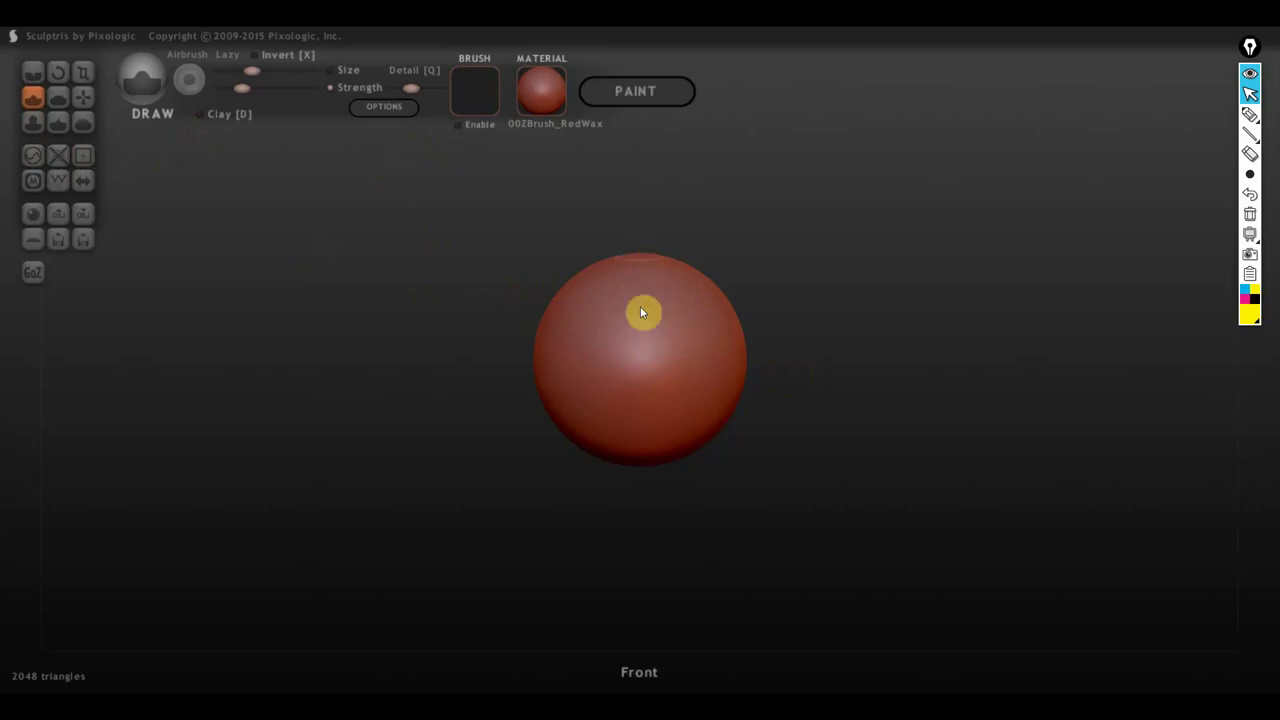
# Step: Turn on mirror symmetry for the 2048-triangle sphere and accept the confirmation
pyautogui.click(85, 183)
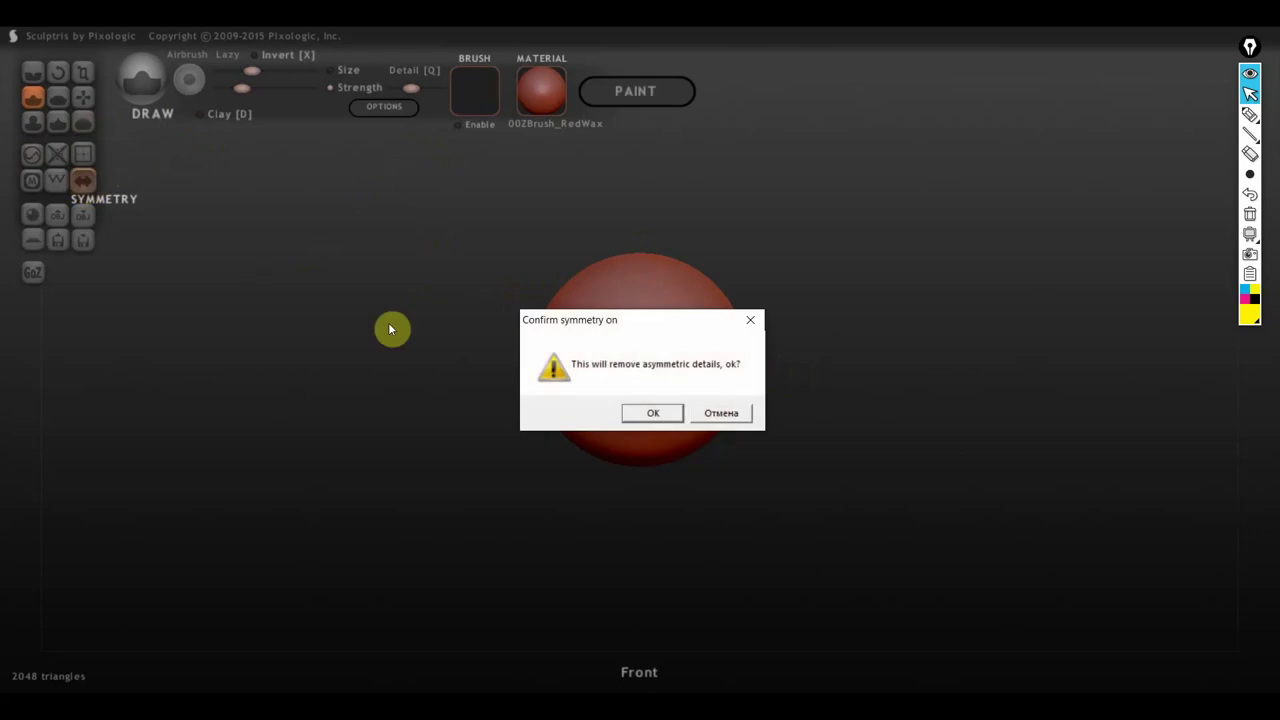
pyautogui.click(655, 413)
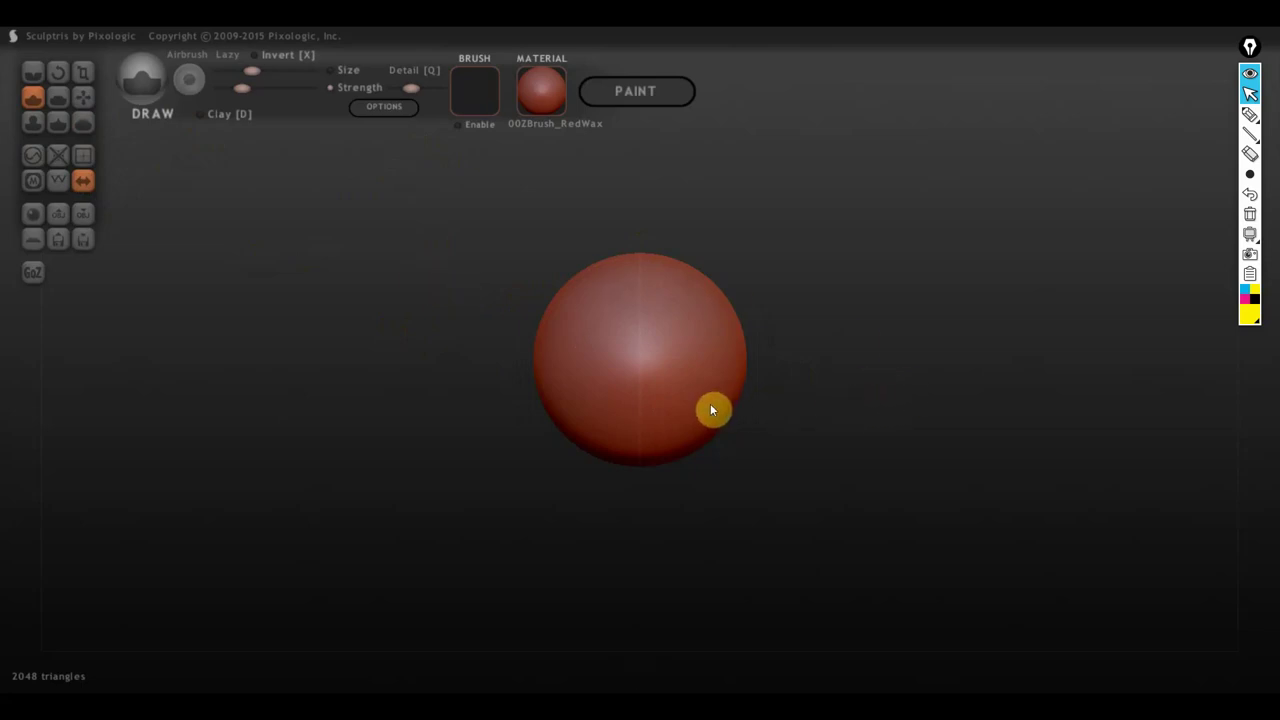
# Step: Select the Grab brush with a larger size and lower strength
pyautogui.click(84, 96)
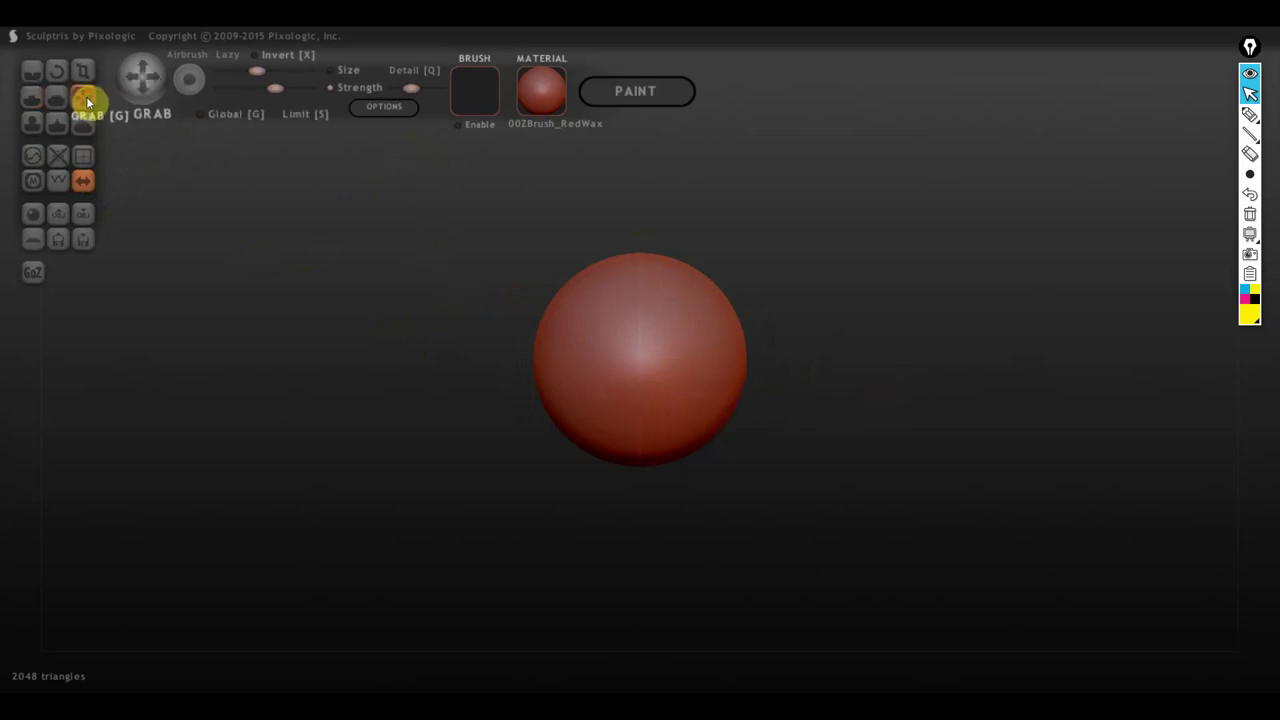
pyautogui.moveTo(263, 78); pyautogui.dragTo(295, 80)
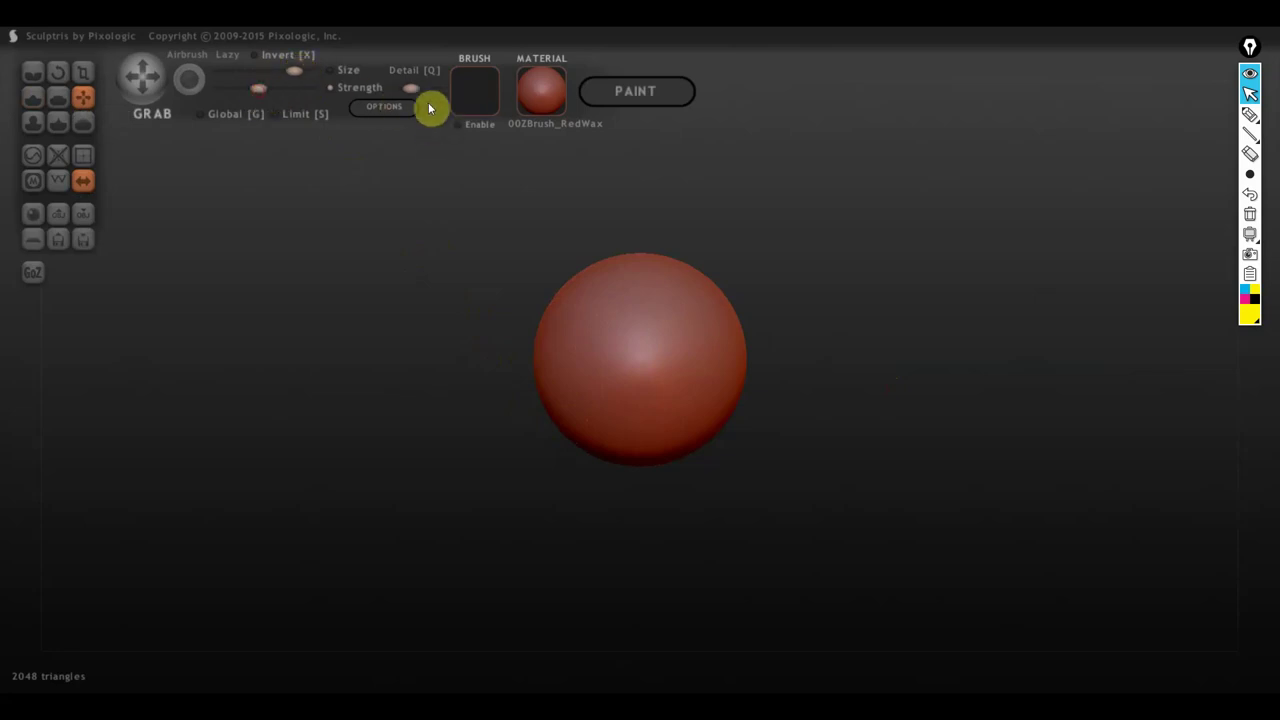
pyautogui.moveTo(414, 92); pyautogui.dragTo(392, 93)
# Step: Pull the sphere's bottom down into a tapered egg shape, then shrink the brush
pyautogui.moveTo(574, 428); pyautogui.dragTo(572, 433, button='right')
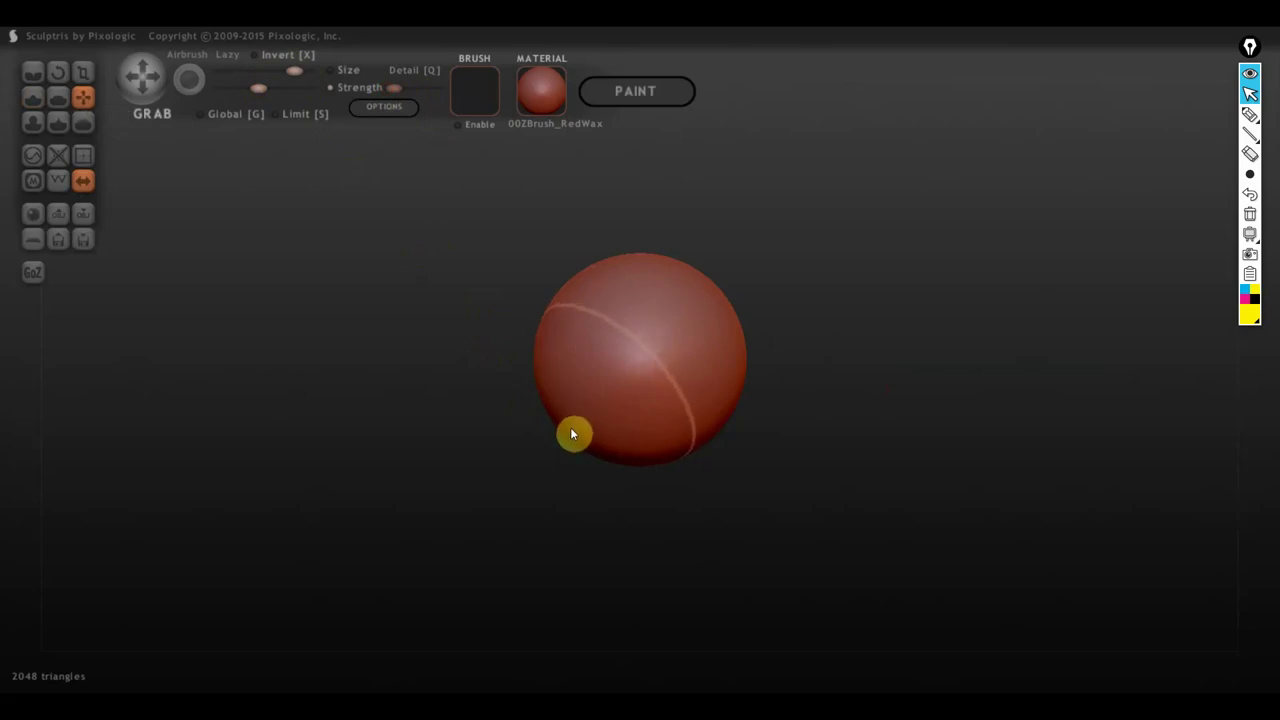
pyautogui.moveTo(572, 433); pyautogui.dragTo(549, 528)
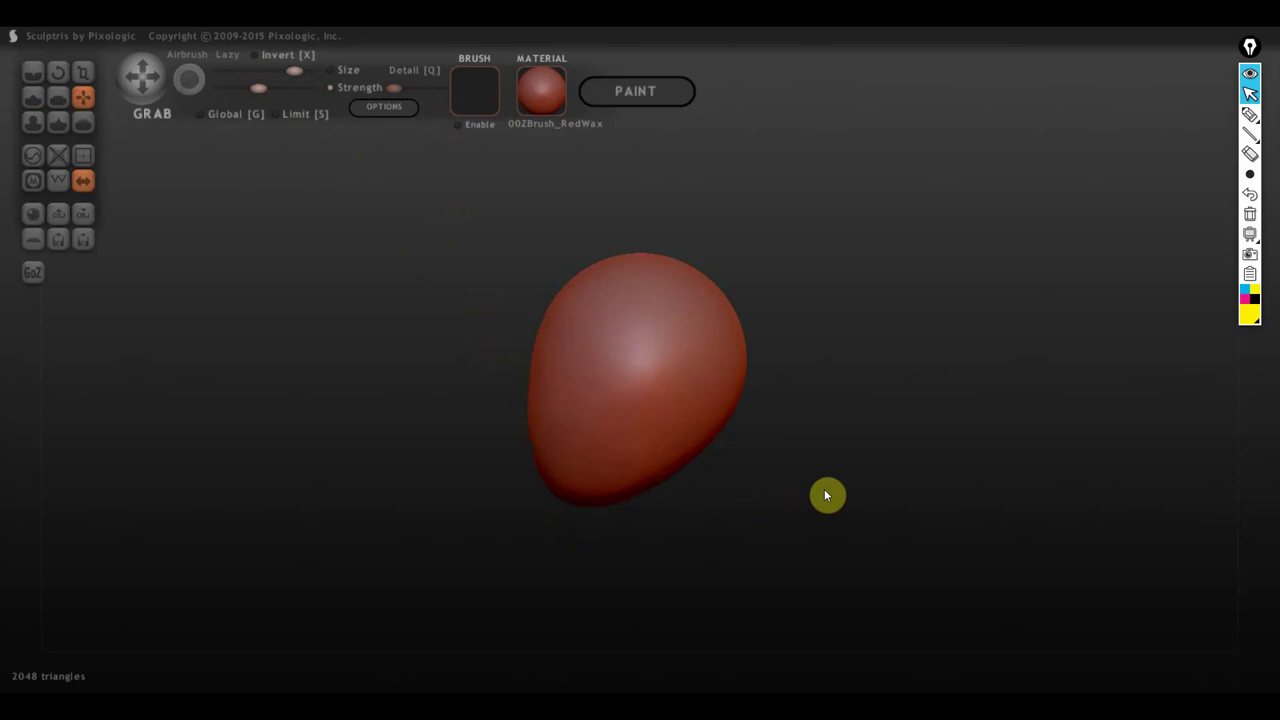
pyautogui.moveTo(829, 497)
pyautogui.mouseDown()
pyautogui.moveTo(1018, 509)
pyautogui.moveTo(793, 525)
pyautogui.mouseUp()
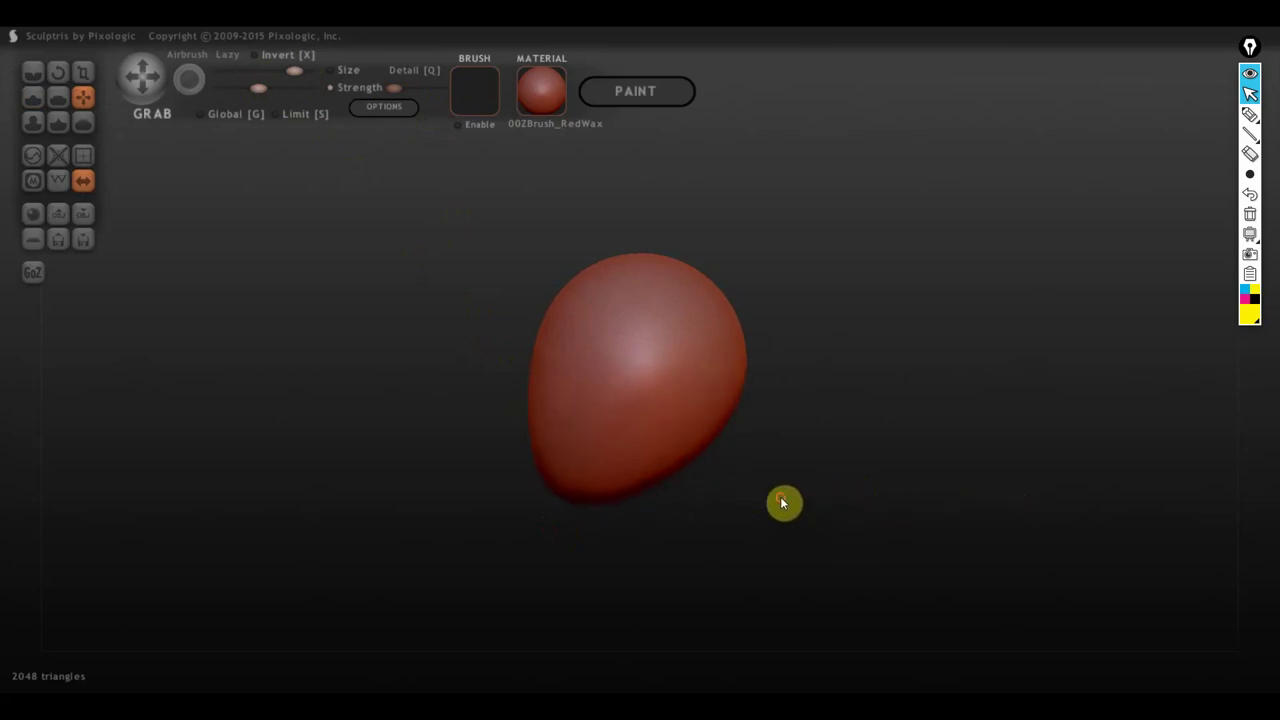
pyautogui.moveTo(805, 500)
pyautogui.mouseDown()
pyautogui.moveTo(757, 314)
pyautogui.moveTo(742, 319)
pyautogui.moveTo(735, 431)
pyautogui.moveTo(704, 429)
pyautogui.mouseUp()
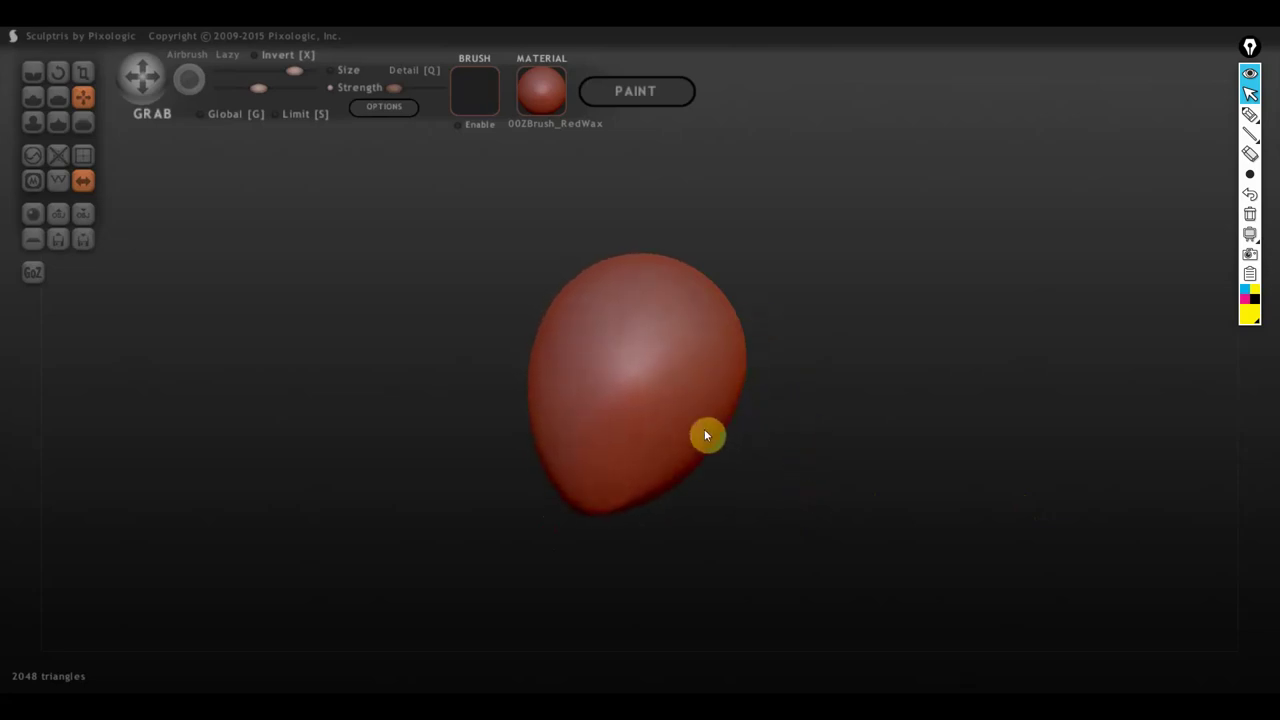
pyautogui.click(264, 71)
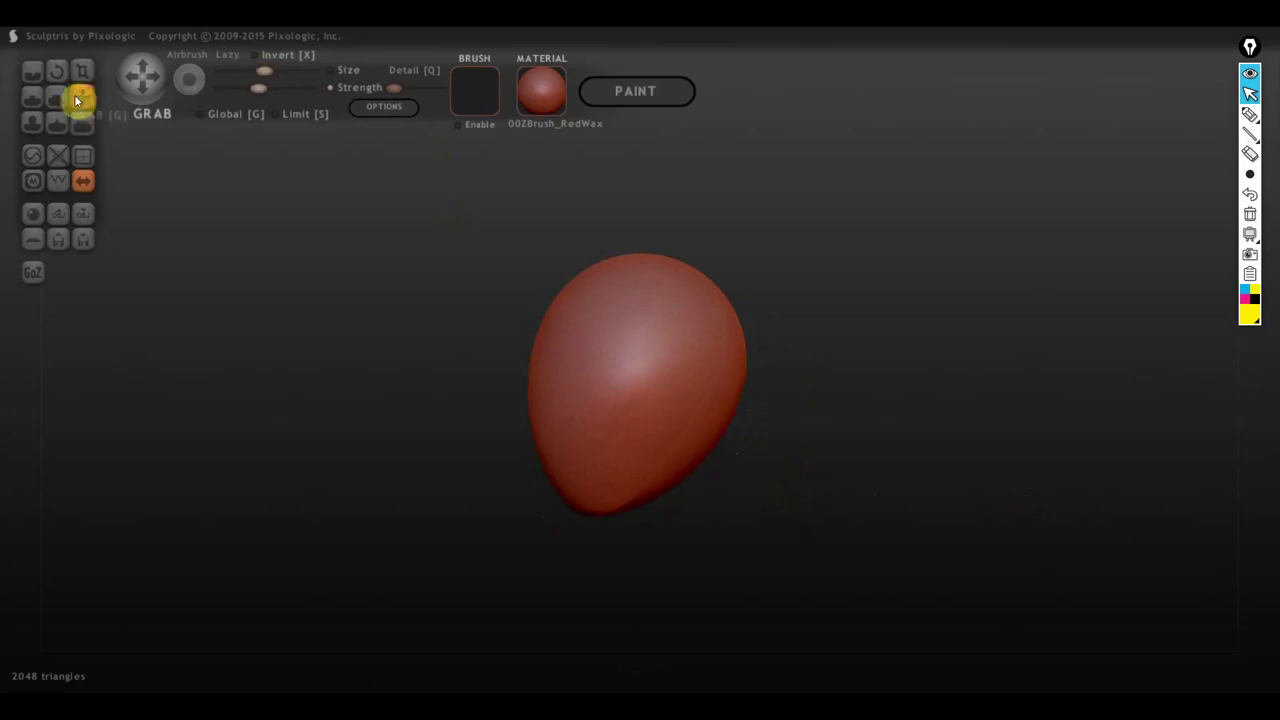
# Step: Paint a rounded bulge onto the egg's lower front with the Draw brush, reaching 2222 triangles
pyautogui.click(31, 99)
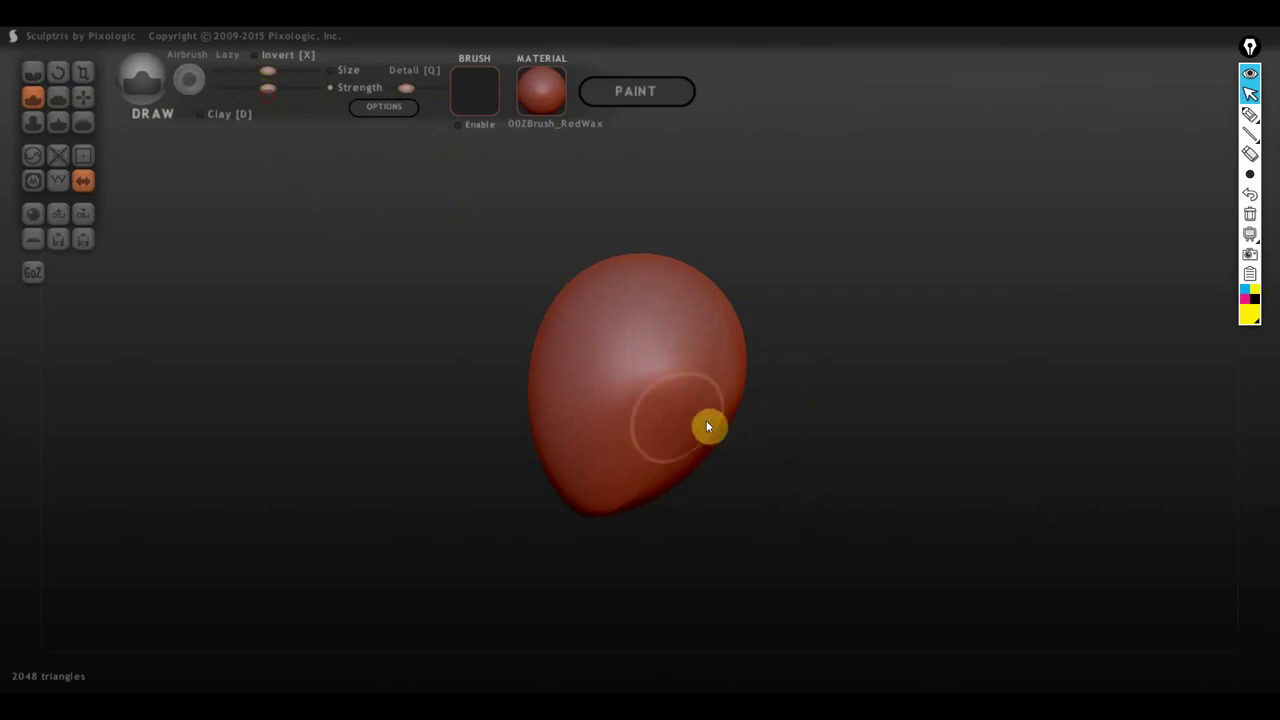
pyautogui.moveTo(706, 420)
pyautogui.mouseDown()
pyautogui.moveTo(684, 377)
pyautogui.moveTo(712, 383)
pyautogui.moveTo(712, 352)
pyautogui.moveTo(674, 380)
pyautogui.moveTo(669, 420)
pyautogui.moveTo(708, 349)
pyautogui.moveTo(740, 383)
pyautogui.moveTo(677, 406)
pyautogui.moveTo(700, 426)
pyautogui.moveTo(703, 464)
pyautogui.moveTo(694, 340)
pyautogui.moveTo(729, 389)
pyautogui.moveTo(851, 377)
pyautogui.moveTo(786, 554)
pyautogui.moveTo(726, 506)
pyautogui.moveTo(829, 449)
pyautogui.moveTo(760, 438)
pyautogui.moveTo(670, 493)
pyautogui.moveTo(727, 446)
pyautogui.mouseUp()
pyautogui.moveTo(819, 458)
pyautogui.mouseDown()
pyautogui.moveTo(877, 445)
pyautogui.moveTo(871, 403)
pyautogui.moveTo(714, 366)
pyautogui.moveTo(660, 295)
pyautogui.moveTo(709, 280)
pyautogui.moveTo(786, 340)
pyautogui.moveTo(752, 493)
pyautogui.moveTo(773, 517)
pyautogui.mouseUp()
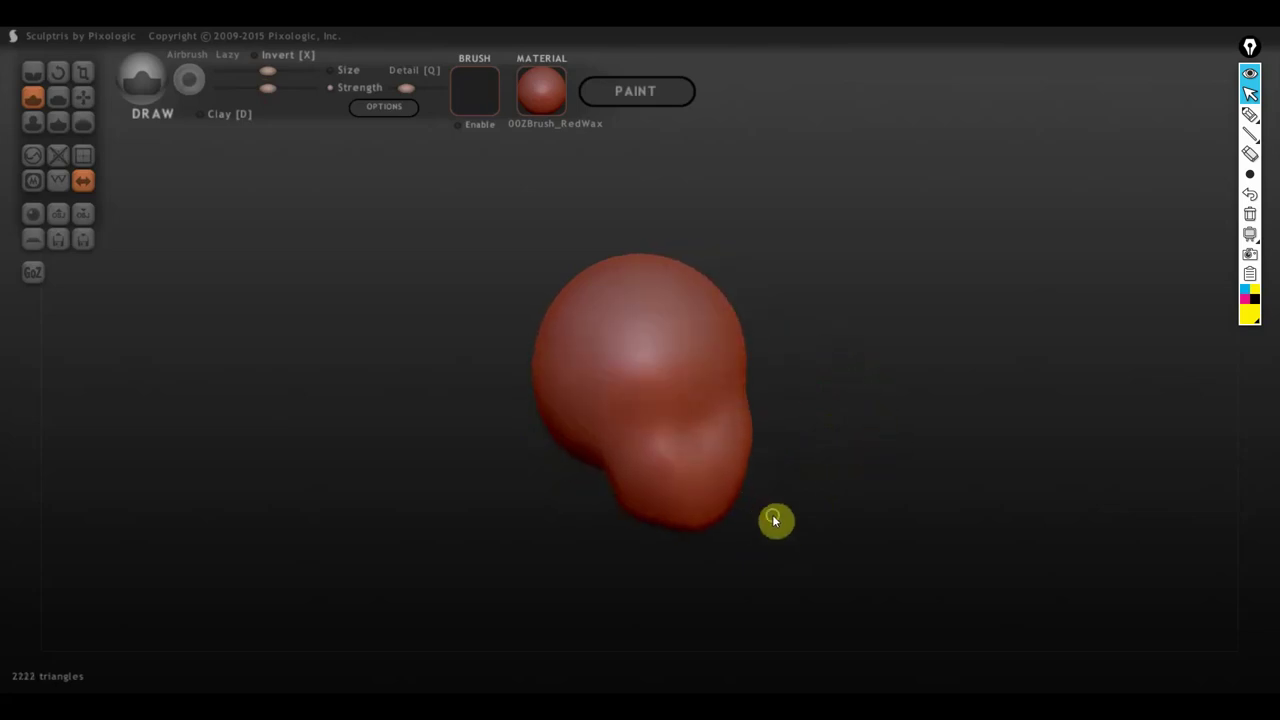
# Step: With the Grab brush, pull the lower-right bulge down and to the left
pyautogui.click(84, 97)
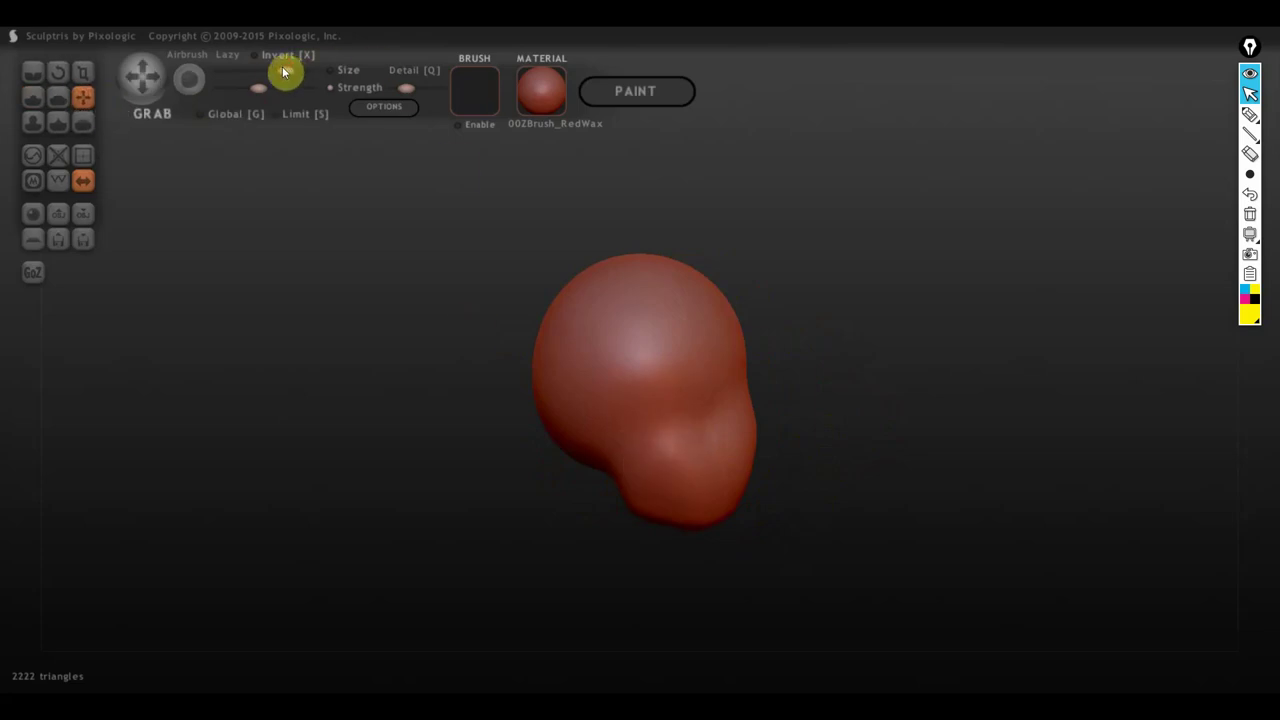
pyautogui.moveTo(767, 477); pyautogui.dragTo(855, 457)
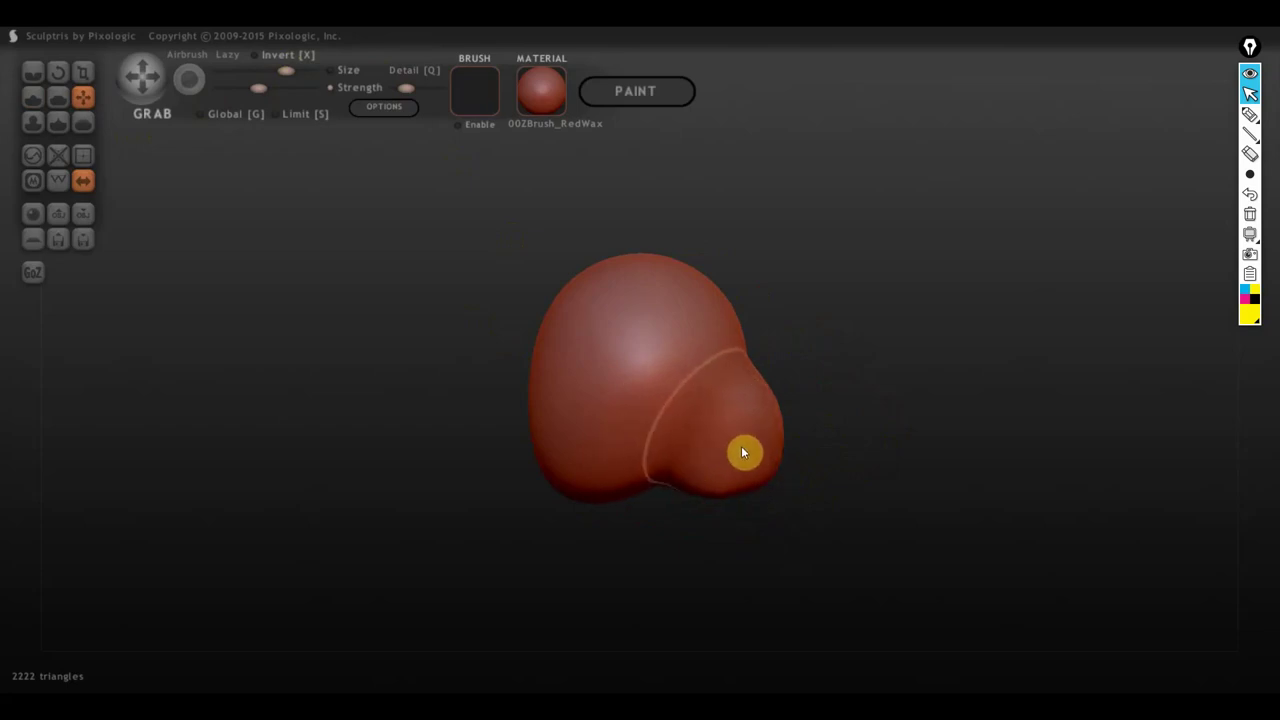
pyautogui.moveTo(742, 452); pyautogui.dragTo(744, 550)
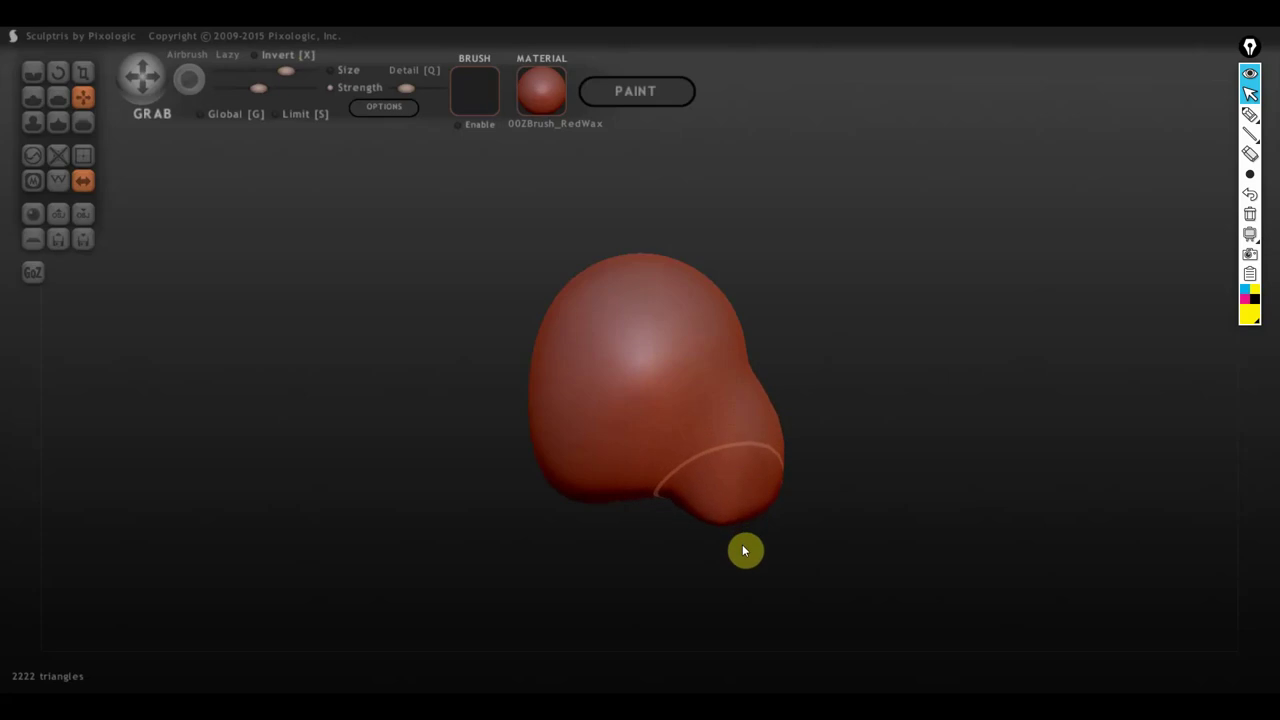
pyautogui.moveTo(734, 506)
pyautogui.mouseDown()
pyautogui.moveTo(706, 566)
pyautogui.moveTo(766, 442)
pyautogui.moveTo(731, 487)
pyautogui.moveTo(686, 501)
pyautogui.moveTo(668, 548)
pyautogui.moveTo(677, 540)
pyautogui.mouseUp()
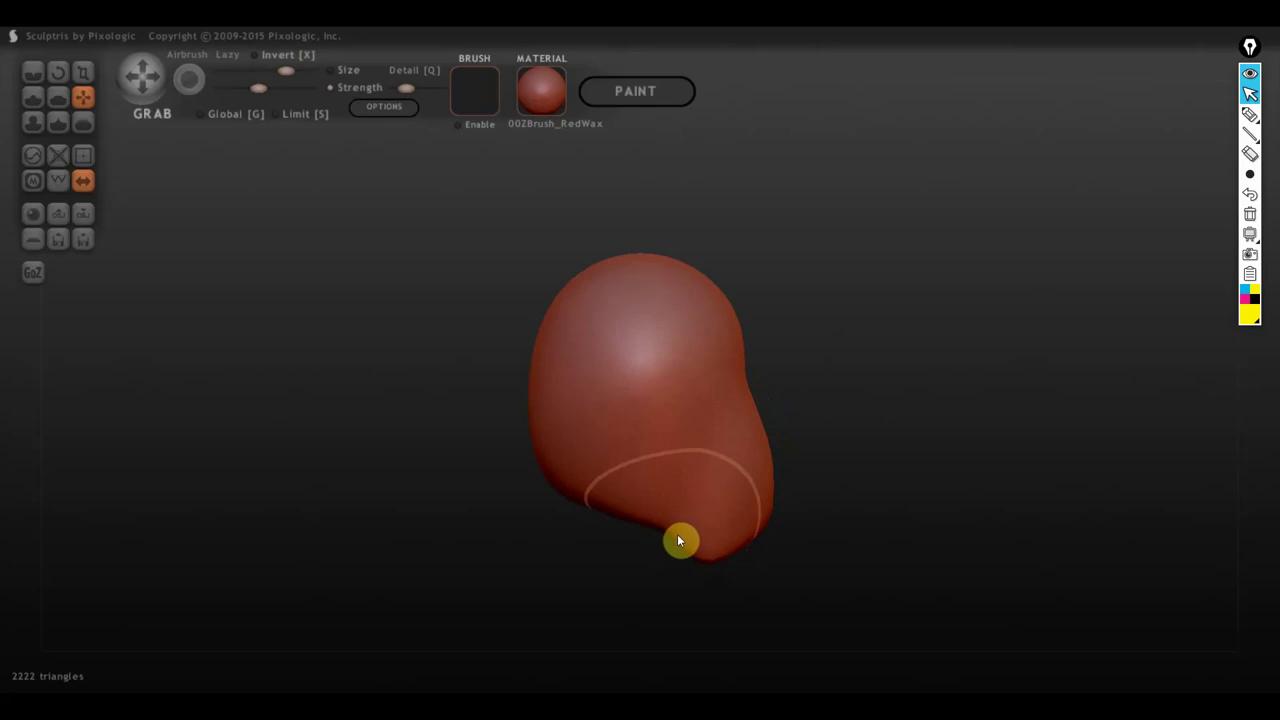
# Step: Undo and redo grab strokes to settle on a longer lobe pulled down-left
pyautogui.hotkey('ctrl', 'z')
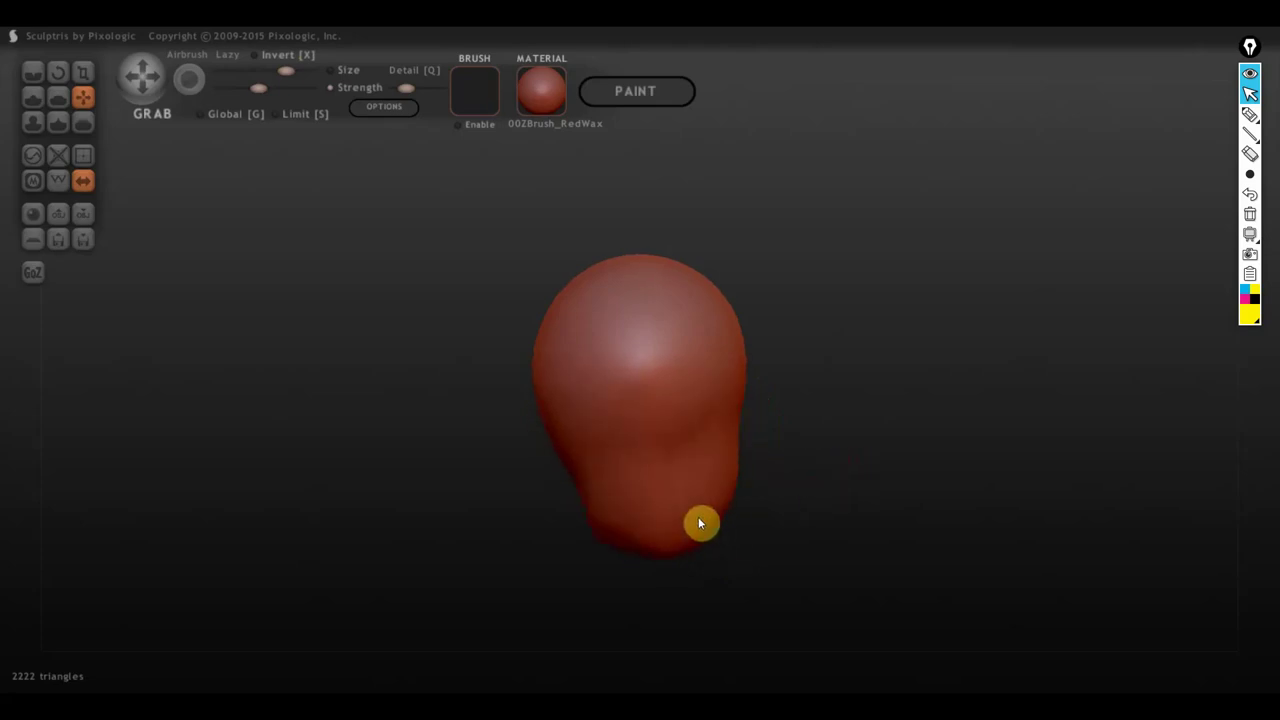
pyautogui.hotkey('ctrl', 'z')
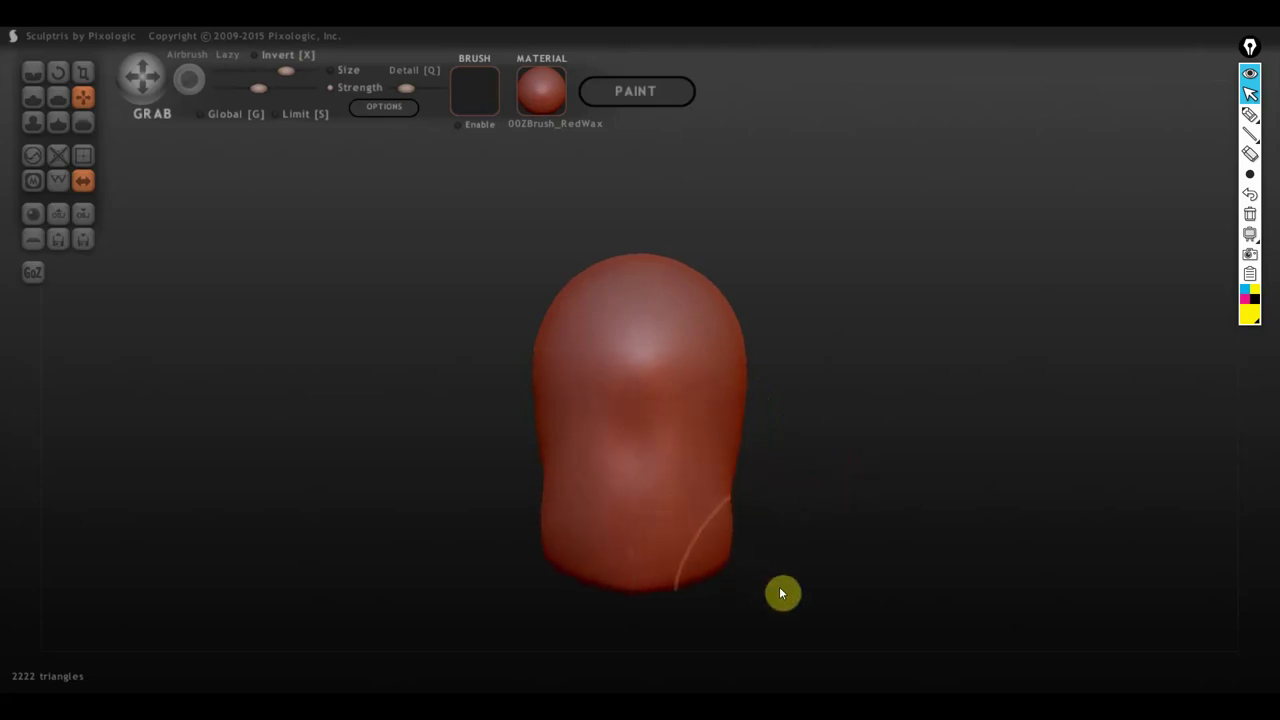
pyautogui.hotkey('ctrl', 'z')
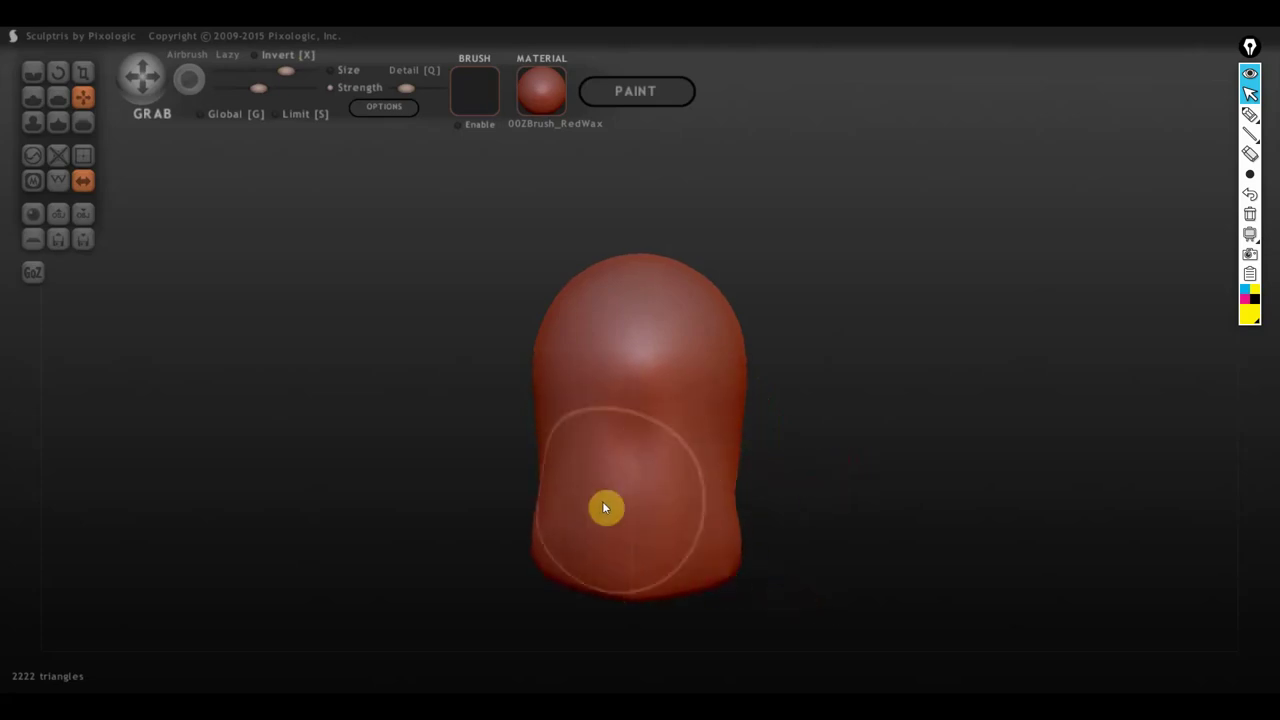
pyautogui.hotkey('ctrl', 'z')
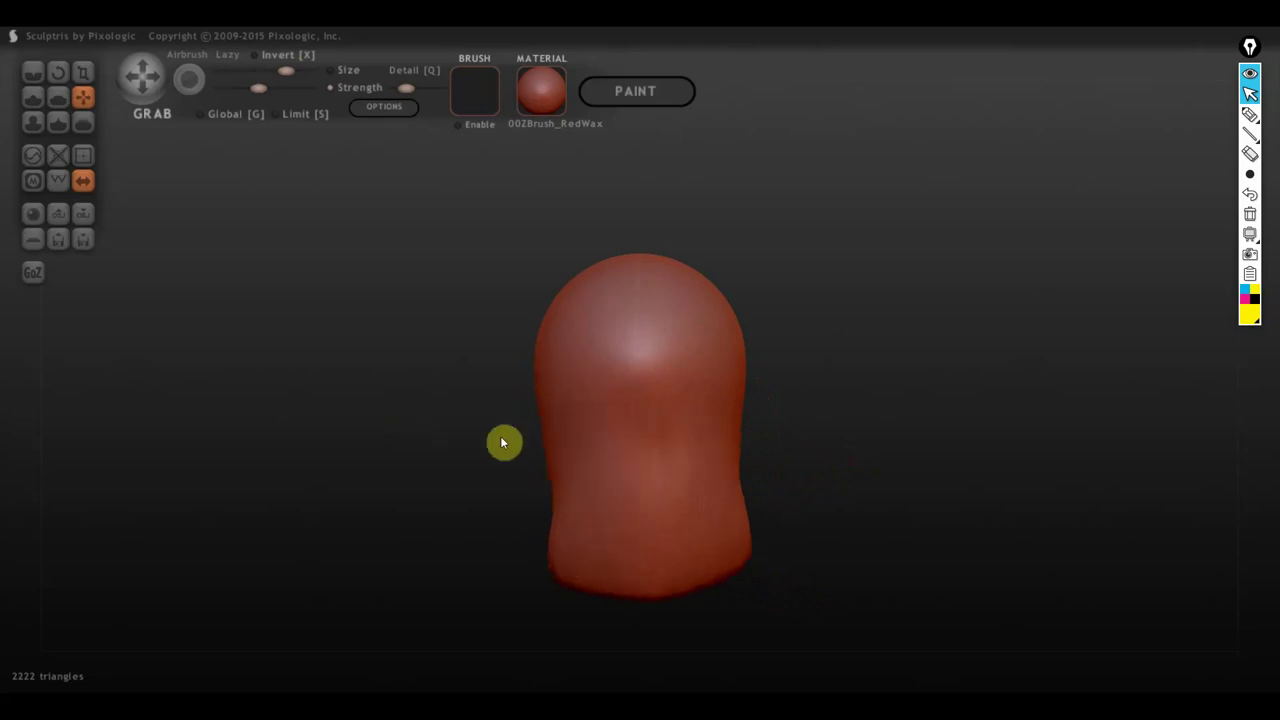
pyautogui.hotkey('ctrl', 'y')
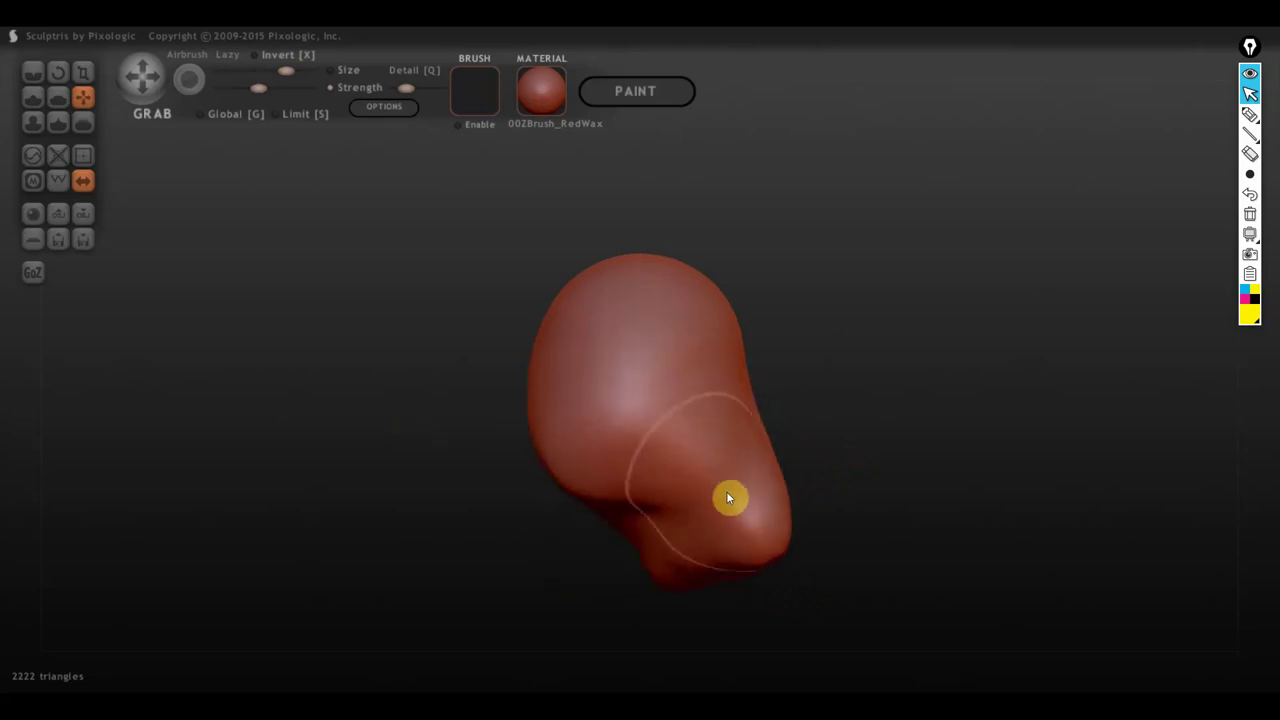
pyautogui.hotkey('ctrl', 'z')
pyautogui.hotkey('ctrl', 'z')
pyautogui.hotkey('ctrl', 'z')
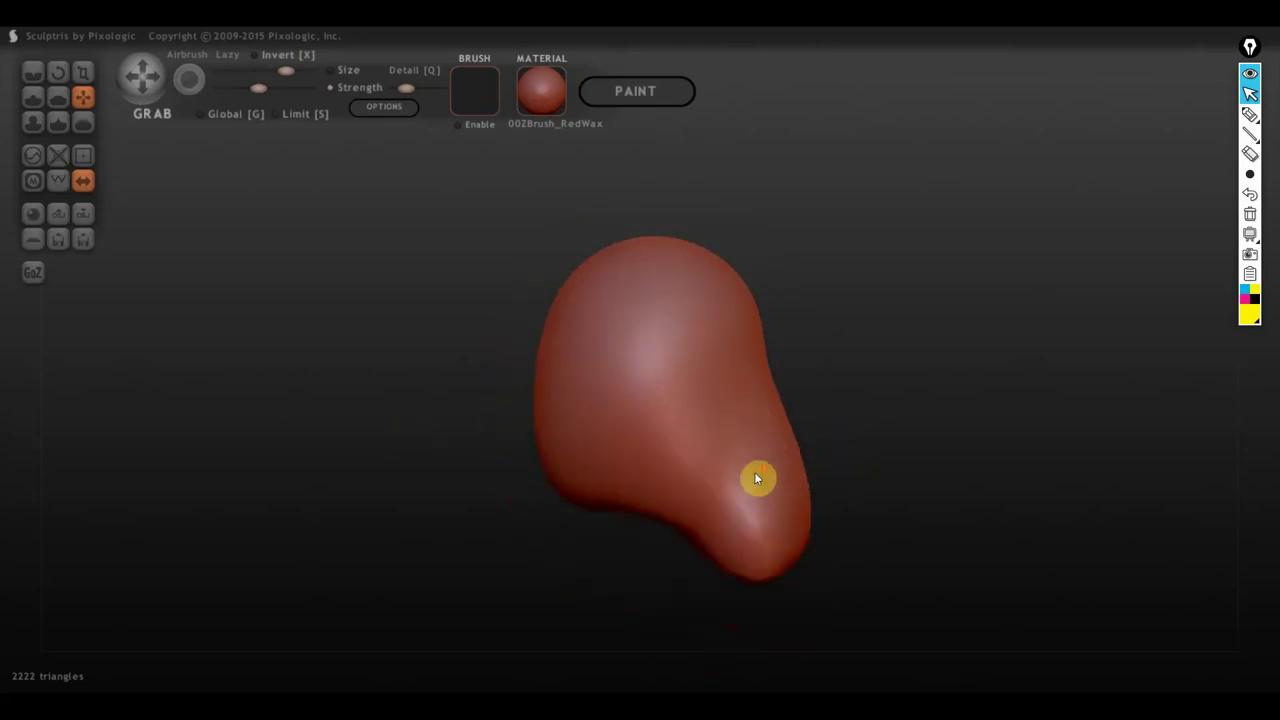
pyautogui.moveTo(756, 478); pyautogui.dragTo(658, 598)
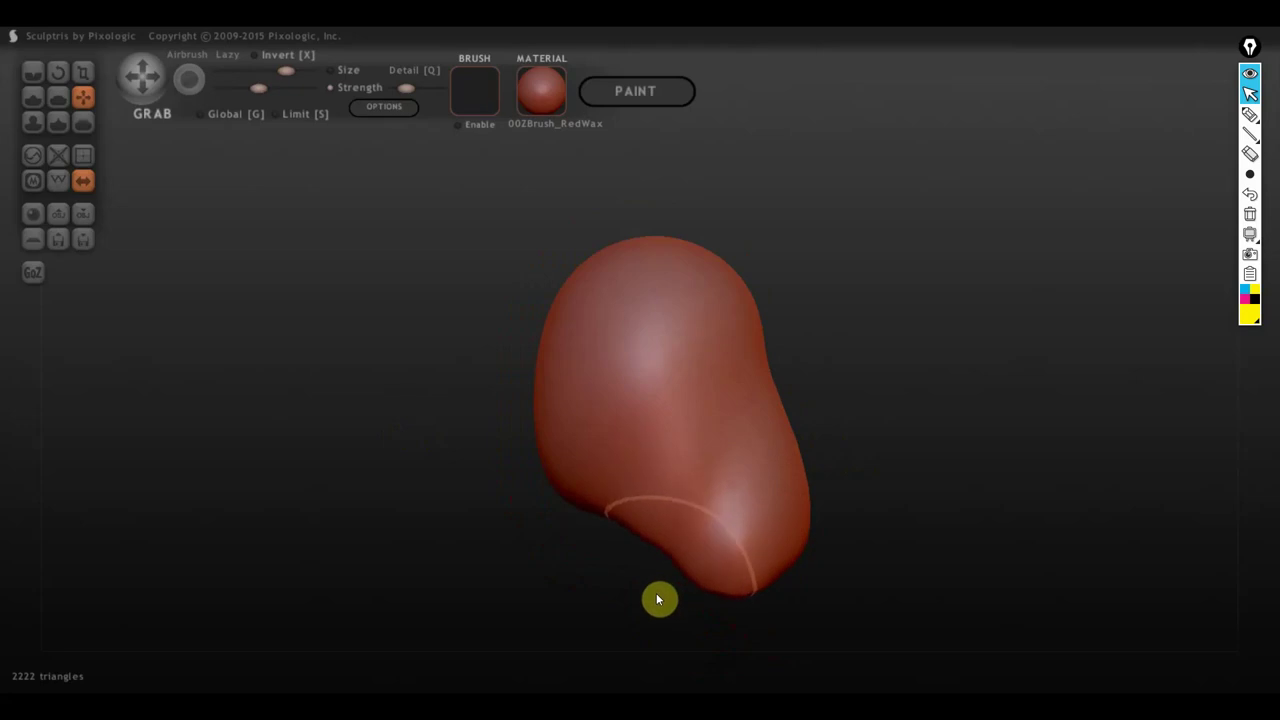
# Step: With a smaller brush, reshape the lower-left bulge and check it from the right side
pyautogui.click(270, 68)
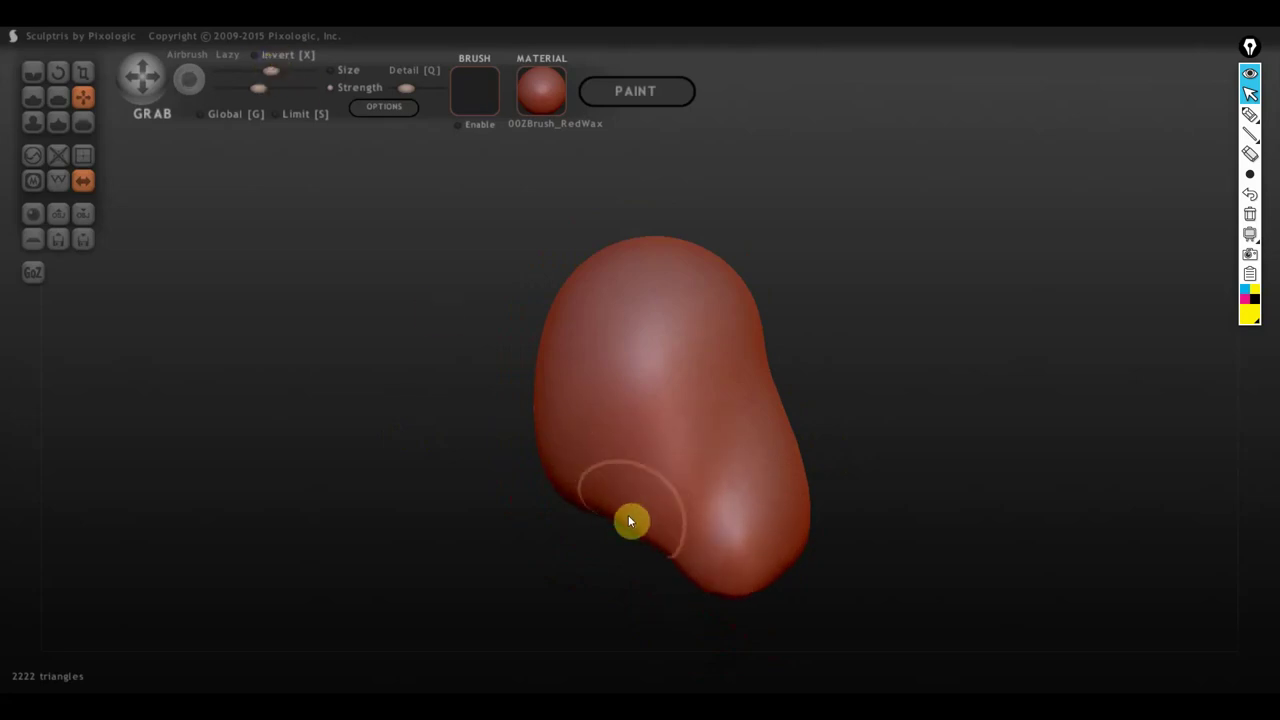
pyautogui.moveTo(629, 520)
pyautogui.mouseDown()
pyautogui.moveTo(657, 503)
pyautogui.moveTo(698, 516)
pyautogui.mouseUp()
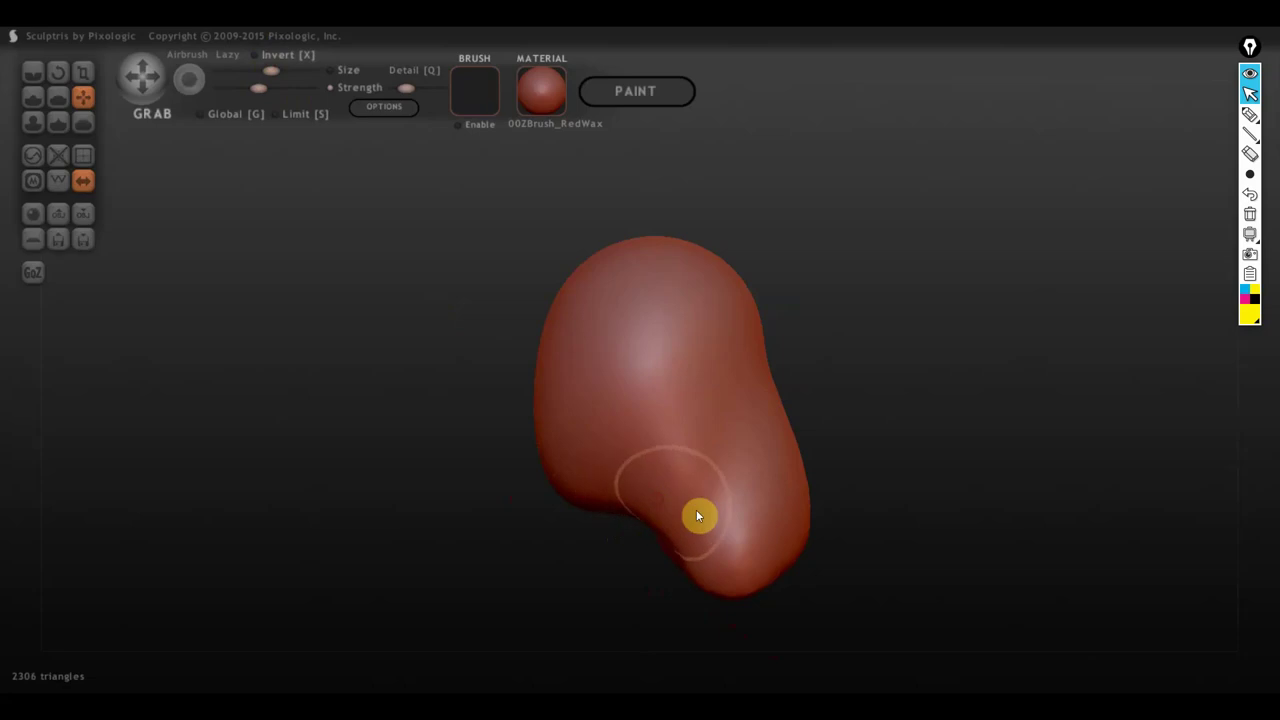
pyautogui.moveTo(790, 368); pyautogui.dragTo(1010, 322)
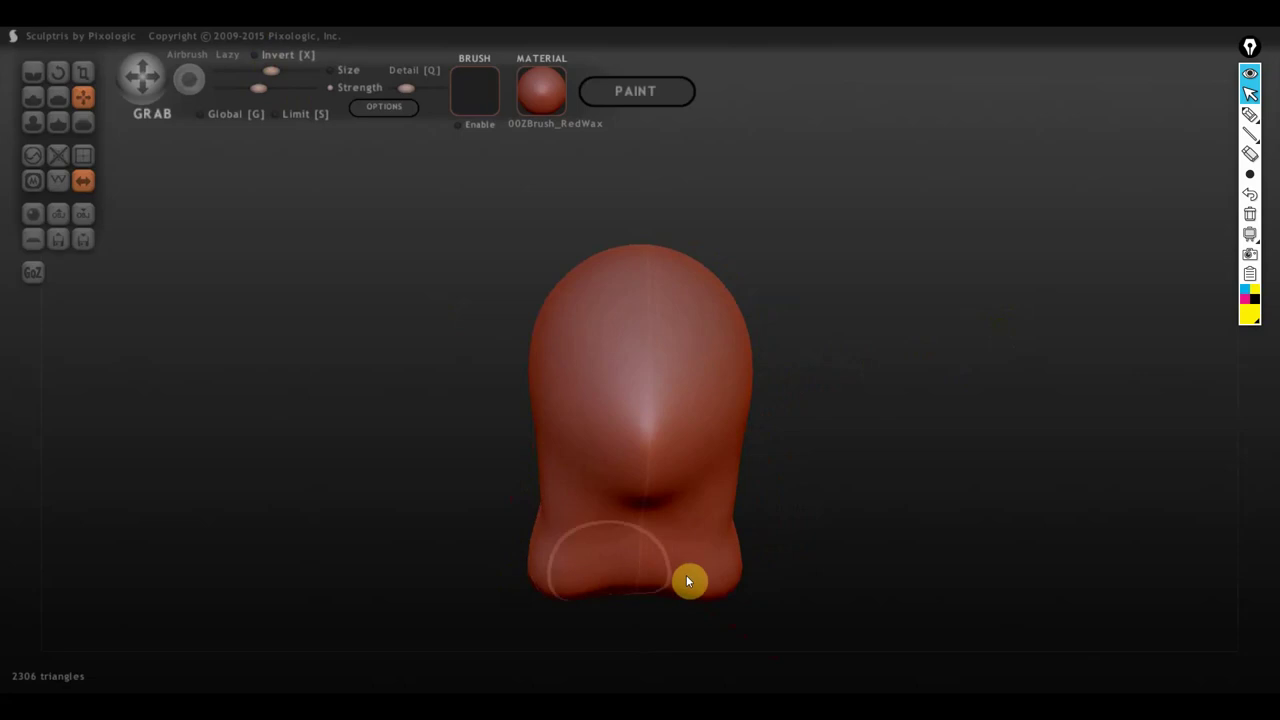
pyautogui.moveTo(686, 581)
pyautogui.mouseDown()
pyautogui.moveTo(651, 526)
pyautogui.moveTo(714, 557)
pyautogui.moveTo(660, 552)
pyautogui.moveTo(703, 524)
pyautogui.moveTo(668, 537)
pyautogui.mouseUp()
pyautogui.keyDown('shift'); pyautogui.moveTo(820, 417); pyautogui.dragTo(840, 406); pyautogui.keyUp('shift')
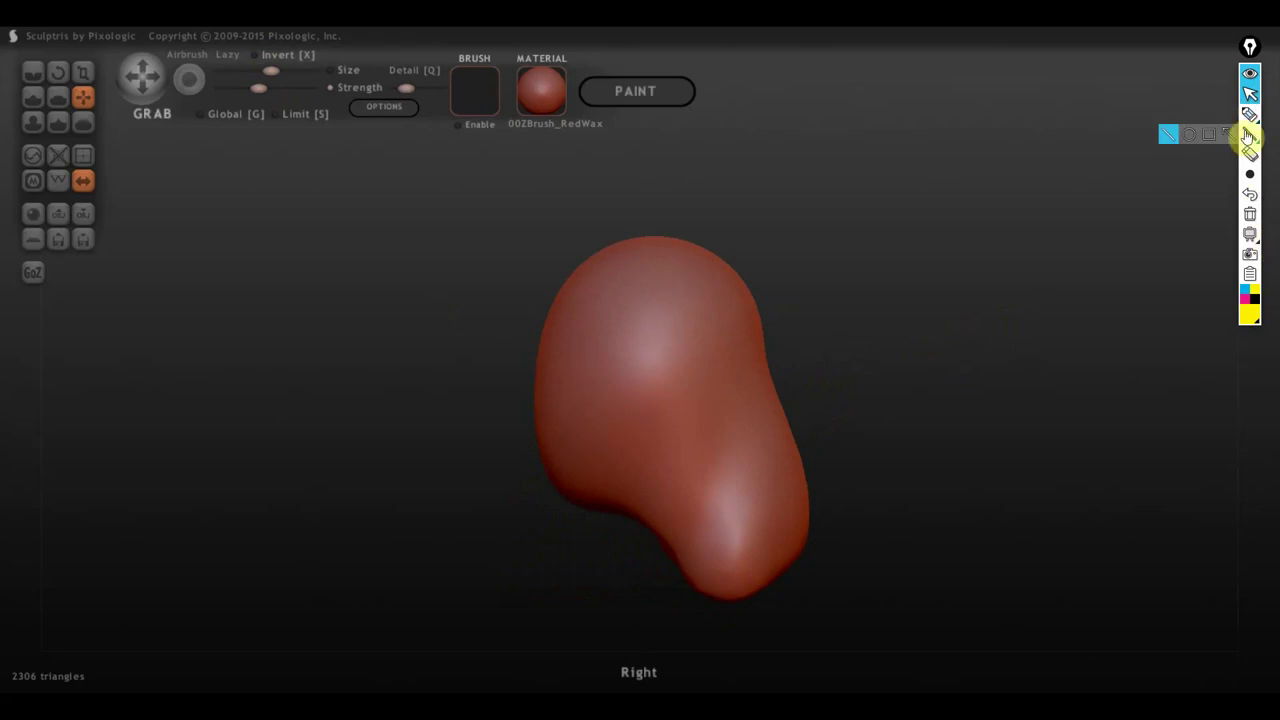
pyautogui.moveTo(1250, 114)
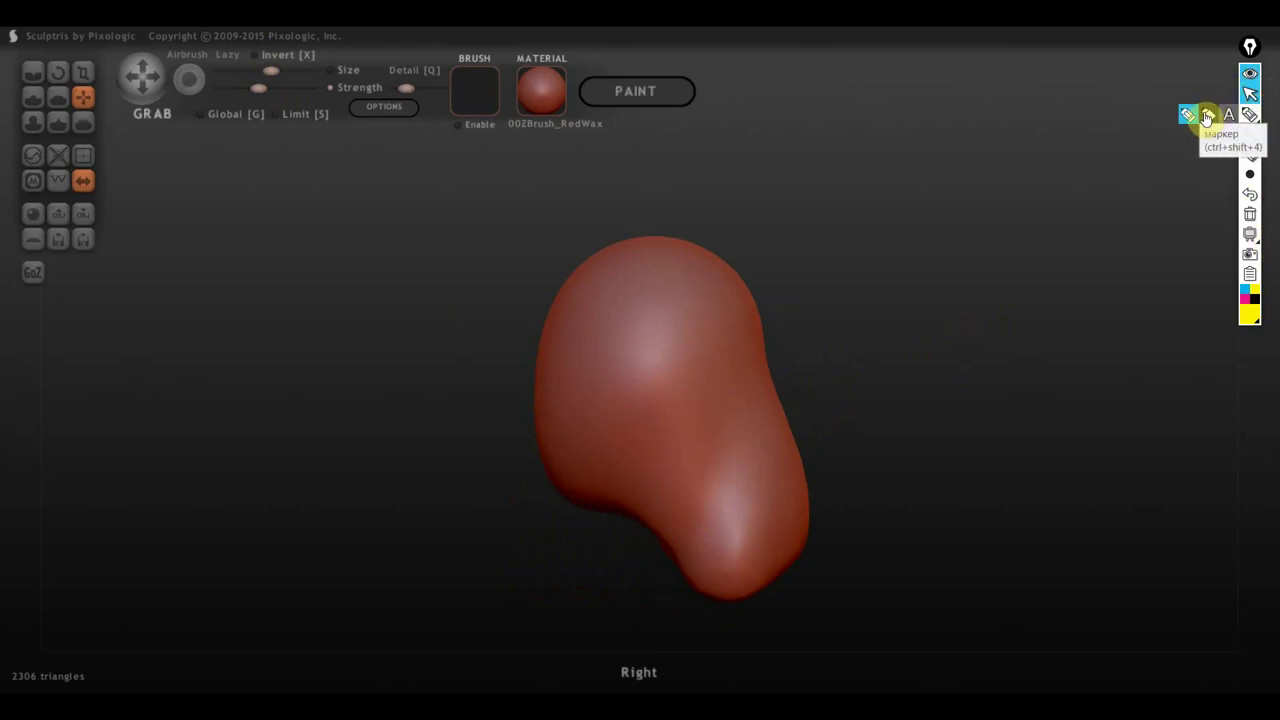
pyautogui.click(1207, 117)
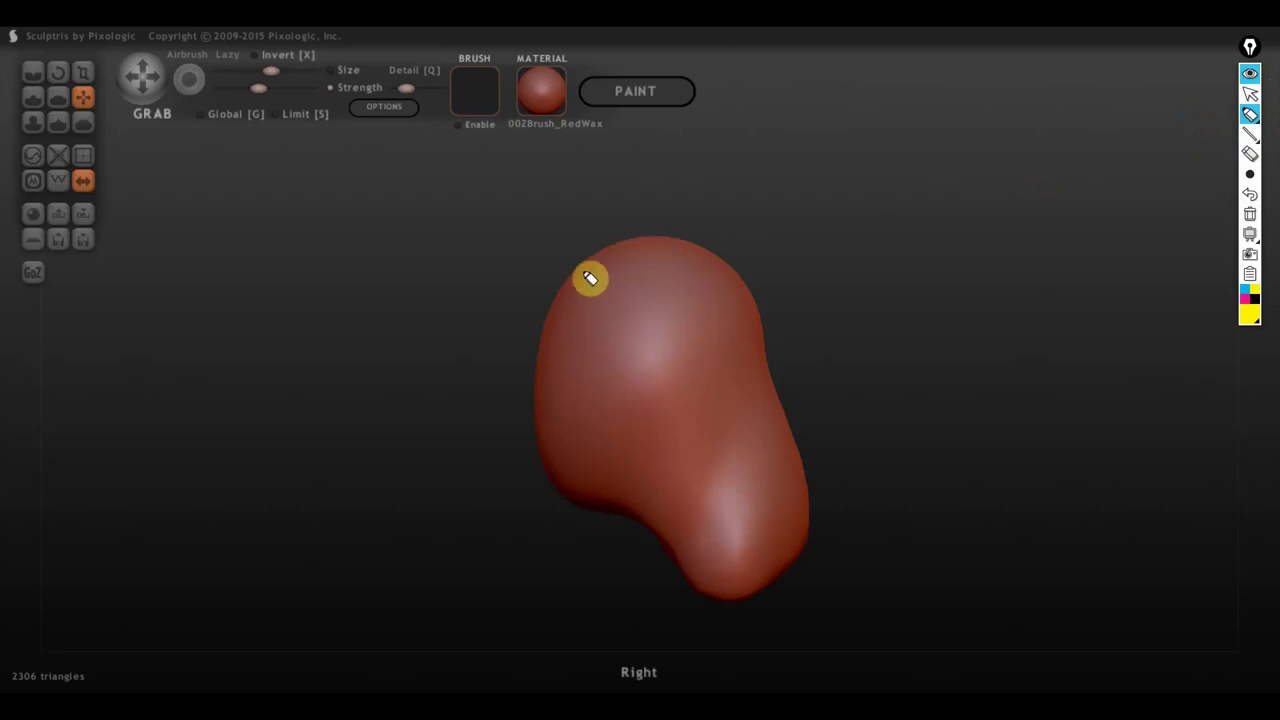
pyautogui.moveTo(648, 234)
pyautogui.mouseDown()
pyautogui.moveTo(765, 319)
pyautogui.moveTo(625, 487)
pyautogui.moveTo(537, 506)
pyautogui.moveTo(531, 352)
pyautogui.moveTo(563, 289)
pyautogui.moveTo(620, 229)
pyautogui.moveTo(660, 234)
pyautogui.mouseUp()
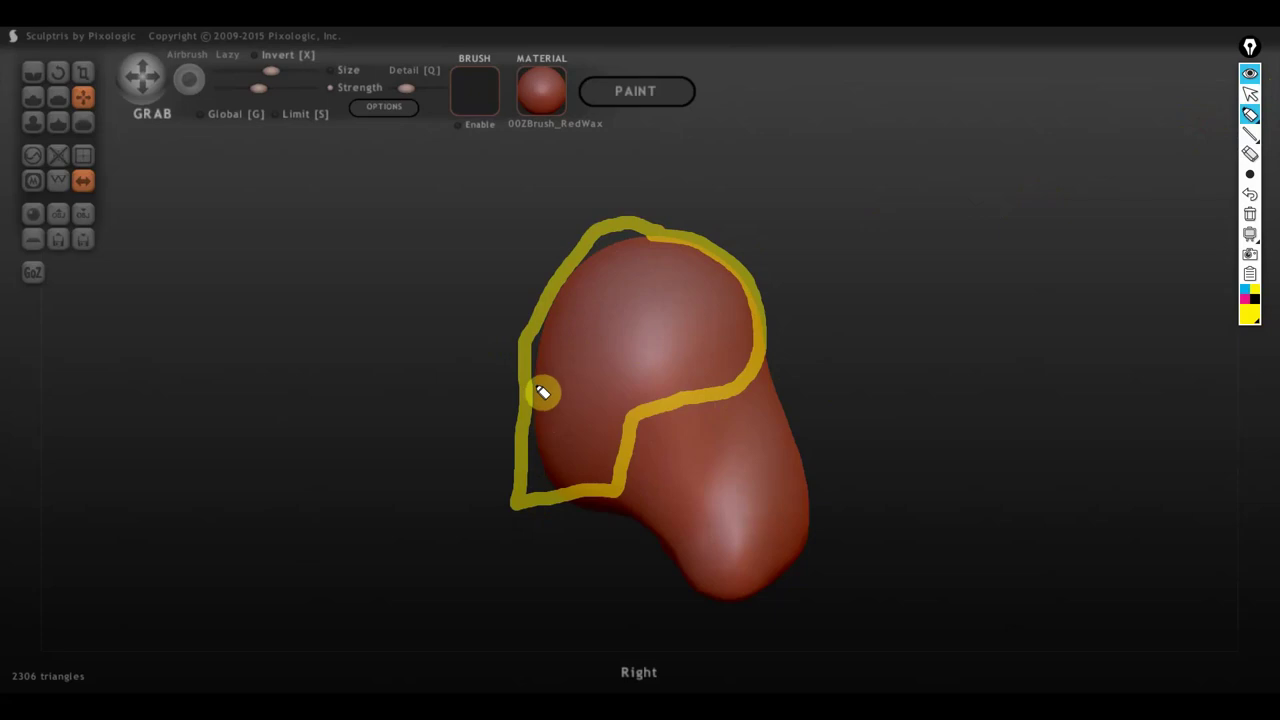
pyautogui.moveTo(594, 290)
pyautogui.mouseDown()
pyautogui.moveTo(639, 307)
pyautogui.moveTo(600, 357)
pyautogui.moveTo(608, 306)
pyautogui.moveTo(586, 332)
pyautogui.mouseUp()
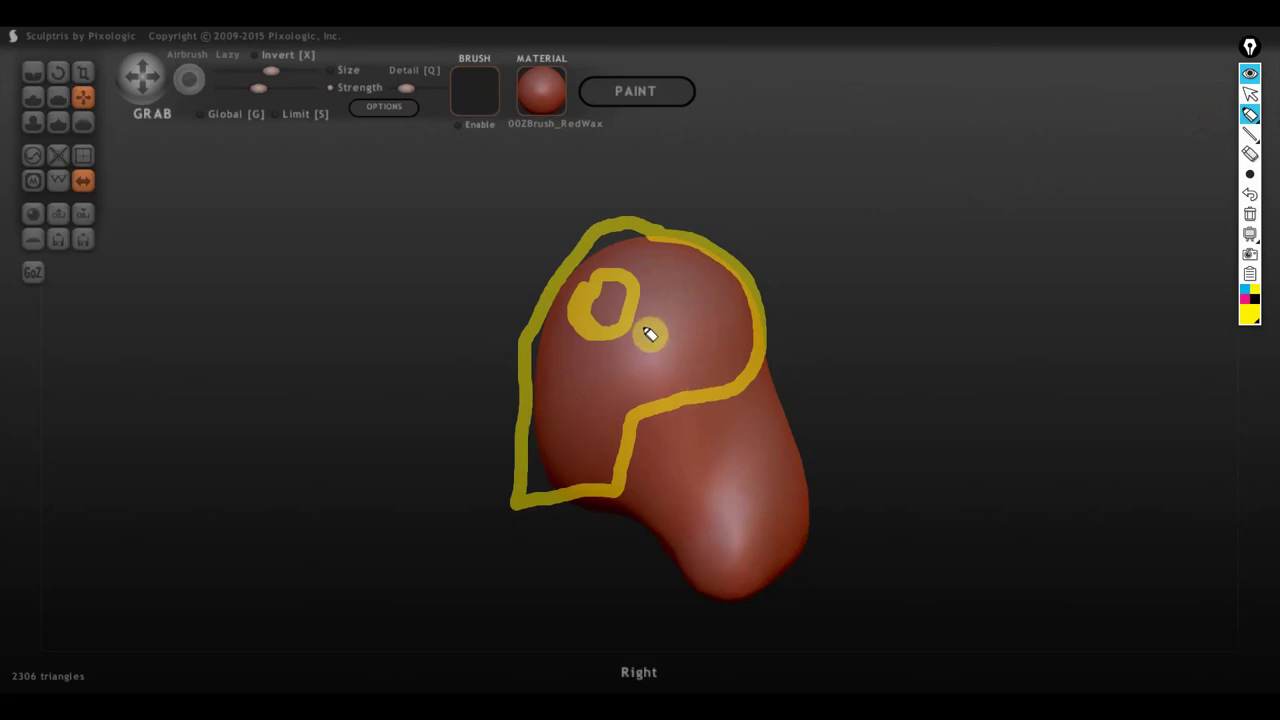
pyautogui.click(1250, 116)
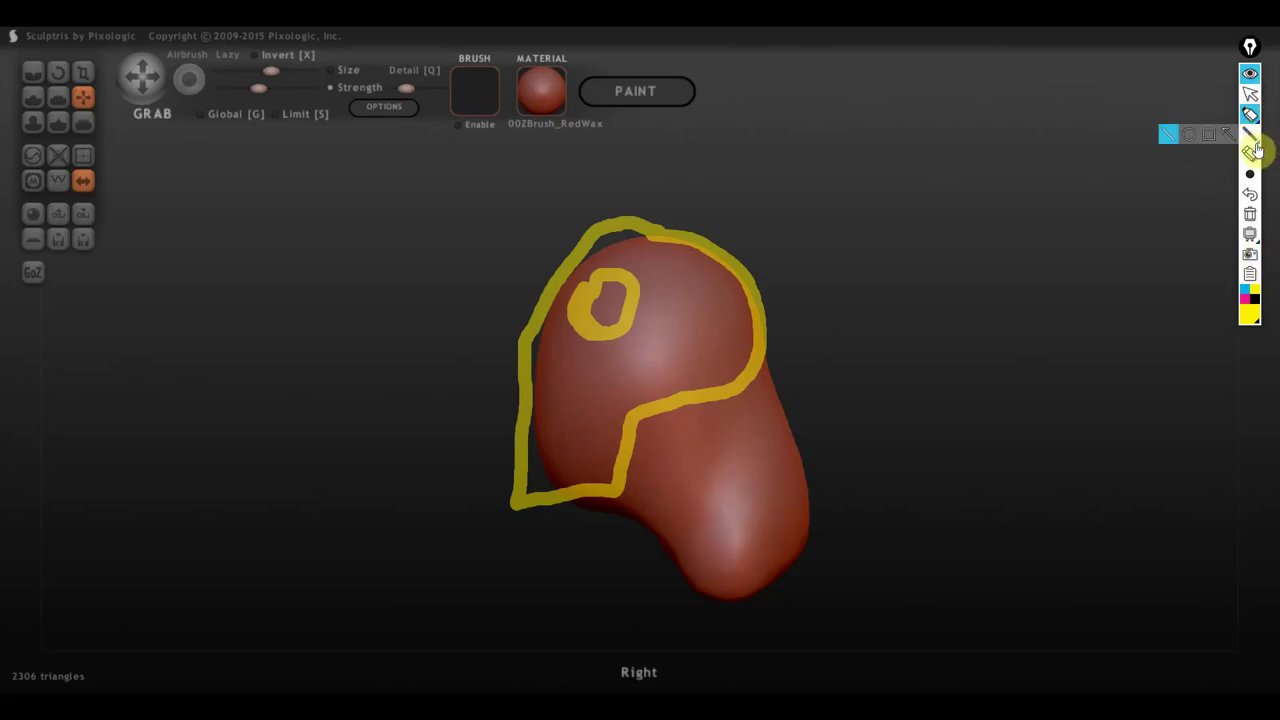
pyautogui.click(1250, 155)
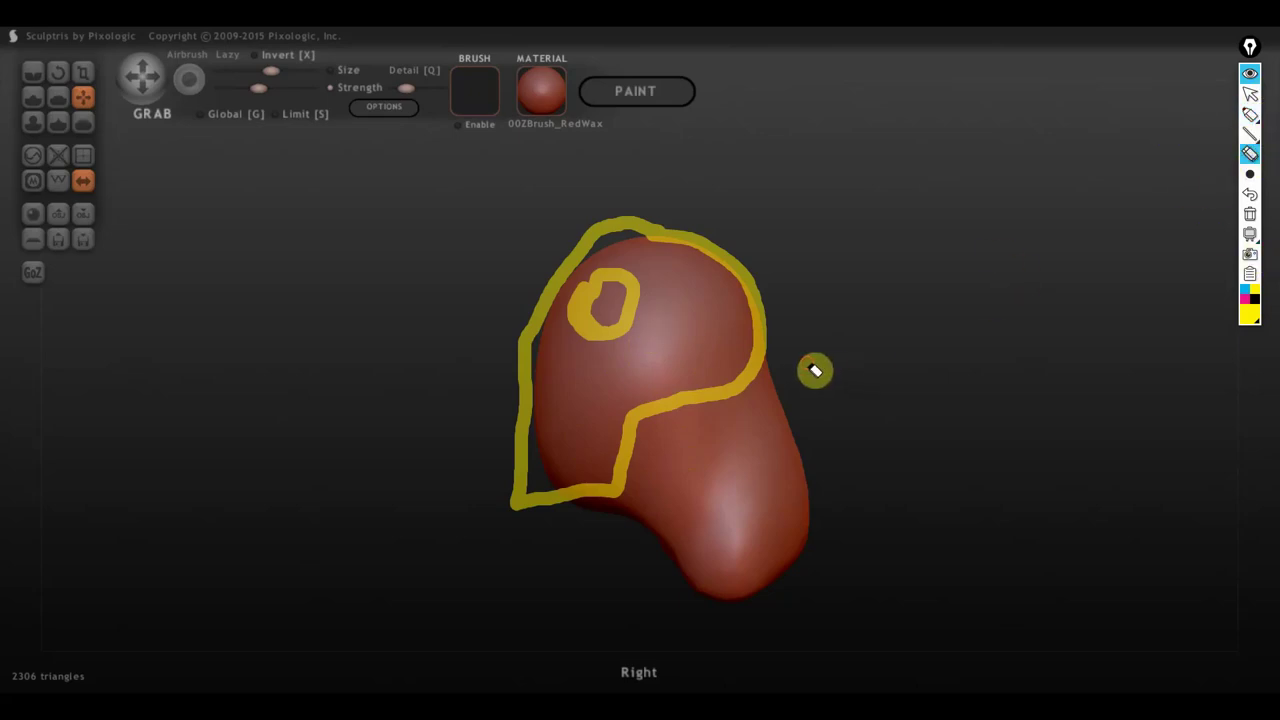
pyautogui.click(760, 357)
pyautogui.click(607, 333)
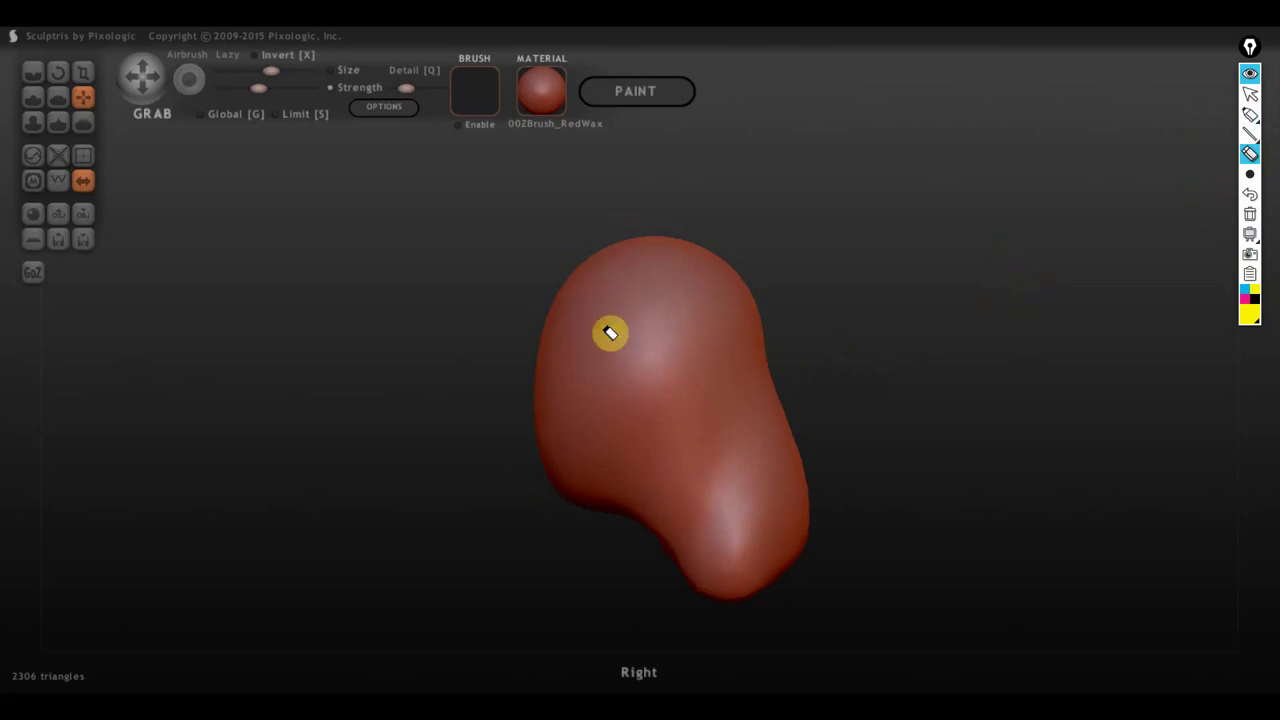
pyautogui.click(1250, 116)
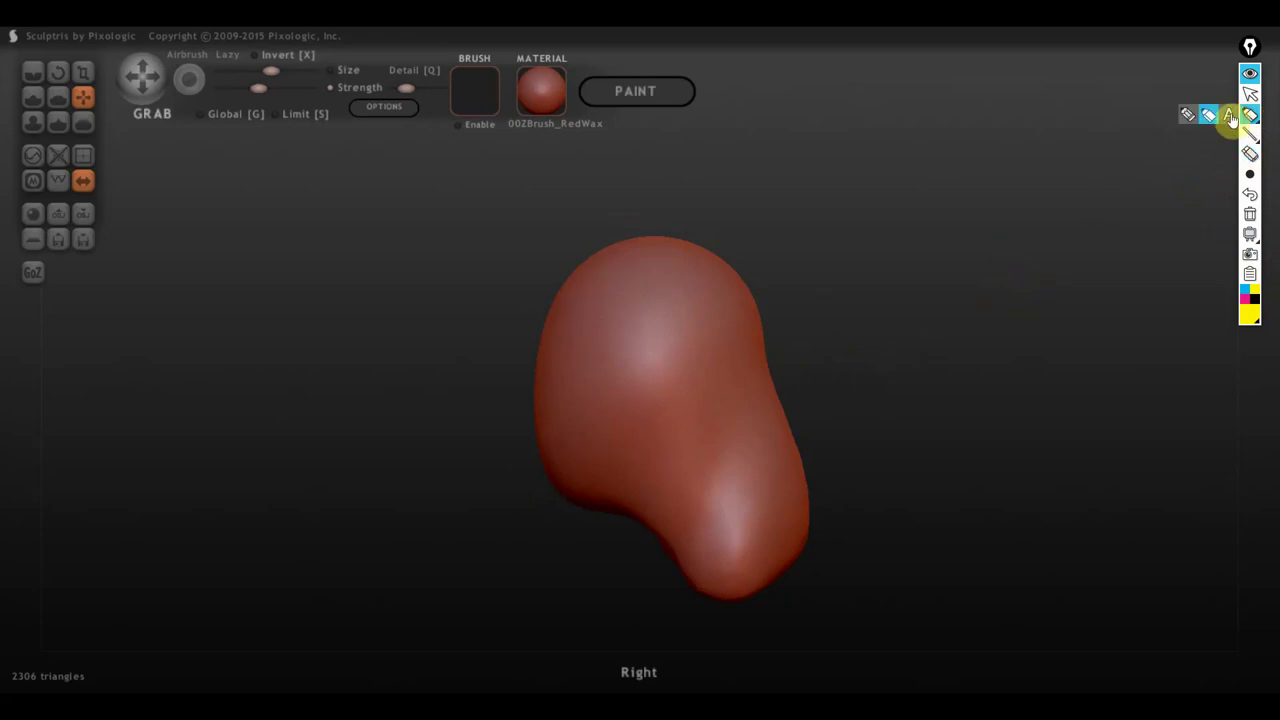
pyautogui.click(1190, 118)
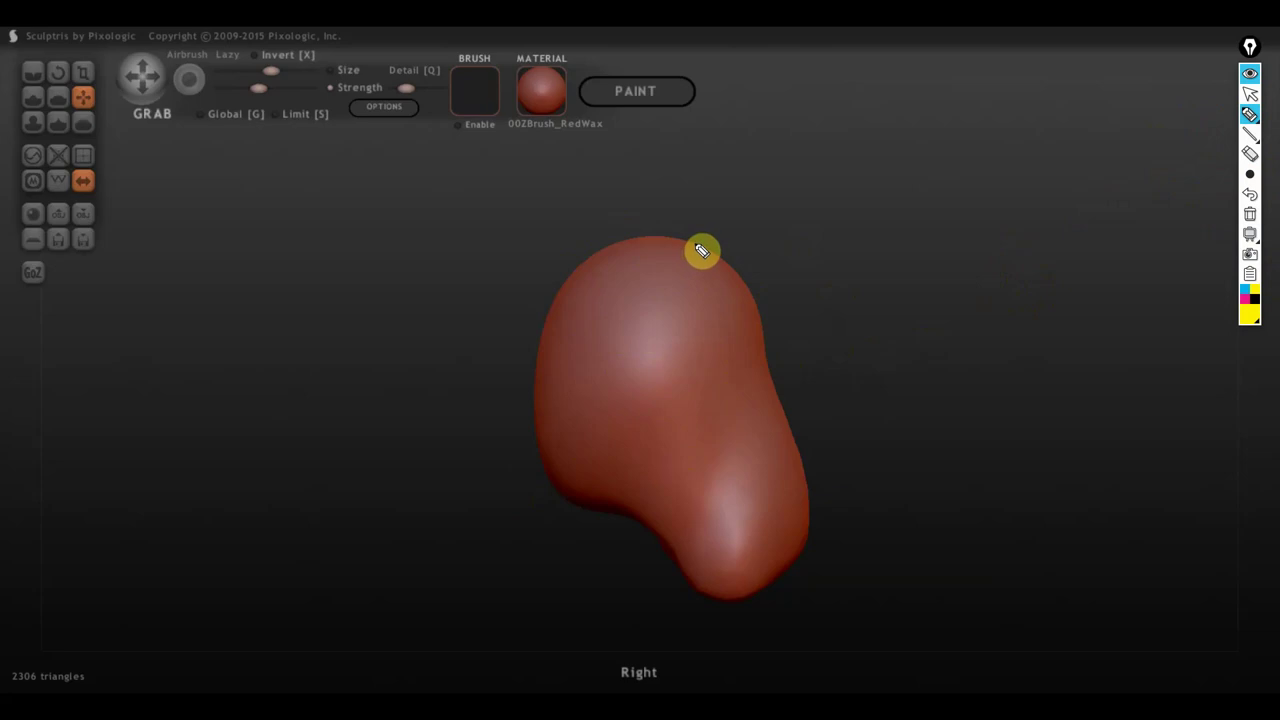
pyautogui.moveTo(654, 404); pyautogui.dragTo(564, 449)
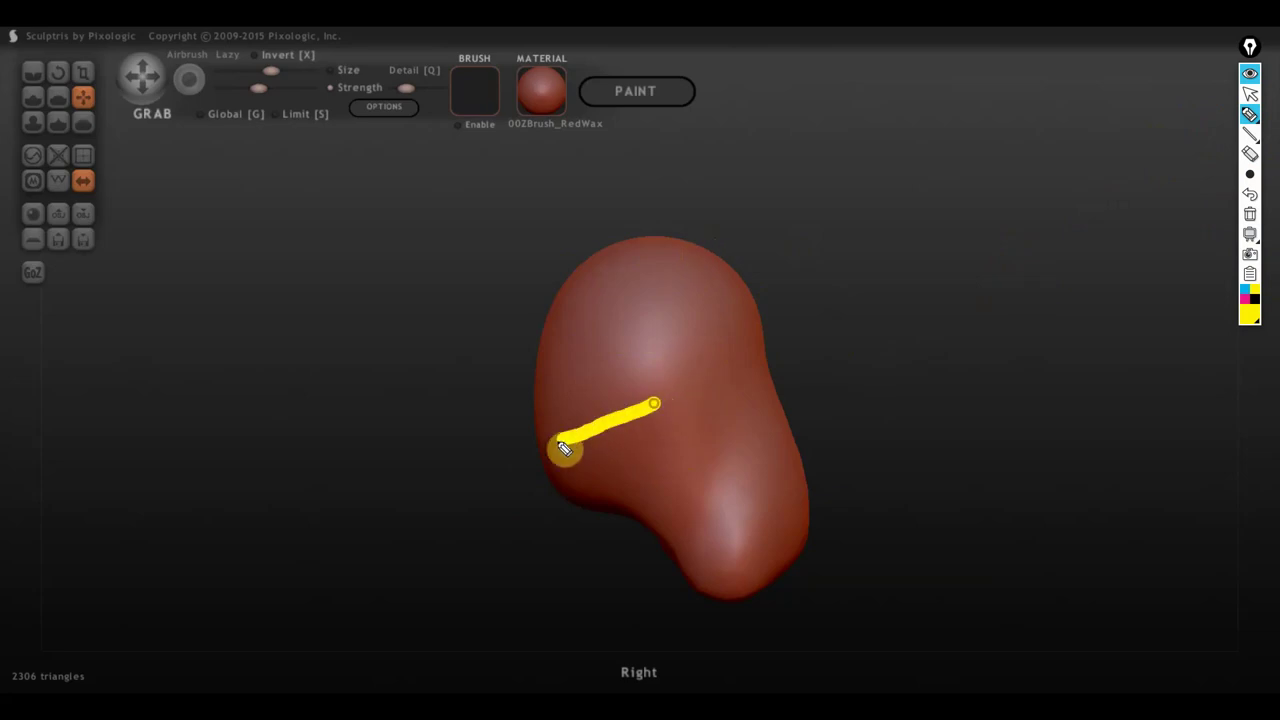
pyautogui.moveTo(660, 443); pyautogui.dragTo(525, 498)
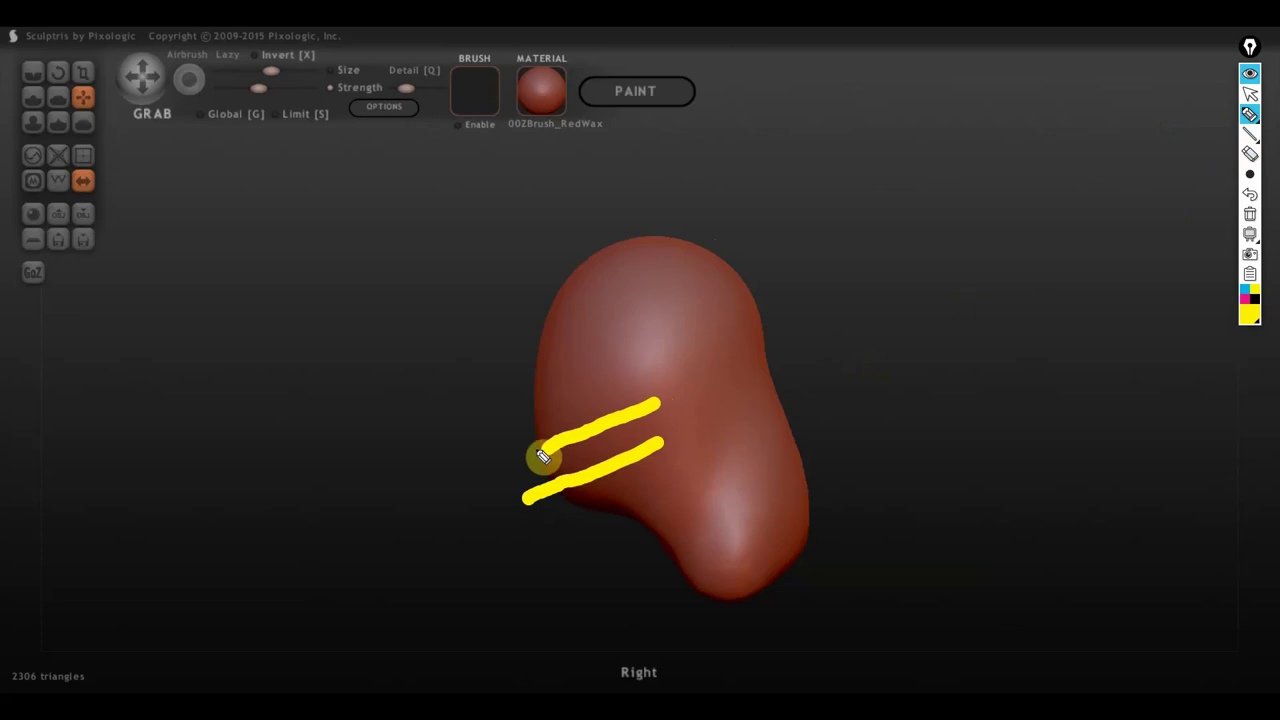
pyautogui.moveTo(530, 447)
pyautogui.mouseDown()
pyautogui.moveTo(531, 376)
pyautogui.moveTo(557, 351)
pyautogui.moveTo(571, 294)
pyautogui.moveTo(631, 251)
pyautogui.moveTo(712, 251)
pyautogui.moveTo(786, 314)
pyautogui.moveTo(754, 397)
pyautogui.moveTo(697, 434)
pyautogui.moveTo(680, 510)
pyautogui.moveTo(566, 540)
pyautogui.moveTo(537, 523)
pyautogui.moveTo(543, 457)
pyautogui.moveTo(577, 472)
pyautogui.mouseUp()
pyautogui.moveTo(620, 412); pyautogui.dragTo(620, 458)
pyautogui.moveTo(655, 403); pyautogui.dragTo(657, 455)
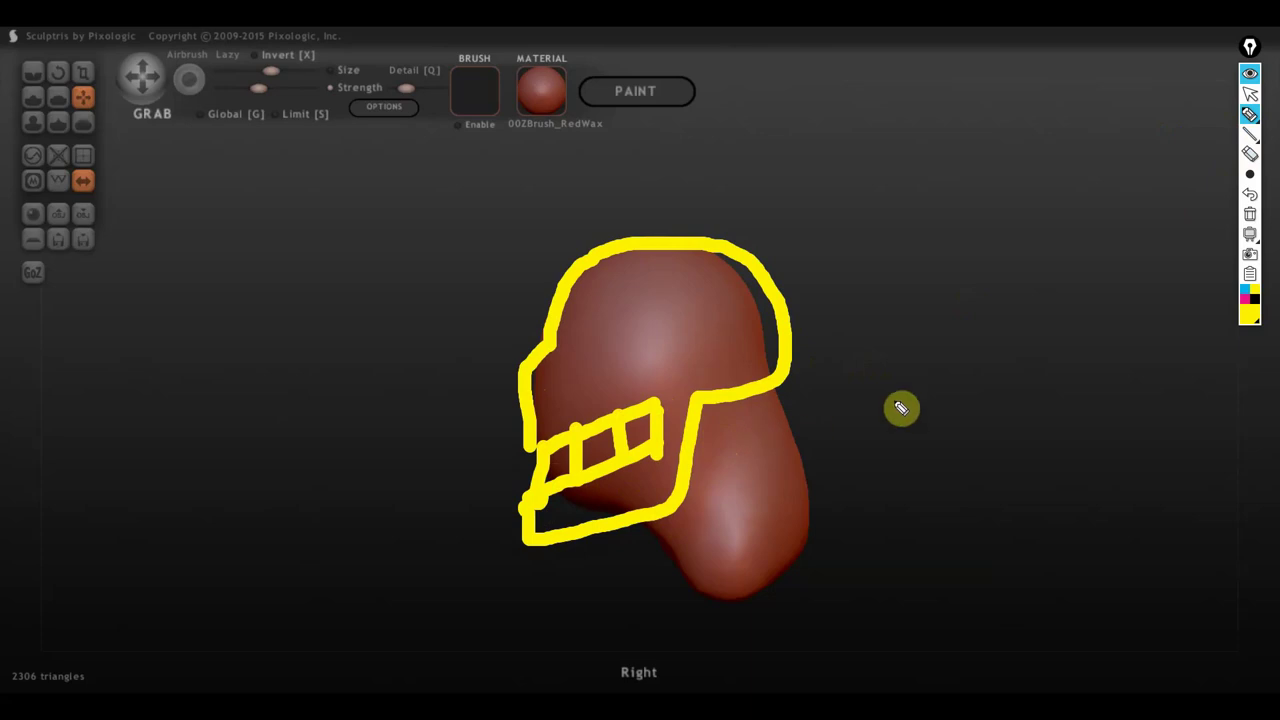
pyautogui.click(1250, 153)
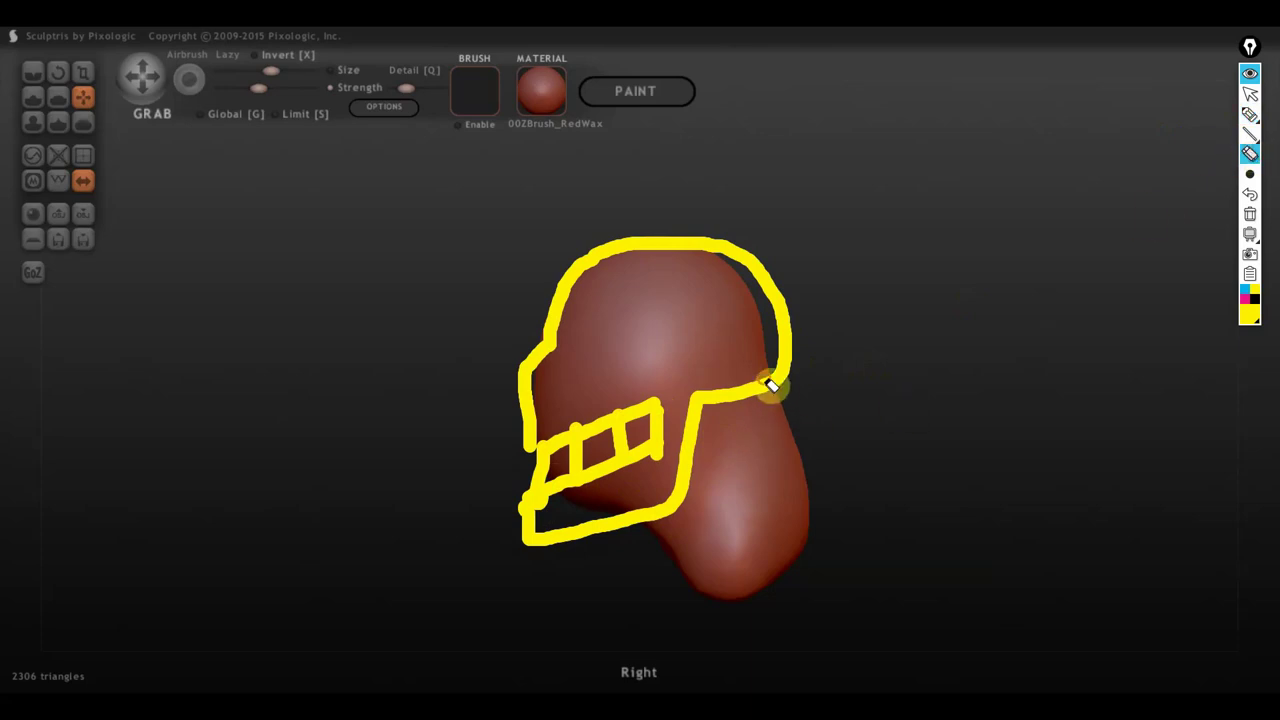
pyautogui.click(773, 379)
pyautogui.click(646, 429)
pyautogui.press('p')
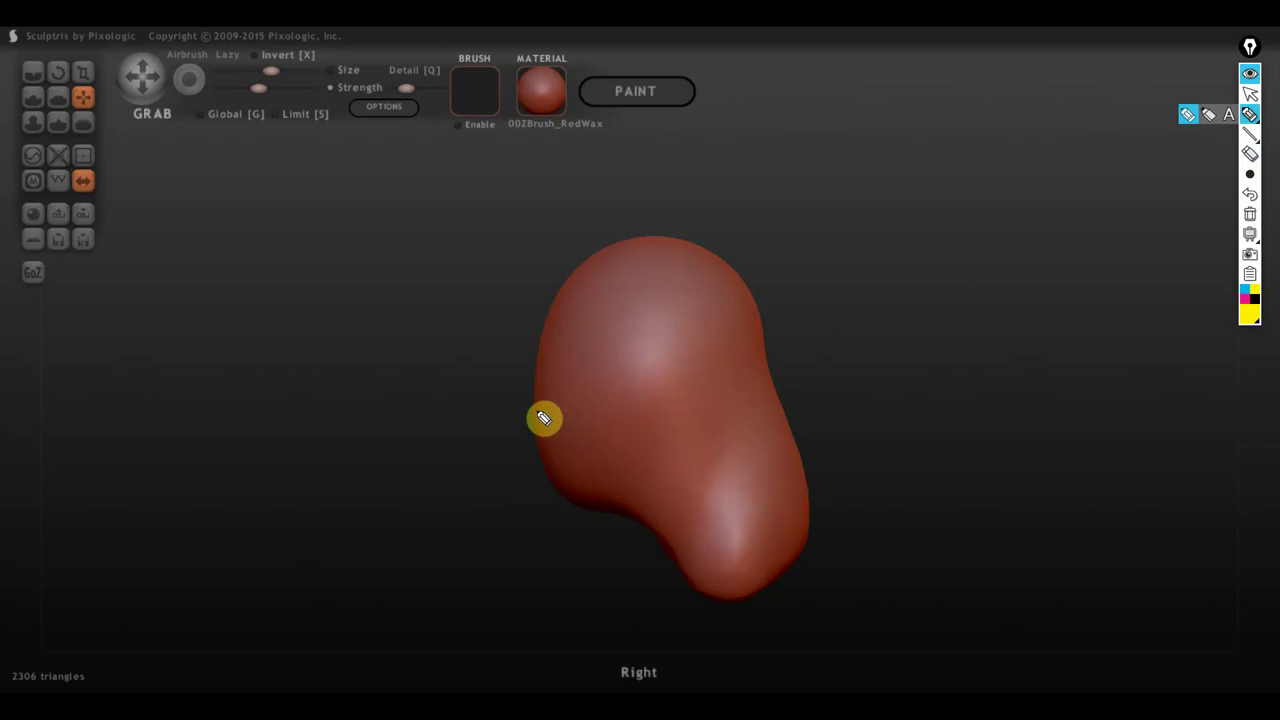
pyautogui.moveTo(533, 409); pyautogui.dragTo(683, 430)
pyautogui.moveTo(545, 449); pyautogui.dragTo(646, 463)
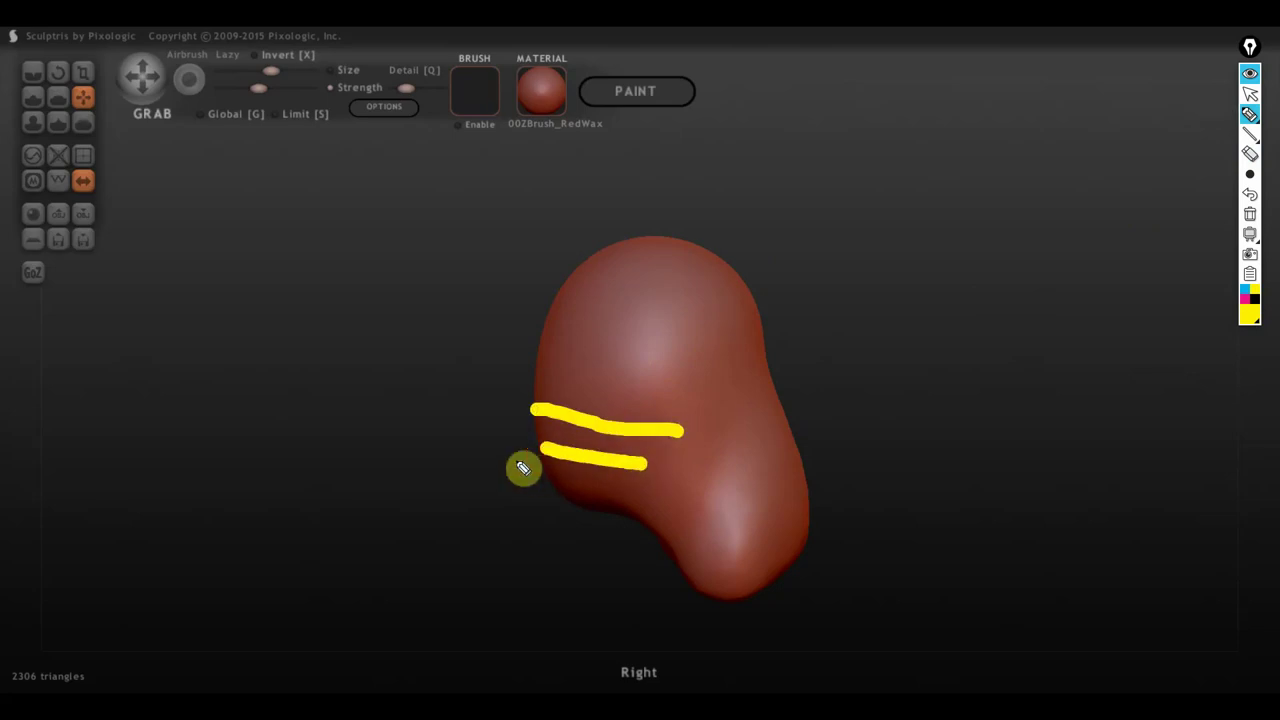
pyautogui.moveTo(540, 447)
pyautogui.mouseDown()
pyautogui.moveTo(533, 514)
pyautogui.moveTo(684, 464)
pyautogui.mouseUp()
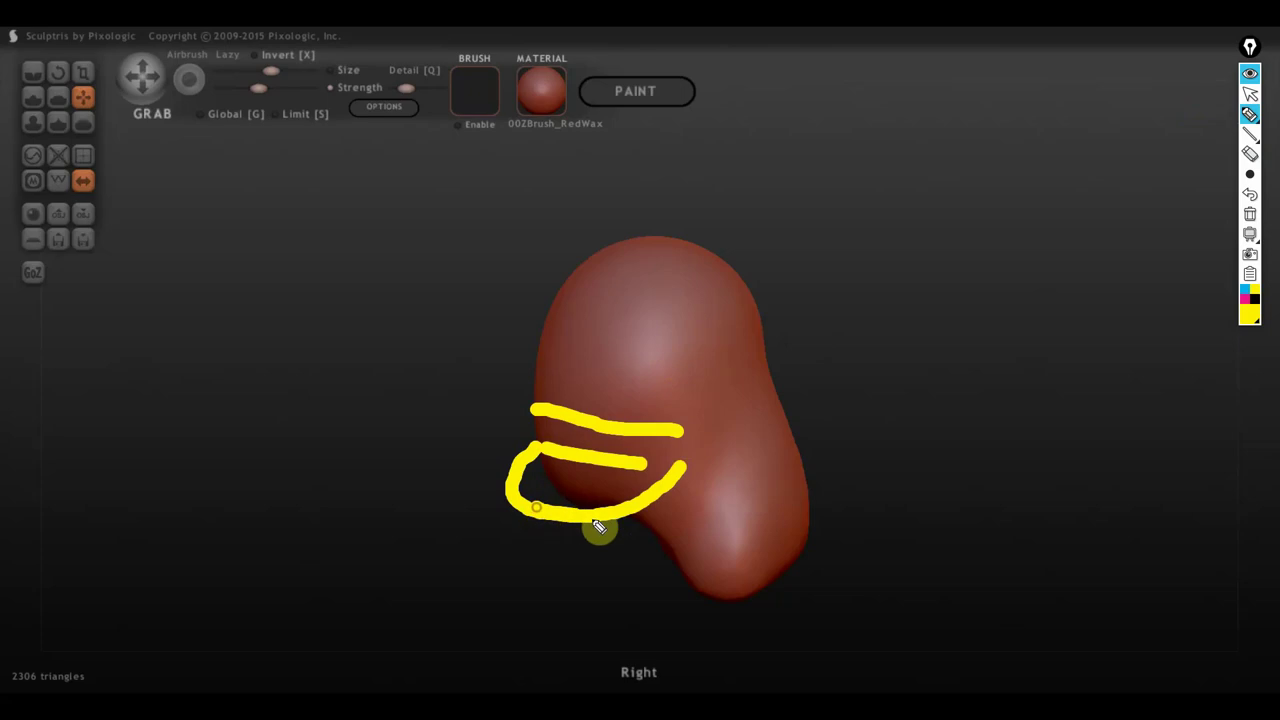
pyautogui.moveTo(622, 530)
pyautogui.mouseDown()
pyautogui.moveTo(700, 451)
pyautogui.moveTo(766, 411)
pyautogui.moveTo(792, 337)
pyautogui.moveTo(746, 246)
pyautogui.moveTo(646, 240)
pyautogui.moveTo(586, 283)
pyautogui.moveTo(572, 338)
pyautogui.moveTo(549, 349)
pyautogui.moveTo(526, 414)
pyautogui.moveTo(537, 407)
pyautogui.moveTo(558, 448)
pyautogui.moveTo(636, 462)
pyautogui.mouseUp()
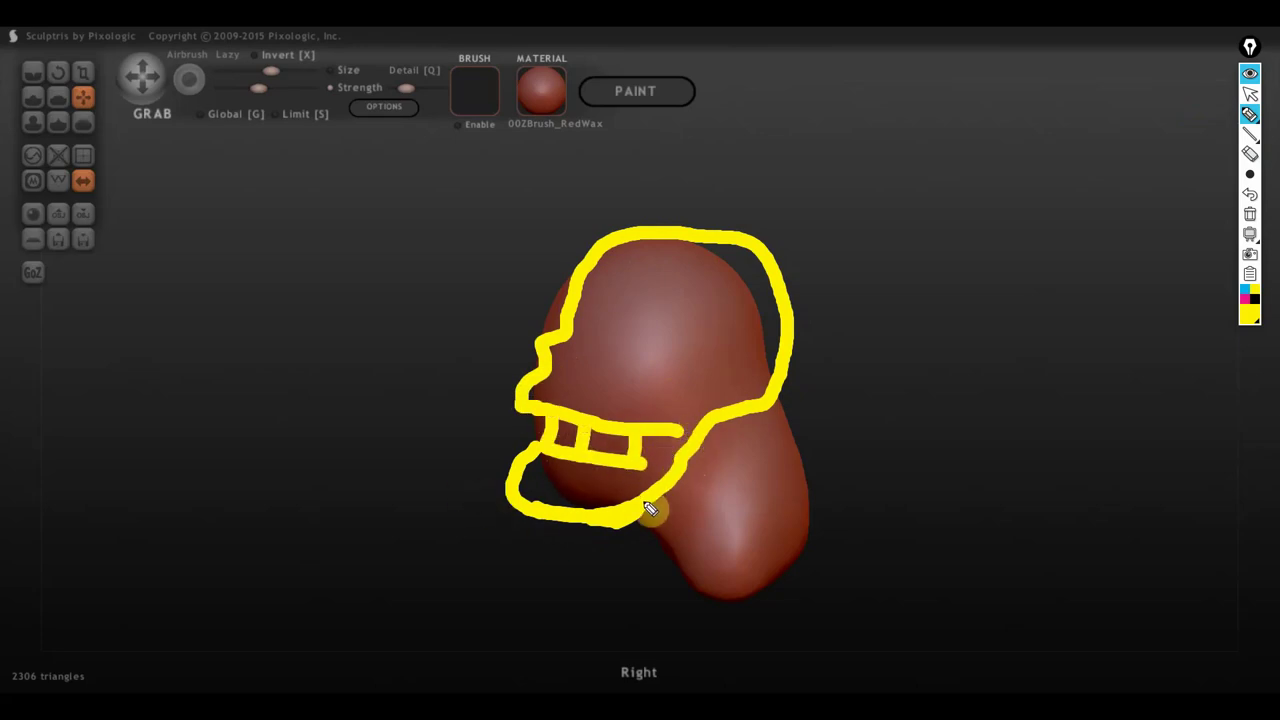
pyautogui.moveTo(663, 238)
pyautogui.mouseDown()
pyautogui.moveTo(809, 234)
pyautogui.moveTo(834, 414)
pyautogui.moveTo(732, 428)
pyautogui.mouseUp()
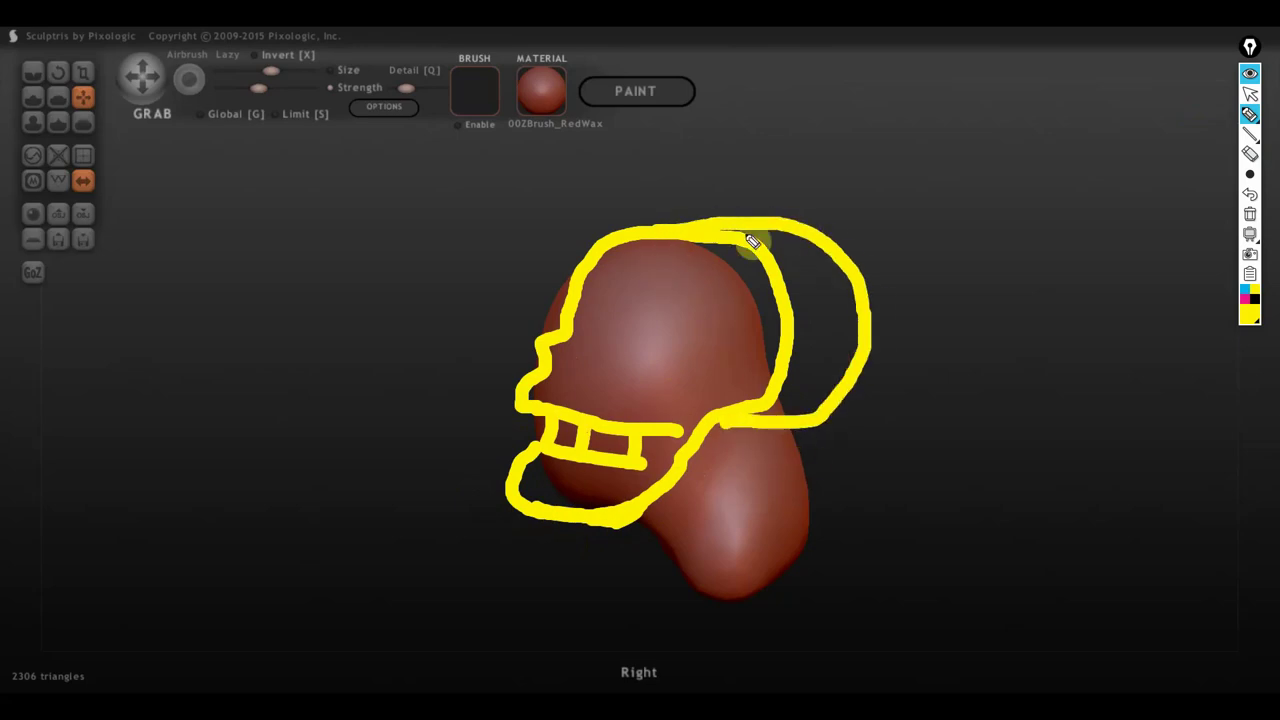
pyautogui.moveTo(650, 233); pyautogui.dragTo(766, 243)
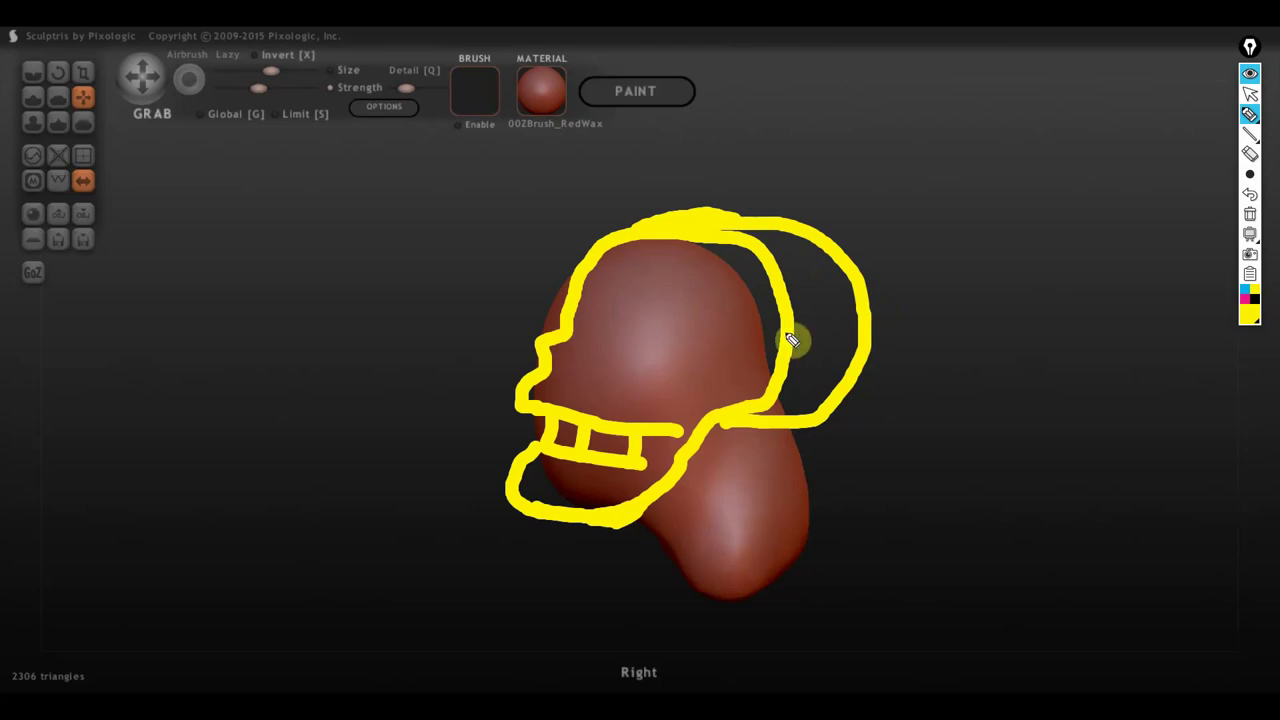
pyautogui.click(1250, 153)
pyautogui.click(866, 290)
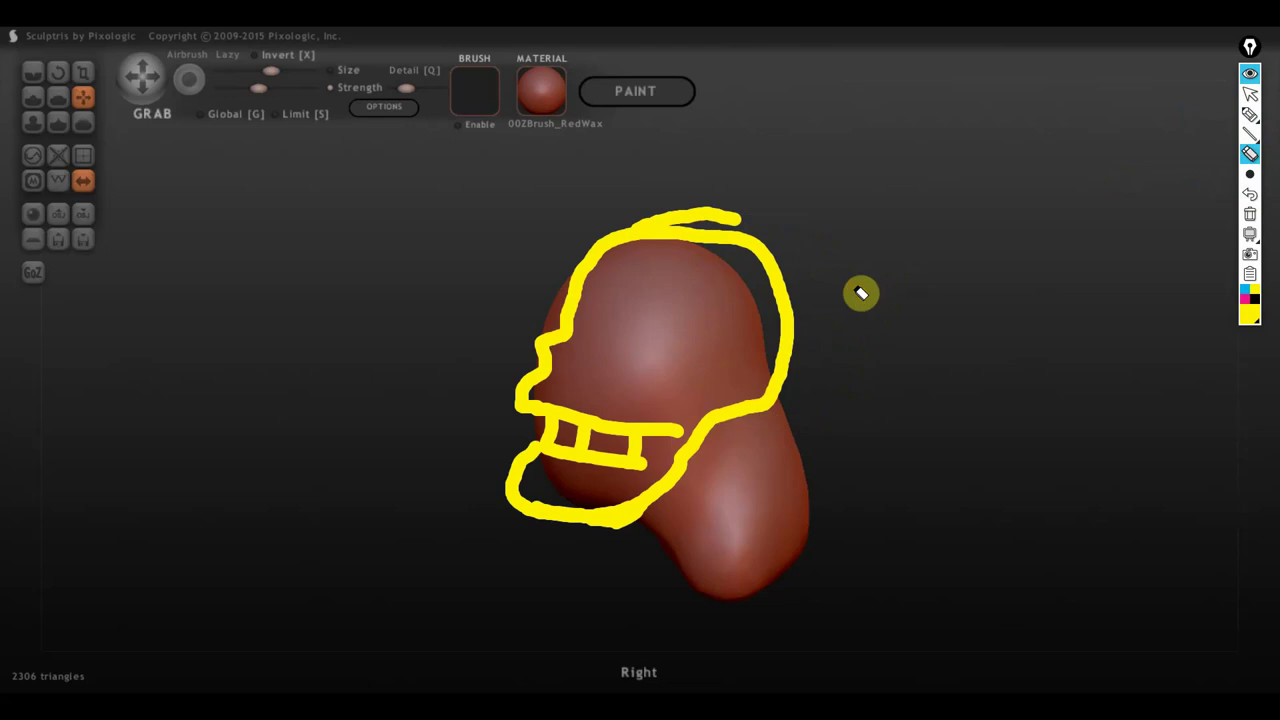
pyautogui.click(772, 300)
pyautogui.click(722, 222)
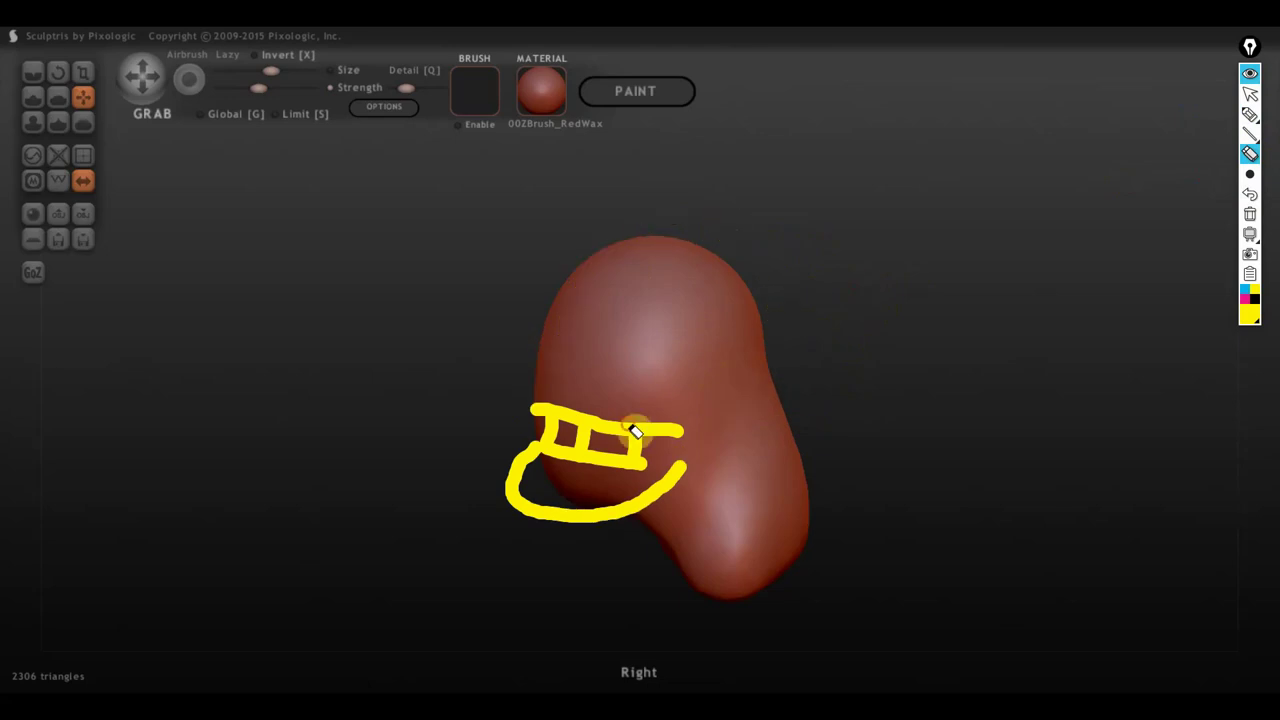
pyautogui.moveTo(634, 429); pyautogui.dragTo(537, 463)
pyautogui.click(563, 446)
pyautogui.click(583, 457)
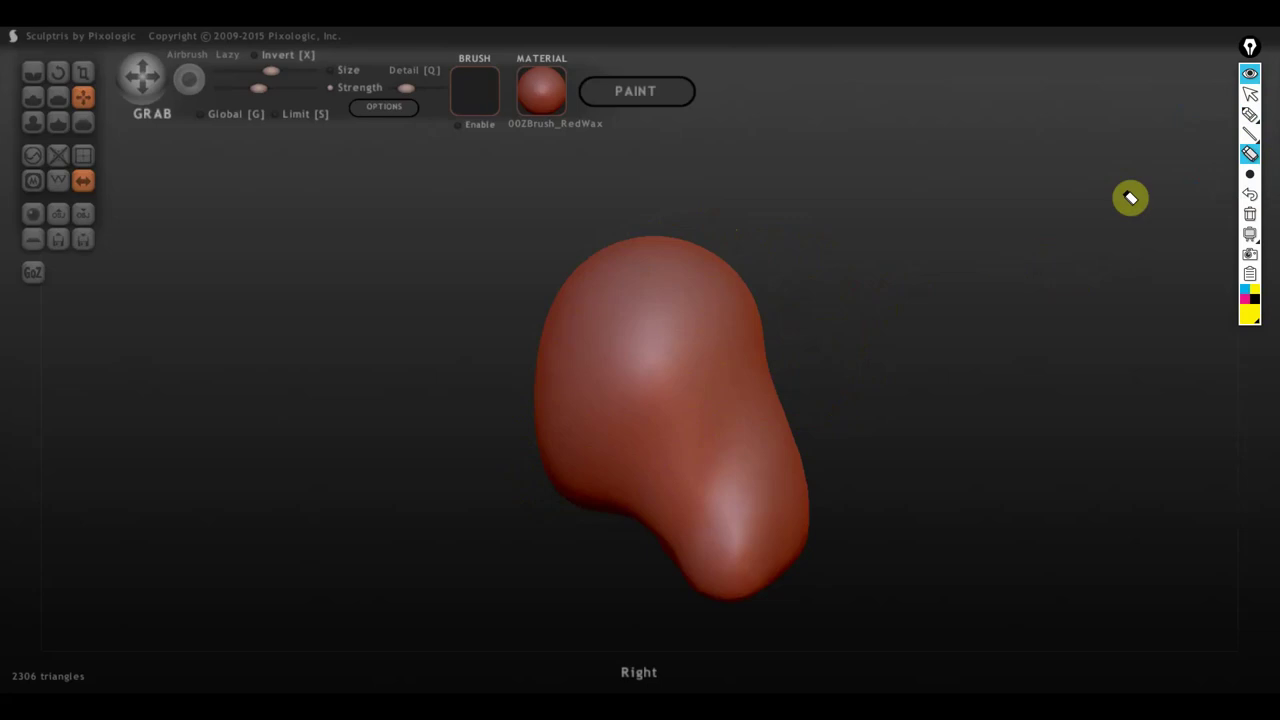
# Step: Carve a vertical crease down the head's centre with the Crease brush, reaching 3654 triangles
pyautogui.click(1251, 94)
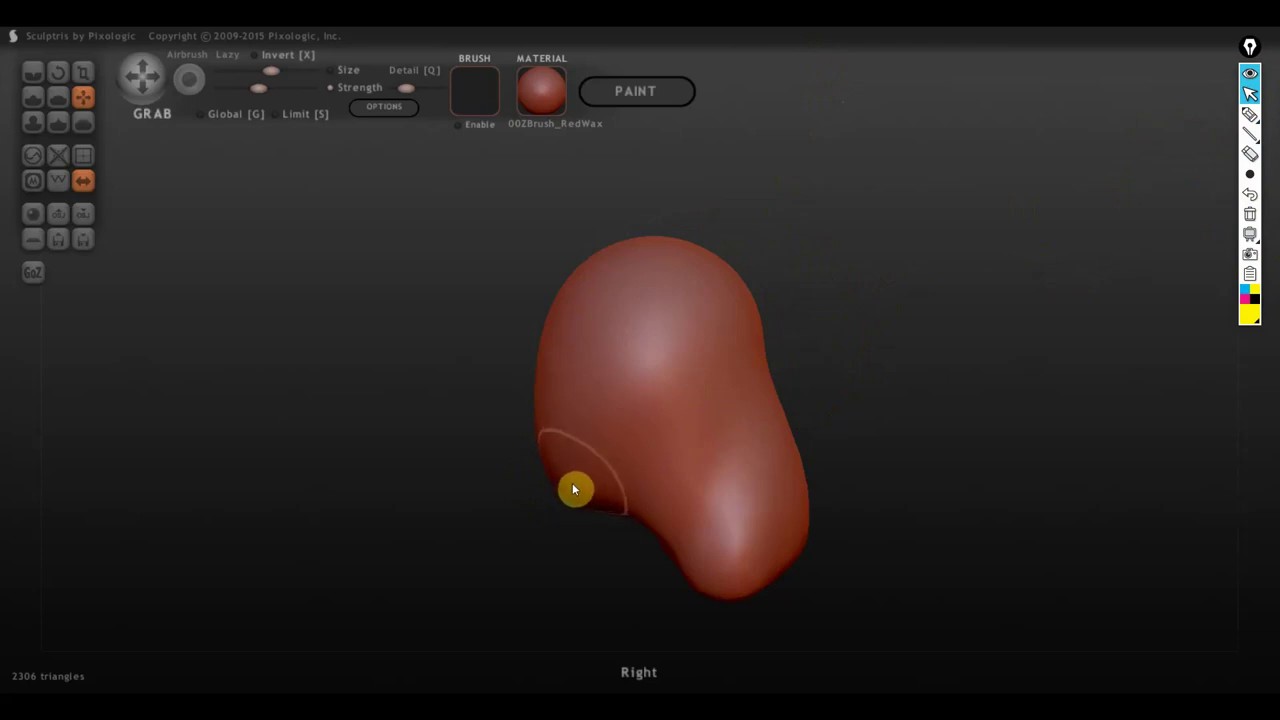
pyautogui.click(40, 73)
pyautogui.moveTo(688, 392)
pyautogui.mouseDown()
pyautogui.moveTo(677, 451)
pyautogui.moveTo(634, 506)
pyautogui.mouseUp()
pyautogui.moveTo(677, 463); pyautogui.dragTo(630, 497)
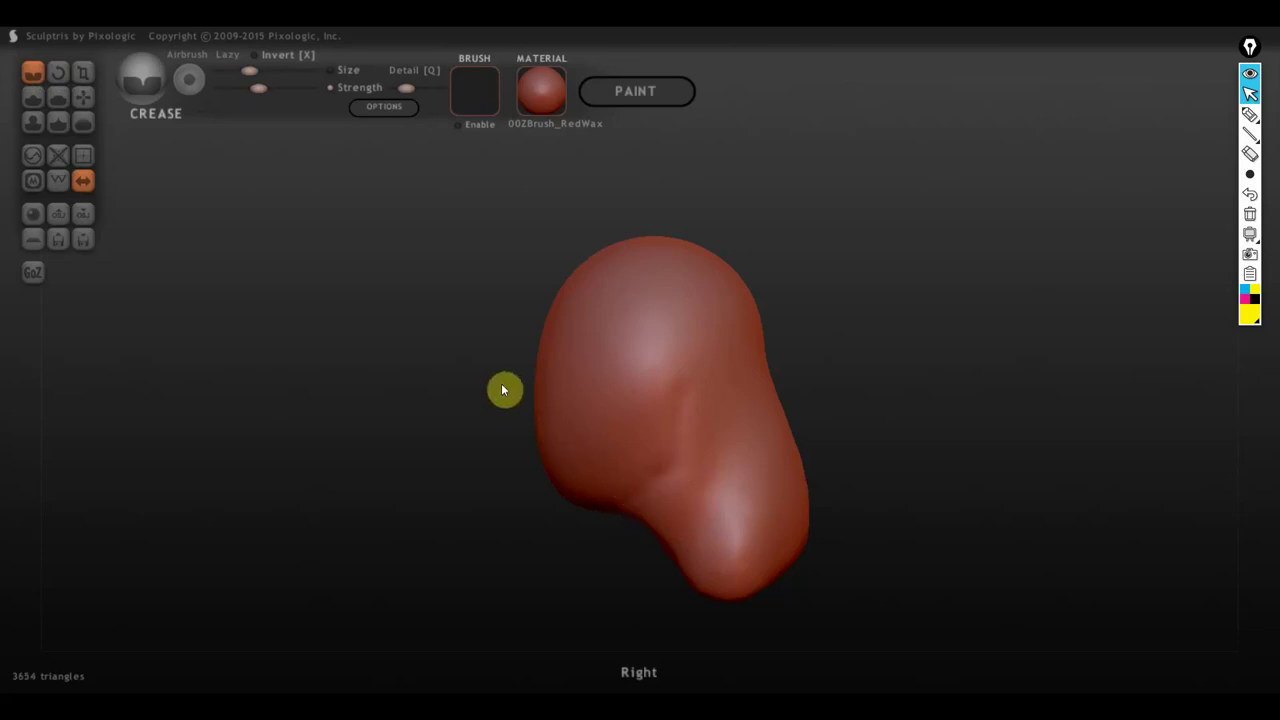
pyautogui.moveTo(474, 394)
pyautogui.mouseDown()
pyautogui.moveTo(689, 389)
pyautogui.moveTo(672, 384)
pyautogui.mouseUp()
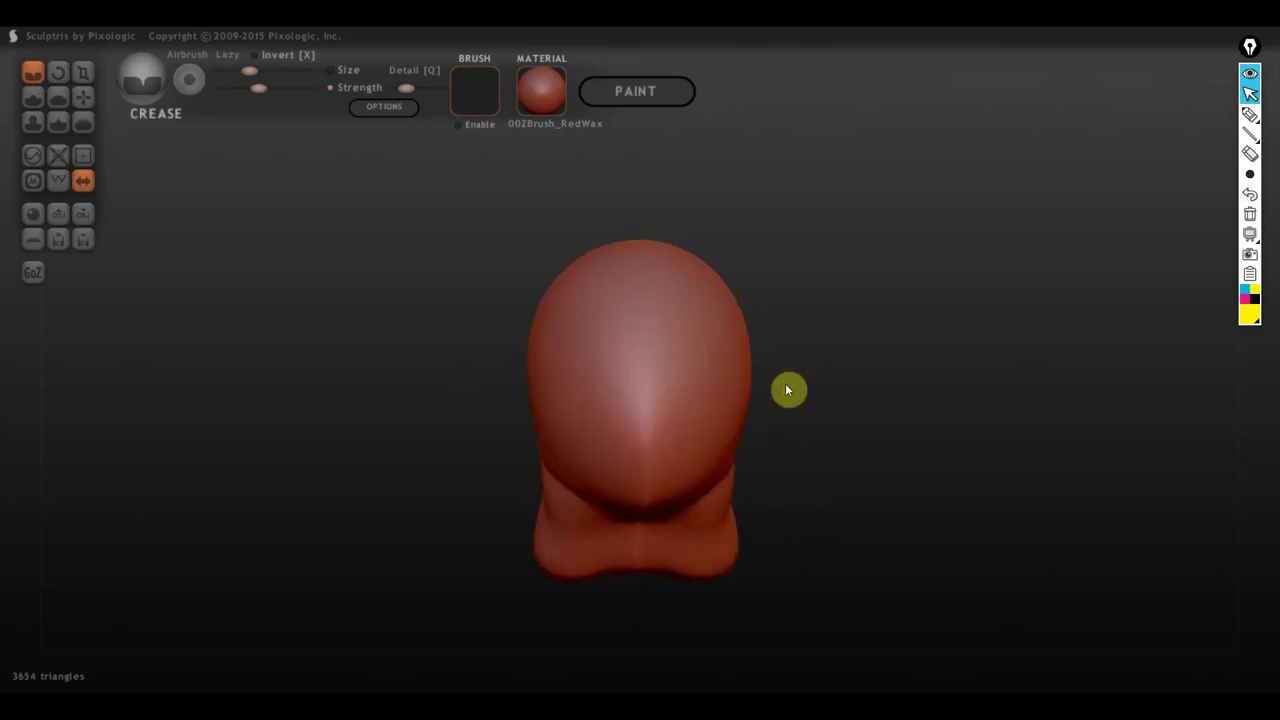
pyautogui.moveTo(786, 390); pyautogui.dragTo(785, 403)
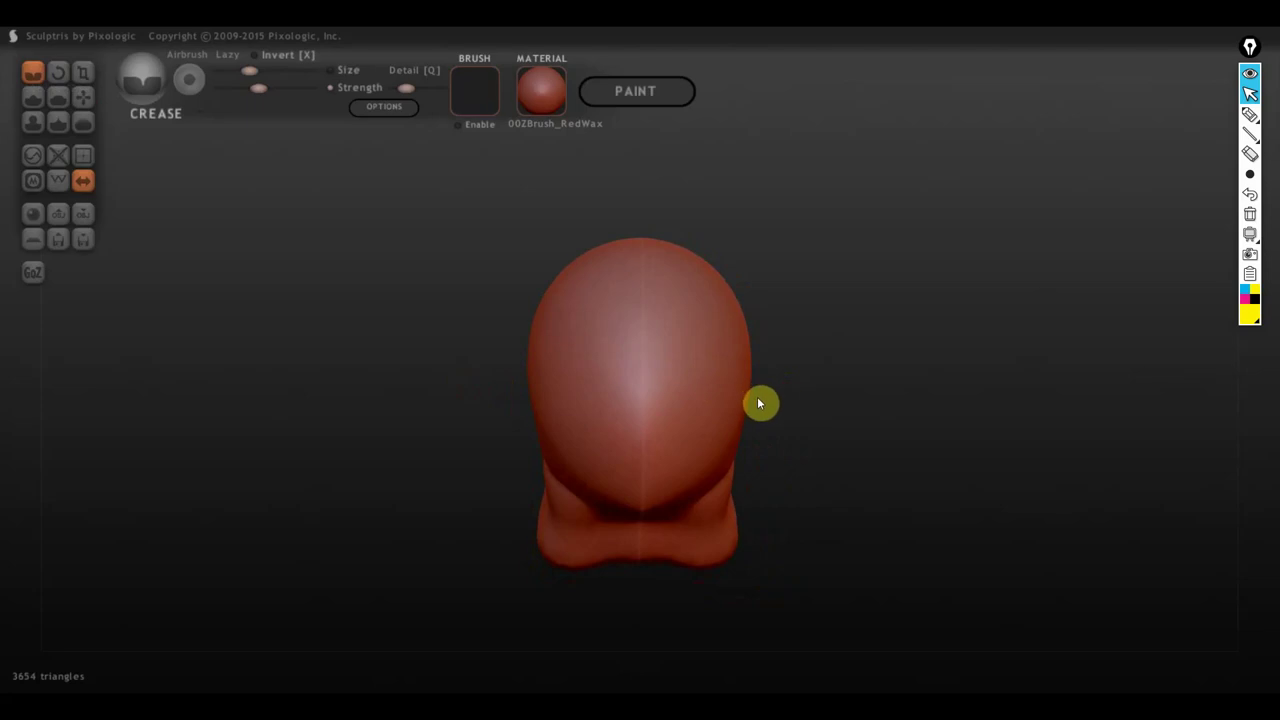
pyautogui.click(44, 102)
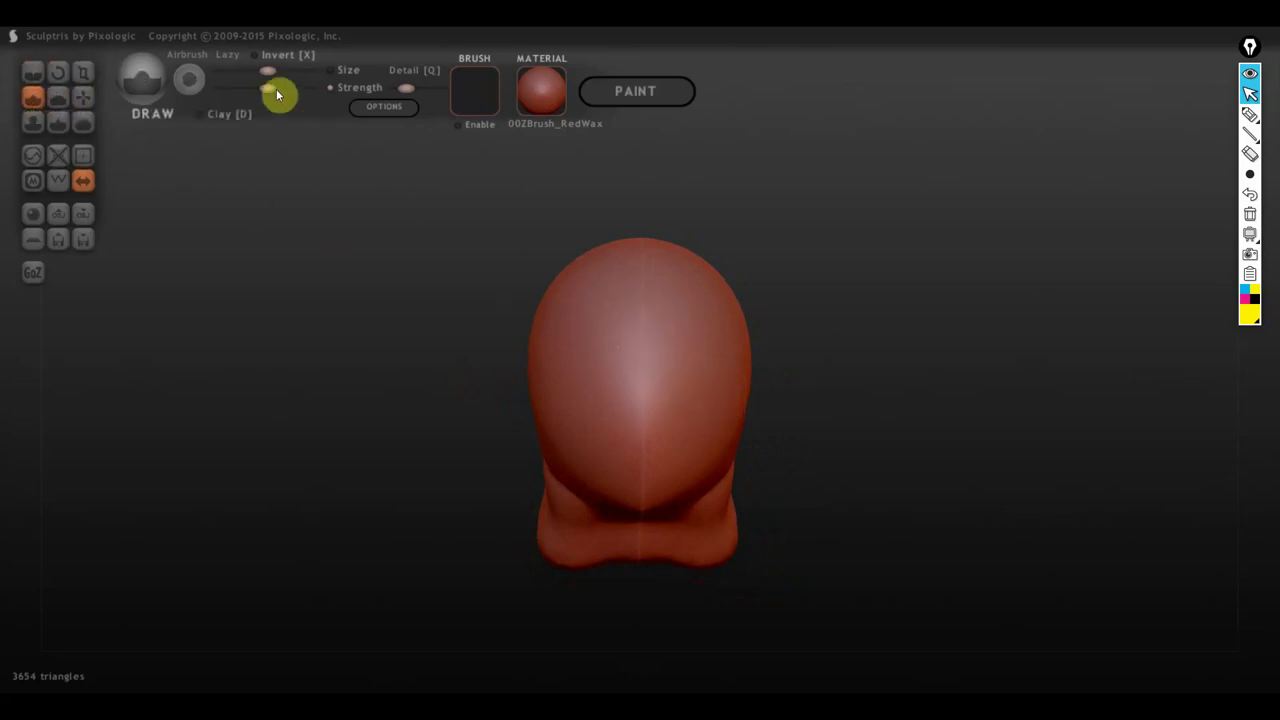
# Step: With a smaller Draw brush, raise a nose bump, lip ridge and chin on the face
pyautogui.click(253, 70)
pyautogui.moveTo(647, 370); pyautogui.dragTo(640, 380)
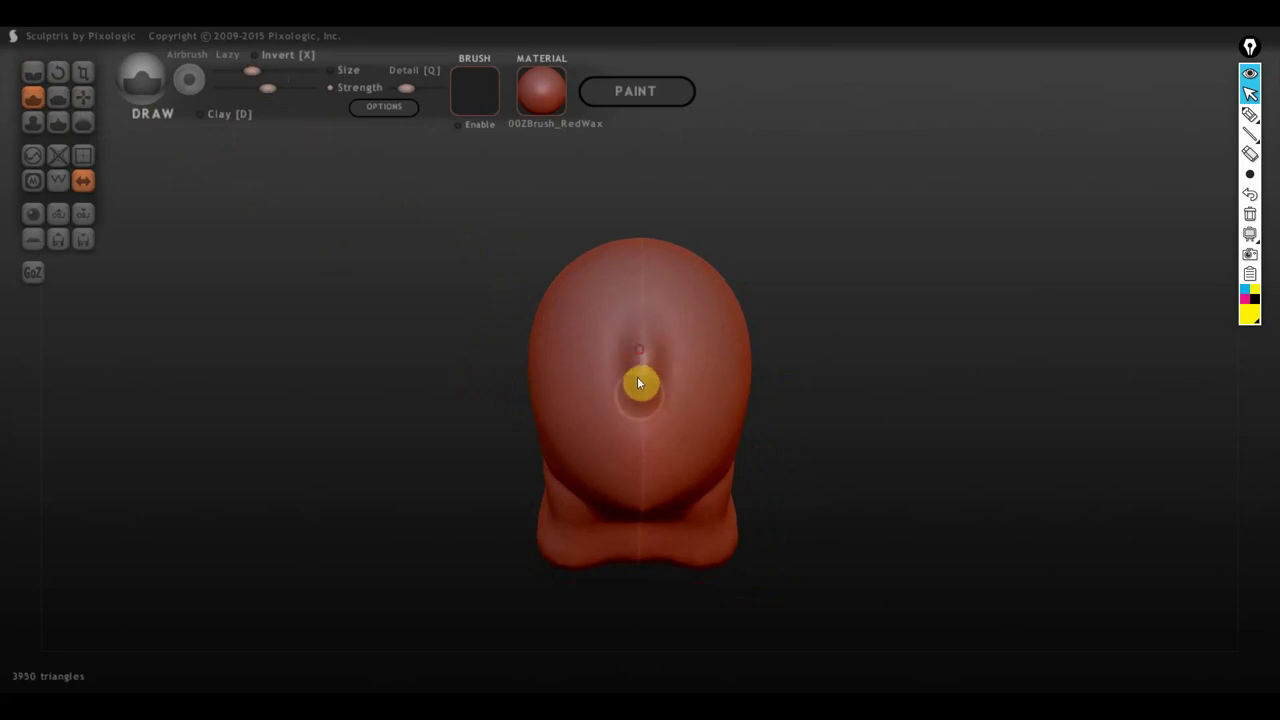
pyautogui.moveTo(662, 437)
pyautogui.mouseDown()
pyautogui.moveTo(594, 431)
pyautogui.moveTo(645, 430)
pyautogui.mouseUp()
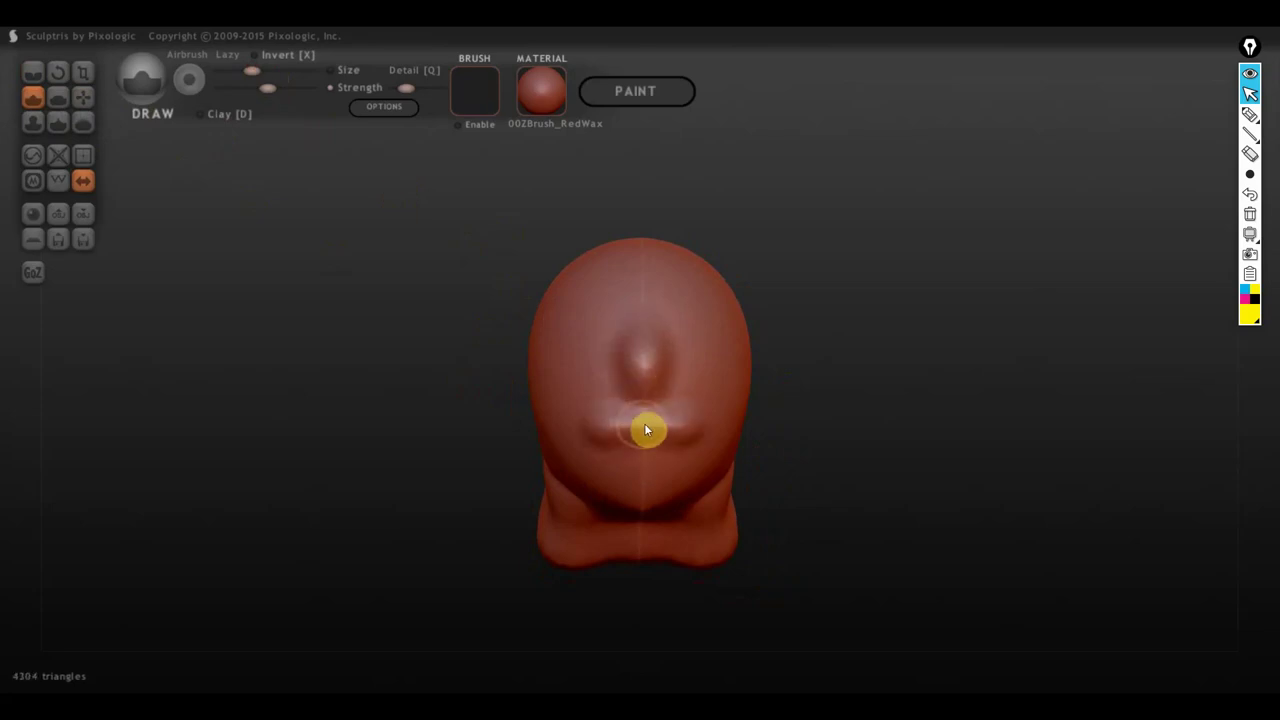
pyautogui.moveTo(687, 505); pyautogui.dragTo(609, 497)
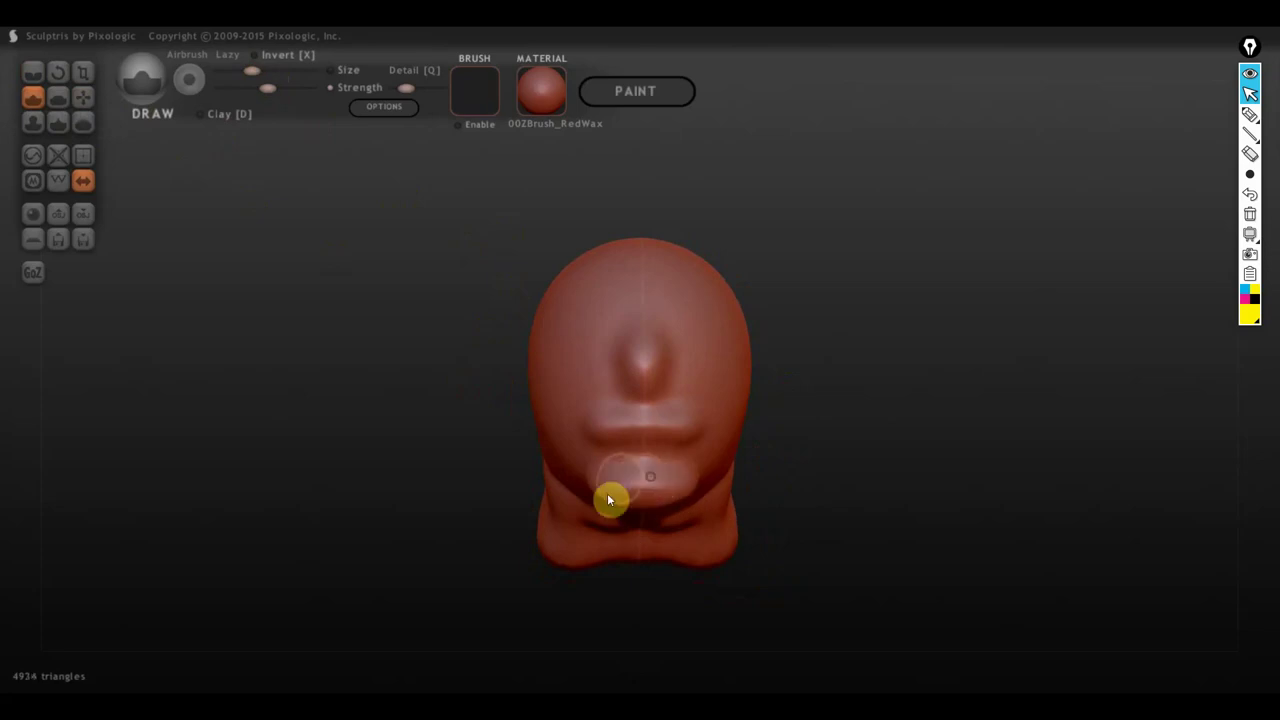
pyautogui.moveTo(792, 472); pyautogui.dragTo(629, 466)
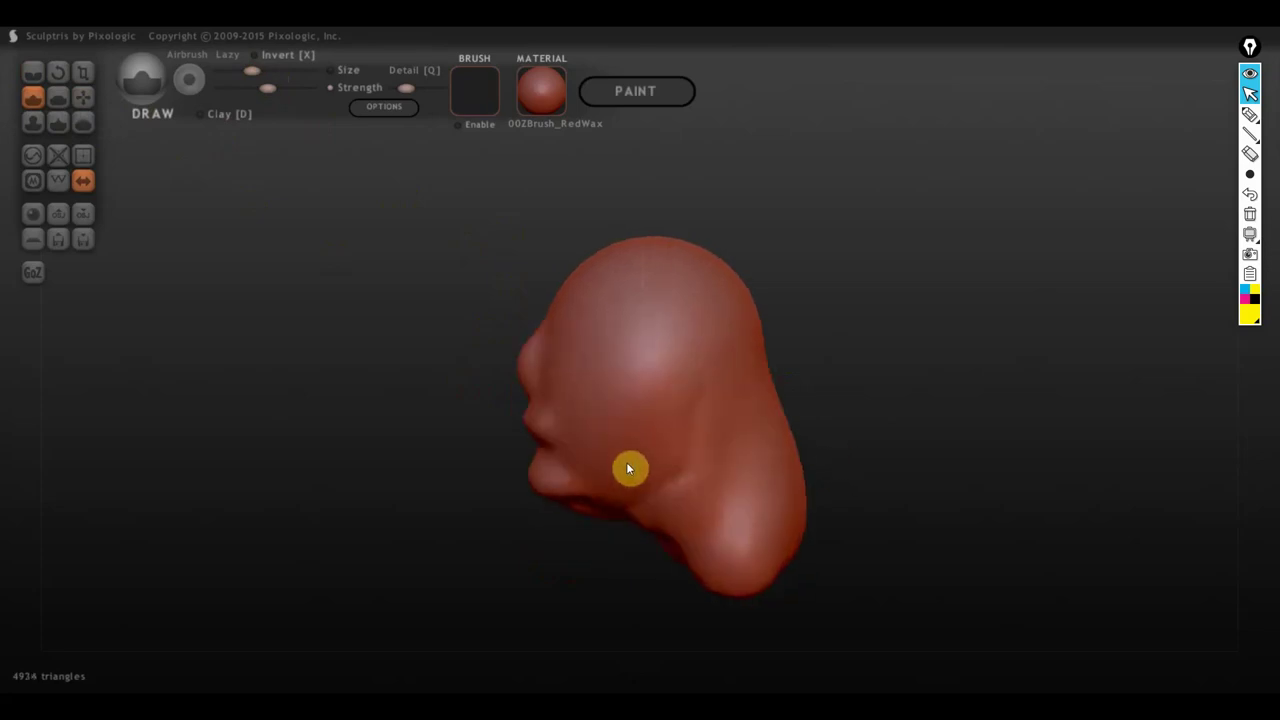
pyautogui.moveTo(910, 438); pyautogui.dragTo(903, 447, button='right')
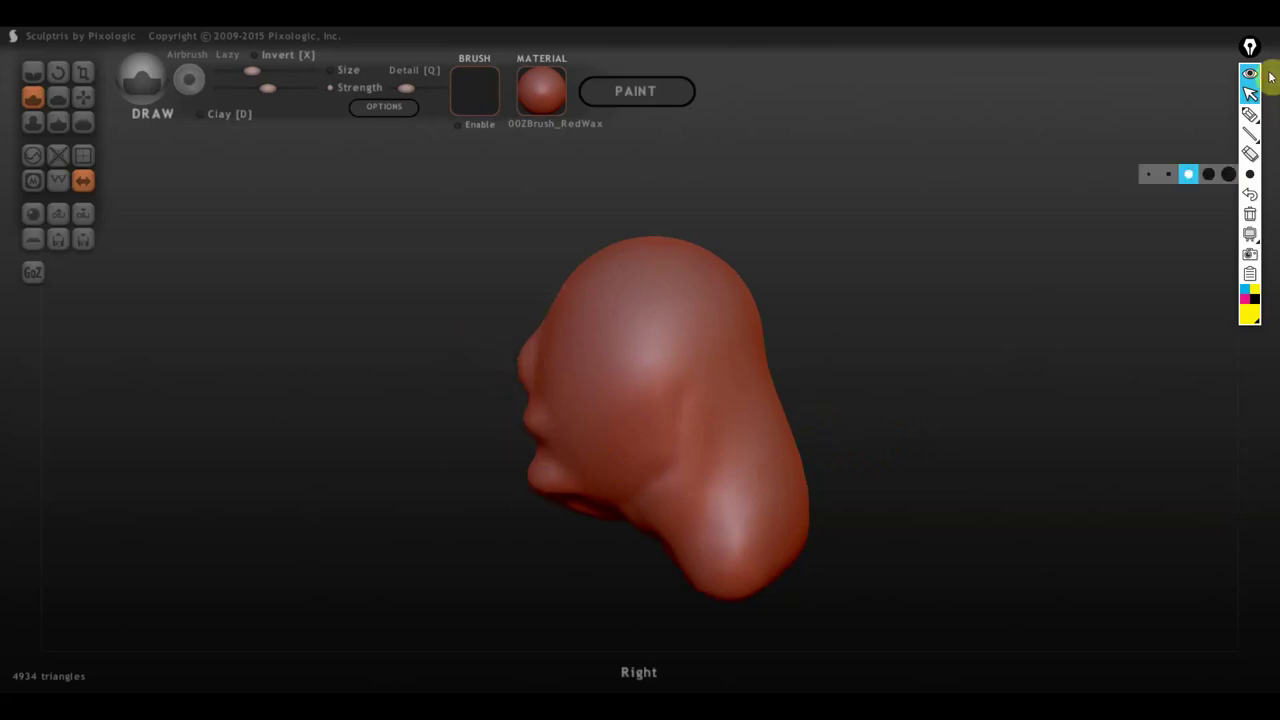
pyautogui.click(1250, 114)
pyautogui.moveTo(568, 287)
pyautogui.mouseDown()
pyautogui.moveTo(523, 429)
pyautogui.moveTo(540, 437)
pyautogui.moveTo(535, 510)
pyautogui.moveTo(577, 509)
pyautogui.moveTo(680, 454)
pyautogui.moveTo(688, 425)
pyautogui.mouseUp()
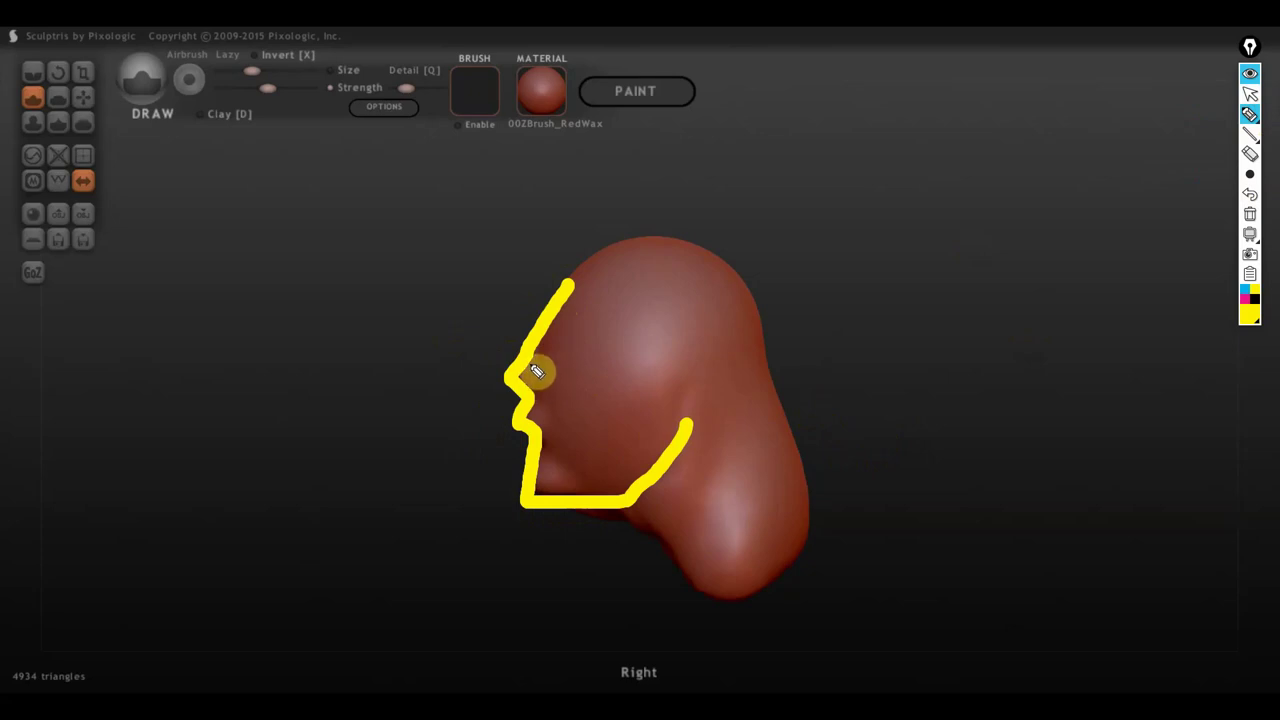
pyautogui.click(554, 265)
pyautogui.moveTo(557, 340)
pyautogui.mouseDown()
pyautogui.moveTo(558, 265)
pyautogui.moveTo(710, 234)
pyautogui.mouseUp()
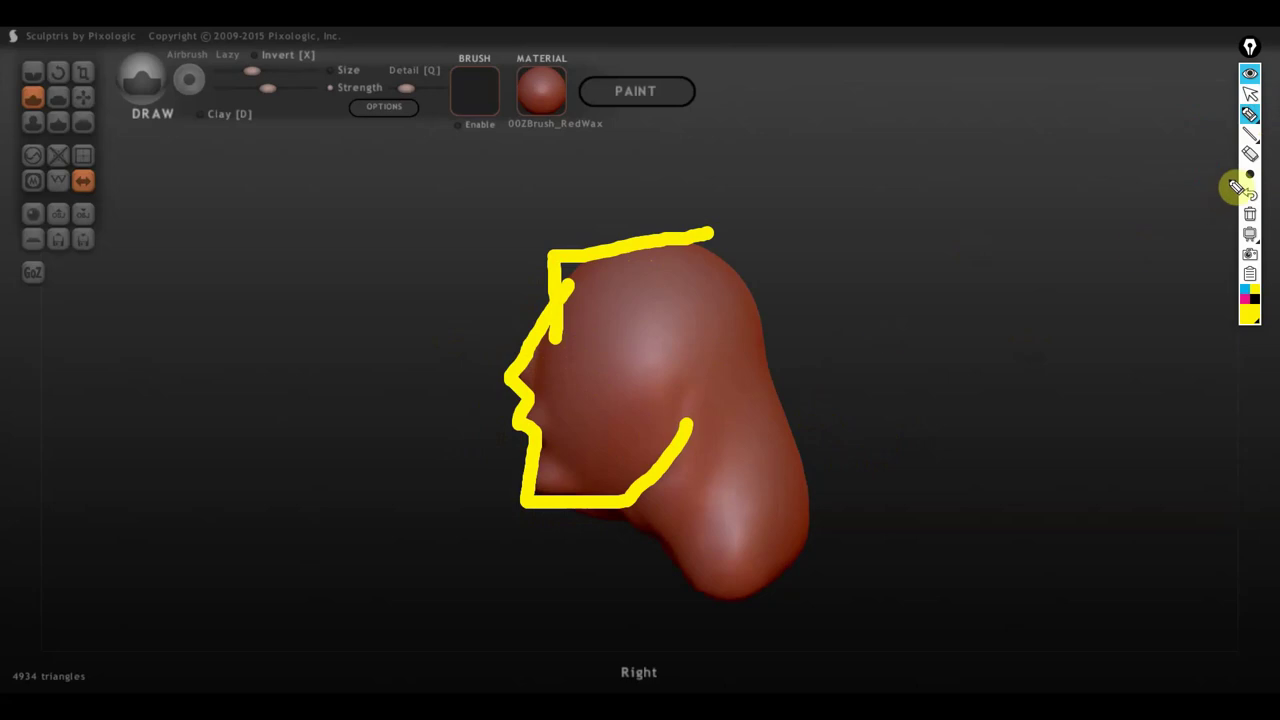
pyautogui.click(1250, 154)
pyautogui.moveTo(560, 304); pyautogui.dragTo(551, 334)
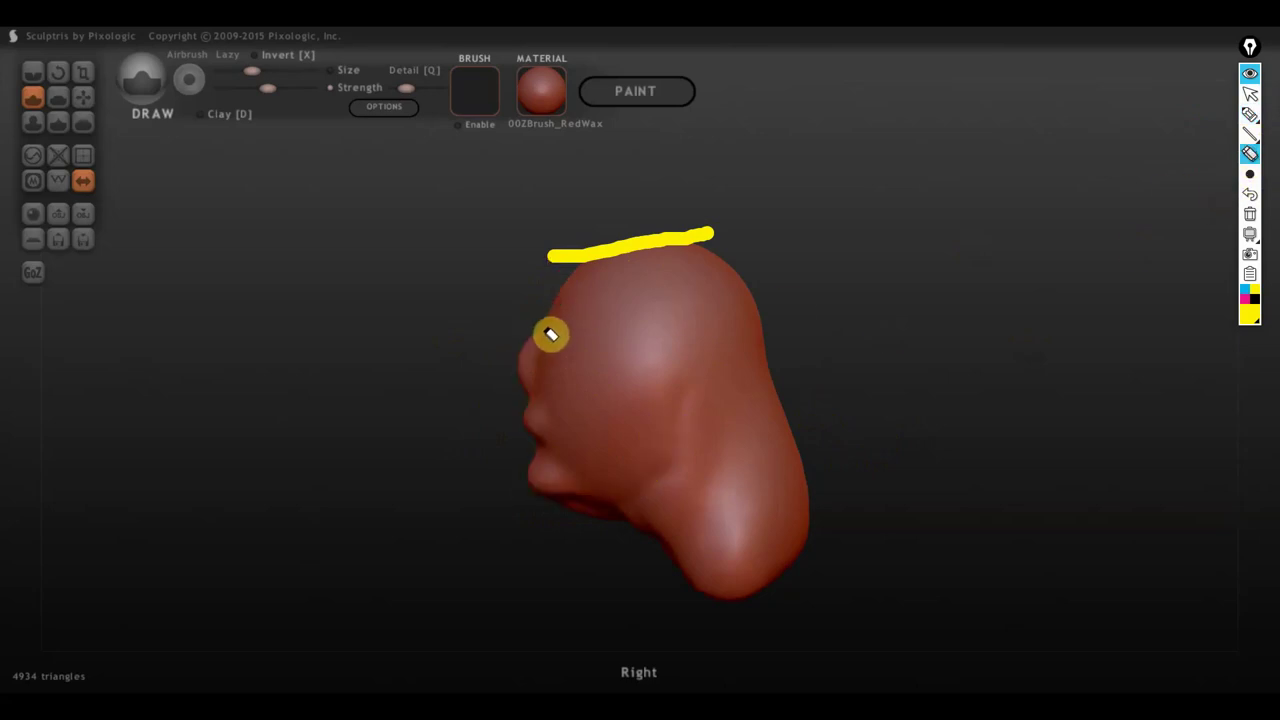
pyautogui.click(596, 248)
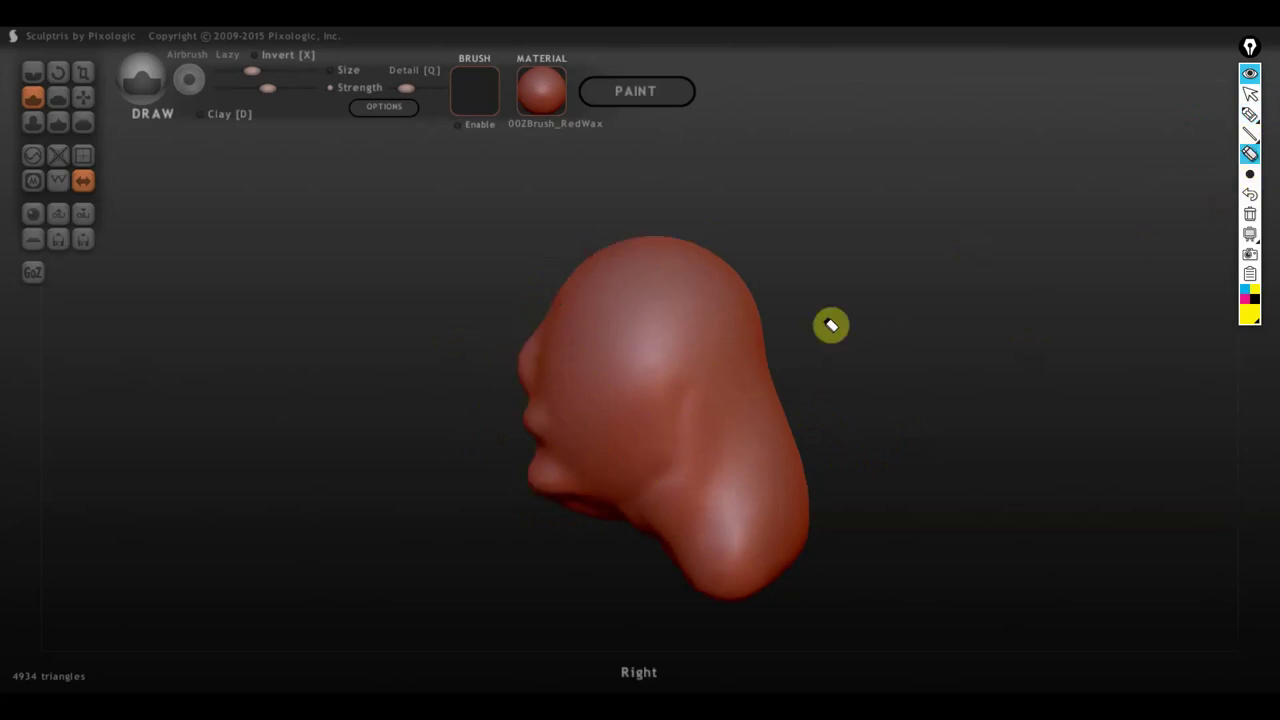
pyautogui.click(1250, 94)
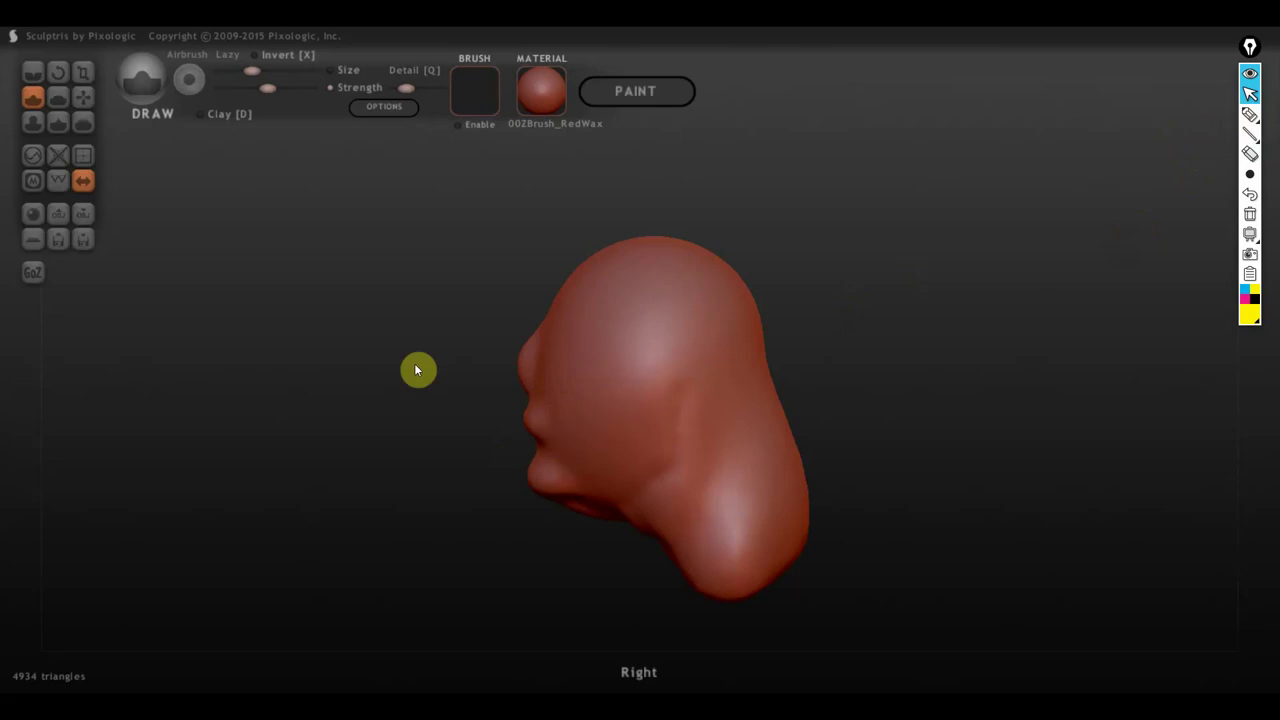
# Step: With a larger Grab brush, push the brow and nose forward and pull the chin down
pyautogui.click(83, 97)
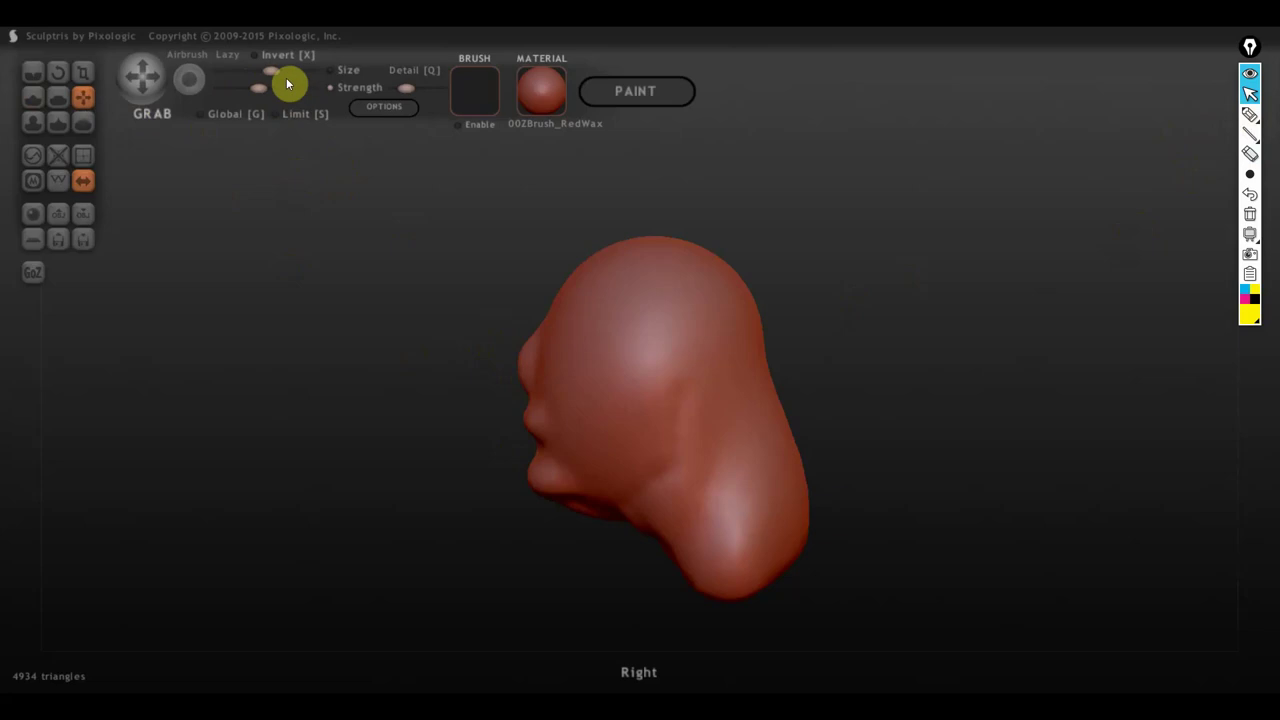
pyautogui.click(287, 73)
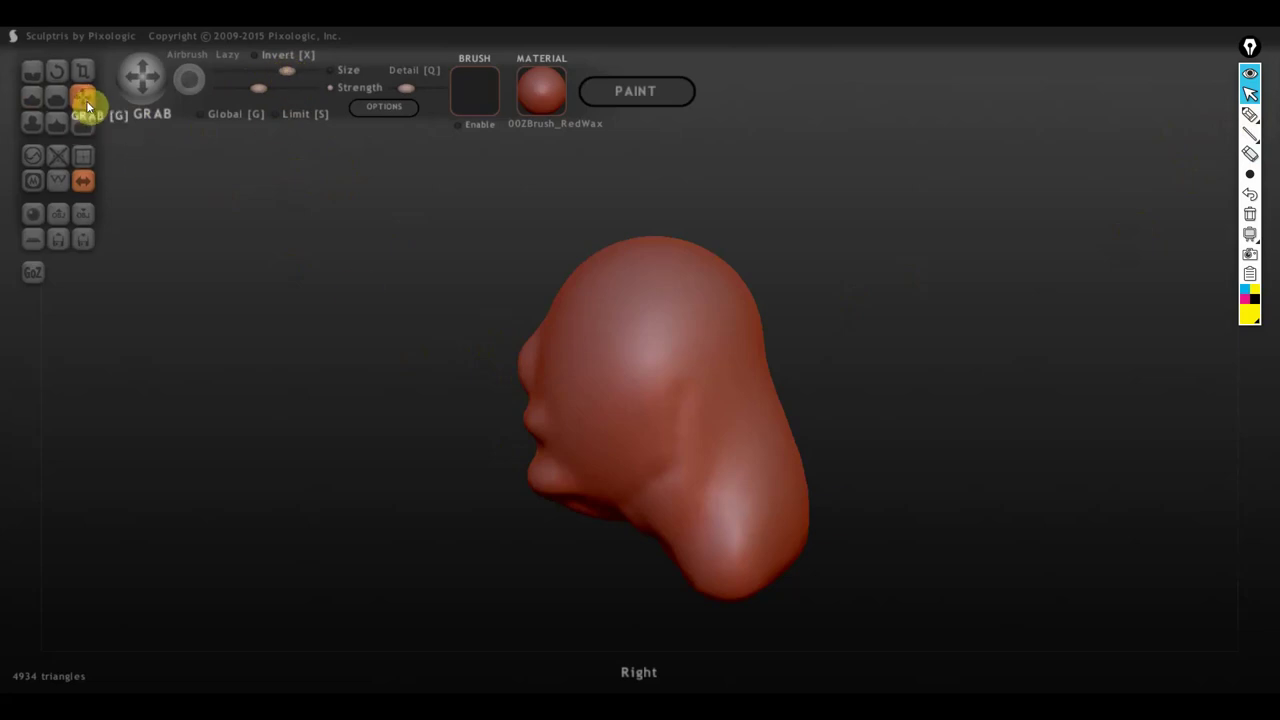
pyautogui.moveTo(543, 444); pyautogui.dragTo(511, 461)
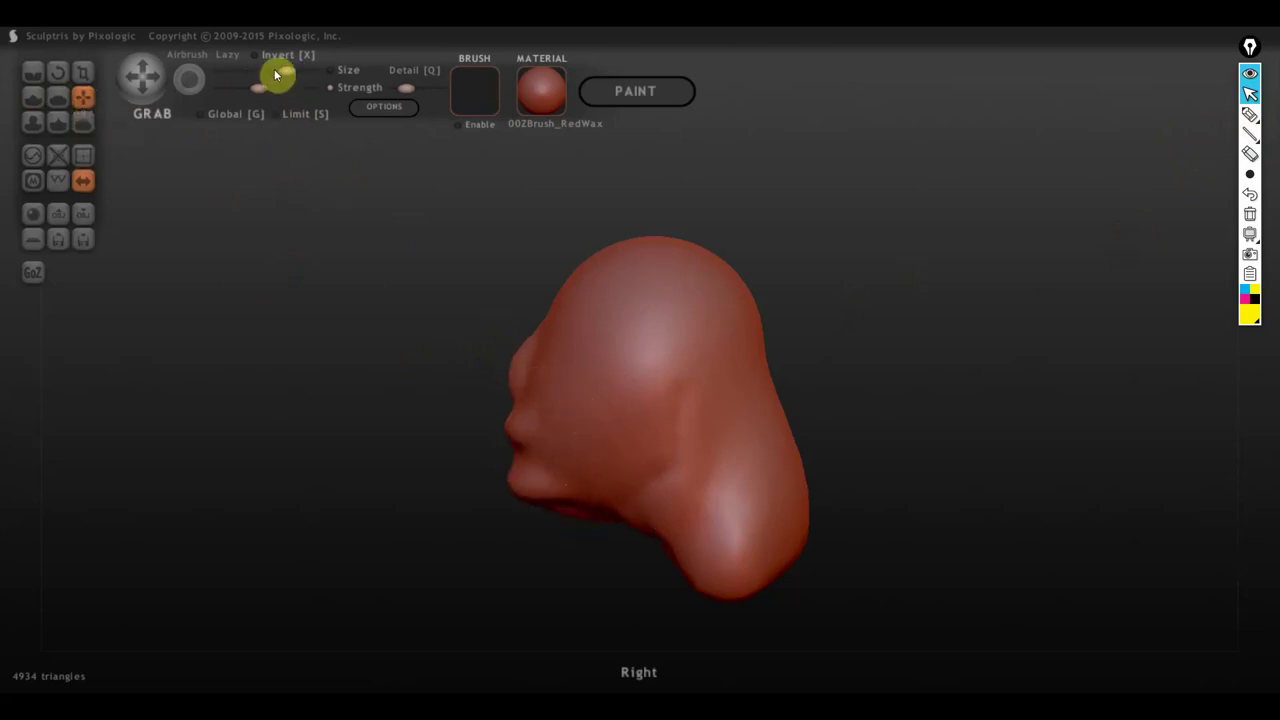
pyautogui.moveTo(517, 372); pyautogui.dragTo(514, 363)
pyautogui.moveTo(520, 457)
pyautogui.mouseDown()
pyautogui.moveTo(540, 509)
pyautogui.moveTo(563, 514)
pyautogui.mouseUp()
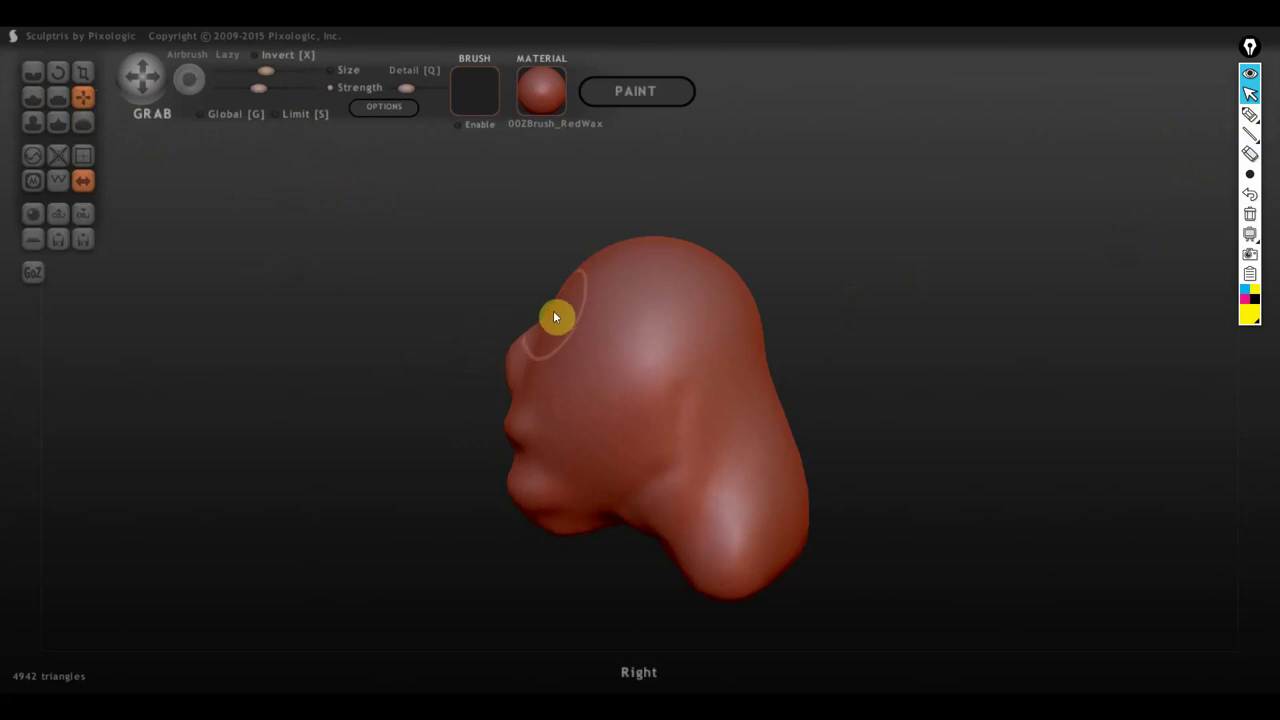
# Step: Undo the last grab stroke and turn the head toward a front view
pyautogui.scroll(-3, 697, 334)
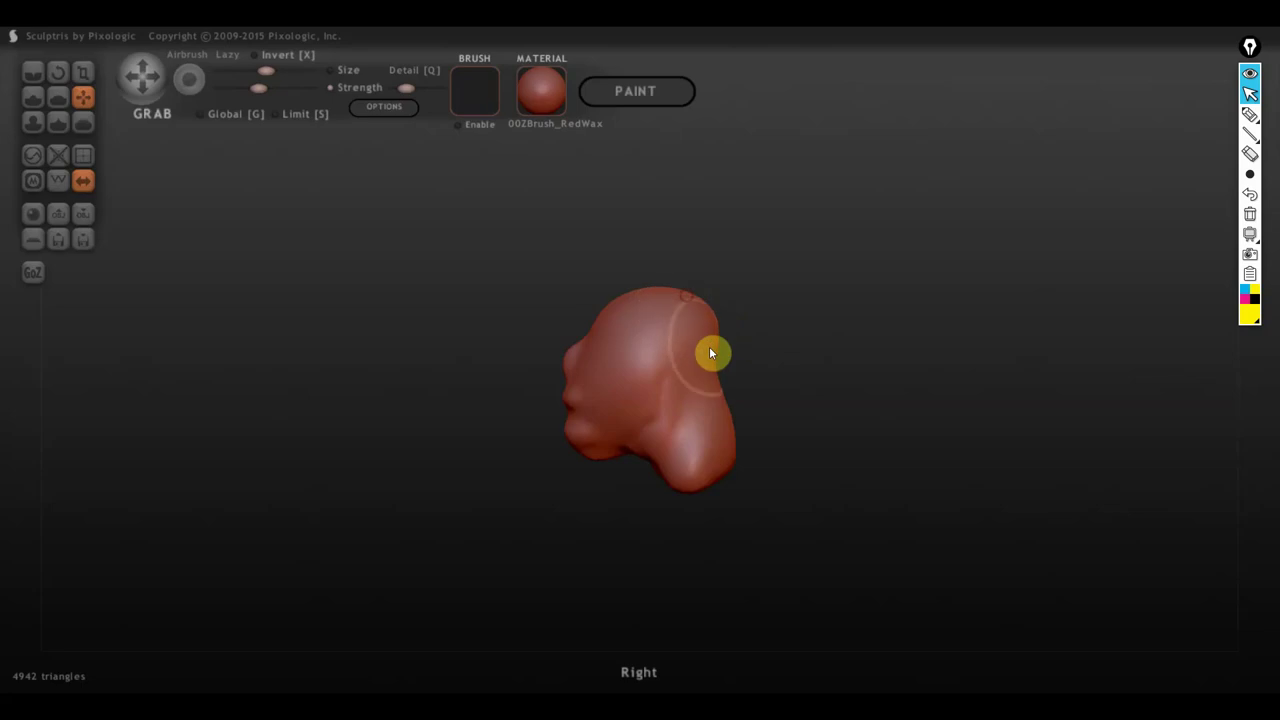
pyautogui.hotkey('ctrl', 'z')
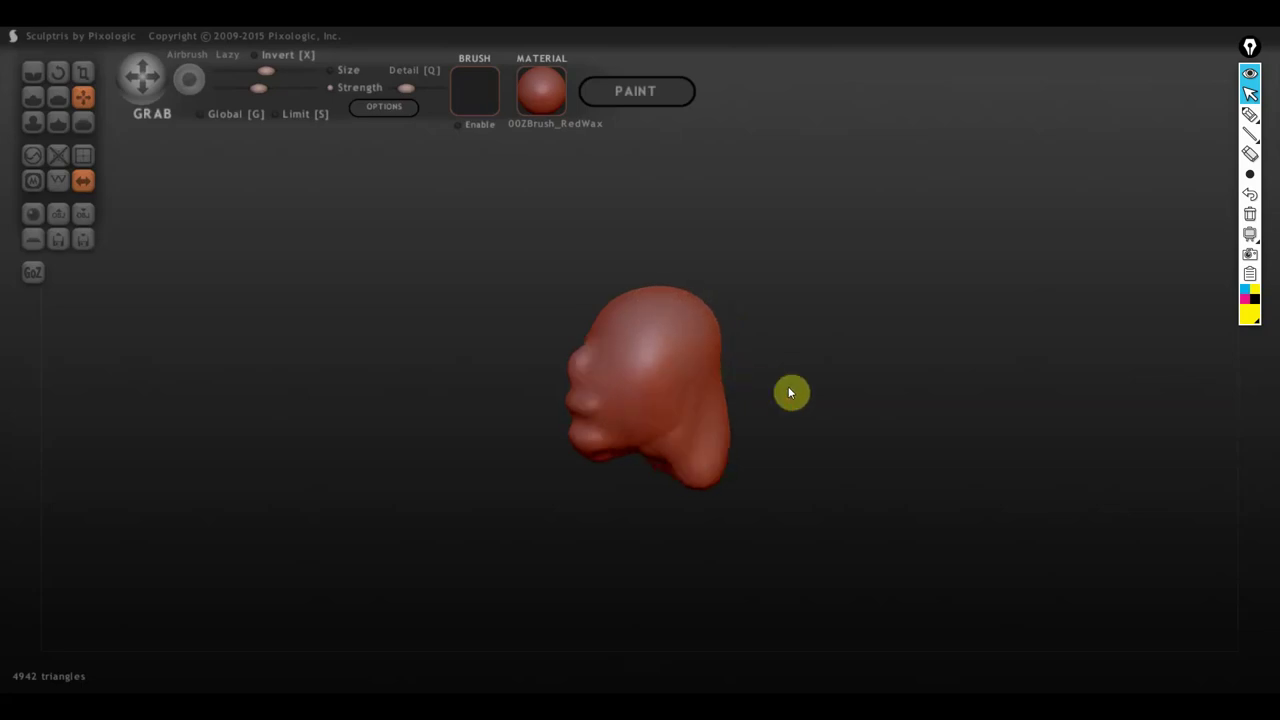
pyautogui.moveTo(788, 392); pyautogui.dragTo(903, 383)
pyautogui.moveTo(794, 377)
pyautogui.mouseDown()
pyautogui.moveTo(805, 385)
pyautogui.moveTo(803, 374)
pyautogui.moveTo(590, 378)
pyautogui.moveTo(580, 259)
pyautogui.moveTo(605, 375)
pyautogui.moveTo(760, 506)
pyautogui.moveTo(608, 514)
pyautogui.moveTo(756, 517)
pyautogui.moveTo(735, 478)
pyautogui.mouseUp()
pyautogui.scroll(2, 607, 390)
pyautogui.click(33, 72)
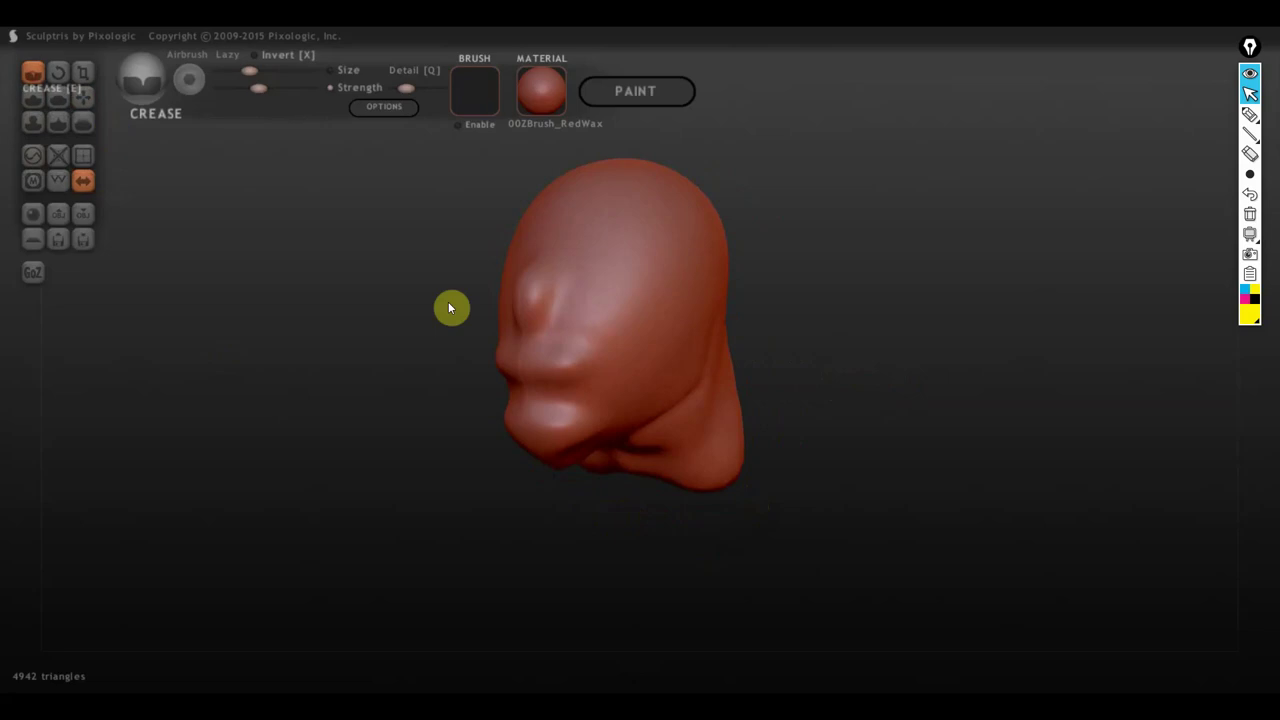
pyautogui.moveTo(558, 291); pyautogui.dragTo(612, 375)
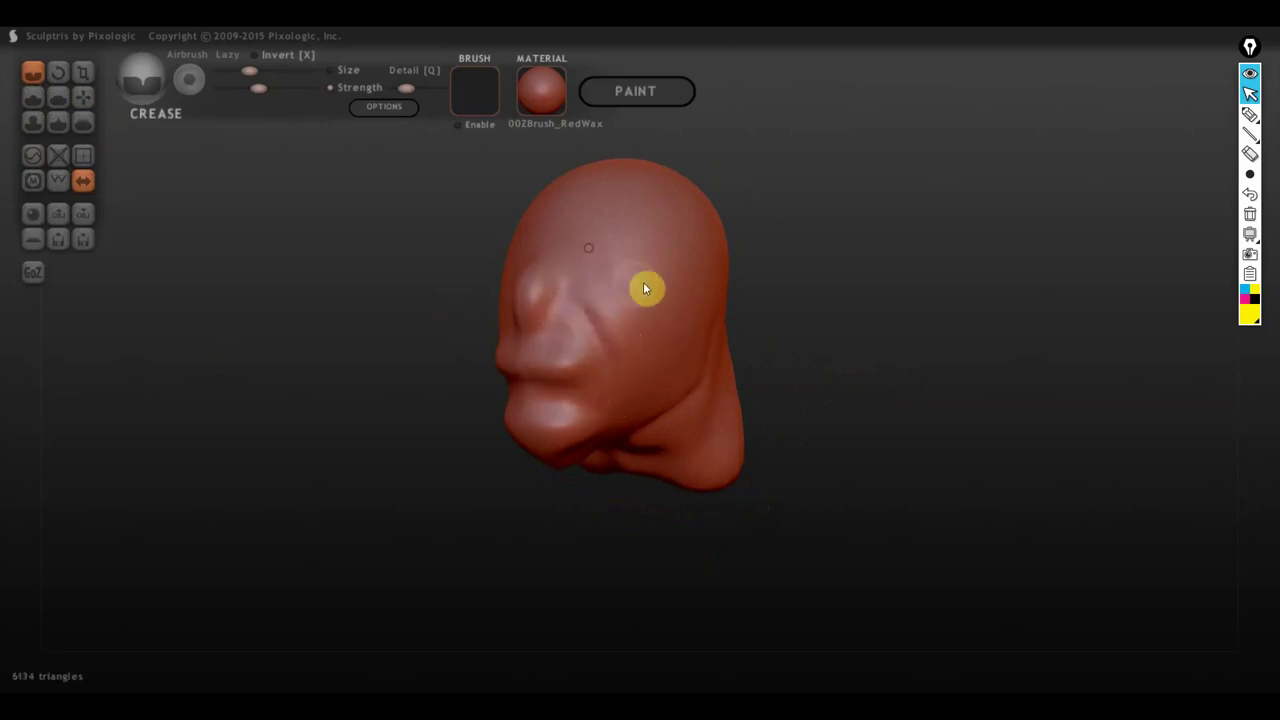
pyautogui.moveTo(763, 320); pyautogui.dragTo(719, 340)
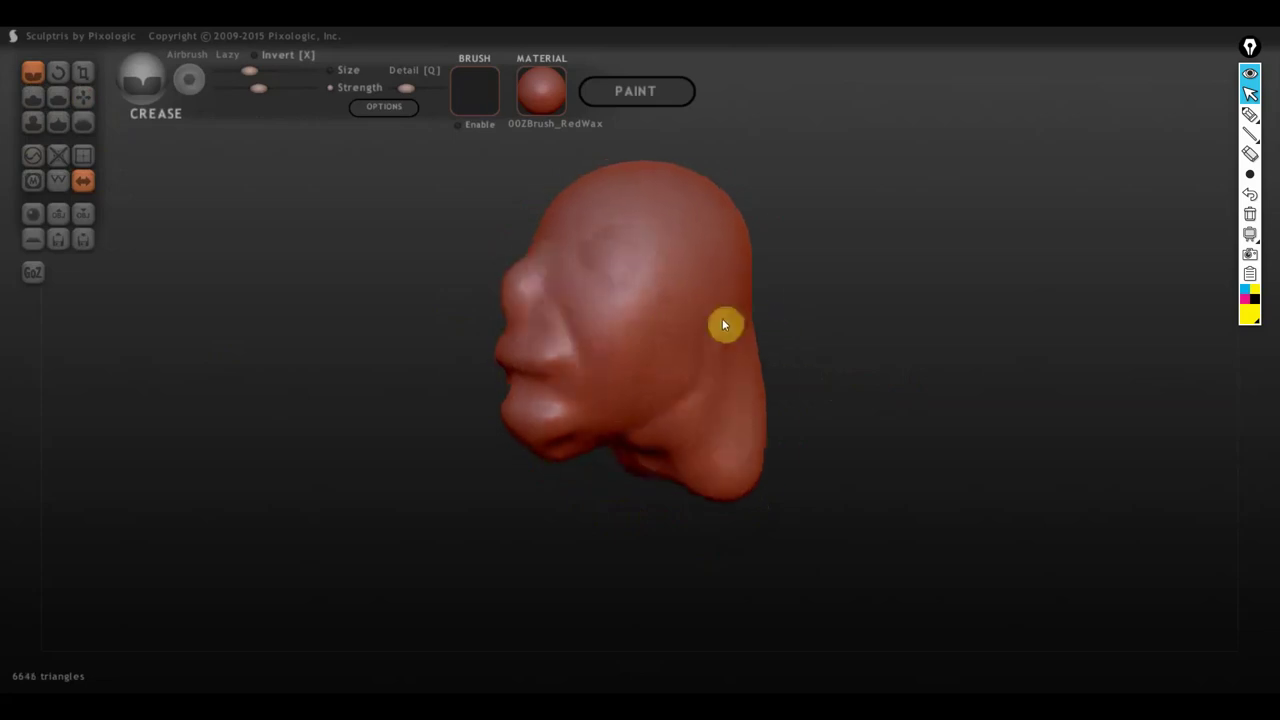
pyautogui.moveTo(773, 283)
pyautogui.mouseDown()
pyautogui.moveTo(733, 305)
pyautogui.moveTo(680, 308)
pyautogui.moveTo(580, 391)
pyautogui.moveTo(660, 369)
pyautogui.mouseUp()
pyautogui.moveTo(660, 369); pyautogui.dragTo(718, 392, button='right')
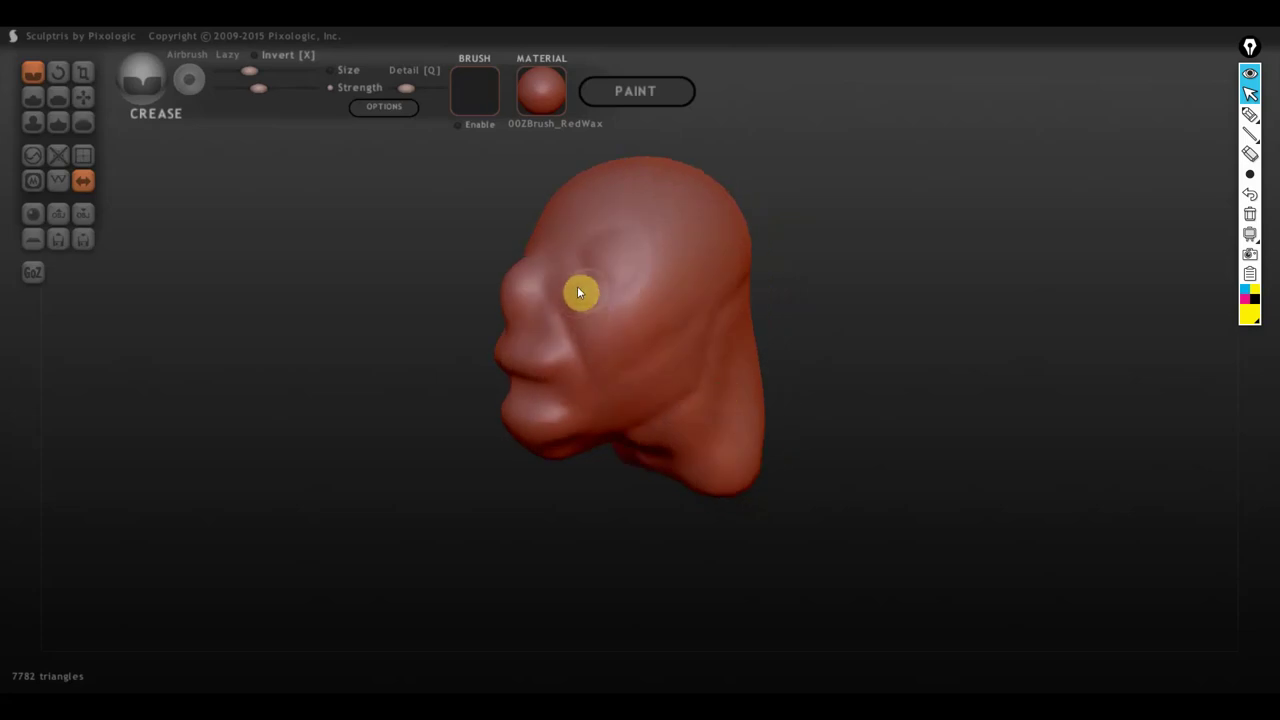
pyautogui.moveTo(623, 322); pyautogui.dragTo(688, 373)
pyautogui.moveTo(688, 373)
pyautogui.mouseDown(button='right')
pyautogui.moveTo(682, 348)
pyautogui.moveTo(829, 394)
pyautogui.moveTo(782, 382)
pyautogui.mouseUp(button='right')
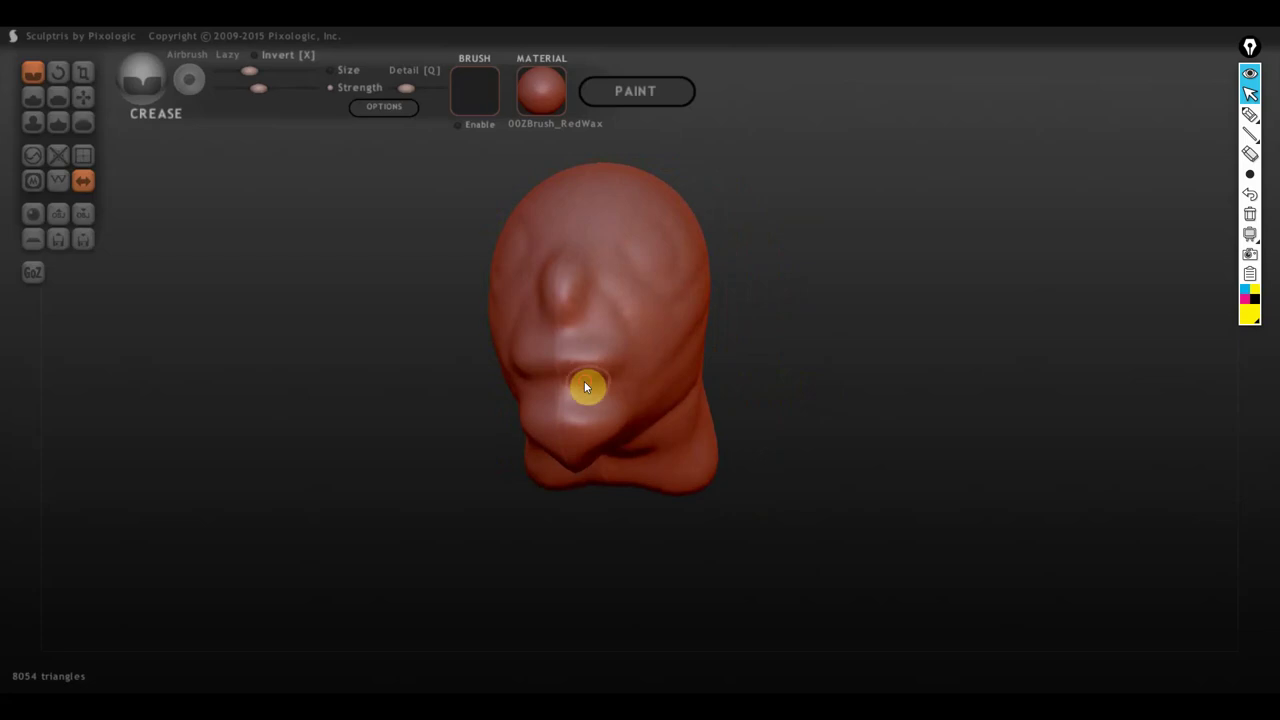
pyautogui.moveTo(586, 387); pyautogui.dragTo(563, 391)
pyautogui.moveTo(563, 391)
pyautogui.mouseDown(button='right')
pyautogui.moveTo(440, 411)
pyautogui.moveTo(417, 400)
pyautogui.mouseUp(button='right')
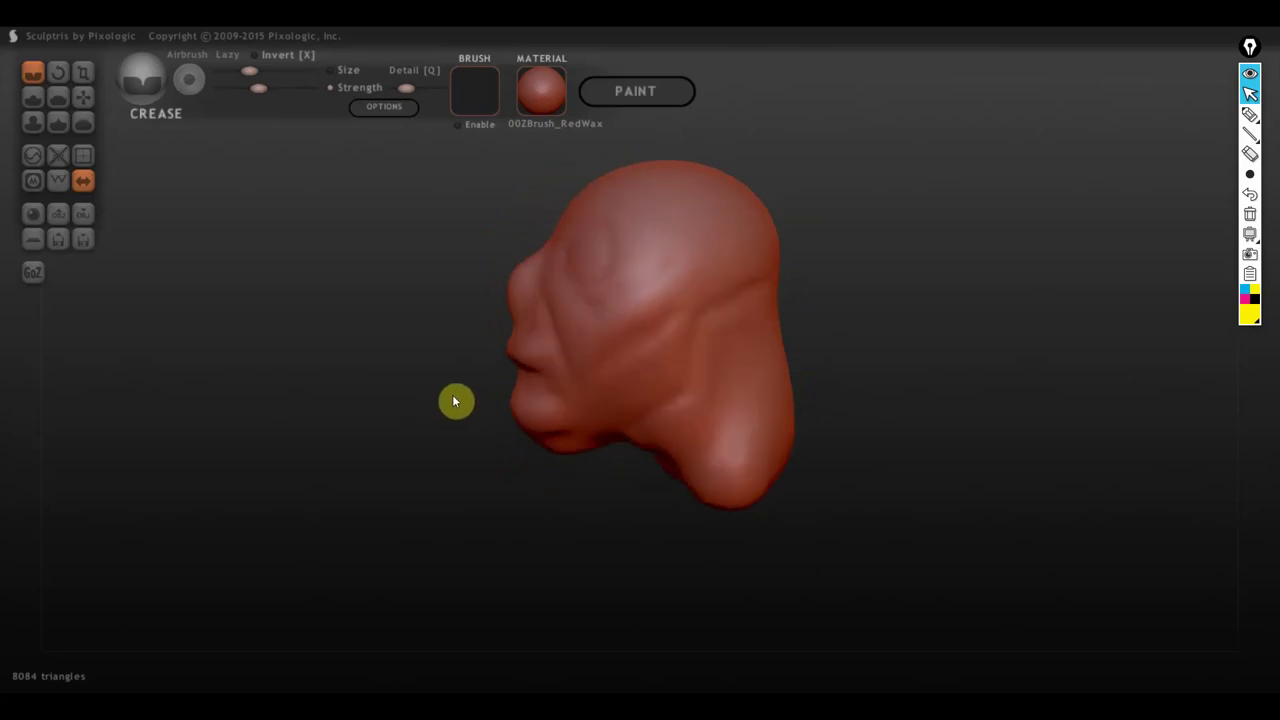
pyautogui.hotkey('ctrl', 'z')
pyautogui.hotkey('ctrl', 'z')
pyautogui.hotkey('ctrl', 'z')
pyautogui.hotkey('ctrl', 'z')
pyautogui.hotkey('ctrl', 'z')
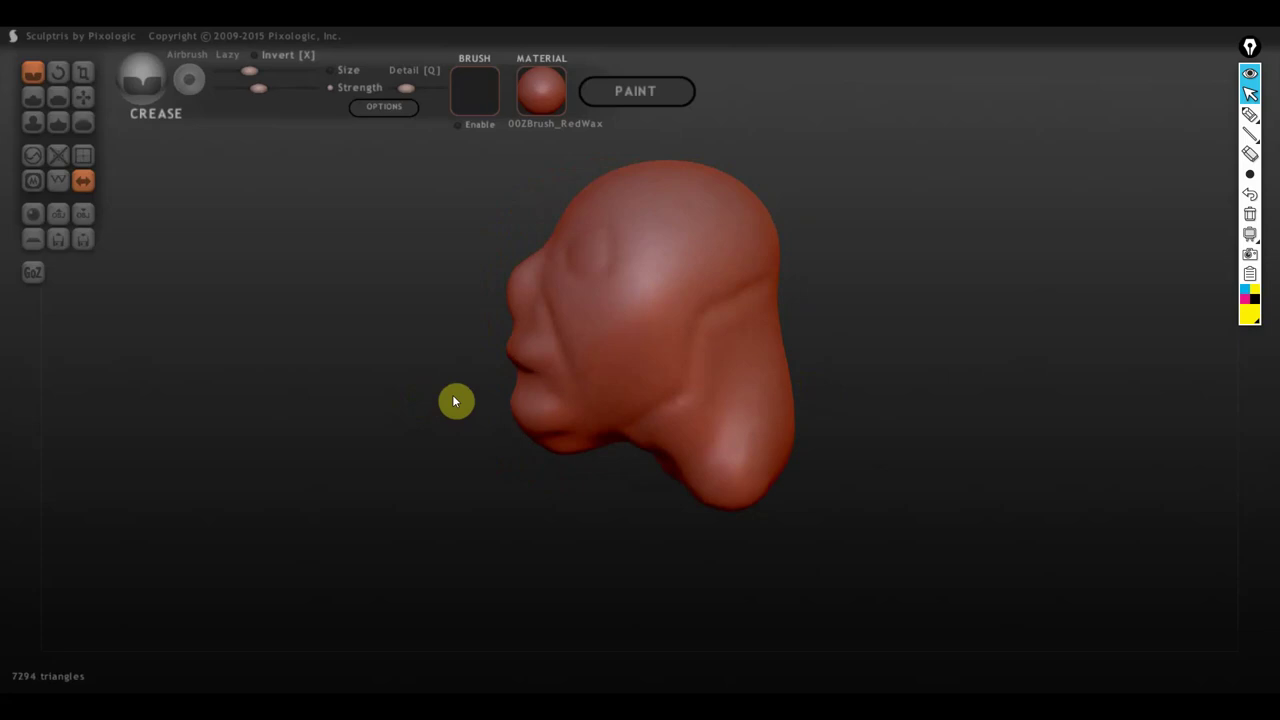
pyautogui.hotkey('ctrl', 'z')
pyautogui.hotkey('ctrl', 'z')
pyautogui.hotkey('ctrl', 'z')
pyautogui.hotkey('ctrl', 'z')
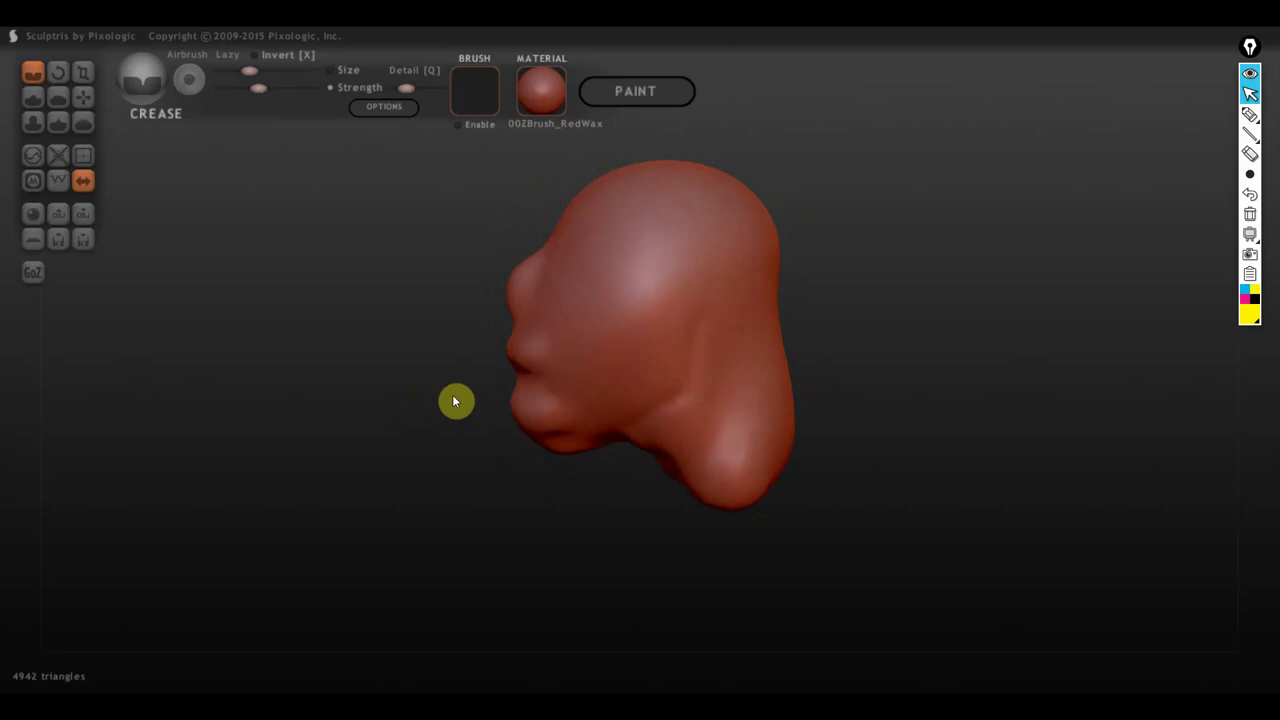
pyautogui.moveTo(617, 494)
pyautogui.mouseDown()
pyautogui.moveTo(810, 505)
pyautogui.moveTo(790, 488)
pyautogui.moveTo(789, 314)
pyautogui.moveTo(638, 325)
pyautogui.mouseUp()
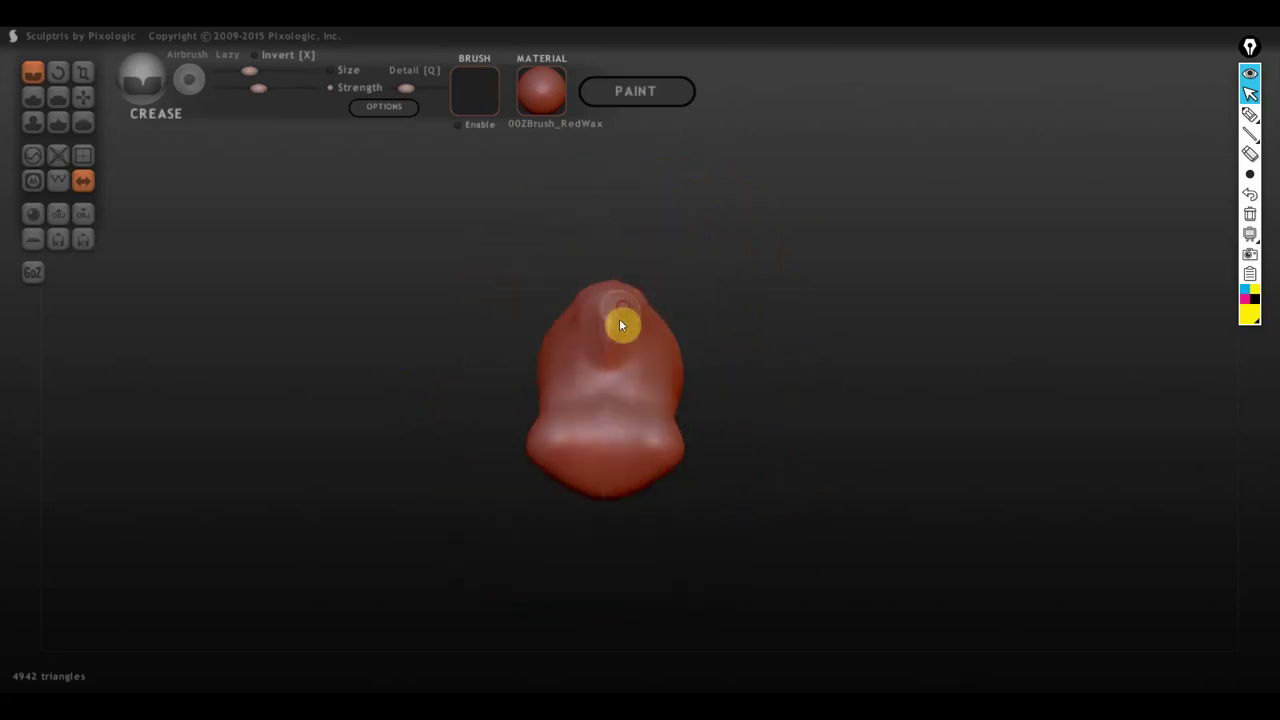
pyautogui.moveTo(566, 352)
pyautogui.mouseDown()
pyautogui.moveTo(684, 490)
pyautogui.moveTo(712, 455)
pyautogui.mouseUp()
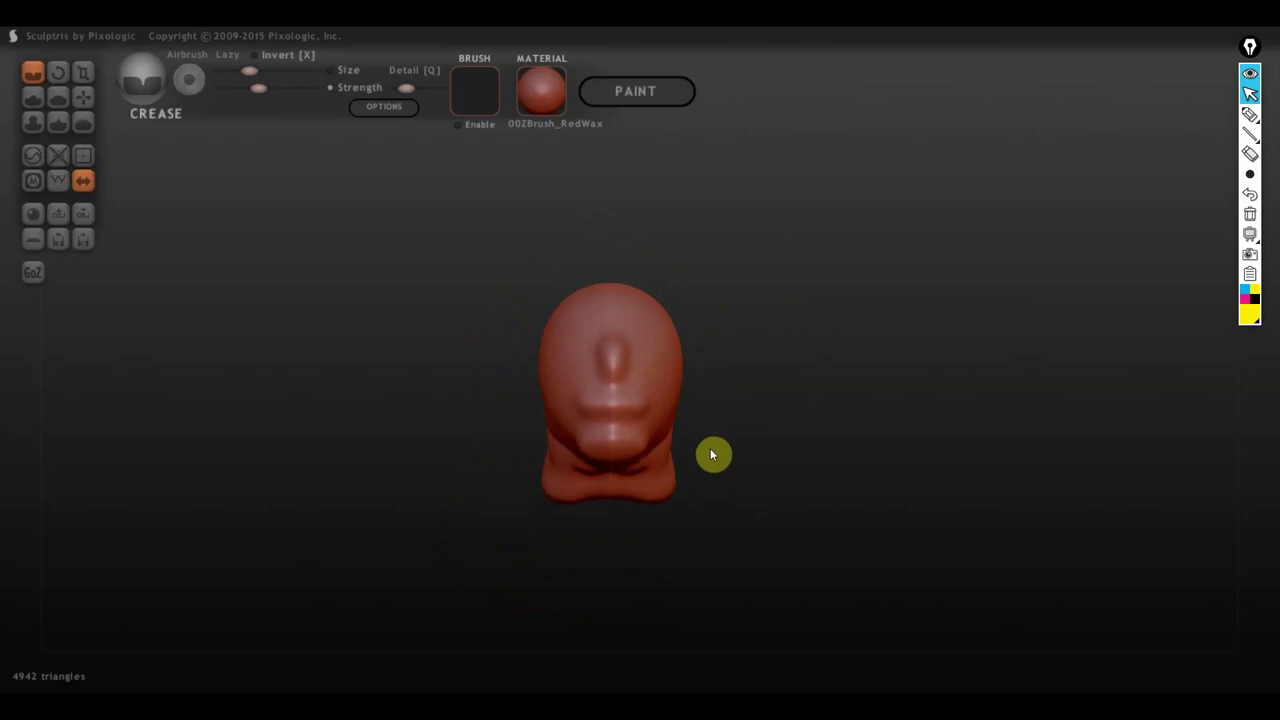
# Step: Zoom in and sculpt two mirrored eye sockets beneath the brow with the Draw brush
pyautogui.click(33, 100)
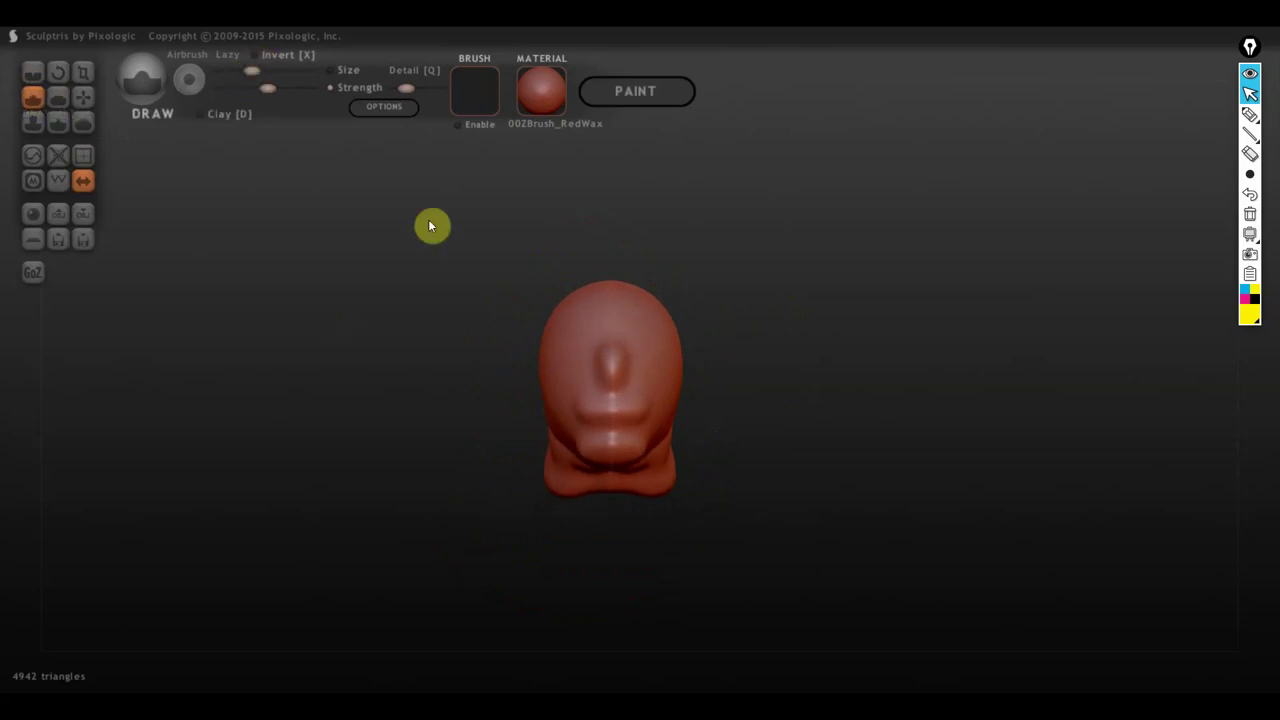
pyautogui.scroll(2, 508, 308)
pyautogui.scroll(1, 550, 327)
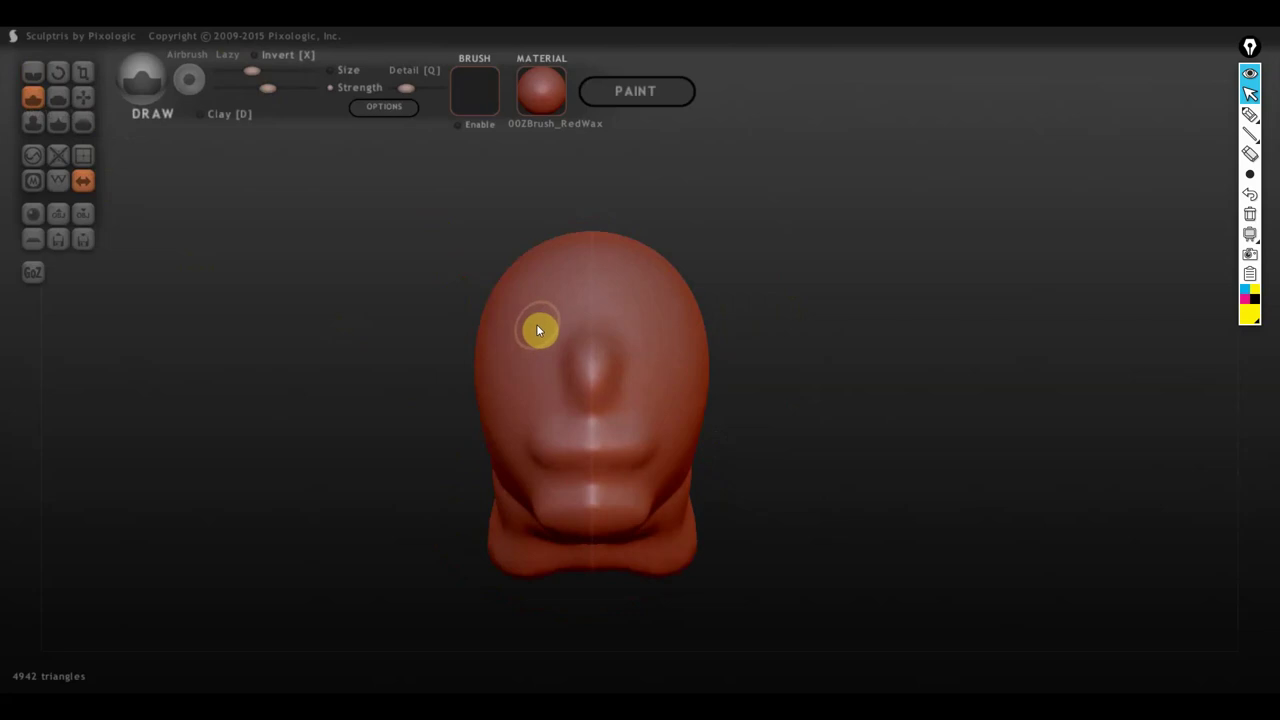
pyautogui.moveTo(537, 328)
pyautogui.mouseDown()
pyautogui.moveTo(511, 336)
pyautogui.moveTo(557, 331)
pyautogui.moveTo(523, 337)
pyautogui.mouseUp()
pyautogui.moveTo(720, 333)
pyautogui.mouseDown()
pyautogui.moveTo(620, 319)
pyautogui.moveTo(759, 317)
pyautogui.moveTo(742, 345)
pyautogui.mouseUp()
pyautogui.moveTo(628, 427)
pyautogui.mouseDown()
pyautogui.moveTo(644, 421)
pyautogui.moveTo(605, 447)
pyautogui.moveTo(826, 443)
pyautogui.moveTo(540, 460)
pyautogui.moveTo(813, 447)
pyautogui.moveTo(766, 469)
pyautogui.moveTo(840, 445)
pyautogui.moveTo(817, 445)
pyautogui.mouseUp()
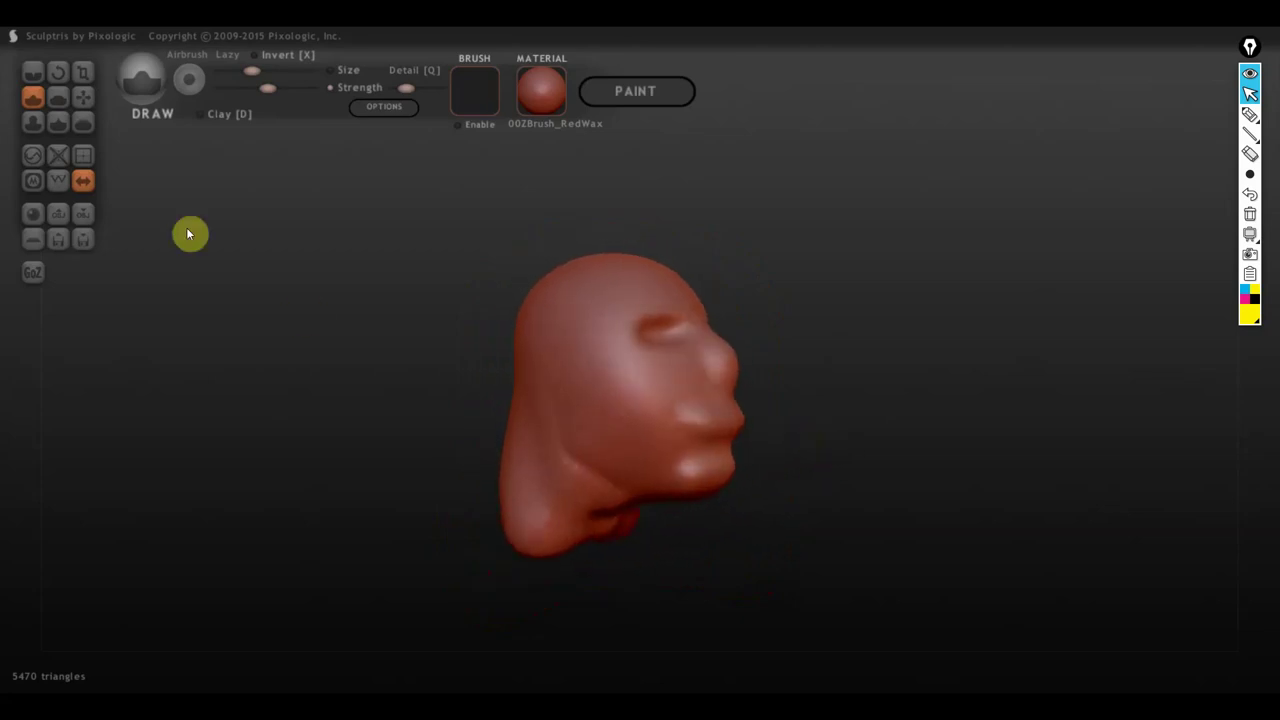
# Step: Enable Clay on the Draw brush and build up the left cheek and jaw
pyautogui.click(37, 94)
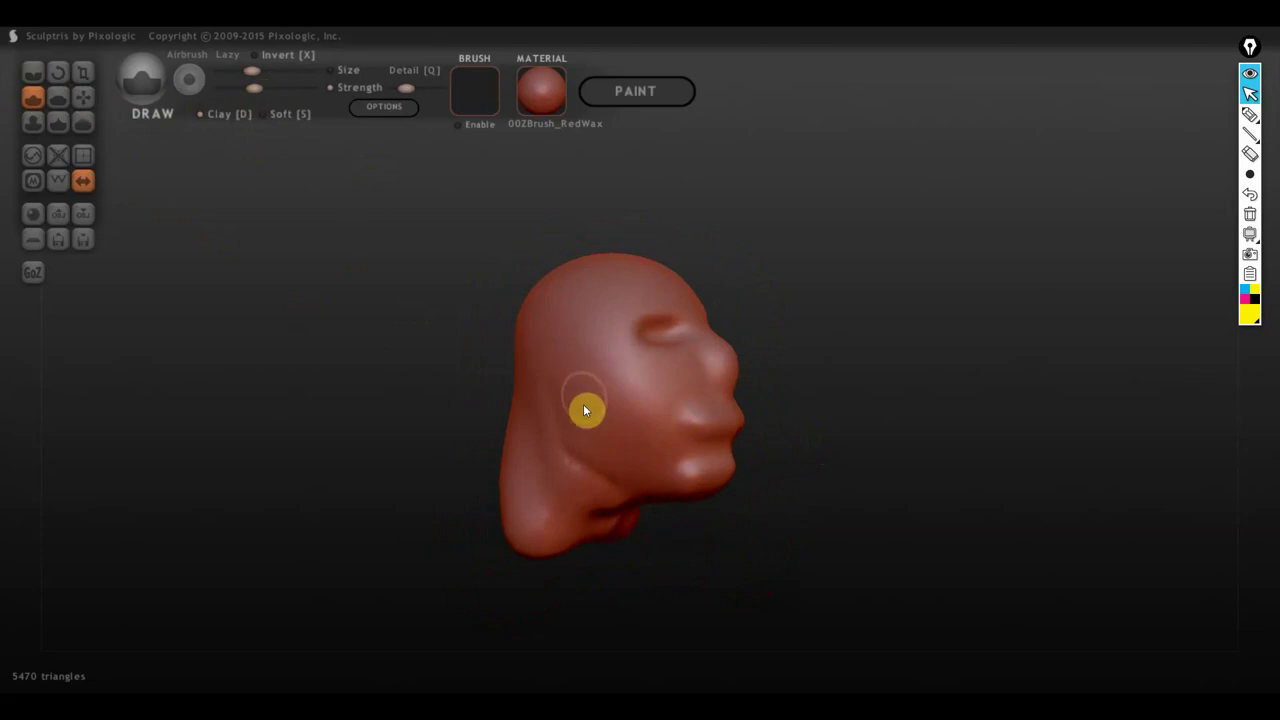
pyautogui.moveTo(586, 409)
pyautogui.mouseDown()
pyautogui.moveTo(571, 417)
pyautogui.moveTo(608, 450)
pyautogui.mouseUp()
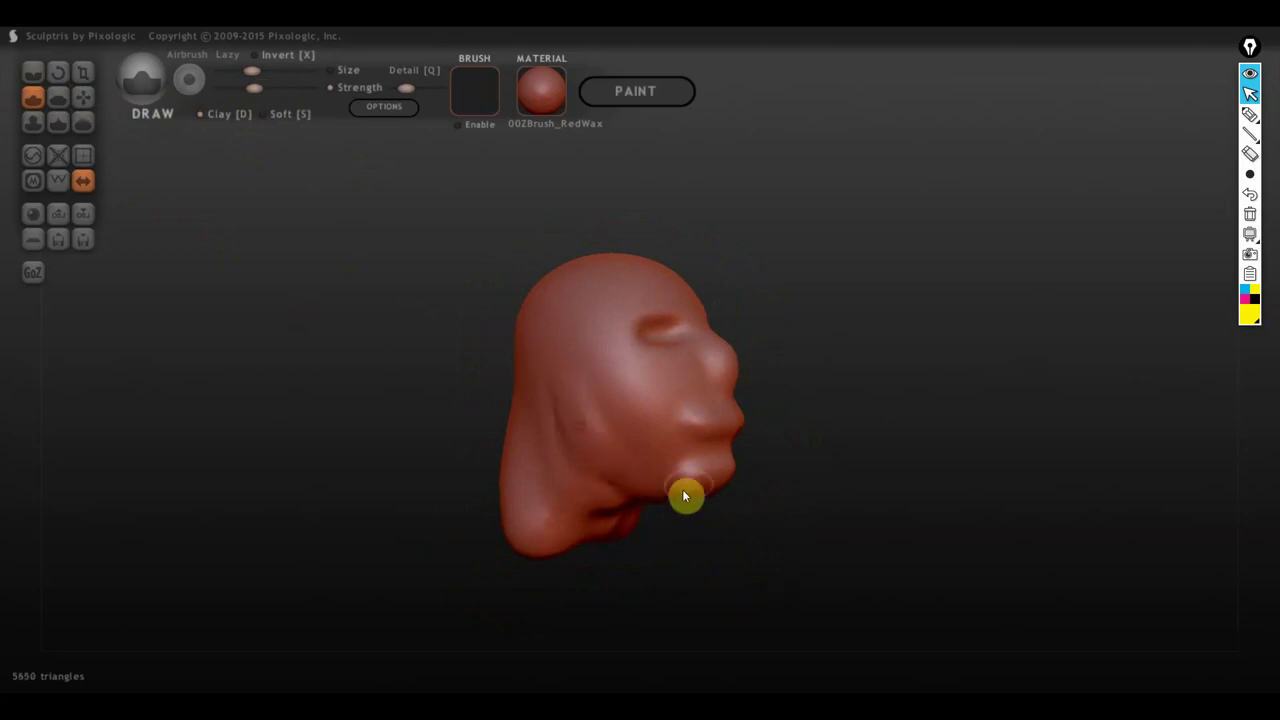
pyautogui.moveTo(849, 506)
pyautogui.mouseDown()
pyautogui.moveTo(729, 517)
pyautogui.moveTo(778, 516)
pyautogui.moveTo(720, 500)
pyautogui.mouseUp()
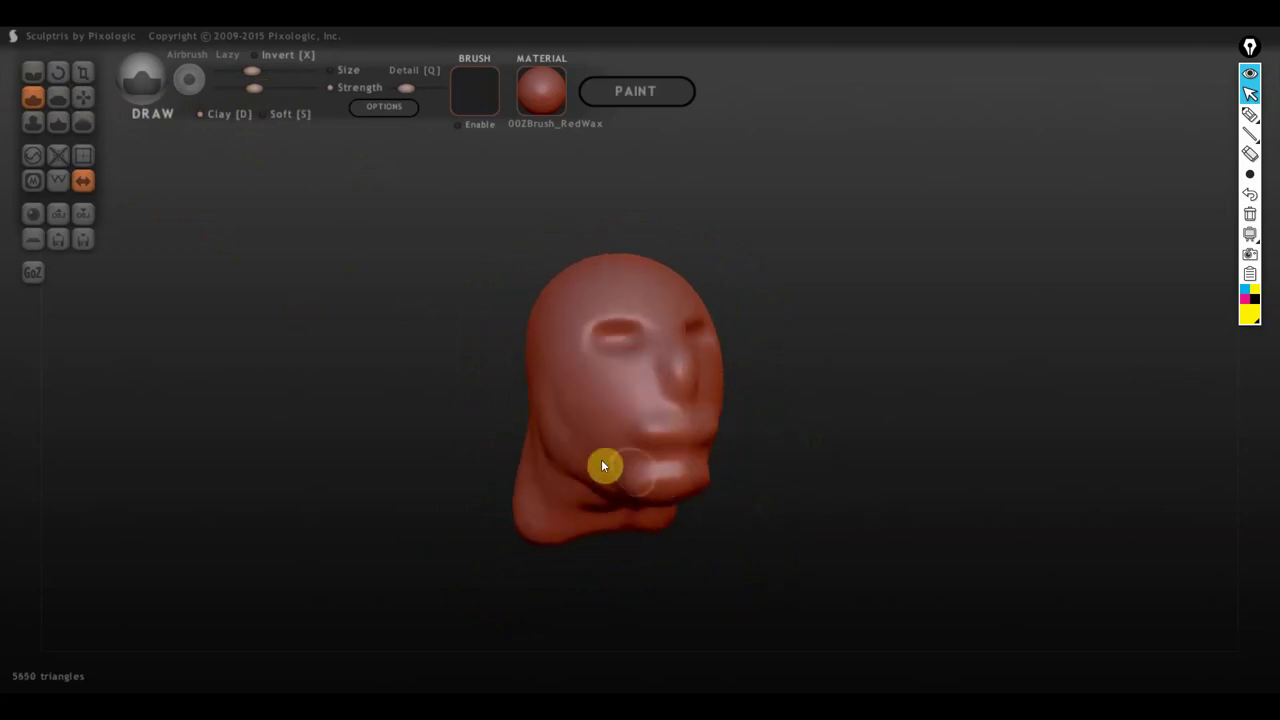
pyautogui.moveTo(566, 453); pyautogui.dragTo(584, 461)
pyautogui.moveTo(789, 534)
pyautogui.mouseDown()
pyautogui.moveTo(923, 511)
pyautogui.moveTo(886, 528)
pyautogui.mouseUp()
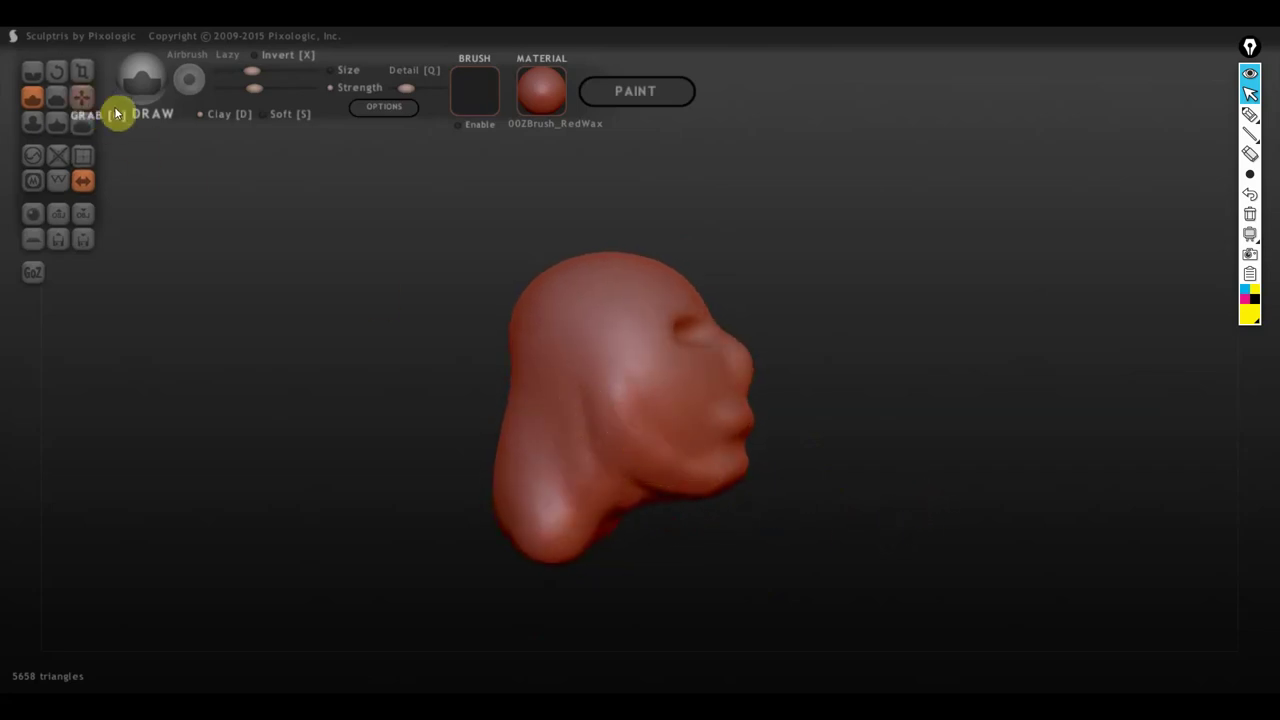
pyautogui.moveTo(636, 325)
pyautogui.mouseDown()
pyautogui.moveTo(701, 398)
pyautogui.moveTo(668, 366)
pyautogui.mouseUp()
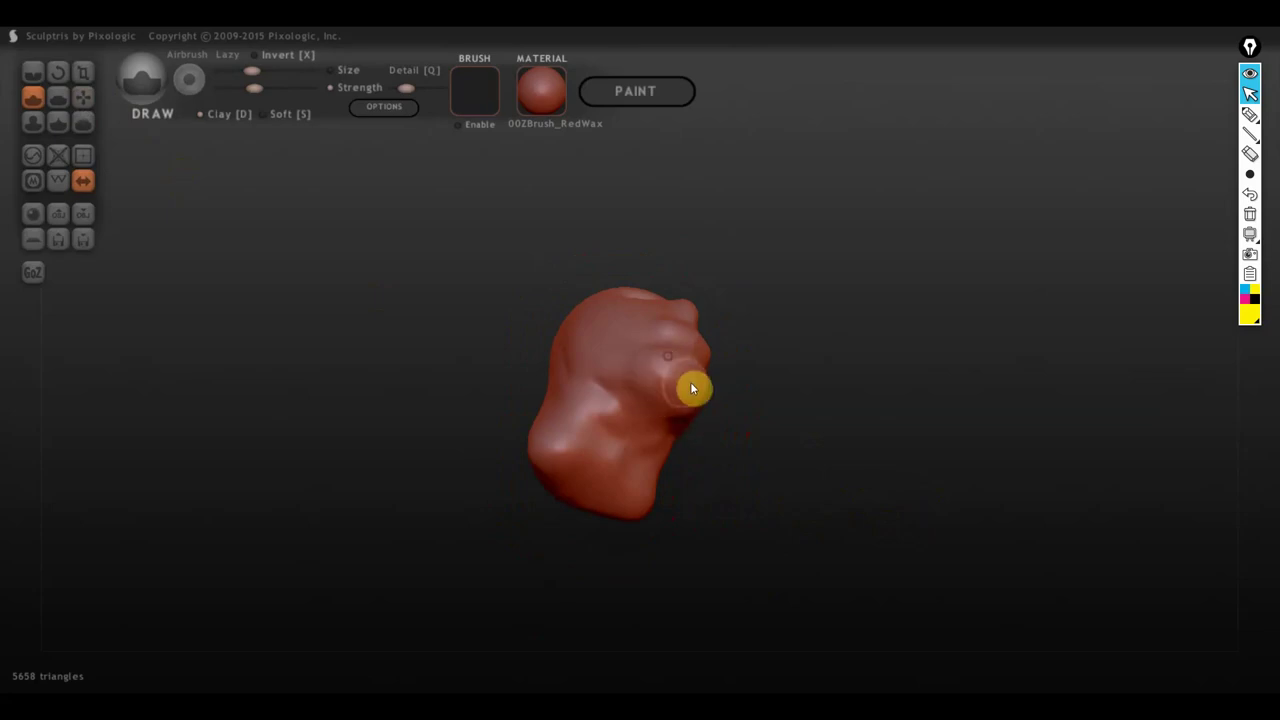
pyautogui.moveTo(691, 386)
pyautogui.mouseDown(button='right')
pyautogui.moveTo(689, 454)
pyautogui.moveTo(623, 471)
pyautogui.moveTo(640, 469)
pyautogui.mouseUp(button='right')
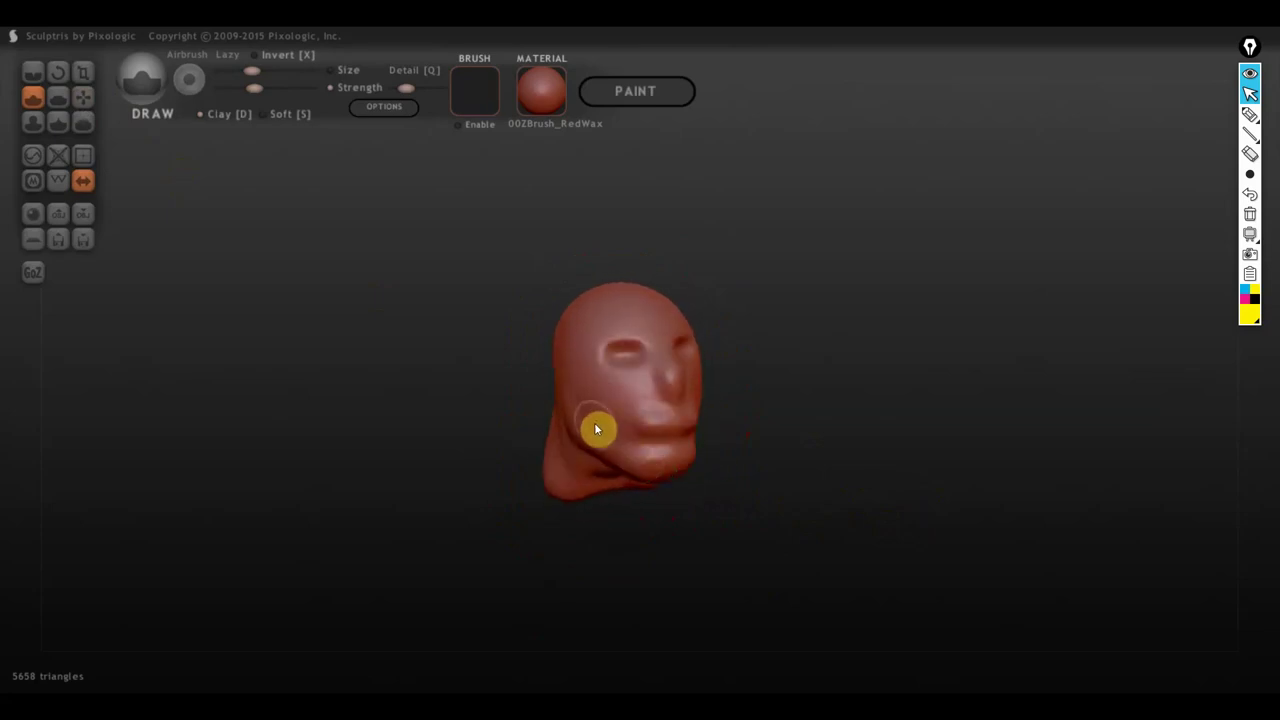
# Step: Build up the jaw and neck area, then switch Clay off
pyautogui.moveTo(596, 428)
pyautogui.mouseDown()
pyautogui.moveTo(649, 489)
pyautogui.moveTo(654, 477)
pyautogui.mouseUp()
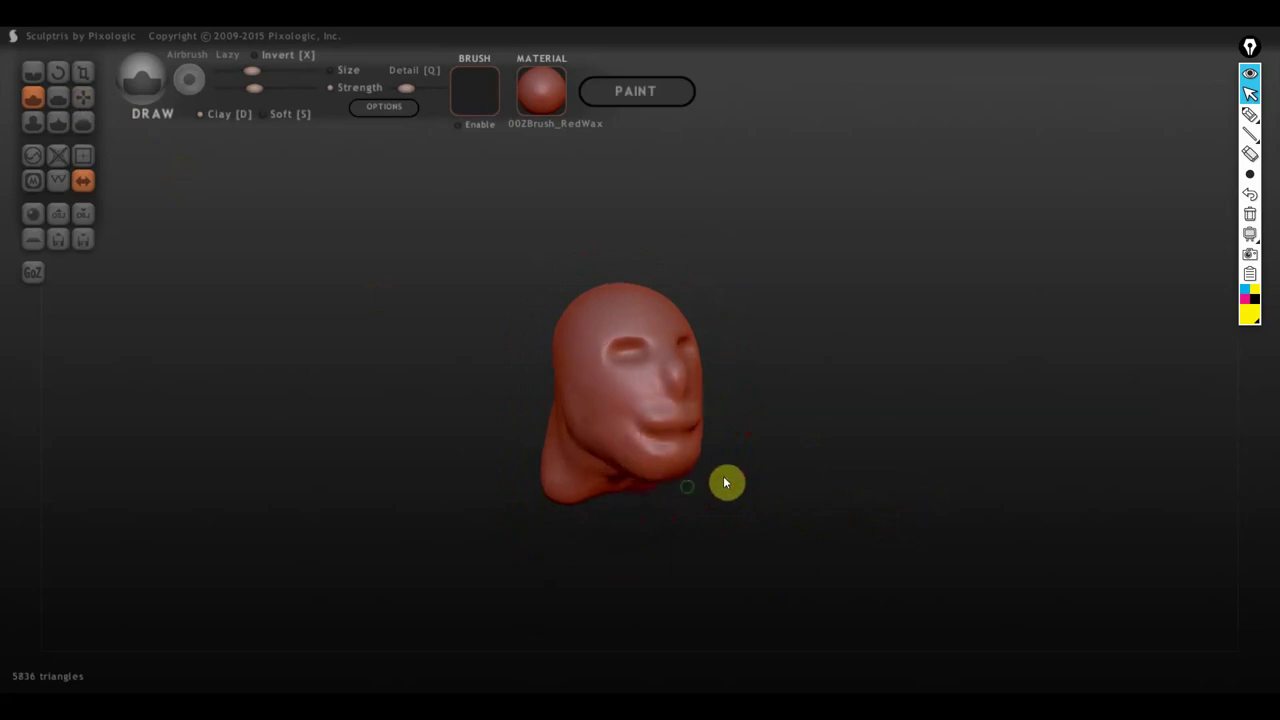
pyautogui.moveTo(725, 483)
pyautogui.mouseDown(button='right')
pyautogui.moveTo(784, 452)
pyautogui.moveTo(772, 440)
pyautogui.mouseUp(button='right')
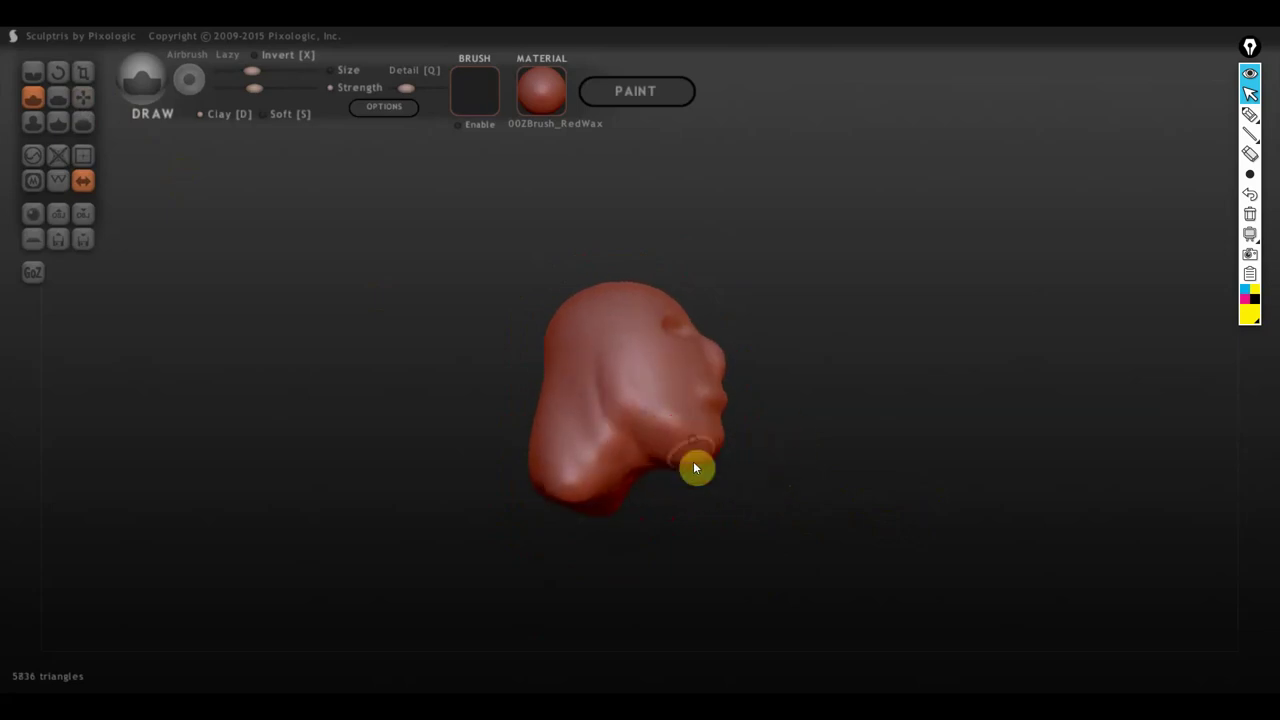
pyautogui.moveTo(696, 468)
pyautogui.mouseDown(button='right')
pyautogui.moveTo(704, 459)
pyautogui.moveTo(642, 474)
pyautogui.mouseUp(button='right')
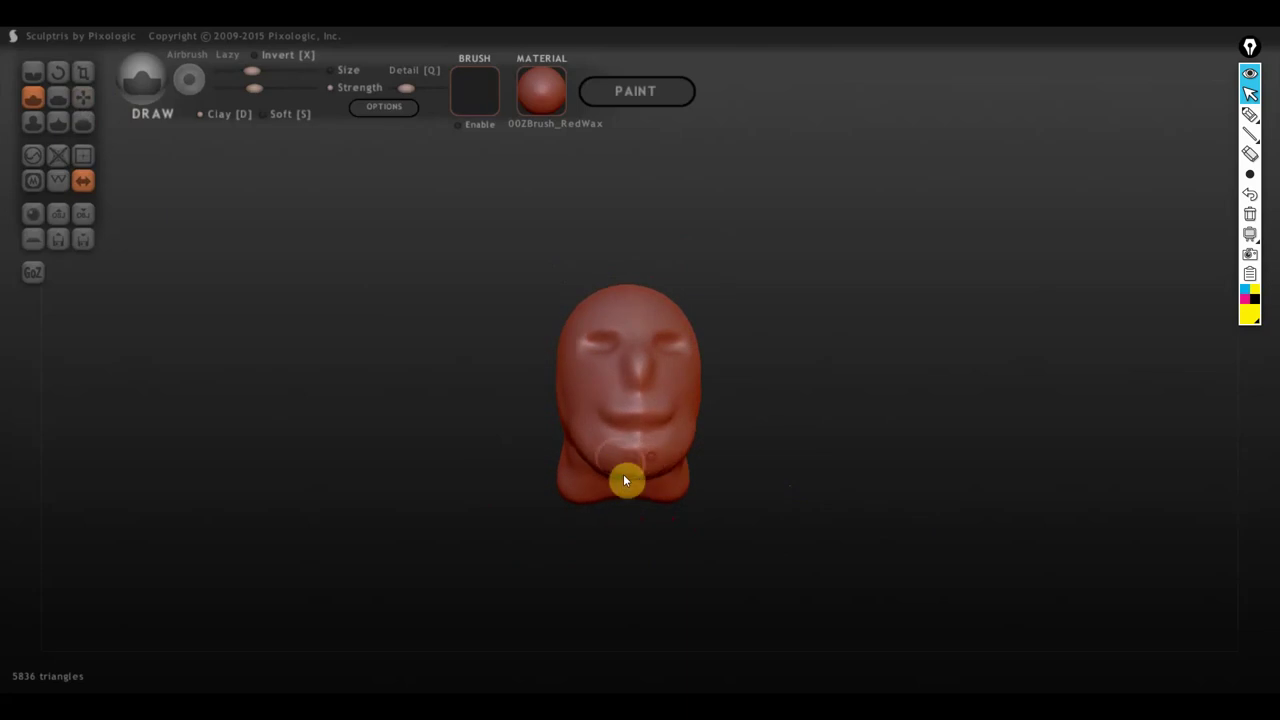
pyautogui.click(200, 114)
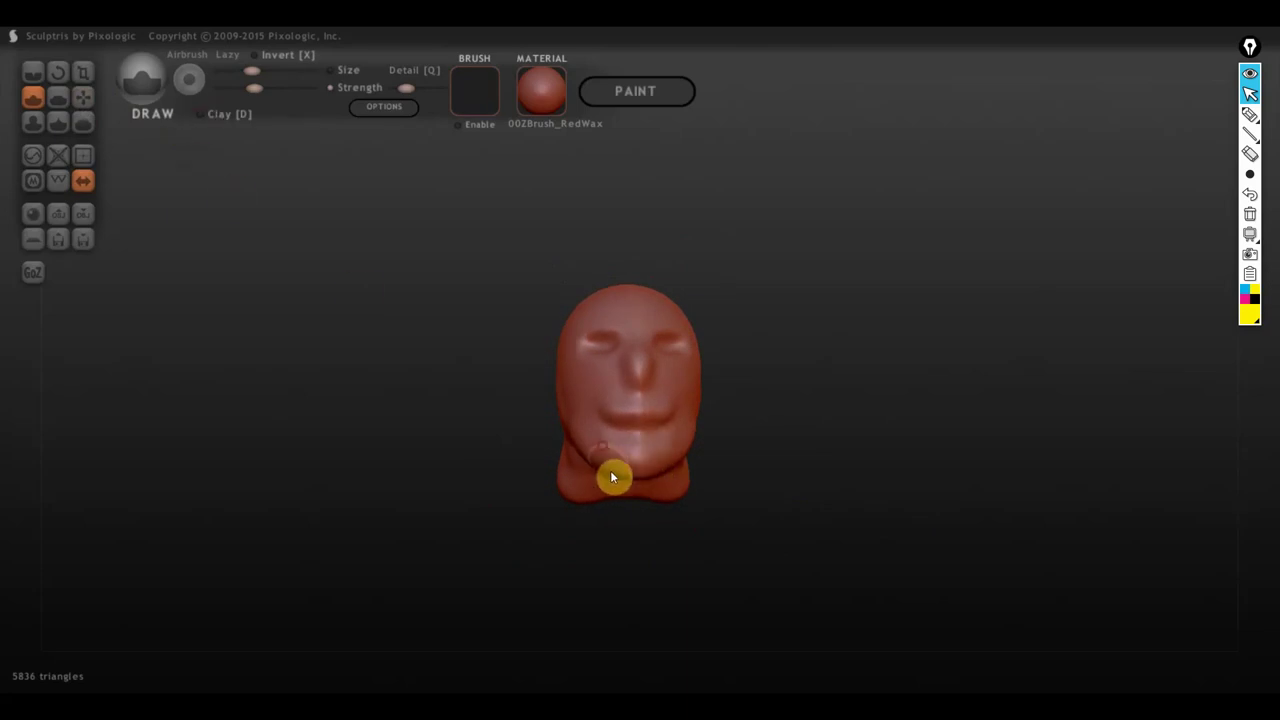
pyautogui.moveTo(721, 384)
pyautogui.mouseDown(button='right')
pyautogui.moveTo(536, 403)
pyautogui.moveTo(700, 395)
pyautogui.moveTo(594, 400)
pyautogui.moveTo(674, 403)
pyautogui.moveTo(689, 378)
pyautogui.mouseUp(button='right')
# Step: Shape an ear and a groove beside it on the side of the head
pyautogui.moveTo(678, 404); pyautogui.dragTo(688, 358)
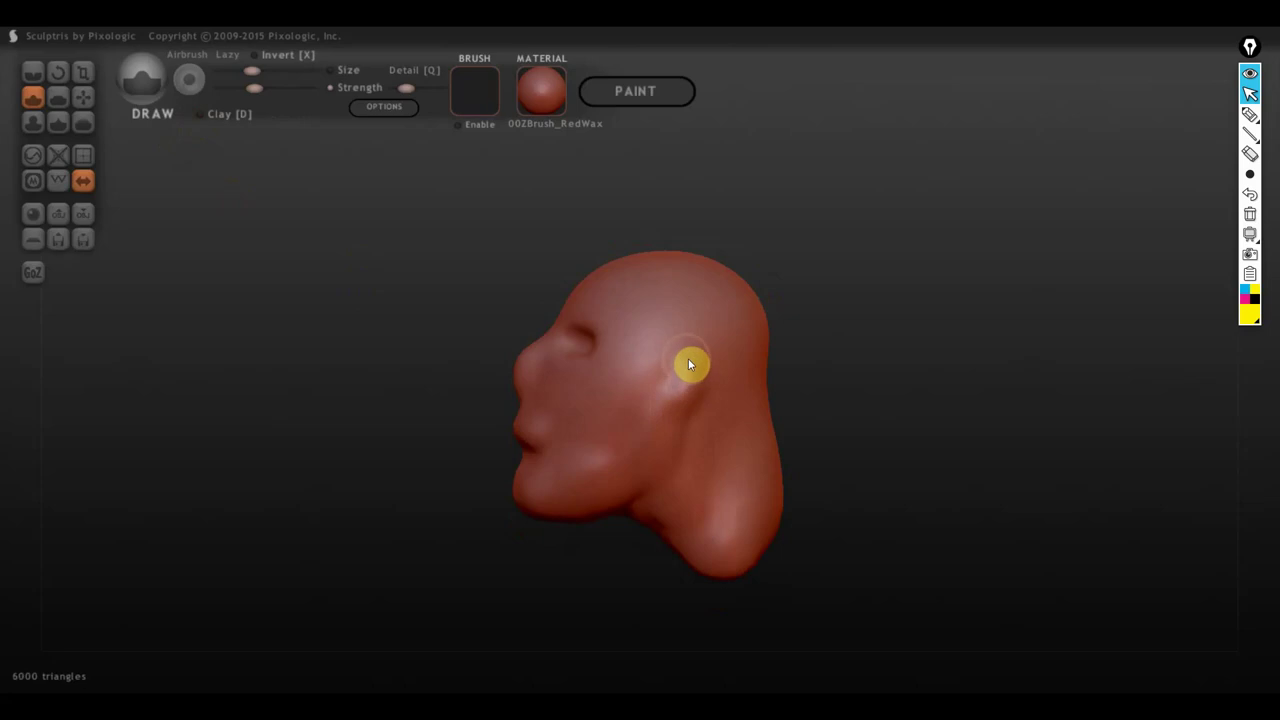
pyautogui.moveTo(678, 416)
pyautogui.mouseDown()
pyautogui.moveTo(699, 352)
pyautogui.moveTo(673, 426)
pyautogui.mouseUp()
pyautogui.moveTo(673, 426)
pyautogui.mouseDown(button='right')
pyautogui.moveTo(865, 432)
pyautogui.moveTo(800, 431)
pyautogui.moveTo(922, 417)
pyautogui.mouseUp(button='right')
pyautogui.moveTo(761, 490)
pyautogui.mouseDown(button='right')
pyautogui.moveTo(652, 495)
pyautogui.moveTo(798, 484)
pyautogui.mouseUp(button='right')
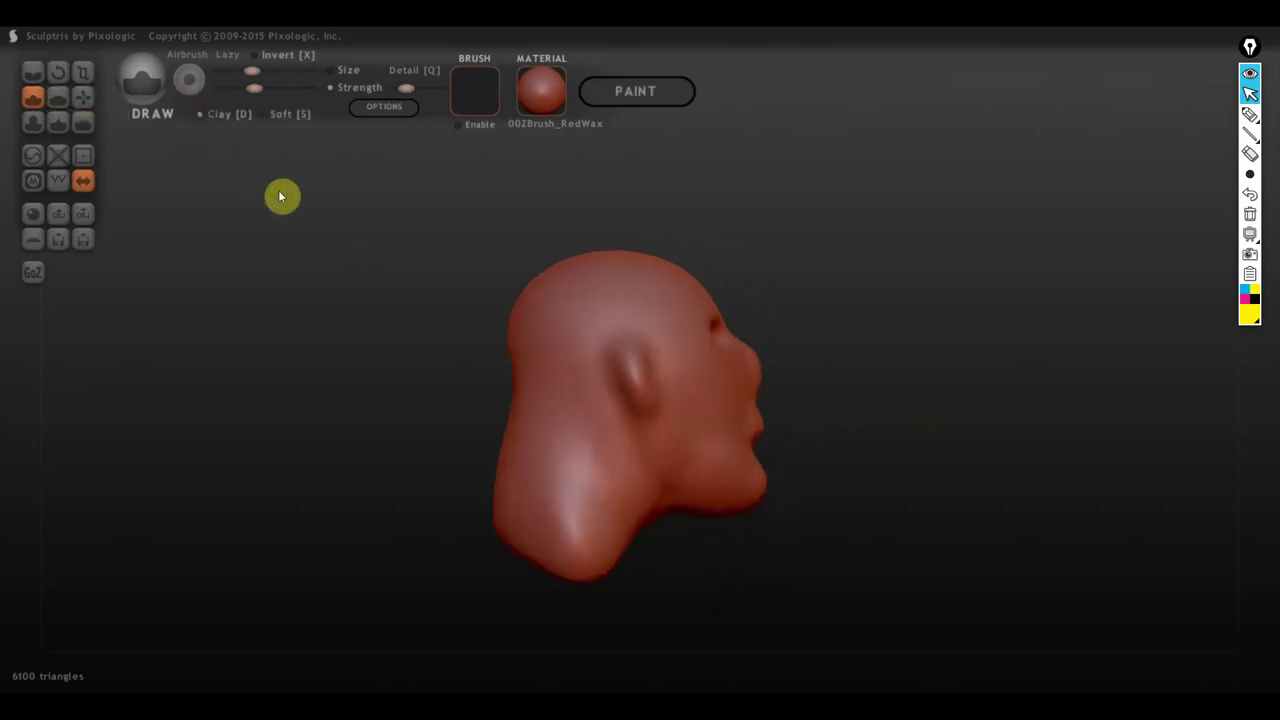
pyautogui.scroll(-3, 434, 326)
pyautogui.scroll(-2, 542, 380)
pyautogui.moveTo(541, 380); pyautogui.dragTo(635, 405, button='right')
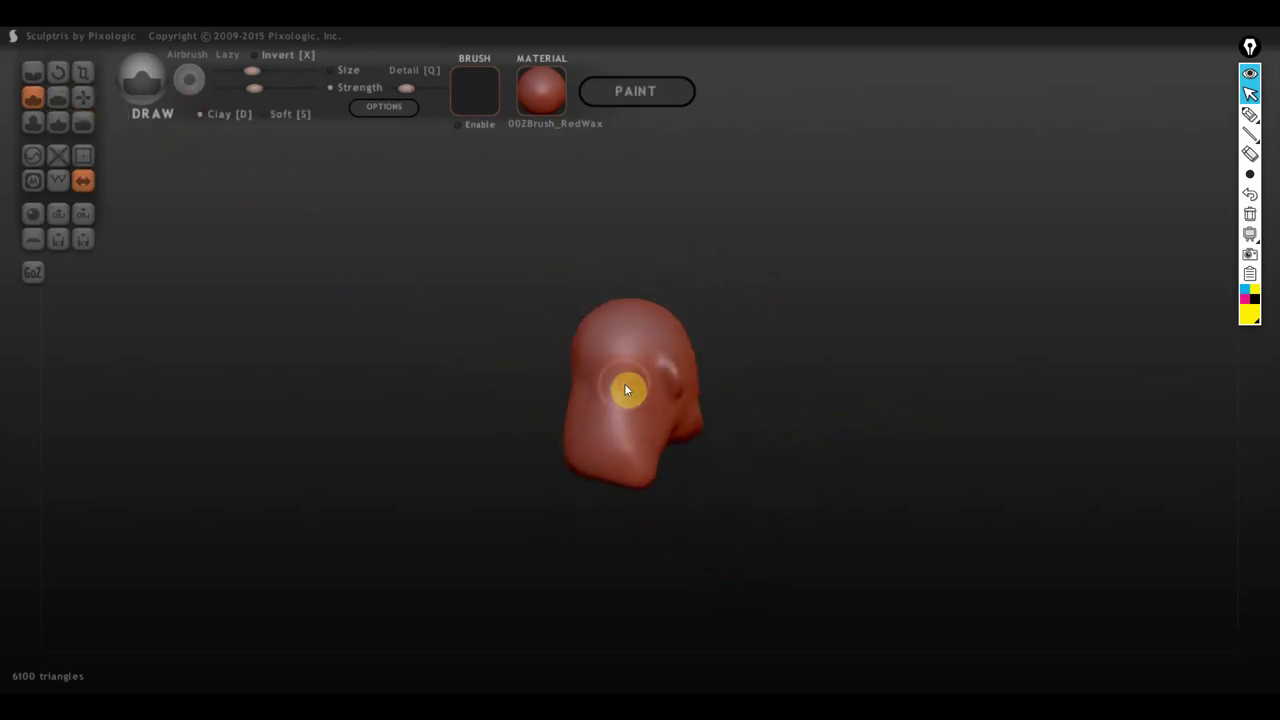
# Step: Add a stroke on the rear of the head and a groove running down from the ear
pyautogui.moveTo(624, 383); pyautogui.dragTo(627, 480)
pyautogui.moveTo(627, 480)
pyautogui.mouseDown(button='right')
pyautogui.moveTo(454, 457)
pyautogui.moveTo(640, 437)
pyautogui.mouseUp(button='right')
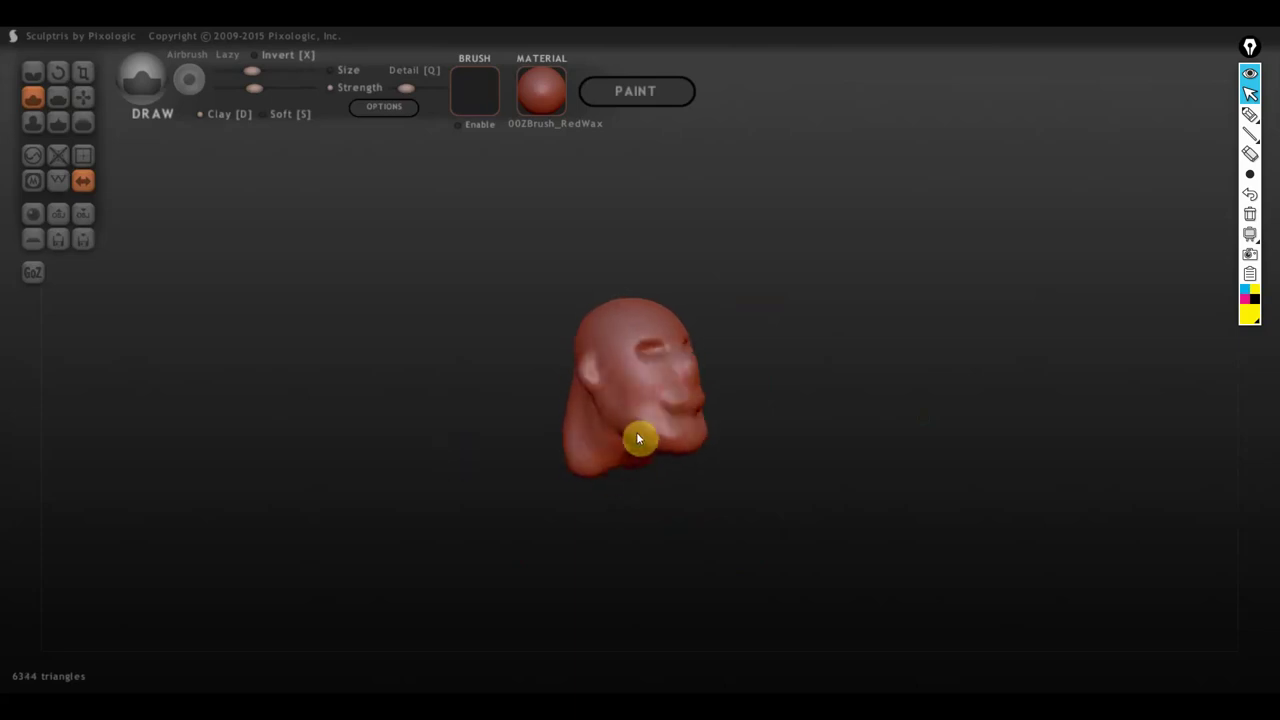
pyautogui.scroll(2, 600, 438)
pyautogui.moveTo(577, 424); pyautogui.dragTo(615, 521)
pyautogui.moveTo(571, 412); pyautogui.dragTo(603, 526)
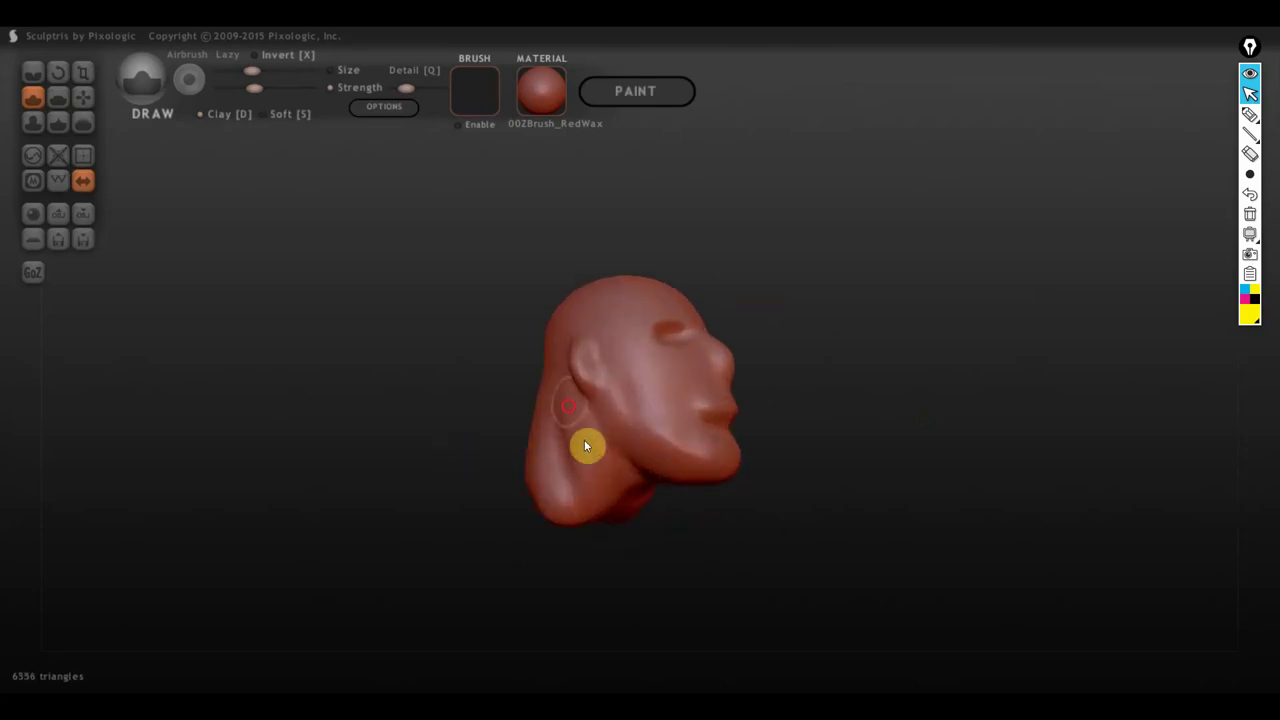
pyautogui.moveTo(571, 414); pyautogui.dragTo(621, 527)
# Step: Carve more grooves into the neck, bringing the mesh to 6712 triangles
pyautogui.moveTo(621, 533); pyautogui.dragTo(580, 511, button='right')
pyautogui.moveTo(580, 511)
pyautogui.mouseDown()
pyautogui.moveTo(567, 506)
pyautogui.moveTo(651, 509)
pyautogui.mouseUp()
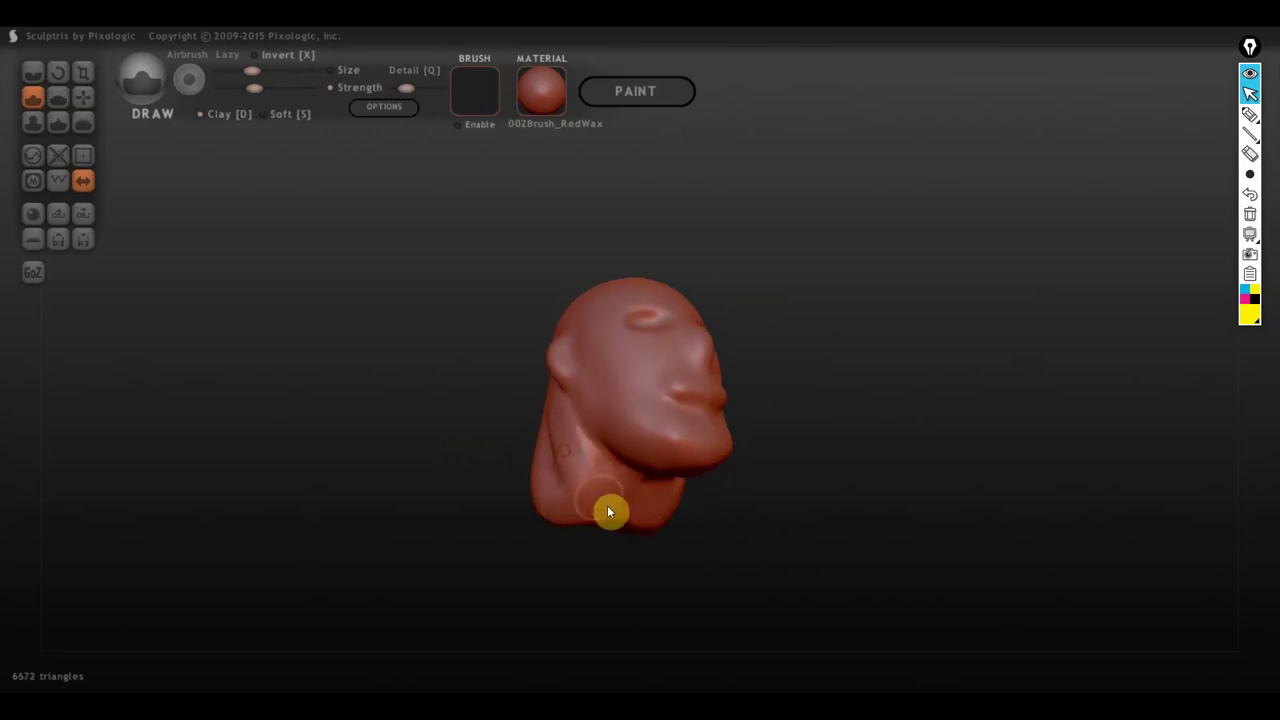
pyautogui.moveTo(562, 463); pyautogui.dragTo(578, 512)
pyautogui.moveTo(578, 512)
pyautogui.mouseDown(button='right')
pyautogui.moveTo(743, 580)
pyautogui.moveTo(766, 569)
pyautogui.moveTo(740, 525)
pyautogui.moveTo(877, 534)
pyautogui.mouseUp(button='right')
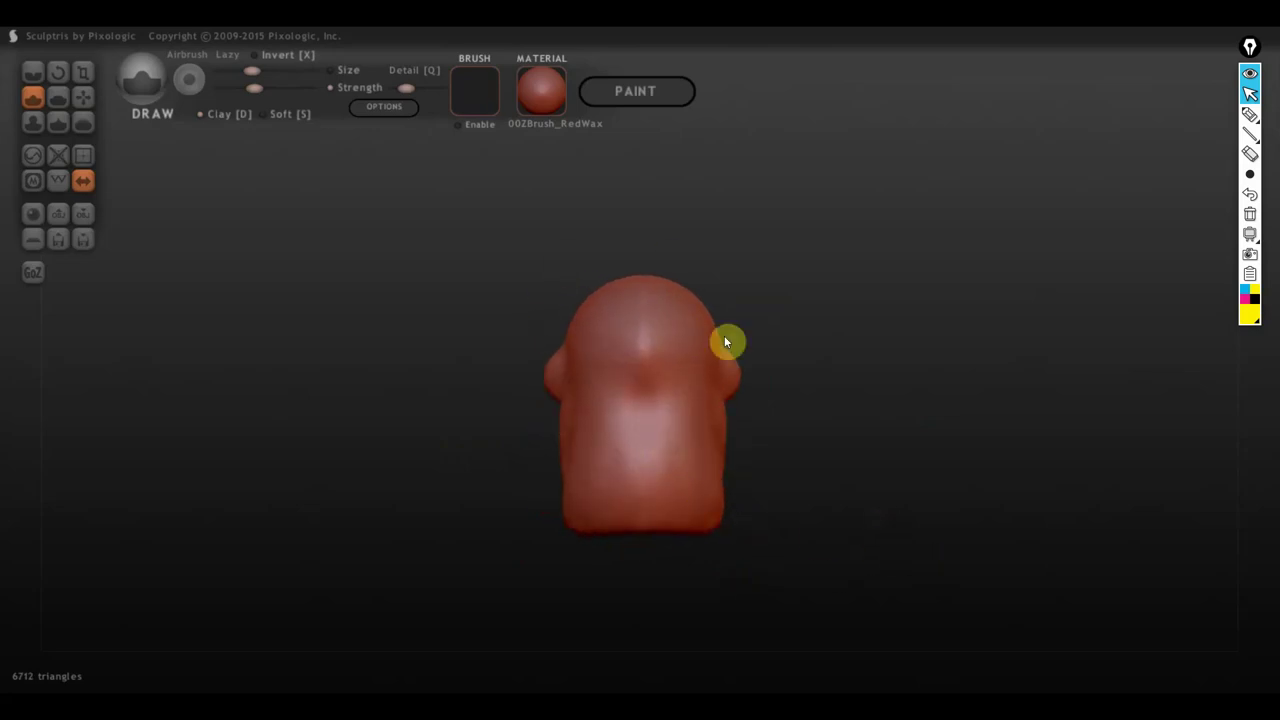
pyautogui.moveTo(700, 402)
pyautogui.mouseDown(button='right')
pyautogui.moveTo(691, 427)
pyautogui.moveTo(629, 460)
pyautogui.moveTo(372, 465)
pyautogui.mouseUp(button='right')
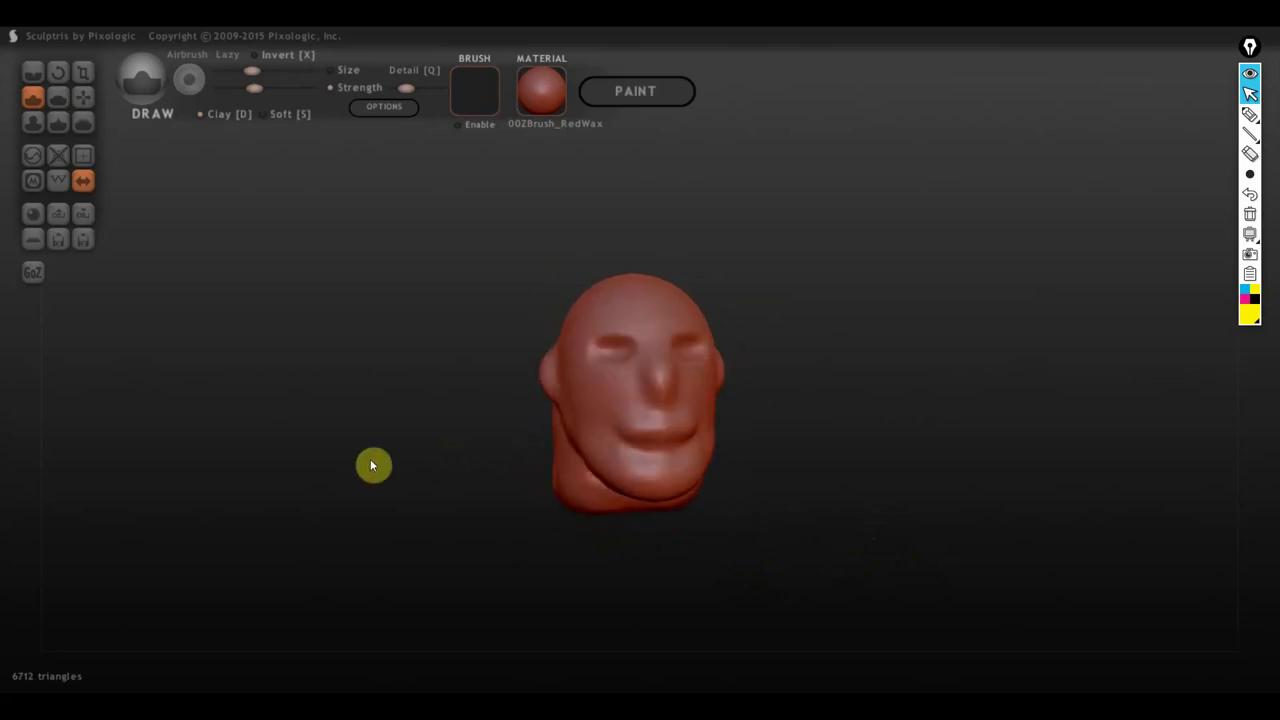
pyautogui.scroll(3, 551, 432)
pyautogui.scroll(2, 551, 432)
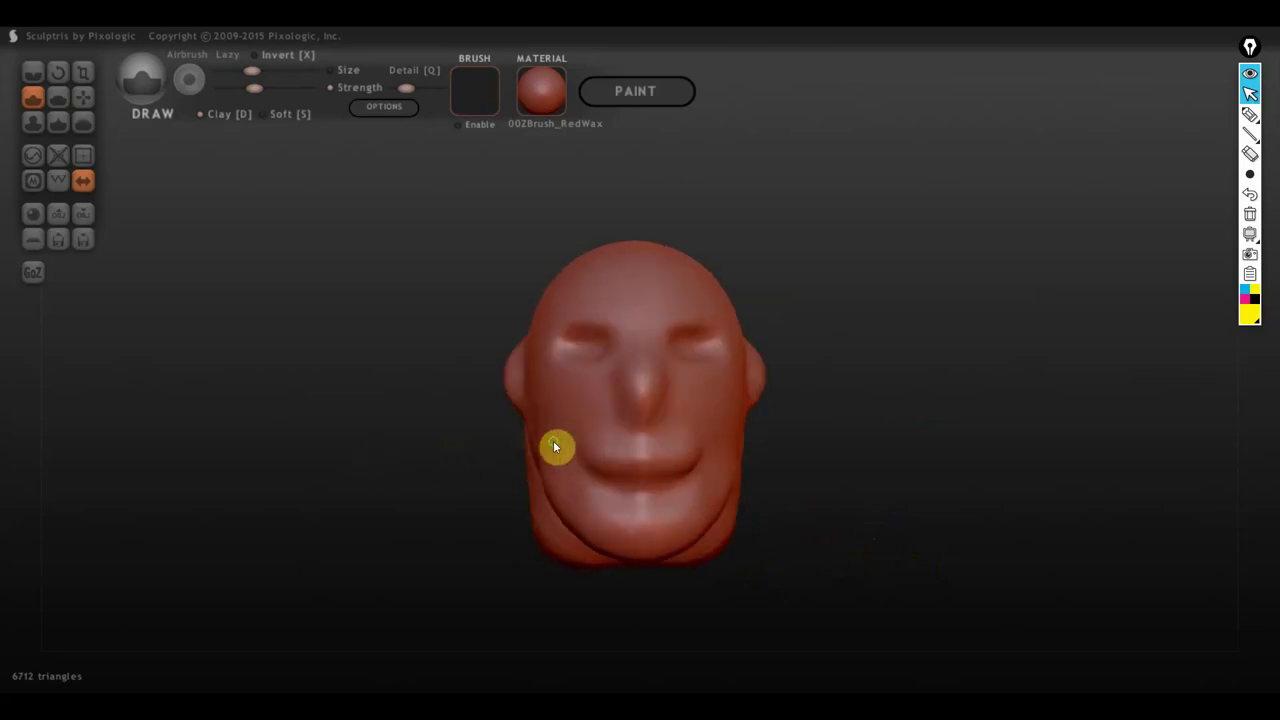
# Step: Draw streaks across the cheek below the eye and build up the area near the left eye
pyautogui.moveTo(553, 440); pyautogui.dragTo(715, 436, button='right')
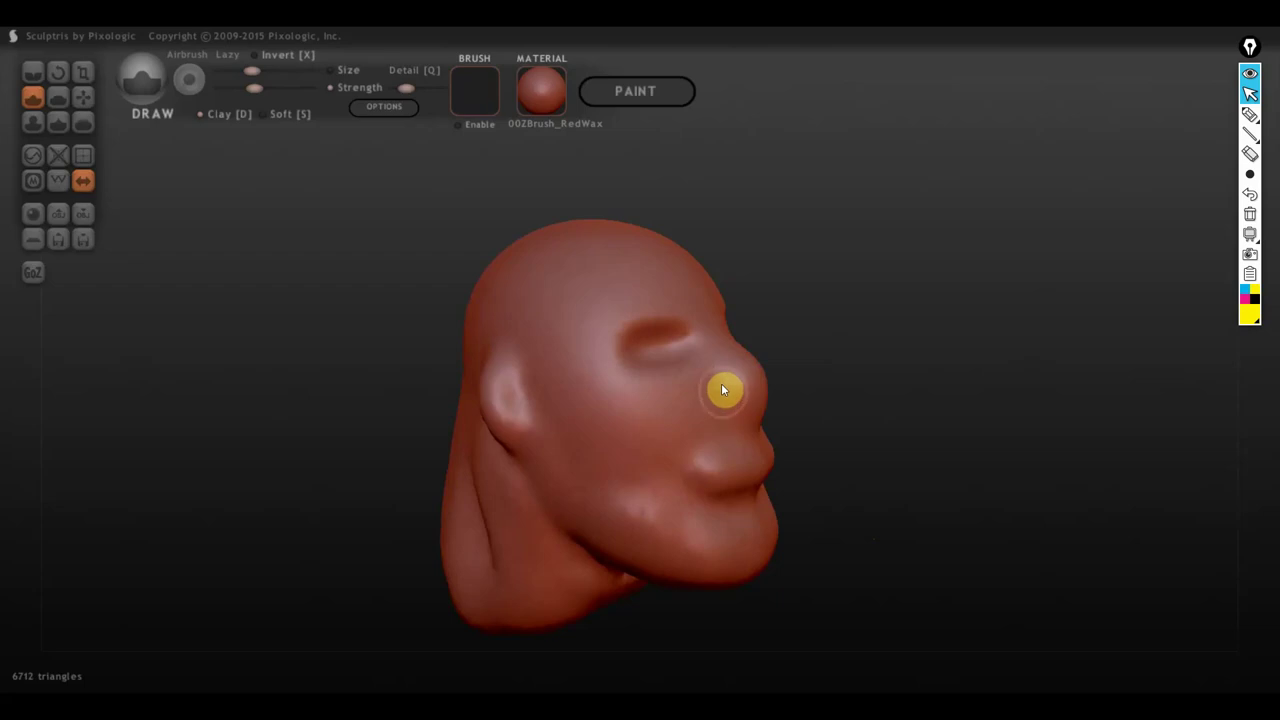
pyautogui.moveTo(670, 439)
pyautogui.mouseDown()
pyautogui.moveTo(698, 404)
pyautogui.moveTo(640, 500)
pyautogui.mouseUp()
pyautogui.moveTo(691, 417)
pyautogui.mouseDown()
pyautogui.moveTo(571, 389)
pyautogui.moveTo(649, 406)
pyautogui.mouseUp()
pyautogui.moveTo(560, 377)
pyautogui.mouseDown()
pyautogui.moveTo(603, 414)
pyautogui.moveTo(580, 417)
pyautogui.moveTo(634, 423)
pyautogui.moveTo(674, 400)
pyautogui.moveTo(640, 420)
pyautogui.mouseUp()
pyautogui.moveTo(637, 420); pyautogui.dragTo(636, 357, button='right')
pyautogui.moveTo(636, 357)
pyautogui.mouseDown()
pyautogui.moveTo(646, 329)
pyautogui.moveTo(606, 316)
pyautogui.moveTo(549, 323)
pyautogui.moveTo(640, 338)
pyautogui.mouseUp()
# Step: Sculpt the mouth area up close and add a stroke across the mouth corner
pyautogui.moveTo(643, 360)
pyautogui.mouseDown(button='right')
pyautogui.moveTo(621, 384)
pyautogui.moveTo(717, 423)
pyautogui.mouseUp(button='right')
pyautogui.moveTo(686, 474)
pyautogui.mouseDown(button='right')
pyautogui.moveTo(665, 497)
pyautogui.moveTo(766, 483)
pyautogui.moveTo(567, 479)
pyautogui.moveTo(591, 480)
pyautogui.mouseUp(button='right')
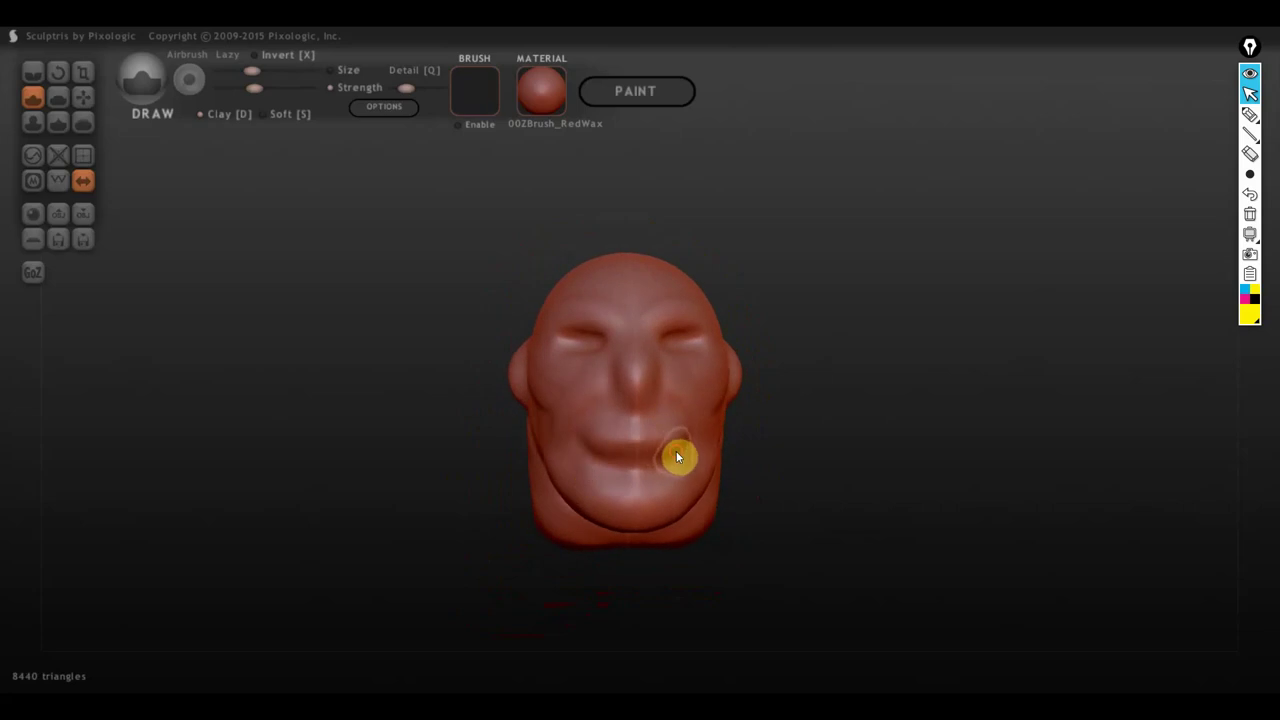
pyautogui.moveTo(623, 449)
pyautogui.mouseDown(button='right')
pyautogui.moveTo(854, 477)
pyautogui.moveTo(830, 489)
pyautogui.moveTo(669, 483)
pyautogui.mouseUp(button='right')
pyautogui.scroll(2, 662, 443)
pyautogui.moveTo(687, 456)
pyautogui.mouseDown()
pyautogui.moveTo(613, 452)
pyautogui.moveTo(658, 457)
pyautogui.moveTo(603, 434)
pyautogui.moveTo(609, 454)
pyautogui.moveTo(691, 463)
pyautogui.moveTo(676, 476)
pyautogui.mouseUp()
pyautogui.moveTo(676, 476)
pyautogui.mouseDown(button='right')
pyautogui.moveTo(531, 471)
pyautogui.moveTo(585, 476)
pyautogui.mouseUp(button='right')
pyautogui.moveTo(503, 455); pyautogui.dragTo(589, 458)
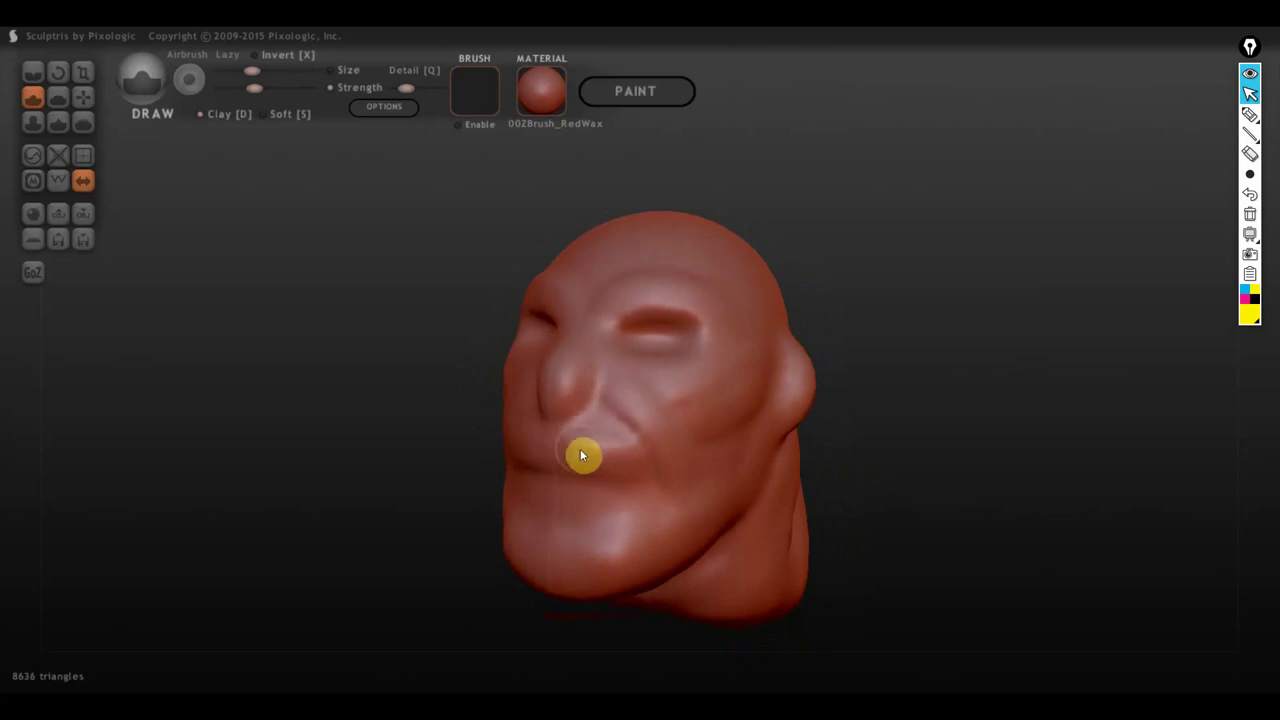
# Step: Sculpt the jaw beside the ear in side profile, then smooth the ear and jaw creases
pyautogui.moveTo(580, 454)
pyautogui.mouseDown(button='right')
pyautogui.moveTo(528, 448)
pyautogui.moveTo(548, 454)
pyautogui.moveTo(568, 423)
pyautogui.moveTo(677, 434)
pyautogui.moveTo(609, 406)
pyautogui.mouseUp(button='right')
pyautogui.scroll(-2, 574, 401)
pyautogui.scroll(2, 637, 449)
pyautogui.scroll(-1, 657, 497)
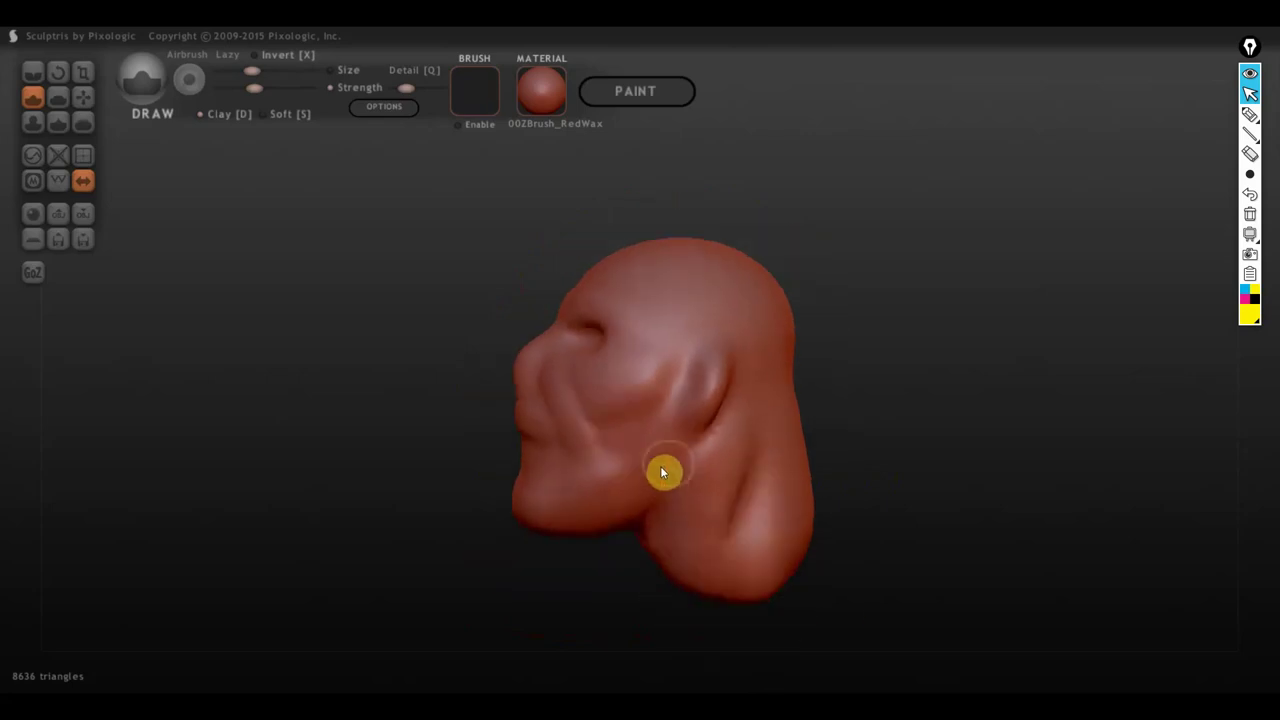
pyautogui.moveTo(661, 472); pyautogui.dragTo(694, 431, button='right')
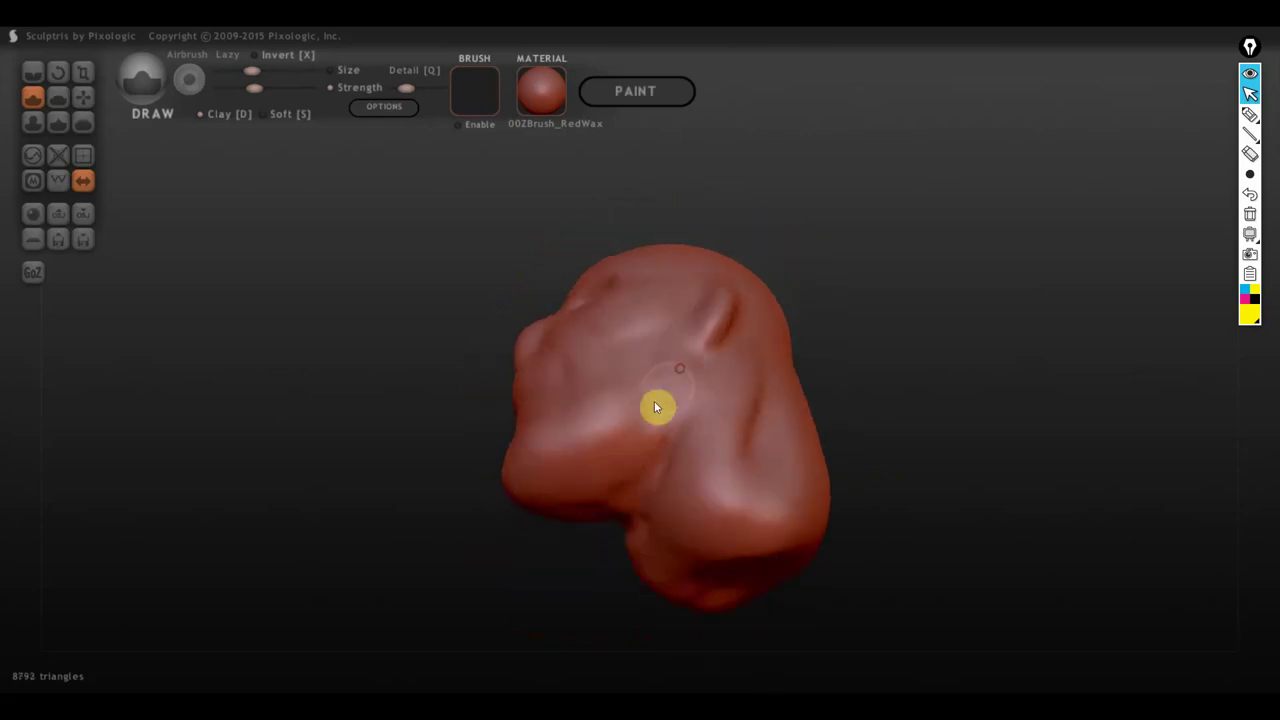
pyautogui.moveTo(654, 401); pyautogui.dragTo(674, 369)
pyautogui.moveTo(635, 408)
pyautogui.mouseDown(button='right')
pyautogui.moveTo(671, 500)
pyautogui.moveTo(642, 474)
pyautogui.moveTo(666, 478)
pyautogui.mouseUp(button='right')
pyautogui.hotkey('ctrl', 'z')
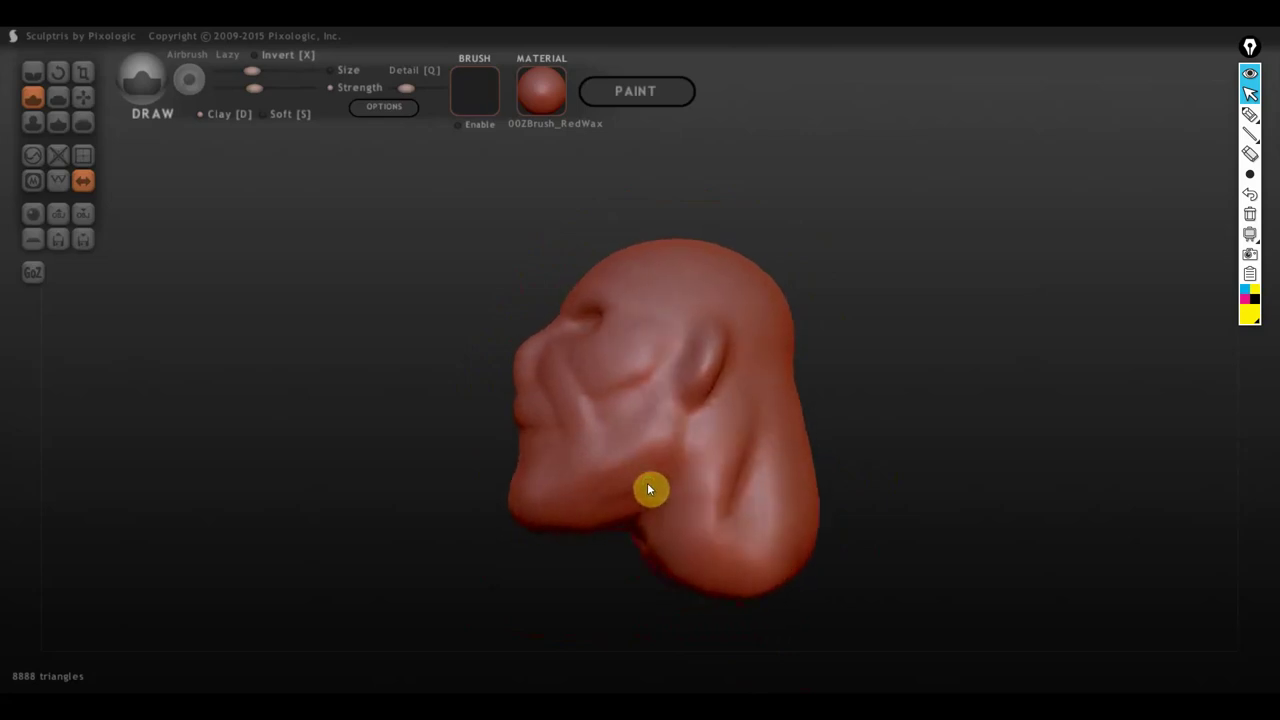
pyautogui.moveTo(646, 406); pyautogui.dragTo(623, 431, button='right')
pyautogui.scroll(3, 646, 437)
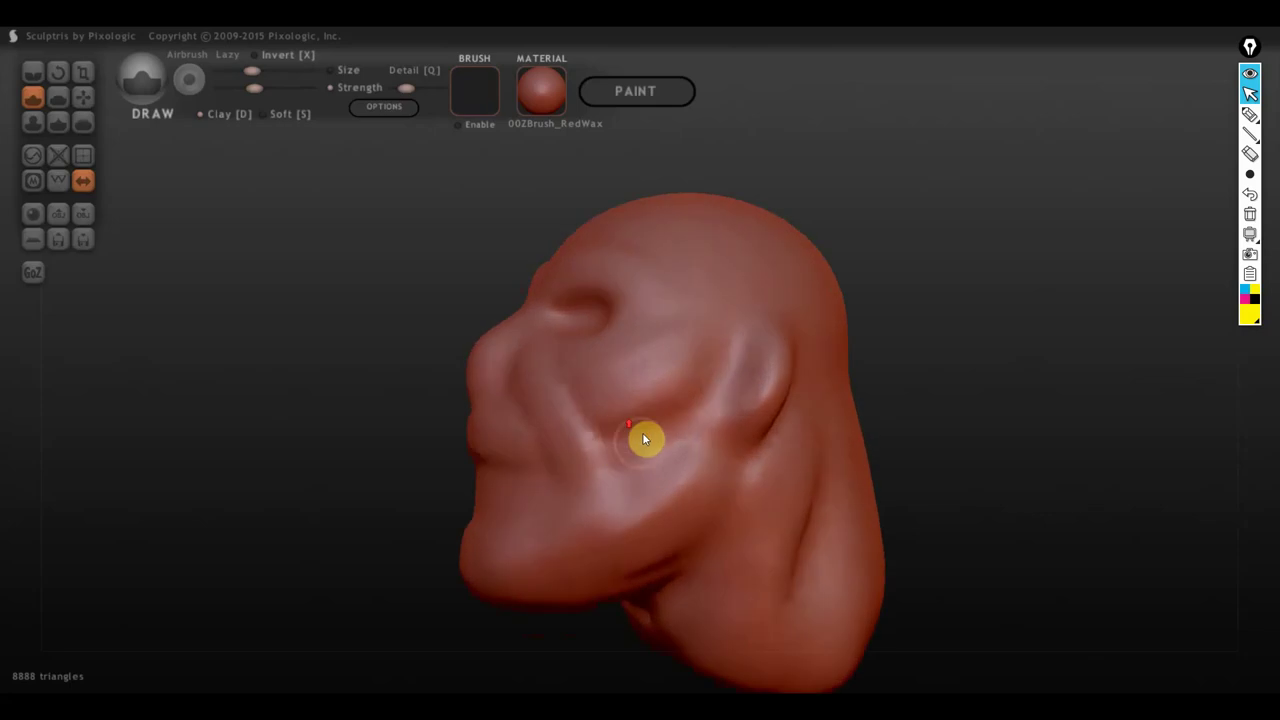
pyautogui.click(1250, 114)
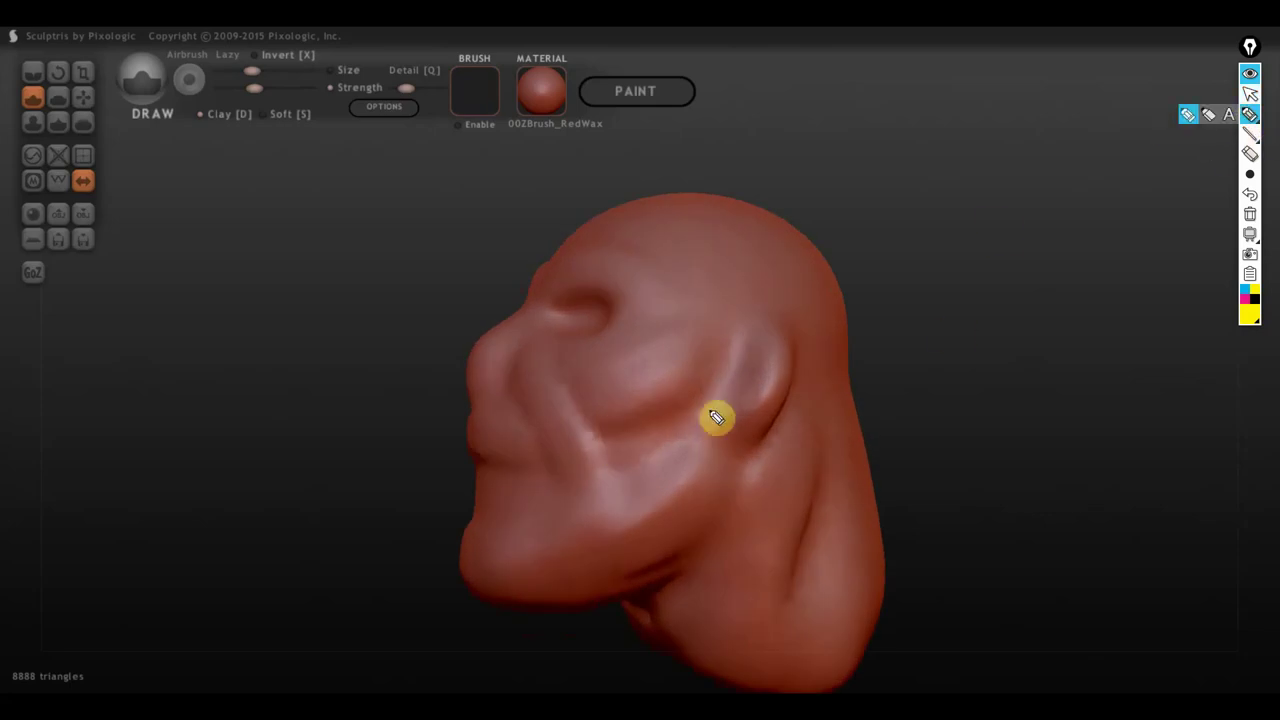
pyautogui.moveTo(696, 402)
pyautogui.mouseDown()
pyautogui.moveTo(591, 449)
pyautogui.moveTo(600, 554)
pyautogui.moveTo(669, 491)
pyautogui.moveTo(666, 514)
pyautogui.mouseUp()
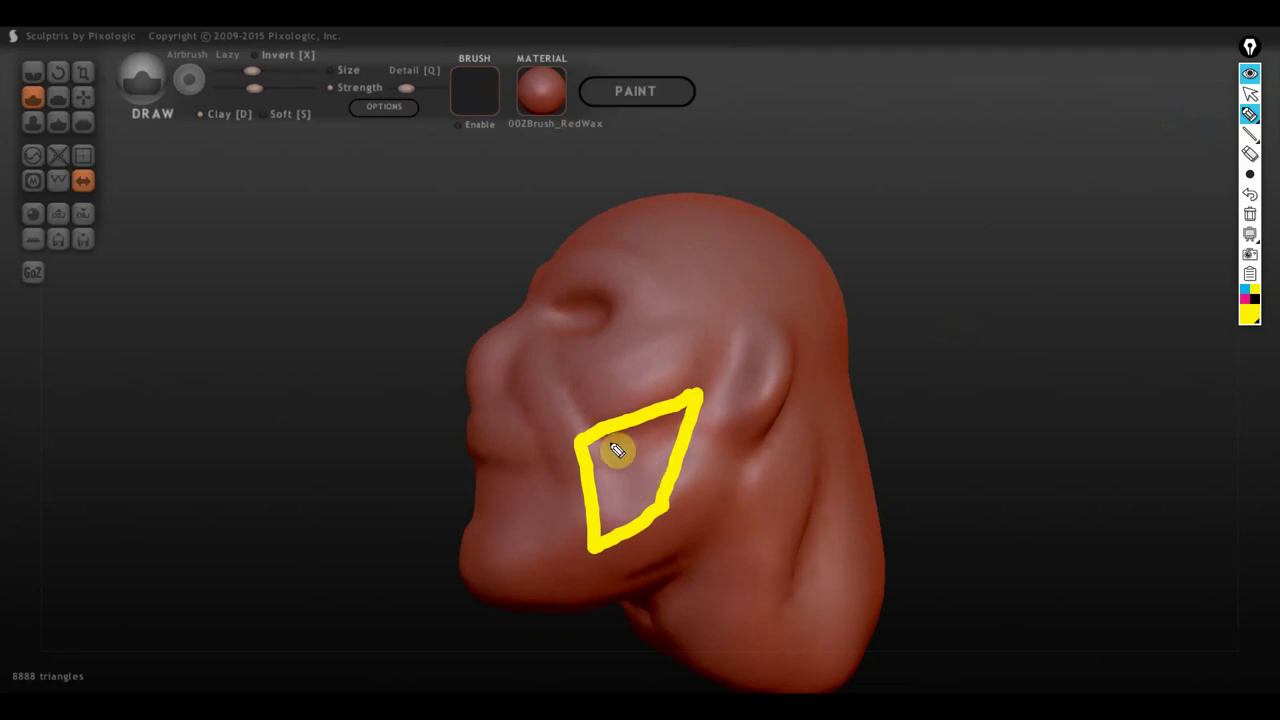
pyautogui.click(701, 442)
pyautogui.click(699, 464)
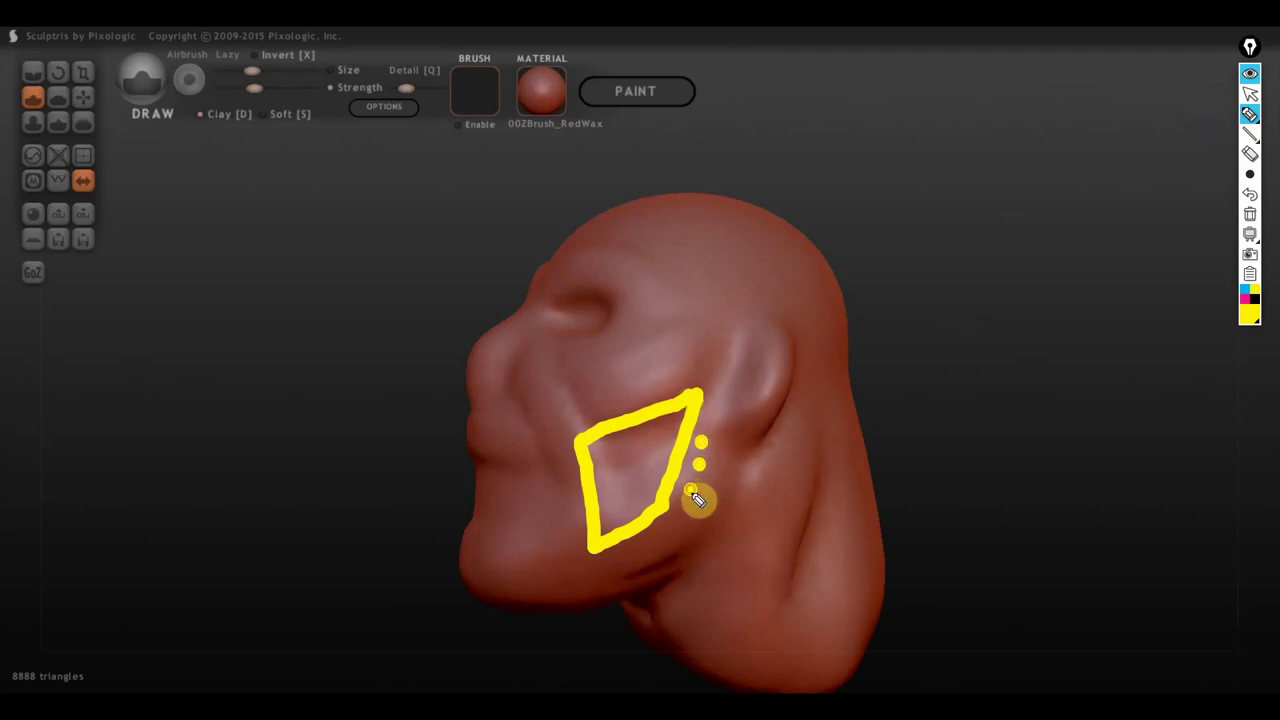
pyautogui.click(692, 488)
pyautogui.click(686, 506)
pyautogui.click(679, 524)
pyautogui.click(708, 501)
pyautogui.click(716, 476)
pyautogui.click(720, 451)
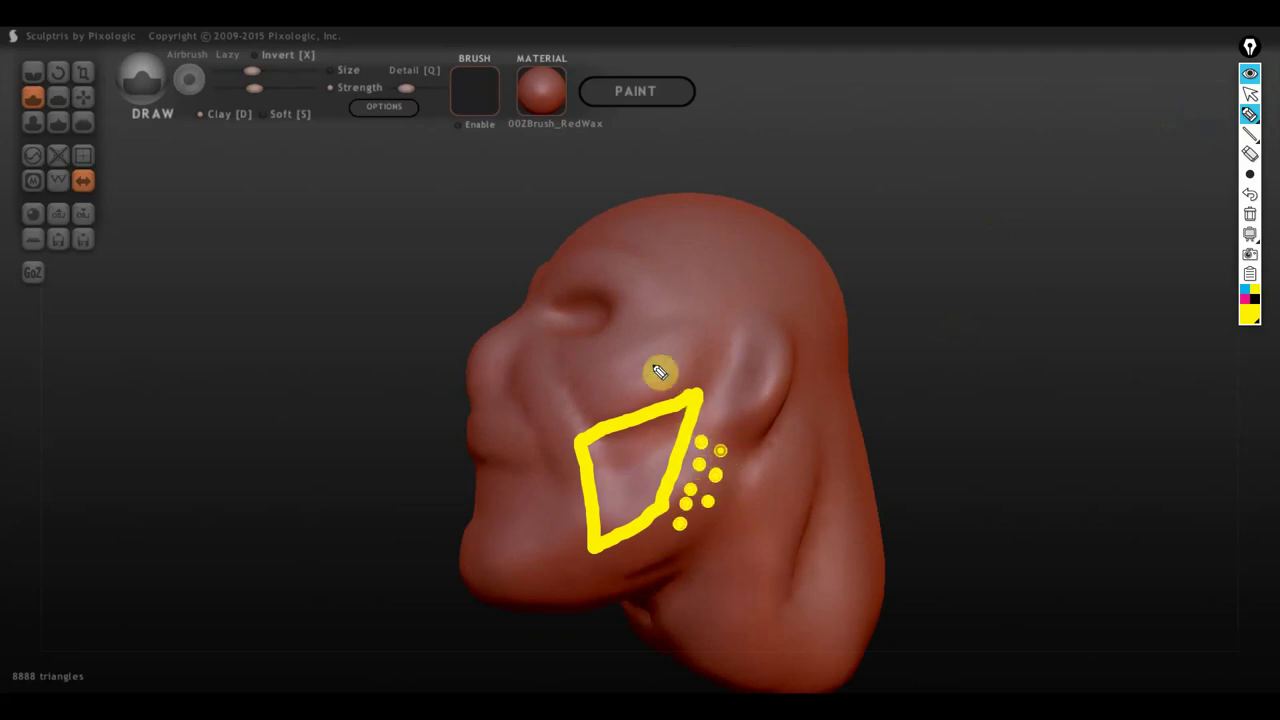
pyautogui.click(553, 427)
pyautogui.click(566, 466)
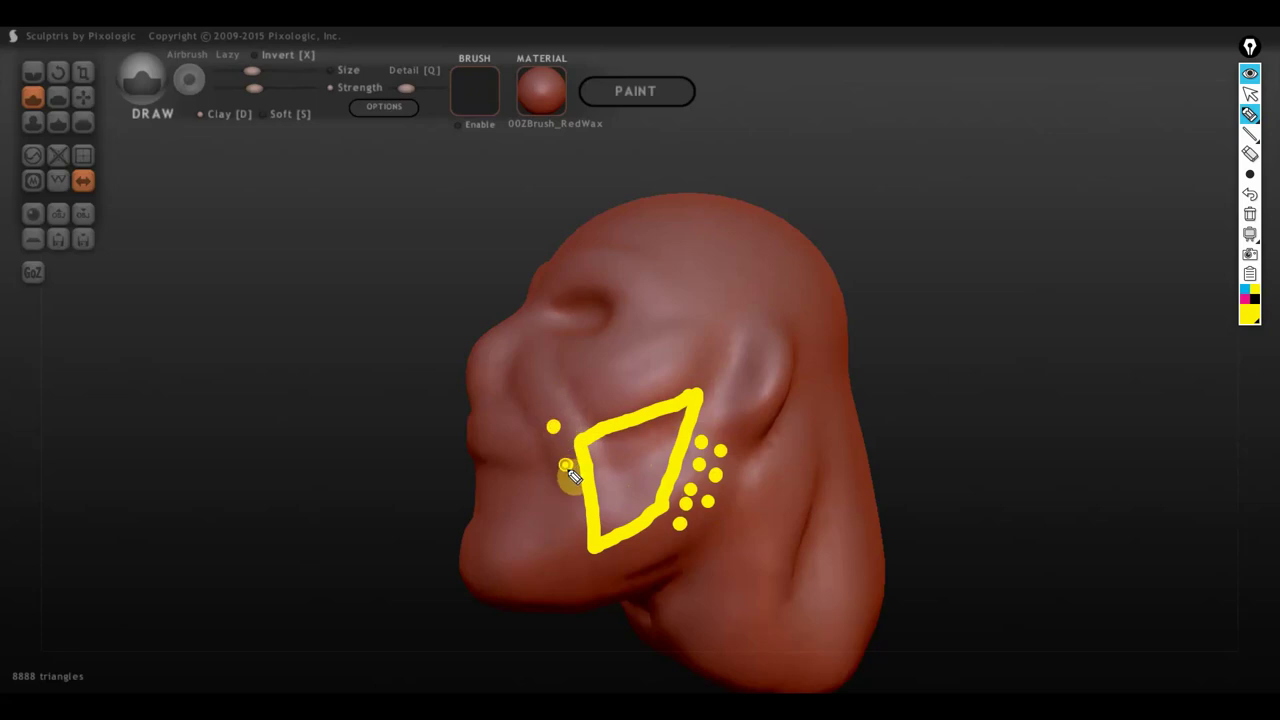
pyautogui.click(570, 478)
pyautogui.click(589, 457)
pyautogui.click(604, 467)
pyautogui.click(608, 495)
pyautogui.click(606, 554)
pyautogui.moveTo(553, 577); pyautogui.dragTo(537, 578)
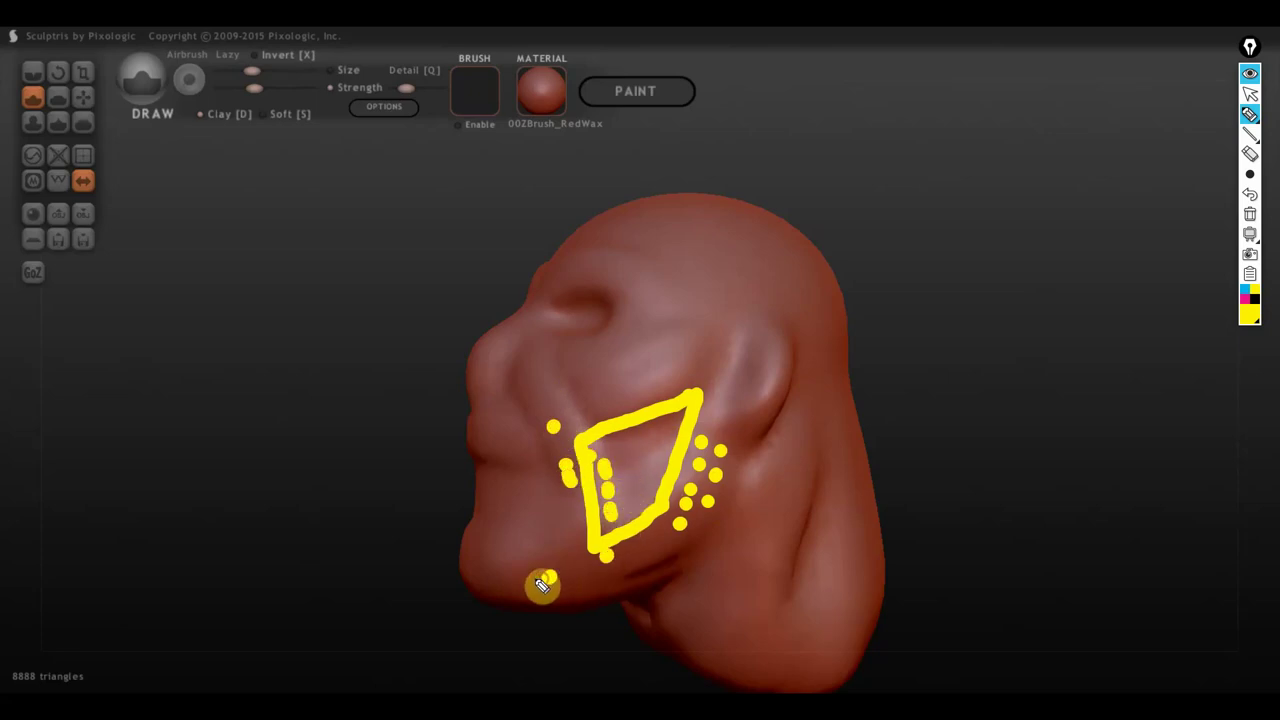
pyautogui.click(519, 579)
pyautogui.click(493, 578)
pyautogui.click(488, 557)
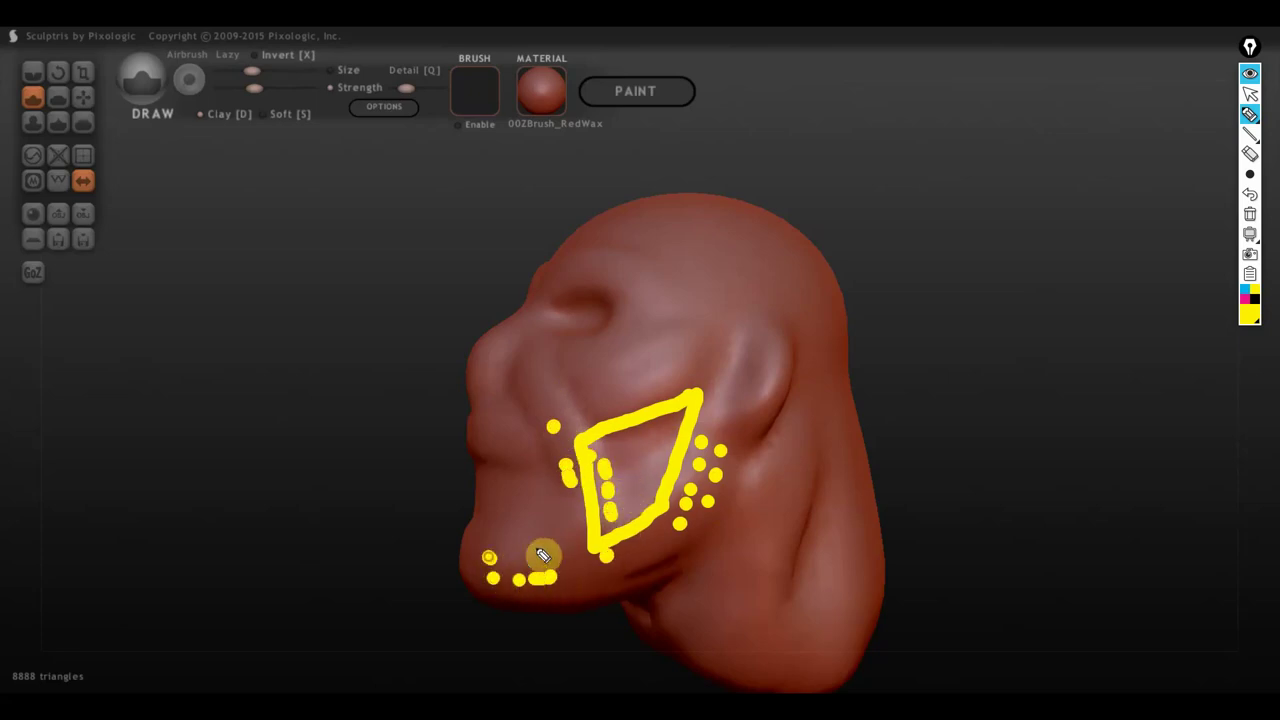
pyautogui.click(522, 387)
pyautogui.click(535, 419)
pyautogui.click(542, 428)
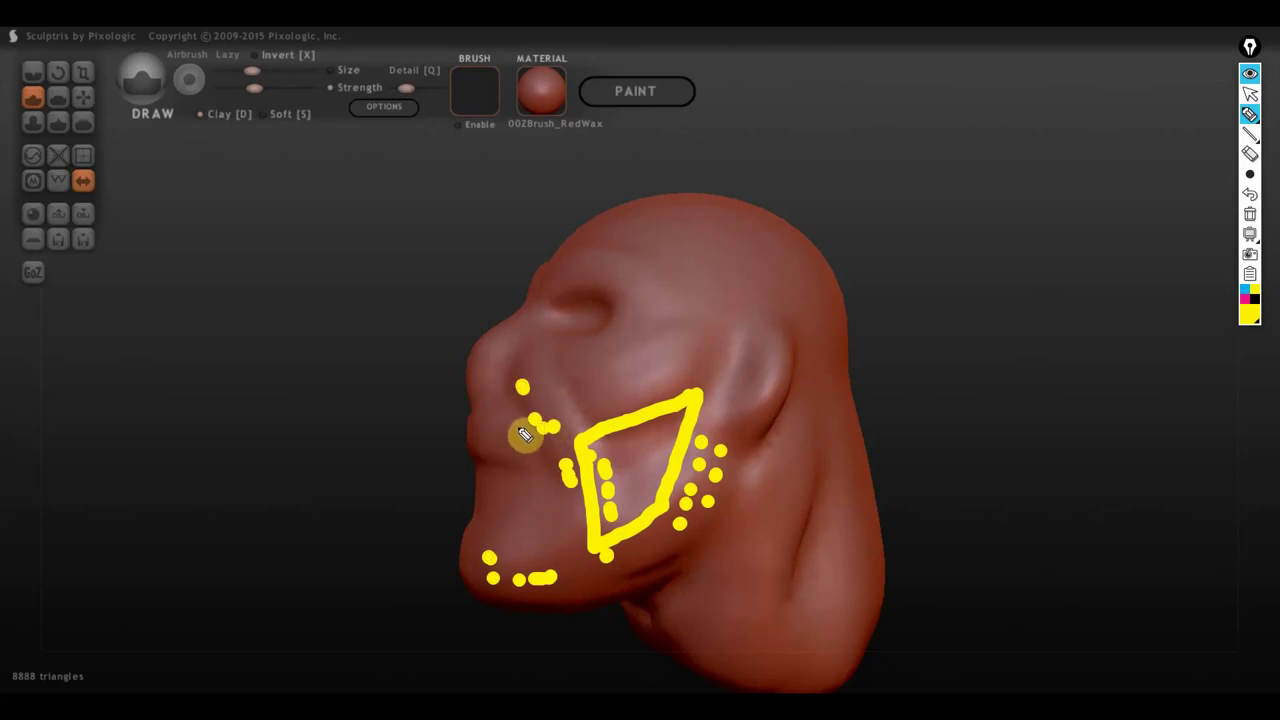
pyautogui.click(511, 432)
pyautogui.click(523, 441)
pyautogui.click(512, 451)
pyautogui.click(527, 455)
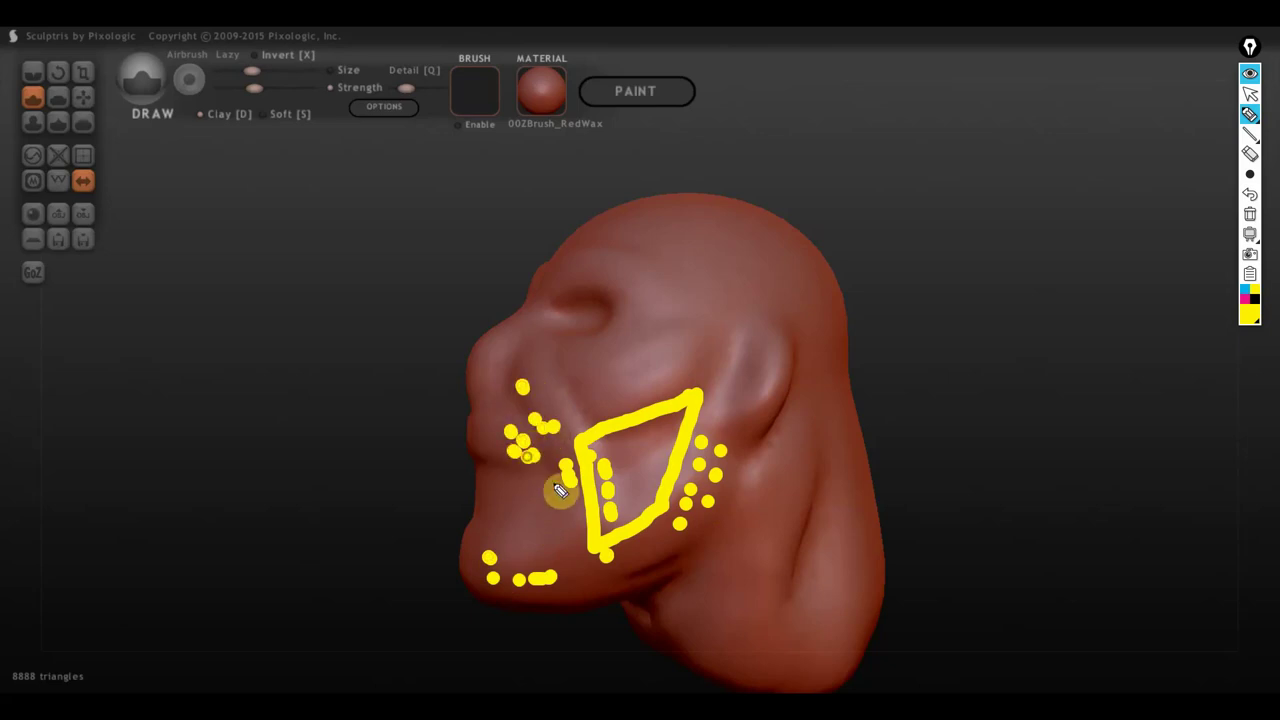
pyautogui.click(1250, 93)
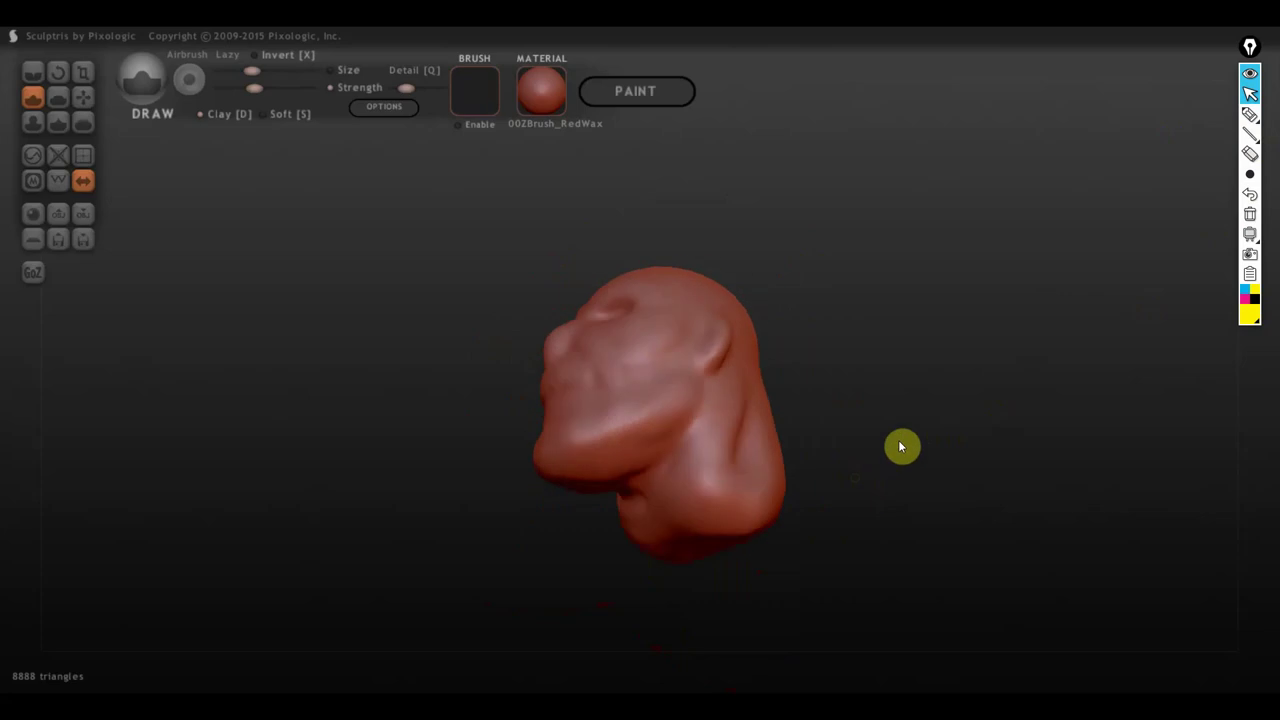
# Step: With Clay unticked, build the base into a broad neck-and-shoulder form, then select Flatten
pyautogui.moveTo(900, 446)
pyautogui.mouseDown()
pyautogui.moveTo(1046, 489)
pyautogui.moveTo(1020, 494)
pyautogui.mouseUp()
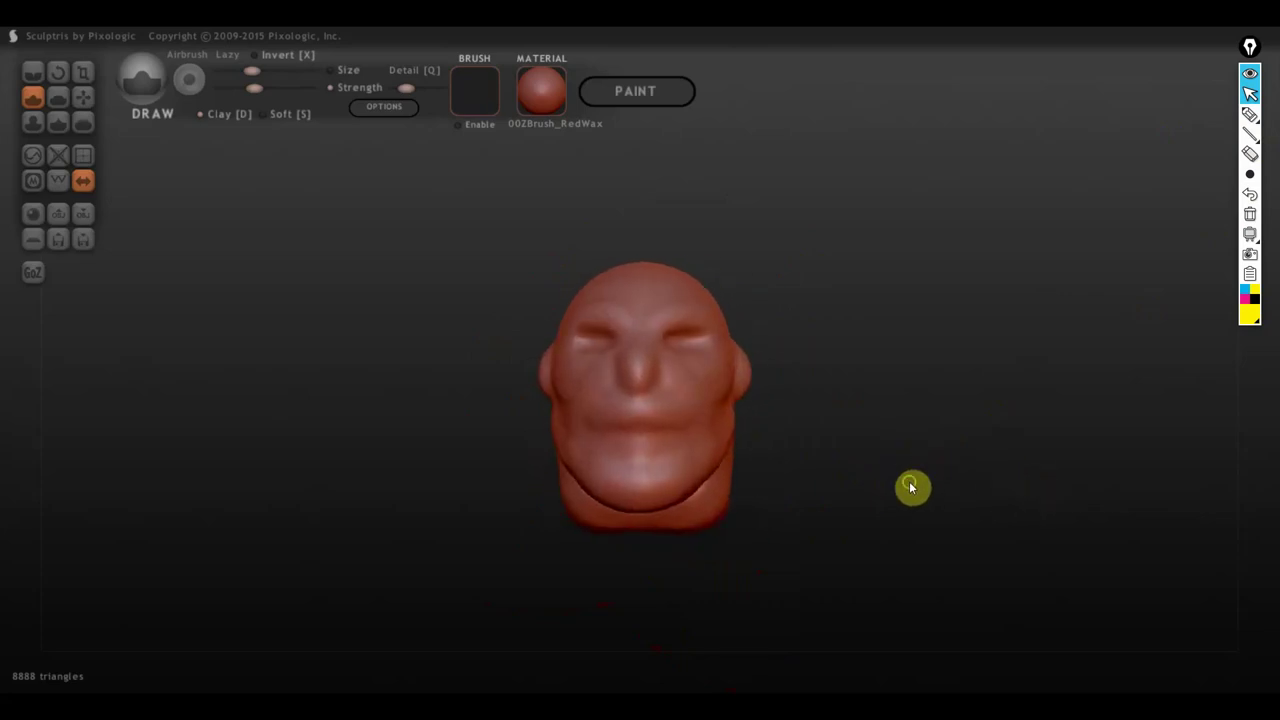
pyautogui.moveTo(911, 487)
pyautogui.mouseDown()
pyautogui.moveTo(1071, 500)
pyautogui.moveTo(711, 477)
pyautogui.moveTo(628, 486)
pyautogui.moveTo(771, 463)
pyautogui.moveTo(531, 600)
pyautogui.mouseUp()
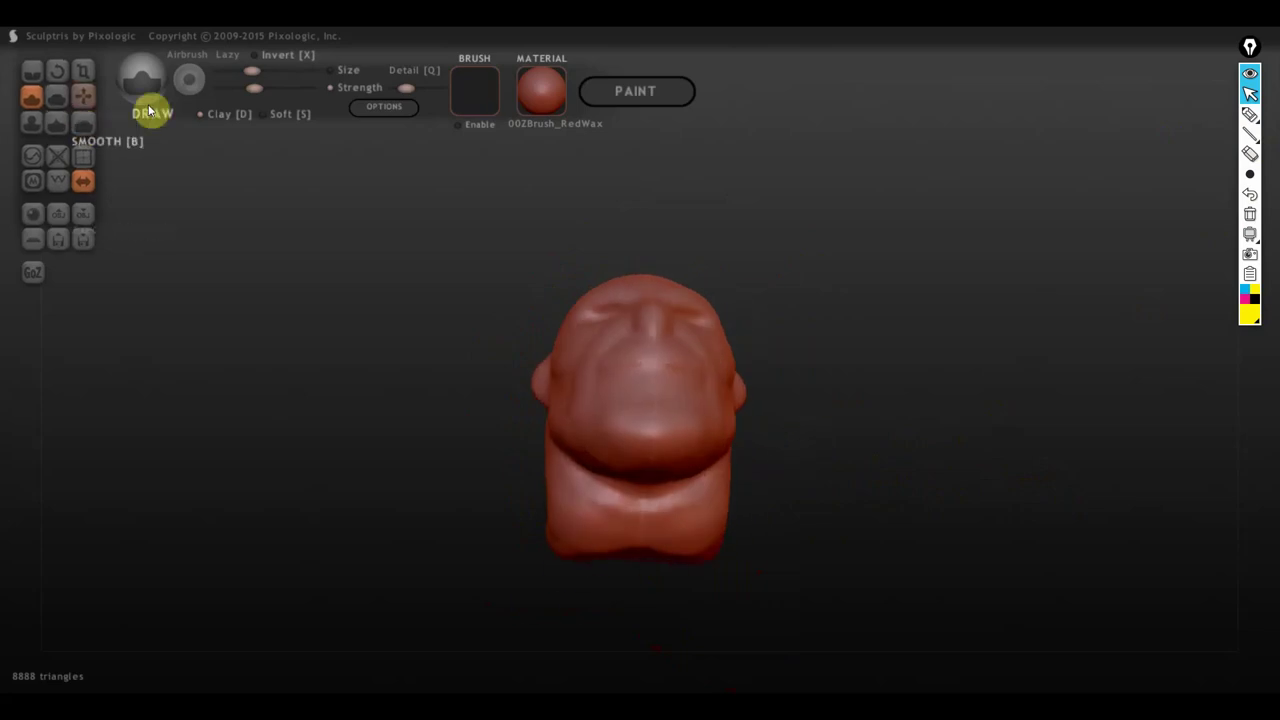
pyautogui.click(206, 114)
pyautogui.scroll(-3, 623, 480)
pyautogui.moveTo(623, 480)
pyautogui.mouseDown()
pyautogui.moveTo(651, 451)
pyautogui.moveTo(640, 461)
pyautogui.moveTo(589, 437)
pyautogui.moveTo(549, 534)
pyautogui.moveTo(554, 426)
pyautogui.moveTo(670, 443)
pyautogui.moveTo(606, 450)
pyautogui.mouseUp()
pyautogui.moveTo(695, 458)
pyautogui.mouseDown()
pyautogui.moveTo(783, 451)
pyautogui.moveTo(733, 481)
pyautogui.mouseUp()
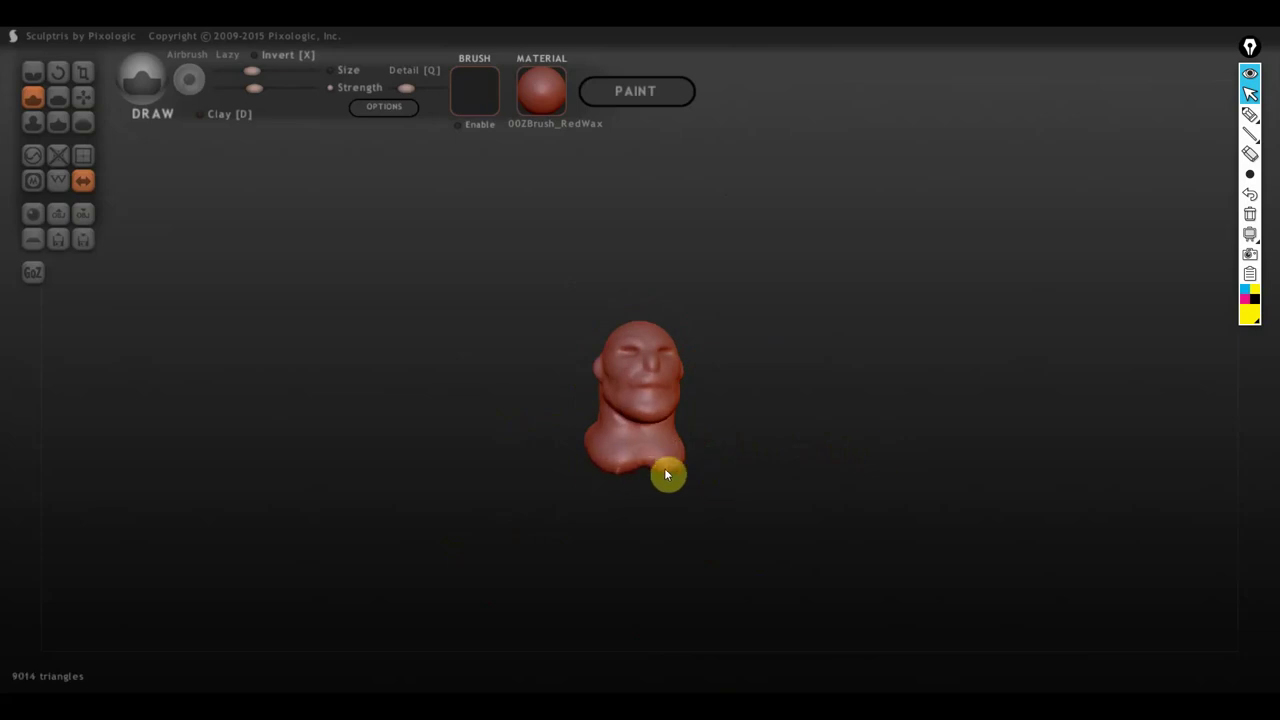
pyautogui.moveTo(661, 460)
pyautogui.mouseDown()
pyautogui.moveTo(656, 384)
pyautogui.moveTo(677, 394)
pyautogui.moveTo(646, 397)
pyautogui.moveTo(632, 375)
pyautogui.mouseUp()
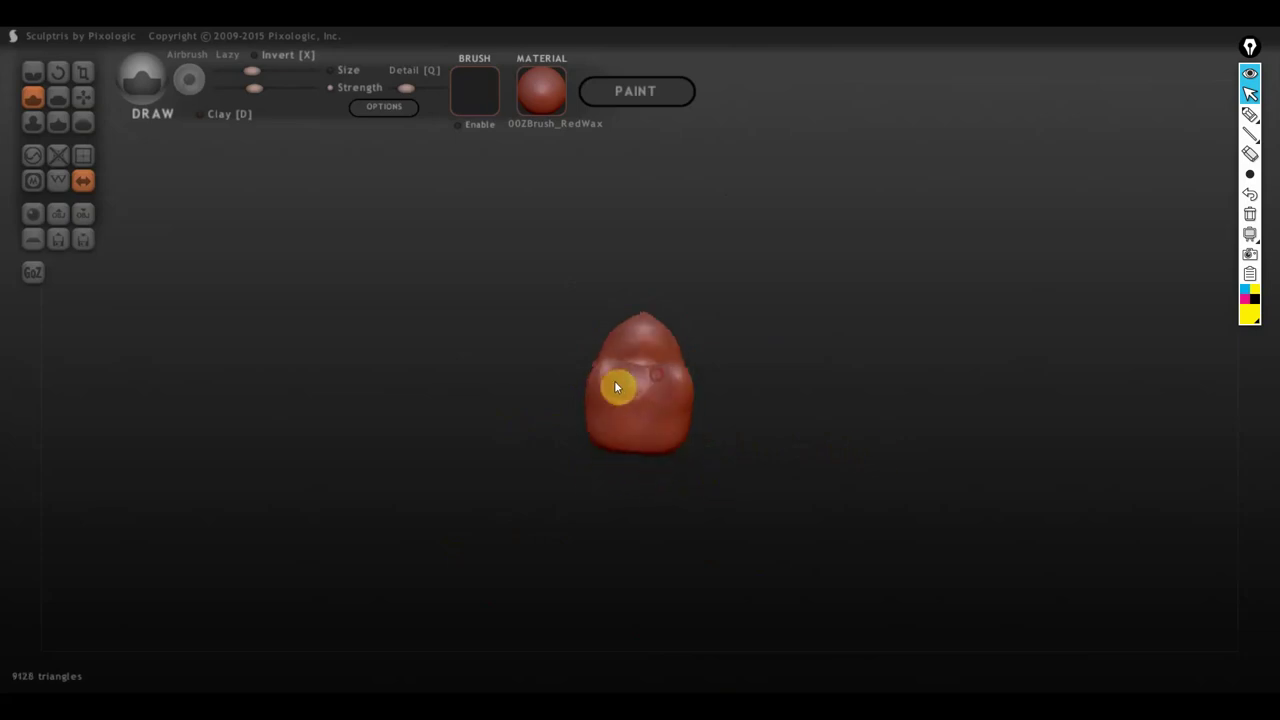
pyautogui.click(58, 97)
pyautogui.moveTo(294, 254)
pyautogui.mouseDown()
pyautogui.moveTo(584, 457)
pyautogui.moveTo(639, 518)
pyautogui.moveTo(642, 499)
pyautogui.moveTo(586, 526)
pyautogui.mouseUp()
pyautogui.scroll(2, 600, 458)
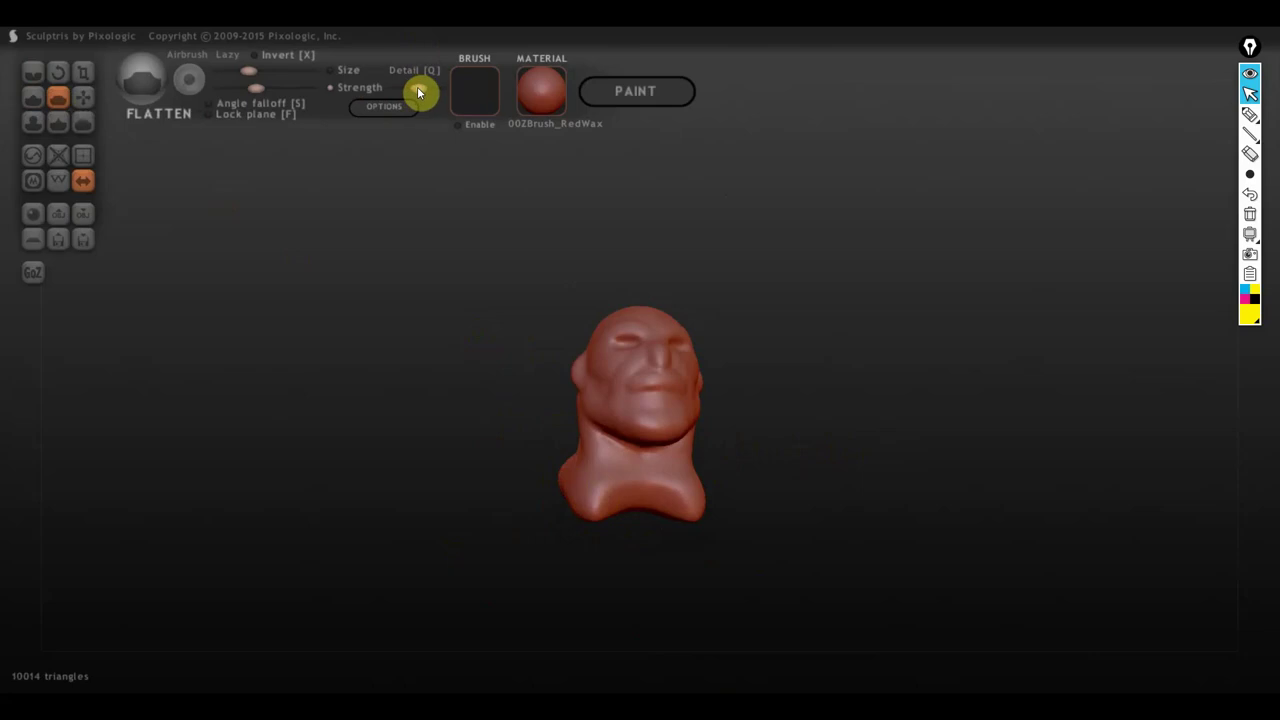
# Step: Enlarge the brush and flatten the neck and shoulder surface
pyautogui.moveTo(485, 309)
pyautogui.mouseDown()
pyautogui.moveTo(657, 423)
pyautogui.moveTo(689, 480)
pyautogui.moveTo(675, 505)
pyautogui.mouseUp()
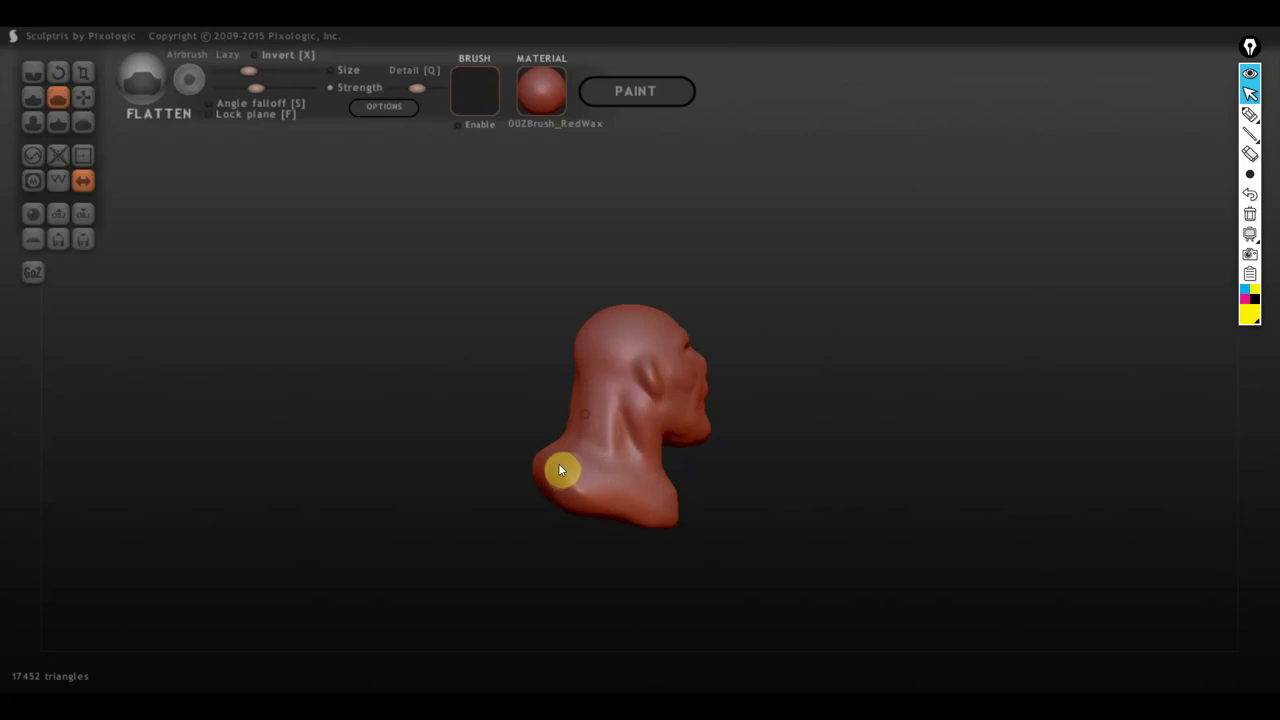
pyautogui.click(264, 70)
pyautogui.moveTo(632, 400); pyautogui.dragTo(620, 490)
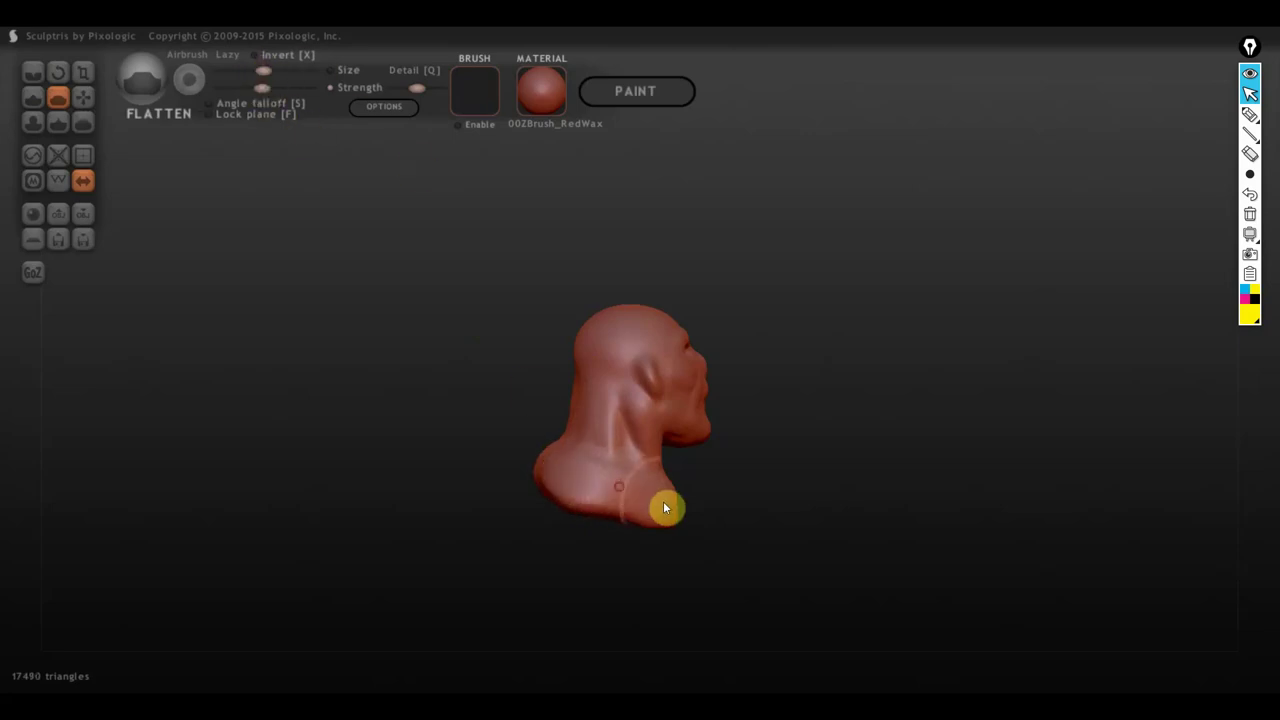
pyautogui.moveTo(663, 503); pyautogui.dragTo(607, 500, button='right')
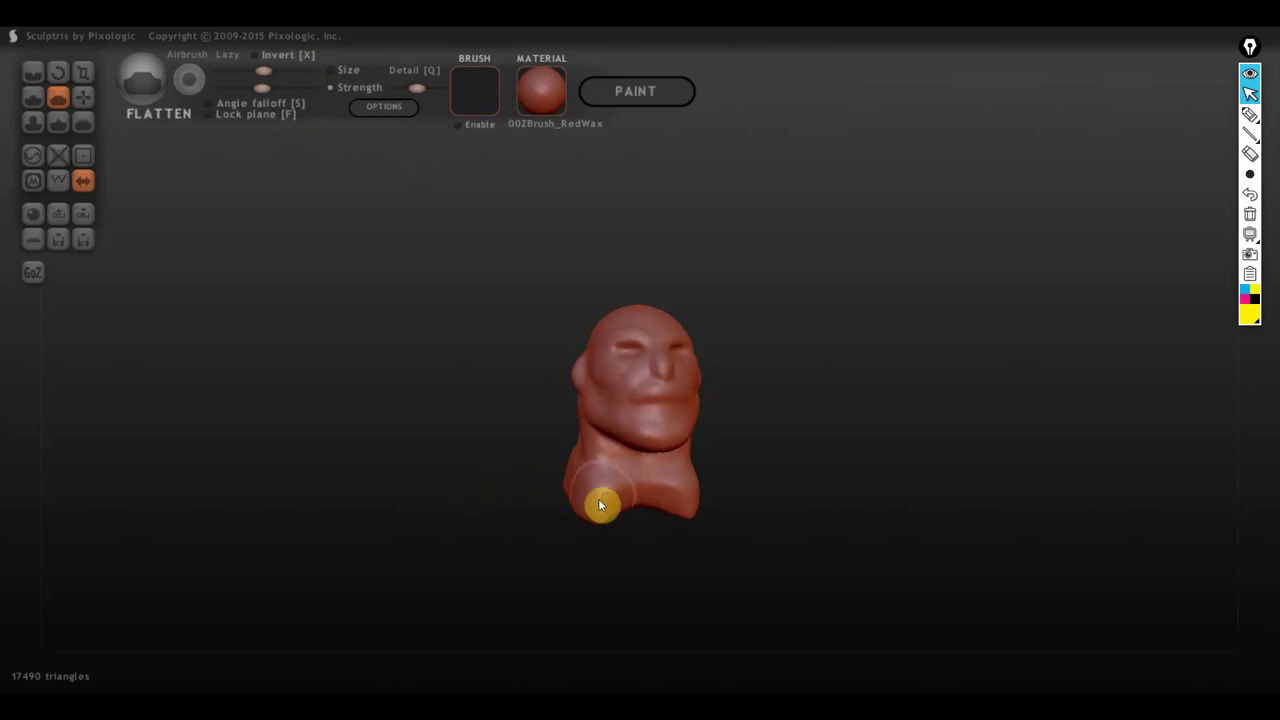
# Step: With Grab, pull the bust's bottom into a curved edge and reshape the lower left shoulder
pyautogui.click(84, 97)
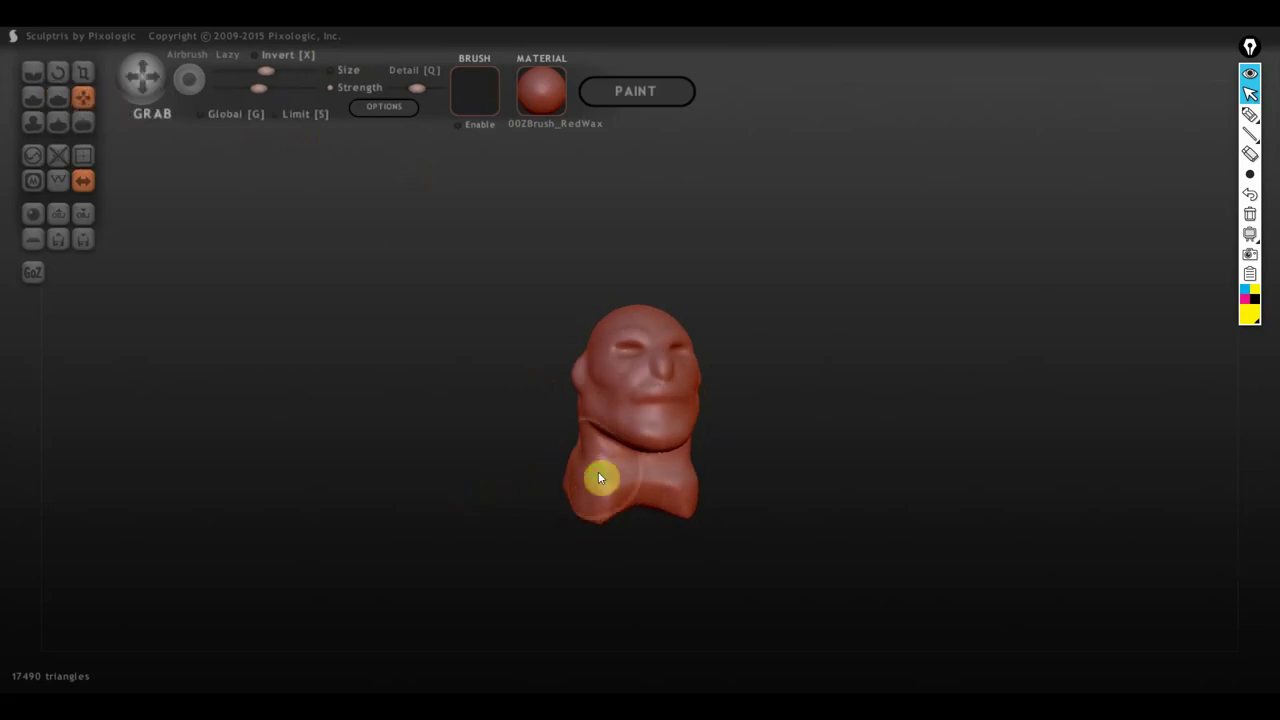
pyautogui.moveTo(598, 471); pyautogui.dragTo(633, 510, button='right')
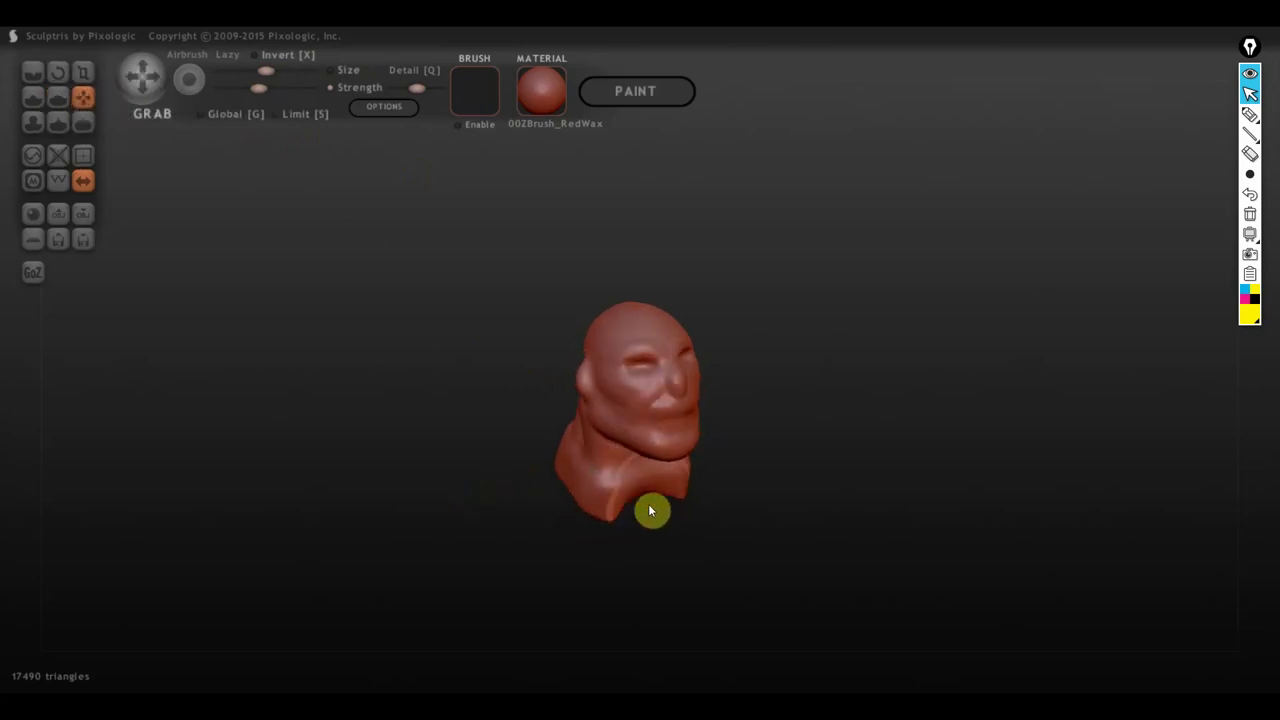
pyautogui.moveTo(651, 511)
pyautogui.mouseDown()
pyautogui.moveTo(660, 544)
pyautogui.moveTo(588, 532)
pyautogui.mouseUp()
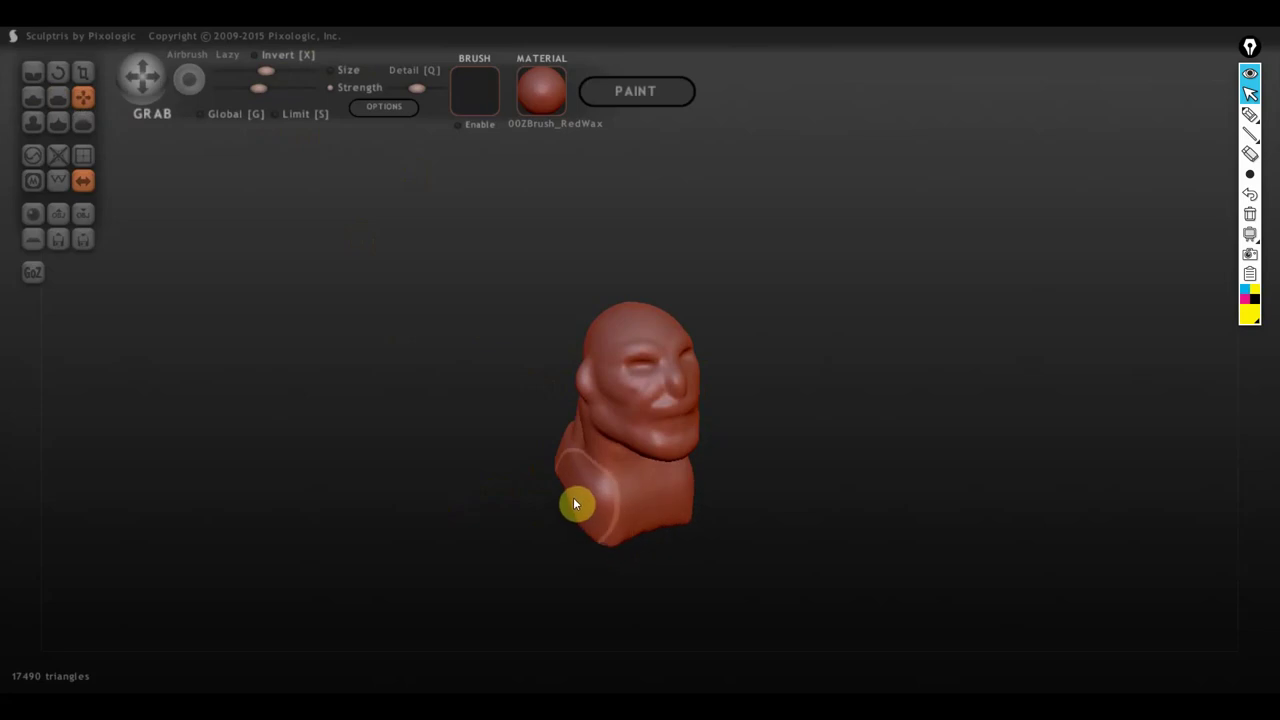
pyautogui.moveTo(575, 503)
pyautogui.mouseDown(button='right')
pyautogui.moveTo(551, 517)
pyautogui.moveTo(529, 505)
pyautogui.moveTo(520, 417)
pyautogui.moveTo(572, 504)
pyautogui.moveTo(540, 520)
pyautogui.moveTo(552, 470)
pyautogui.mouseUp(button='right')
pyautogui.moveTo(552, 470); pyautogui.dragTo(577, 491)
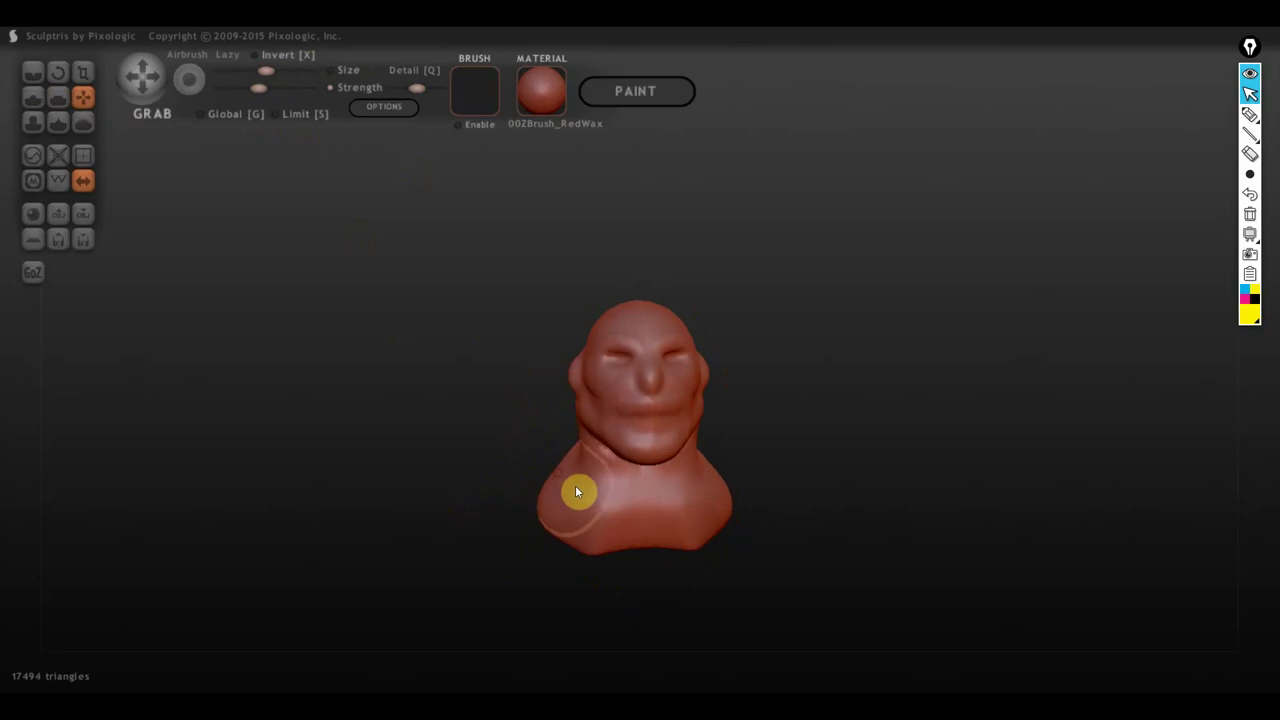
pyautogui.moveTo(712, 502)
pyautogui.mouseDown(button='right')
pyautogui.moveTo(423, 506)
pyautogui.moveTo(437, 520)
pyautogui.mouseUp(button='right')
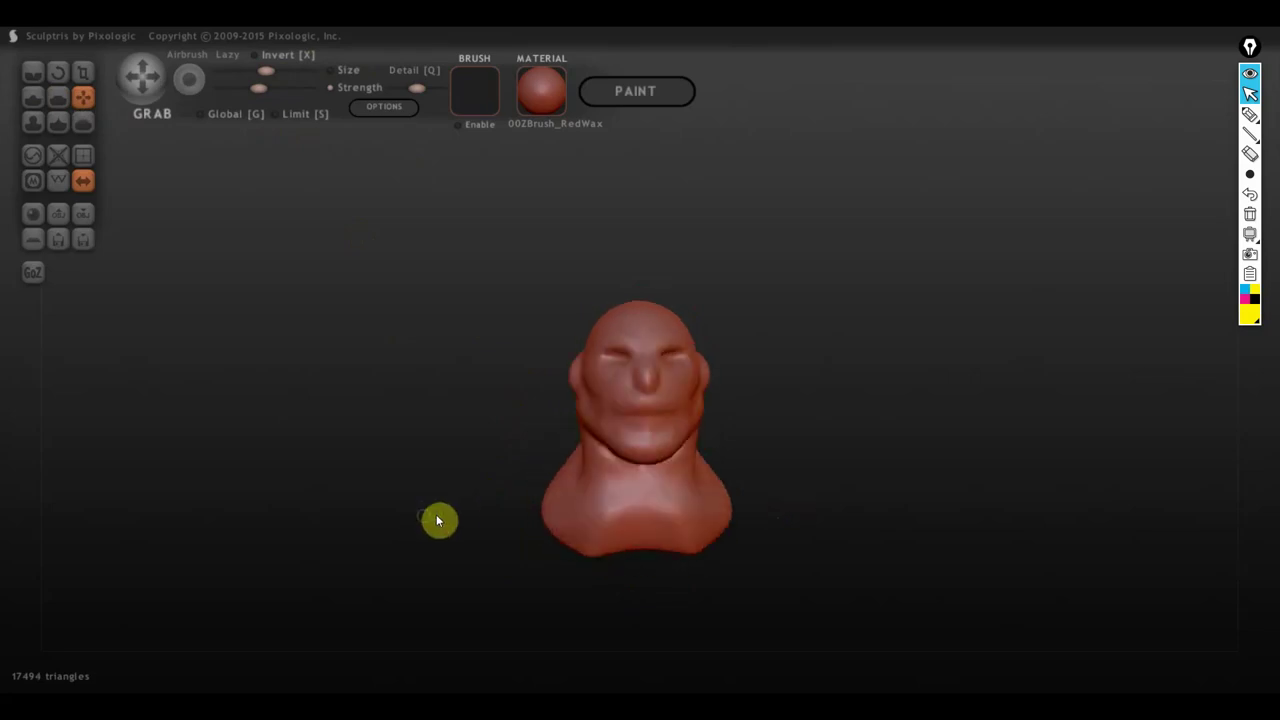
pyautogui.moveTo(624, 509); pyautogui.dragTo(610, 531, button='right')
pyautogui.moveTo(690, 508)
pyautogui.mouseDown(button='right')
pyautogui.moveTo(667, 510)
pyautogui.moveTo(777, 466)
pyautogui.moveTo(745, 487)
pyautogui.mouseUp(button='right')
pyautogui.scroll(3, 714, 388)
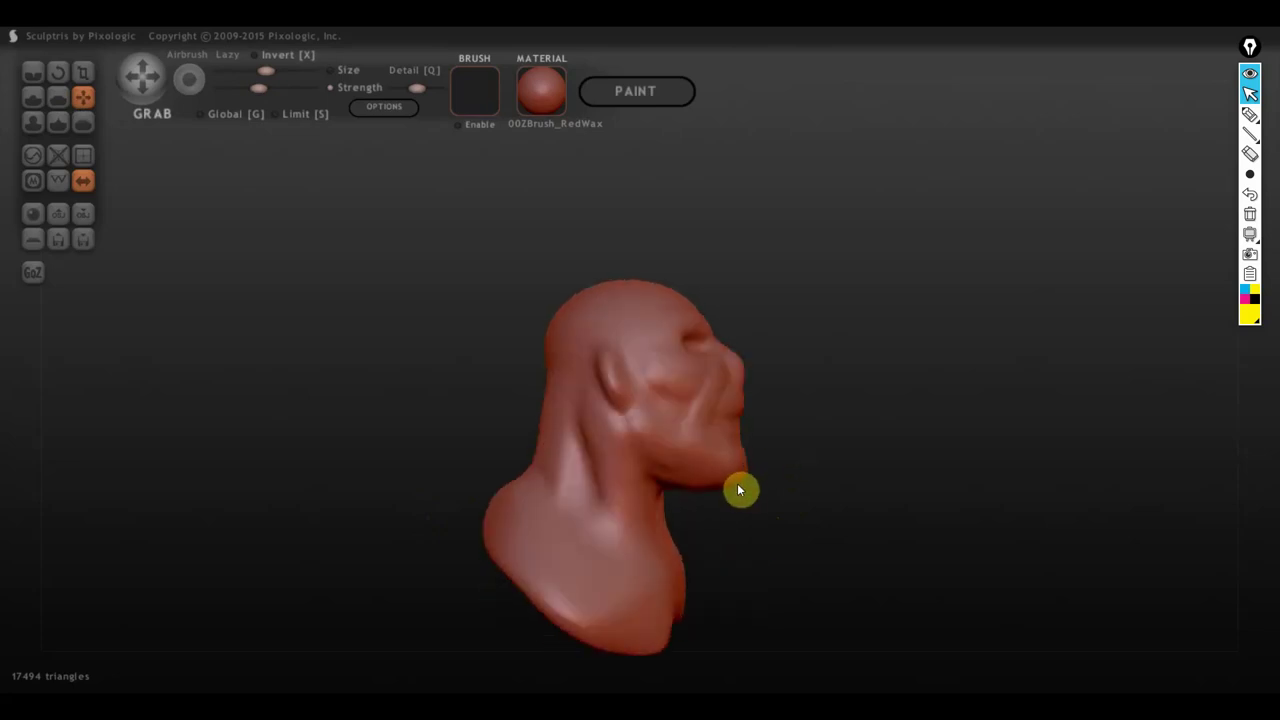
# Step: Pull the jaw line lower on the chin and shape the top of the head, undoing the stray eye stroke
pyautogui.moveTo(734, 483)
pyautogui.mouseDown()
pyautogui.moveTo(720, 506)
pyautogui.moveTo(711, 494)
pyautogui.moveTo(743, 486)
pyautogui.moveTo(752, 441)
pyautogui.mouseUp()
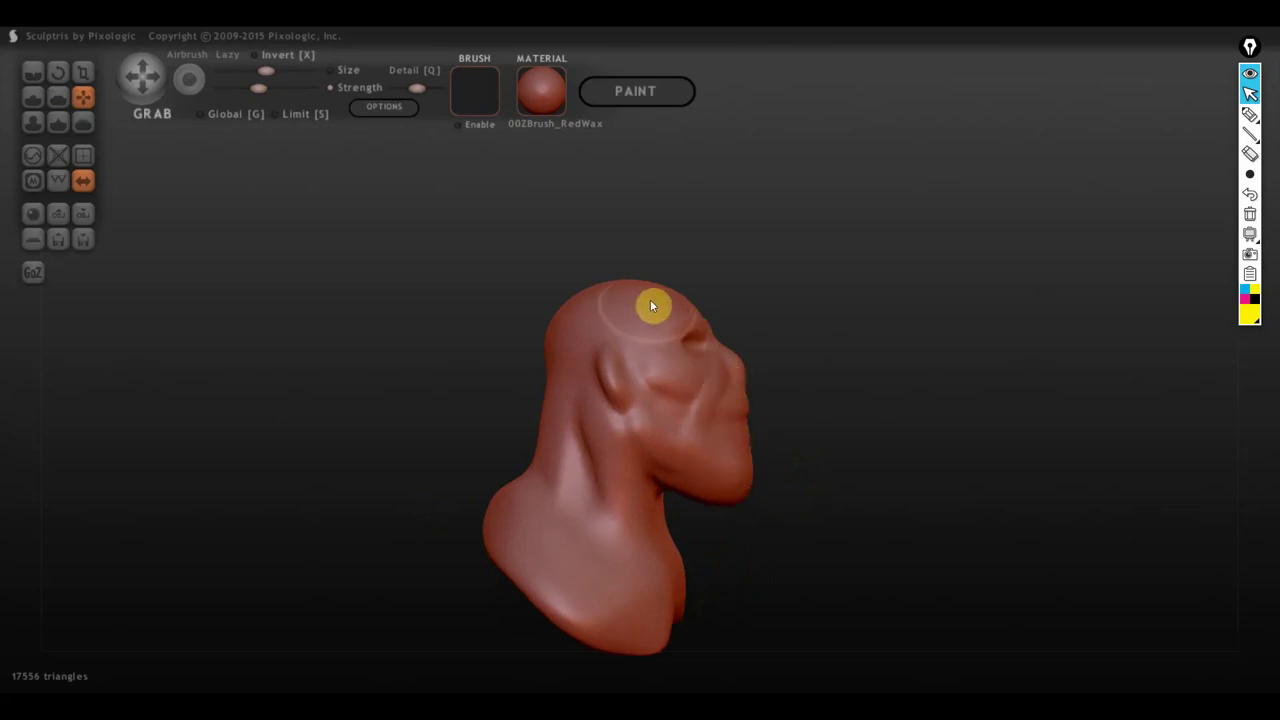
pyautogui.moveTo(650, 300); pyautogui.dragTo(658, 294)
pyautogui.scroll(-2, 550, 350)
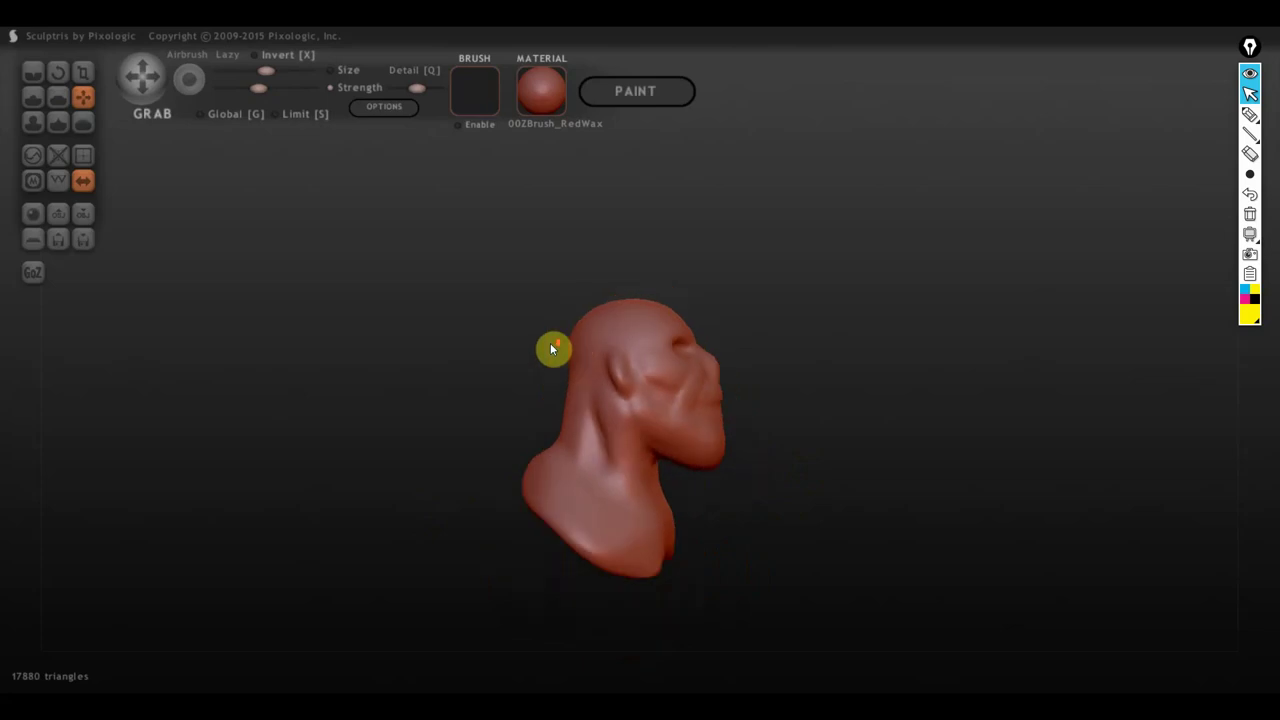
pyautogui.moveTo(586, 376)
pyautogui.mouseDown(button='right')
pyautogui.moveTo(634, 334)
pyautogui.moveTo(563, 366)
pyautogui.mouseUp(button='right')
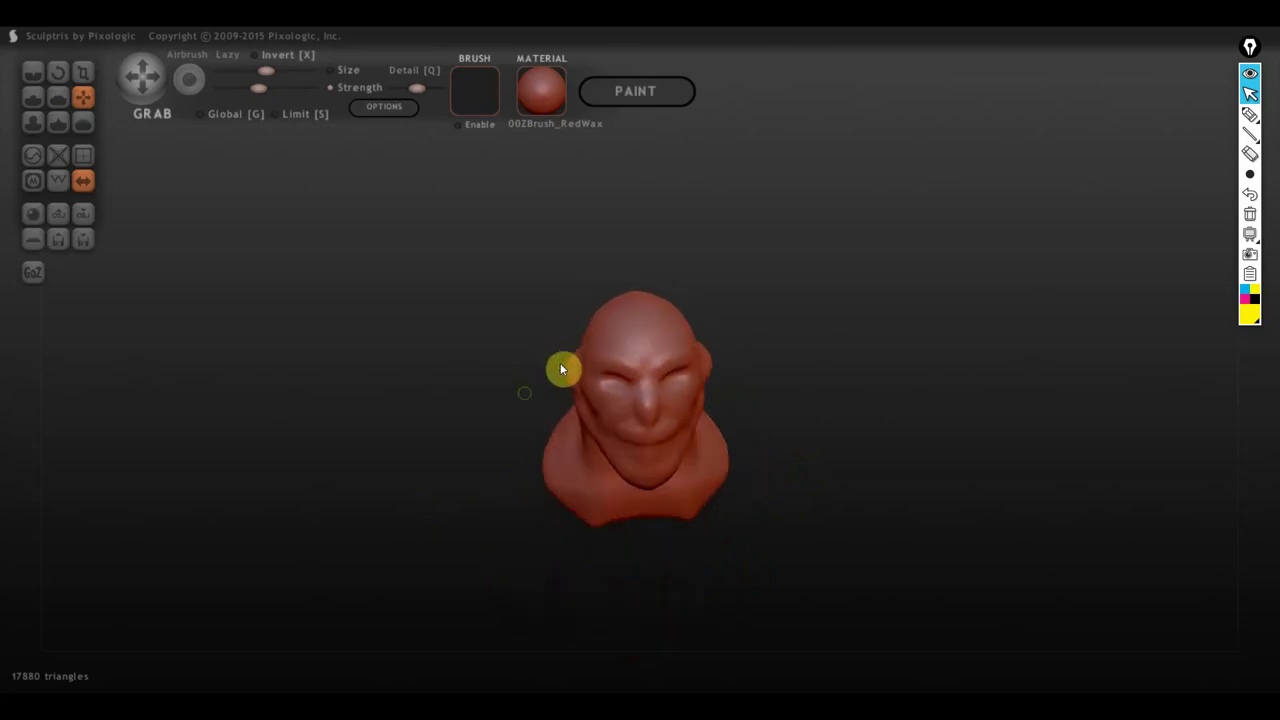
pyautogui.moveTo(579, 353)
pyautogui.mouseDown()
pyautogui.moveTo(574, 380)
pyautogui.moveTo(587, 388)
pyautogui.mouseUp()
pyautogui.hotkey('ctrl', 'z')
pyautogui.scroll(2, 605, 378)
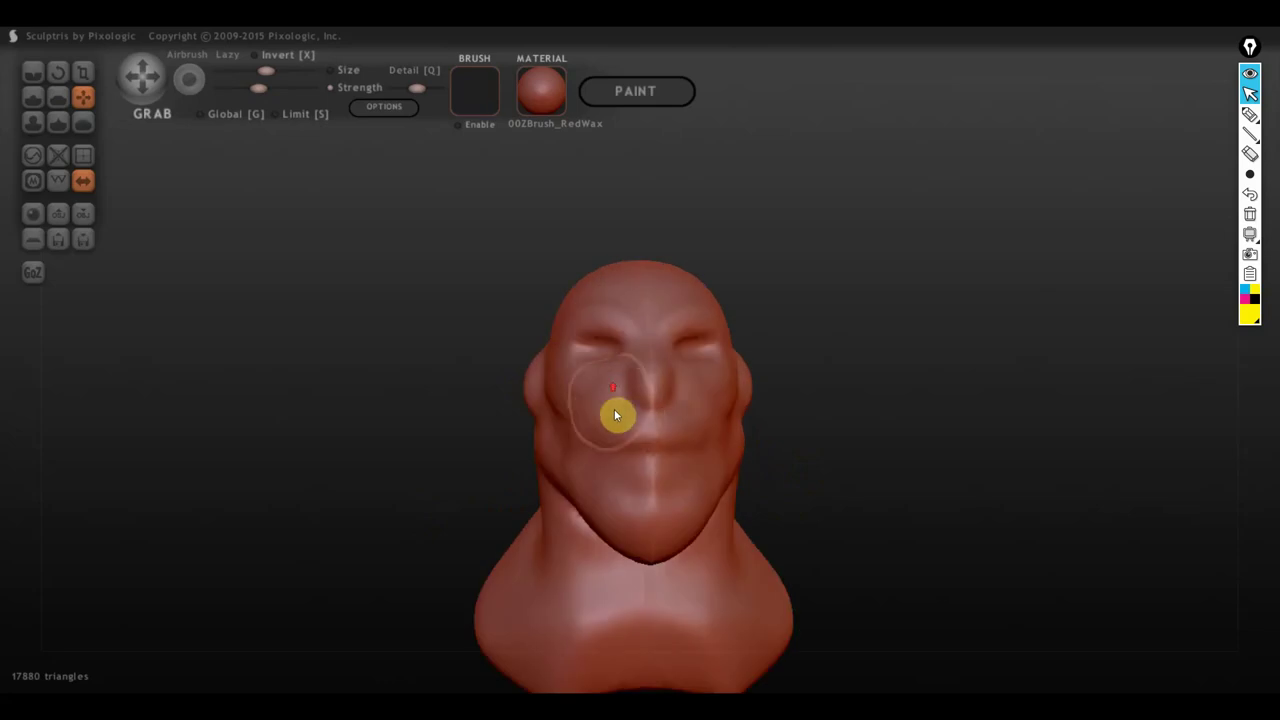
# Step: Pull the neck and the surface below the jaw into shape from the side
pyautogui.moveTo(719, 428)
pyautogui.mouseDown(button='right')
pyautogui.moveTo(648, 440)
pyautogui.moveTo(893, 426)
pyautogui.mouseUp(button='right')
pyautogui.scroll(-2, 661, 540)
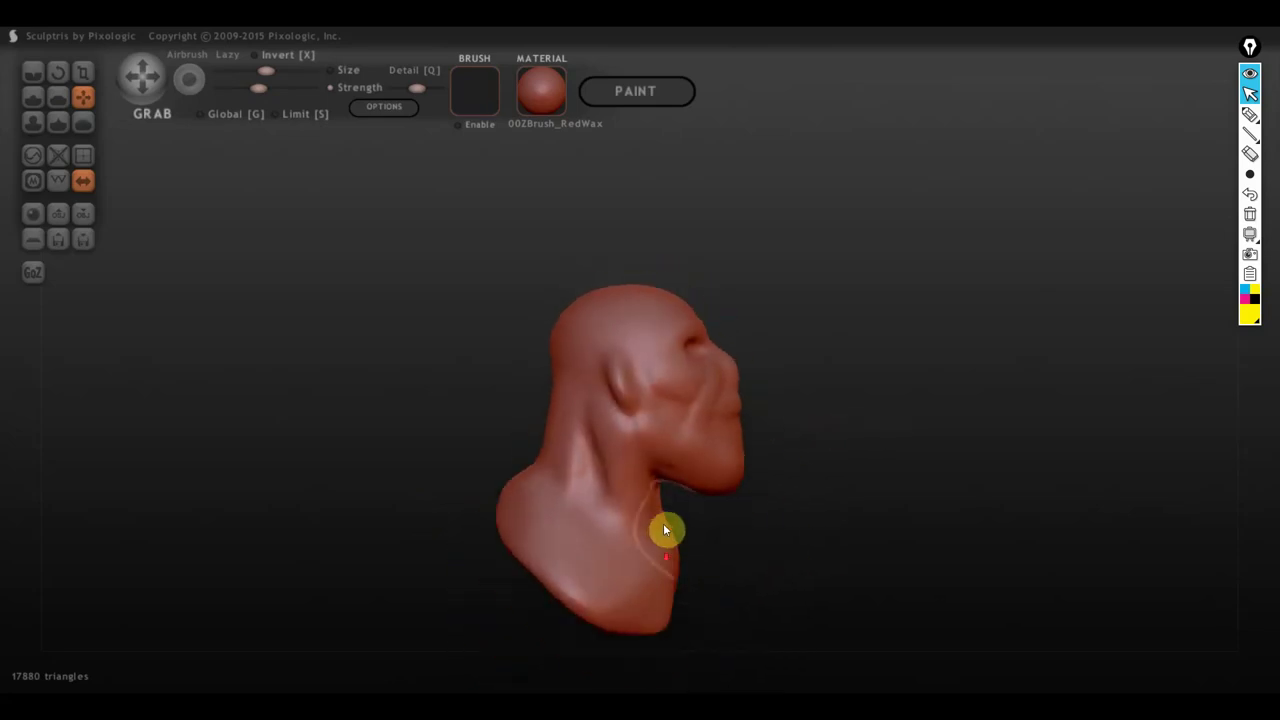
pyautogui.moveTo(650, 524); pyautogui.dragTo(630, 514)
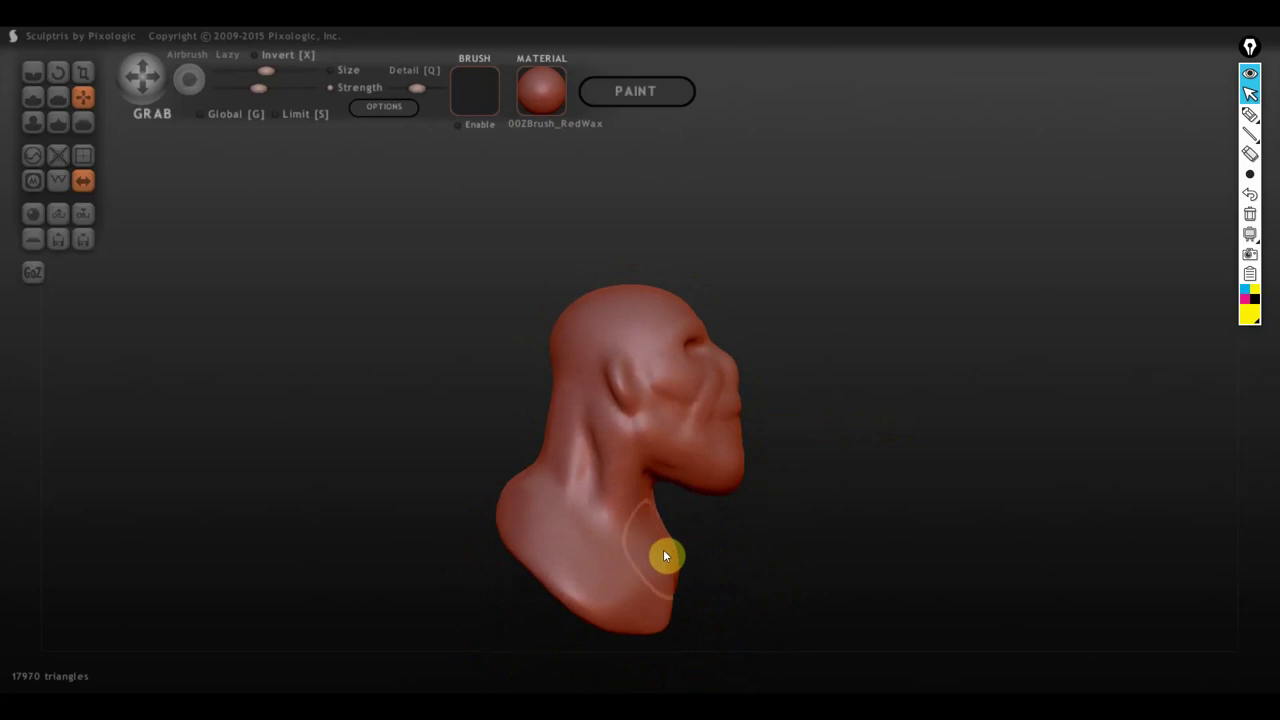
pyautogui.moveTo(671, 559); pyautogui.dragTo(660, 560)
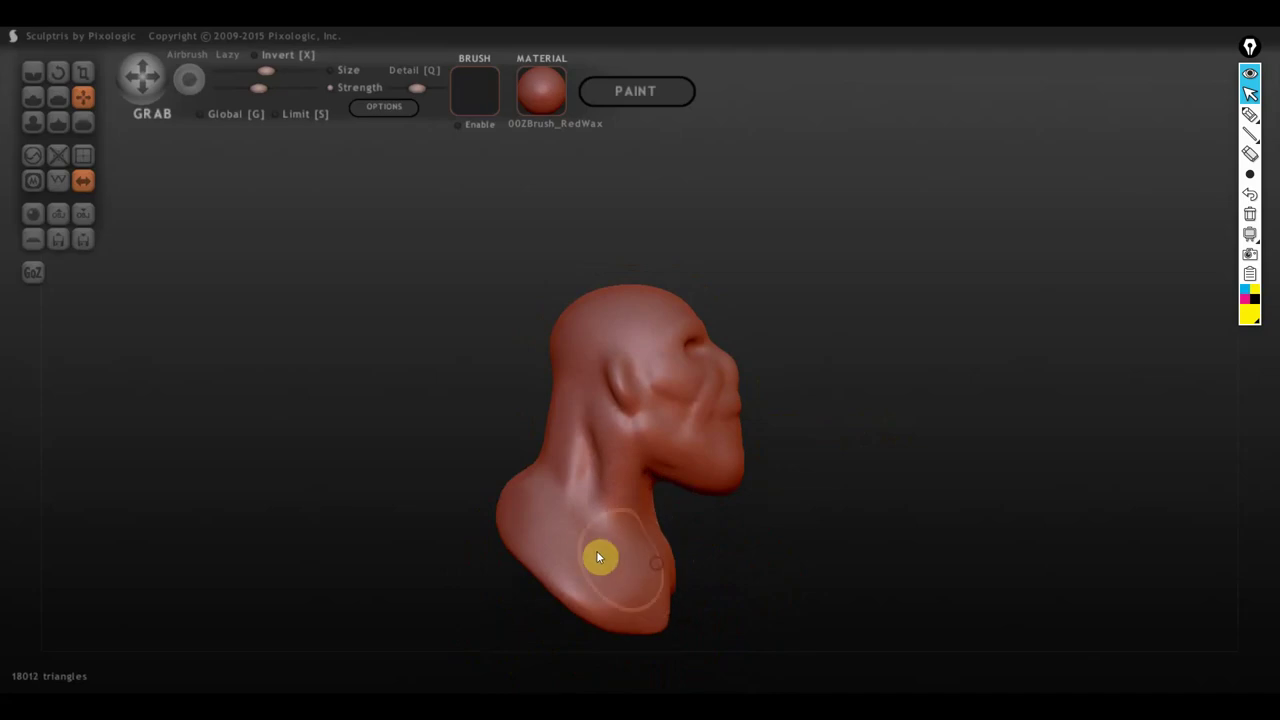
pyautogui.moveTo(597, 557); pyautogui.dragTo(463, 560, button='right')
# Step: With the Draw brush and Clay, add volume to the neck, shoulders and back
pyautogui.click(33, 96)
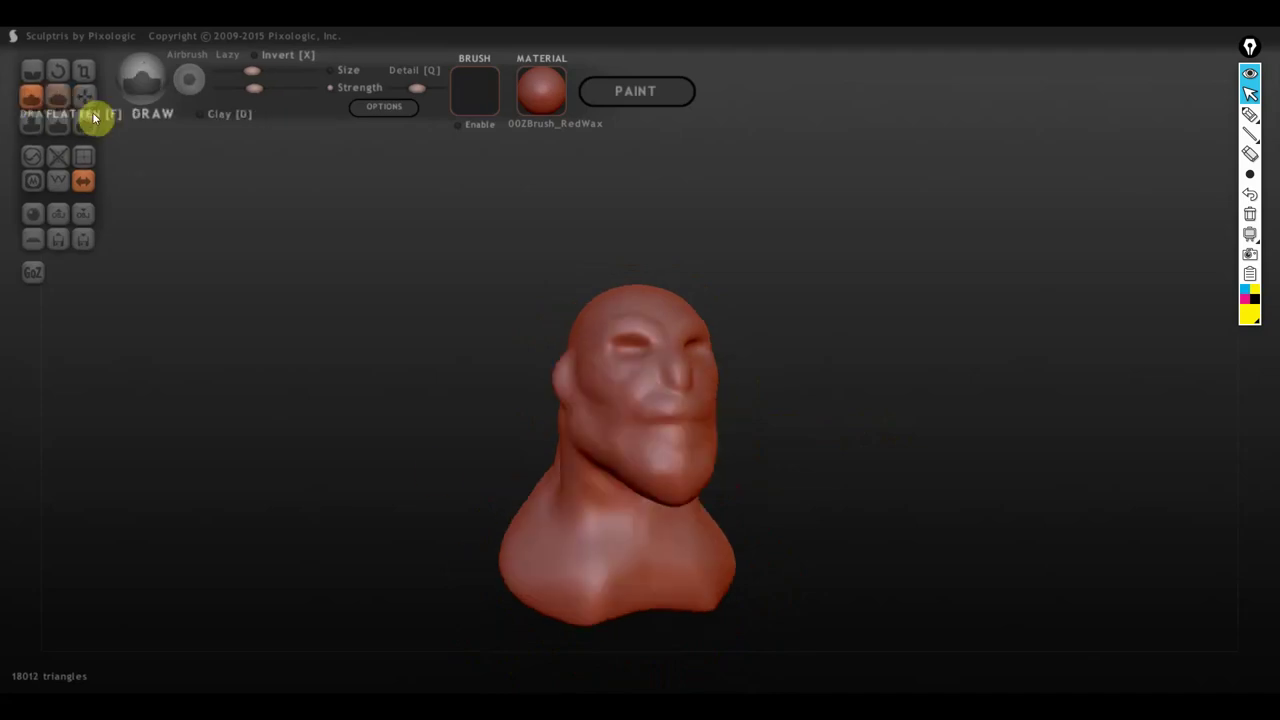
pyautogui.moveTo(290, 280); pyautogui.dragTo(500, 482)
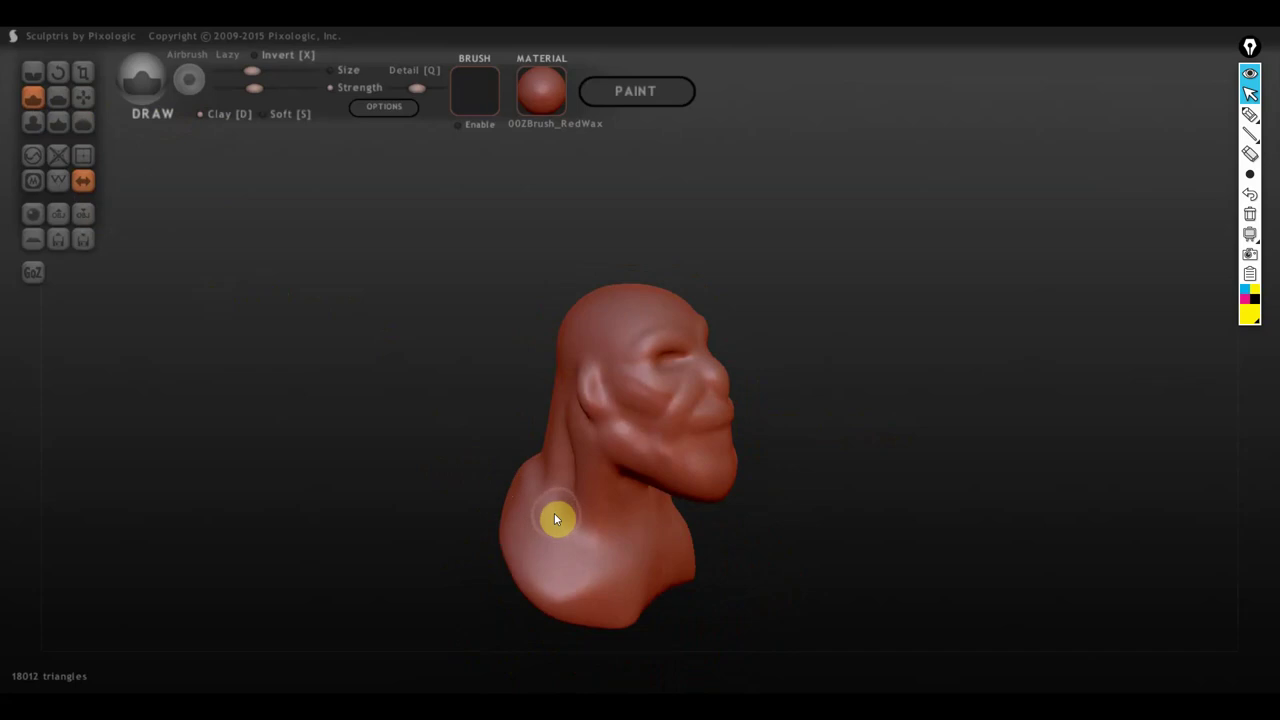
pyautogui.moveTo(554, 518)
pyautogui.mouseDown()
pyautogui.moveTo(517, 551)
pyautogui.moveTo(527, 529)
pyautogui.mouseUp()
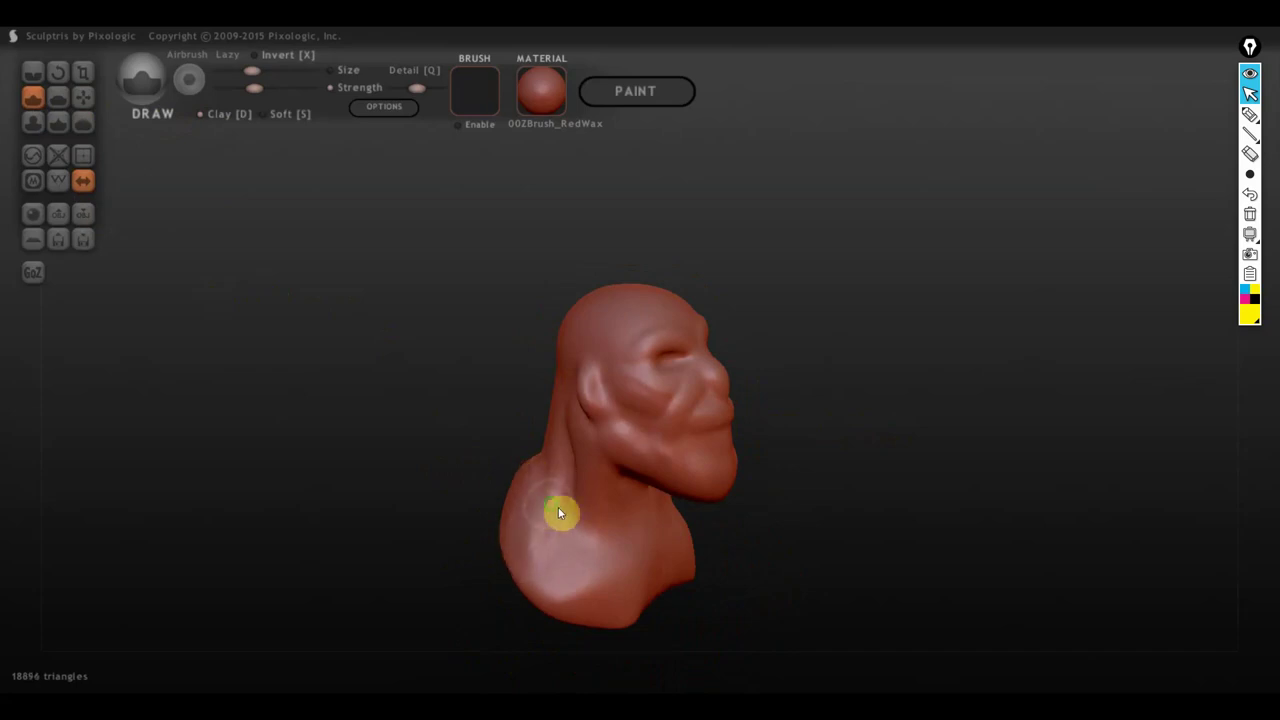
pyautogui.moveTo(558, 513); pyautogui.dragTo(760, 528, button='right')
pyautogui.moveTo(760, 528)
pyautogui.mouseDown()
pyautogui.moveTo(586, 537)
pyautogui.moveTo(517, 568)
pyautogui.moveTo(629, 431)
pyautogui.moveTo(585, 530)
pyautogui.moveTo(628, 423)
pyautogui.moveTo(634, 449)
pyautogui.moveTo(591, 517)
pyautogui.mouseUp()
pyautogui.moveTo(591, 517)
pyautogui.mouseDown(button='right')
pyautogui.moveTo(712, 518)
pyautogui.moveTo(777, 491)
pyautogui.moveTo(714, 446)
pyautogui.mouseUp(button='right')
pyautogui.moveTo(714, 446); pyautogui.dragTo(593, 612)
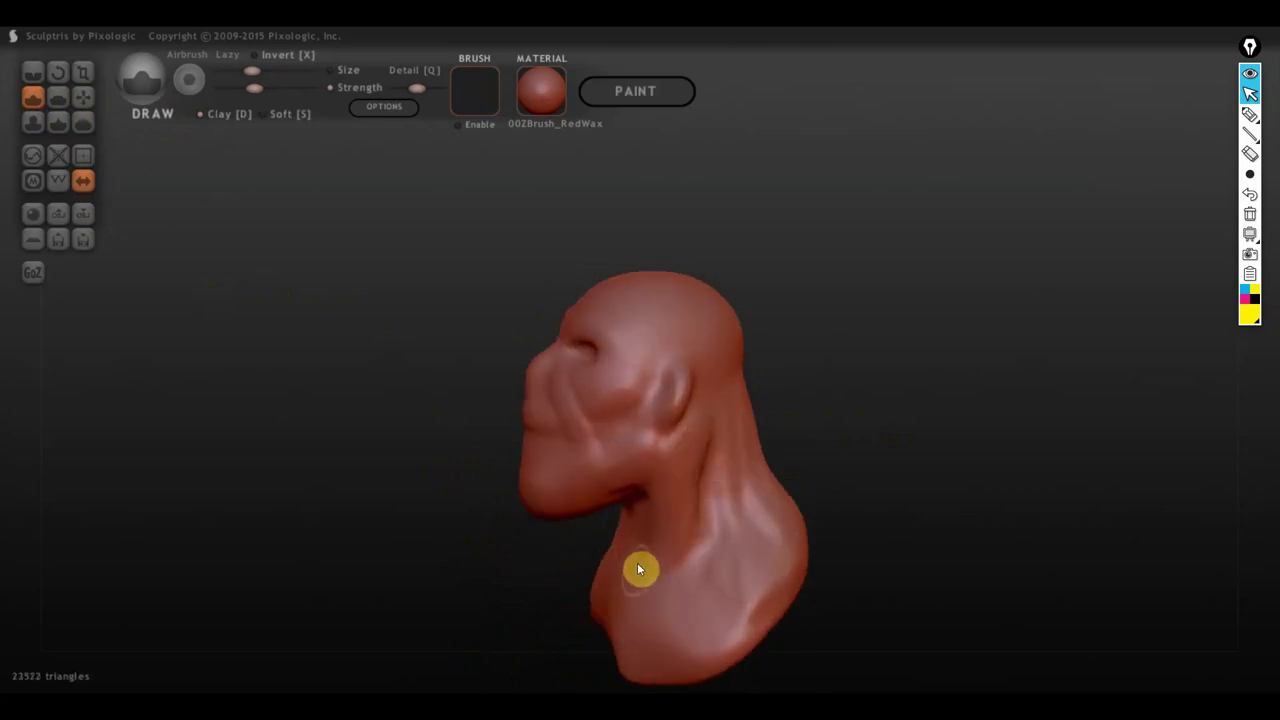
pyautogui.moveTo(647, 566); pyautogui.dragTo(651, 558)
# Step: Build up the neck under the jaw and add volume to the chin
pyautogui.moveTo(651, 558); pyautogui.dragTo(787, 537, button='right')
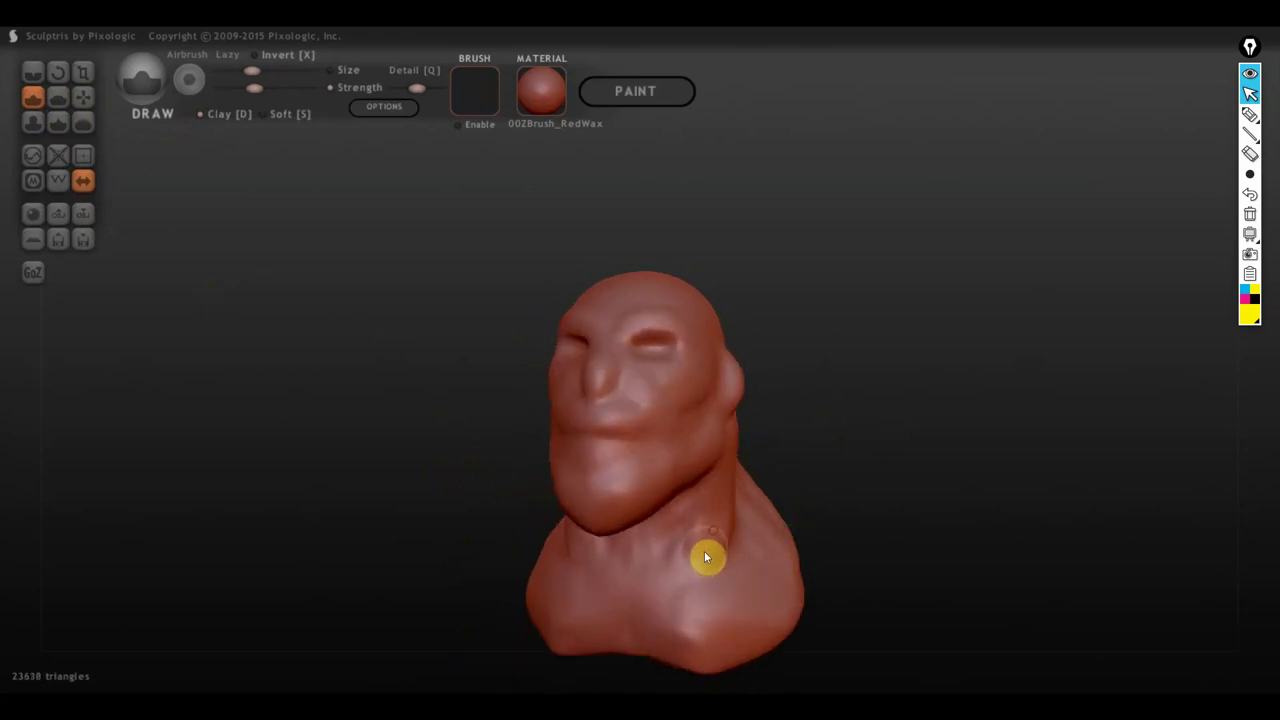
pyautogui.moveTo(704, 557); pyautogui.dragTo(771, 496, button='right')
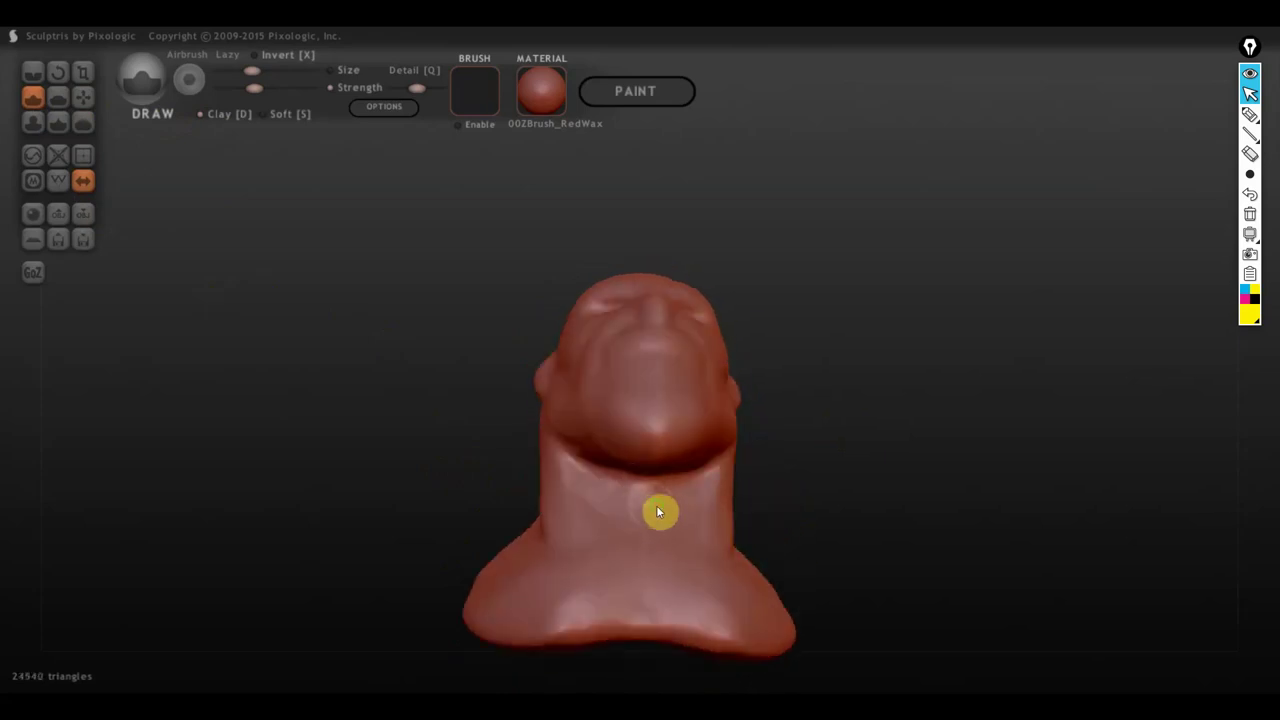
pyautogui.moveTo(656, 512); pyautogui.dragTo(776, 502, button='right')
pyautogui.moveTo(662, 469); pyautogui.dragTo(667, 487)
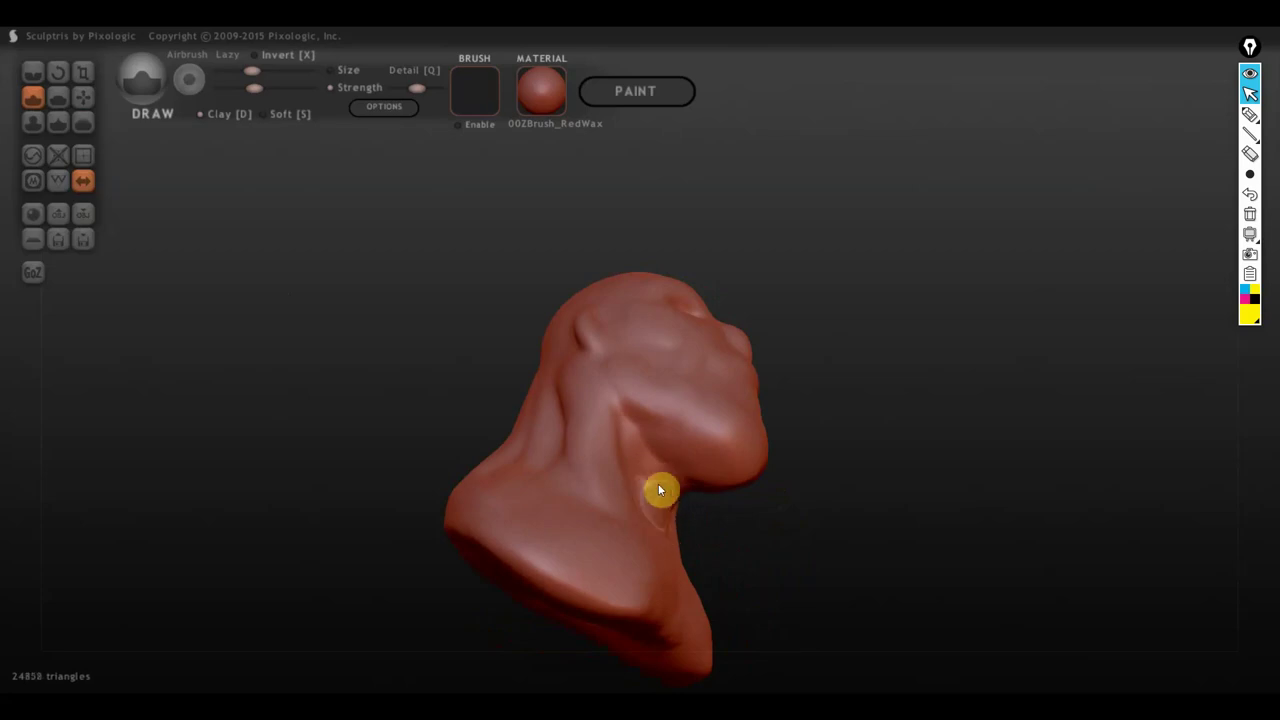
pyautogui.moveTo(659, 490); pyautogui.dragTo(670, 487)
pyautogui.moveTo(672, 480)
pyautogui.mouseDown(button='right')
pyautogui.moveTo(743, 557)
pyautogui.moveTo(746, 580)
pyautogui.moveTo(537, 537)
pyautogui.moveTo(551, 523)
pyautogui.moveTo(754, 491)
pyautogui.moveTo(722, 462)
pyautogui.mouseUp(button='right')
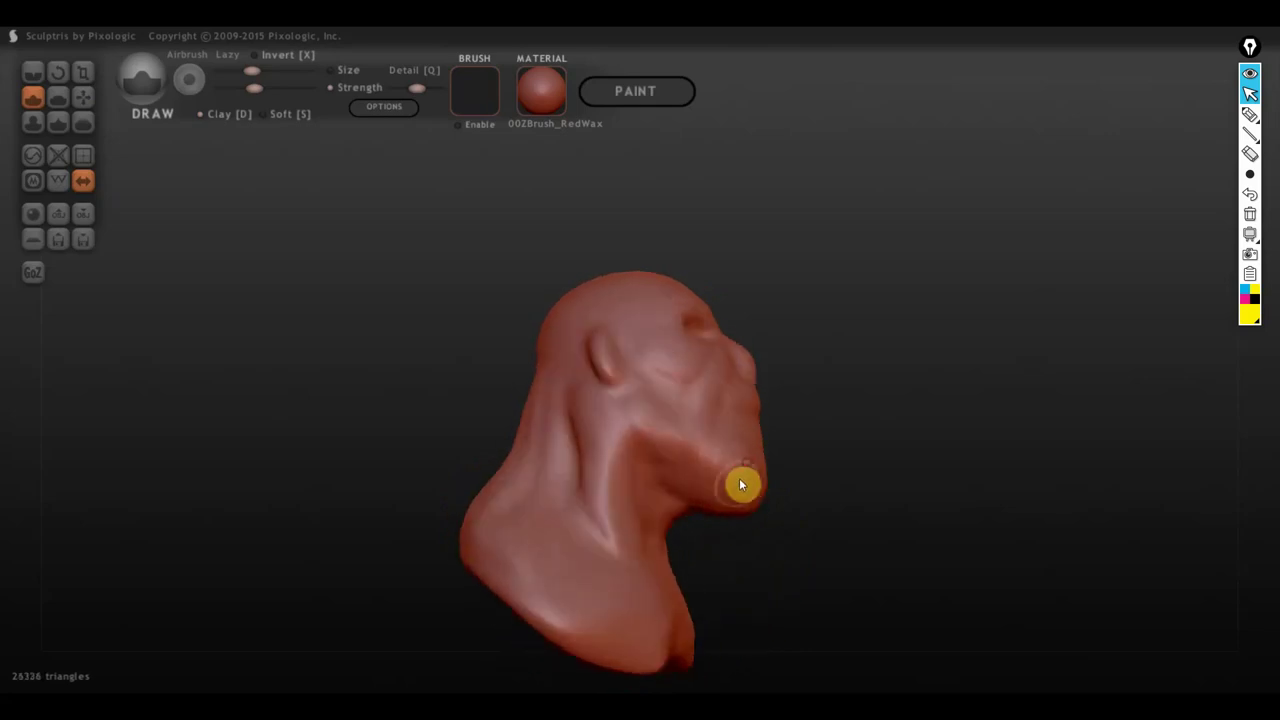
pyautogui.moveTo(739, 485); pyautogui.dragTo(717, 500)
pyautogui.moveTo(717, 500)
pyautogui.mouseDown(button='right')
pyautogui.moveTo(653, 502)
pyautogui.moveTo(670, 496)
pyautogui.mouseUp(button='right')
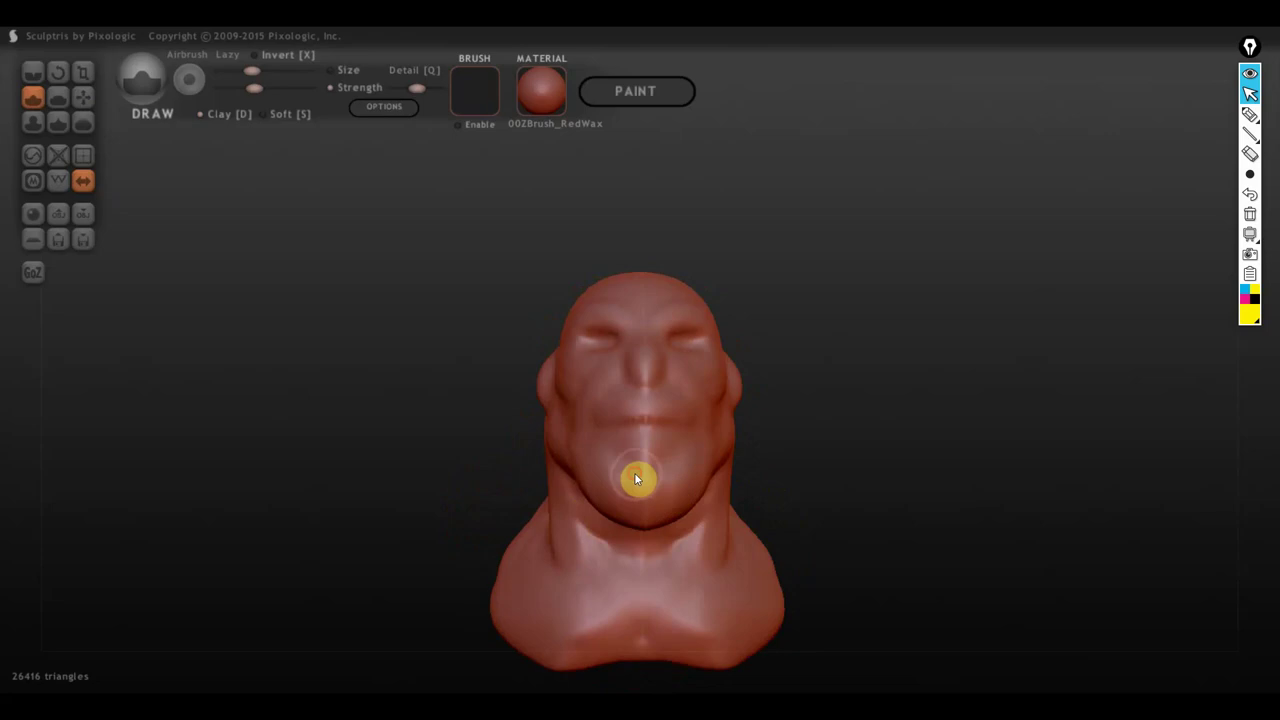
pyautogui.moveTo(635, 474); pyautogui.dragTo(668, 486)
pyautogui.moveTo(668, 486)
pyautogui.mouseDown(button='right')
pyautogui.moveTo(651, 451)
pyautogui.moveTo(677, 431)
pyautogui.mouseUp(button='right')
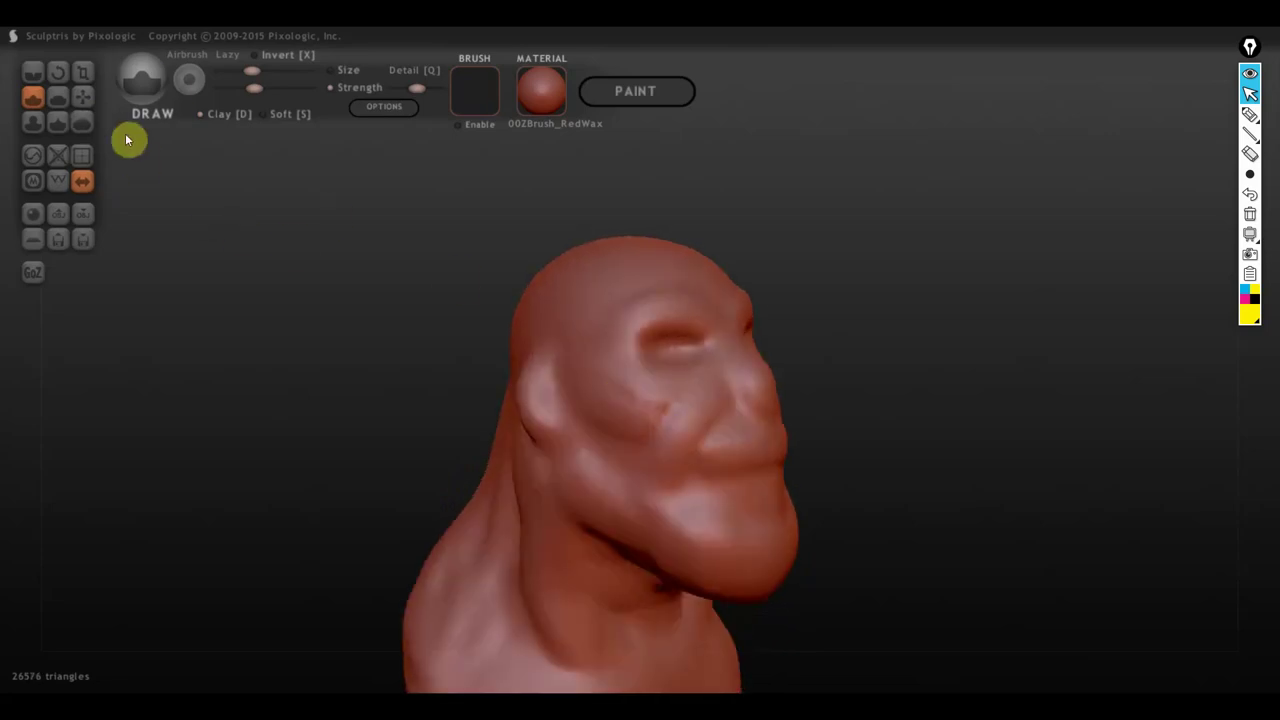
# Step: With Clay turned off, build the nose outward and add form to the mouth area
pyautogui.click(200, 114)
pyautogui.moveTo(800, 414)
pyautogui.mouseDown(button='right')
pyautogui.moveTo(755, 418)
pyautogui.moveTo(674, 386)
pyautogui.moveTo(690, 390)
pyautogui.mouseUp(button='right')
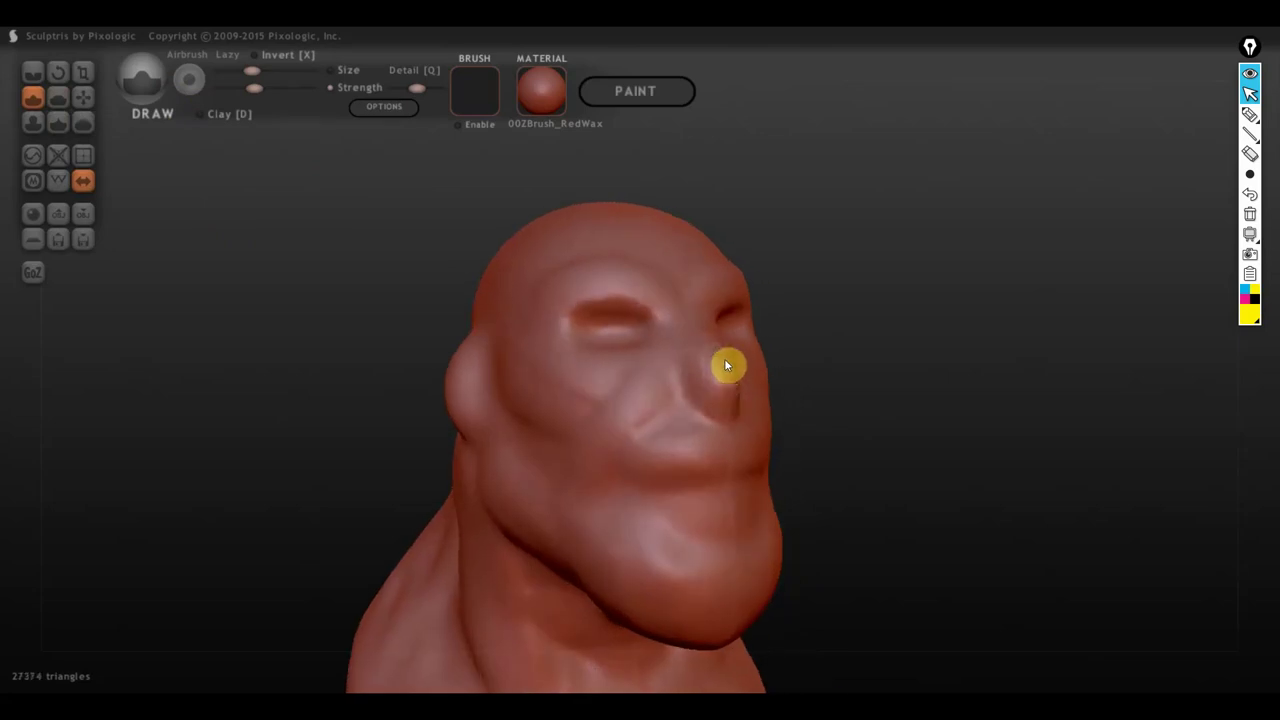
pyautogui.moveTo(727, 366)
pyautogui.mouseDown()
pyautogui.moveTo(674, 391)
pyautogui.moveTo(669, 381)
pyautogui.mouseUp()
pyautogui.moveTo(686, 392); pyautogui.dragTo(648, 408, button='right')
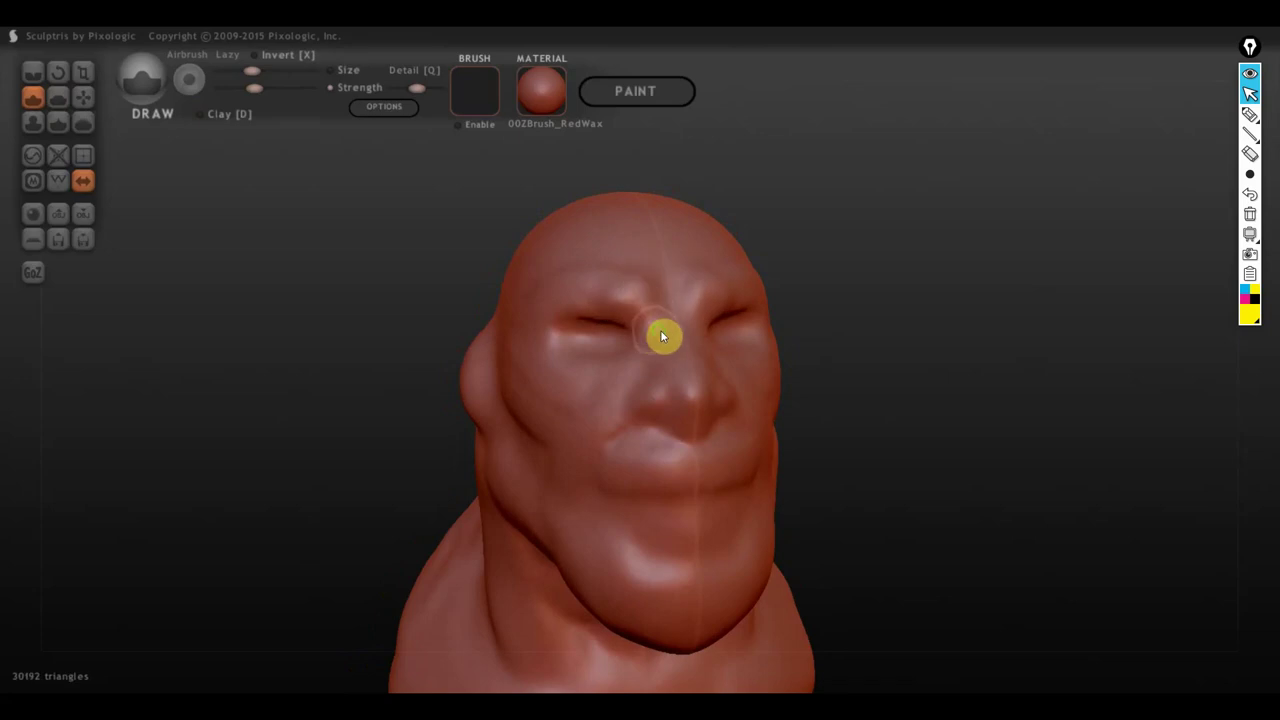
pyautogui.moveTo(660, 336)
pyautogui.mouseDown(button='right')
pyautogui.moveTo(743, 346)
pyautogui.moveTo(726, 346)
pyautogui.moveTo(694, 417)
pyautogui.moveTo(586, 423)
pyautogui.moveTo(563, 409)
pyautogui.mouseUp(button='right')
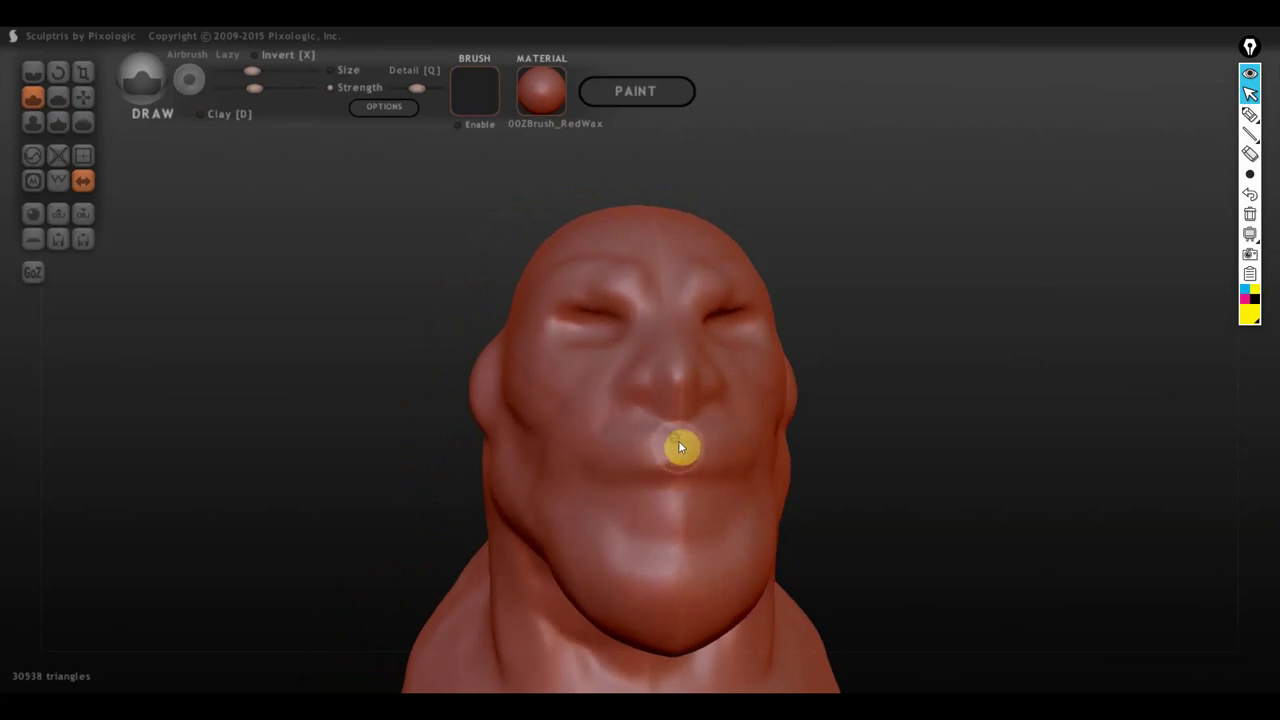
pyautogui.moveTo(680, 446); pyautogui.dragTo(683, 474)
pyautogui.moveTo(683, 474)
pyautogui.mouseDown(button='right')
pyautogui.moveTo(674, 489)
pyautogui.moveTo(780, 497)
pyautogui.moveTo(711, 460)
pyautogui.mouseUp(button='right')
# Step: With the Crease brush, carve the nose side, the nasolabial folds and the upper lip line
pyautogui.click(33, 72)
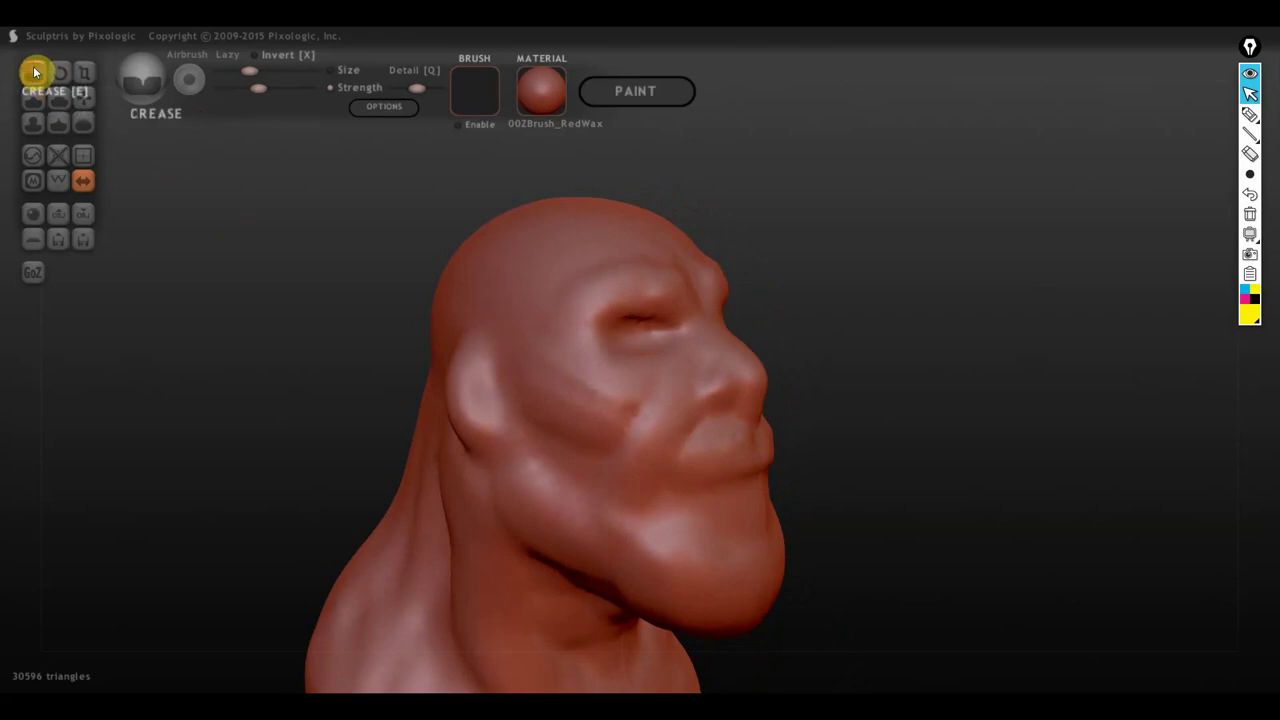
pyautogui.moveTo(552, 340)
pyautogui.mouseDown(button='right')
pyautogui.moveTo(657, 406)
pyautogui.moveTo(750, 405)
pyautogui.mouseUp(button='right')
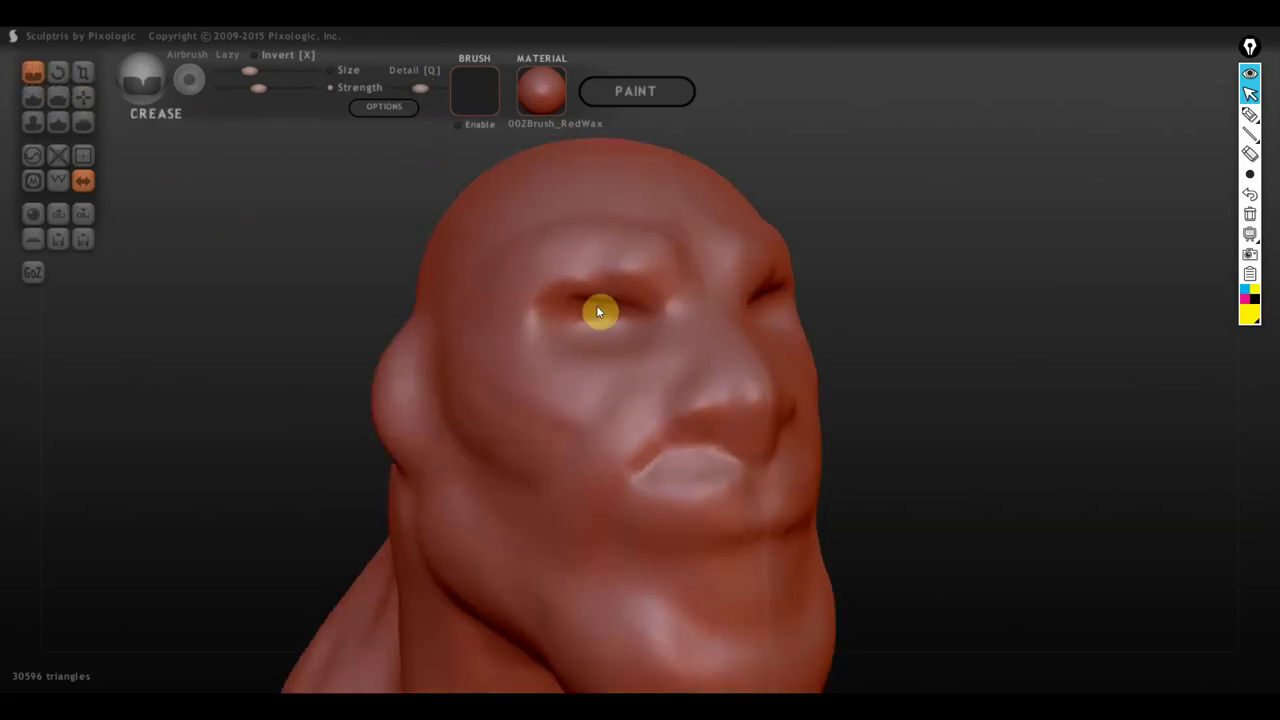
pyautogui.moveTo(689, 386)
pyautogui.mouseDown()
pyautogui.moveTo(666, 418)
pyautogui.moveTo(711, 447)
pyautogui.moveTo(771, 455)
pyautogui.moveTo(676, 450)
pyautogui.mouseUp()
pyautogui.moveTo(676, 450); pyautogui.dragTo(688, 444, button='right')
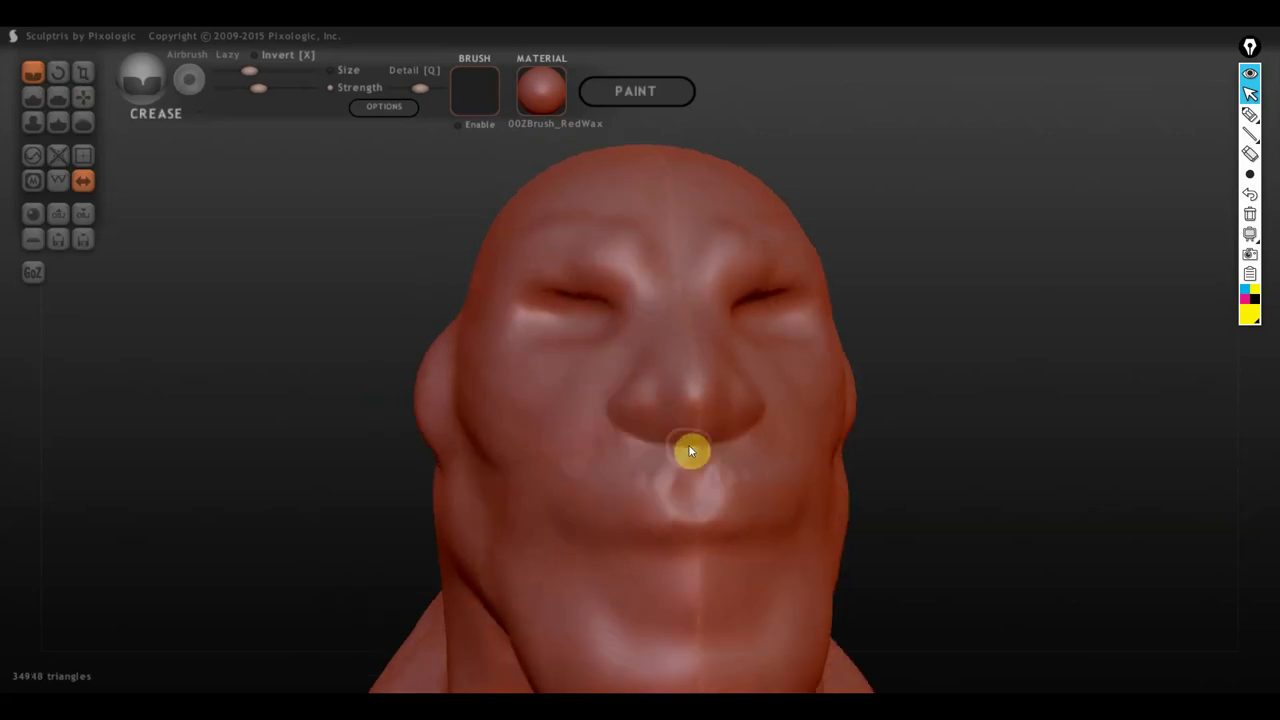
pyautogui.moveTo(688, 444)
pyautogui.mouseDown()
pyautogui.moveTo(648, 433)
pyautogui.moveTo(694, 453)
pyautogui.moveTo(618, 433)
pyautogui.moveTo(689, 444)
pyautogui.mouseUp()
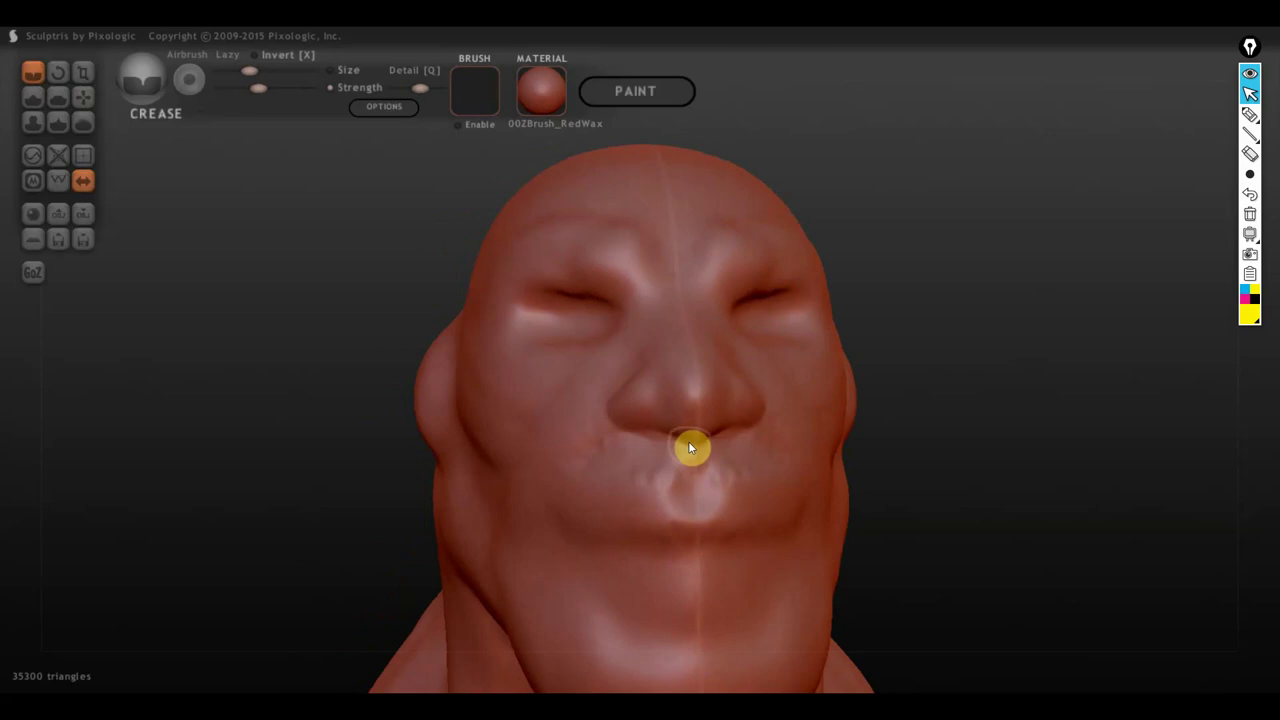
pyautogui.moveTo(647, 440); pyautogui.dragTo(734, 397, button='right')
pyautogui.moveTo(734, 397)
pyautogui.mouseDown()
pyautogui.moveTo(700, 437)
pyautogui.moveTo(711, 414)
pyautogui.moveTo(700, 324)
pyautogui.moveTo(731, 386)
pyautogui.moveTo(669, 346)
pyautogui.moveTo(707, 404)
pyautogui.mouseUp()
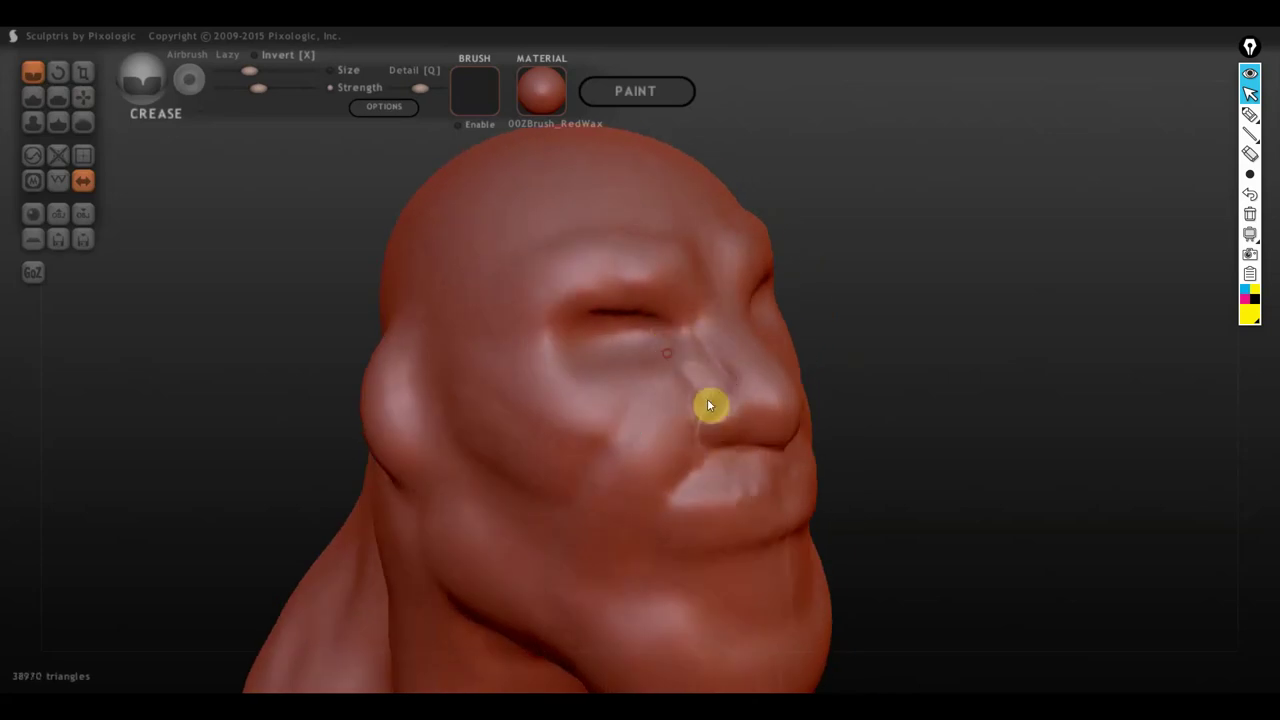
pyautogui.moveTo(694, 380); pyautogui.dragTo(591, 391, button='right')
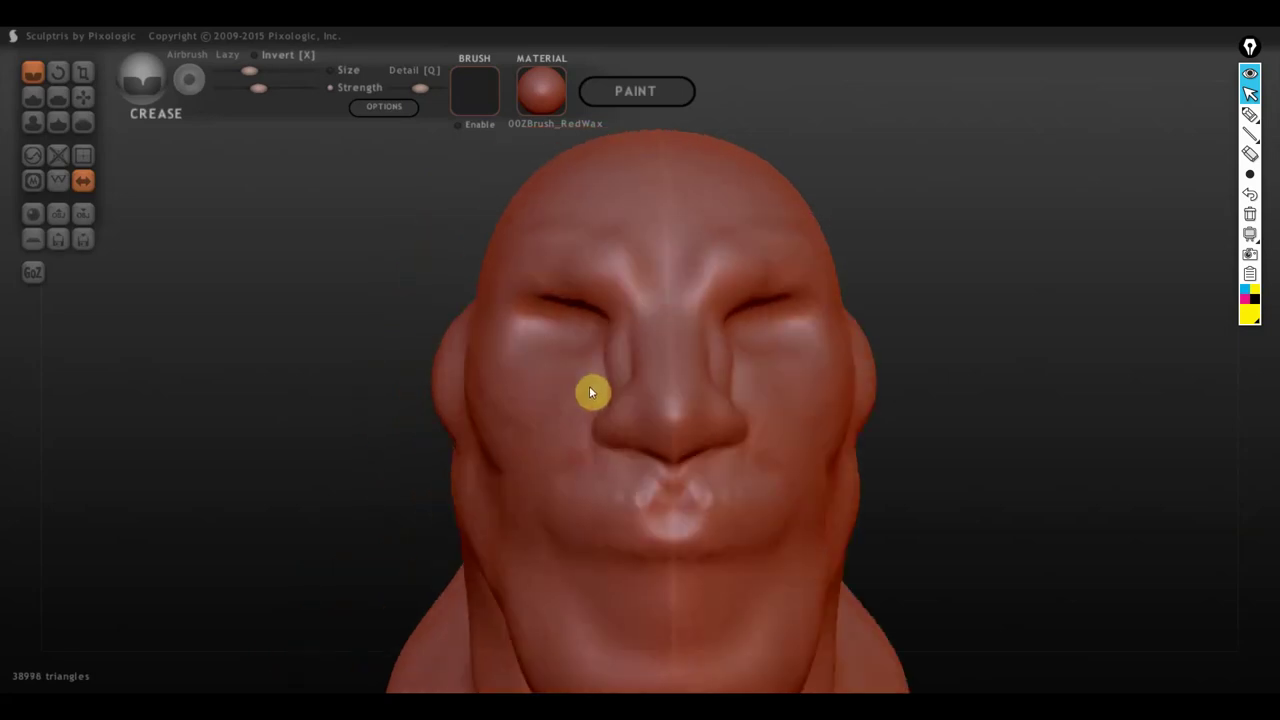
# Step: With Grab, shape the nose bridge and drag the nose tip down and forward toward the upper lip
pyautogui.click(83, 96)
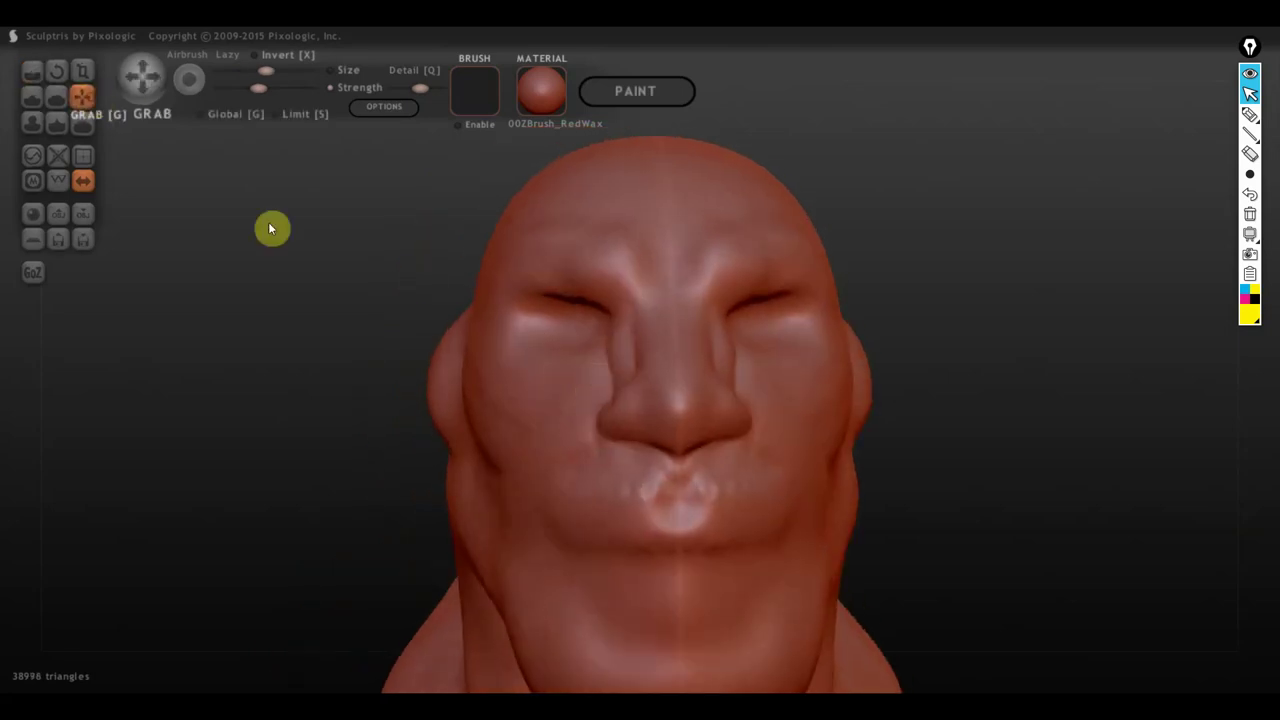
pyautogui.scroll(2, 588, 362)
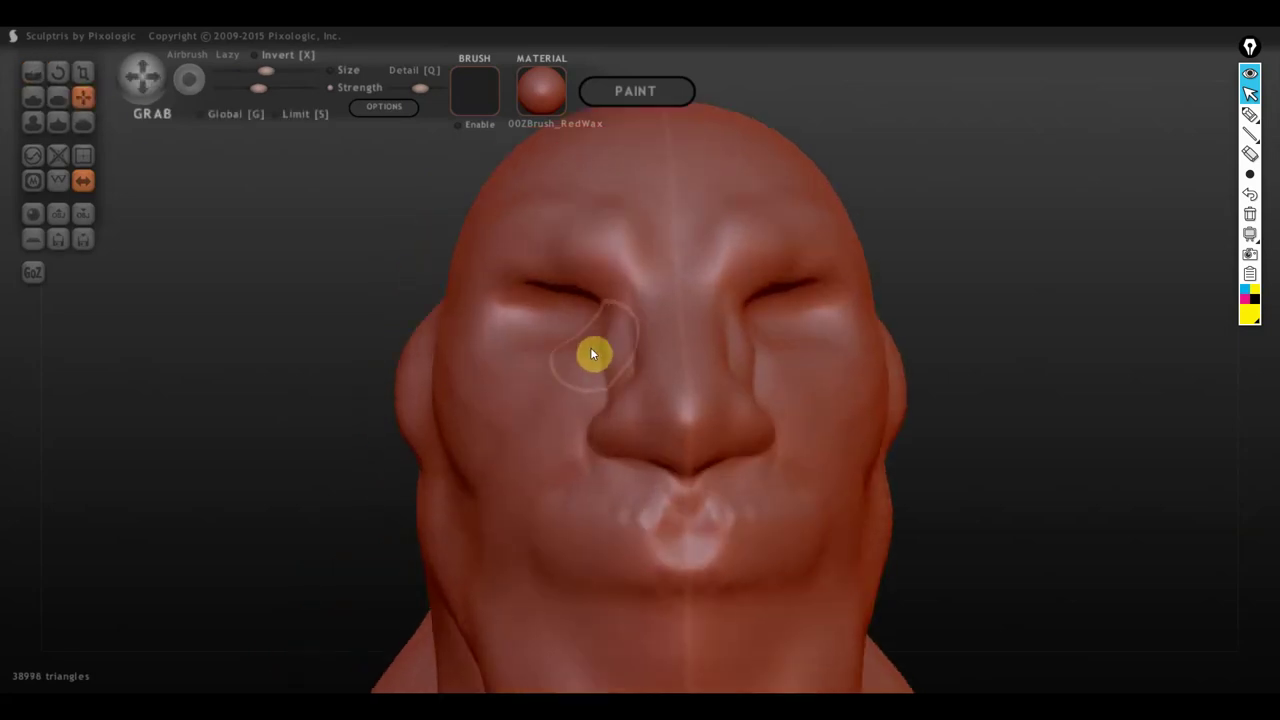
pyautogui.moveTo(584, 356); pyautogui.dragTo(613, 371)
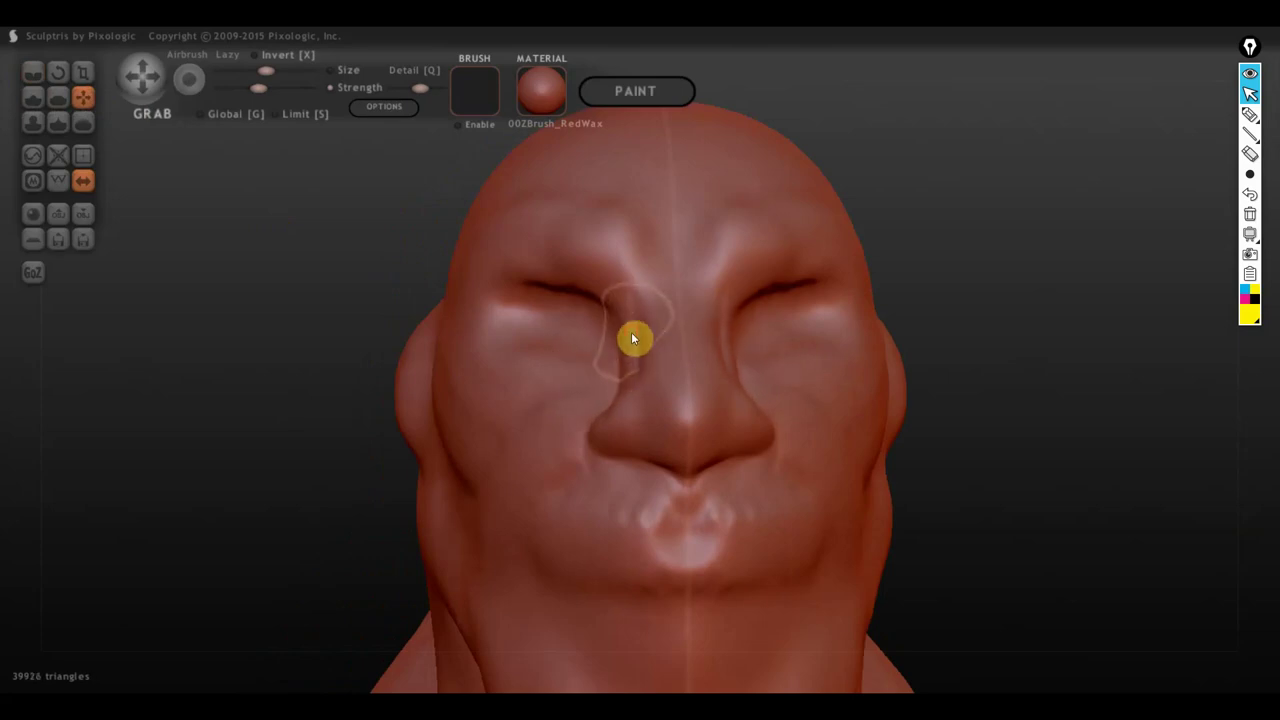
pyautogui.moveTo(634, 337)
pyautogui.mouseDown()
pyautogui.moveTo(660, 346)
pyautogui.moveTo(628, 371)
pyautogui.moveTo(628, 328)
pyautogui.moveTo(658, 331)
pyautogui.mouseUp()
pyautogui.moveTo(689, 383); pyautogui.dragTo(780, 377, button='right')
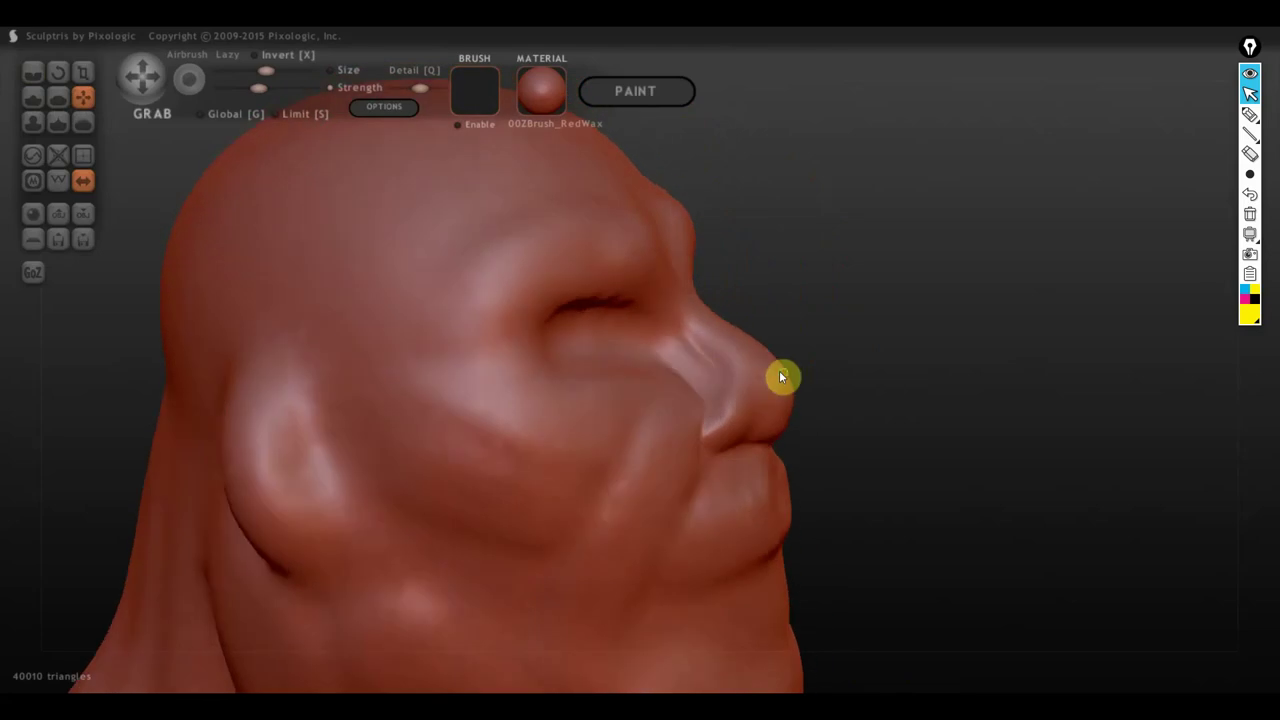
pyautogui.moveTo(719, 325); pyautogui.dragTo(776, 370)
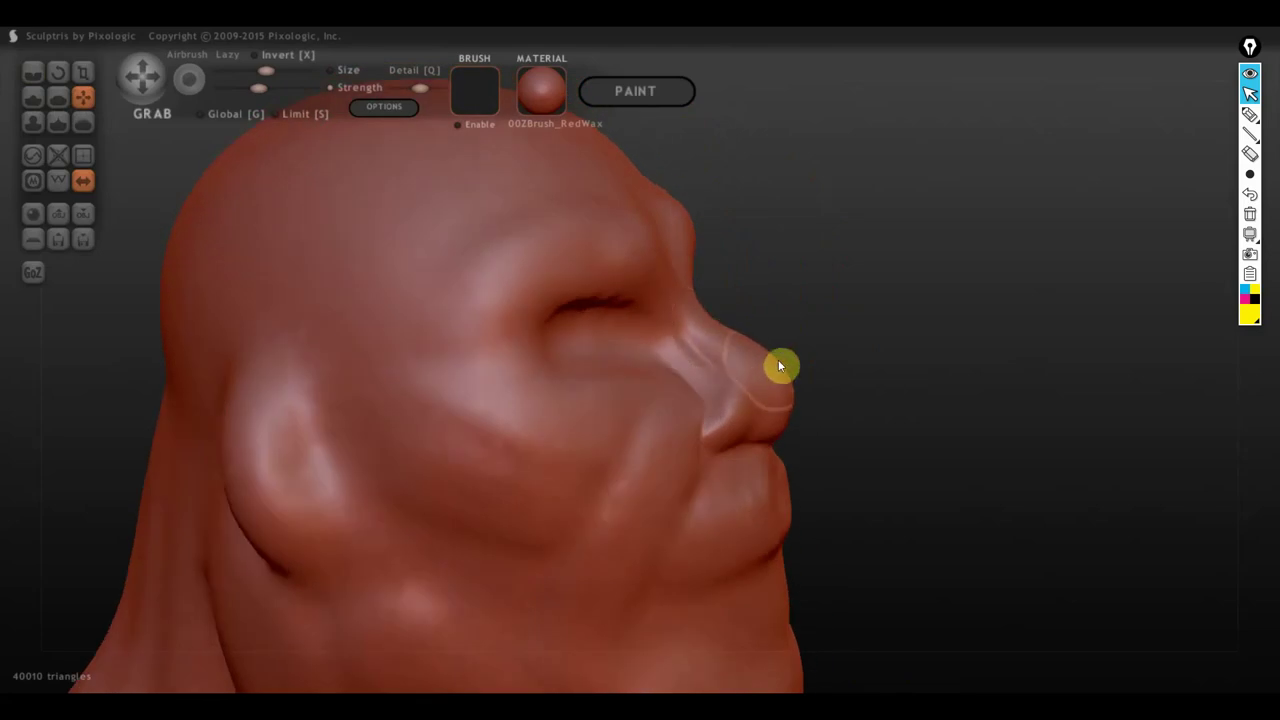
pyautogui.moveTo(764, 366)
pyautogui.mouseDown()
pyautogui.moveTo(793, 418)
pyautogui.moveTo(782, 430)
pyautogui.moveTo(771, 417)
pyautogui.moveTo(786, 409)
pyautogui.moveTo(774, 437)
pyautogui.moveTo(760, 429)
pyautogui.mouseUp()
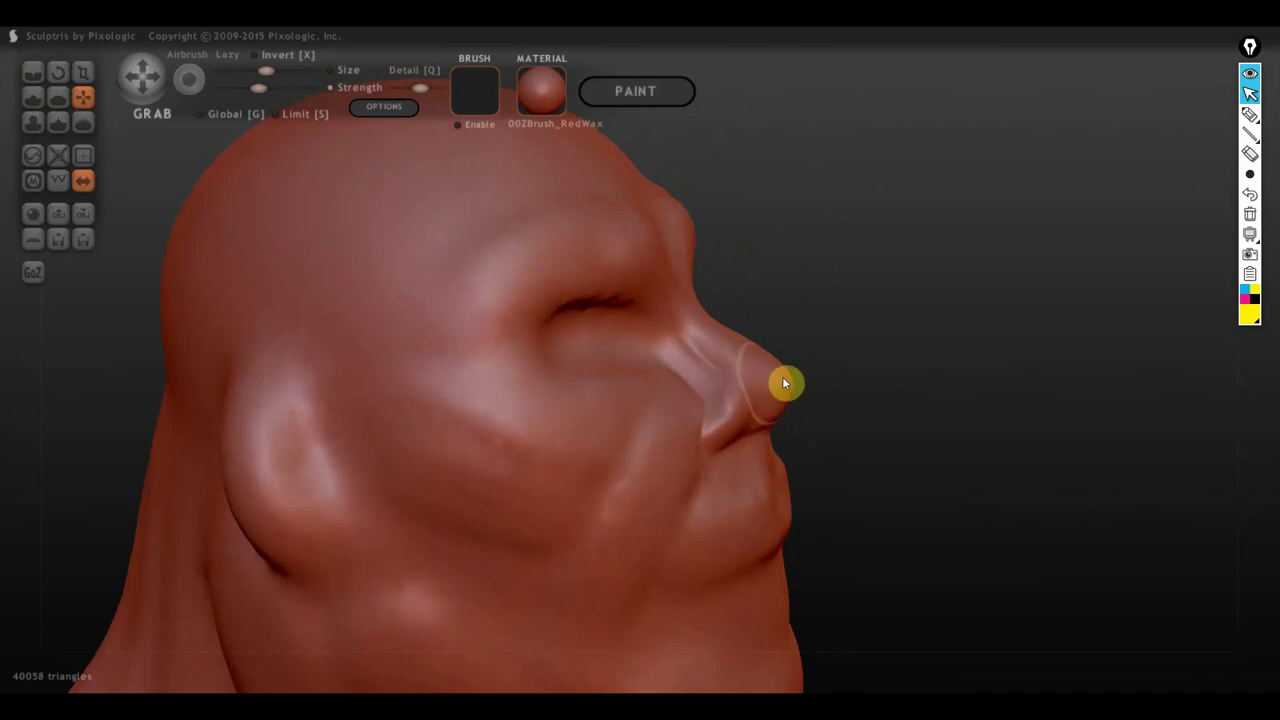
# Step: Reshape the nose underside and pull a new fold into the cheek below the eye
pyautogui.moveTo(773, 378)
pyautogui.mouseDown()
pyautogui.moveTo(686, 434)
pyautogui.moveTo(731, 431)
pyautogui.moveTo(771, 466)
pyautogui.mouseUp()
pyautogui.scroll(3, 740, 440)
pyautogui.moveTo(771, 466)
pyautogui.mouseDown(button='right')
pyautogui.moveTo(609, 454)
pyautogui.moveTo(707, 496)
pyautogui.moveTo(622, 509)
pyautogui.moveTo(646, 509)
pyautogui.moveTo(623, 469)
pyautogui.mouseUp(button='right')
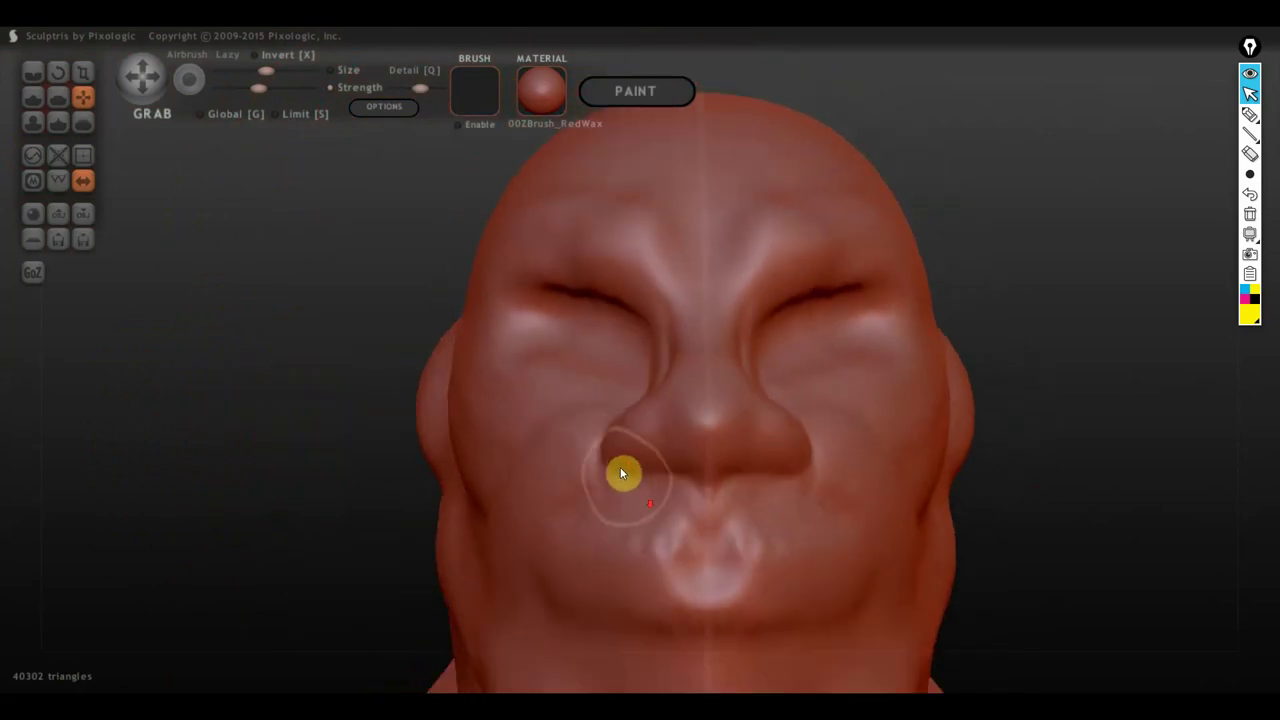
pyautogui.scroll(-2, 607, 441)
pyautogui.scroll(-1, 628, 426)
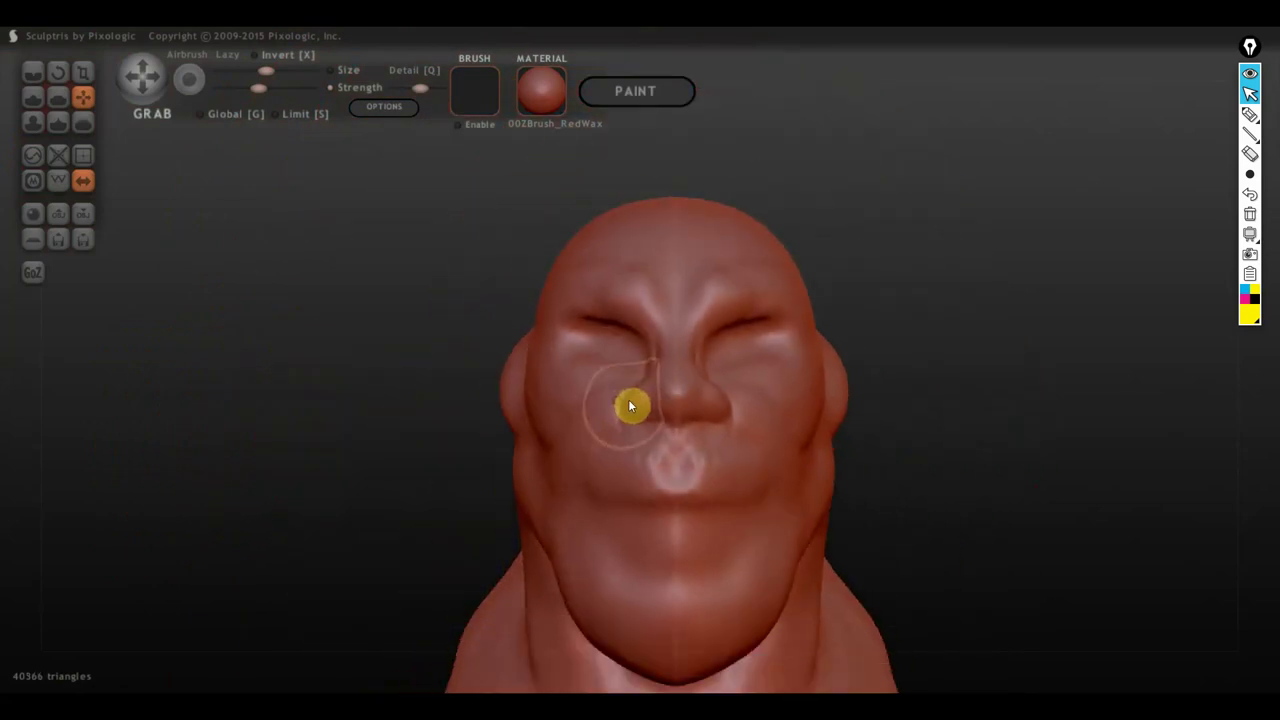
pyautogui.moveTo(626, 409)
pyautogui.mouseDown()
pyautogui.moveTo(652, 407)
pyautogui.moveTo(635, 386)
pyautogui.moveTo(655, 378)
pyautogui.mouseUp()
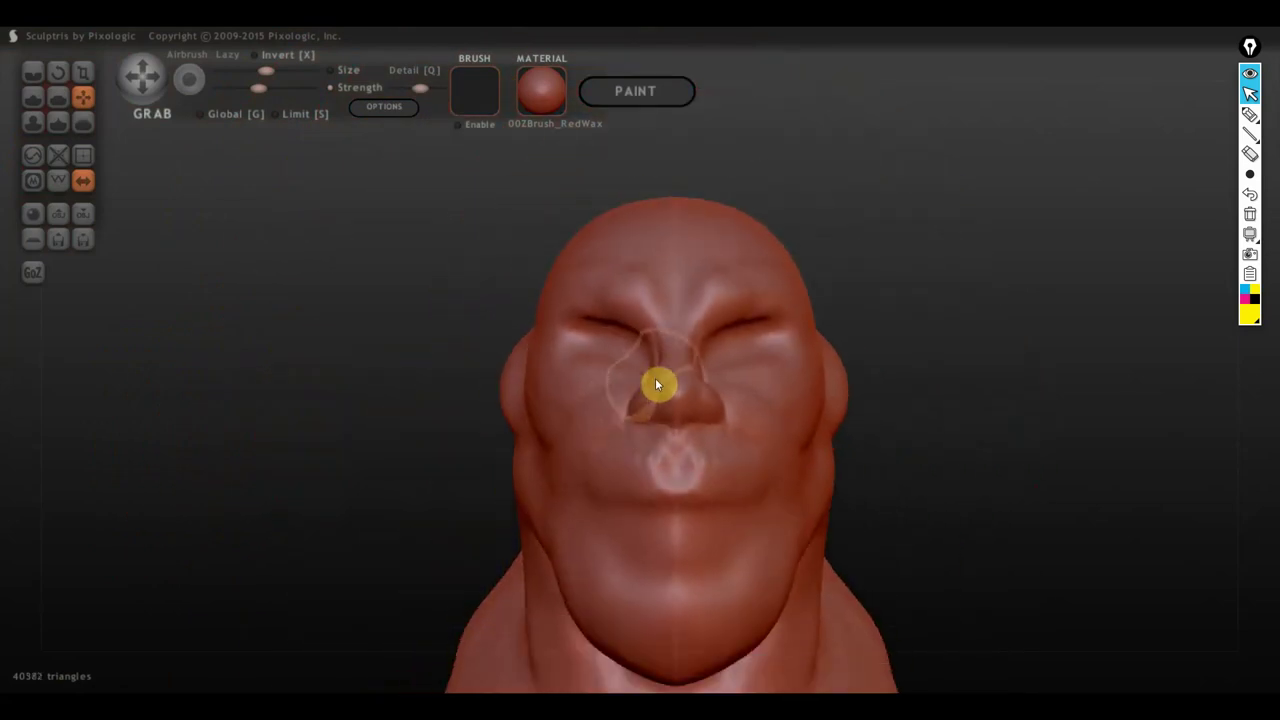
pyautogui.moveTo(677, 497)
pyautogui.mouseDown(button='right')
pyautogui.moveTo(762, 500)
pyautogui.moveTo(706, 390)
pyautogui.moveTo(699, 402)
pyautogui.mouseUp(button='right')
pyautogui.moveTo(697, 396)
pyautogui.mouseDown()
pyautogui.moveTo(708, 374)
pyautogui.moveTo(700, 383)
pyautogui.mouseUp()
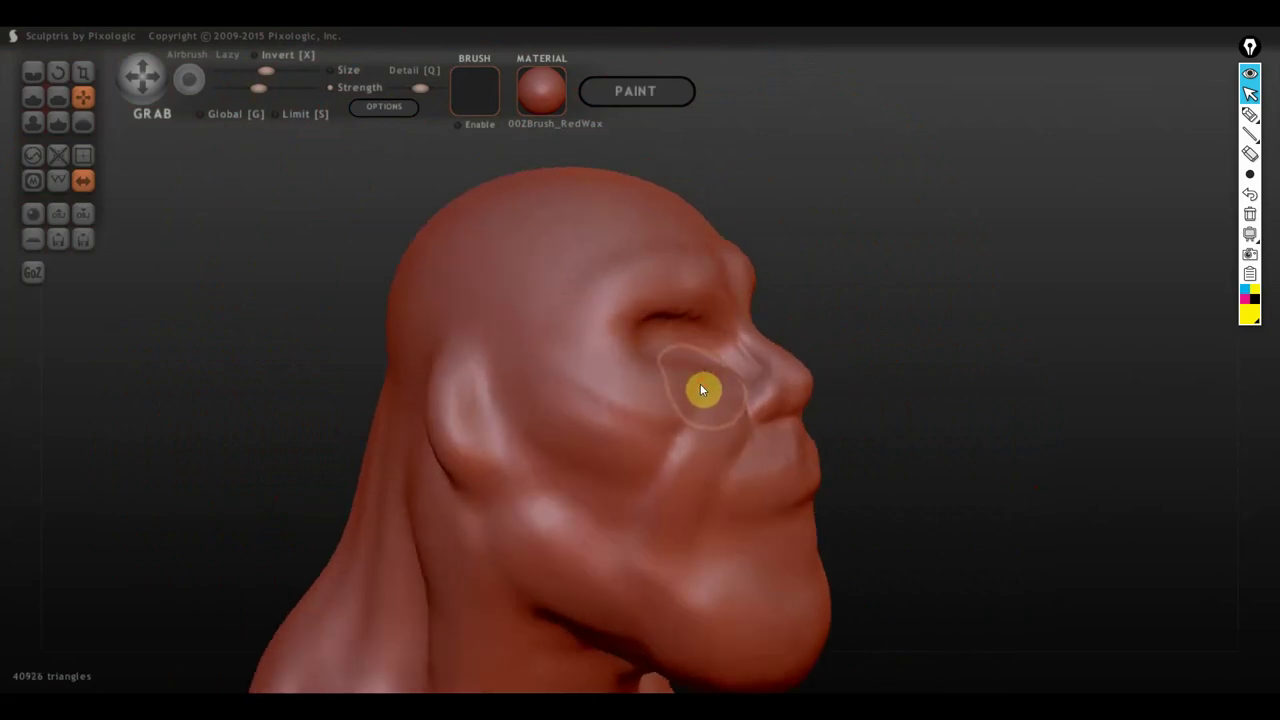
# Step: With the Flatten brush, flatten the cheek, jaw, chin and temple
pyautogui.click(58, 97)
pyautogui.scroll(-2, 392, 326)
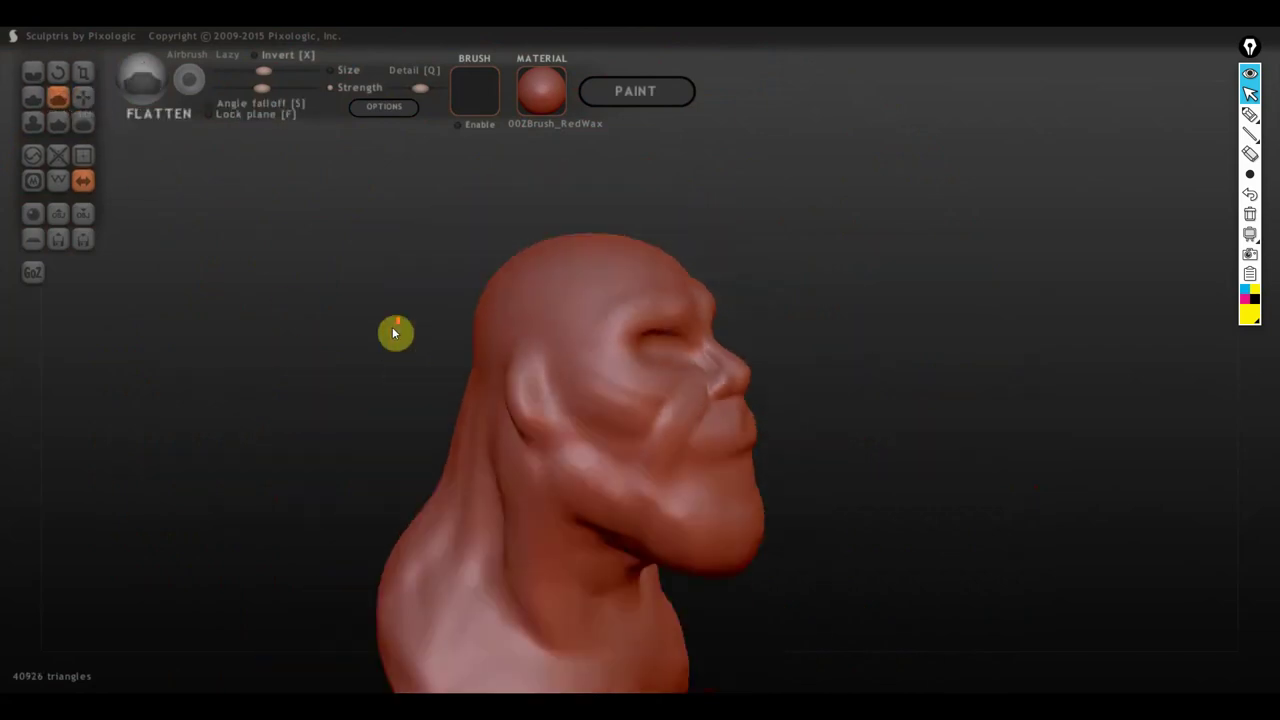
pyautogui.scroll(-1, 500, 365)
pyautogui.moveTo(610, 410)
pyautogui.mouseDown()
pyautogui.moveTo(643, 474)
pyautogui.moveTo(625, 406)
pyautogui.mouseUp()
pyautogui.moveTo(683, 503); pyautogui.dragTo(507, 472)
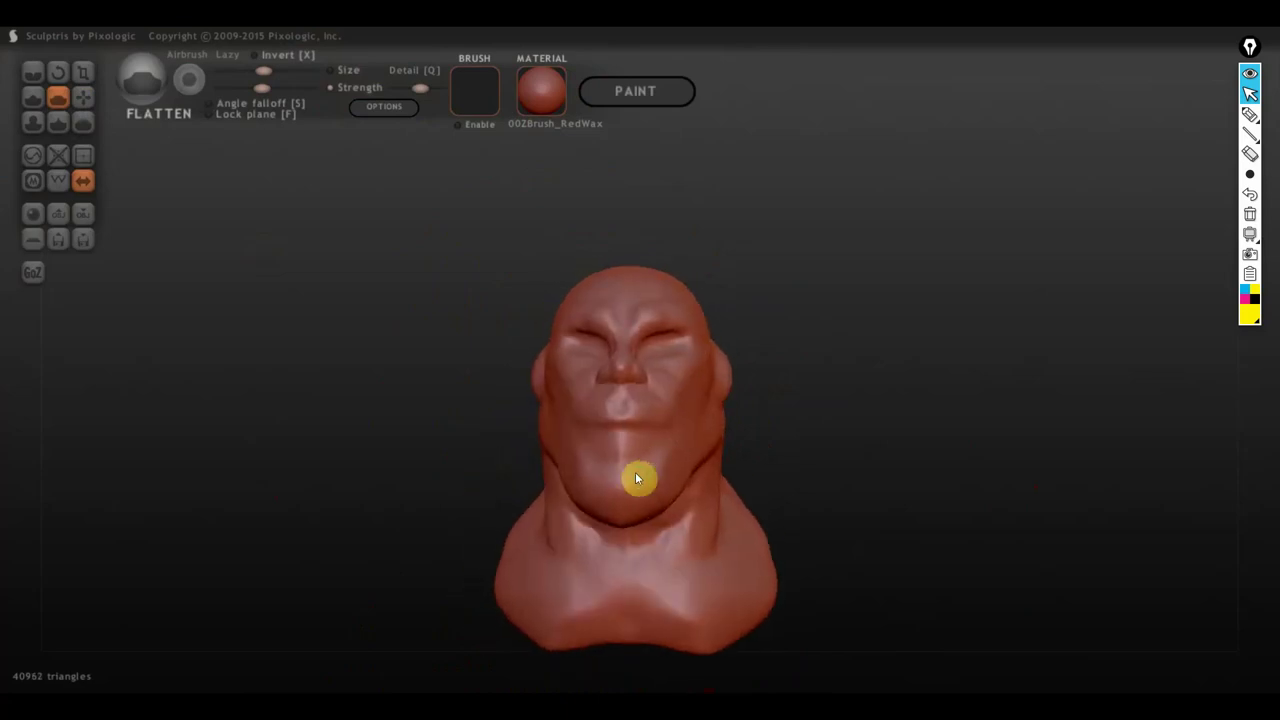
pyautogui.moveTo(640, 477); pyautogui.dragTo(572, 482, button='right')
pyautogui.scroll(3, 600, 470)
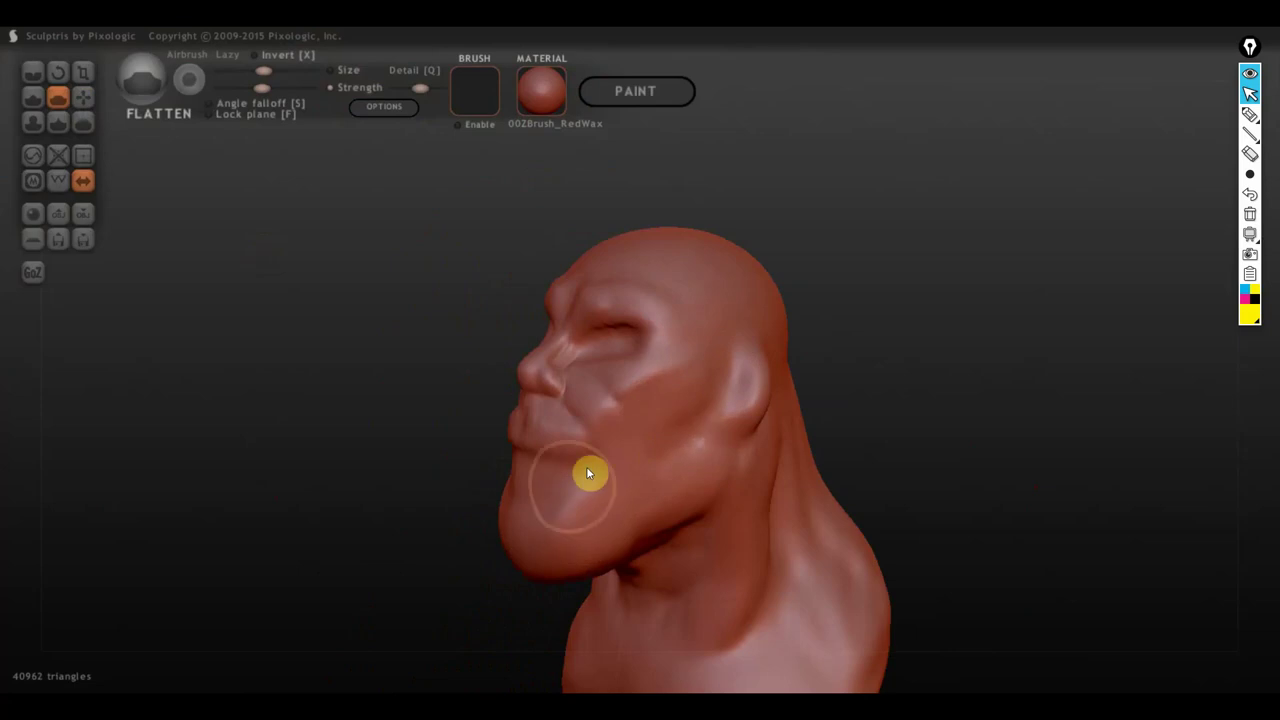
pyautogui.scroll(-1, 575, 505)
pyautogui.moveTo(567, 533)
pyautogui.mouseDown()
pyautogui.moveTo(676, 367)
pyautogui.moveTo(616, 328)
pyautogui.moveTo(705, 363)
pyautogui.mouseUp()
pyautogui.moveTo(705, 363); pyautogui.dragTo(689, 317, button='right')
pyautogui.moveTo(689, 317)
pyautogui.mouseDown()
pyautogui.moveTo(651, 329)
pyautogui.moveTo(683, 306)
pyautogui.moveTo(641, 338)
pyautogui.moveTo(720, 323)
pyautogui.moveTo(694, 311)
pyautogui.mouseUp()
pyautogui.moveTo(666, 326)
pyautogui.mouseDown(button='right')
pyautogui.moveTo(814, 331)
pyautogui.moveTo(900, 411)
pyautogui.moveTo(929, 400)
pyautogui.mouseUp(button='right')
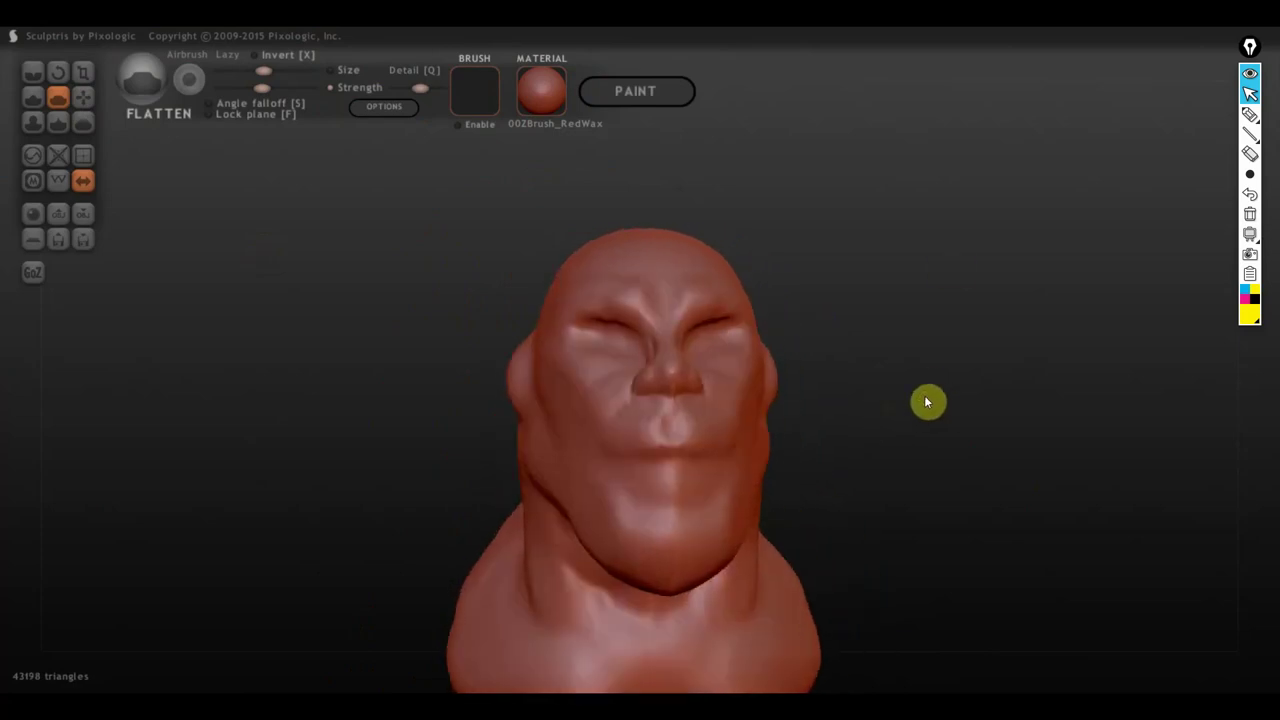
# Step: Flatten the cheek beside the nose, the cheek under the eye and the upper eyelid
pyautogui.scroll(3, 528, 470)
pyautogui.moveTo(527, 470); pyautogui.dragTo(637, 505, button='right')
pyautogui.moveTo(637, 505)
pyautogui.mouseDown()
pyautogui.moveTo(655, 416)
pyautogui.moveTo(624, 432)
pyautogui.moveTo(491, 394)
pyautogui.mouseUp()
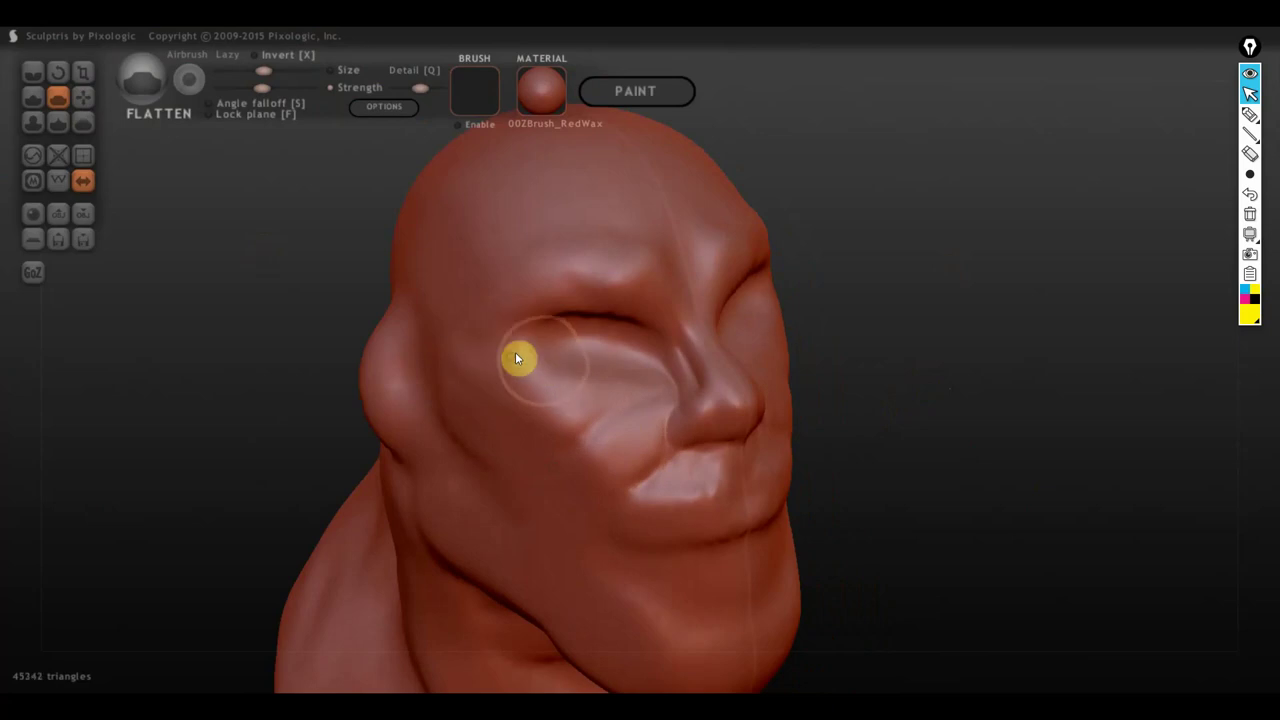
pyautogui.moveTo(563, 373)
pyautogui.mouseDown()
pyautogui.moveTo(600, 400)
pyautogui.moveTo(600, 349)
pyautogui.mouseUp()
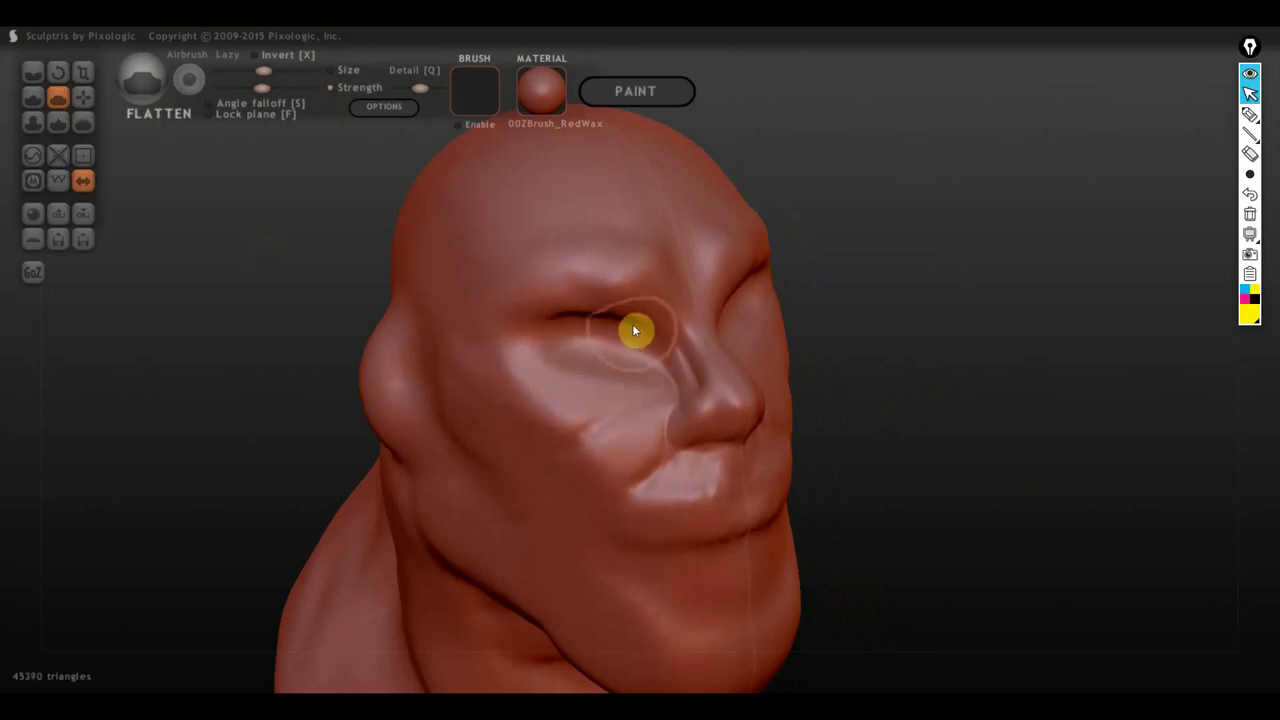
pyautogui.moveTo(634, 329); pyautogui.dragTo(619, 285, button='right')
pyautogui.moveTo(619, 285)
pyautogui.mouseDown()
pyautogui.moveTo(623, 254)
pyautogui.moveTo(520, 266)
pyautogui.moveTo(563, 320)
pyautogui.mouseUp()
# Step: Flatten the forehead, the nose bridge and sides, and the upper lip area
pyautogui.moveTo(563, 321)
pyautogui.mouseDown(button='right')
pyautogui.moveTo(514, 349)
pyautogui.moveTo(629, 249)
pyautogui.mouseUp(button='right')
pyautogui.moveTo(629, 249)
pyautogui.mouseDown()
pyautogui.moveTo(511, 211)
pyautogui.moveTo(612, 238)
pyautogui.moveTo(460, 213)
pyautogui.moveTo(643, 238)
pyautogui.moveTo(654, 314)
pyautogui.mouseUp()
pyautogui.moveTo(654, 314)
pyautogui.mouseDown(button='right')
pyautogui.moveTo(714, 354)
pyautogui.moveTo(704, 314)
pyautogui.mouseUp(button='right')
pyautogui.moveTo(705, 314); pyautogui.dragTo(746, 354)
pyautogui.moveTo(746, 354); pyautogui.dragTo(577, 380, button='right')
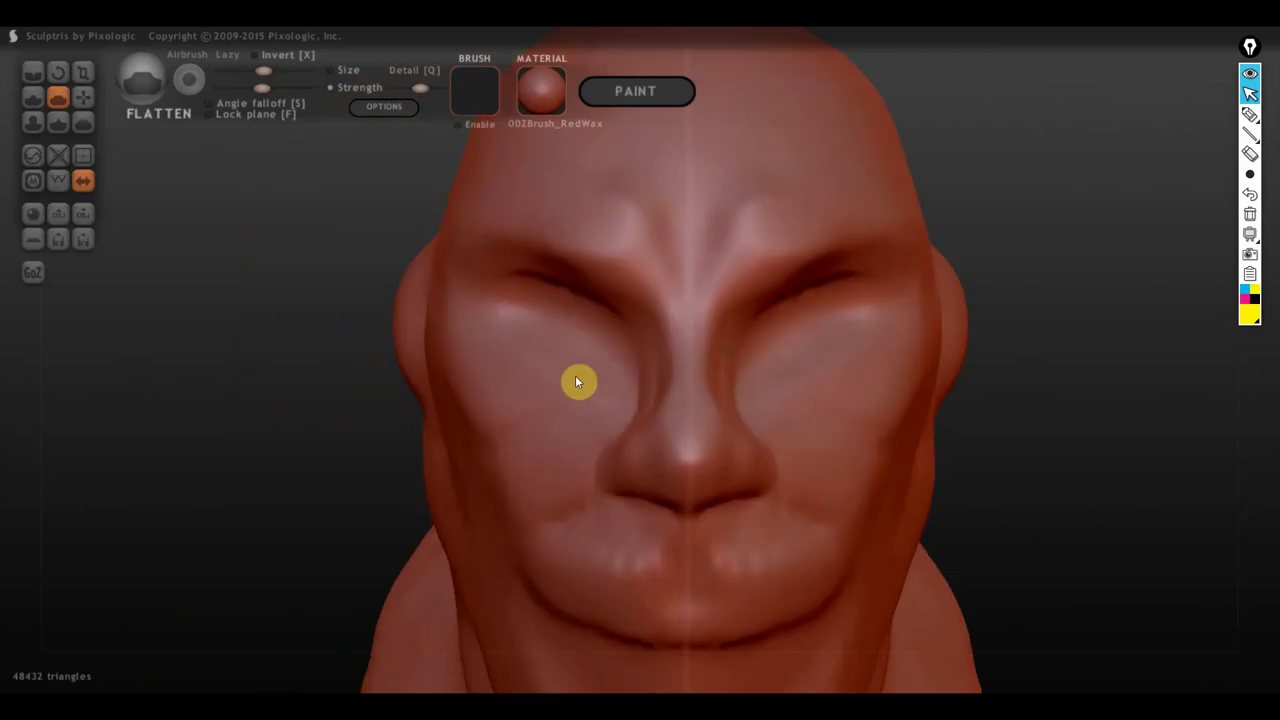
pyautogui.moveTo(577, 380)
pyautogui.mouseDown()
pyautogui.moveTo(667, 350)
pyautogui.moveTo(683, 437)
pyautogui.mouseUp()
pyautogui.moveTo(683, 437)
pyautogui.mouseDown(button='right')
pyautogui.moveTo(763, 394)
pyautogui.moveTo(766, 377)
pyautogui.mouseUp(button='right')
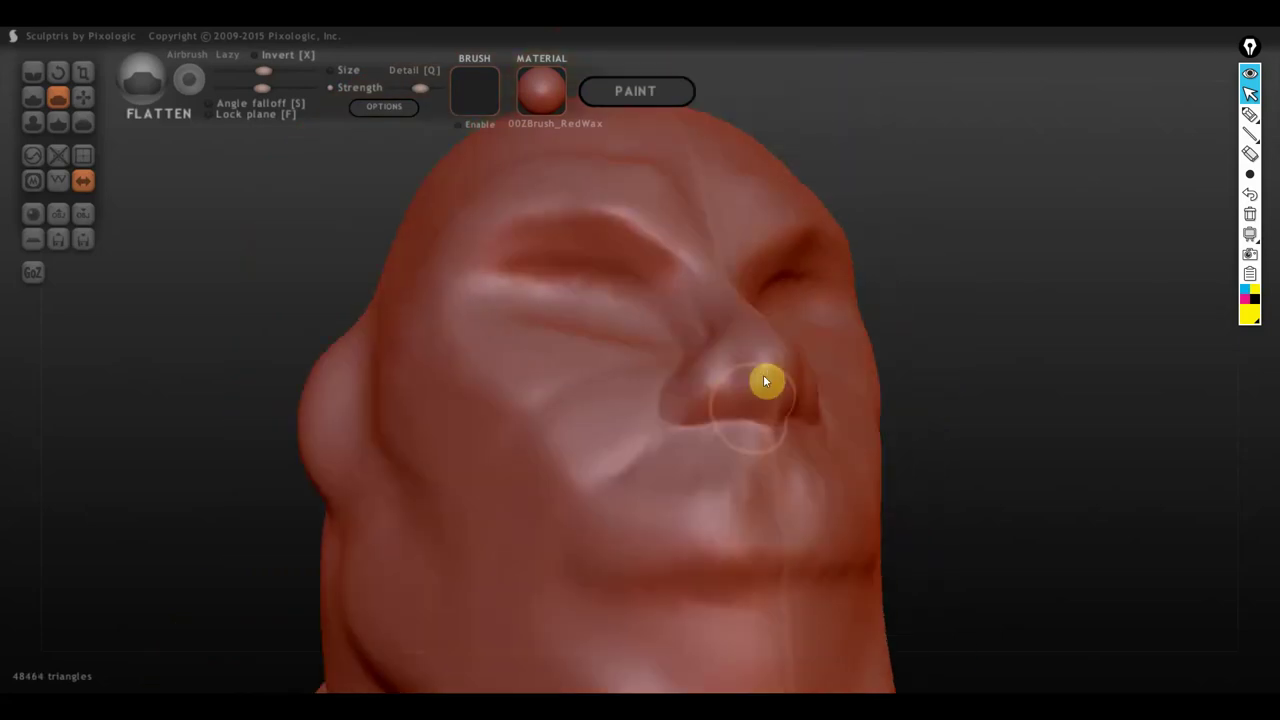
pyautogui.moveTo(766, 377); pyautogui.dragTo(766, 418)
# Step: Flatten the mouth and surrounding cheek area from a low angle
pyautogui.moveTo(766, 397)
pyautogui.mouseDown(button='right')
pyautogui.moveTo(808, 409)
pyautogui.moveTo(506, 395)
pyautogui.moveTo(583, 414)
pyautogui.mouseUp(button='right')
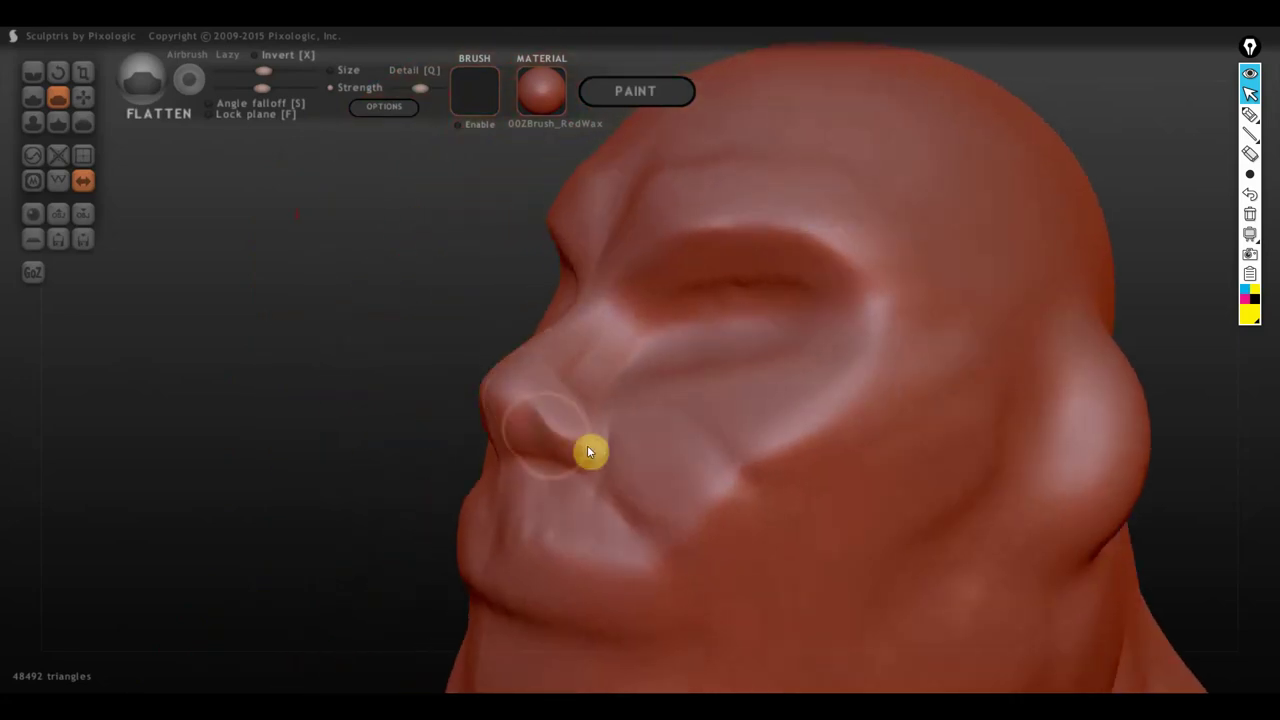
pyautogui.moveTo(645, 517)
pyautogui.mouseDown(button='right')
pyautogui.moveTo(600, 506)
pyautogui.moveTo(657, 500)
pyautogui.mouseUp(button='right')
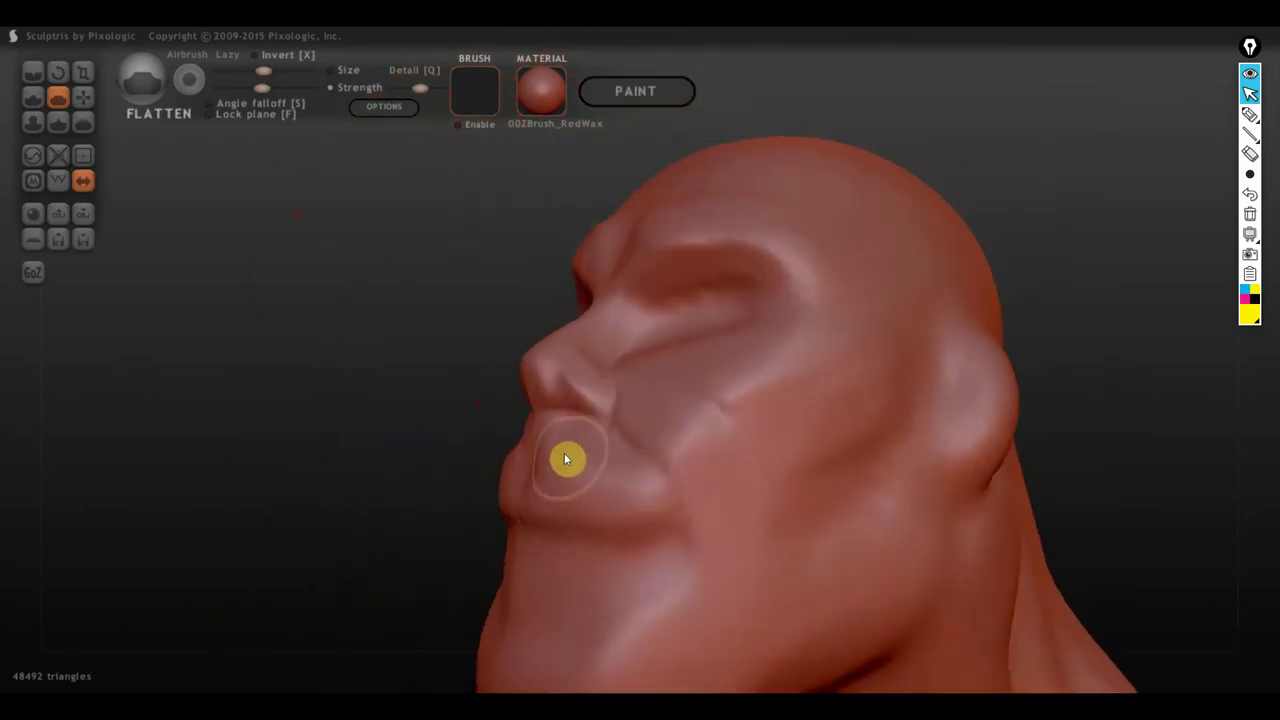
pyautogui.moveTo(548, 450)
pyautogui.mouseDown()
pyautogui.moveTo(669, 537)
pyautogui.moveTo(595, 458)
pyautogui.moveTo(651, 511)
pyautogui.mouseUp()
pyautogui.moveTo(651, 511); pyautogui.dragTo(631, 471, button='right')
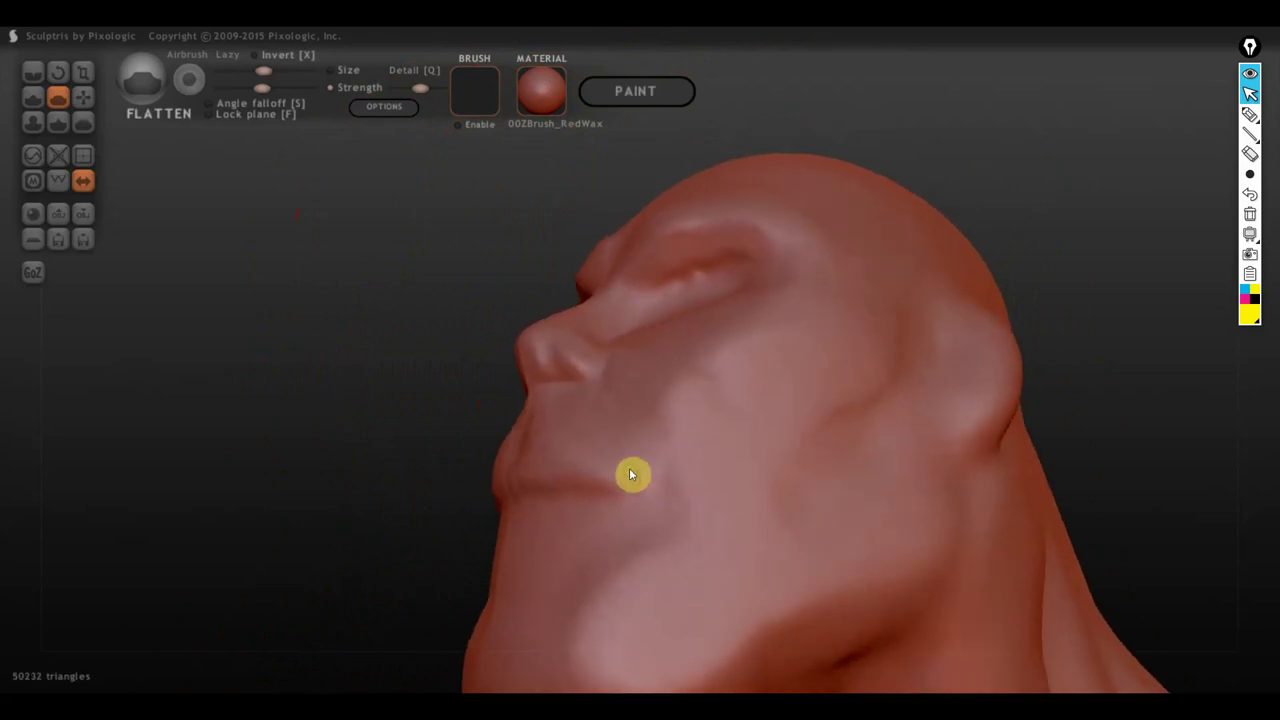
pyautogui.moveTo(596, 430)
pyautogui.mouseDown()
pyautogui.moveTo(660, 526)
pyautogui.moveTo(604, 432)
pyautogui.moveTo(666, 503)
pyautogui.moveTo(606, 429)
pyautogui.moveTo(651, 517)
pyautogui.moveTo(594, 431)
pyautogui.moveTo(640, 494)
pyautogui.mouseUp()
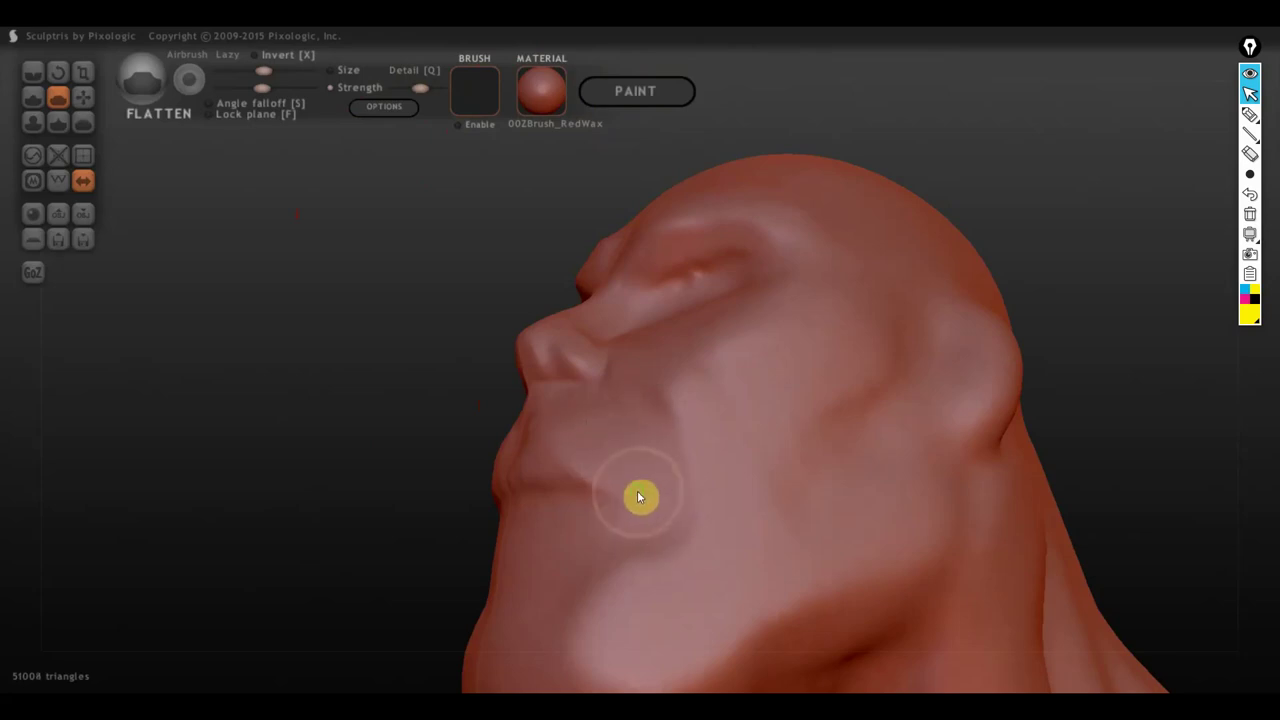
pyautogui.moveTo(640, 494)
pyautogui.mouseDown(button='right')
pyautogui.moveTo(773, 565)
pyautogui.moveTo(784, 538)
pyautogui.moveTo(502, 531)
pyautogui.moveTo(506, 517)
pyautogui.mouseUp(button='right')
pyautogui.scroll(-3, 760, 552)
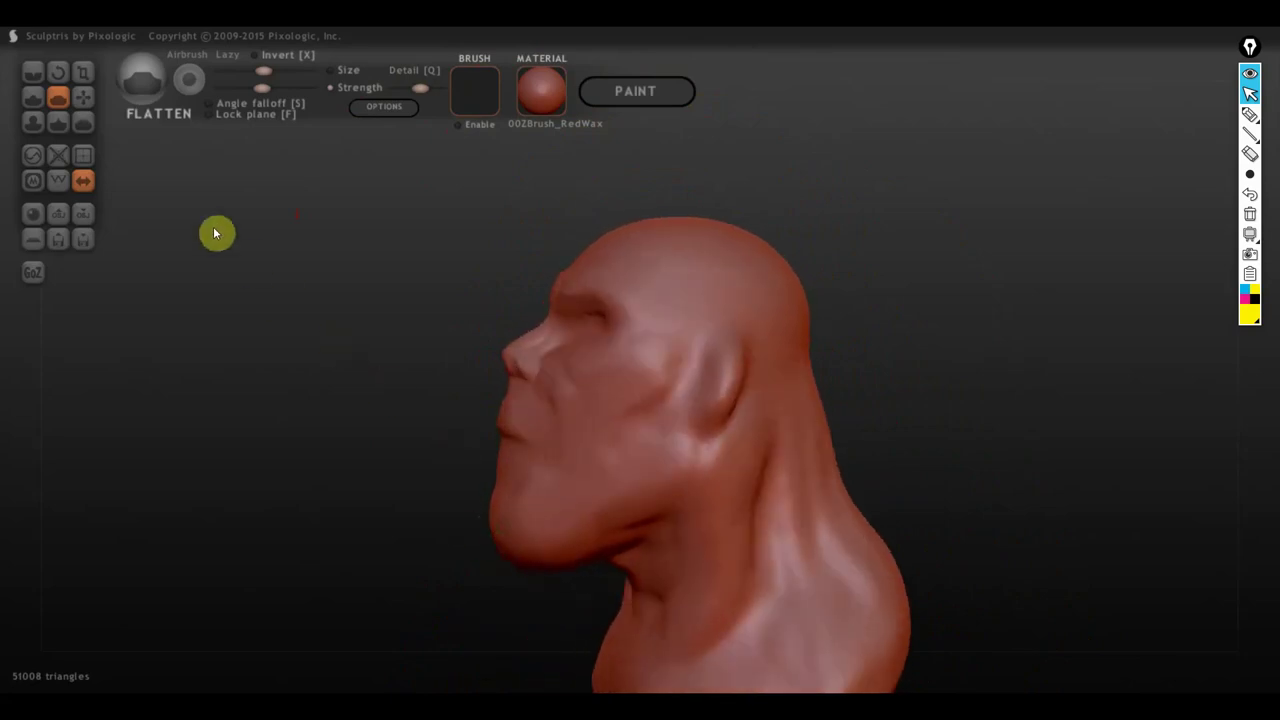
# Step: With an enlarged Grab brush, pull the chin forward and reshape the brow-to-mouth profile
pyautogui.click(83, 96)
pyautogui.scroll(-3, 505, 488)
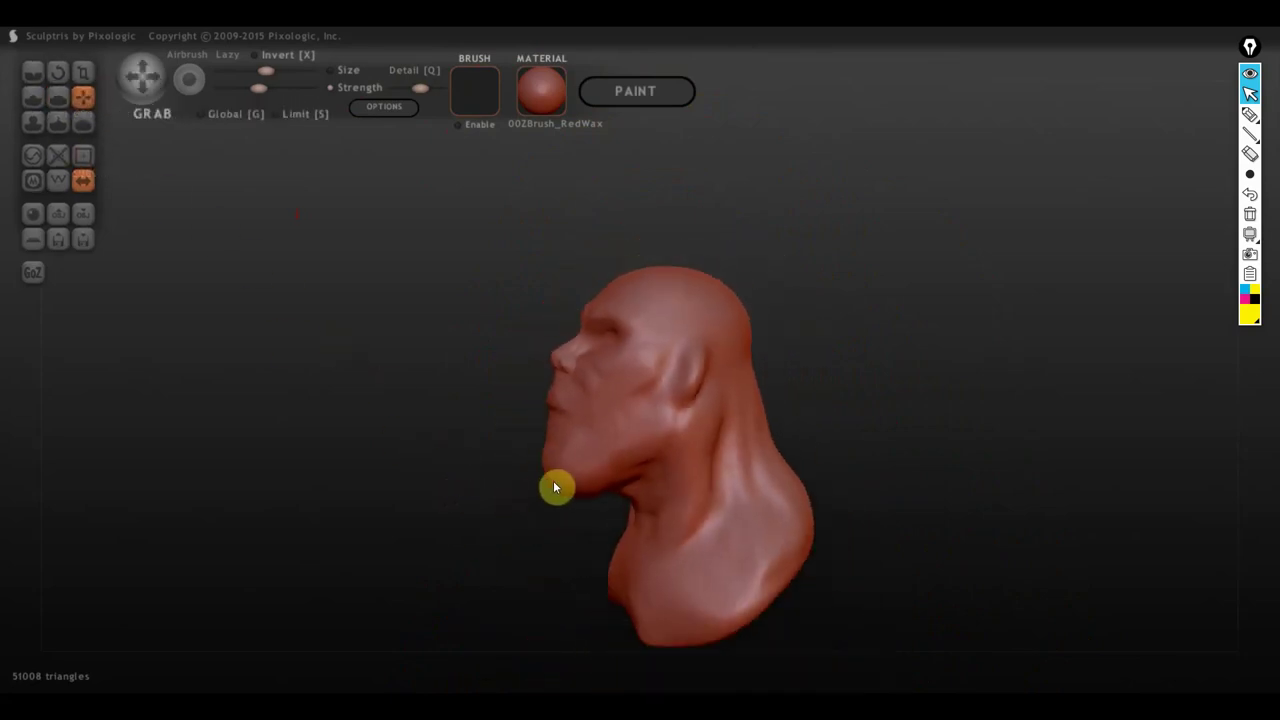
pyautogui.moveTo(557, 486); pyautogui.dragTo(546, 457)
pyautogui.moveTo(278, 74); pyautogui.dragTo(287, 72)
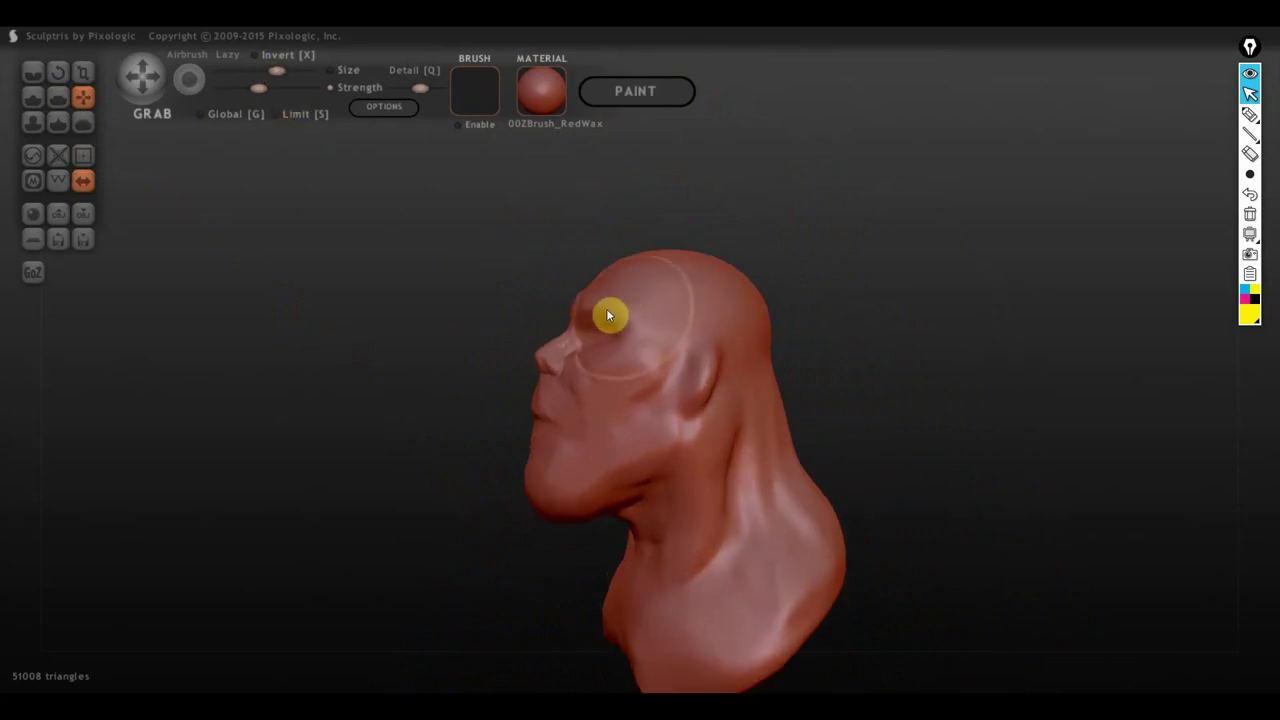
pyautogui.moveTo(560, 347); pyautogui.dragTo(554, 353)
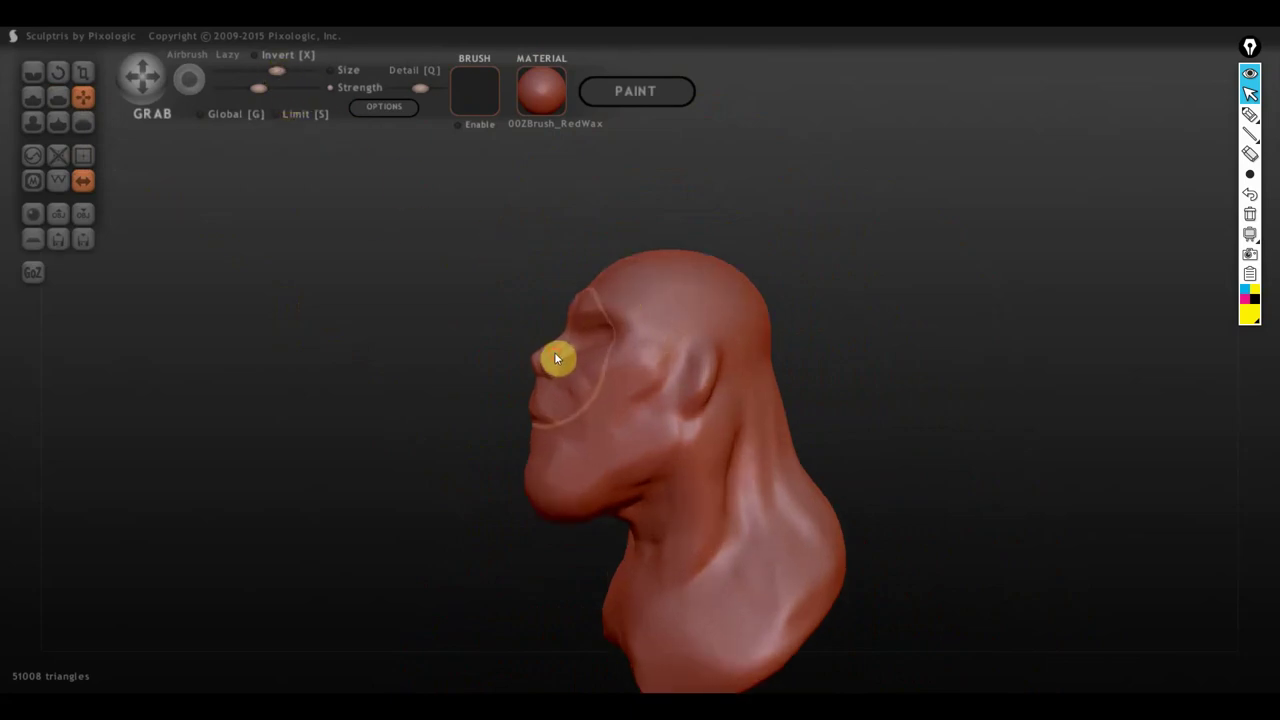
pyautogui.moveTo(585, 487); pyautogui.dragTo(528, 514)
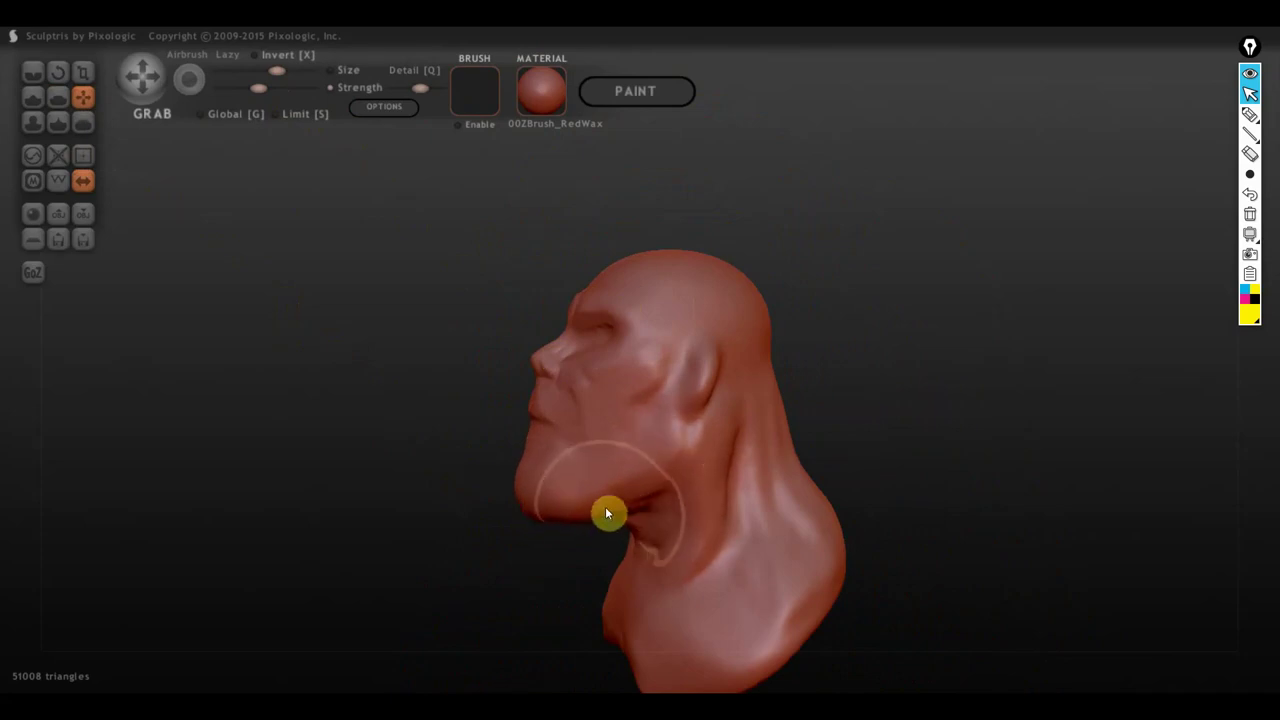
# Step: Groove the side of the neck and bulge the neck, chest and shoulders outward
pyautogui.moveTo(637, 503)
pyautogui.mouseDown(button='right')
pyautogui.moveTo(813, 504)
pyautogui.moveTo(727, 515)
pyautogui.moveTo(740, 514)
pyautogui.mouseUp(button='right')
pyautogui.moveTo(543, 508); pyautogui.dragTo(474, 480, button='right')
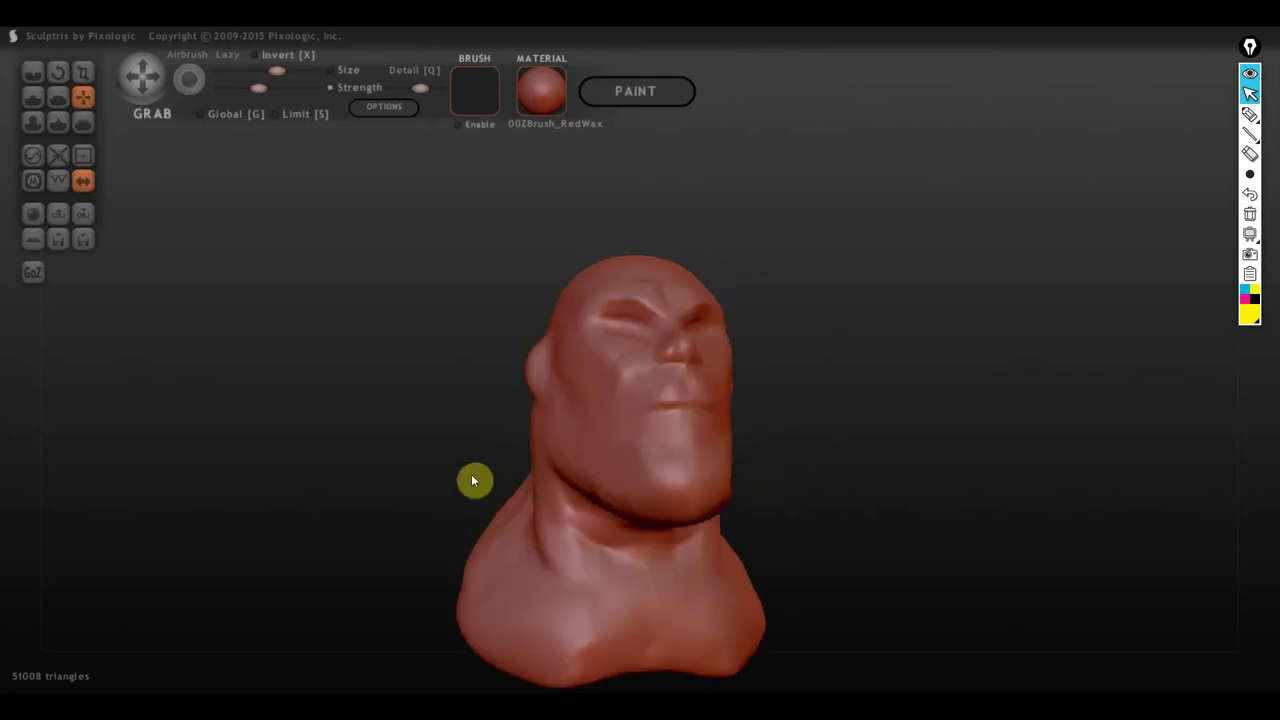
pyautogui.scroll(-2, 542, 547)
pyautogui.moveTo(524, 546)
pyautogui.mouseDown(button='right')
pyautogui.moveTo(499, 542)
pyautogui.moveTo(501, 559)
pyautogui.mouseUp(button='right')
pyautogui.scroll(2, 500, 558)
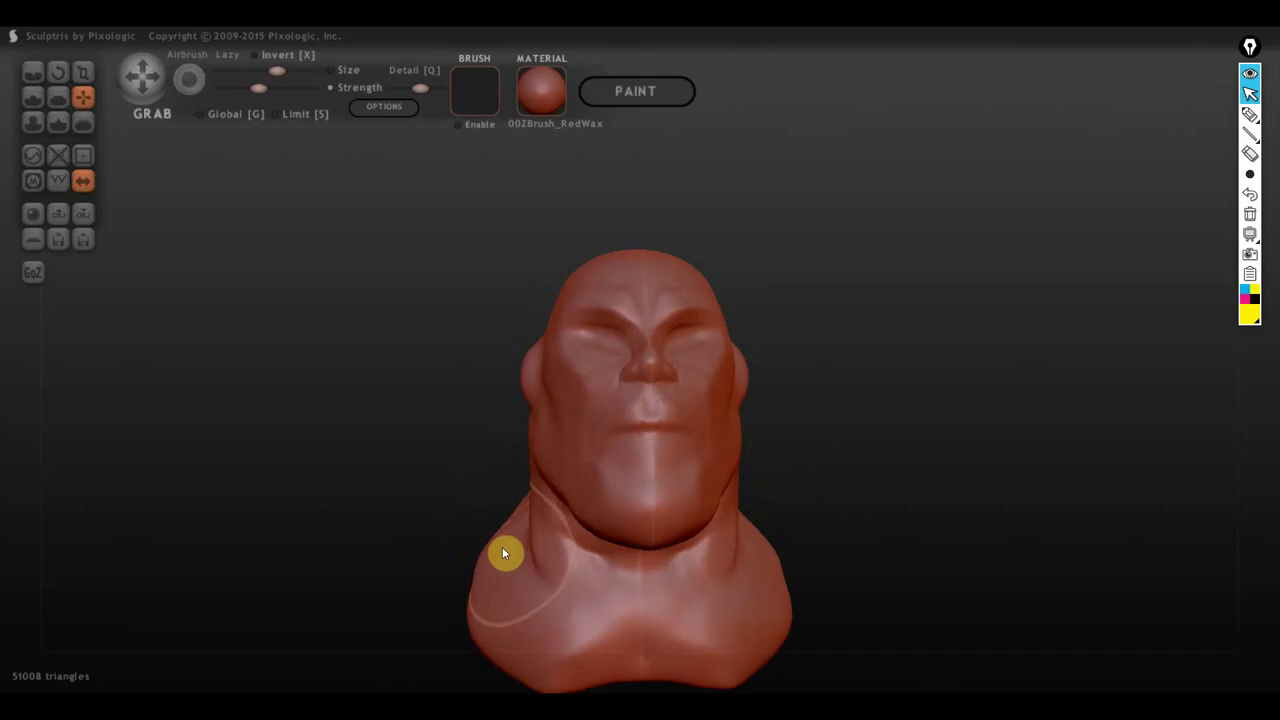
pyautogui.moveTo(507, 552)
pyautogui.mouseDown()
pyautogui.moveTo(505, 588)
pyautogui.moveTo(540, 603)
pyautogui.mouseUp()
pyautogui.moveTo(562, 586)
pyautogui.mouseDown(button='right')
pyautogui.moveTo(638, 604)
pyautogui.moveTo(659, 574)
pyautogui.mouseUp(button='right')
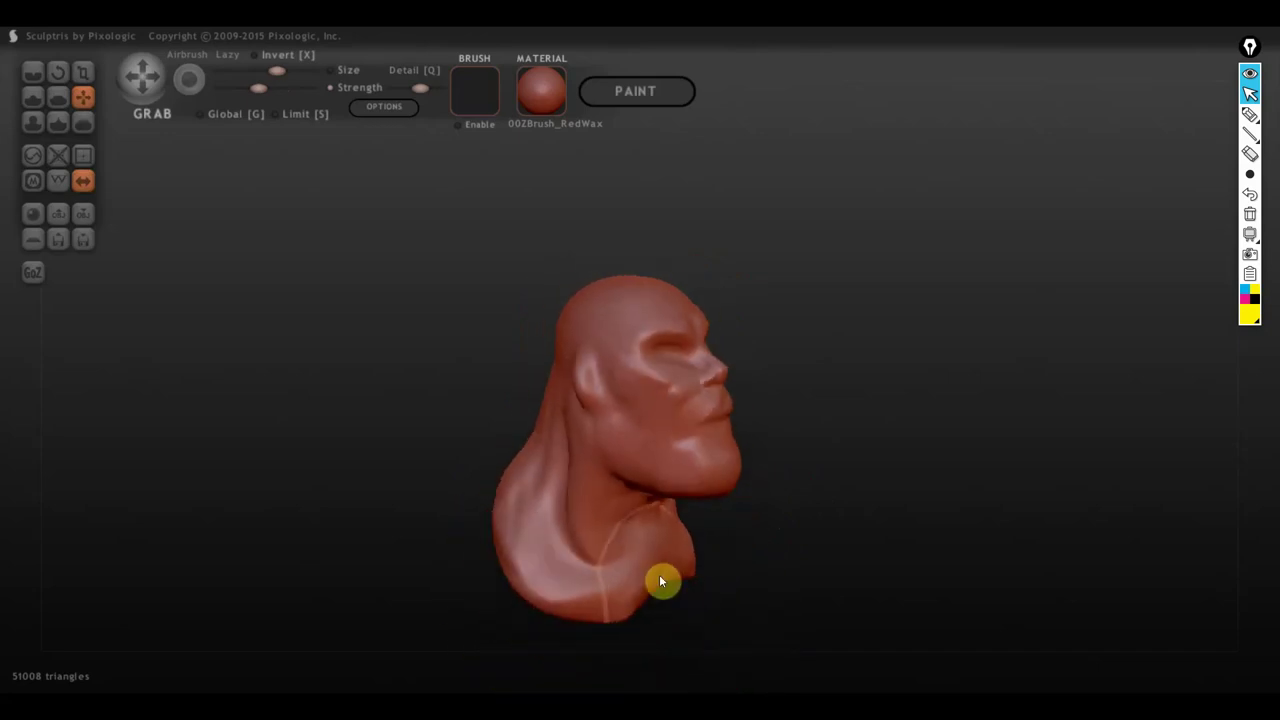
pyautogui.moveTo(656, 569)
pyautogui.mouseDown()
pyautogui.moveTo(666, 605)
pyautogui.moveTo(680, 607)
pyautogui.mouseUp()
pyautogui.moveTo(680, 607); pyautogui.dragTo(556, 593, button='right')
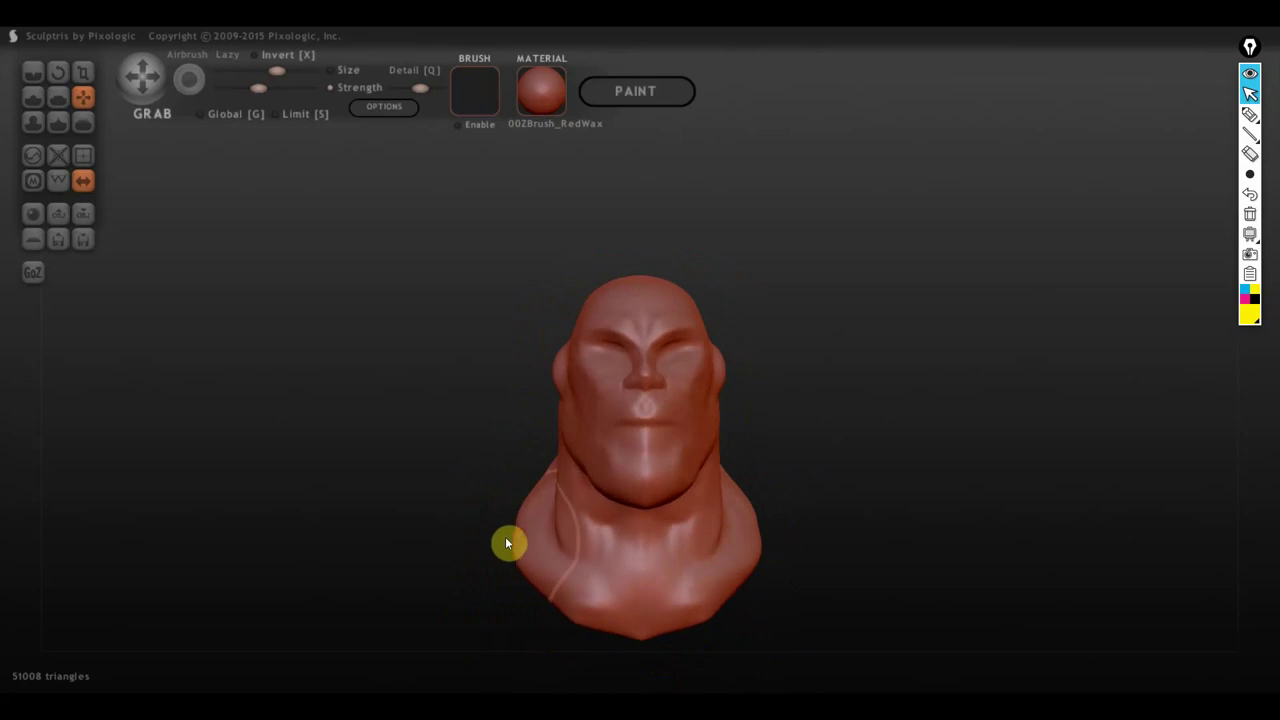
pyautogui.moveTo(505, 536)
pyautogui.mouseDown()
pyautogui.moveTo(479, 544)
pyautogui.moveTo(504, 519)
pyautogui.moveTo(487, 512)
pyautogui.mouseUp()
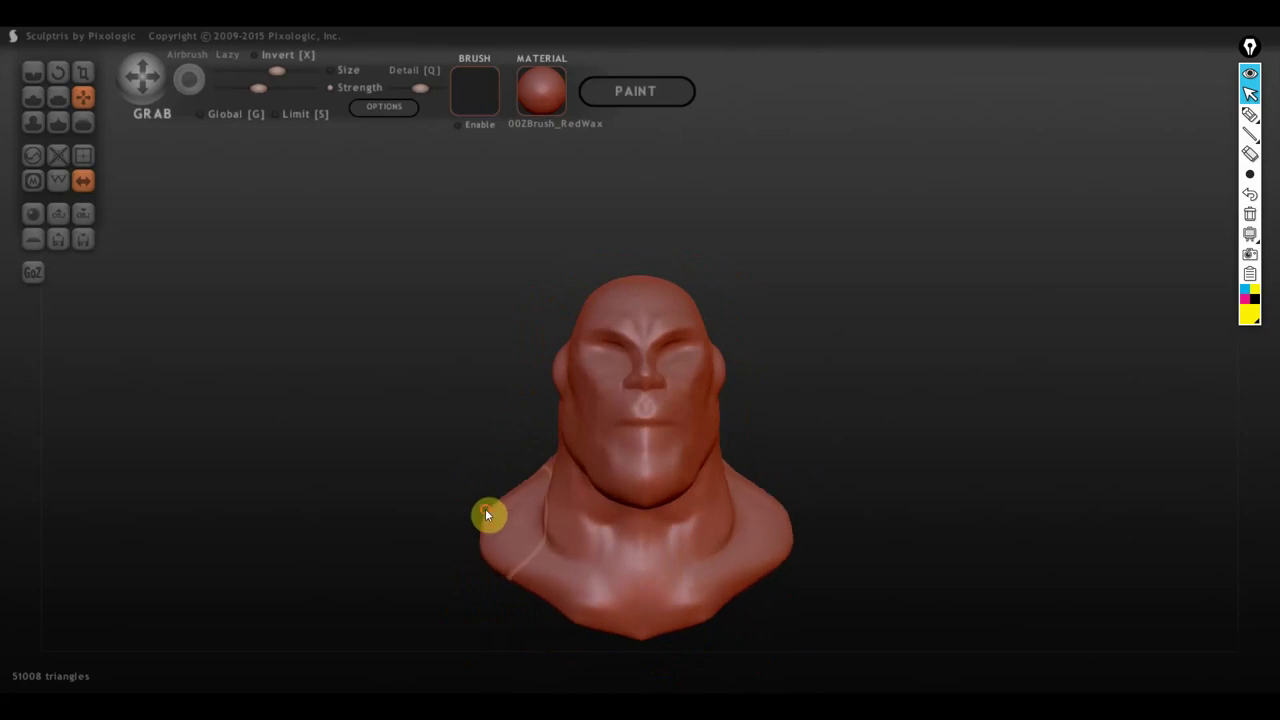
pyautogui.moveTo(487, 512)
pyautogui.mouseDown(button='right')
pyautogui.moveTo(574, 527)
pyautogui.moveTo(565, 511)
pyautogui.moveTo(738, 523)
pyautogui.moveTo(331, 543)
pyautogui.moveTo(510, 515)
pyautogui.mouseUp(button='right')
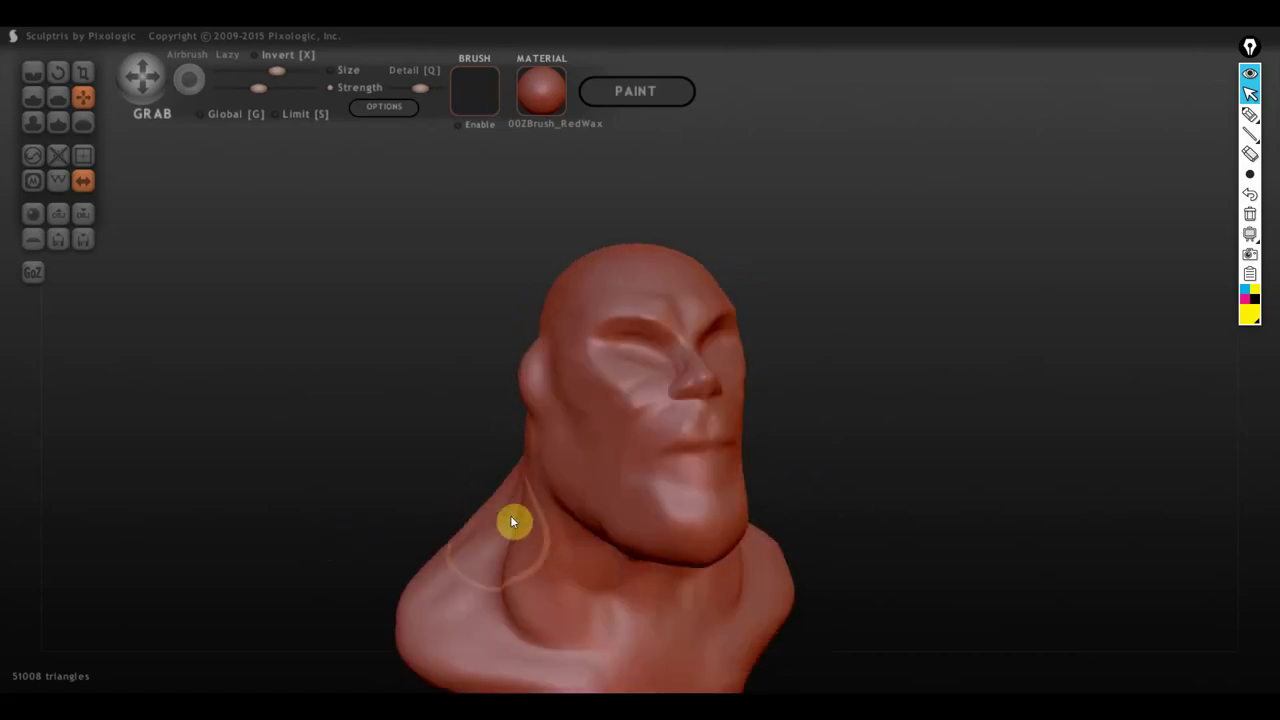
# Step: Carve Crease-brush lines behind the cheek, around the ear and along the side of the neck
pyautogui.click(33, 72)
pyautogui.moveTo(245, 315)
pyautogui.mouseDown(button='right')
pyautogui.moveTo(370, 396)
pyautogui.moveTo(562, 405)
pyautogui.mouseUp(button='right')
pyautogui.moveTo(570, 341)
pyautogui.mouseDown()
pyautogui.moveTo(592, 416)
pyautogui.moveTo(556, 460)
pyautogui.moveTo(584, 441)
pyautogui.moveTo(577, 454)
pyautogui.mouseUp()
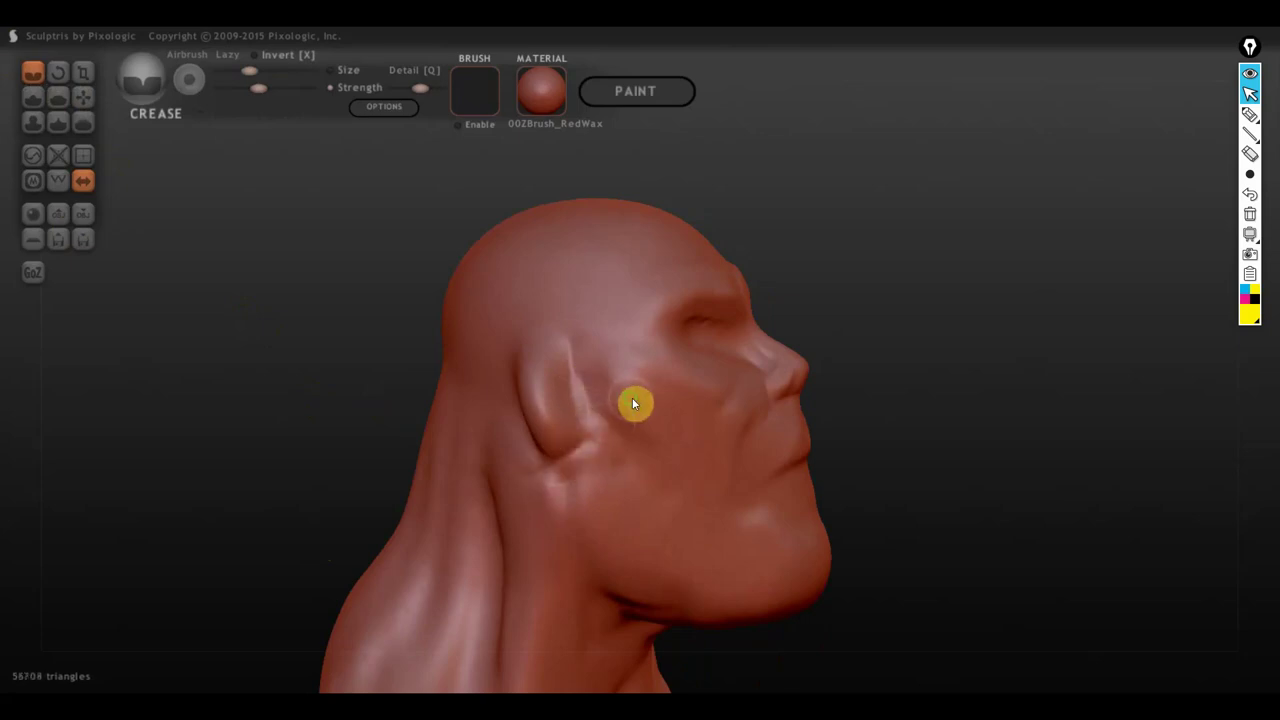
pyautogui.moveTo(632, 397); pyautogui.dragTo(688, 392, button='right')
pyautogui.moveTo(659, 366)
pyautogui.mouseDown()
pyautogui.moveTo(626, 352)
pyautogui.moveTo(603, 384)
pyautogui.moveTo(647, 483)
pyautogui.mouseUp()
pyautogui.moveTo(614, 420); pyautogui.dragTo(702, 391, button='right')
pyautogui.moveTo(702, 391)
pyautogui.mouseDown()
pyautogui.moveTo(722, 381)
pyautogui.moveTo(718, 396)
pyautogui.mouseUp()
pyautogui.moveTo(724, 484)
pyautogui.mouseDown(button='right')
pyautogui.moveTo(640, 471)
pyautogui.moveTo(598, 433)
pyautogui.mouseUp(button='right')
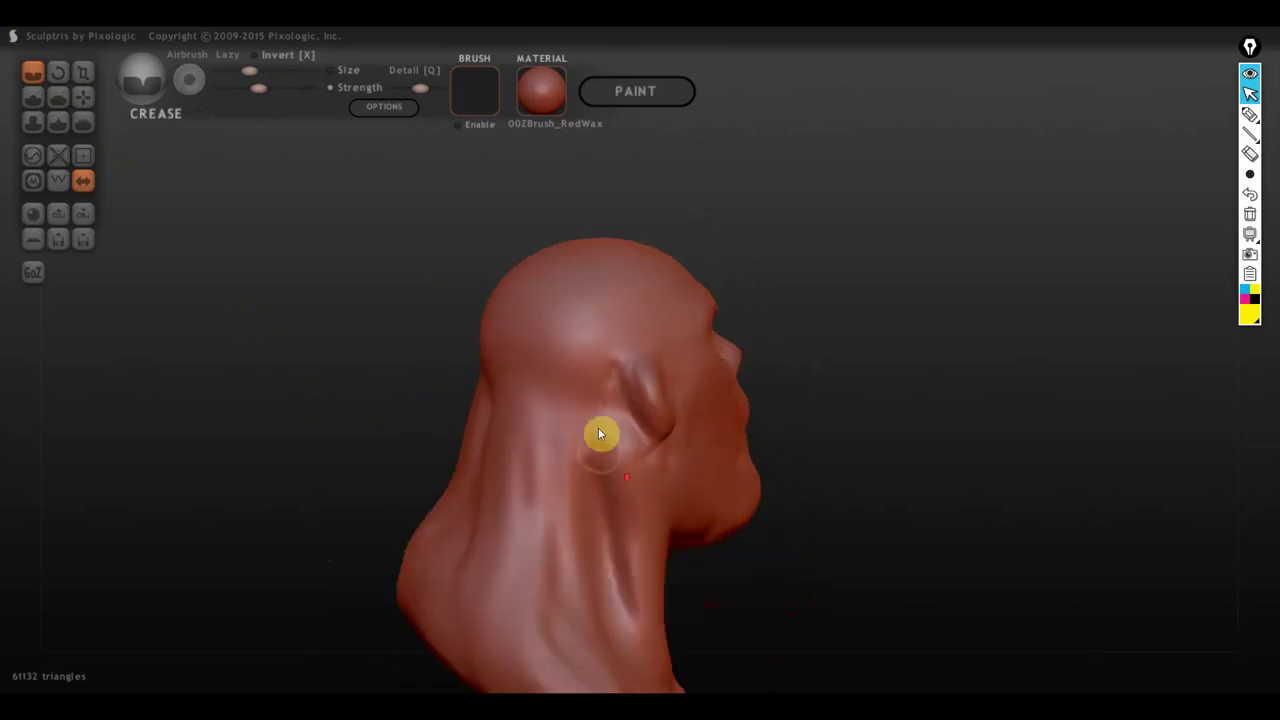
pyautogui.moveTo(626, 403)
pyautogui.mouseDown()
pyautogui.moveTo(489, 406)
pyautogui.moveTo(589, 417)
pyautogui.moveTo(650, 455)
pyautogui.mouseUp()
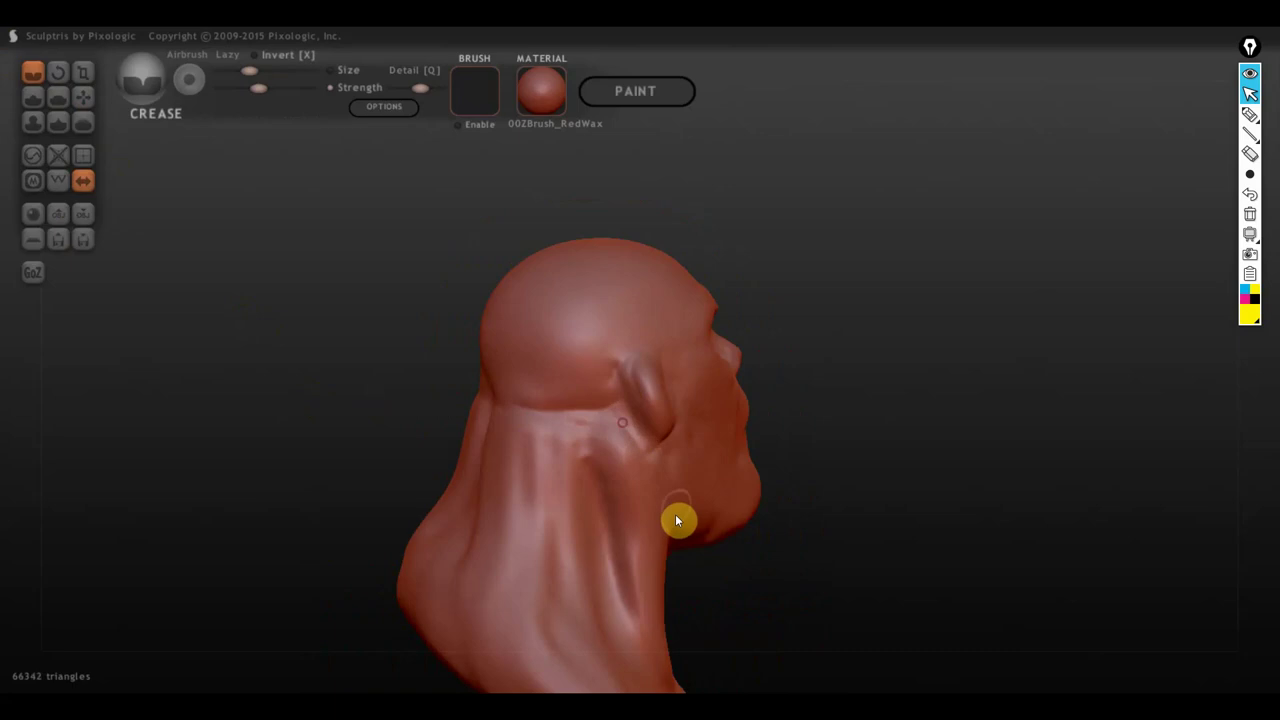
pyautogui.moveTo(675, 514); pyautogui.dragTo(678, 528)
# Step: Carve a crease down the front of the neck and small crease strokes on the chest
pyautogui.moveTo(678, 528)
pyautogui.mouseDown(button='right')
pyautogui.moveTo(635, 509)
pyautogui.moveTo(406, 506)
pyautogui.mouseUp(button='right')
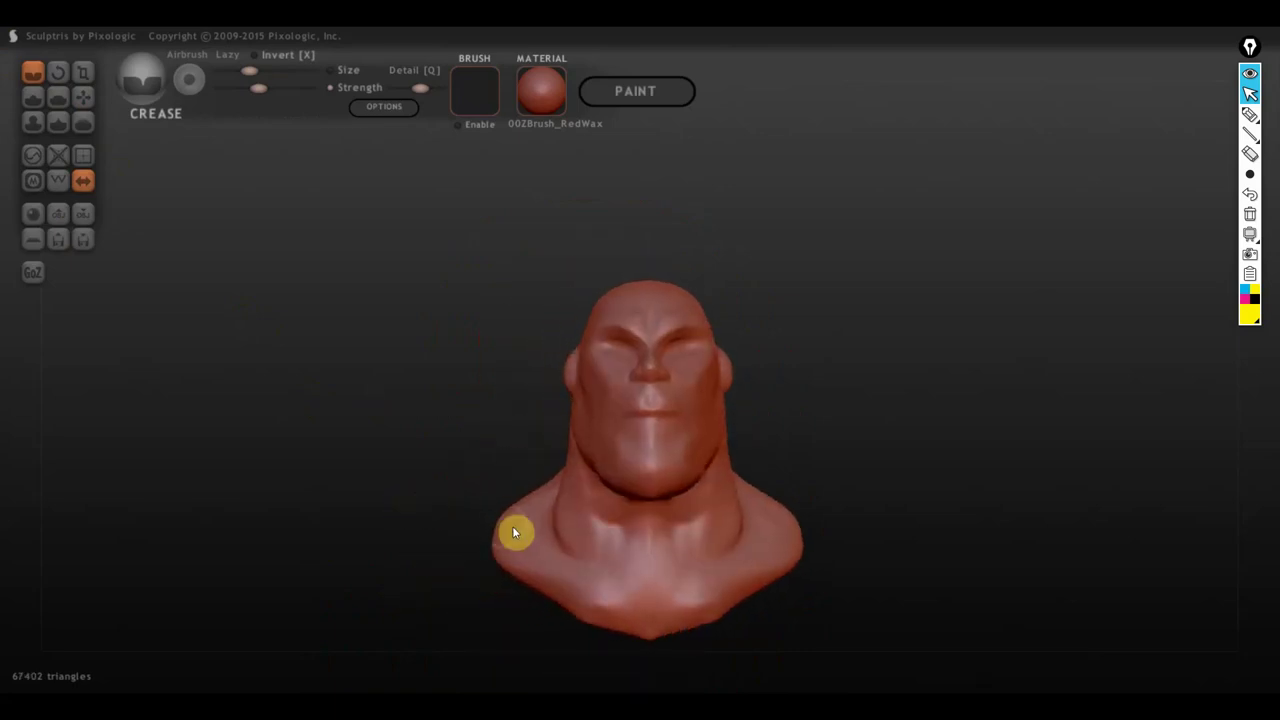
pyautogui.moveTo(634, 510); pyautogui.dragTo(644, 500, button='right')
pyautogui.moveTo(613, 474); pyautogui.dragTo(634, 577)
pyautogui.moveTo(628, 540); pyautogui.dragTo(660, 630, button='right')
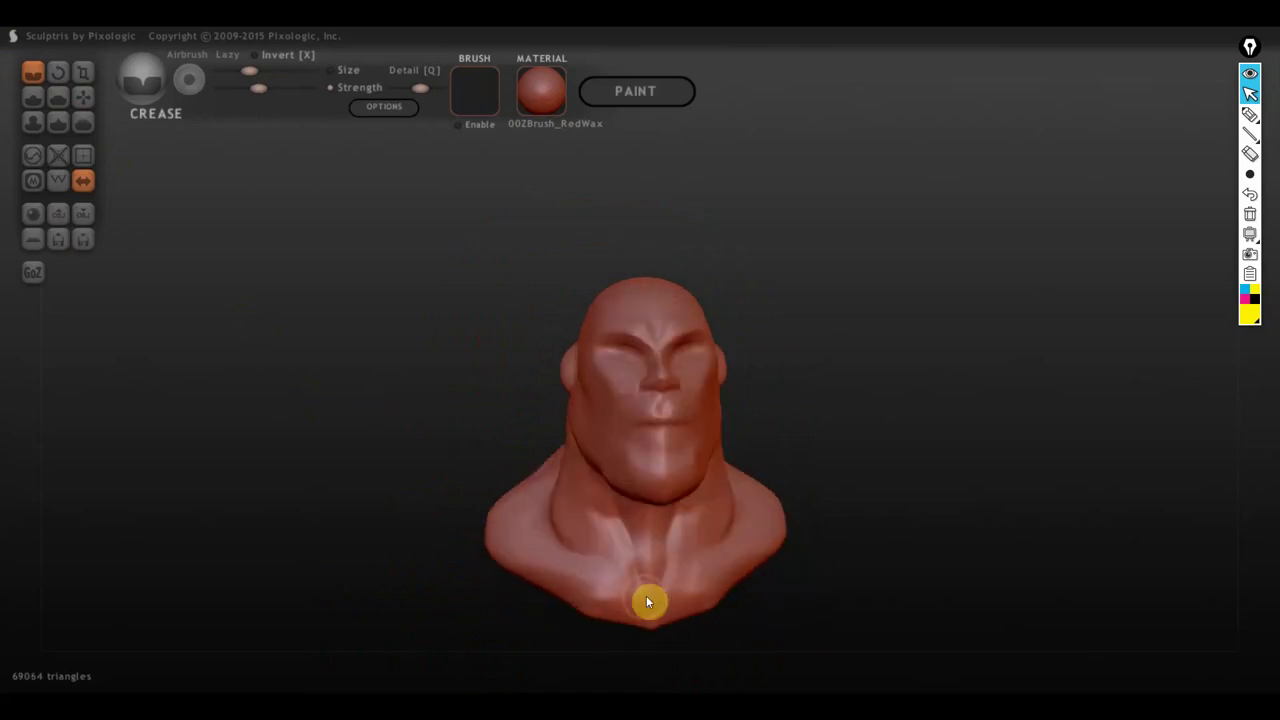
pyautogui.moveTo(649, 603)
pyautogui.mouseDown()
pyautogui.moveTo(543, 566)
pyautogui.moveTo(641, 598)
pyautogui.moveTo(526, 574)
pyautogui.moveTo(578, 585)
pyautogui.mouseUp()
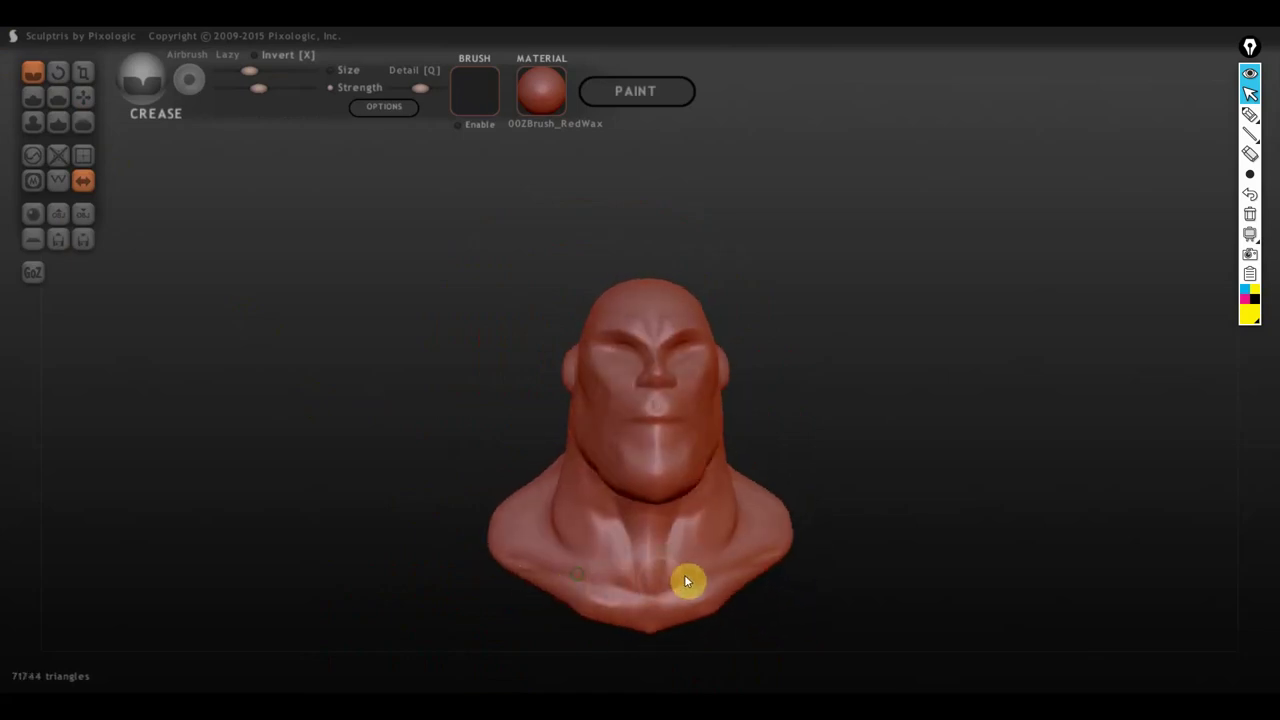
pyautogui.moveTo(595, 550); pyautogui.dragTo(730, 567, button='right')
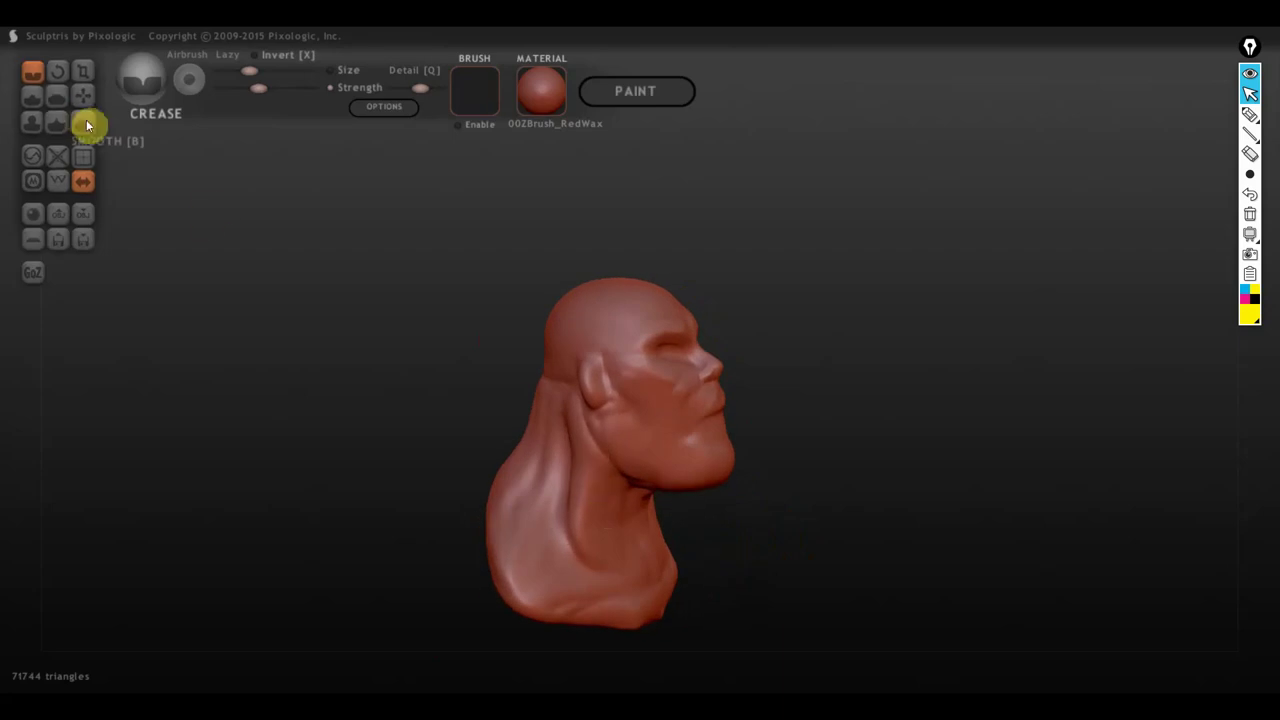
# Step: Flatten the side, back and lower back of the neck with the Flatten brush
pyautogui.click(57, 97)
pyautogui.scroll(3, 443, 474)
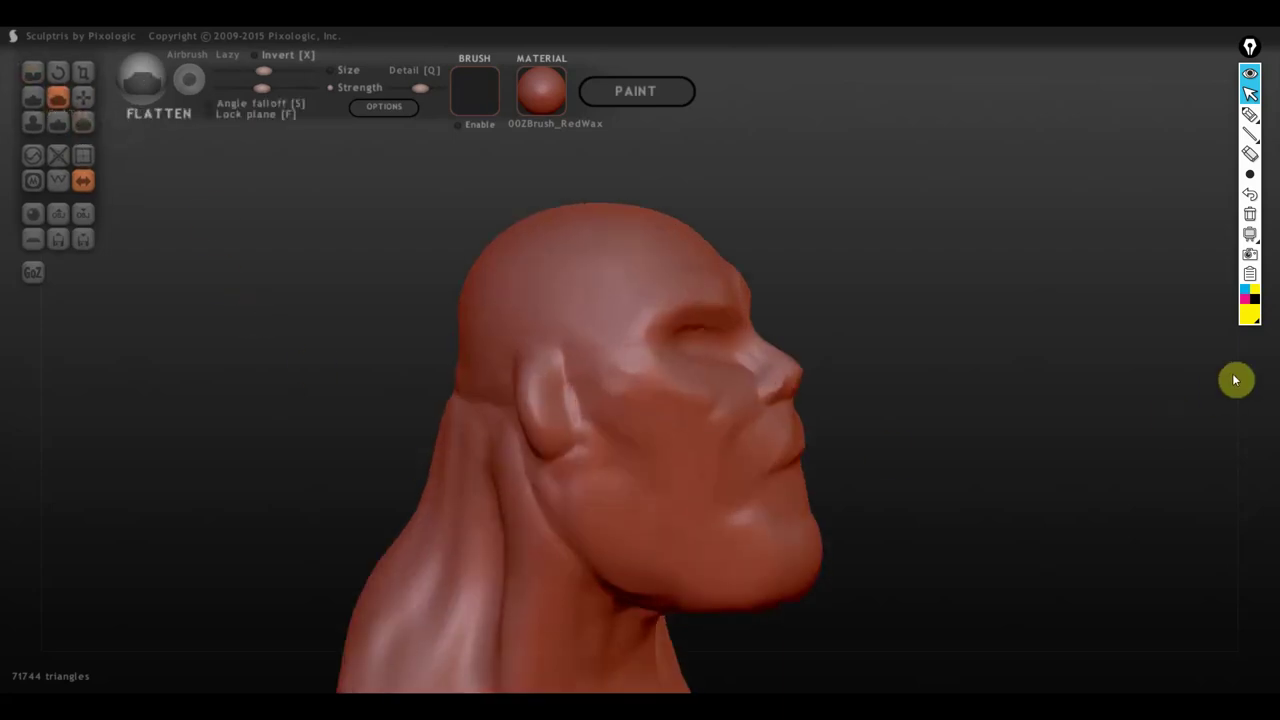
pyautogui.keyDown('alt'); pyautogui.moveTo(1214, 391); pyautogui.dragTo(1163, 207, button='right'); pyautogui.keyUp('alt')
pyautogui.scroll(-2, 518, 345)
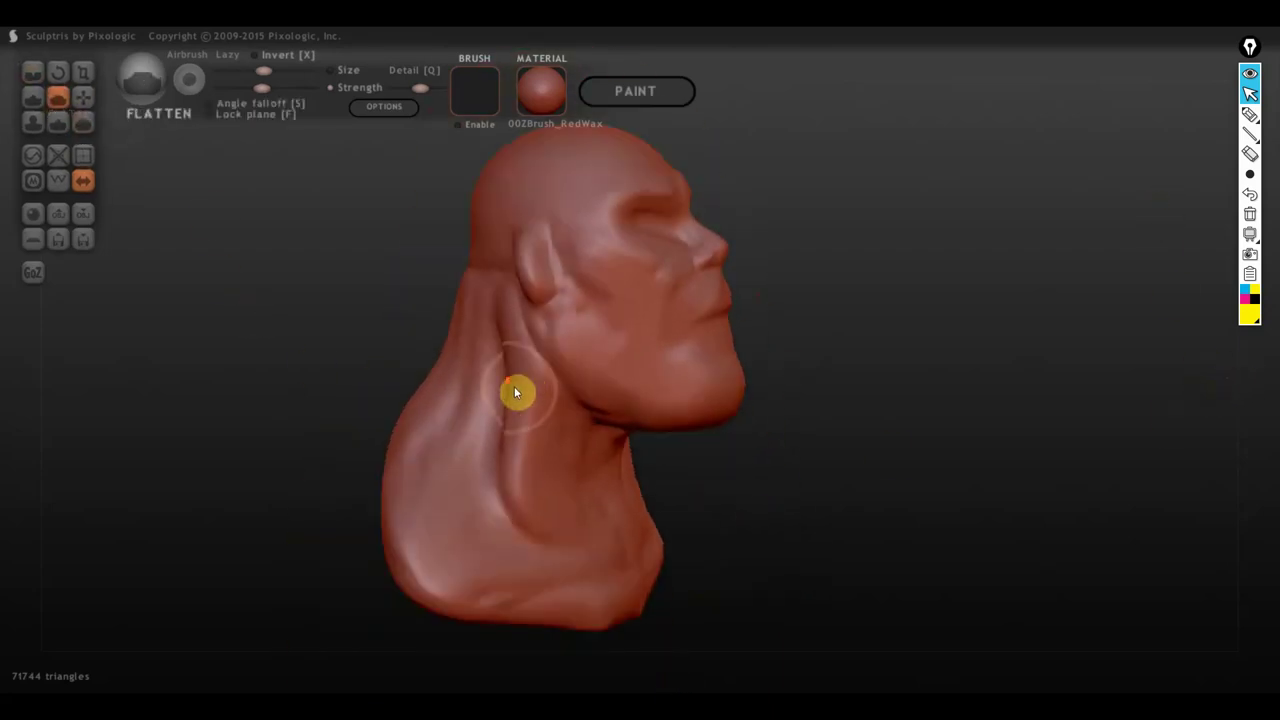
pyautogui.moveTo(528, 517)
pyautogui.mouseDown()
pyautogui.moveTo(502, 328)
pyautogui.moveTo(571, 526)
pyautogui.mouseUp()
pyautogui.moveTo(571, 526)
pyautogui.mouseDown(button='right')
pyautogui.moveTo(428, 486)
pyautogui.moveTo(514, 398)
pyautogui.mouseUp(button='right')
pyautogui.moveTo(514, 398); pyautogui.dragTo(534, 489)
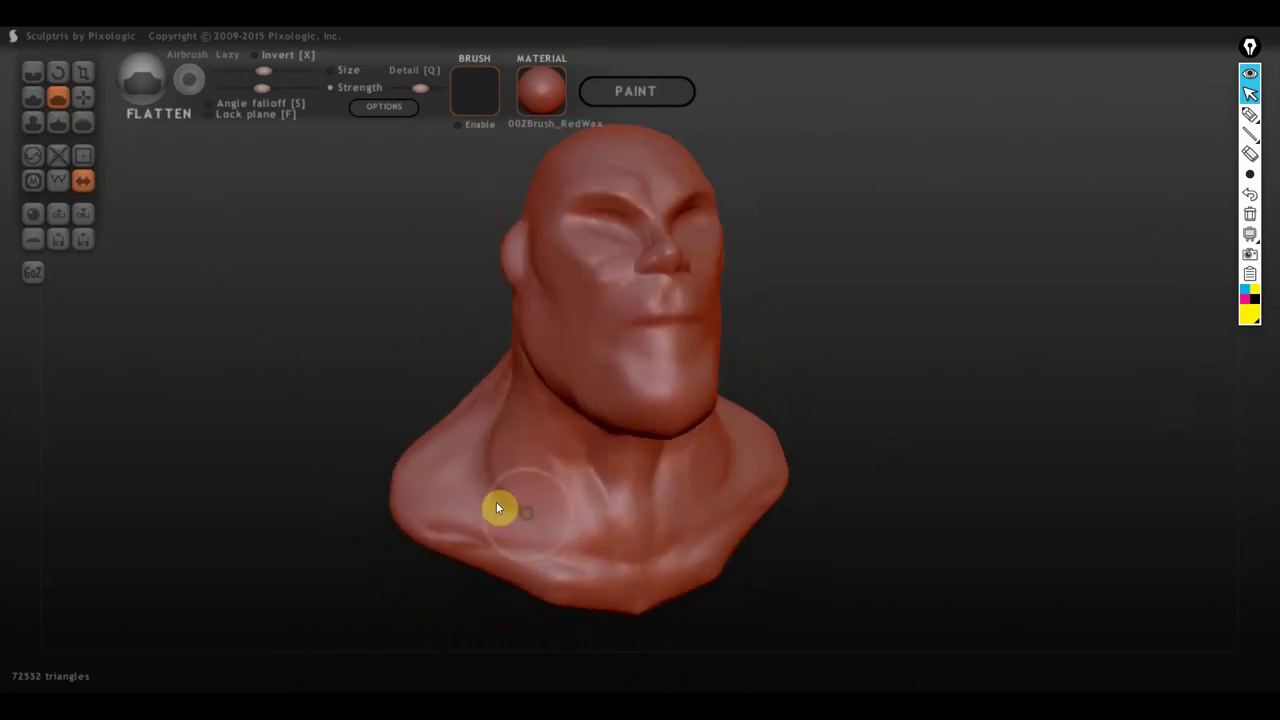
pyautogui.moveTo(497, 508)
pyautogui.mouseDown(button='right')
pyautogui.moveTo(633, 531)
pyautogui.moveTo(666, 449)
pyautogui.moveTo(631, 489)
pyautogui.moveTo(706, 449)
pyautogui.moveTo(671, 446)
pyautogui.mouseUp(button='right')
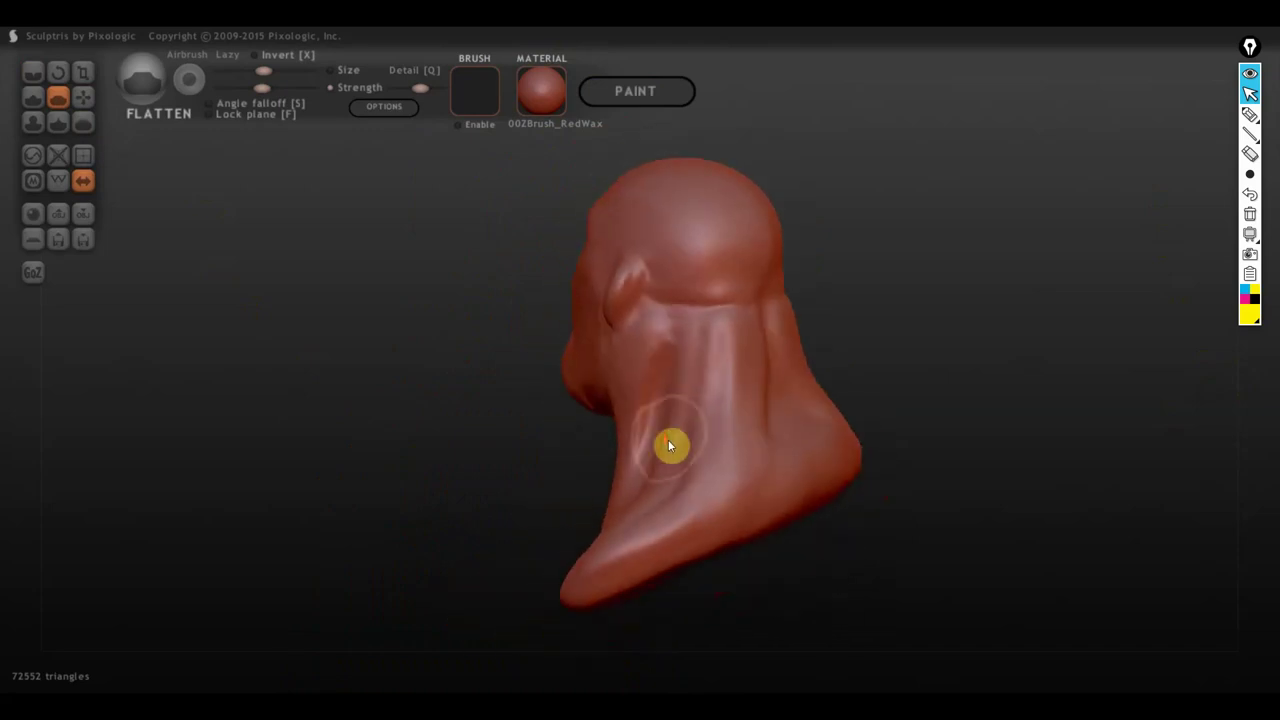
pyautogui.moveTo(727, 420)
pyautogui.mouseDown()
pyautogui.moveTo(731, 354)
pyautogui.moveTo(711, 366)
pyautogui.moveTo(717, 508)
pyautogui.moveTo(742, 333)
pyautogui.moveTo(751, 455)
pyautogui.mouseUp()
pyautogui.moveTo(751, 455); pyautogui.dragTo(793, 460, button='right')
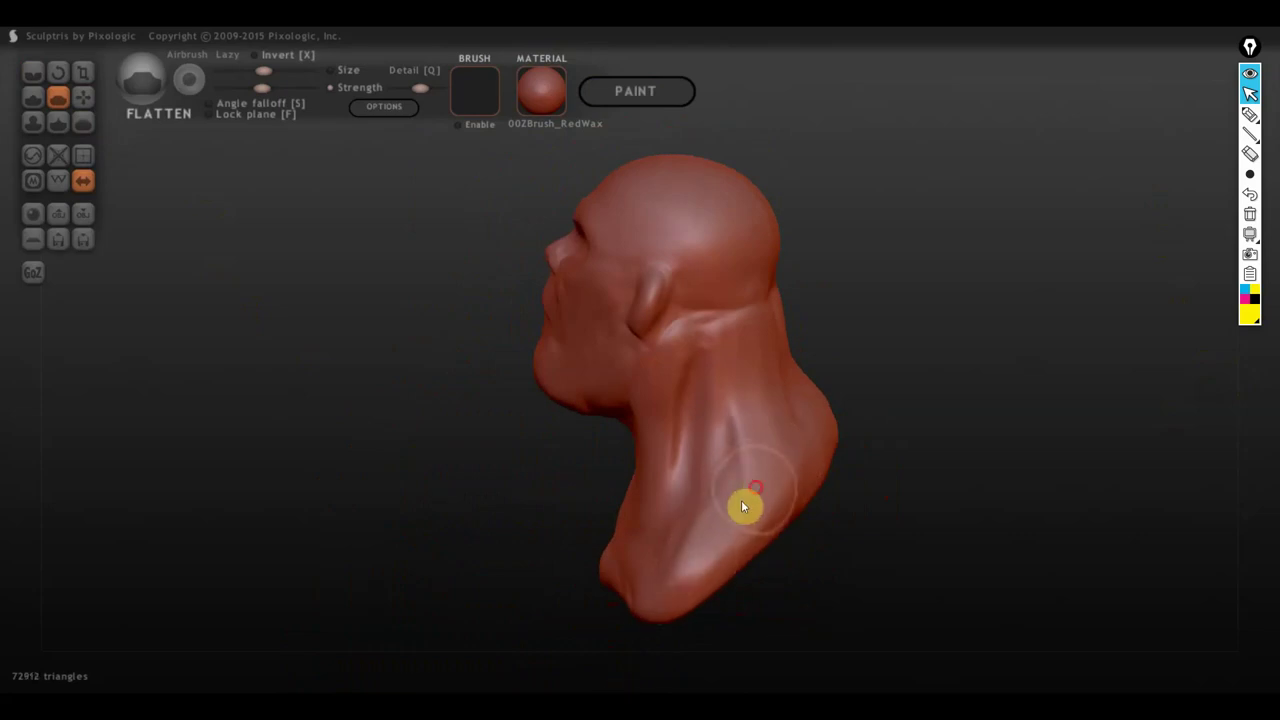
pyautogui.moveTo(742, 504)
pyautogui.mouseDown()
pyautogui.moveTo(728, 530)
pyautogui.moveTo(660, 575)
pyautogui.mouseUp()
pyautogui.moveTo(617, 649)
pyautogui.mouseDown()
pyautogui.moveTo(793, 562)
pyautogui.moveTo(737, 489)
pyautogui.moveTo(729, 352)
pyautogui.moveTo(648, 326)
pyautogui.moveTo(486, 354)
pyautogui.moveTo(589, 306)
pyautogui.mouseUp()
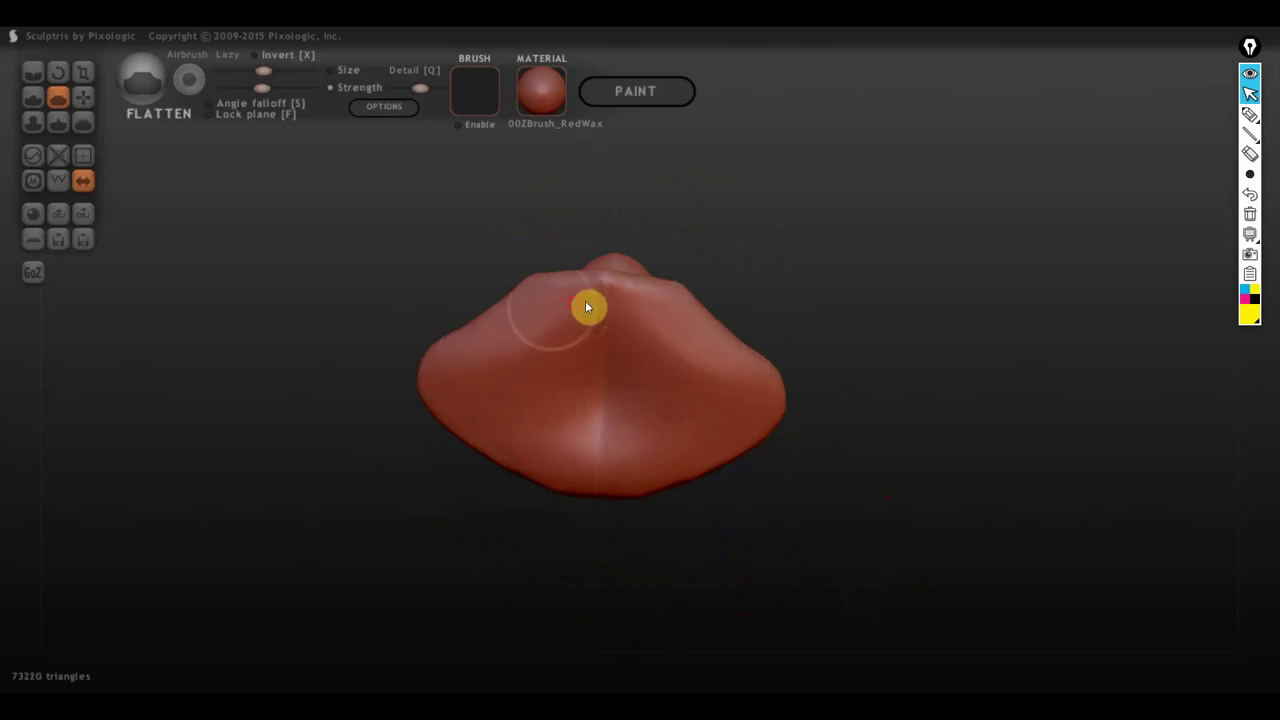
# Step: Smooth and flatten the underside of the bust's base, then check the bust from all sides
pyautogui.moveTo(504, 355)
pyautogui.mouseDown()
pyautogui.moveTo(674, 349)
pyautogui.moveTo(634, 309)
pyautogui.moveTo(421, 408)
pyautogui.mouseUp()
pyautogui.moveTo(630, 481)
pyautogui.mouseDown()
pyautogui.moveTo(523, 414)
pyautogui.moveTo(702, 366)
pyautogui.mouseUp()
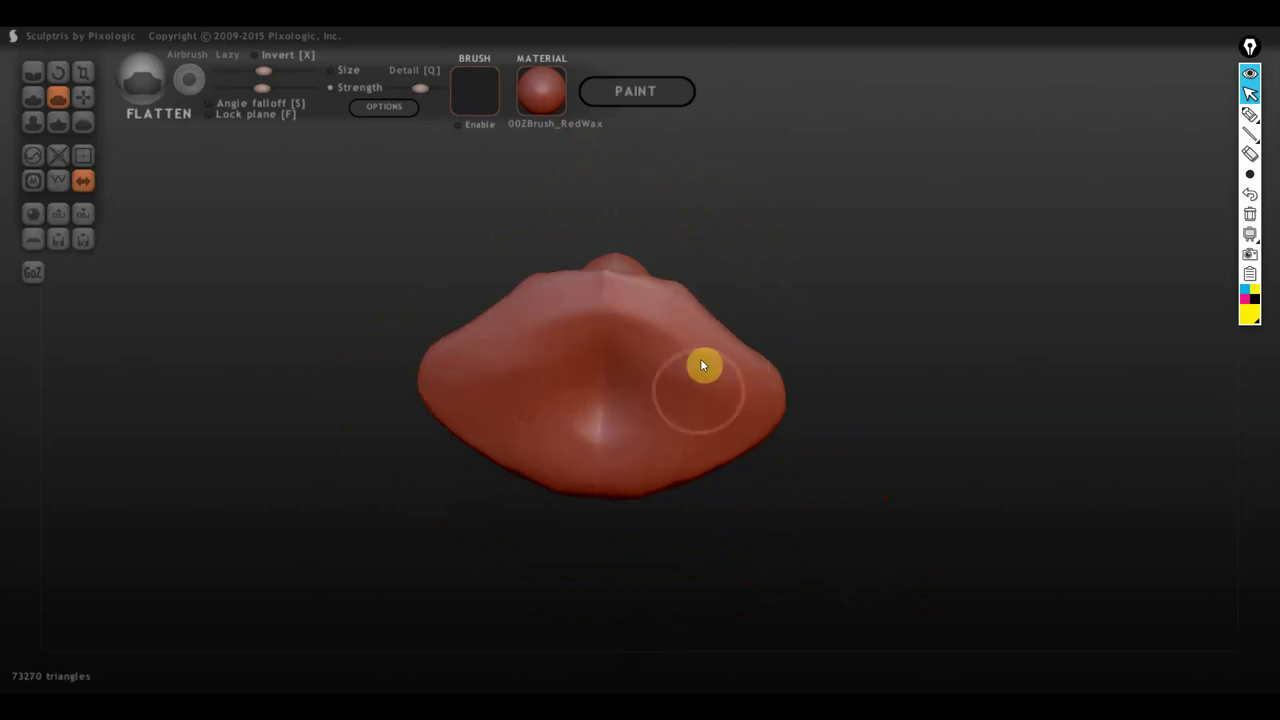
pyautogui.moveTo(654, 328); pyautogui.dragTo(737, 524)
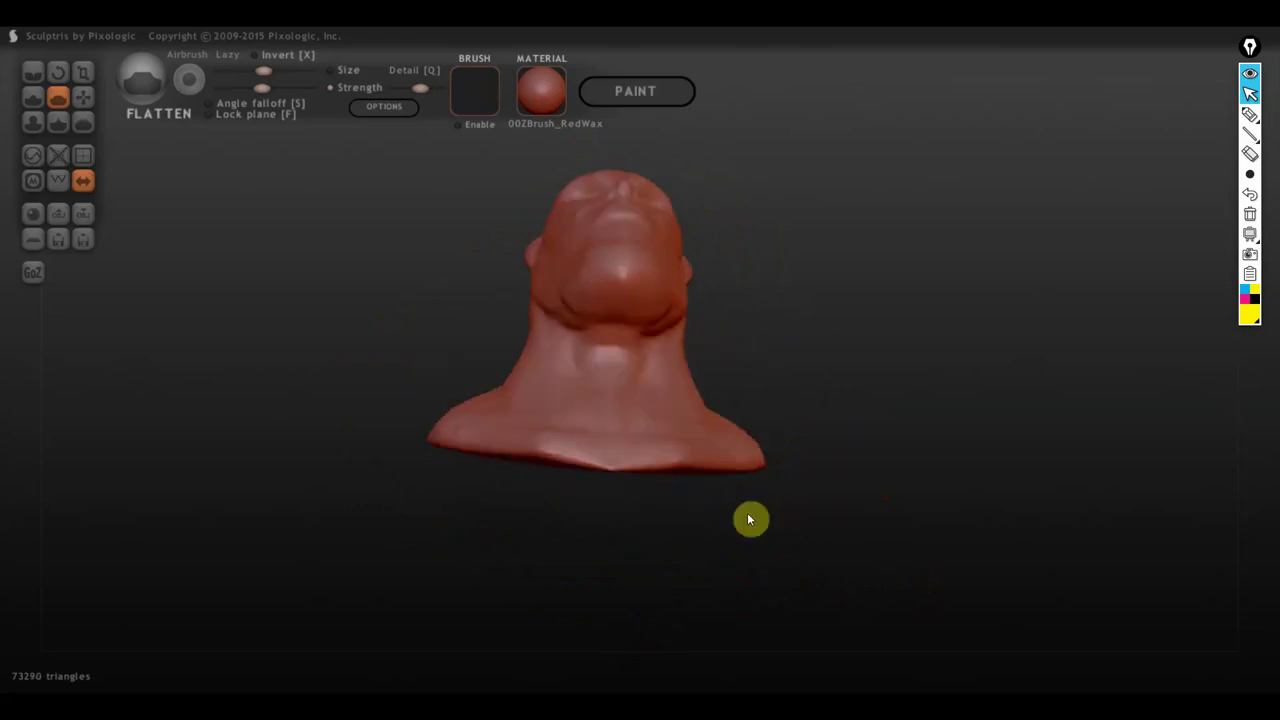
pyautogui.moveTo(492, 425)
pyautogui.mouseDown()
pyautogui.moveTo(686, 443)
pyautogui.moveTo(837, 434)
pyautogui.moveTo(743, 336)
pyautogui.moveTo(797, 346)
pyautogui.mouseUp()
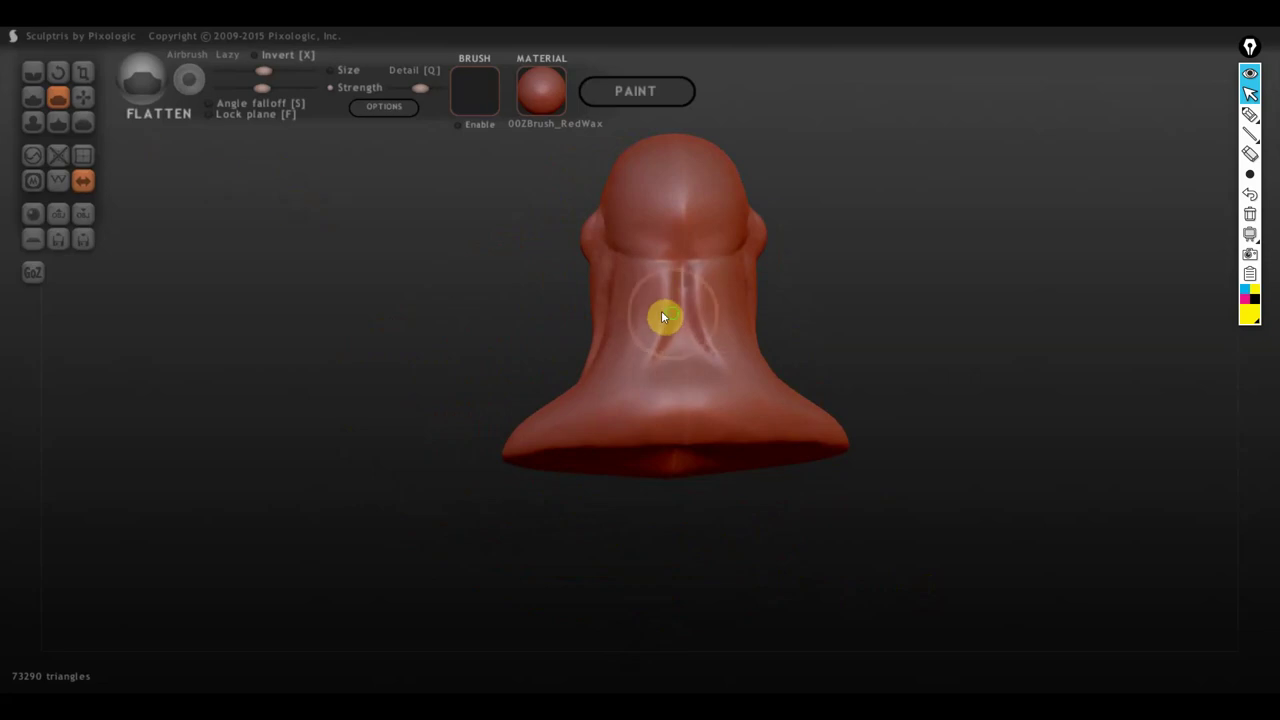
pyautogui.moveTo(661, 310)
pyautogui.mouseDown()
pyautogui.moveTo(420, 305)
pyautogui.moveTo(468, 302)
pyautogui.mouseUp()
pyautogui.moveTo(748, 347)
pyautogui.keyDown('alt'); pyautogui.mouseDown()
pyautogui.moveTo(716, 378)
pyautogui.moveTo(589, 380)
pyautogui.mouseUp(); pyautogui.keyUp('alt')
pyautogui.moveTo(642, 415); pyautogui.dragTo(652, 432)
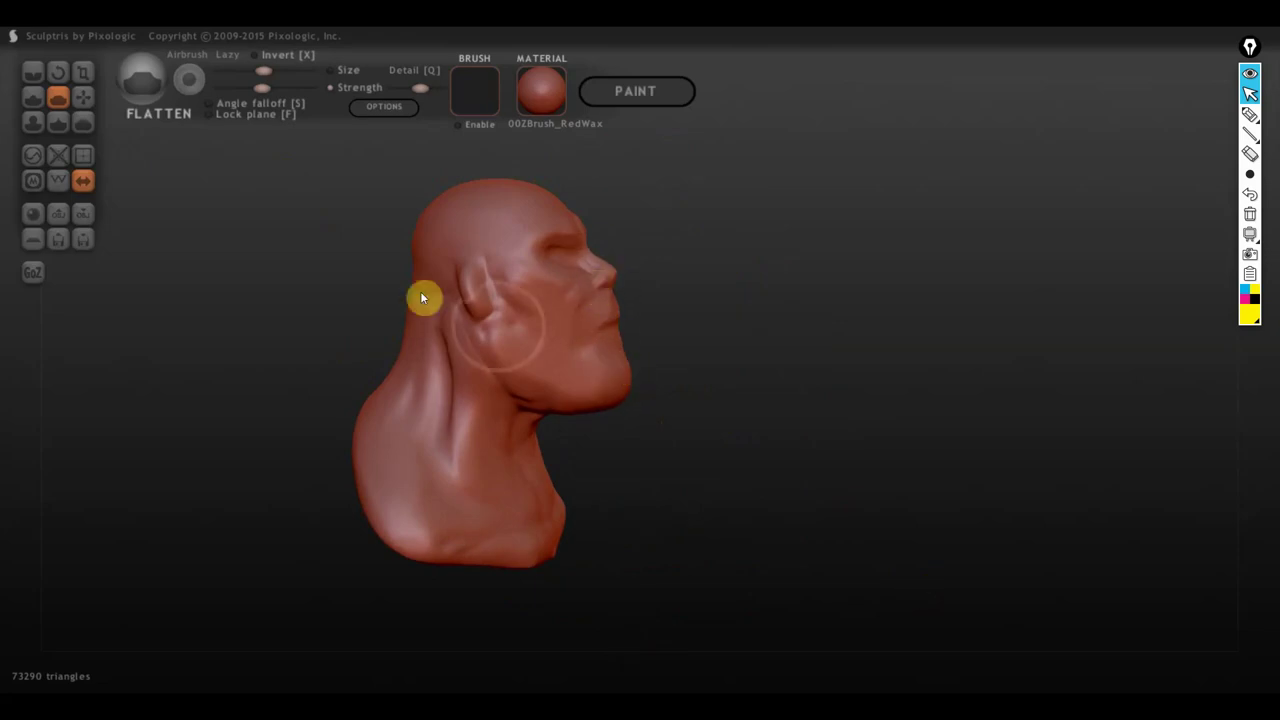
# Step: Pull the back of the neck out into a ridge below the skull with the Grab brush
pyautogui.click(96, 95)
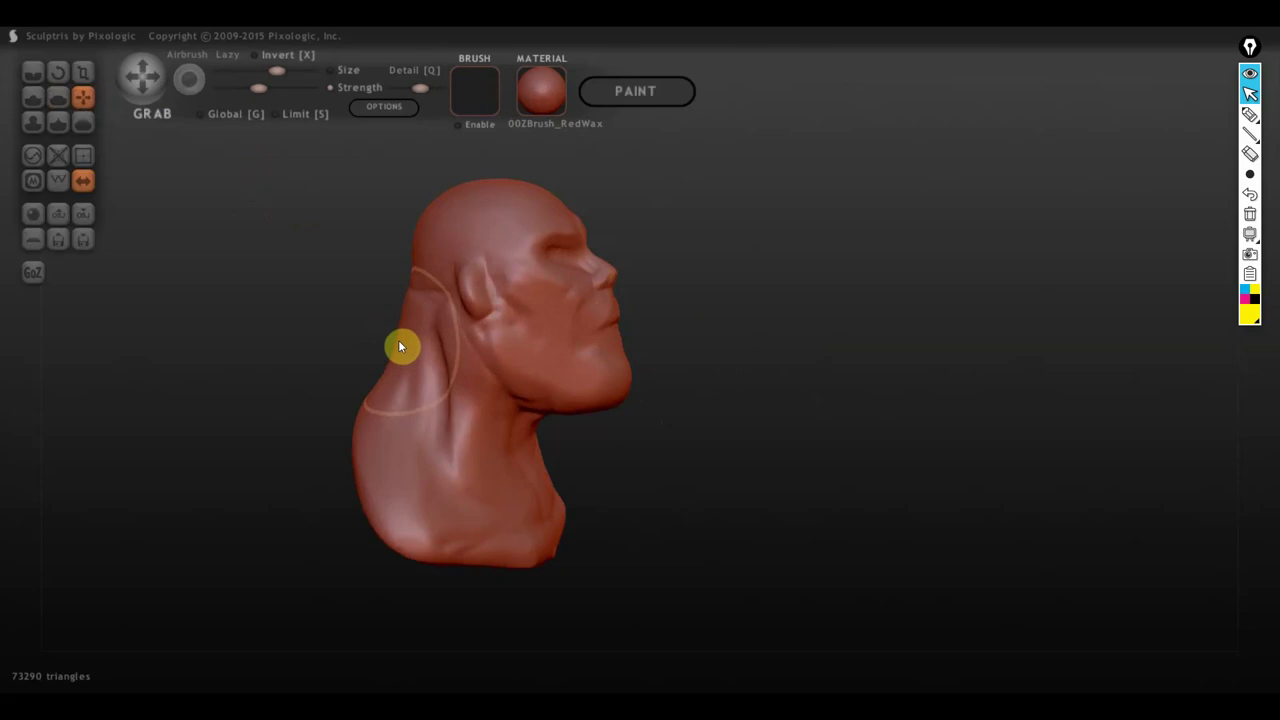
pyautogui.moveTo(390, 336); pyautogui.dragTo(441, 250)
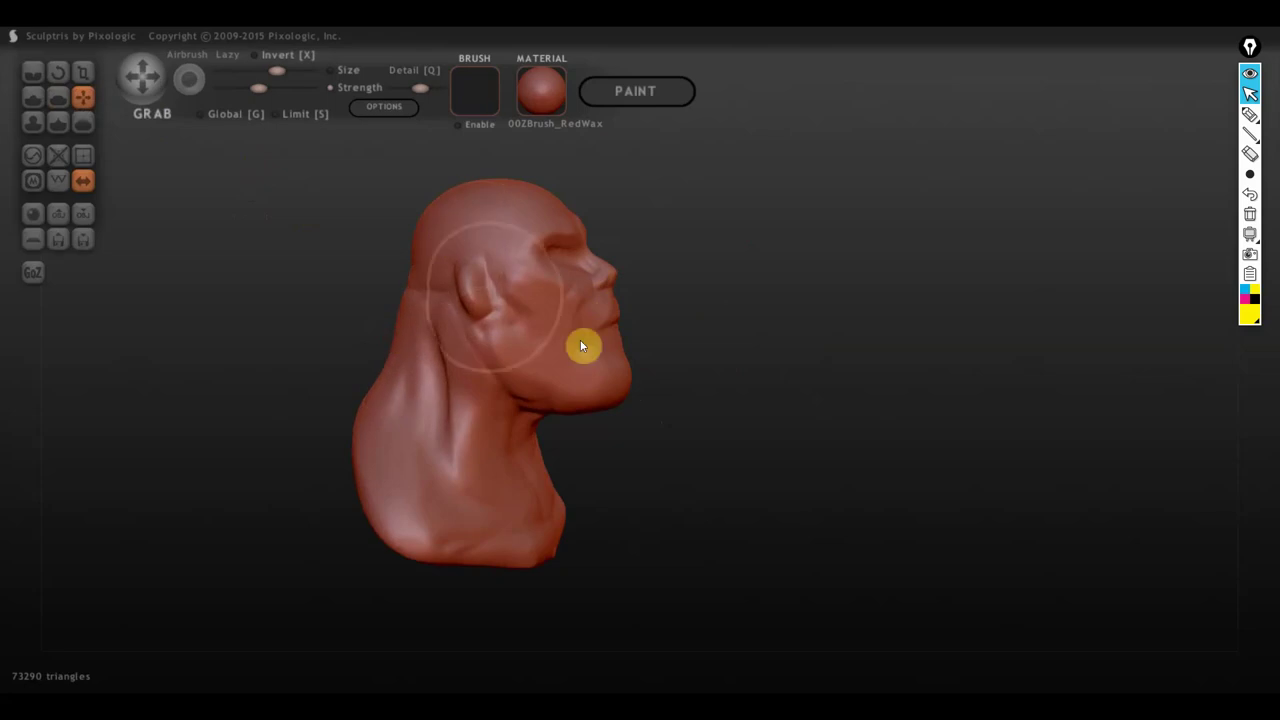
pyautogui.moveTo(583, 346)
pyautogui.mouseDown(button='right')
pyautogui.moveTo(753, 352)
pyautogui.moveTo(680, 343)
pyautogui.moveTo(720, 349)
pyautogui.moveTo(706, 349)
pyautogui.mouseUp(button='right')
pyautogui.moveTo(885, 365); pyautogui.dragTo(849, 420, button='right')
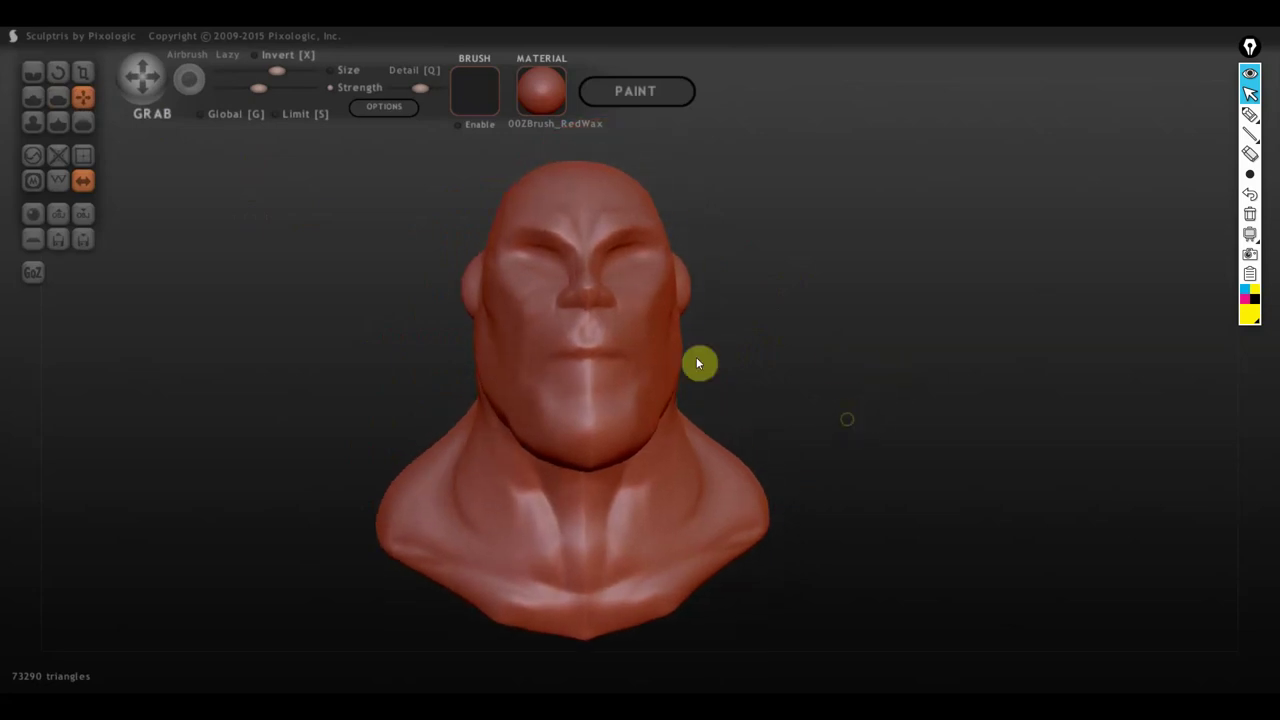
# Step: Pull the brow down toward the cheek and reshape the back and top of the skull
pyautogui.scroll(2, 500, 225)
pyautogui.moveTo(462, 204); pyautogui.dragTo(453, 289)
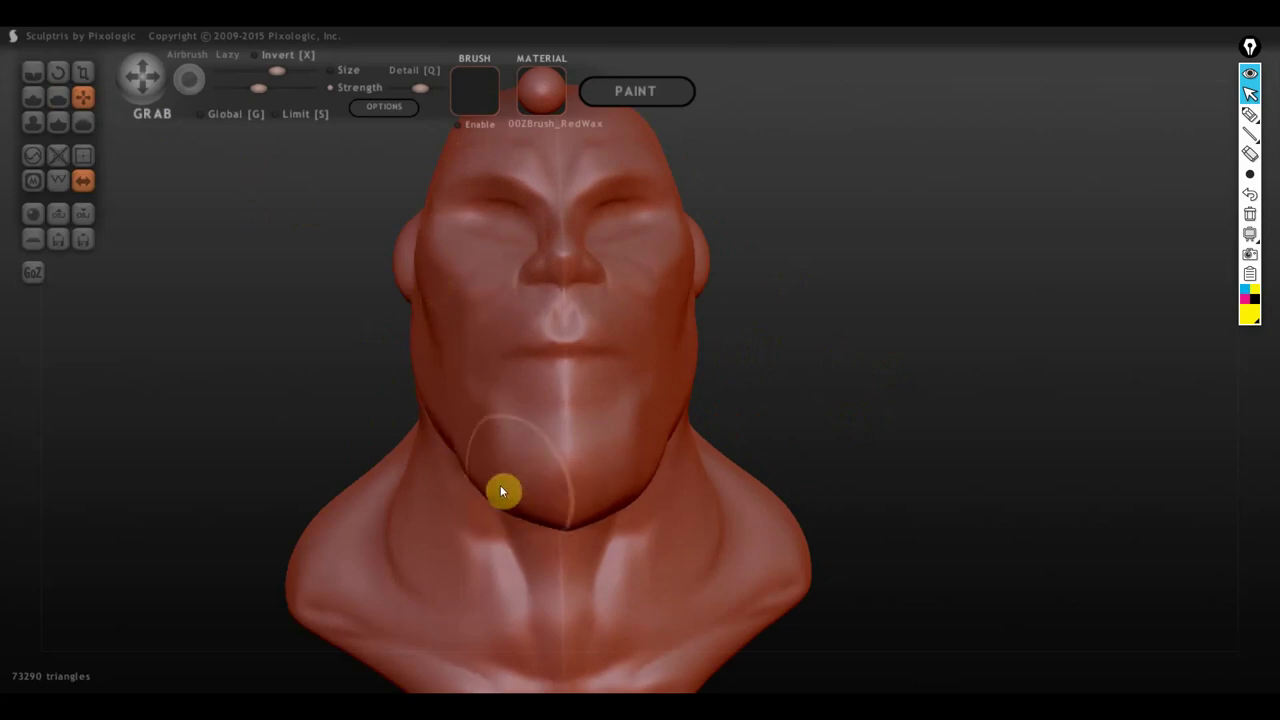
pyautogui.moveTo(605, 484); pyautogui.dragTo(736, 470, button='right')
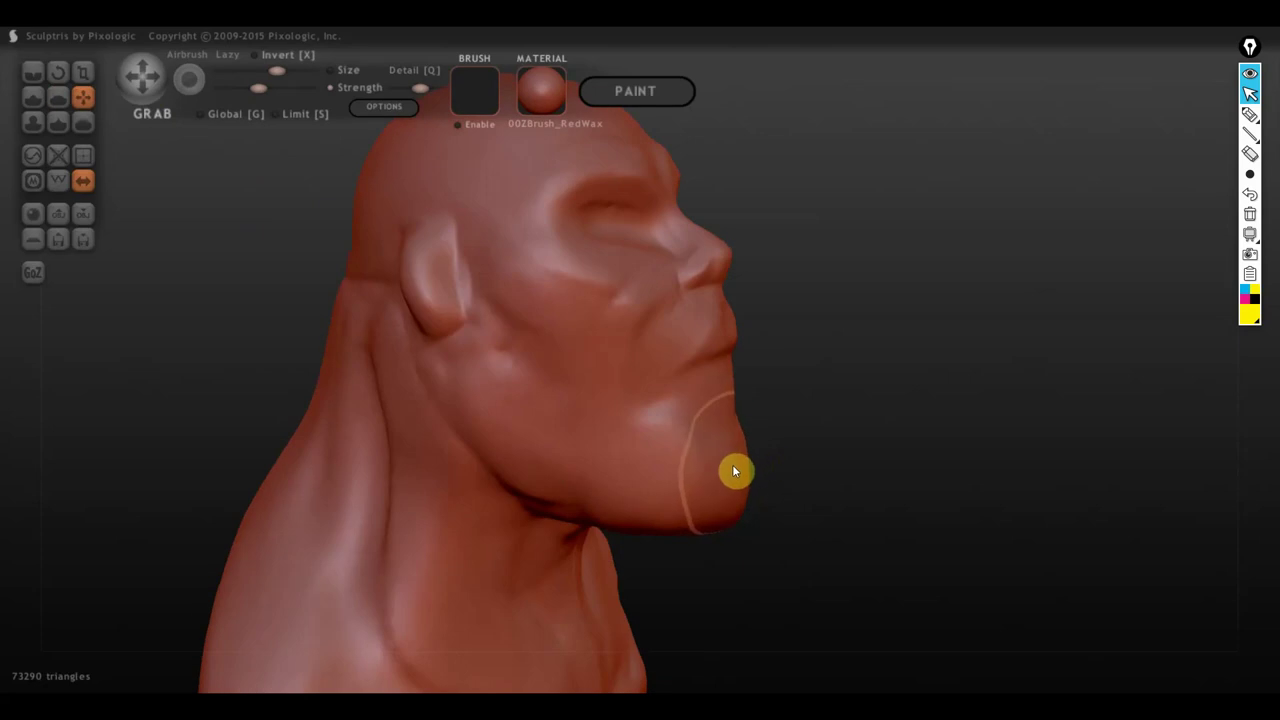
pyautogui.moveTo(743, 466); pyautogui.dragTo(772, 466, button='right')
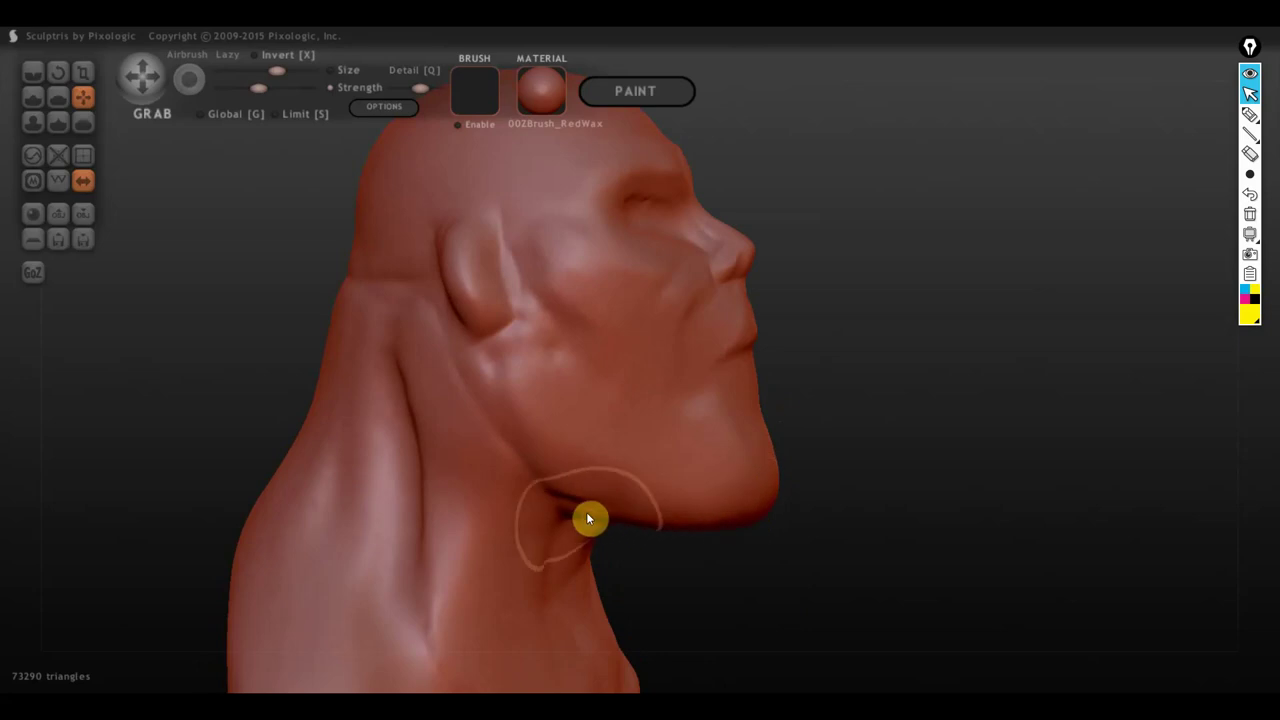
pyautogui.moveTo(623, 511)
pyautogui.mouseDown(button='right')
pyautogui.moveTo(636, 517)
pyautogui.moveTo(654, 494)
pyautogui.mouseUp(button='right')
pyautogui.scroll(-3, 950, 423)
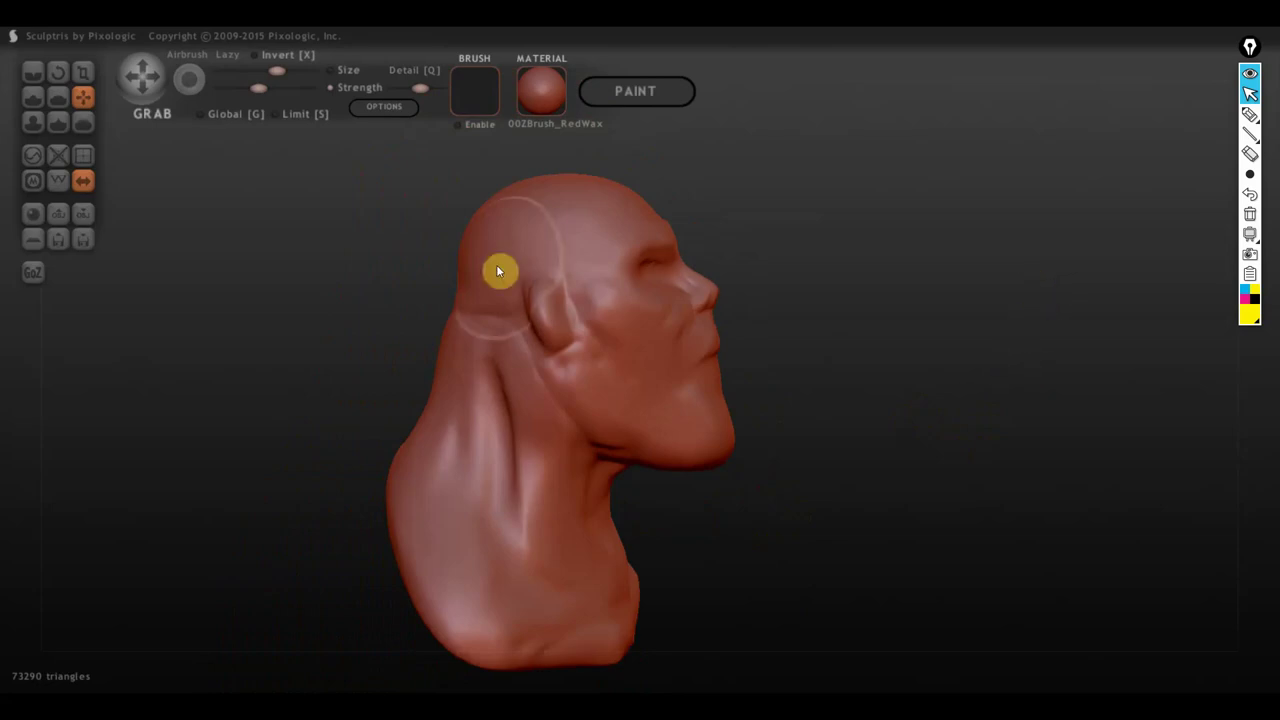
pyautogui.moveTo(497, 270); pyautogui.dragTo(466, 262)
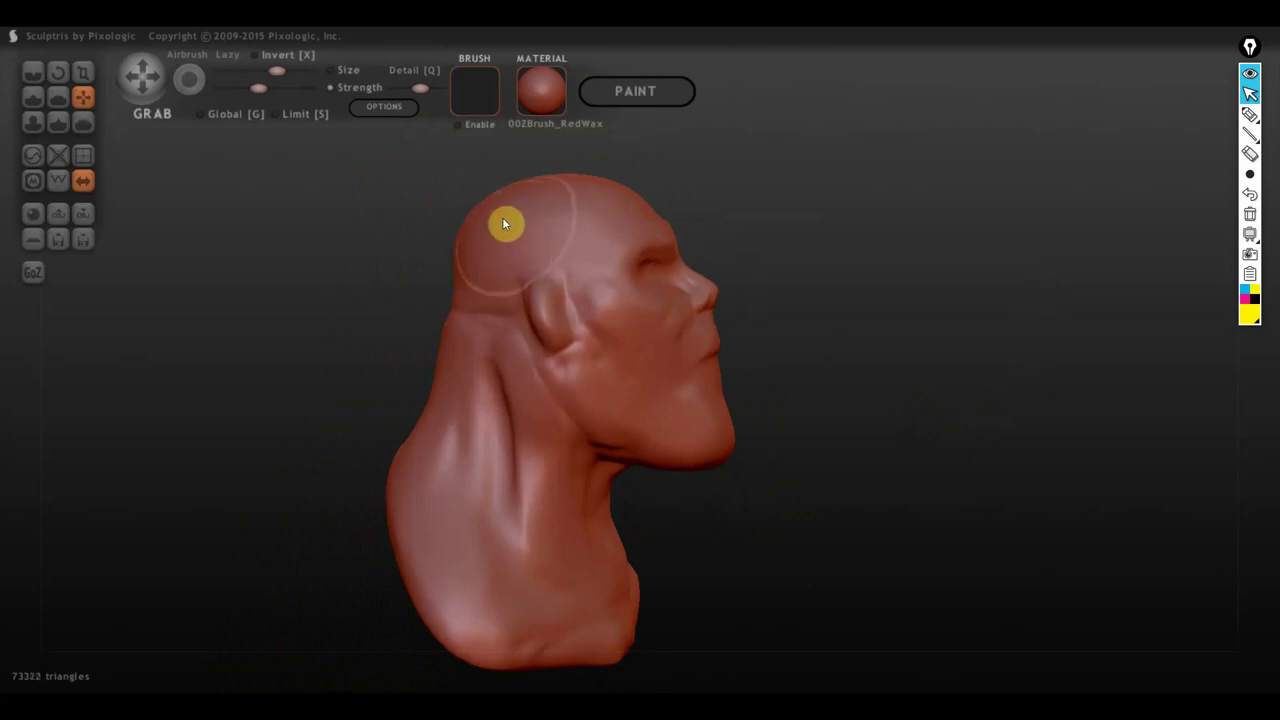
pyautogui.moveTo(502, 217); pyautogui.dragTo(498, 207)
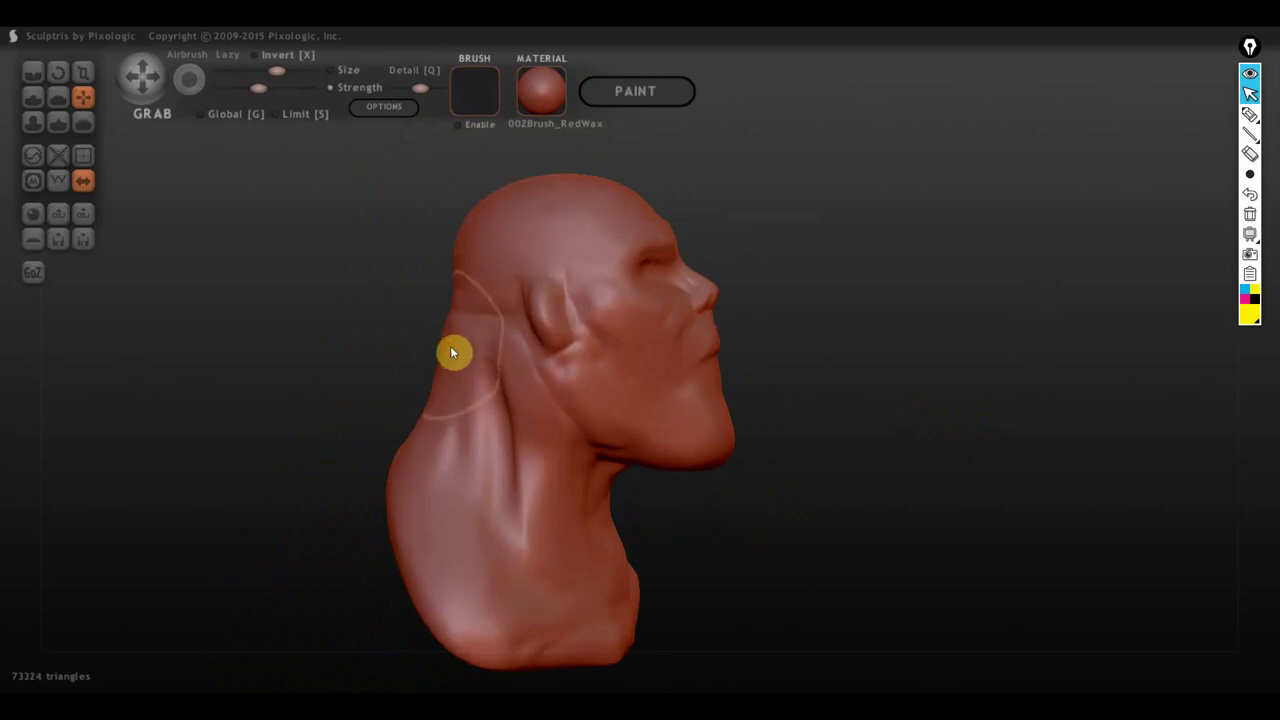
pyautogui.moveTo(744, 361); pyautogui.dragTo(602, 365)
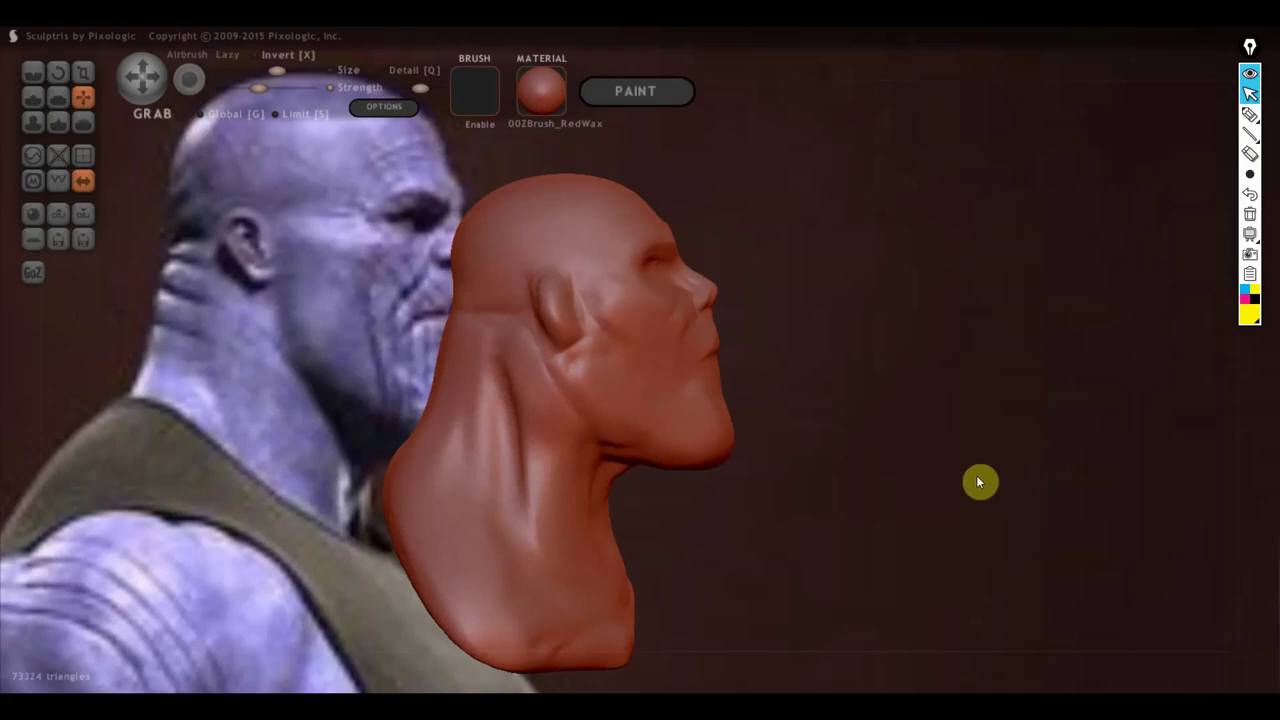
pyautogui.keyDown('alt'); pyautogui.moveTo(978, 482); pyautogui.dragTo(648, 410); pyautogui.keyUp('alt')
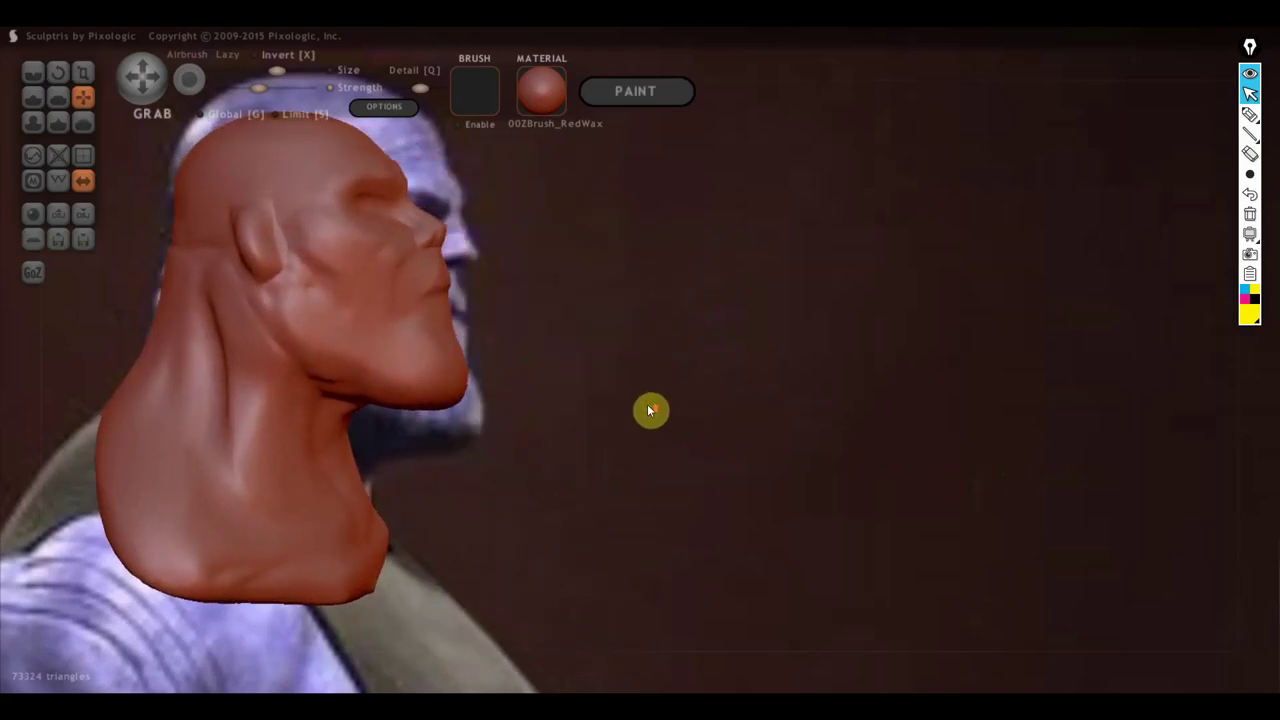
pyautogui.scroll(2, 648, 410)
pyautogui.keyDown('alt'); pyautogui.moveTo(654, 411); pyautogui.dragTo(706, 438); pyautogui.keyUp('alt')
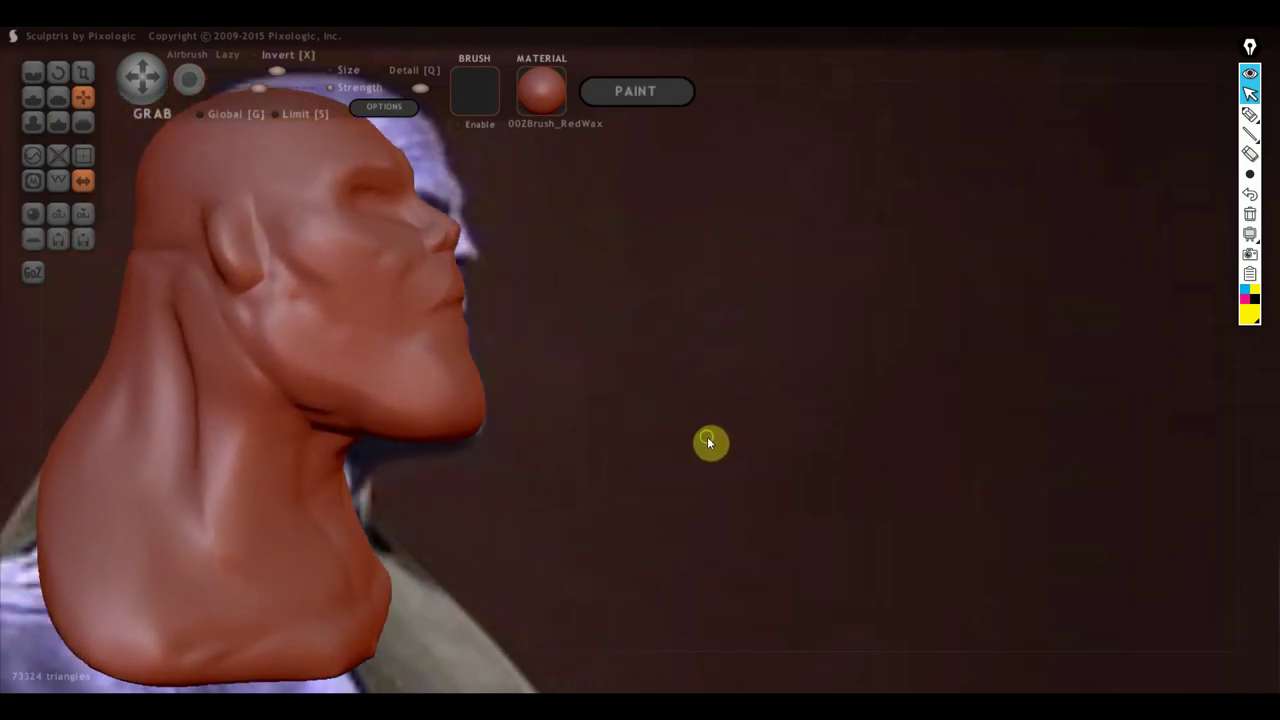
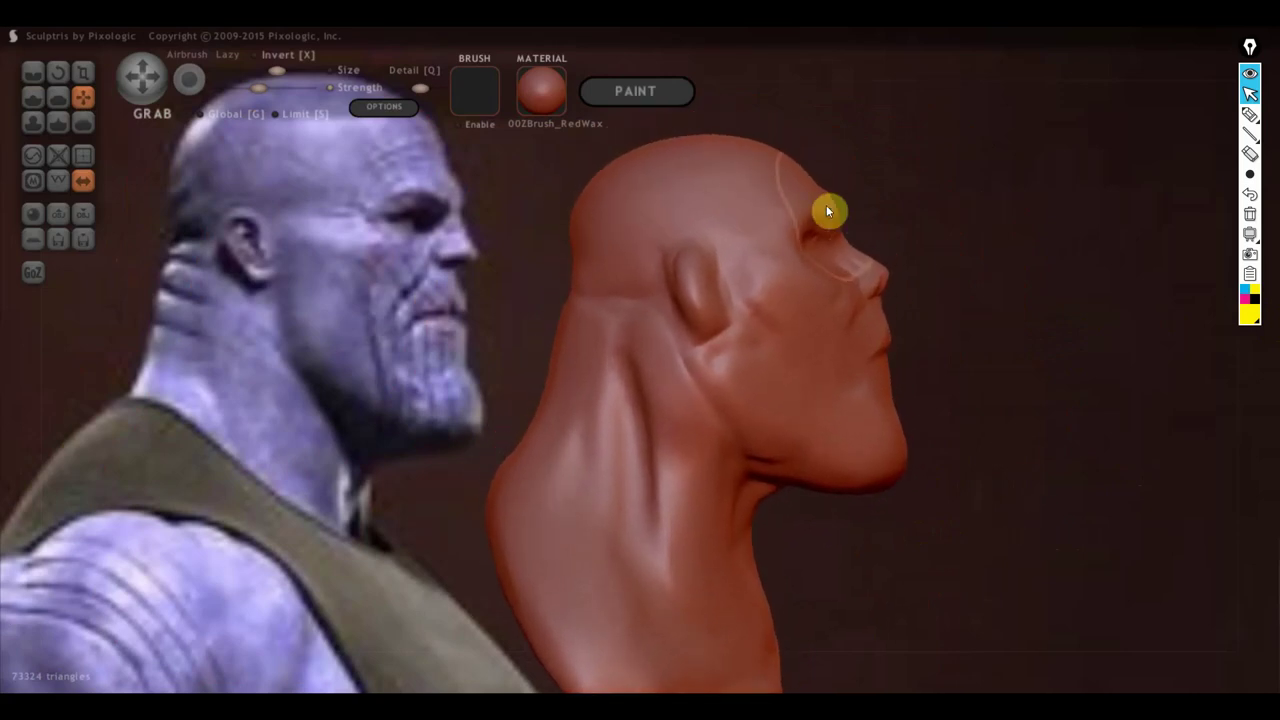
# Step: Compare the bust against the reference photo, then build up the cheek with Draw strokes
pyautogui.moveTo(1054, 471); pyautogui.dragTo(560, 425)
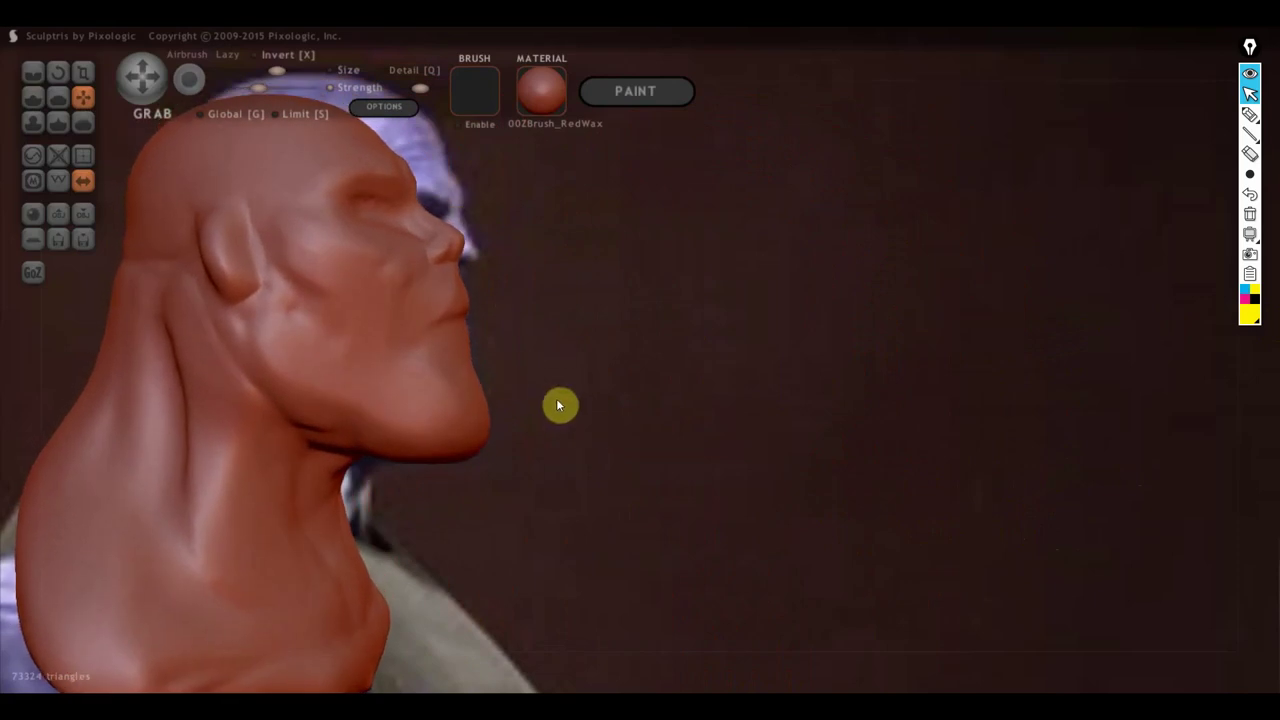
pyautogui.moveTo(560, 410)
pyautogui.mouseDown()
pyautogui.moveTo(978, 425)
pyautogui.moveTo(1050, 453)
pyautogui.mouseUp()
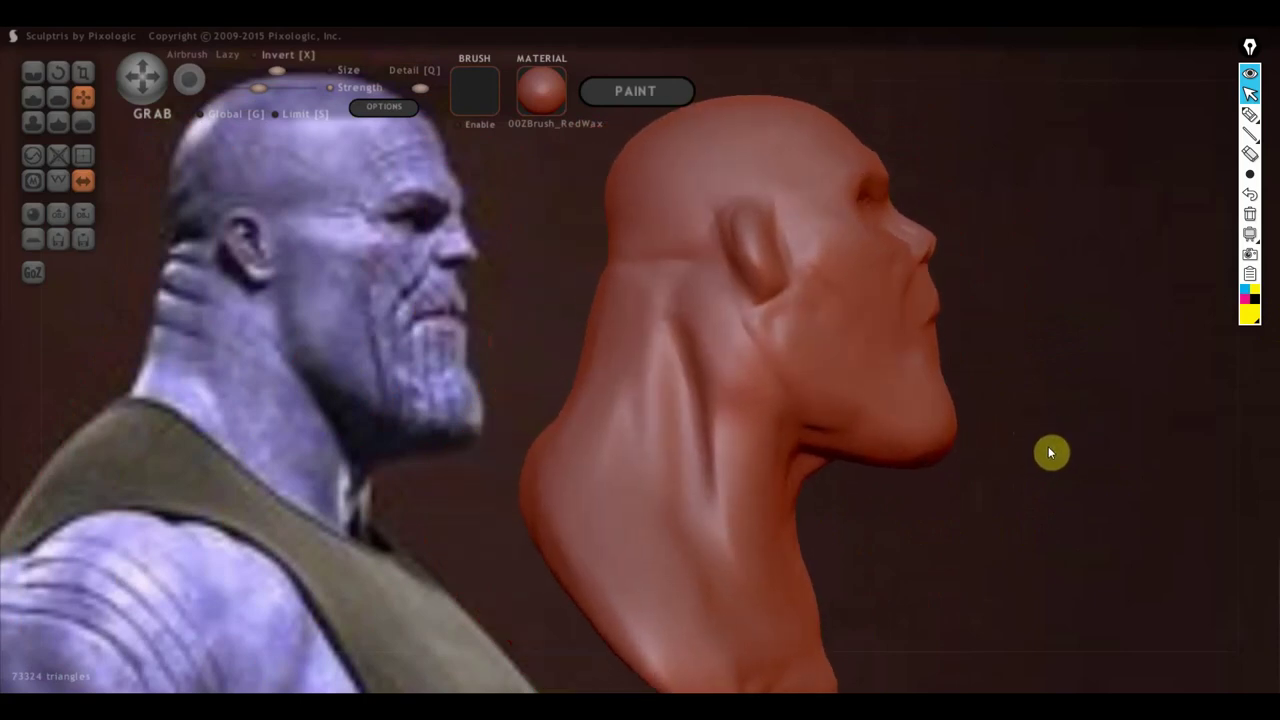
pyautogui.click(36, 100)
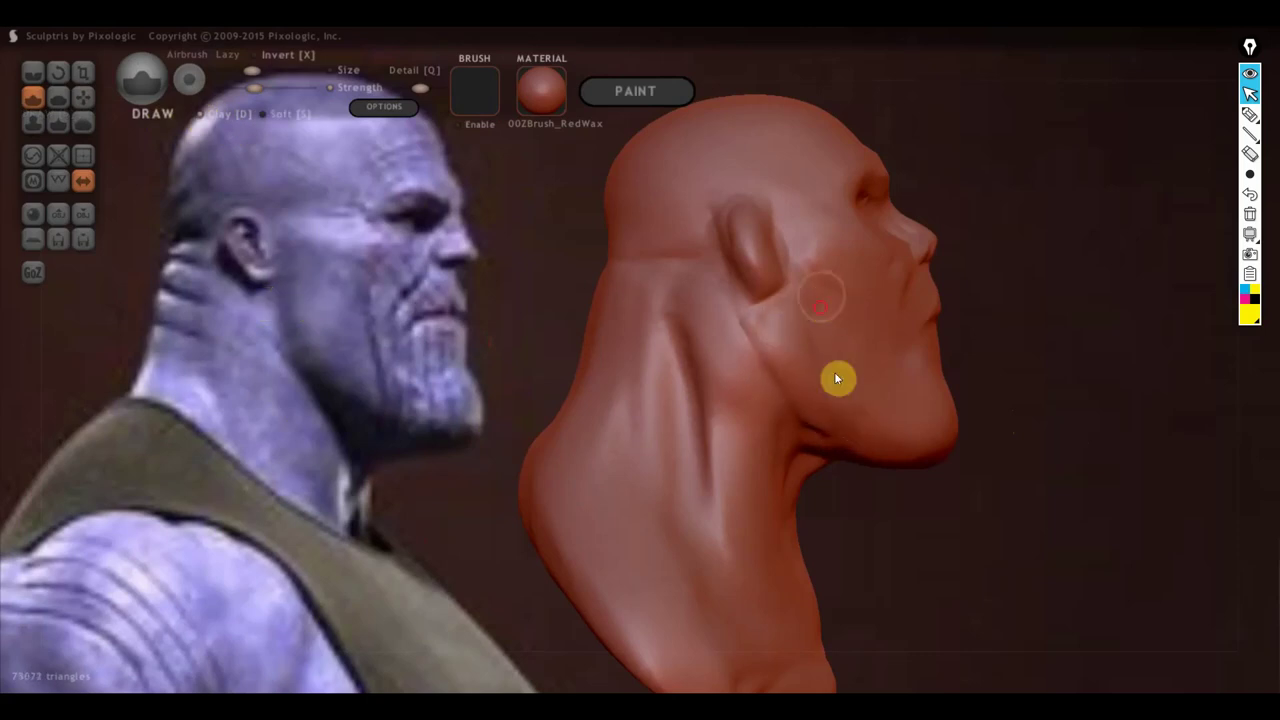
pyautogui.moveTo(811, 306); pyautogui.dragTo(843, 334)
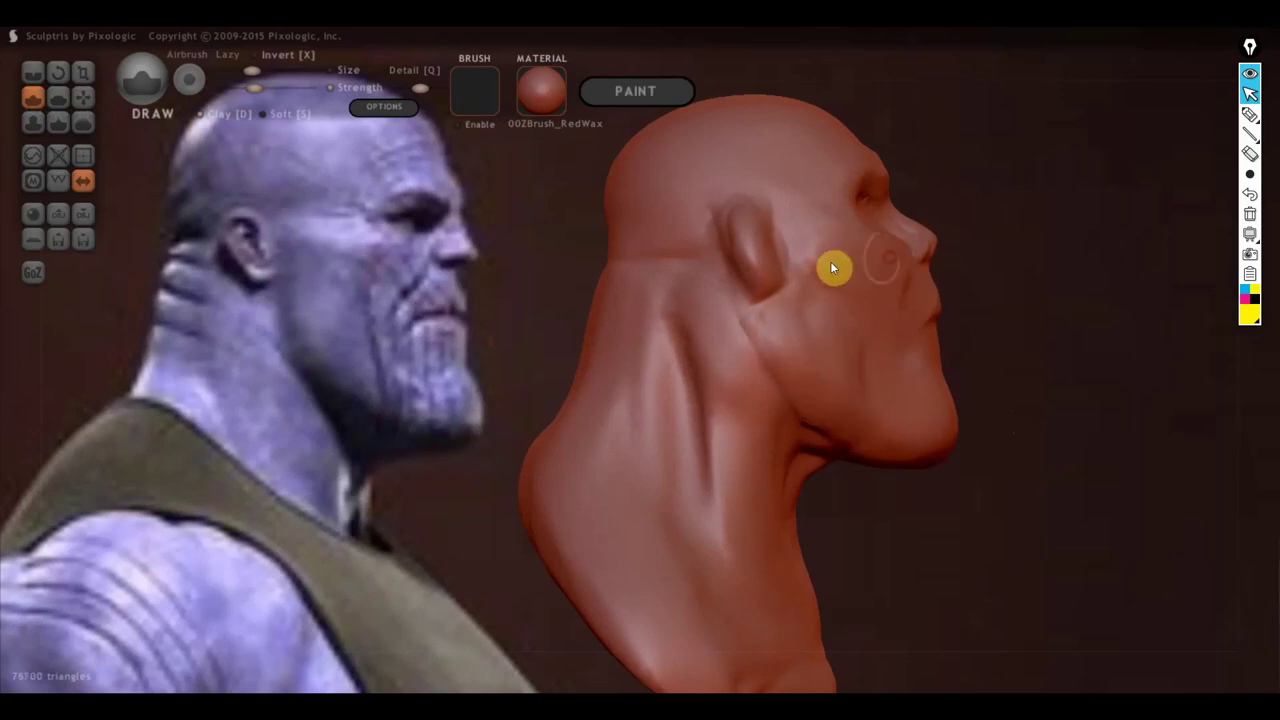
pyautogui.moveTo(1061, 345); pyautogui.dragTo(1040, 347)
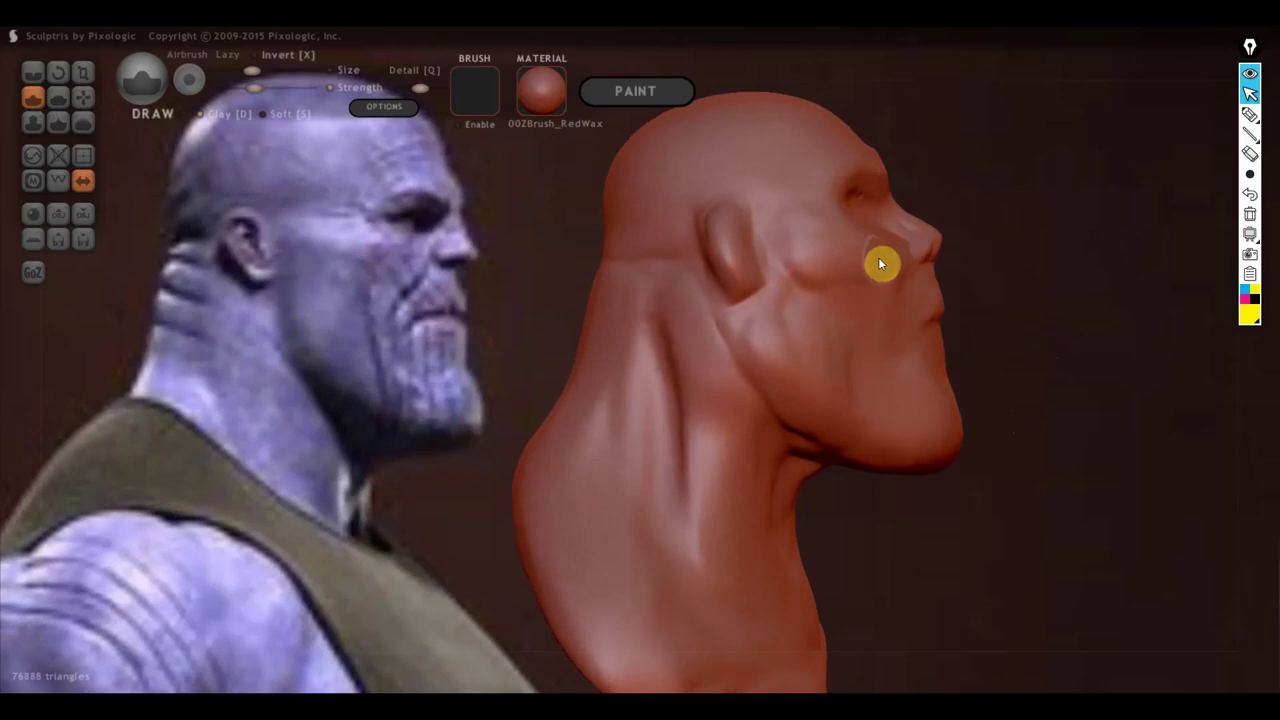
pyautogui.moveTo(890, 246); pyautogui.dragTo(778, 244)
pyautogui.moveTo(438, 254); pyautogui.dragTo(452, 255)
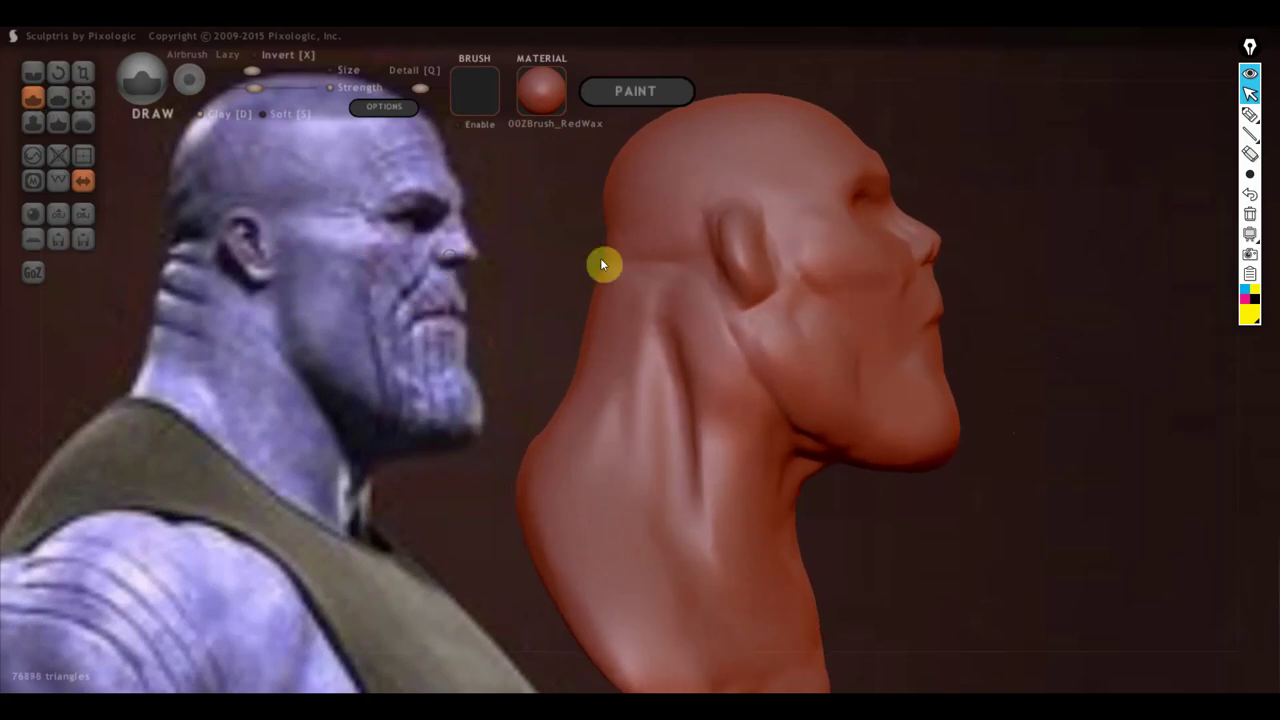
# Step: Pull the area around the ear back toward the skull with the Grab brush
pyautogui.click(85, 99)
pyautogui.moveTo(677, 274)
pyautogui.mouseDown()
pyautogui.moveTo(754, 257)
pyautogui.moveTo(760, 320)
pyautogui.moveTo(735, 243)
pyautogui.moveTo(714, 249)
pyautogui.mouseUp()
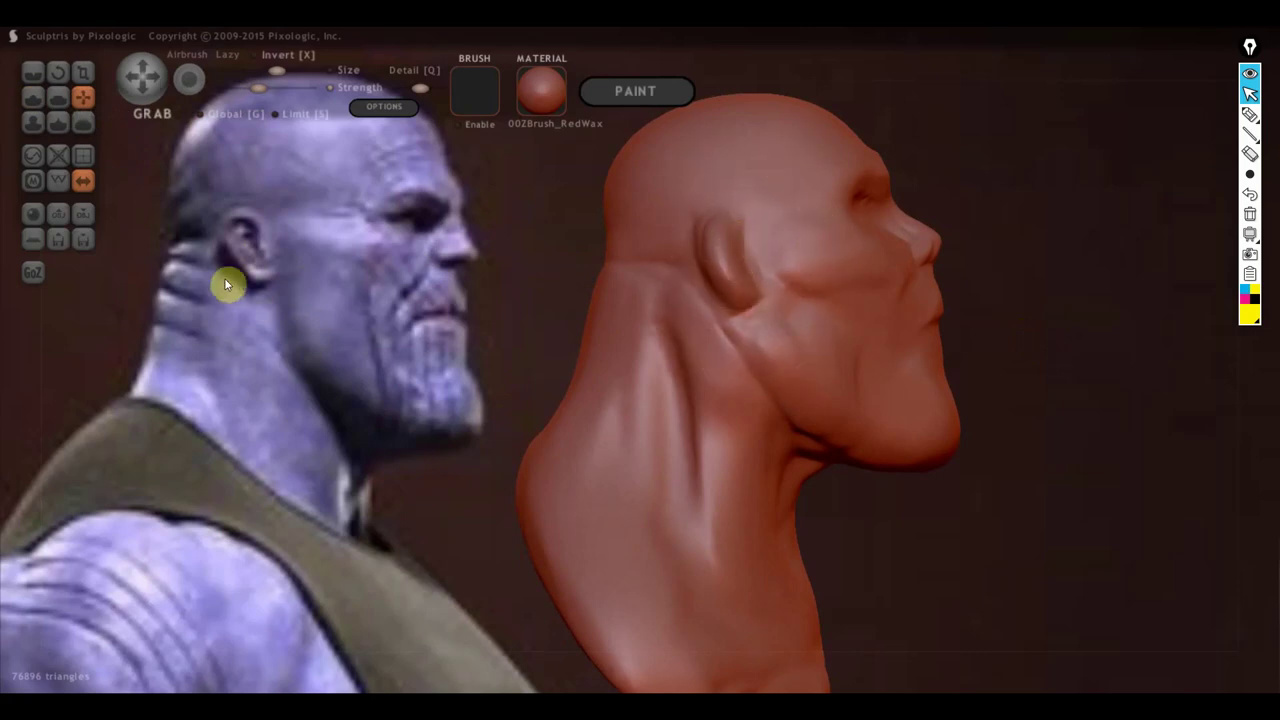
pyautogui.click(1250, 114)
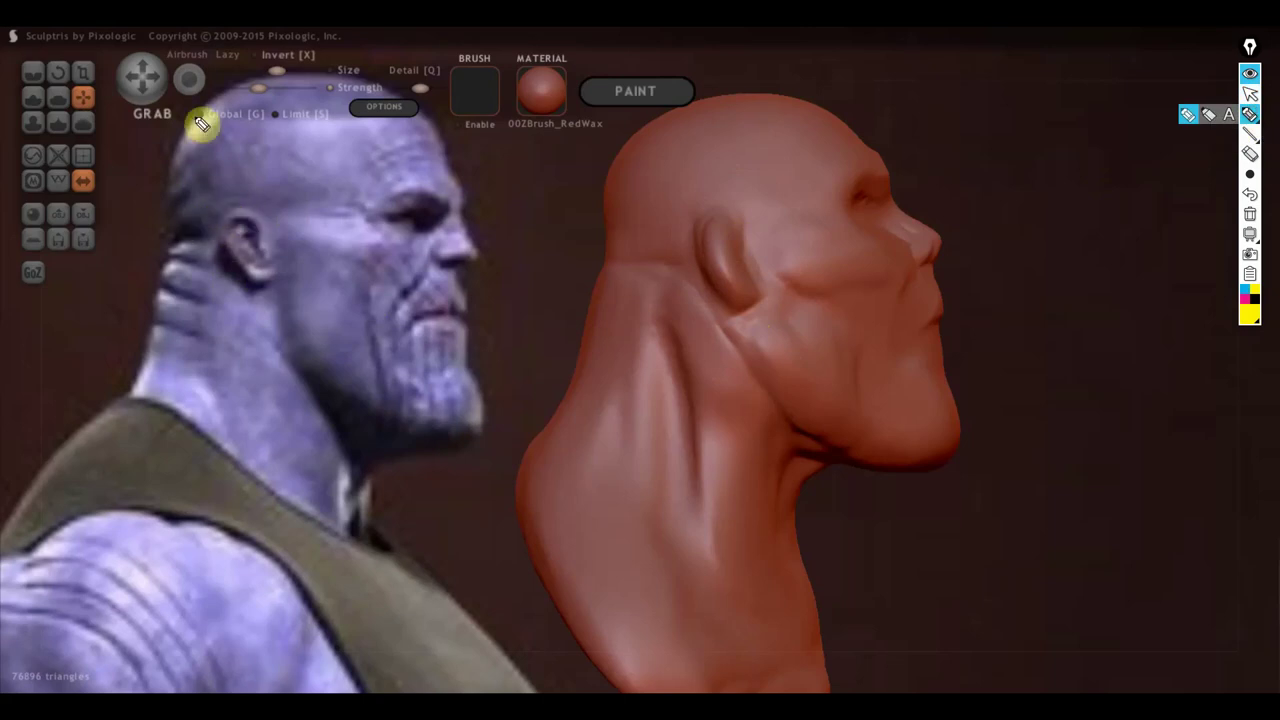
pyautogui.moveTo(199, 129)
pyautogui.mouseDown()
pyautogui.moveTo(177, 177)
pyautogui.moveTo(201, 230)
pyautogui.moveTo(381, 227)
pyautogui.mouseUp()
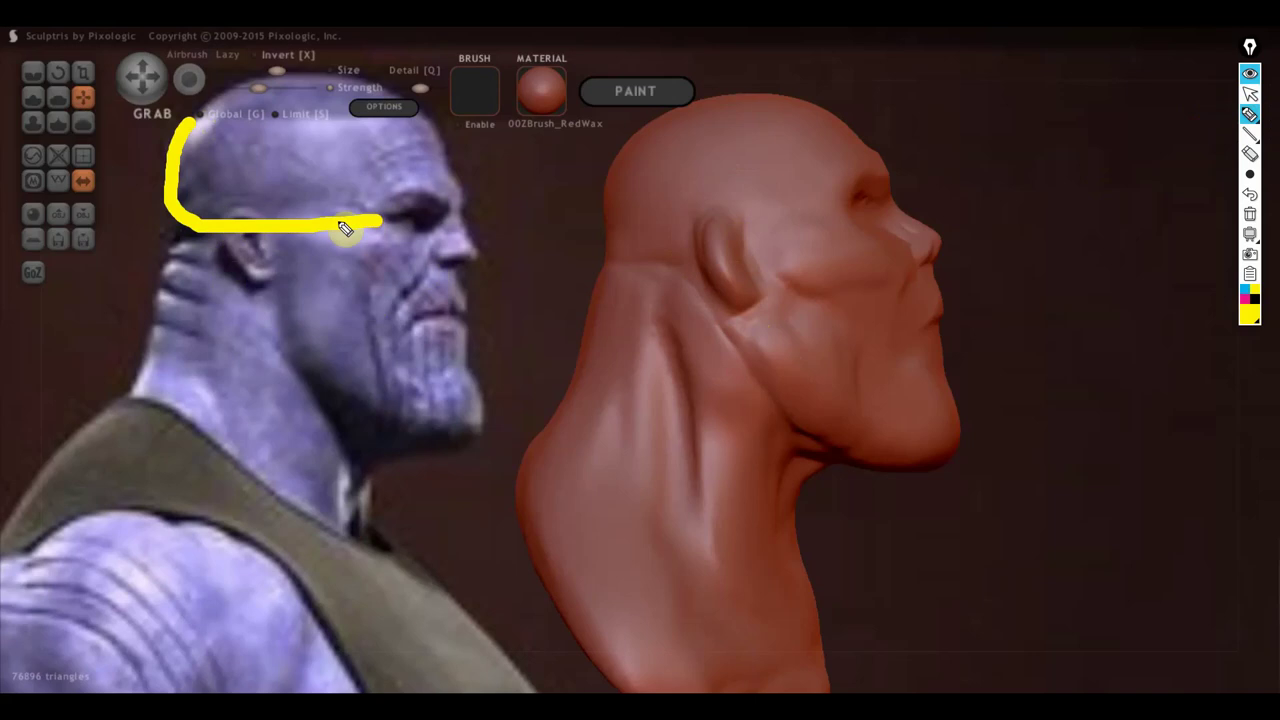
pyautogui.moveTo(285, 272)
pyautogui.mouseDown()
pyautogui.moveTo(326, 387)
pyautogui.moveTo(456, 444)
pyautogui.mouseUp()
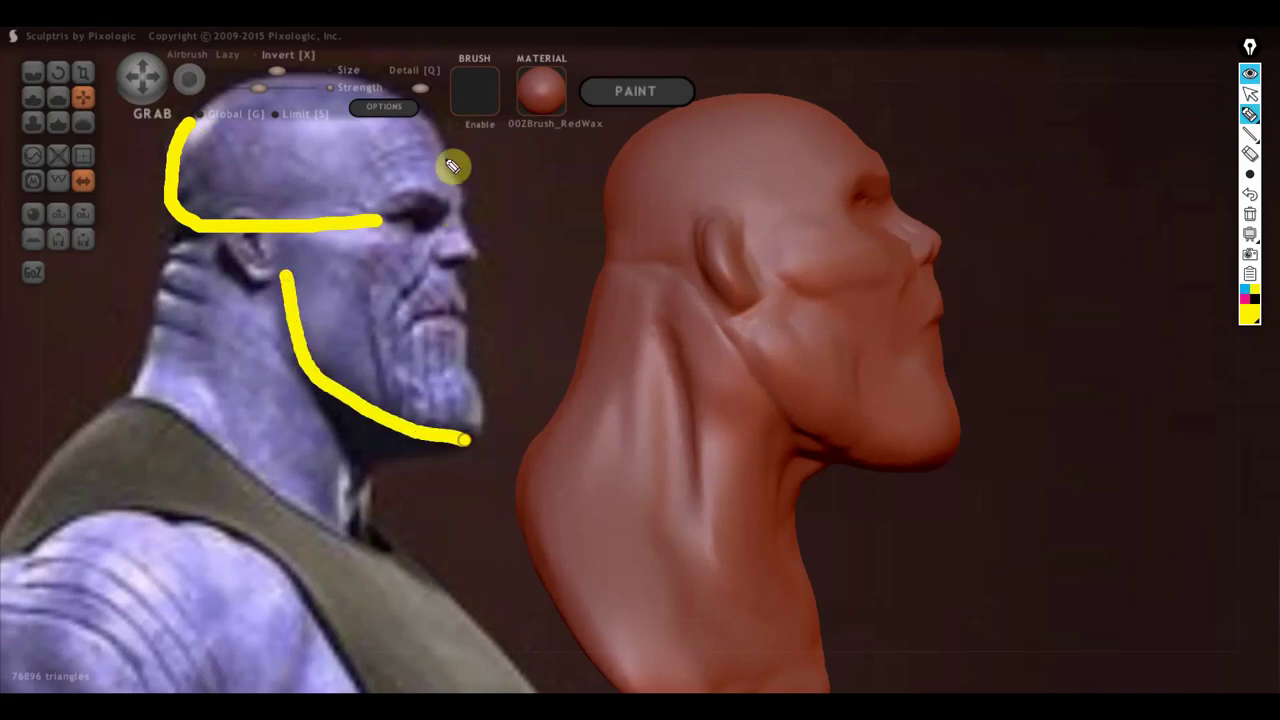
pyautogui.moveTo(432, 116)
pyautogui.mouseDown()
pyautogui.moveTo(503, 265)
pyautogui.moveTo(494, 450)
pyautogui.mouseUp()
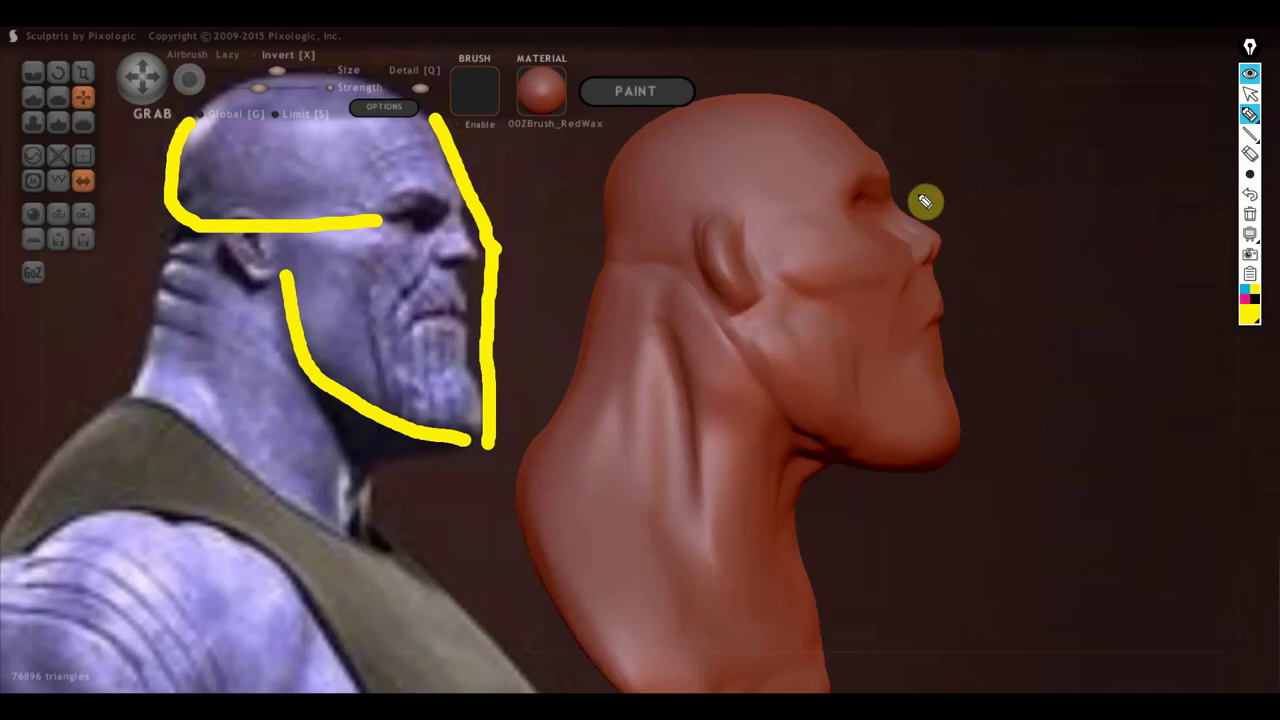
pyautogui.moveTo(898, 123)
pyautogui.mouseDown()
pyautogui.moveTo(958, 264)
pyautogui.moveTo(957, 465)
pyautogui.mouseUp()
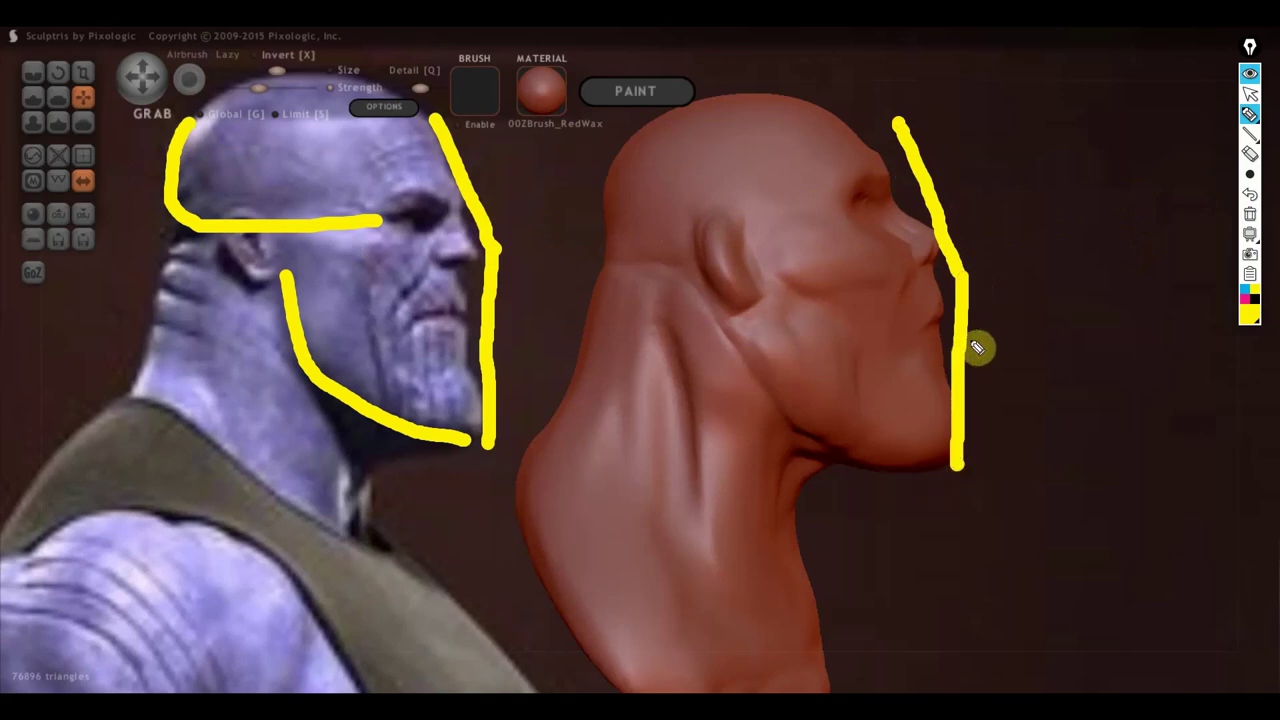
pyautogui.moveTo(748, 359)
pyautogui.mouseDown()
pyautogui.moveTo(818, 443)
pyautogui.moveTo(958, 480)
pyautogui.mouseUp()
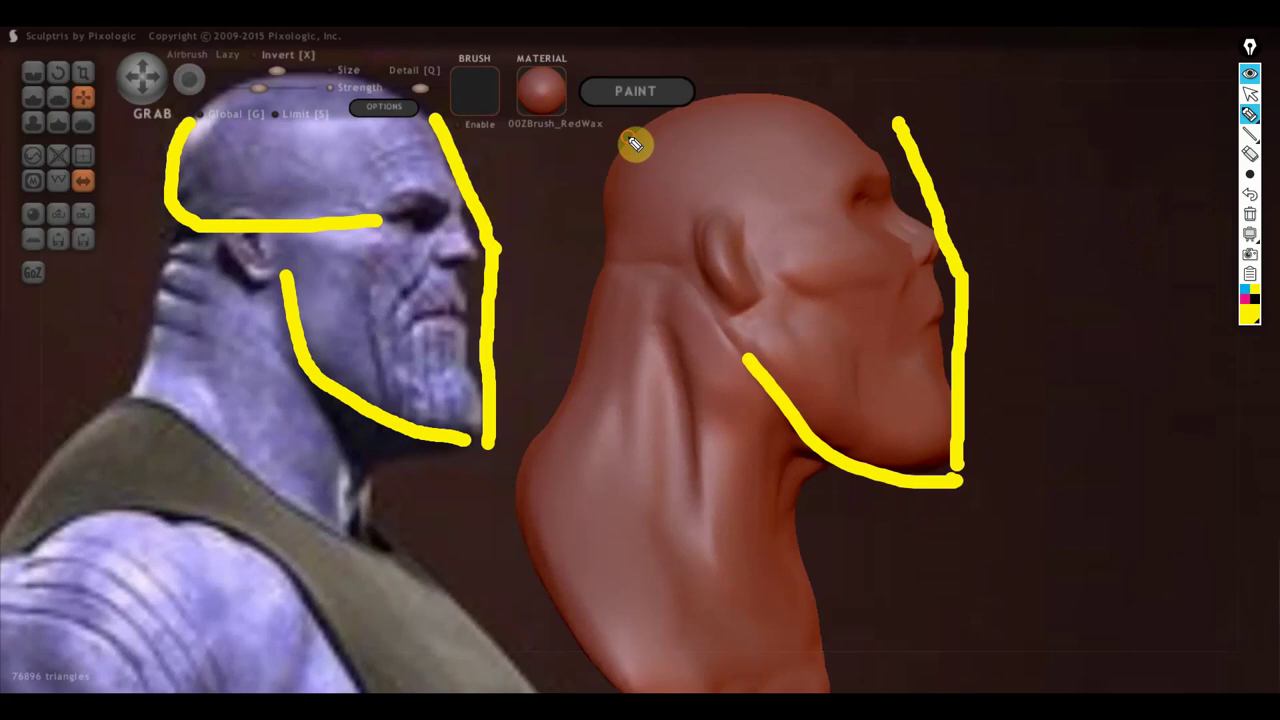
pyautogui.moveTo(632, 132)
pyautogui.mouseDown()
pyautogui.moveTo(666, 268)
pyautogui.moveTo(684, 272)
pyautogui.mouseUp()
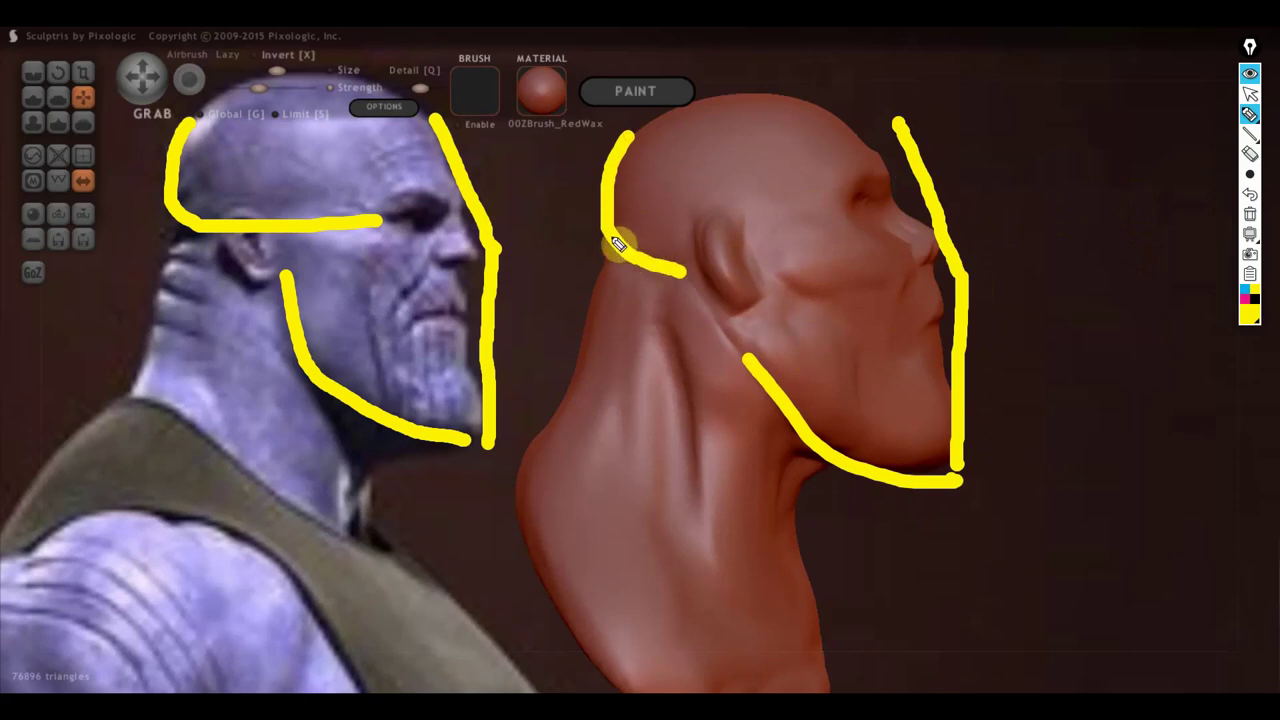
pyautogui.moveTo(618, 245)
pyautogui.mouseDown()
pyautogui.moveTo(743, 260)
pyautogui.moveTo(860, 242)
pyautogui.mouseUp()
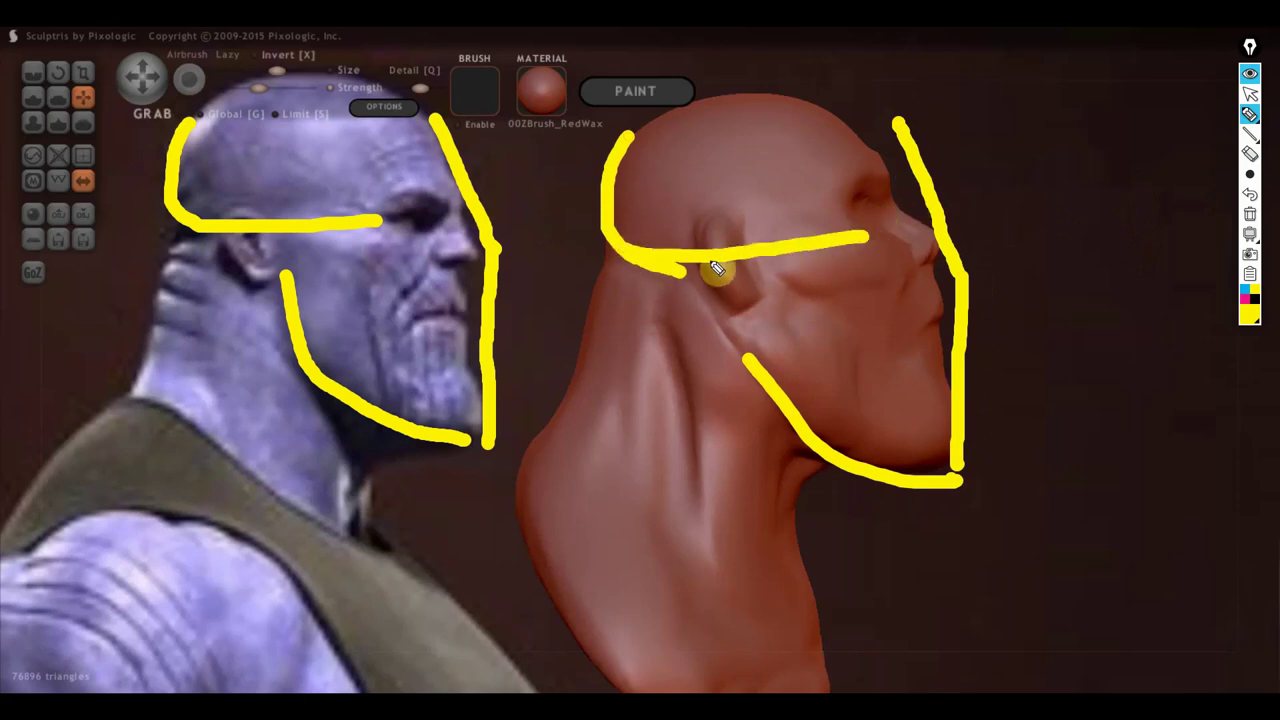
pyautogui.moveTo(716, 262)
pyautogui.mouseDown()
pyautogui.moveTo(749, 311)
pyautogui.moveTo(763, 277)
pyautogui.moveTo(724, 257)
pyautogui.mouseUp()
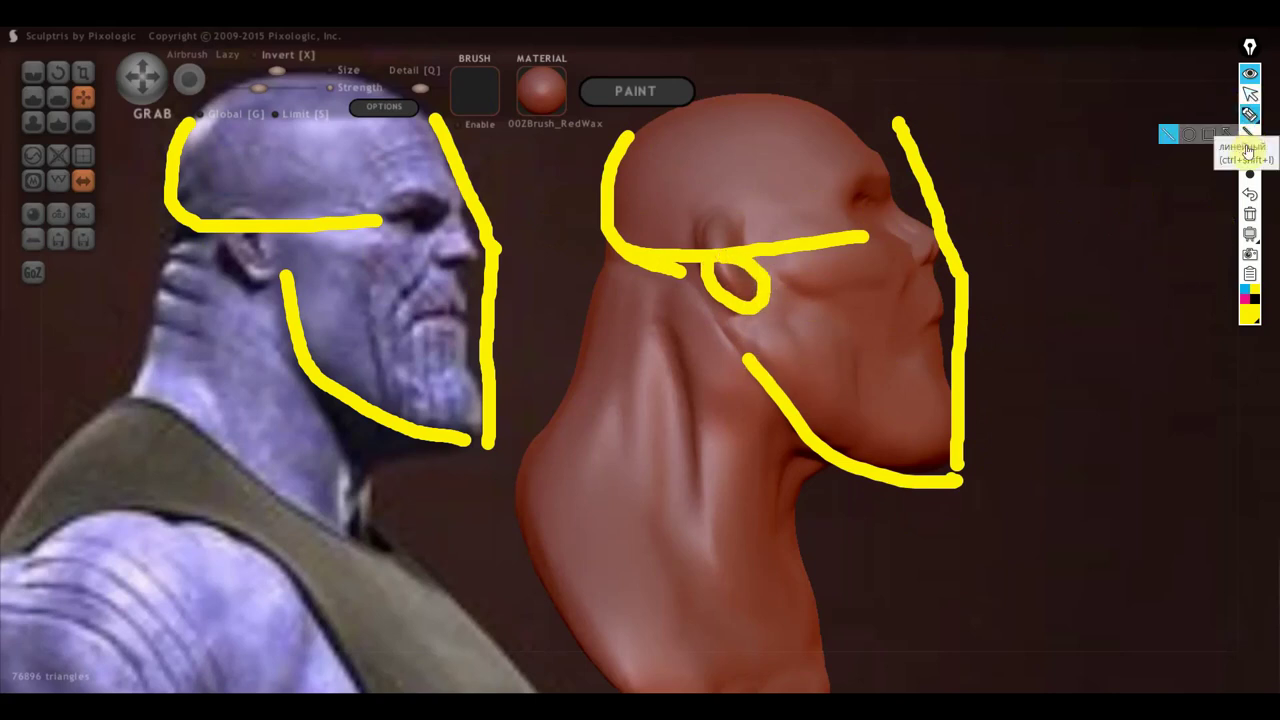
pyautogui.click(1250, 153)
pyautogui.click(947, 234)
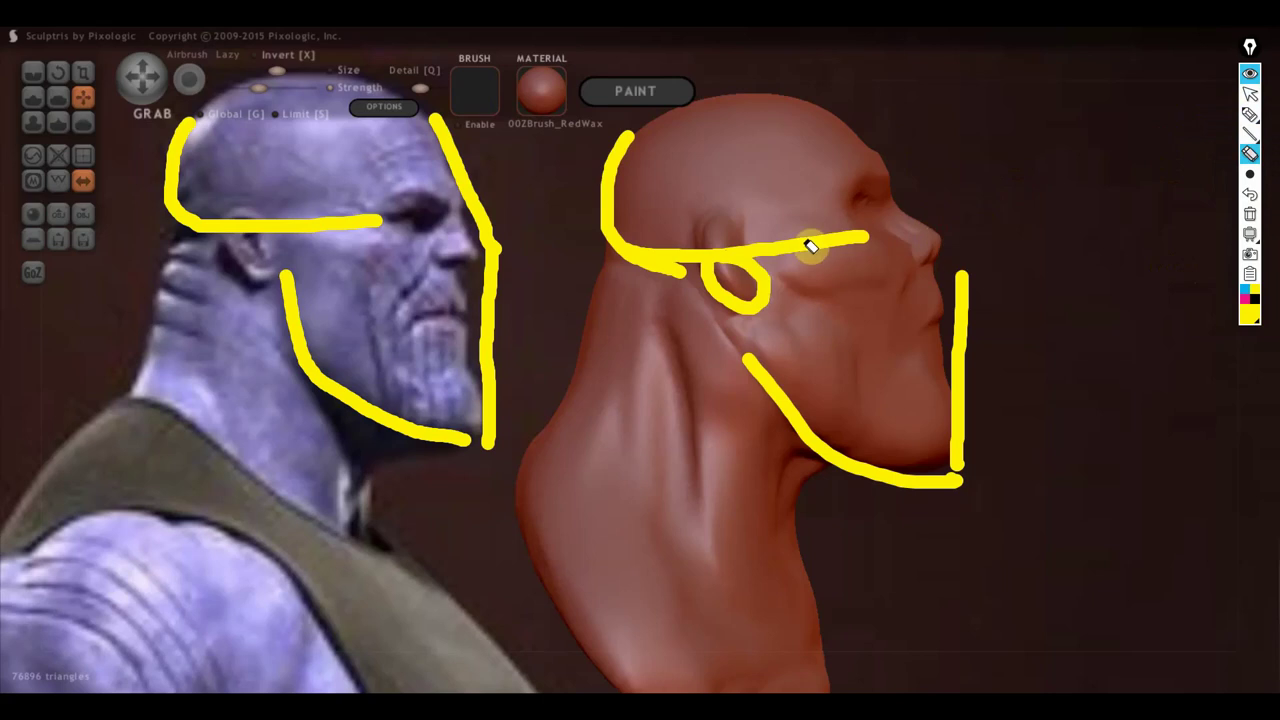
pyautogui.click(814, 243)
pyautogui.click(962, 315)
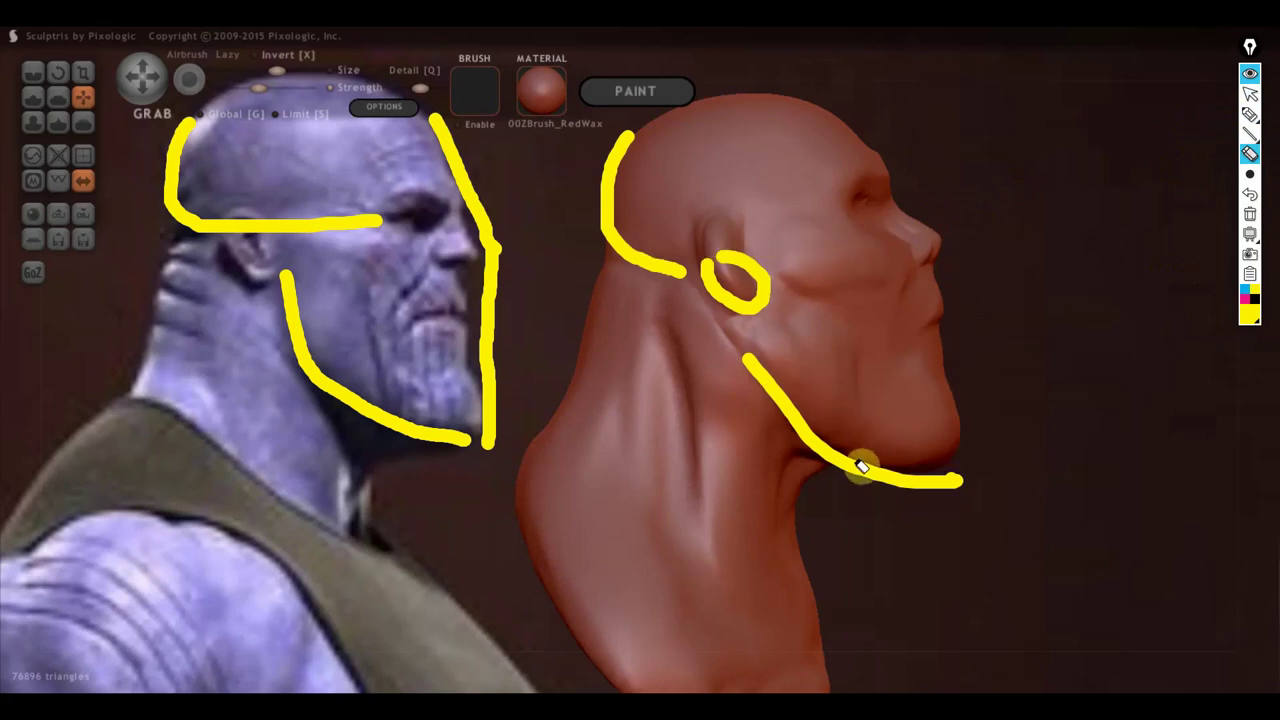
pyautogui.click(858, 458)
pyautogui.click(740, 305)
pyautogui.click(686, 278)
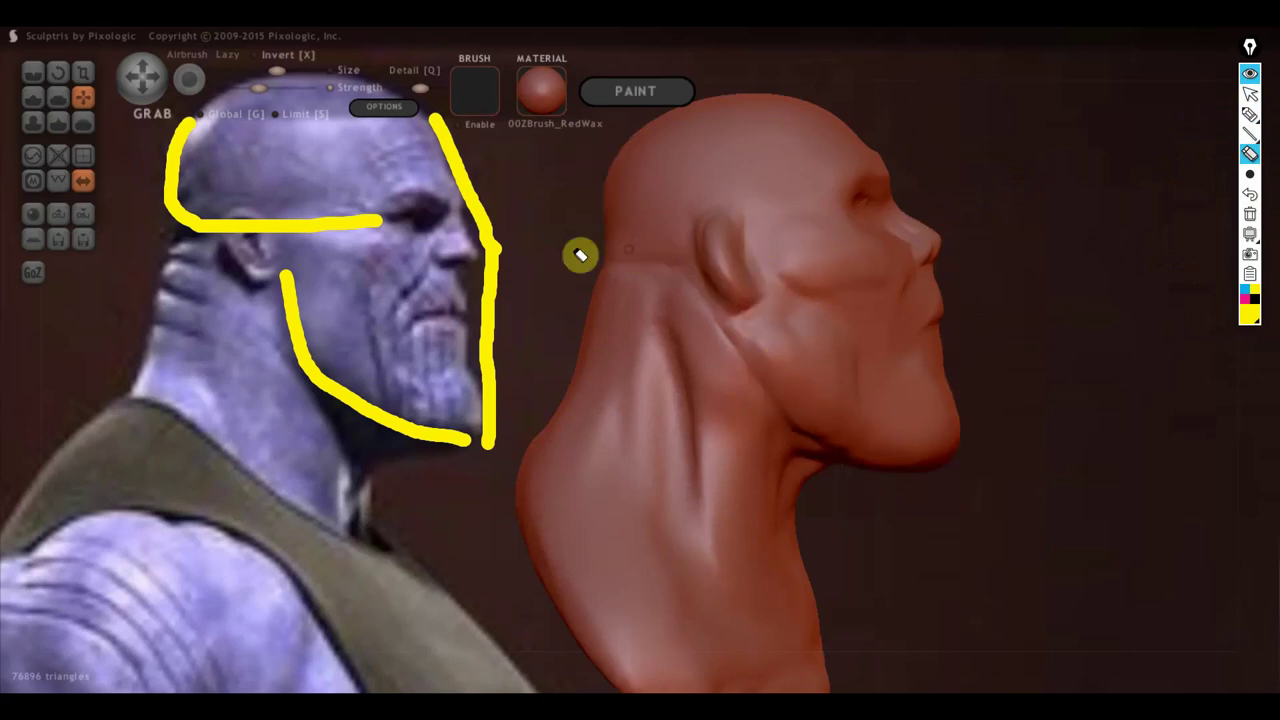
pyautogui.click(492, 240)
pyautogui.click(358, 222)
pyautogui.click(305, 346)
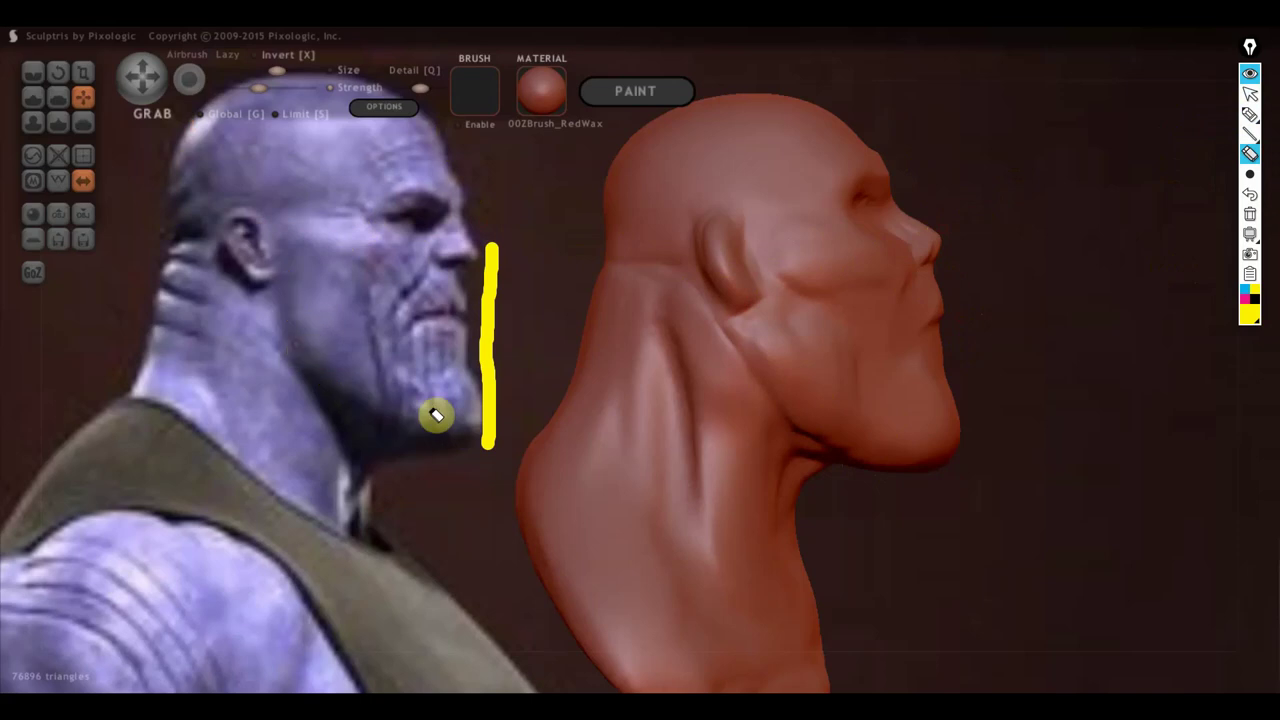
pyautogui.click(491, 389)
pyautogui.click(1252, 93)
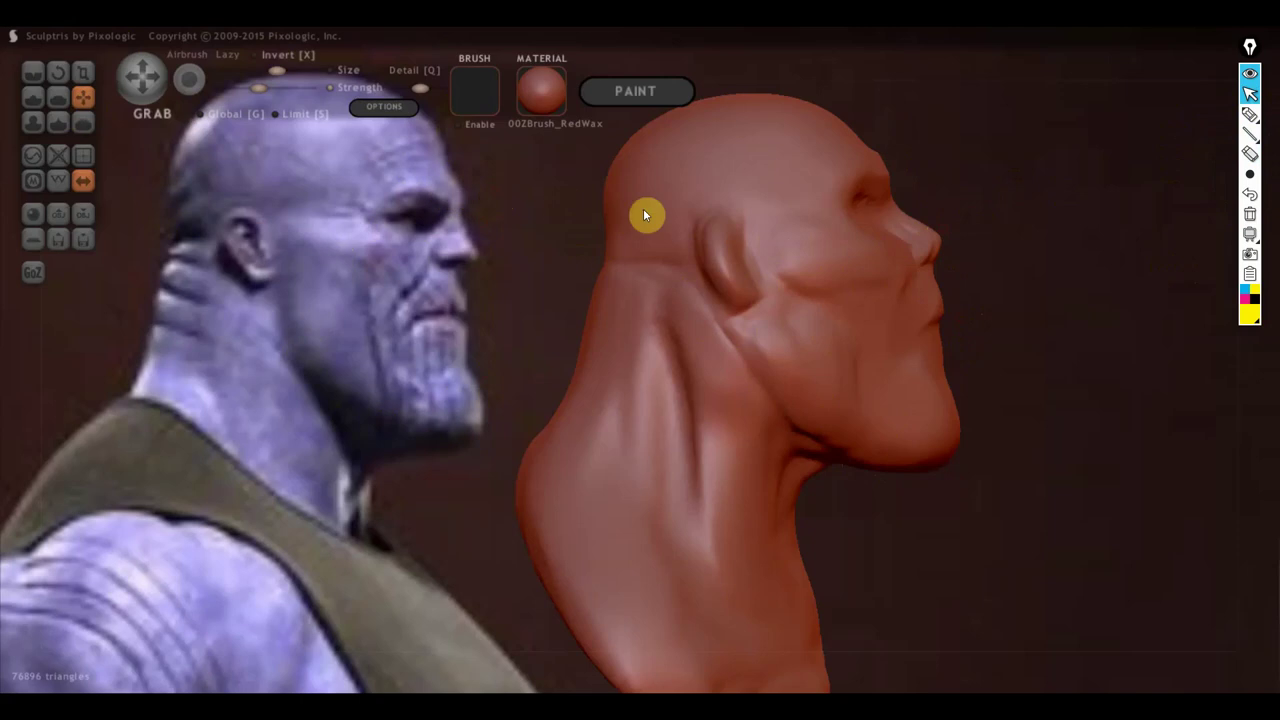
# Step: Pull the cheek below the ear toward the jaw, undoing unwanted brow, lip and mouth deformations
pyautogui.moveTo(741, 270)
pyautogui.mouseDown()
pyautogui.moveTo(781, 372)
pyautogui.moveTo(809, 403)
pyautogui.moveTo(783, 412)
pyautogui.mouseUp()
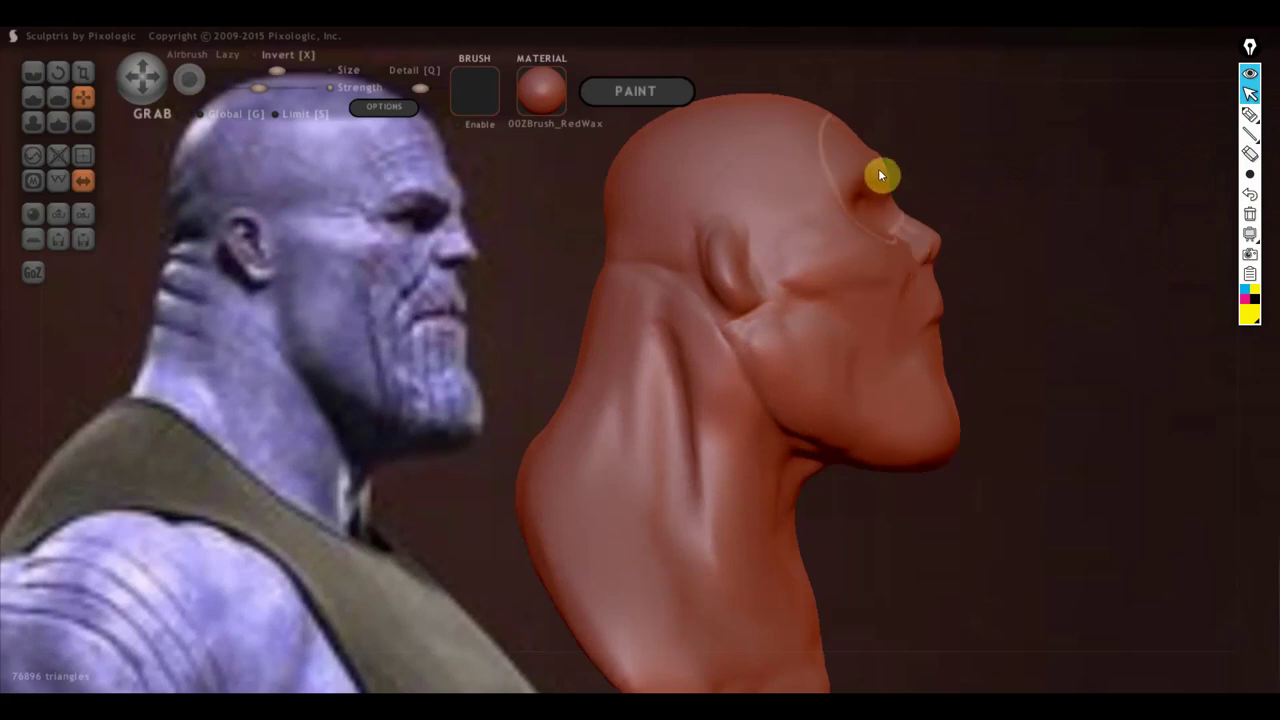
pyautogui.moveTo(877, 171); pyautogui.dragTo(870, 222)
pyautogui.hotkey('ctrl', 'z')
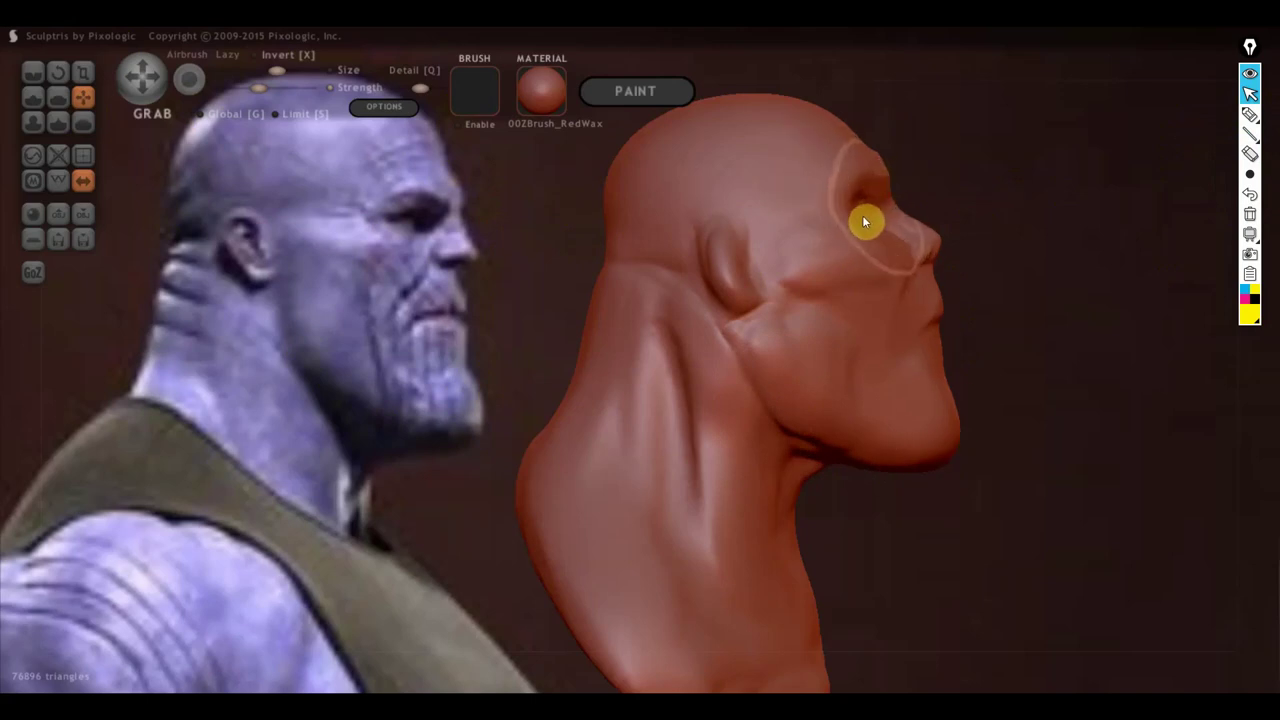
pyautogui.hotkey('ctrl', 'z')
pyautogui.hotkey('ctrl', 'z')
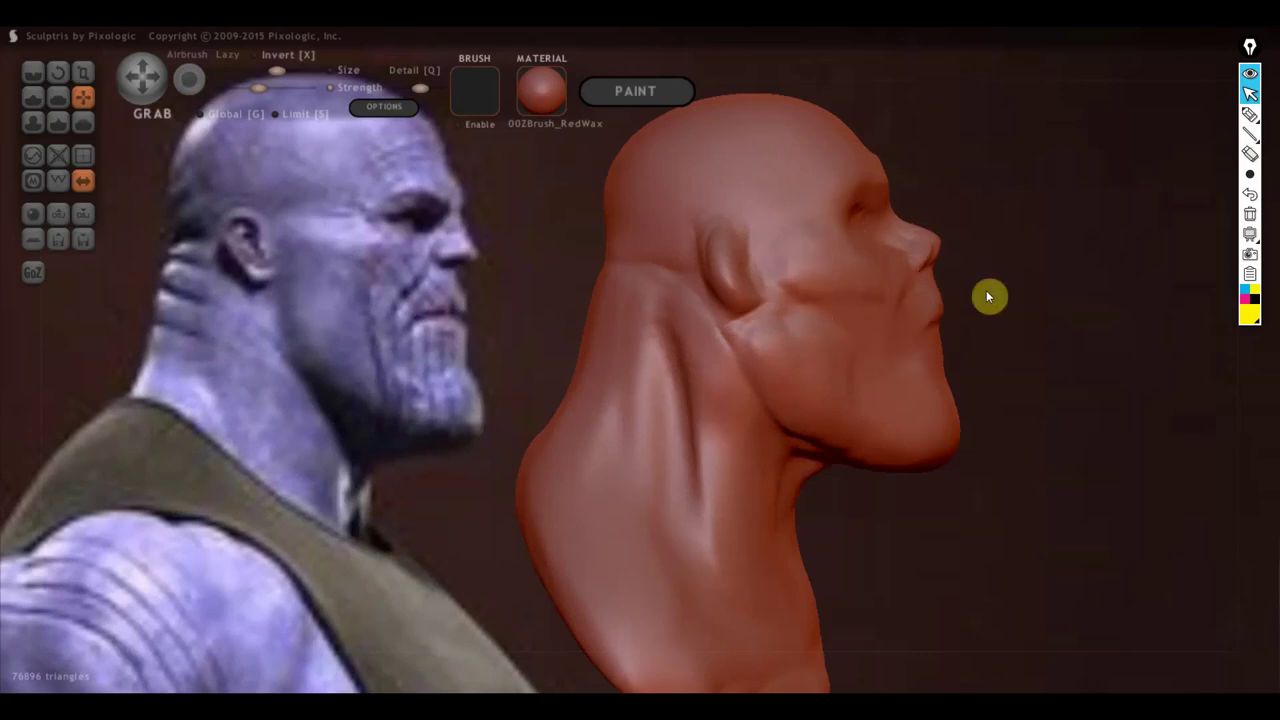
pyautogui.hotkey('ctrl', 'z')
pyautogui.moveTo(937, 262); pyautogui.dragTo(940, 283)
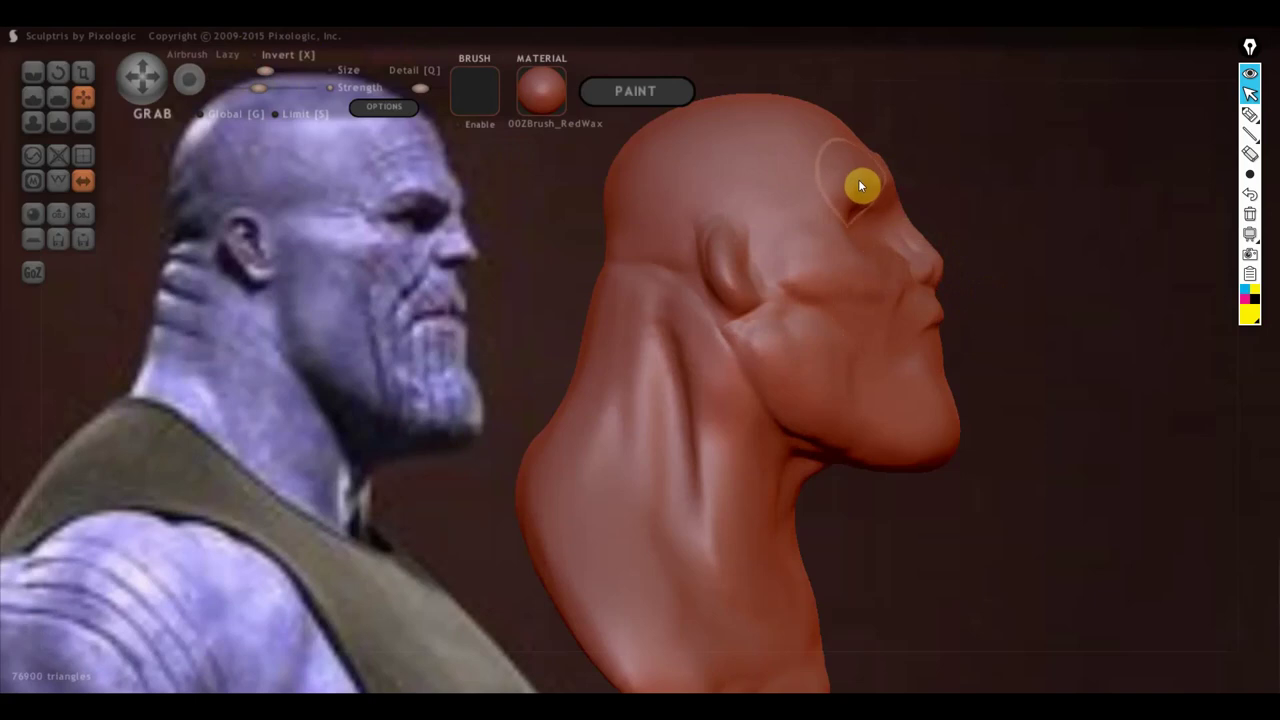
pyautogui.moveTo(862, 163); pyautogui.dragTo(856, 150)
pyautogui.hotkey('ctrl', 'z')
# Step: Zoom in and pull the nose tip forward
pyautogui.scroll(2, 958, 290)
pyautogui.scroll(2, 976, 254)
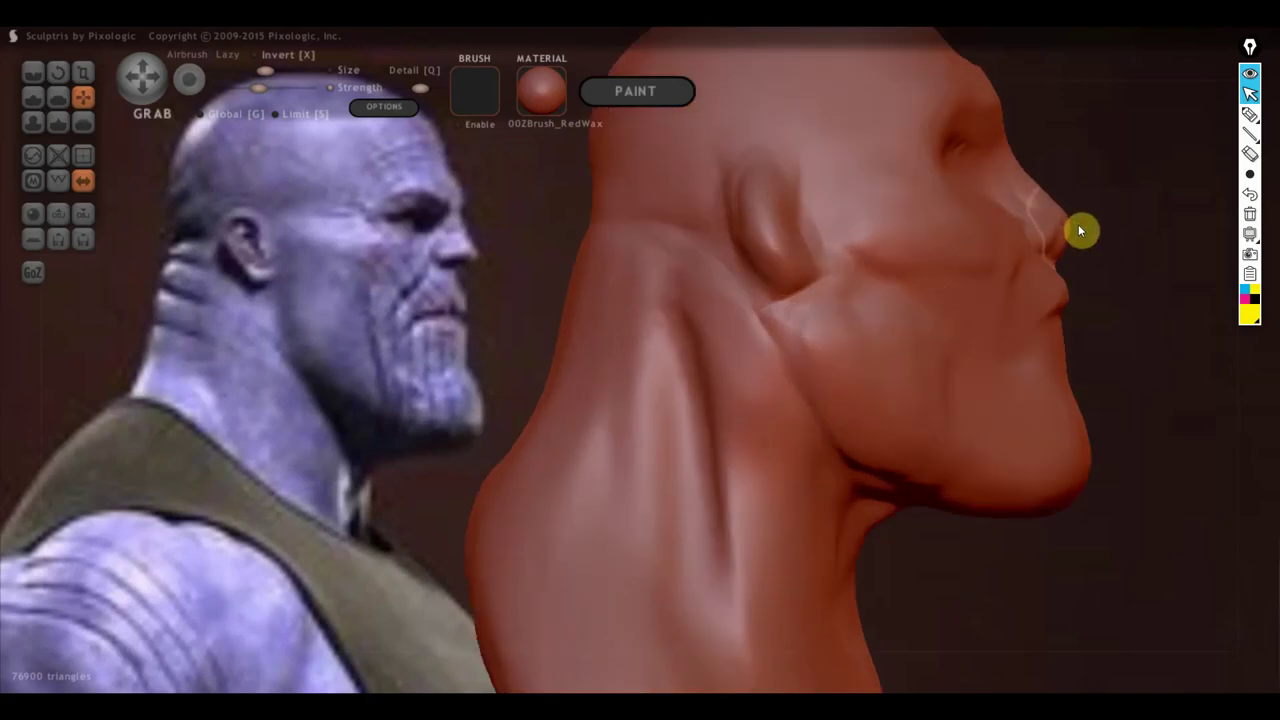
pyautogui.moveTo(1078, 230); pyautogui.dragTo(1091, 231)
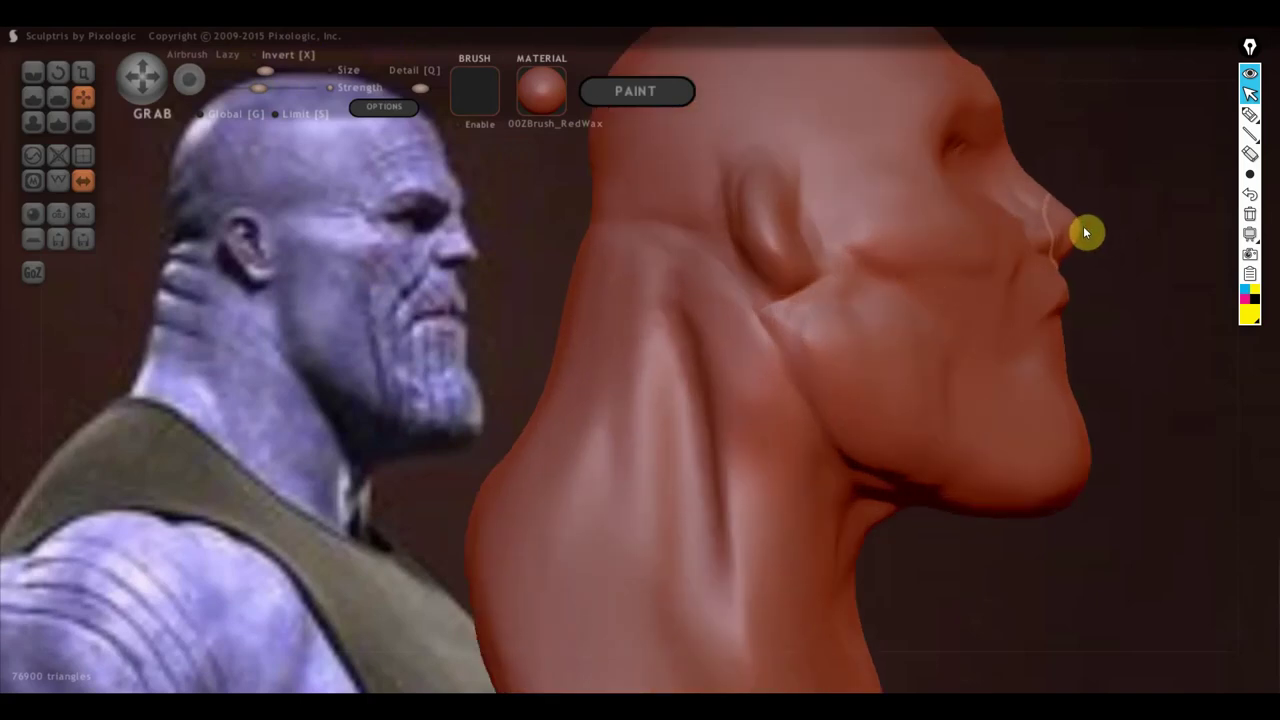
pyautogui.scroll(-2, 1000, 320)
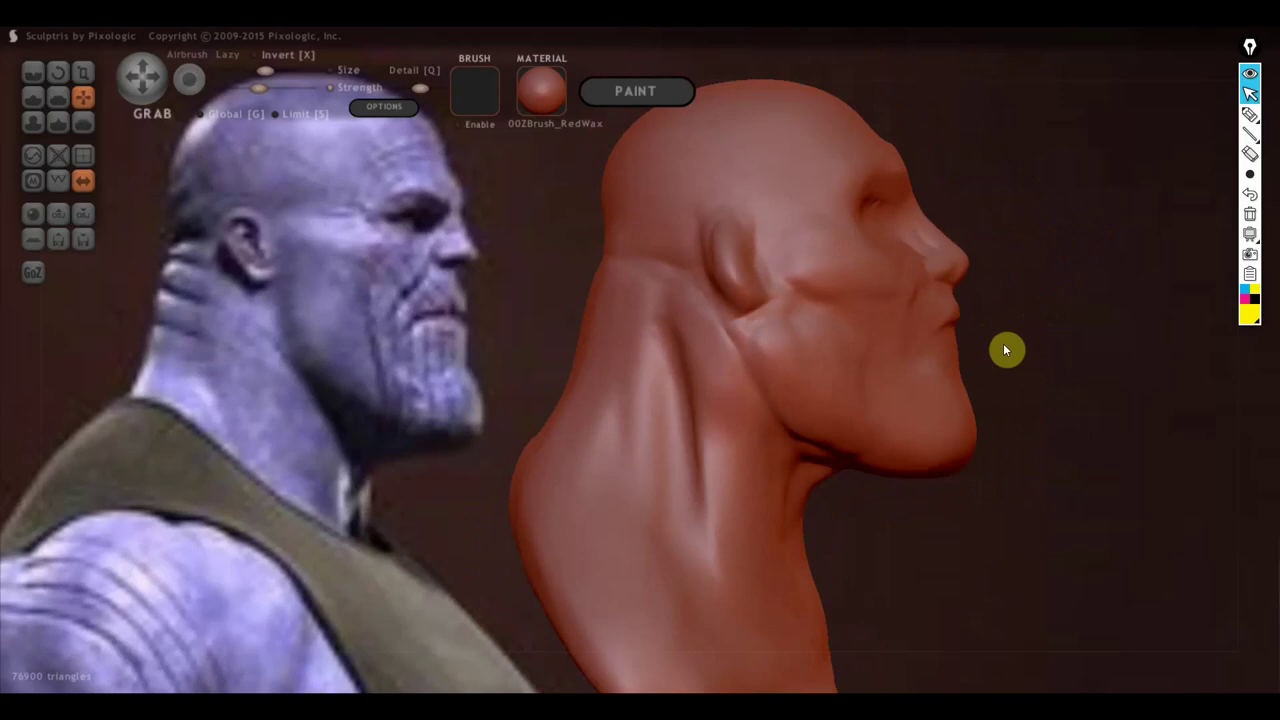
pyautogui.click(33, 72)
# Step: Crease the fold between the mouth and cheek
pyautogui.scroll(-2, 811, 388)
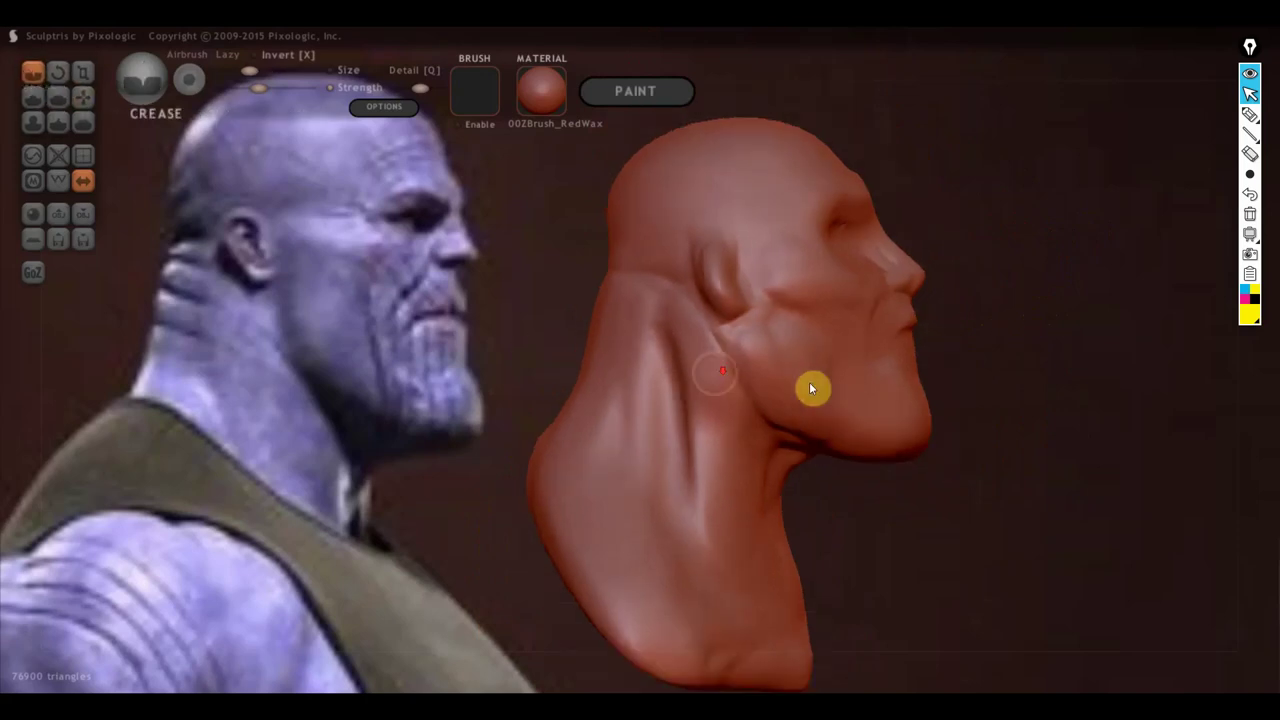
pyautogui.moveTo(809, 382); pyautogui.dragTo(817, 398, button='right')
pyautogui.moveTo(912, 344); pyautogui.dragTo(811, 363)
pyautogui.moveTo(811, 363); pyautogui.dragTo(843, 354, button='right')
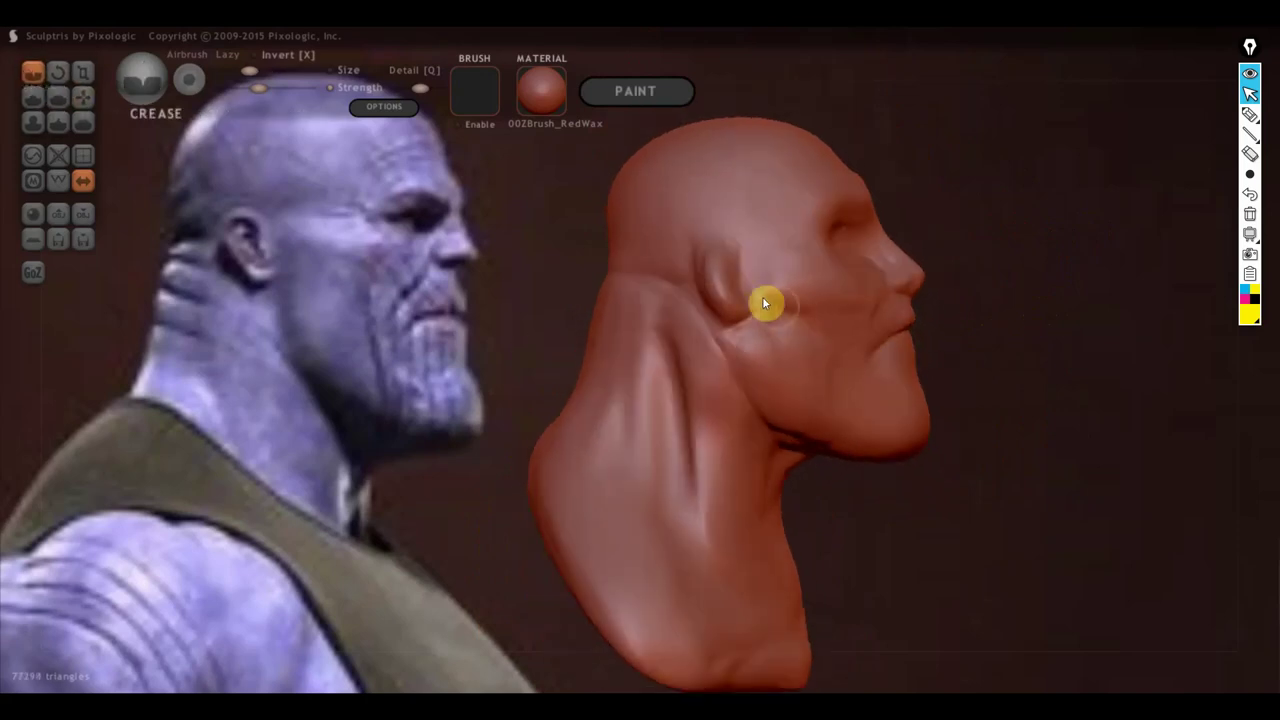
# Step: Carve and soften a groove down the neck below the ear, up toward the ear
pyautogui.moveTo(743, 340)
pyautogui.mouseDown()
pyautogui.moveTo(743, 311)
pyautogui.moveTo(745, 386)
pyautogui.moveTo(749, 354)
pyautogui.moveTo(757, 423)
pyautogui.moveTo(777, 437)
pyautogui.mouseUp()
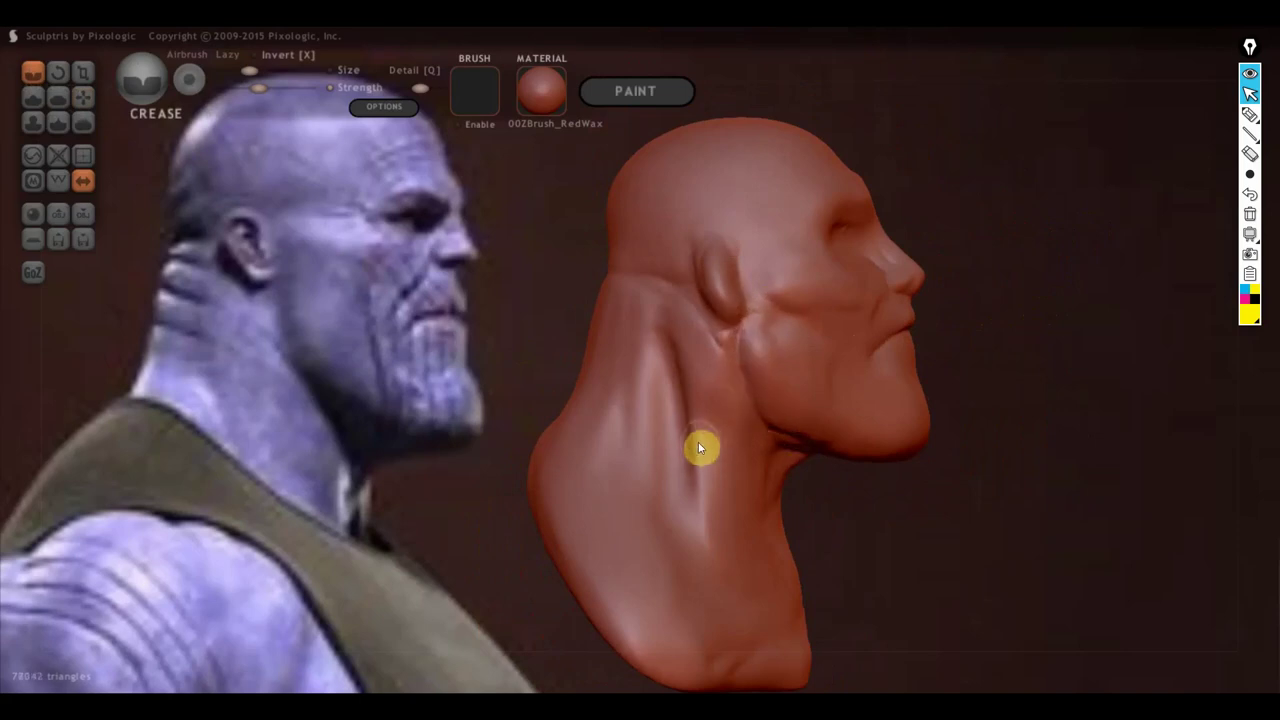
pyautogui.moveTo(700, 446); pyautogui.dragTo(649, 471)
pyautogui.moveTo(637, 354); pyautogui.dragTo(669, 546)
pyautogui.moveTo(651, 389); pyautogui.dragTo(692, 541)
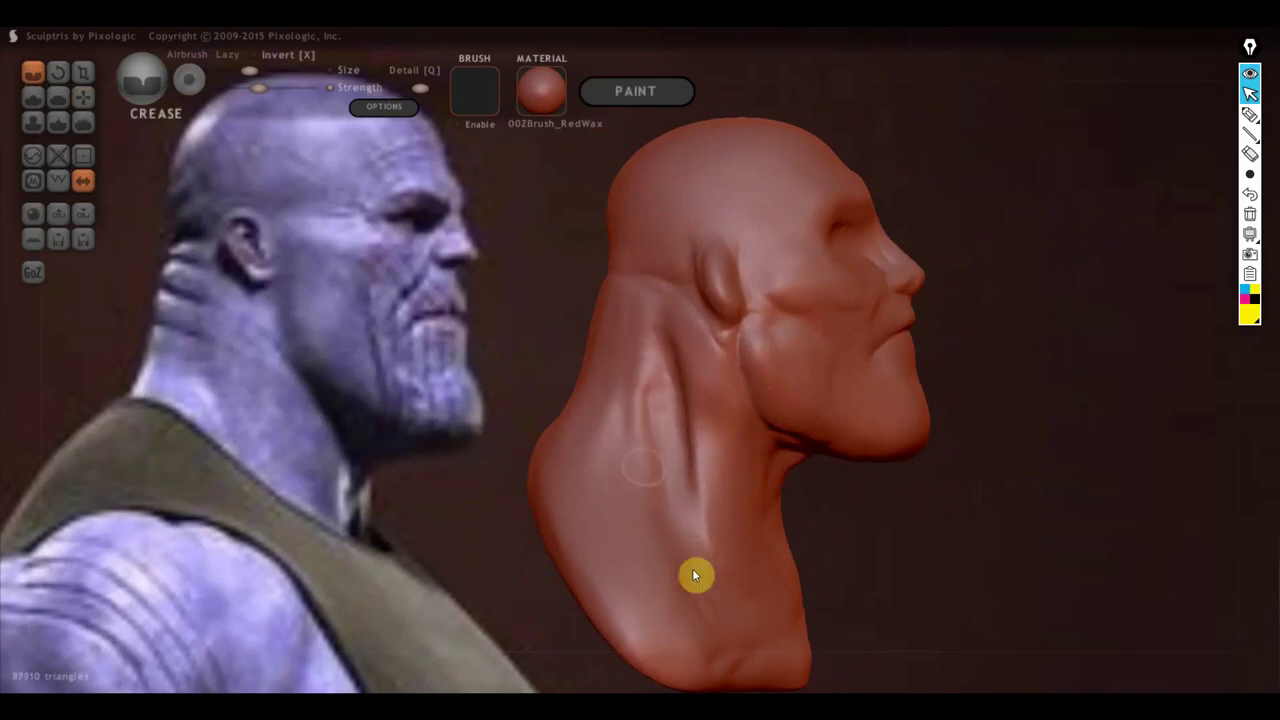
pyautogui.keyDown('shift'); pyautogui.moveTo(672, 367); pyautogui.dragTo(701, 538); pyautogui.keyUp('shift')
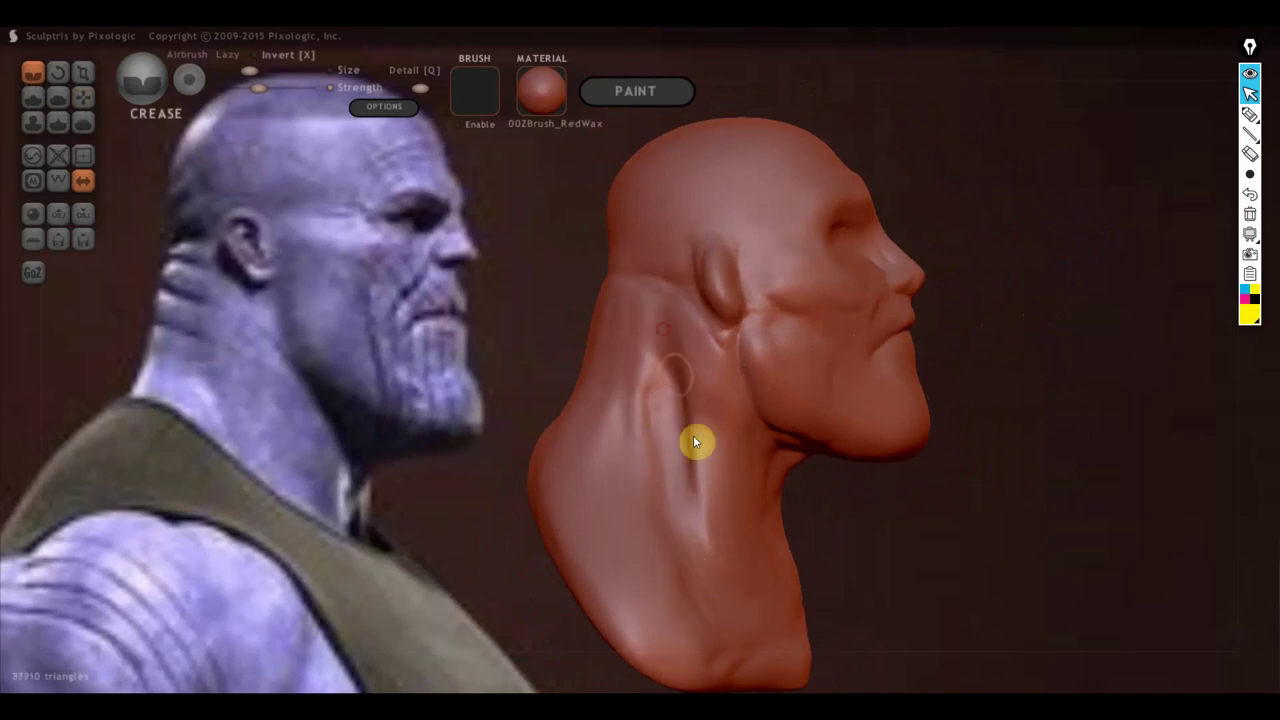
pyautogui.keyDown('shift'); pyautogui.moveTo(618, 466); pyautogui.dragTo(674, 334); pyautogui.keyUp('shift')
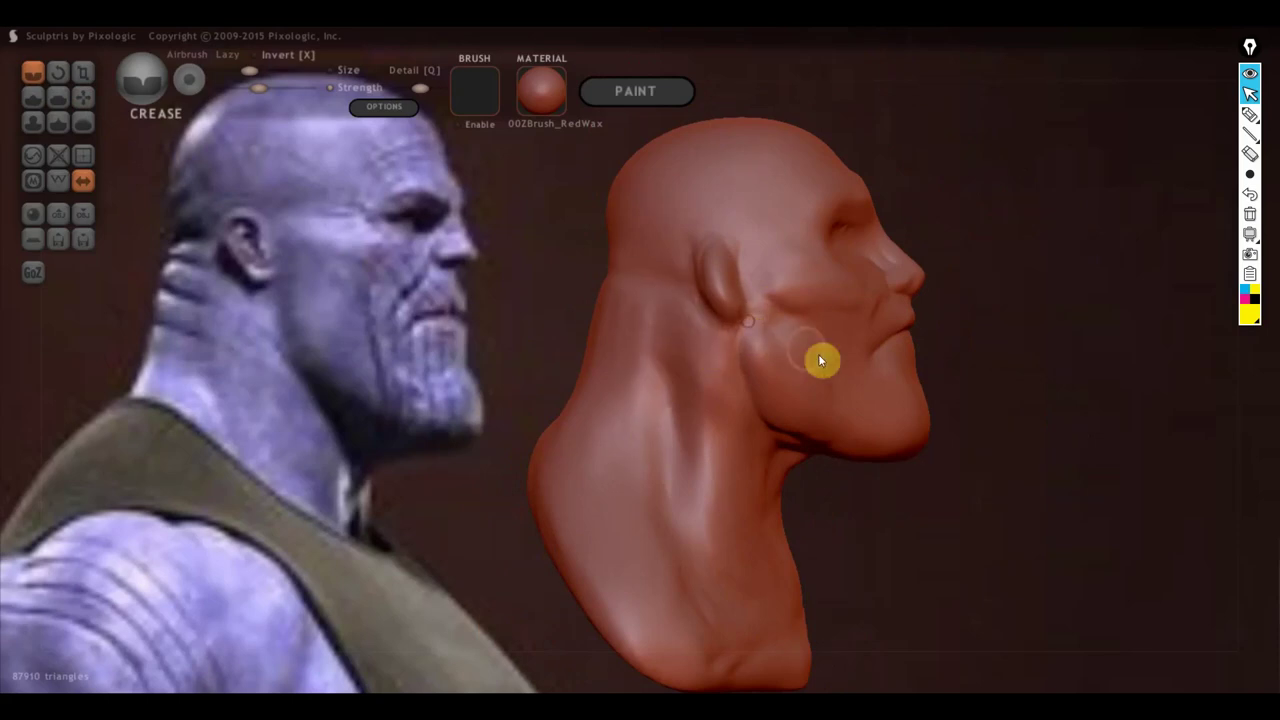
pyautogui.click(33, 97)
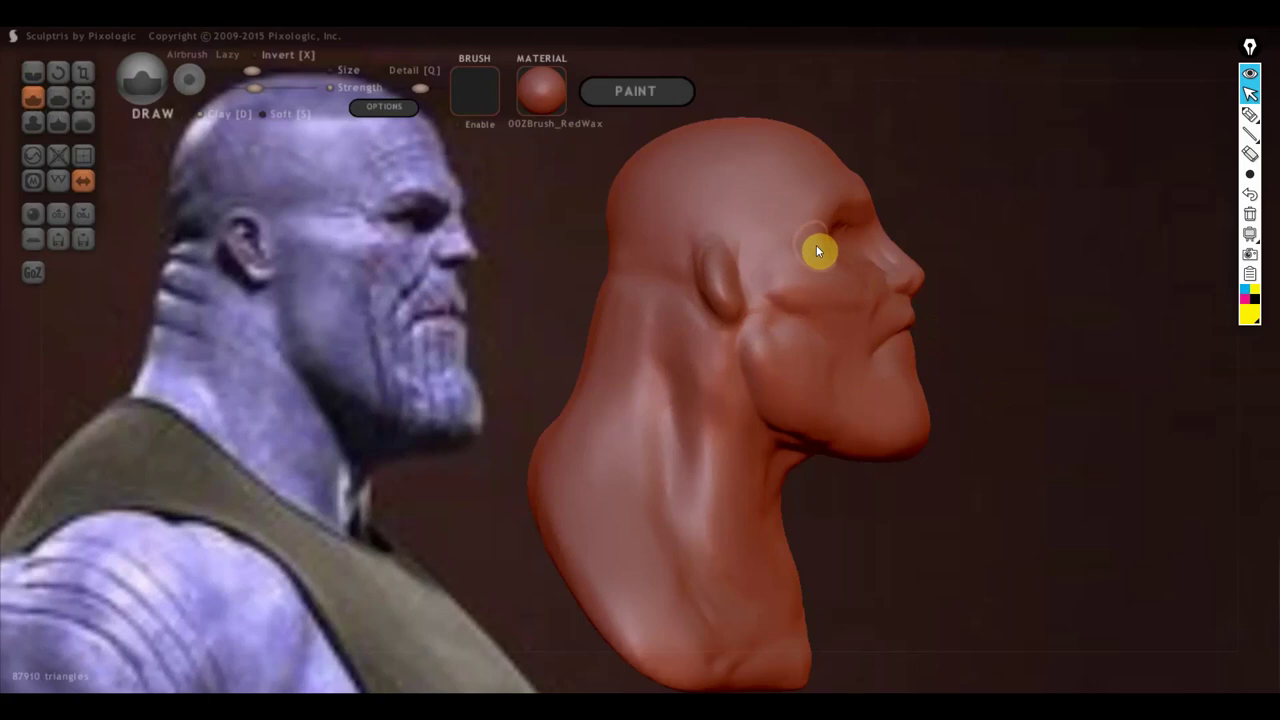
# Step: Build up the brow over the eye and fill out the lower lip with Draw strokes
pyautogui.moveTo(816, 240)
pyautogui.mouseDown()
pyautogui.moveTo(857, 236)
pyautogui.moveTo(760, 242)
pyautogui.mouseUp()
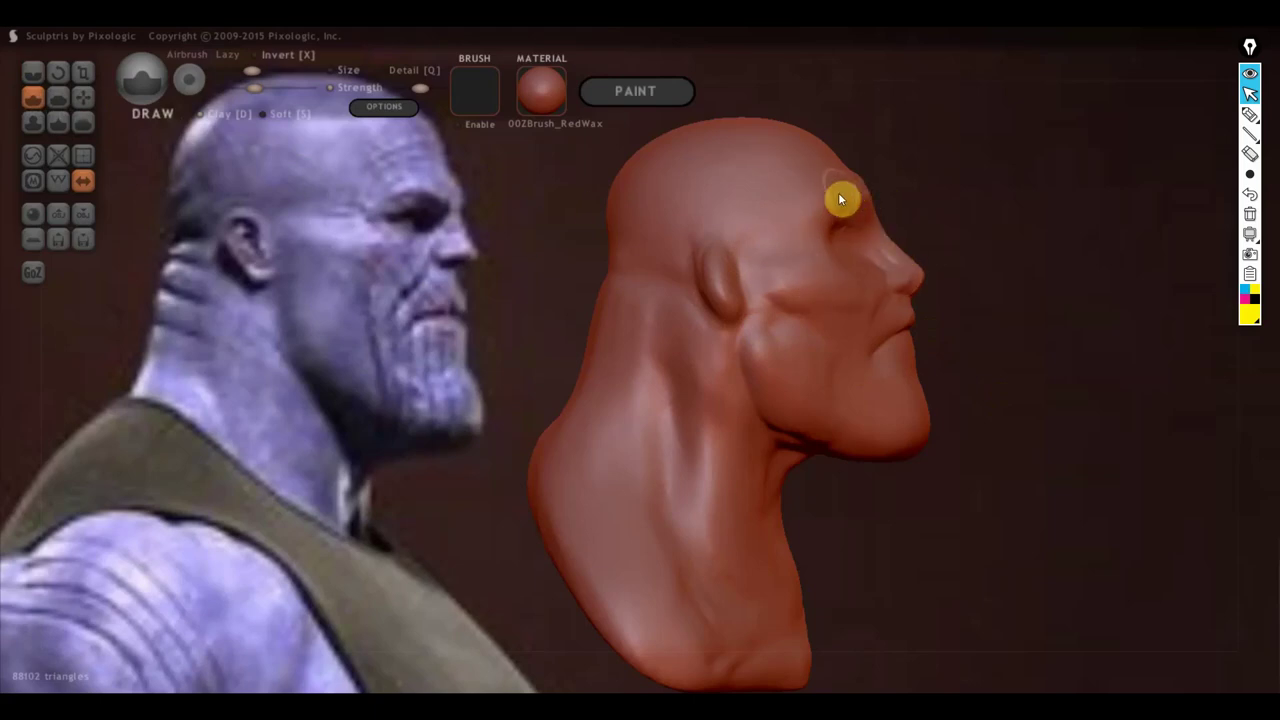
pyautogui.moveTo(845, 212); pyautogui.dragTo(815, 225)
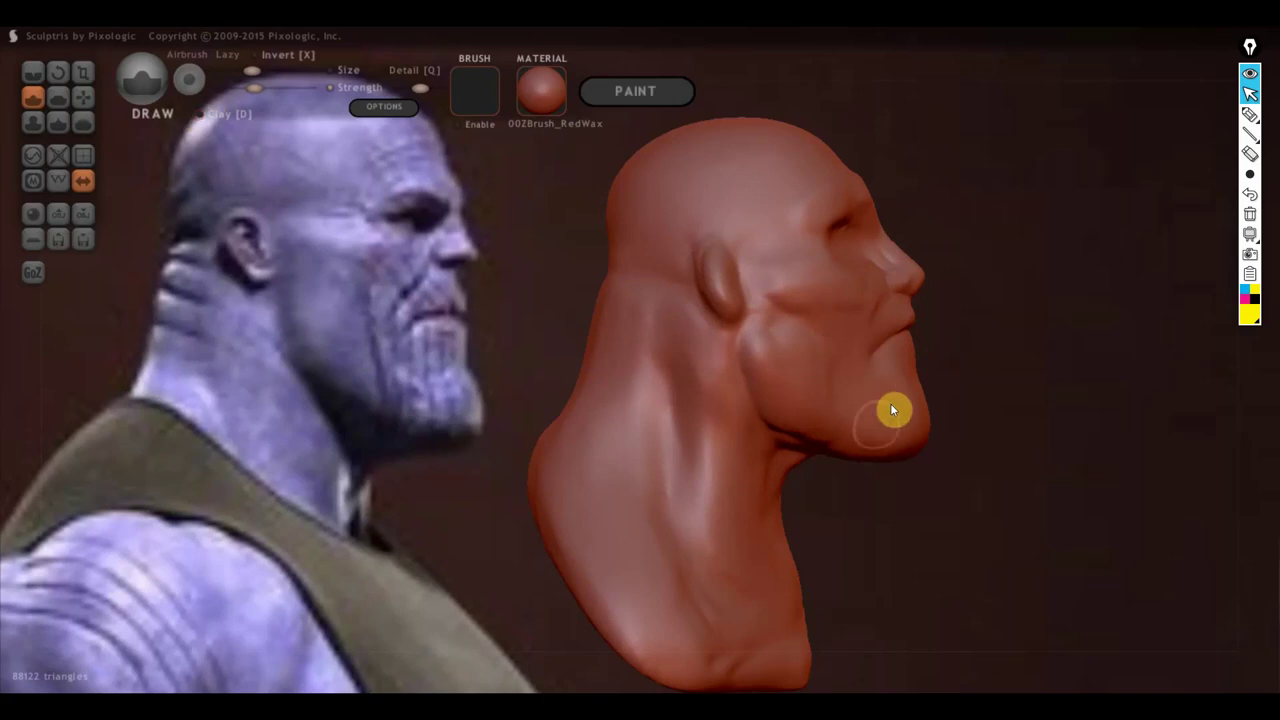
pyautogui.moveTo(912, 343); pyautogui.dragTo(886, 351)
# Step: Turn the head to face front and flatten the front of the chin with Flatten
pyautogui.moveTo(942, 382); pyautogui.dragTo(808, 403)
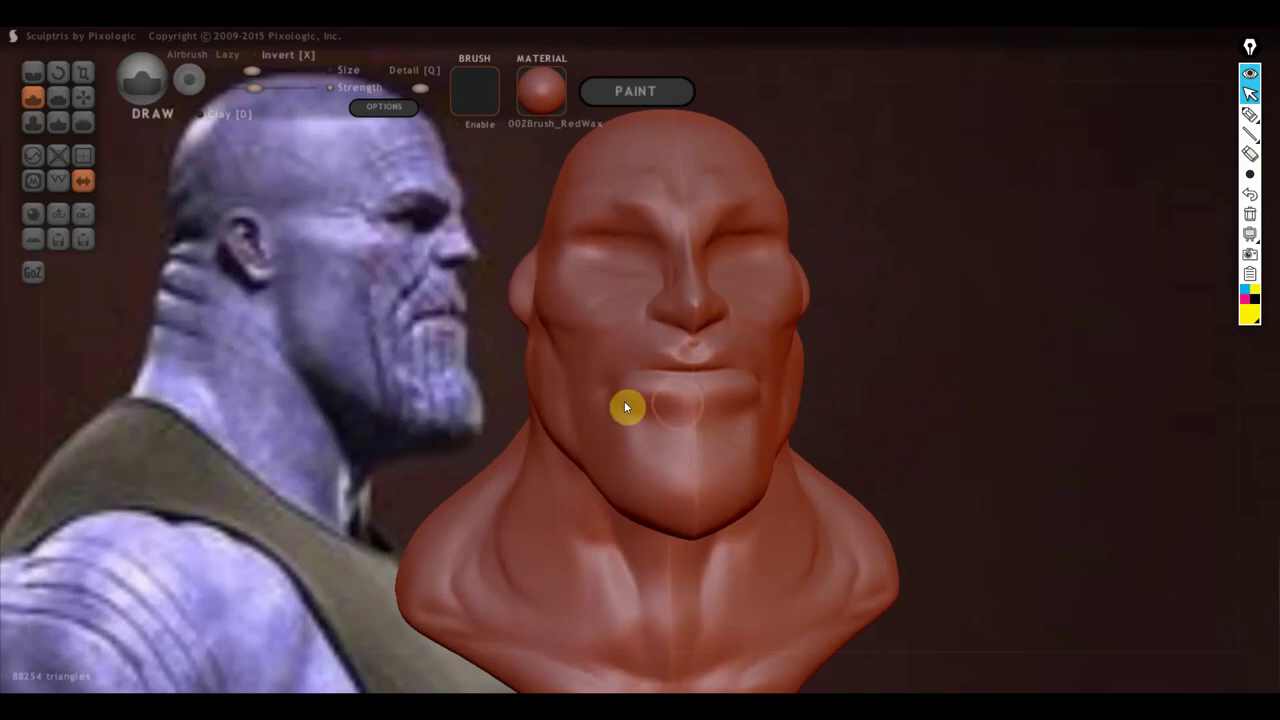
pyautogui.click(57, 95)
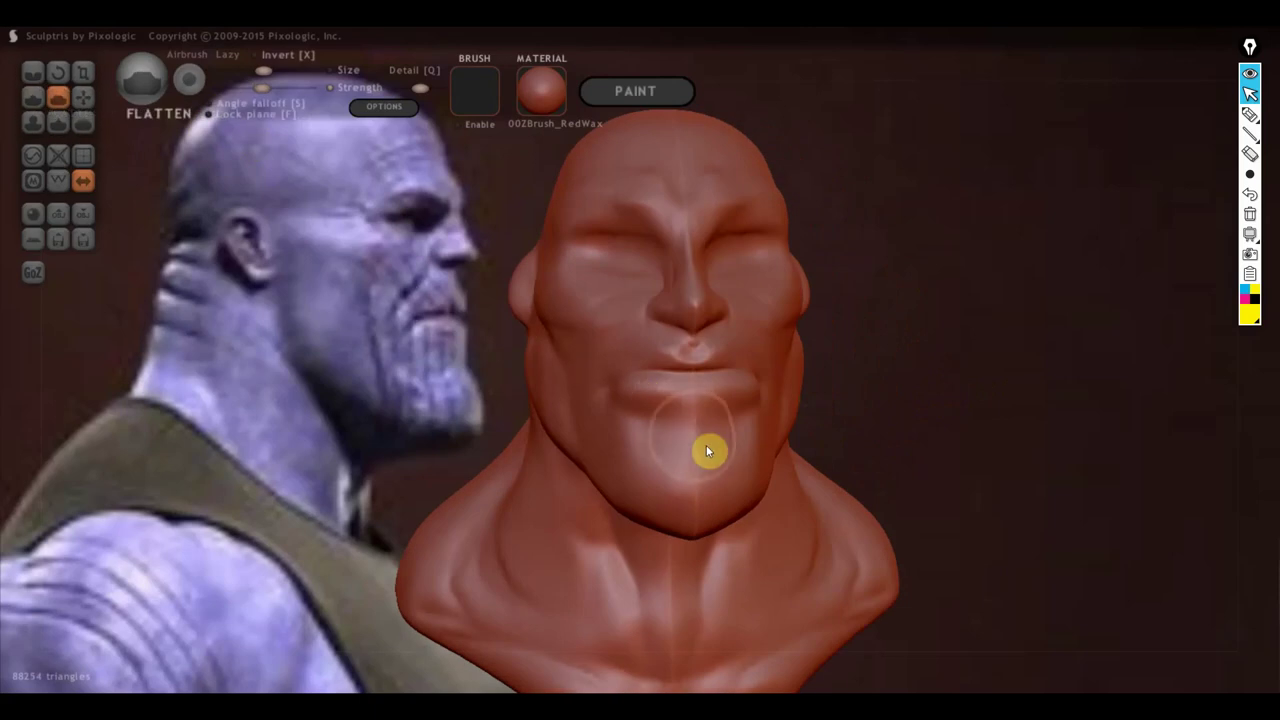
pyautogui.moveTo(736, 435)
pyautogui.mouseDown()
pyautogui.moveTo(569, 429)
pyautogui.moveTo(717, 437)
pyautogui.mouseUp()
pyautogui.moveTo(717, 437); pyautogui.dragTo(719, 417, button='right')
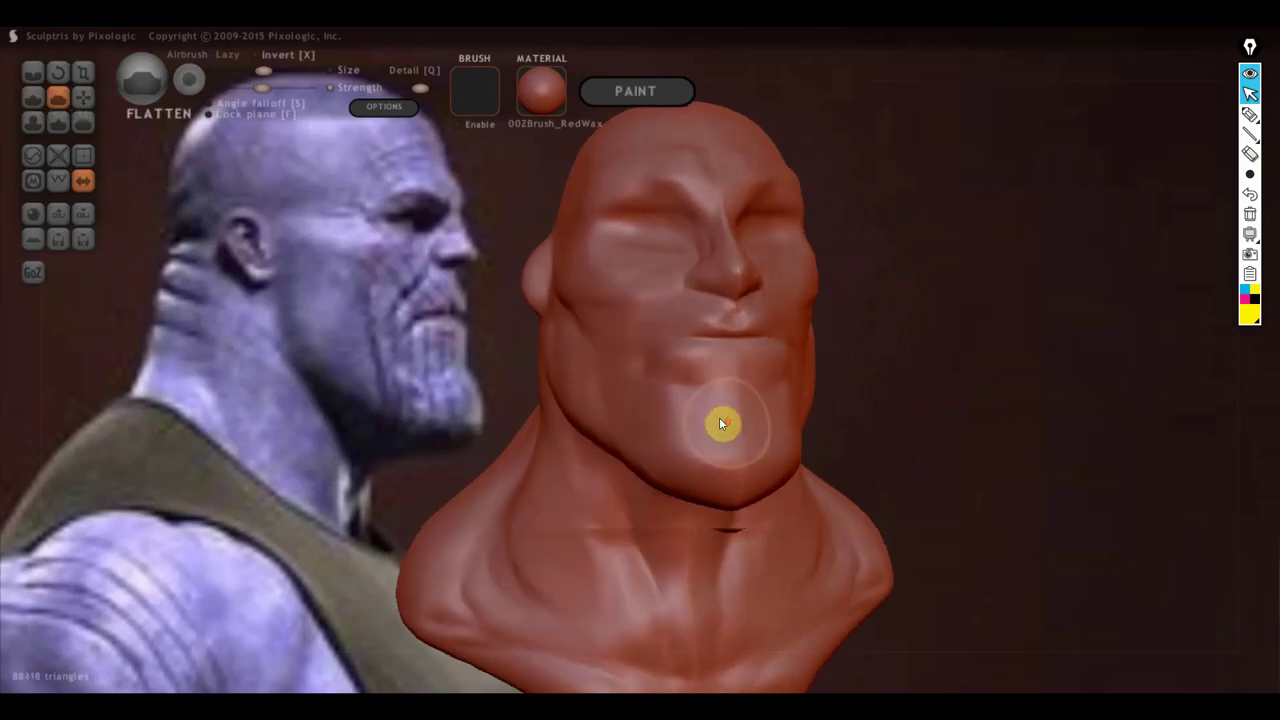
pyautogui.scroll(3, 702, 365)
# Step: Flatten the underside of the chin and jaw into a squarer plane, orbiting to reach it
pyautogui.moveTo(702, 365); pyautogui.dragTo(780, 331, button='right')
pyautogui.moveTo(832, 325)
pyautogui.mouseDown()
pyautogui.moveTo(700, 327)
pyautogui.moveTo(813, 315)
pyautogui.moveTo(718, 318)
pyautogui.moveTo(666, 349)
pyautogui.mouseUp()
pyautogui.moveTo(666, 349); pyautogui.dragTo(869, 357, button='right')
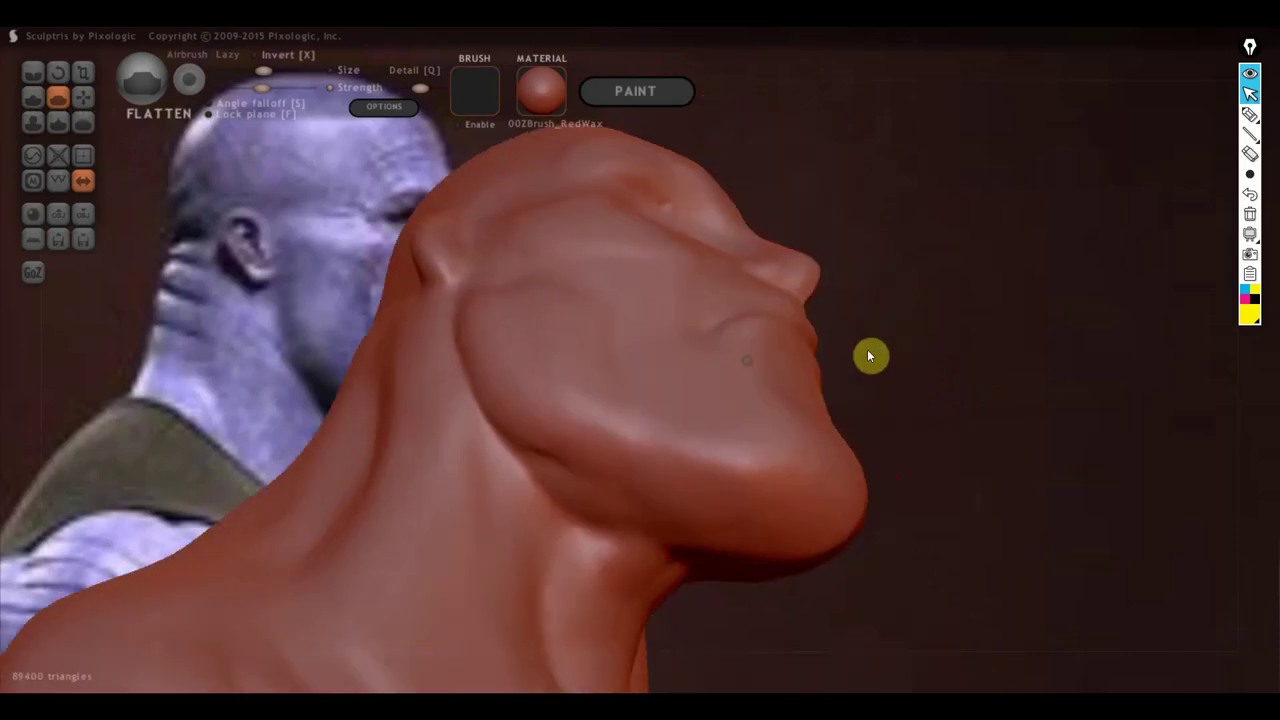
pyautogui.moveTo(732, 367)
pyautogui.mouseDown()
pyautogui.moveTo(811, 457)
pyautogui.moveTo(786, 420)
pyautogui.moveTo(792, 467)
pyautogui.mouseUp()
pyautogui.moveTo(790, 466)
pyautogui.mouseDown(button='right')
pyautogui.moveTo(646, 503)
pyautogui.moveTo(709, 517)
pyautogui.moveTo(743, 480)
pyautogui.mouseUp(button='right')
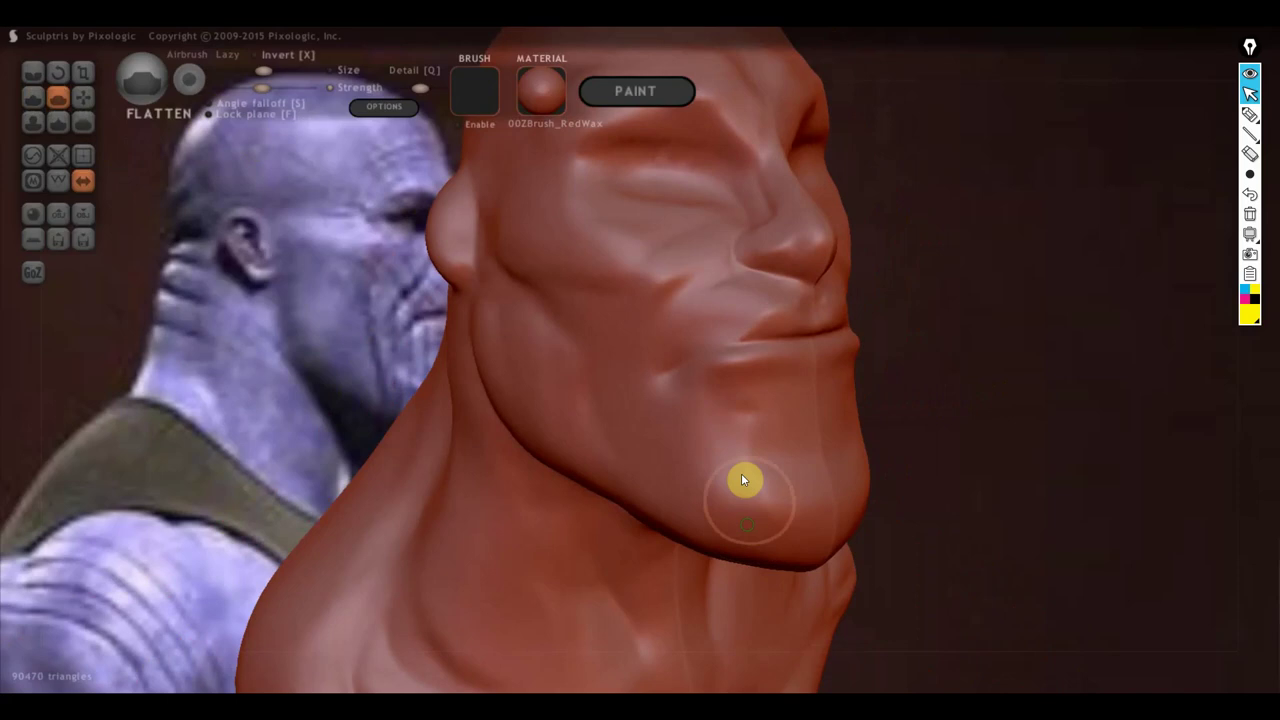
pyautogui.moveTo(691, 423); pyautogui.dragTo(709, 486)
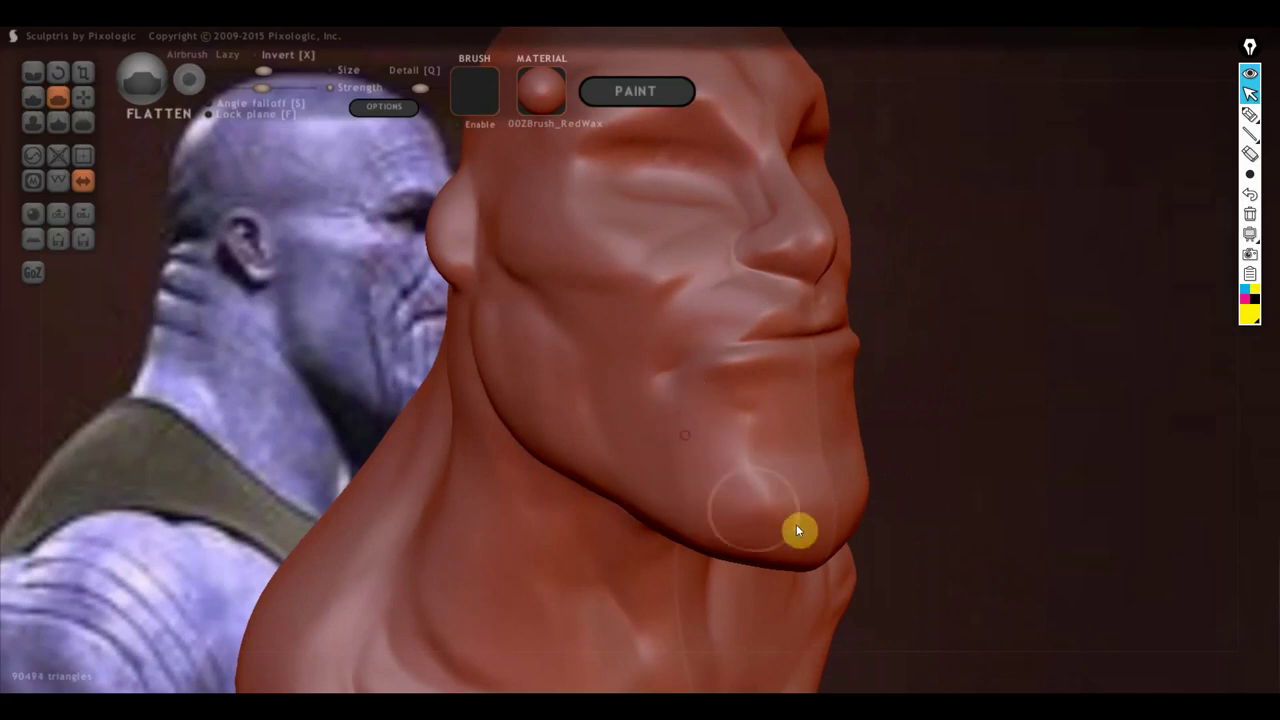
pyautogui.moveTo(800, 528); pyautogui.dragTo(746, 424, button='right')
pyautogui.moveTo(851, 474); pyautogui.dragTo(851, 500)
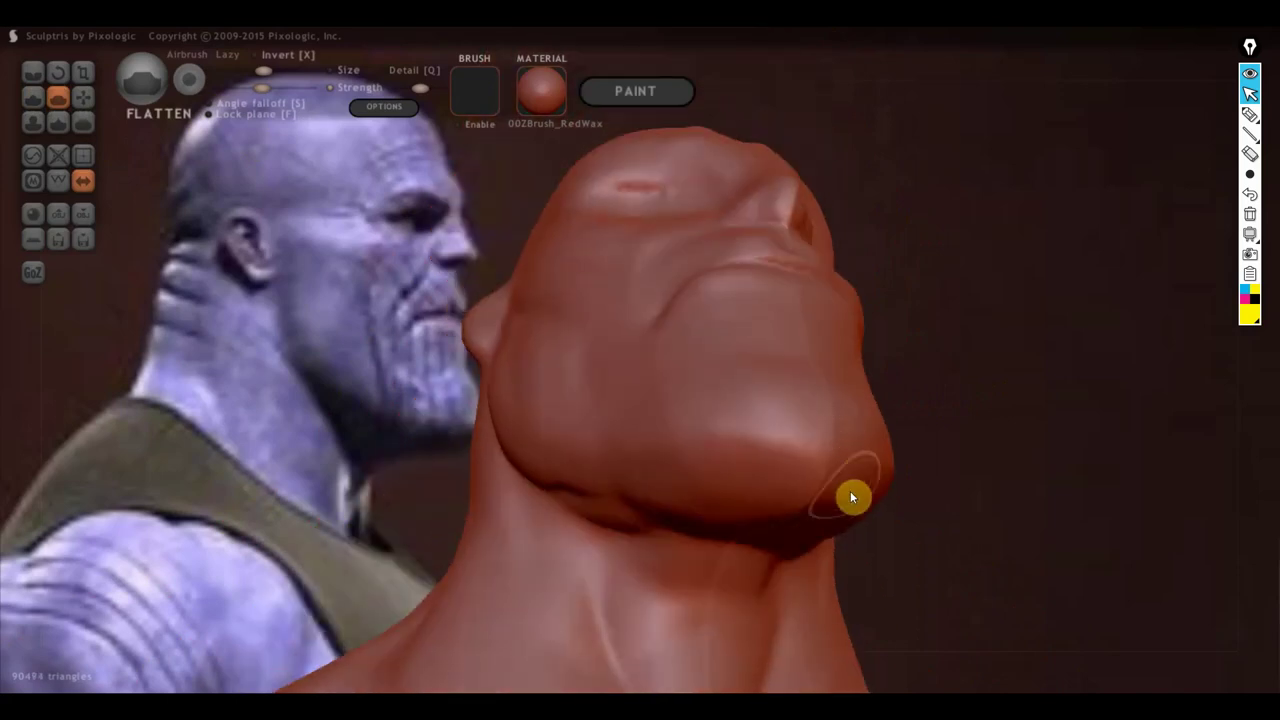
pyautogui.moveTo(757, 468)
pyautogui.mouseDown()
pyautogui.moveTo(830, 463)
pyautogui.moveTo(657, 457)
pyautogui.moveTo(780, 437)
pyautogui.moveTo(738, 467)
pyautogui.mouseUp()
# Step: Orbit and zoom the head back into side profile
pyautogui.moveTo(738, 467); pyautogui.dragTo(932, 497, button='right')
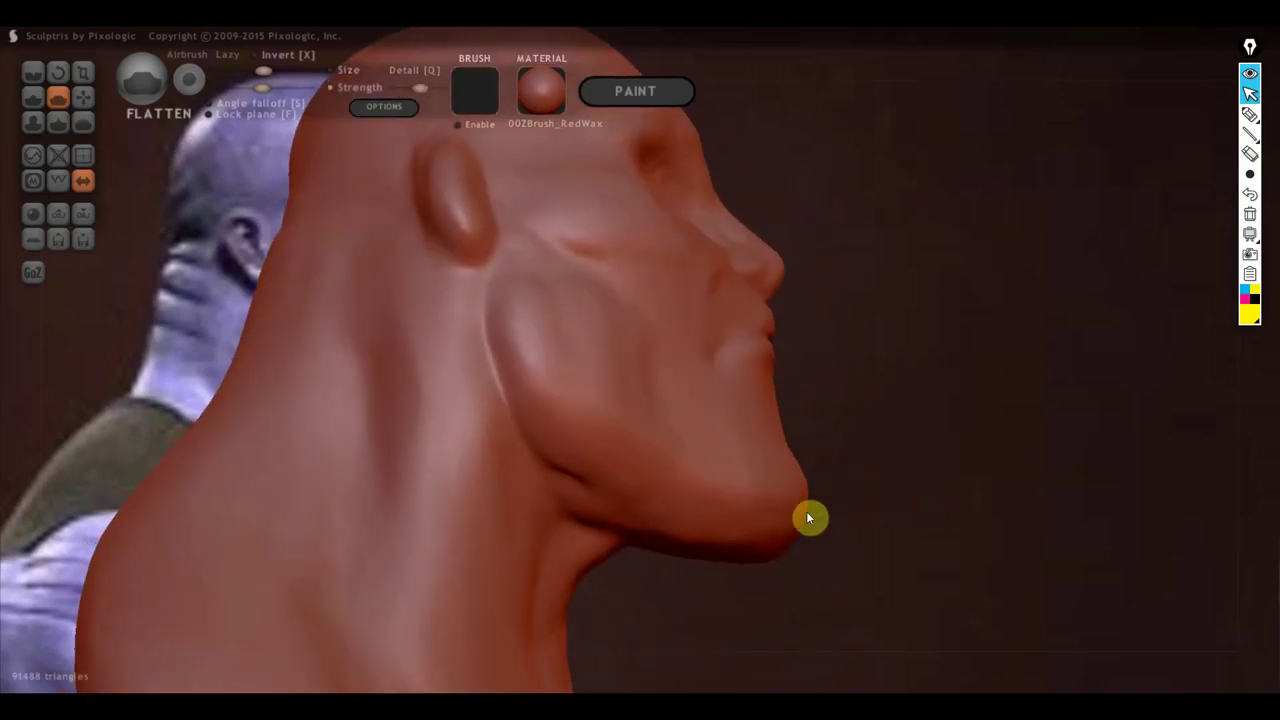
pyautogui.moveTo(806, 511)
pyautogui.mouseDown(button='right')
pyautogui.moveTo(685, 528)
pyautogui.moveTo(708, 503)
pyautogui.mouseUp(button='right')
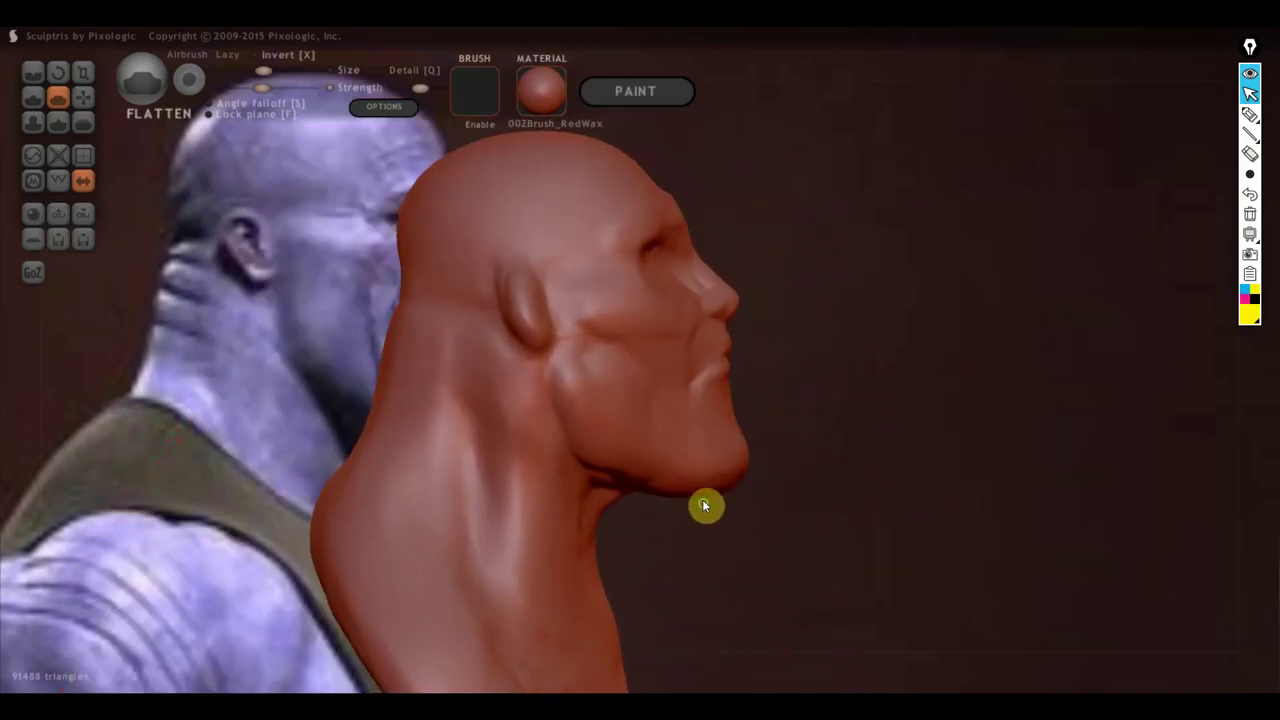
pyautogui.scroll(-3, 694, 506)
pyautogui.scroll(-2, 691, 506)
pyautogui.scroll(3, 729, 486)
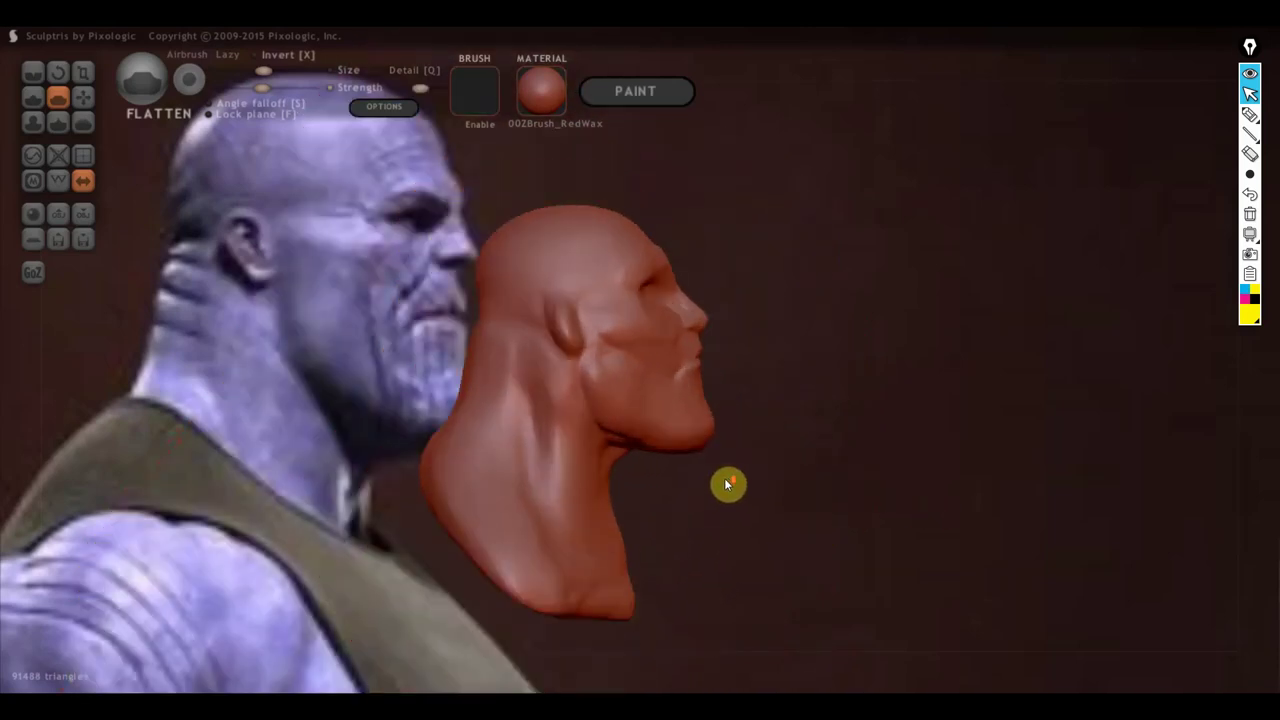
pyautogui.scroll(2, 727, 487)
pyautogui.moveTo(727, 487)
pyautogui.mouseDown(button='right')
pyautogui.moveTo(890, 472)
pyautogui.moveTo(818, 496)
pyautogui.mouseUp(button='right')
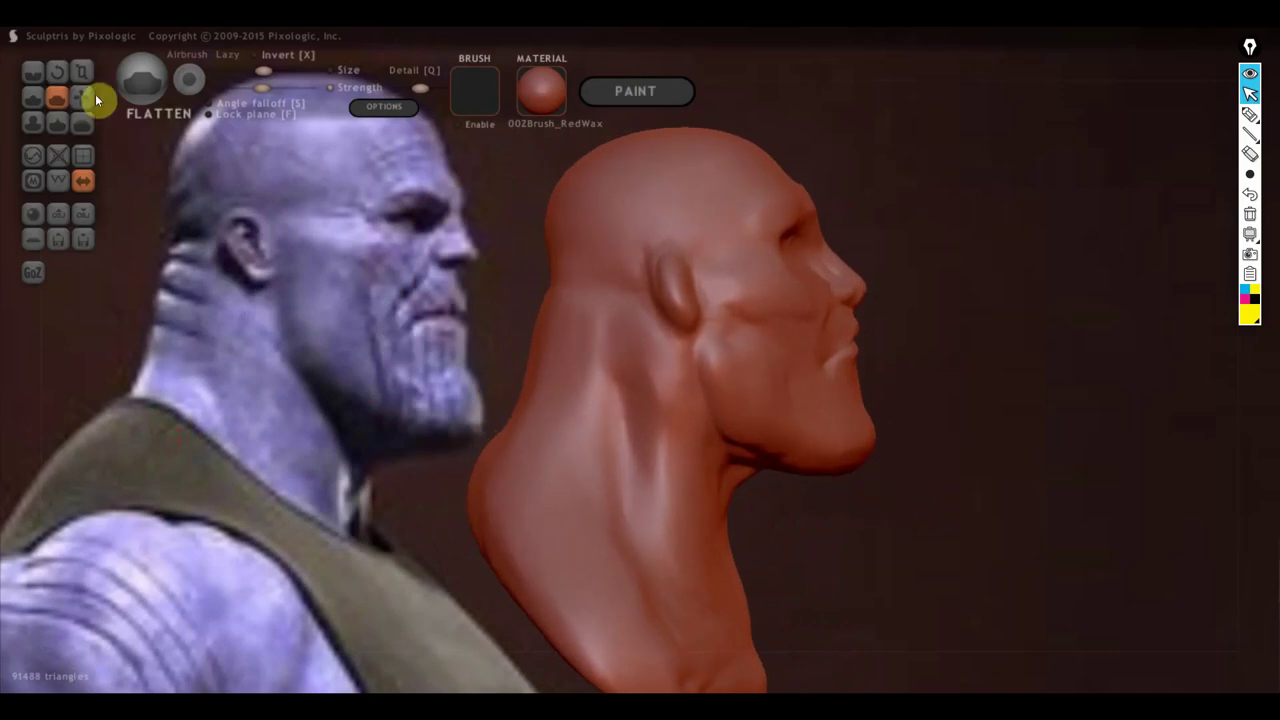
# Step: Crease several lines across the neck behind the ear
pyautogui.click(33, 72)
pyautogui.moveTo(594, 327); pyautogui.dragTo(589, 329)
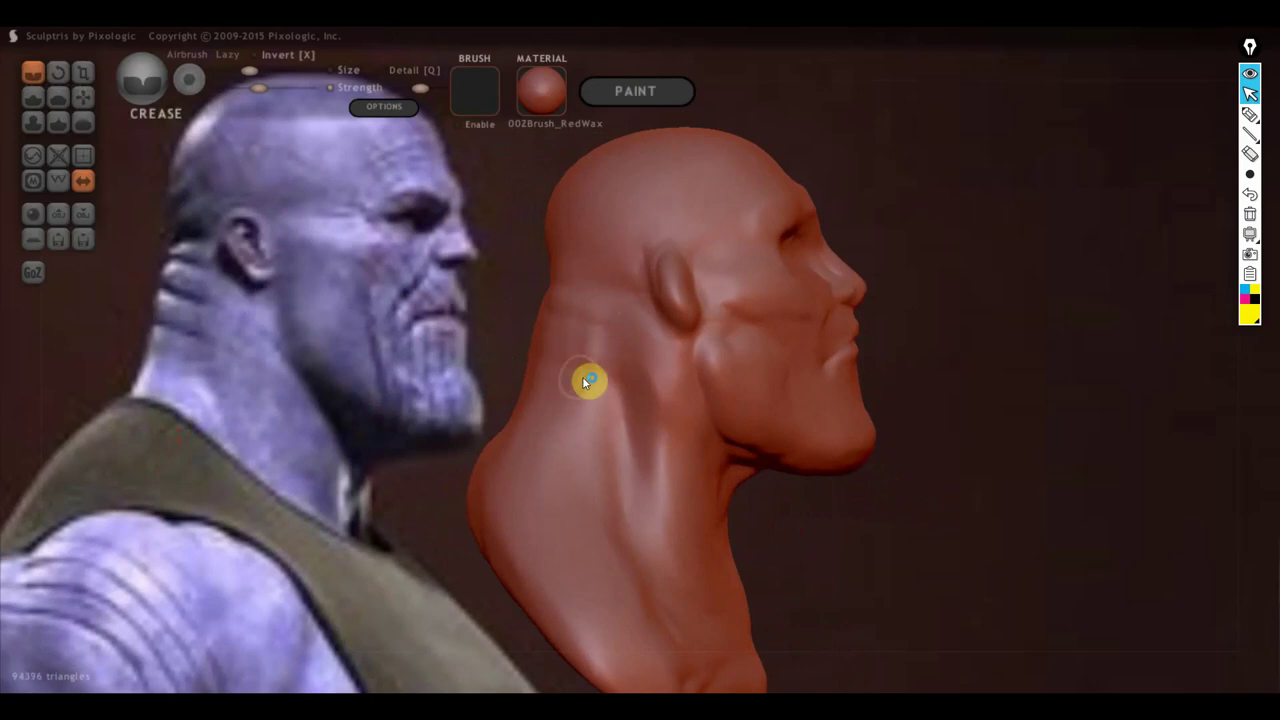
pyautogui.moveTo(586, 380); pyautogui.dragTo(600, 360)
pyautogui.moveTo(570, 402); pyautogui.dragTo(580, 406)
# Step: Crease around the eye socket, then zoom in and cut a slit along the eye
pyautogui.moveTo(782, 262)
pyautogui.mouseDown()
pyautogui.moveTo(740, 262)
pyautogui.moveTo(778, 270)
pyautogui.mouseUp()
pyautogui.moveTo(878, 280); pyautogui.dragTo(791, 275)
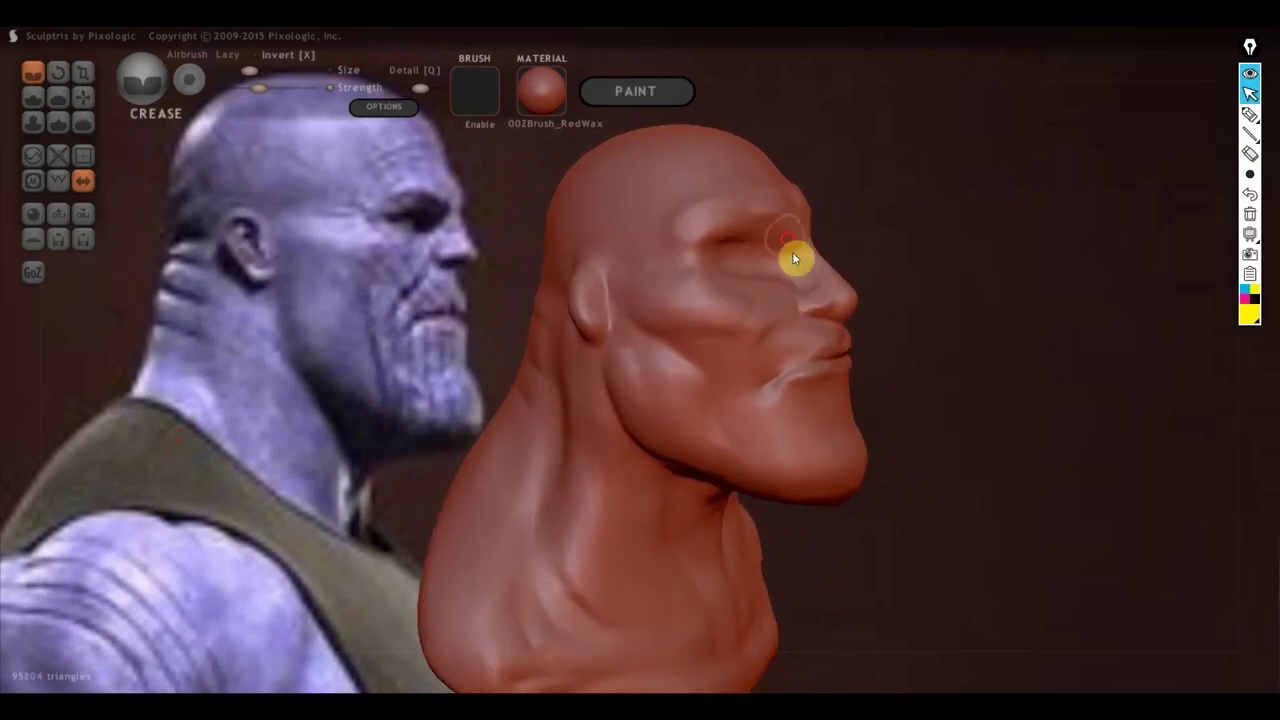
pyautogui.moveTo(806, 259); pyautogui.dragTo(788, 262, button='right')
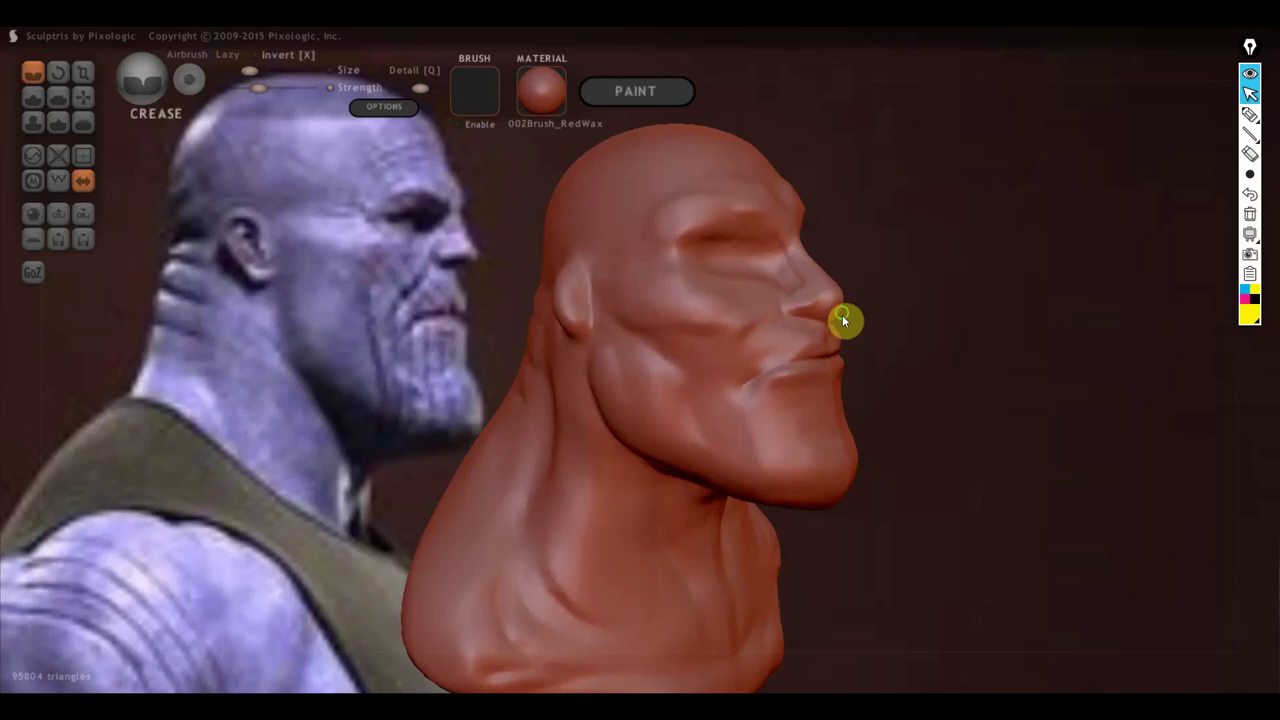
pyautogui.moveTo(842, 315); pyautogui.dragTo(818, 447, button='middle')
pyautogui.scroll(3, 818, 447)
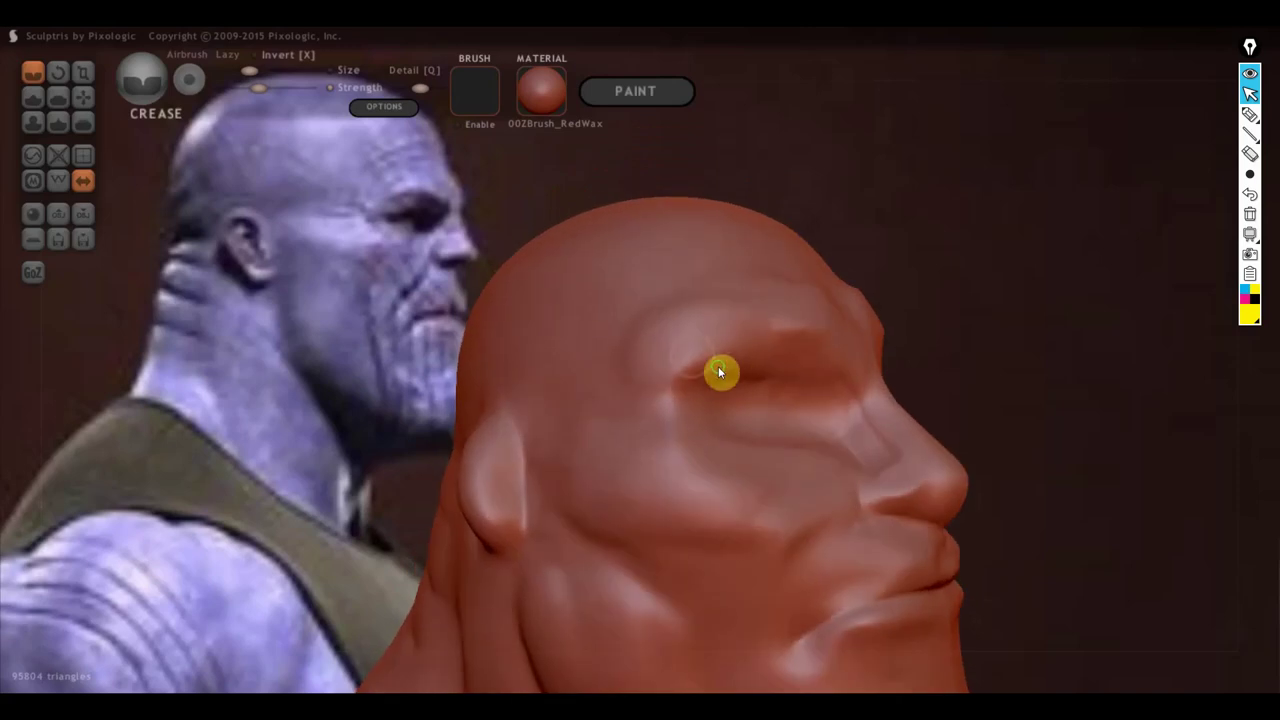
pyautogui.scroll(2, 720, 449)
pyautogui.moveTo(776, 389); pyautogui.dragTo(780, 395)
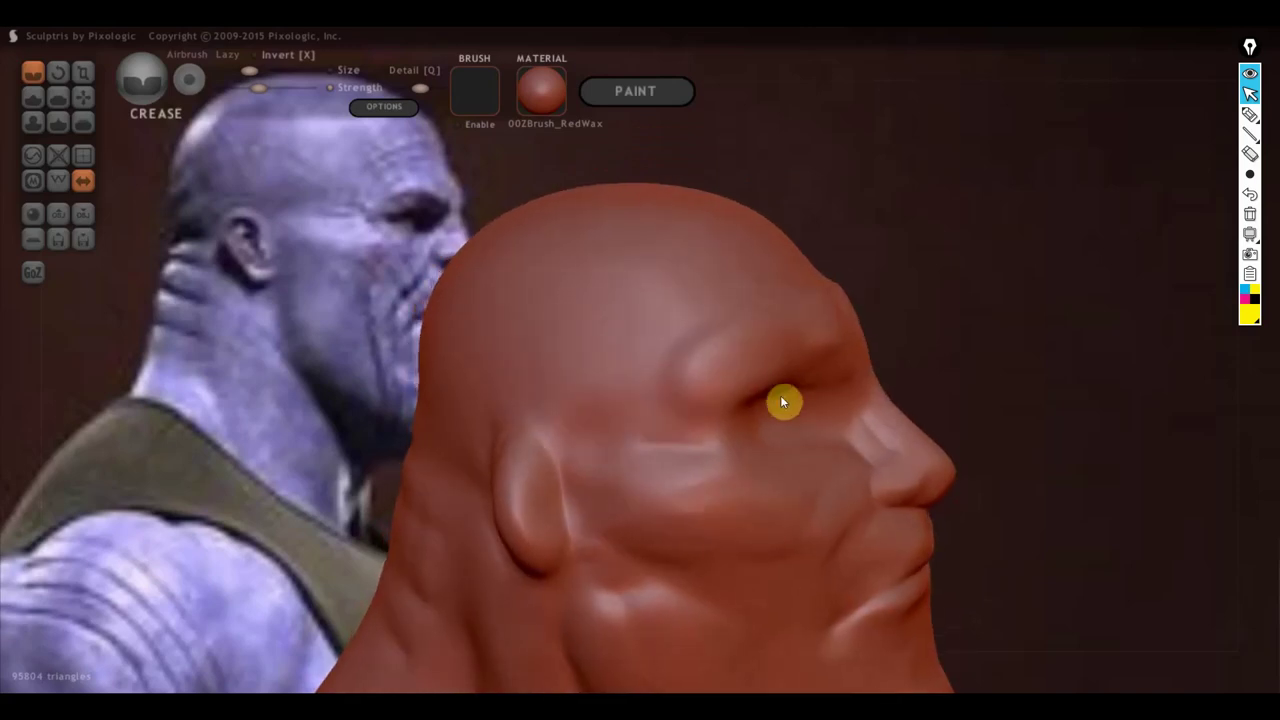
# Step: Build up a more pronounced brow ridge and the area near the inner eye corner
pyautogui.click(33, 104)
pyautogui.moveTo(678, 296); pyautogui.dragTo(660, 319, button='right')
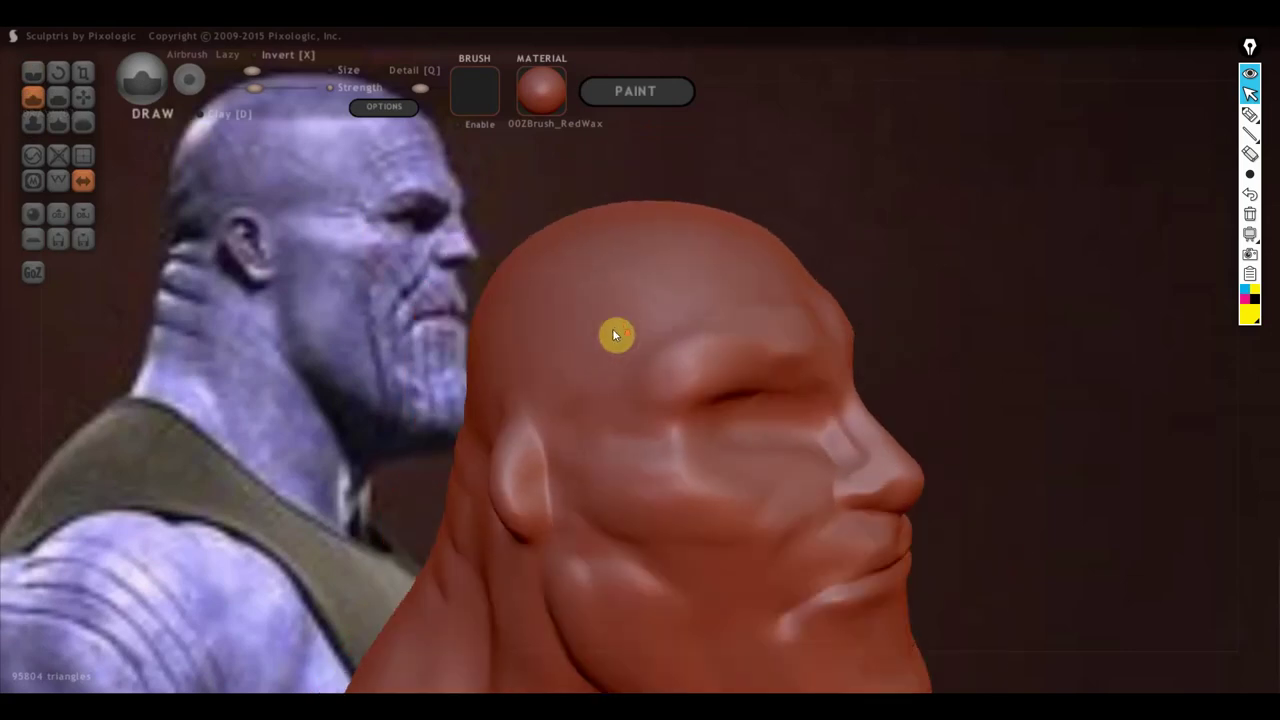
pyautogui.moveTo(829, 437); pyautogui.dragTo(785, 390, button='right')
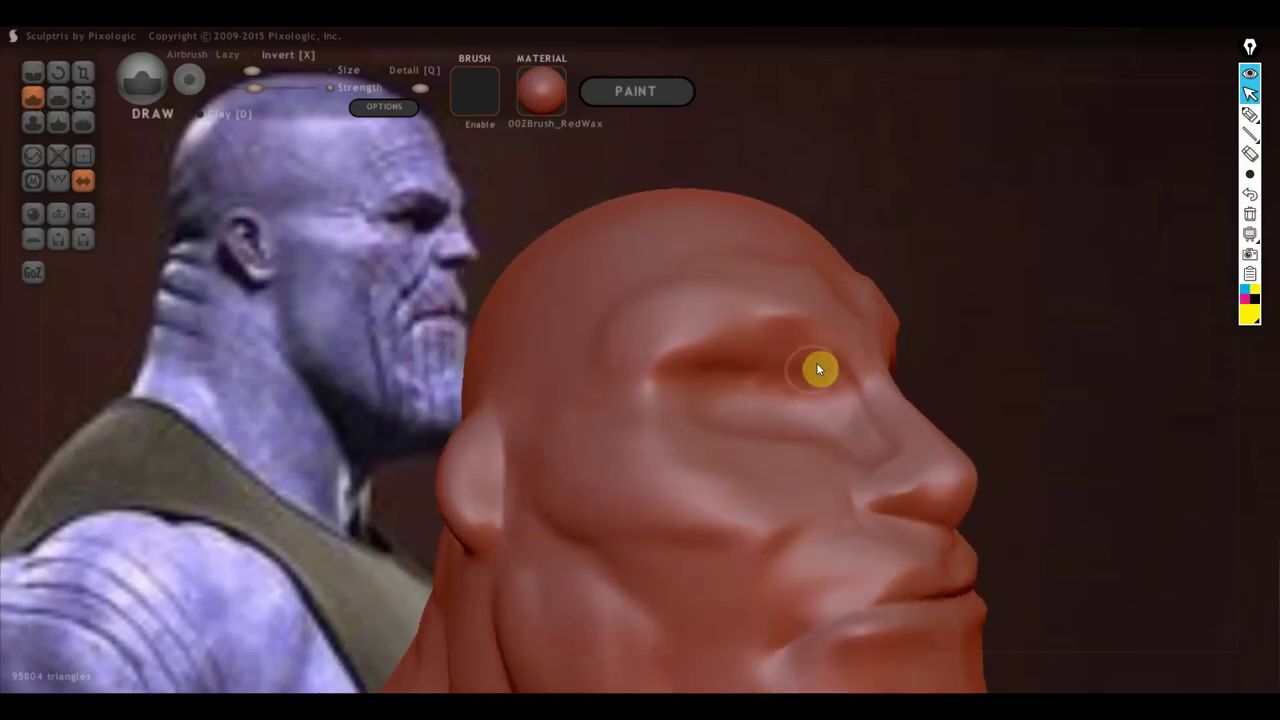
pyautogui.moveTo(819, 336); pyautogui.dragTo(792, 351, button='right')
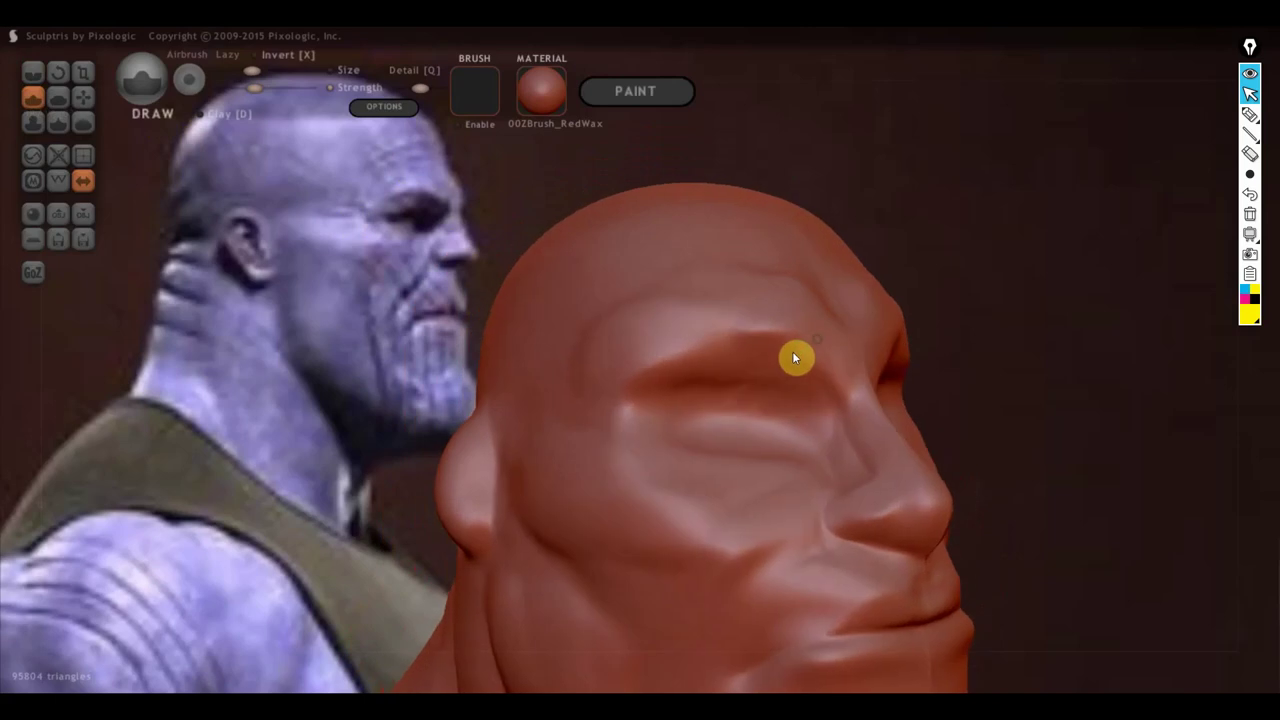
pyautogui.moveTo(813, 365)
pyautogui.mouseDown()
pyautogui.moveTo(766, 343)
pyautogui.moveTo(677, 343)
pyautogui.moveTo(803, 349)
pyautogui.moveTo(700, 337)
pyautogui.moveTo(614, 366)
pyautogui.moveTo(700, 391)
pyautogui.mouseUp()
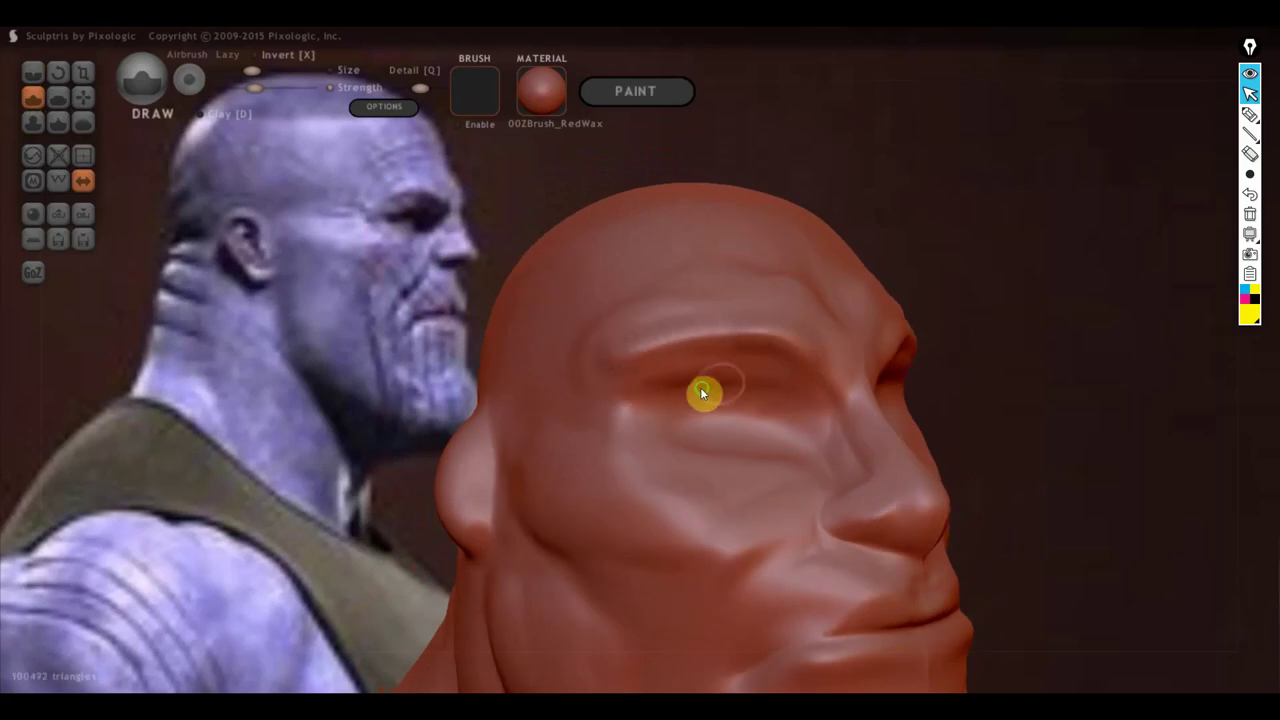
pyautogui.moveTo(700, 391)
pyautogui.mouseDown(button='right')
pyautogui.moveTo(637, 396)
pyautogui.moveTo(777, 394)
pyautogui.moveTo(760, 394)
pyautogui.moveTo(795, 425)
pyautogui.moveTo(746, 469)
pyautogui.mouseUp(button='right')
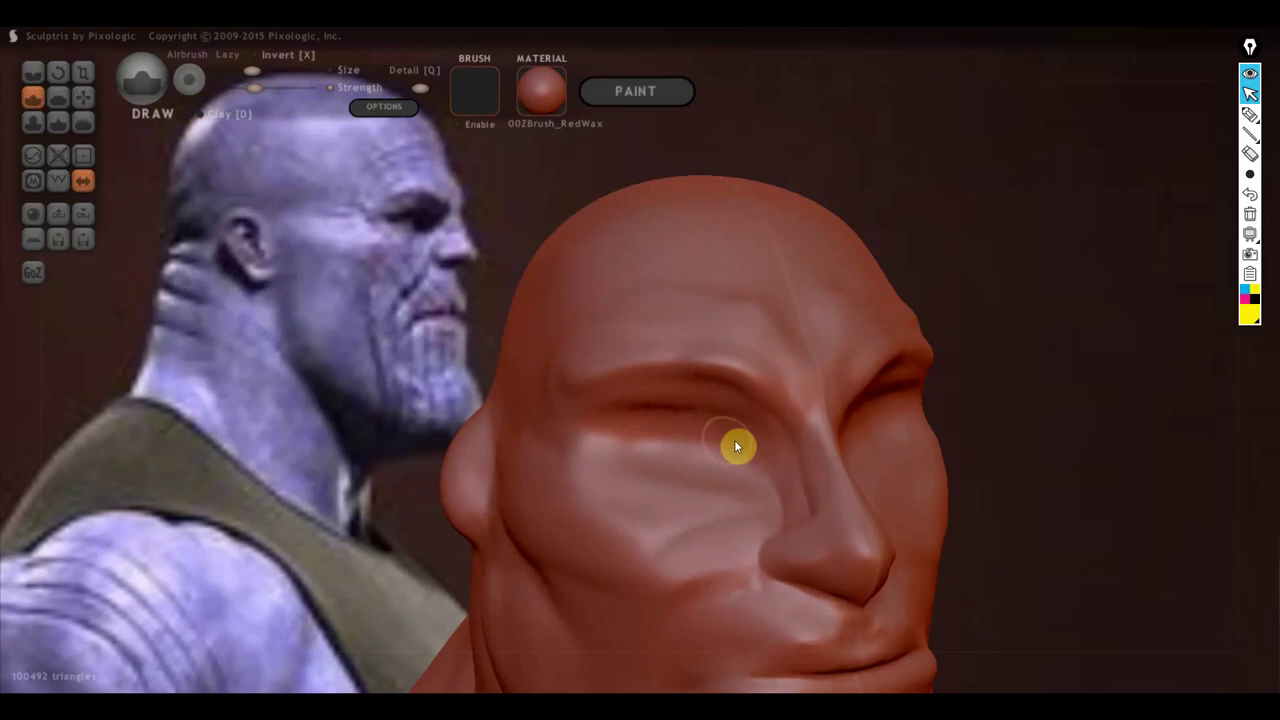
pyautogui.moveTo(763, 432); pyautogui.dragTo(741, 459)
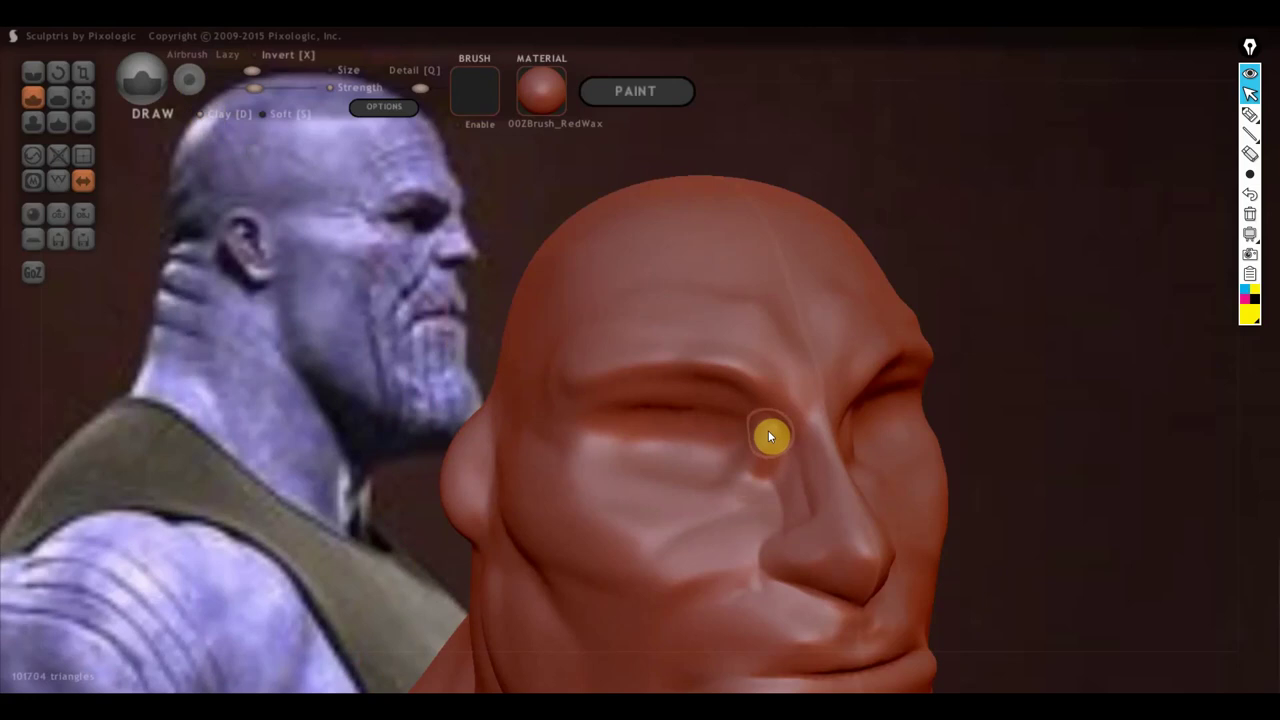
pyautogui.moveTo(771, 457); pyautogui.dragTo(731, 537)
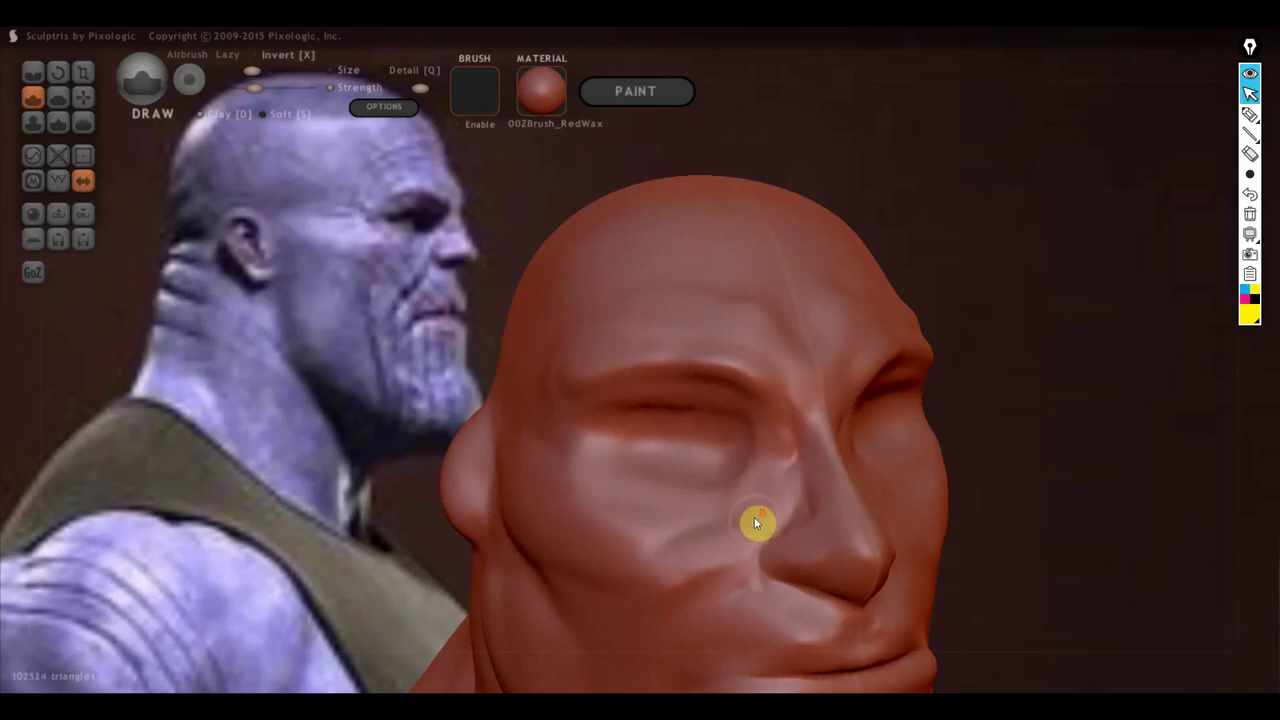
# Step: Deepen the nose-to-mouth fold, shape the mouth corner, and add volume to the cheek and jaw
pyautogui.moveTo(757, 522); pyautogui.dragTo(812, 511, button='right')
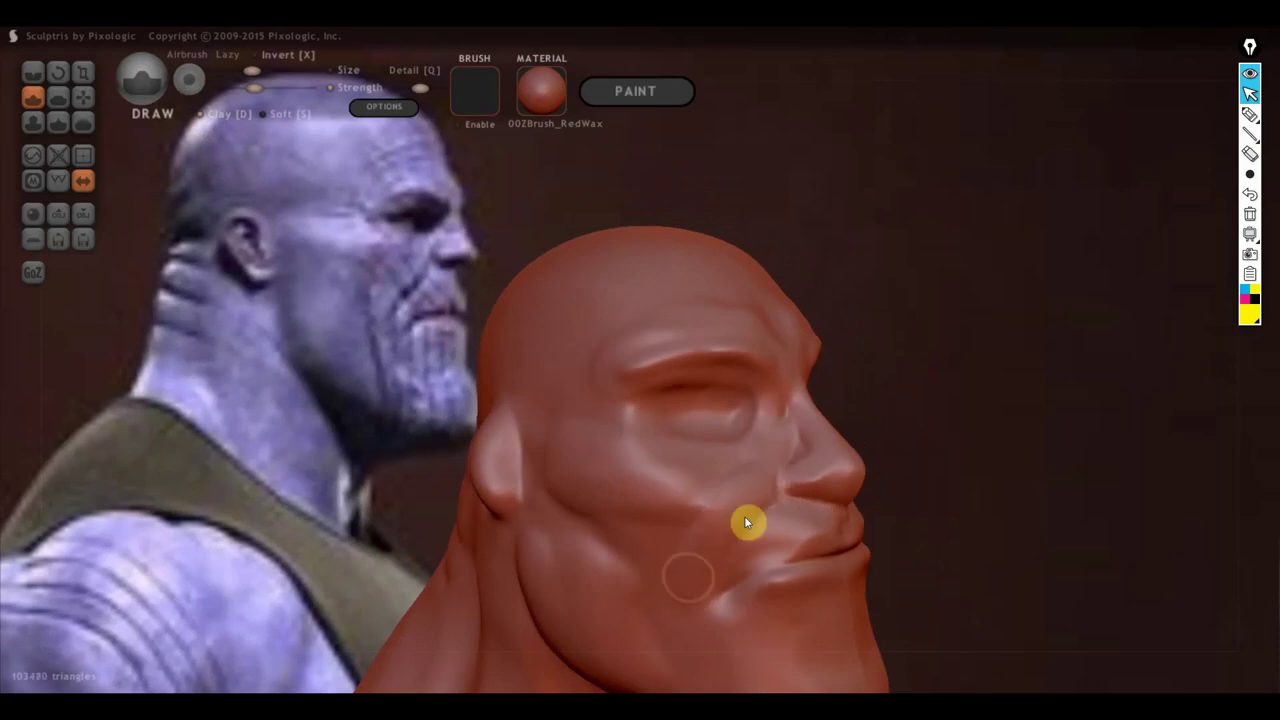
pyautogui.moveTo(686, 617); pyautogui.dragTo(740, 509)
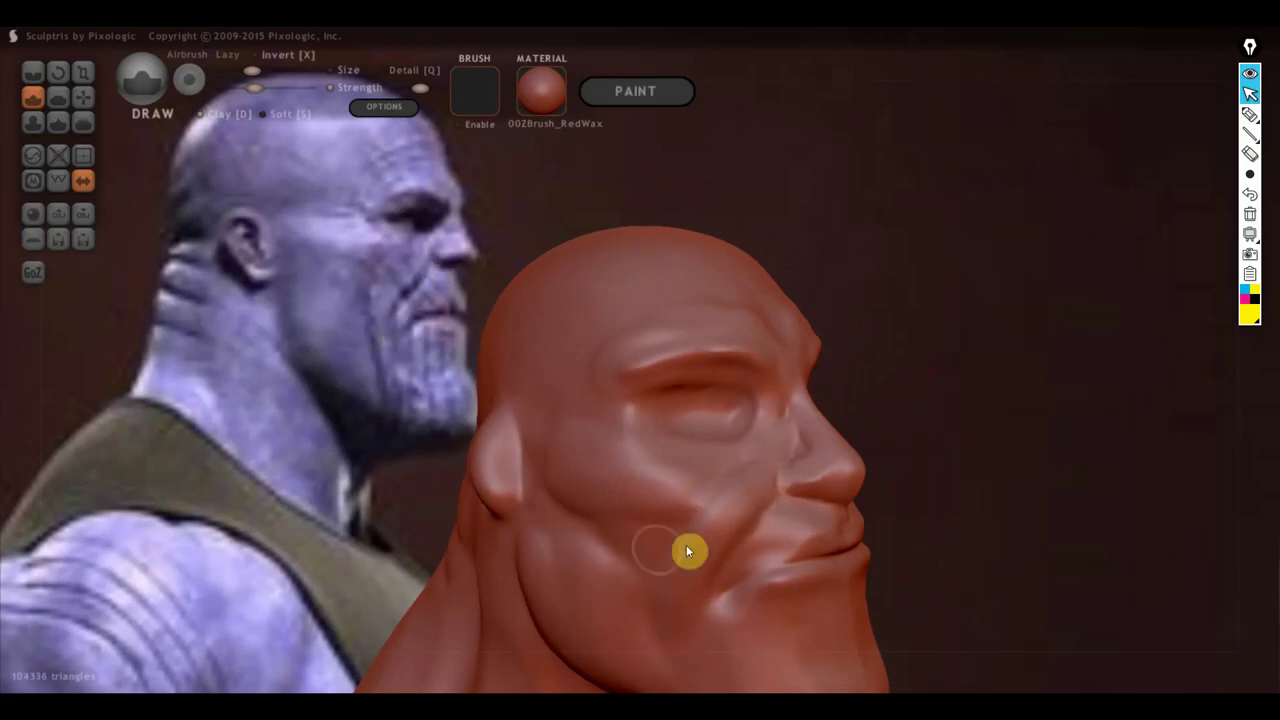
pyautogui.moveTo(729, 540)
pyautogui.mouseDown()
pyautogui.moveTo(686, 526)
pyautogui.moveTo(713, 562)
pyautogui.mouseUp()
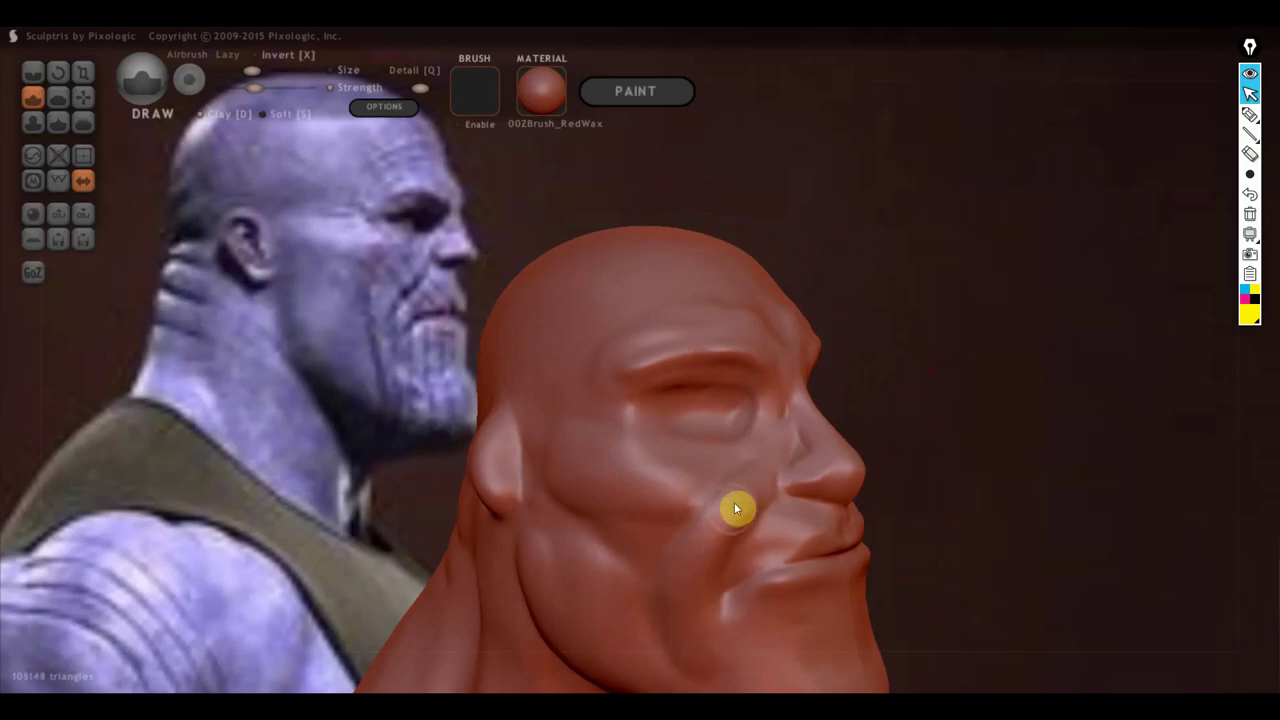
pyautogui.moveTo(755, 484); pyautogui.dragTo(707, 563)
pyautogui.moveTo(770, 482)
pyautogui.mouseDown(button='right')
pyautogui.moveTo(851, 466)
pyautogui.moveTo(822, 473)
pyautogui.mouseUp(button='right')
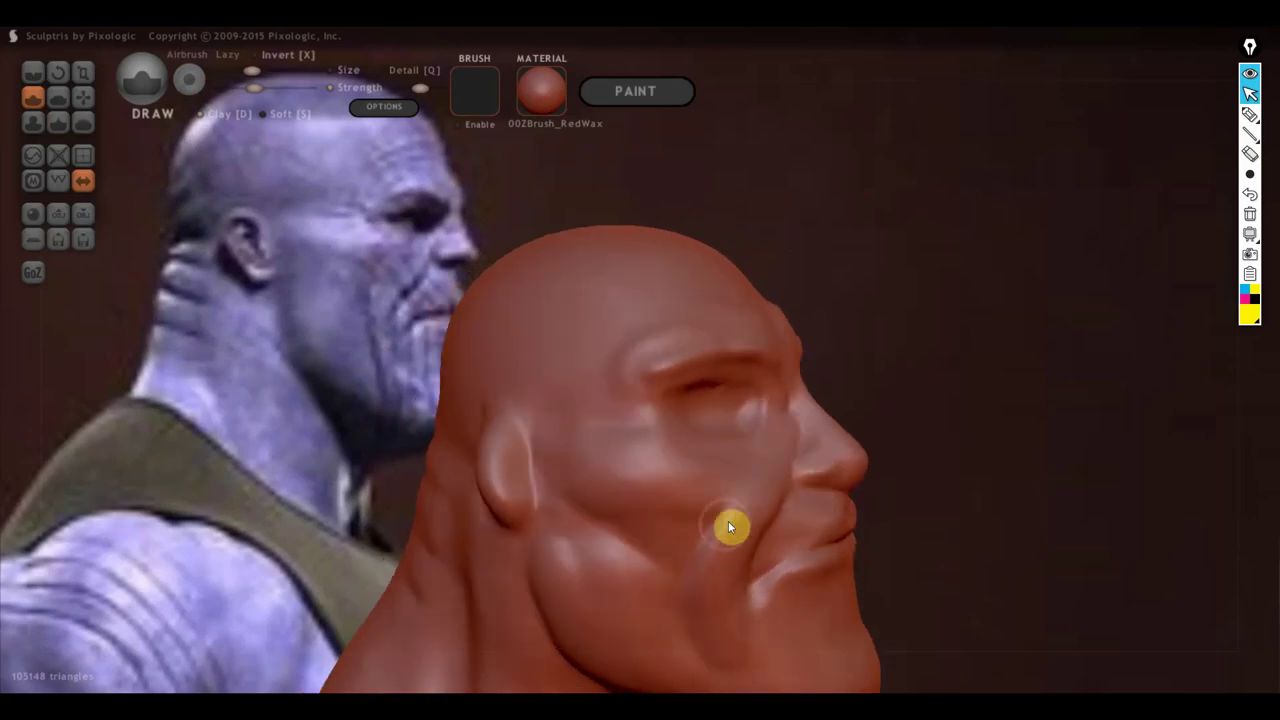
pyautogui.scroll(-2, 714, 529)
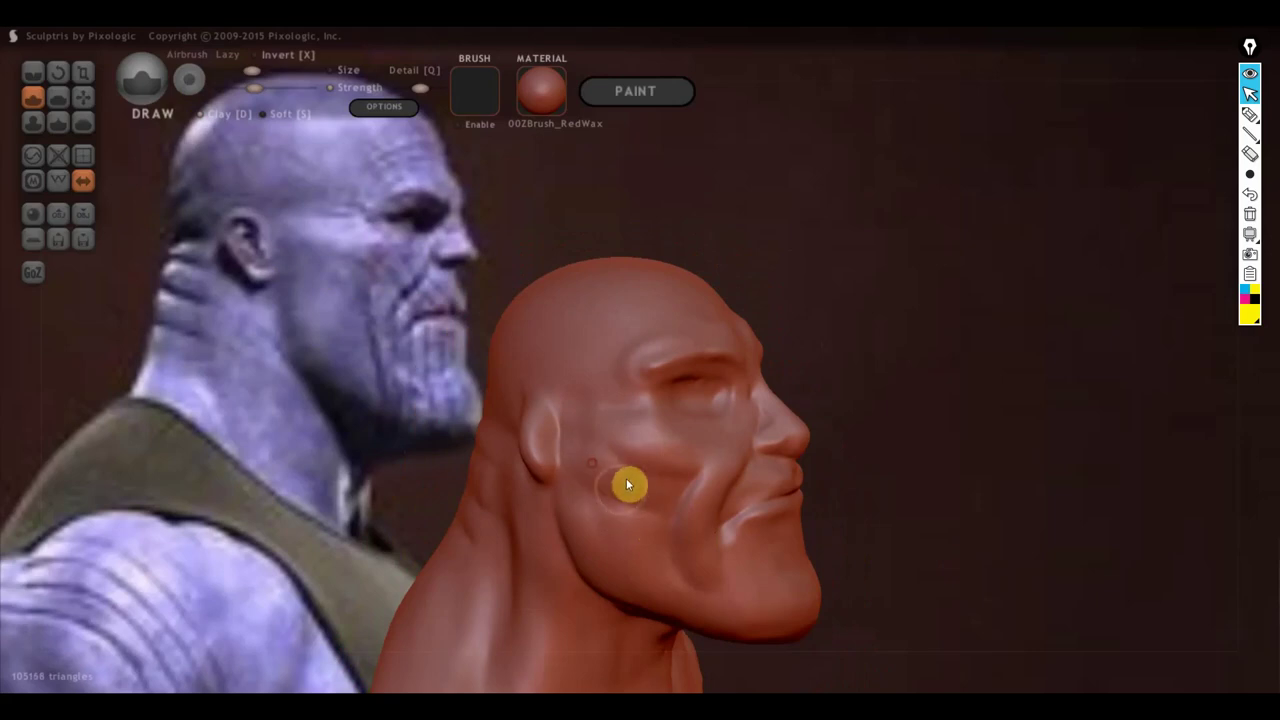
pyautogui.moveTo(627, 485); pyautogui.dragTo(657, 572)
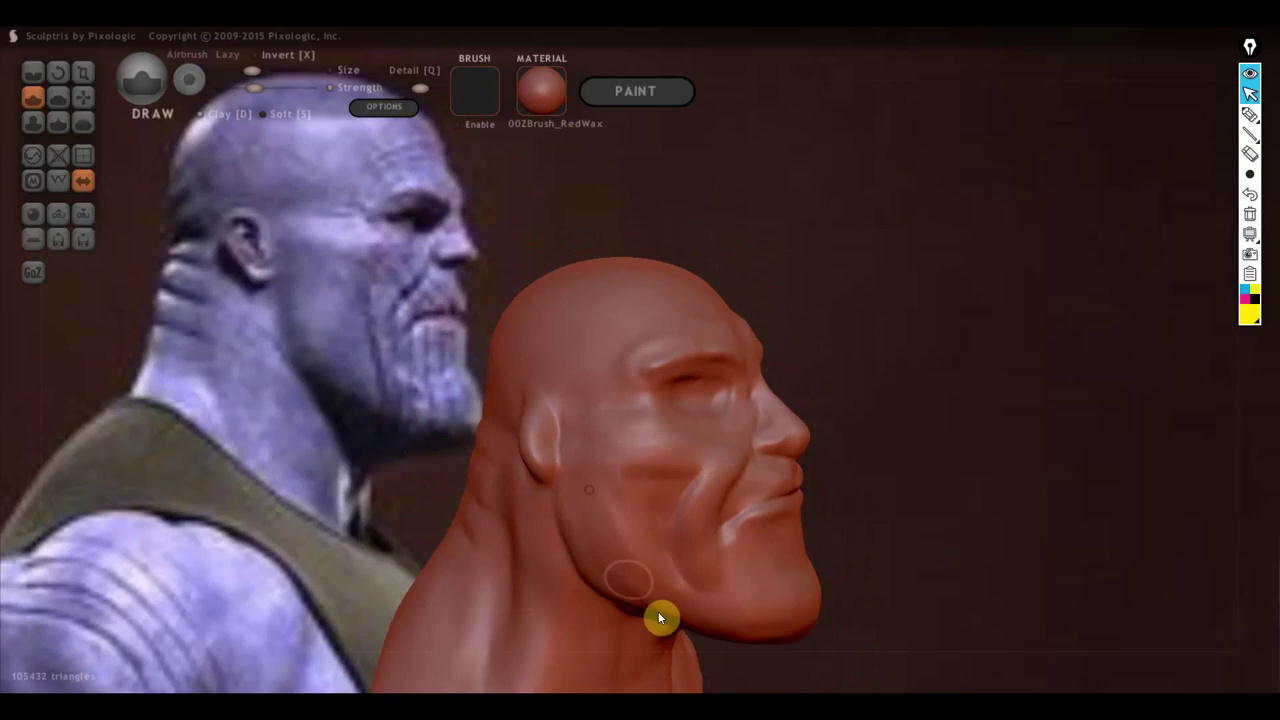
pyautogui.moveTo(658, 618)
pyautogui.mouseDown(button='right')
pyautogui.moveTo(514, 597)
pyautogui.moveTo(576, 576)
pyautogui.mouseUp(button='right')
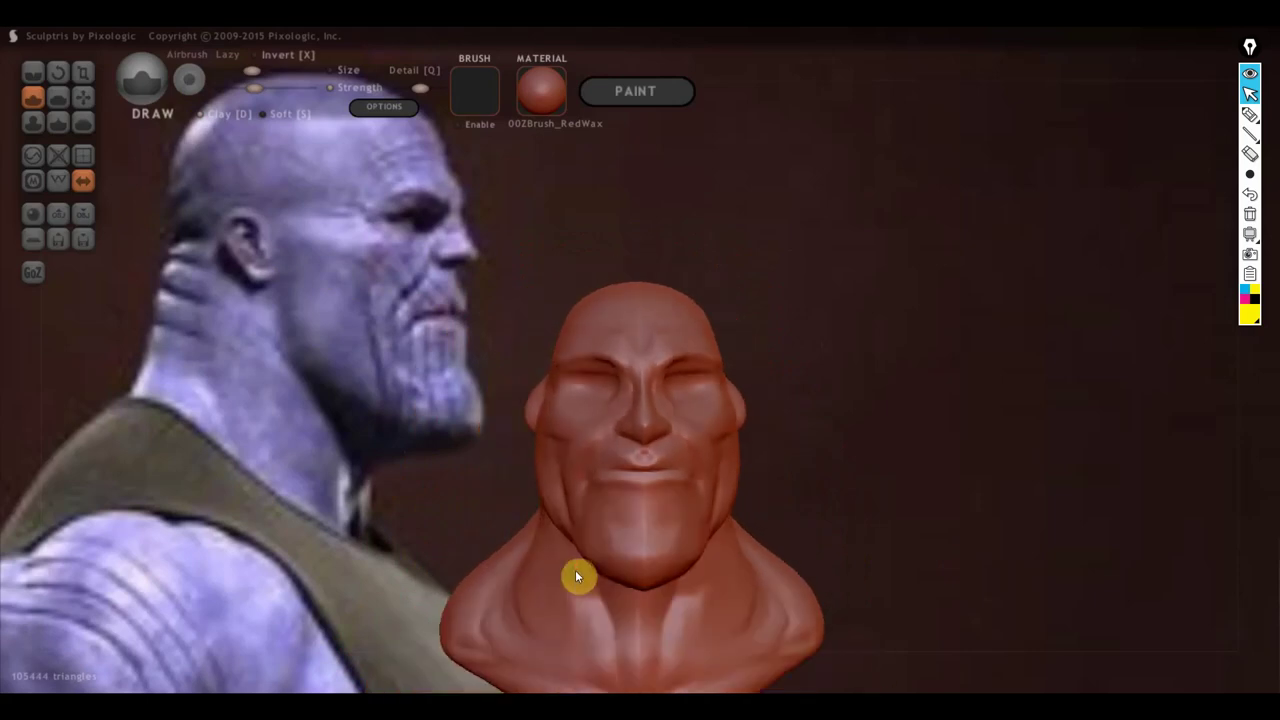
# Step: Pull both cheeks inward symmetrically with the Grab brush
pyautogui.click(84, 97)
pyautogui.scroll(-1, 547, 485)
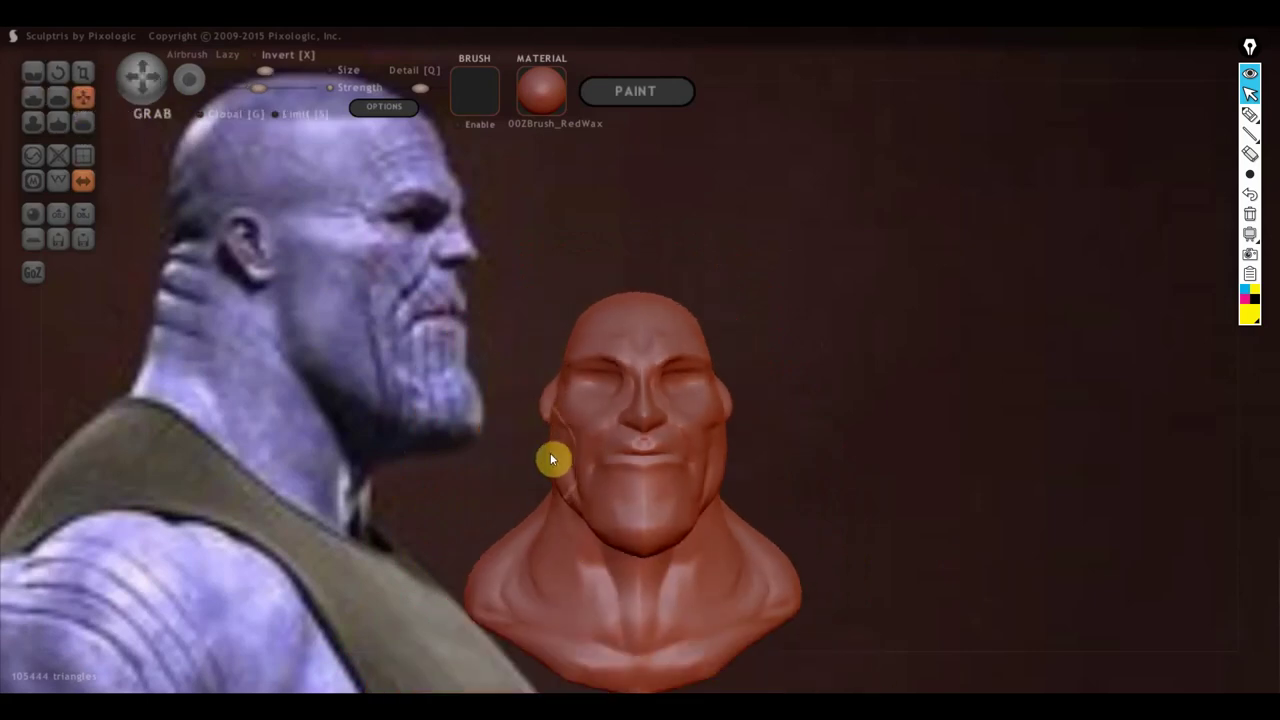
pyautogui.moveTo(554, 451); pyautogui.dragTo(565, 447)
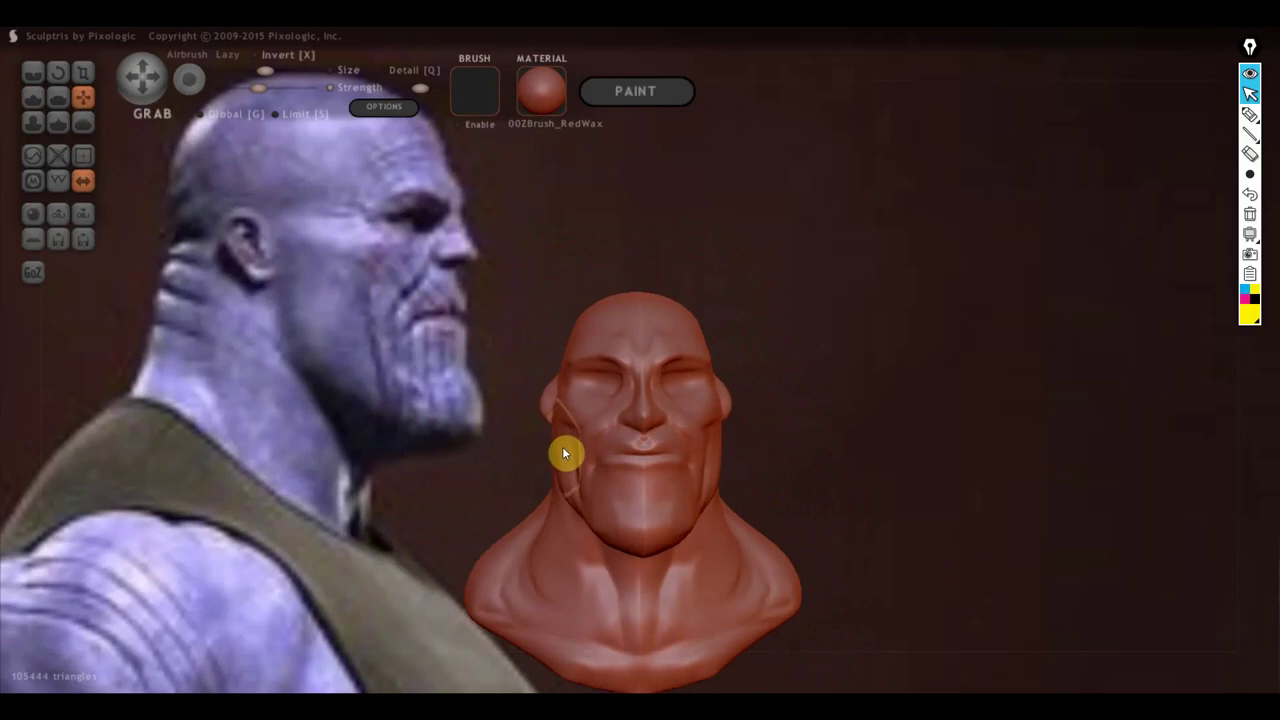
pyautogui.moveTo(621, 515)
pyautogui.mouseDown(button='right')
pyautogui.moveTo(707, 520)
pyautogui.moveTo(788, 487)
pyautogui.mouseUp(button='right')
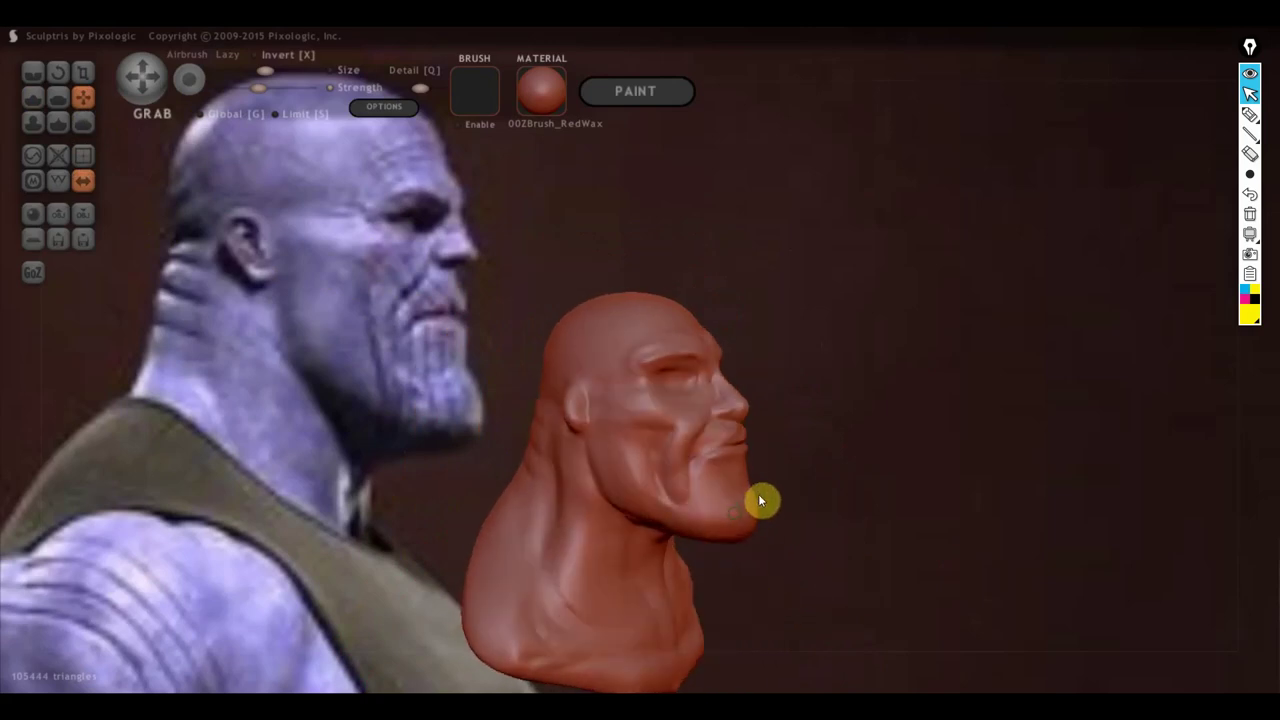
# Step: Reshape the brow and eye-socket area, zooming in and out to check it
pyautogui.scroll(2, 800, 450)
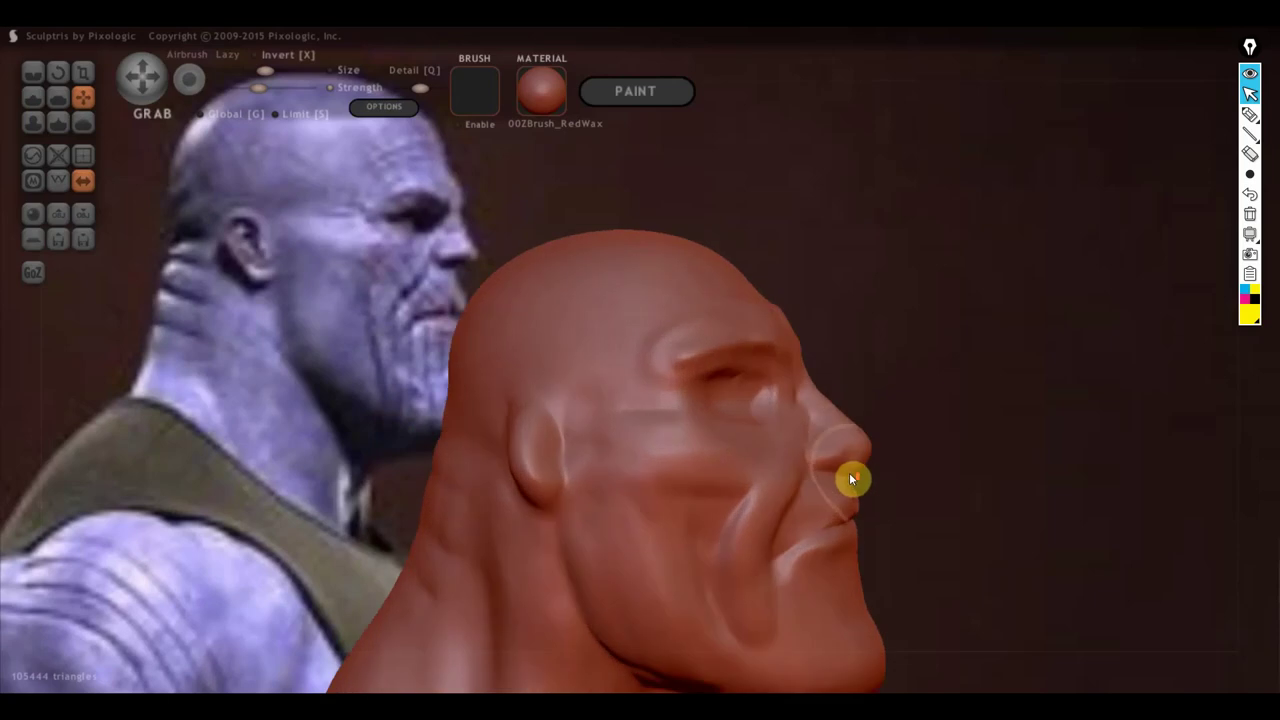
pyautogui.scroll(2, 860, 478)
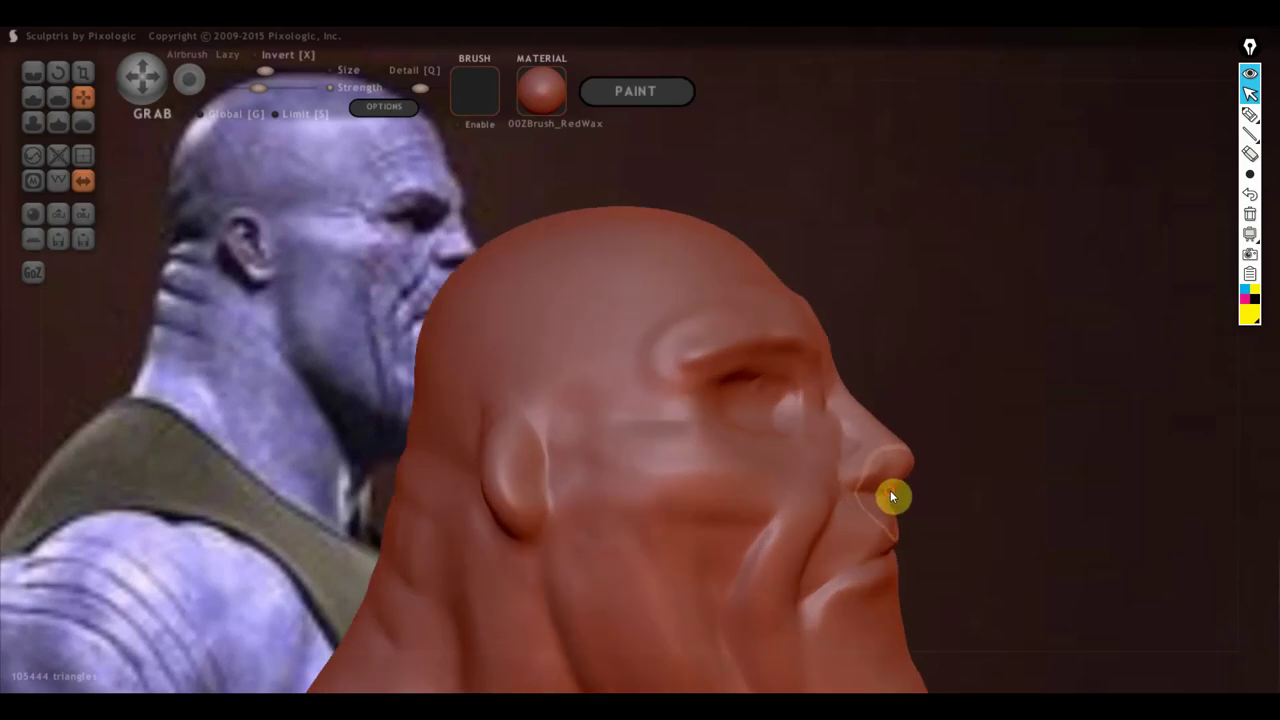
pyautogui.scroll(-1, 880, 478)
pyautogui.scroll(-1, 850, 440)
pyautogui.scroll(-1, 790, 367)
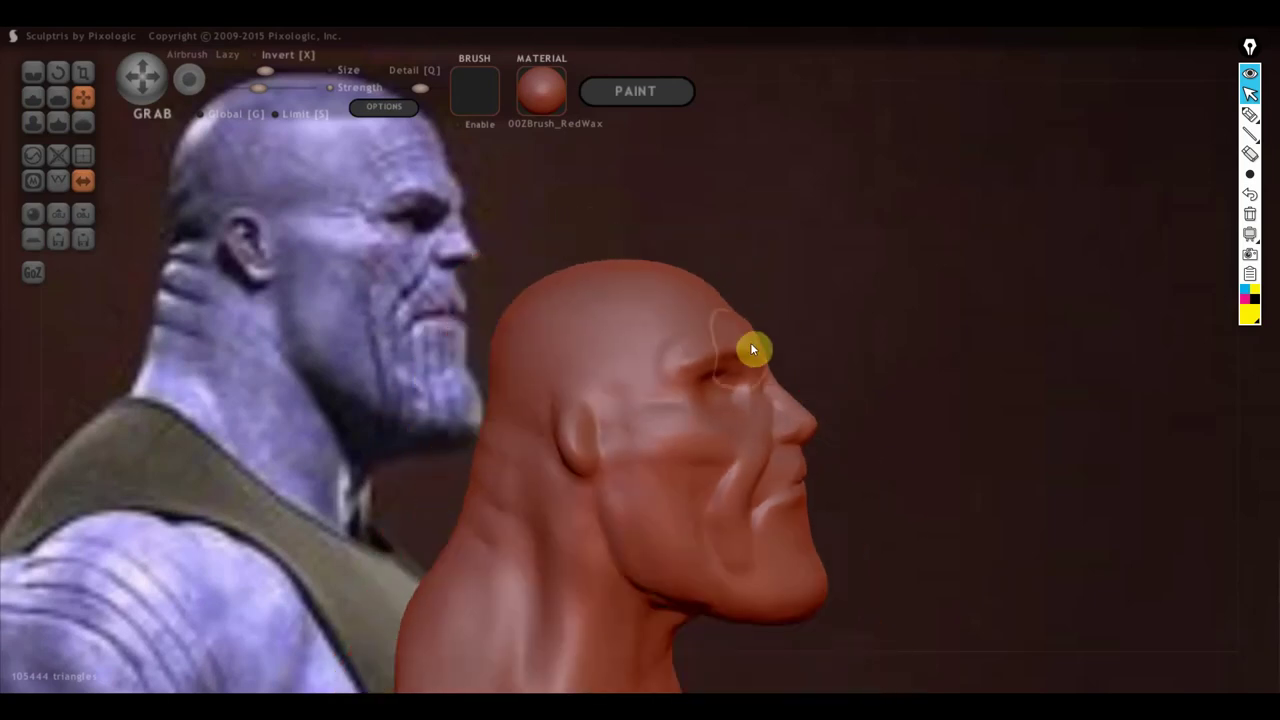
pyautogui.moveTo(764, 344); pyautogui.dragTo(766, 340)
pyautogui.scroll(-1, 744, 349)
pyautogui.scroll(-1, 702, 336)
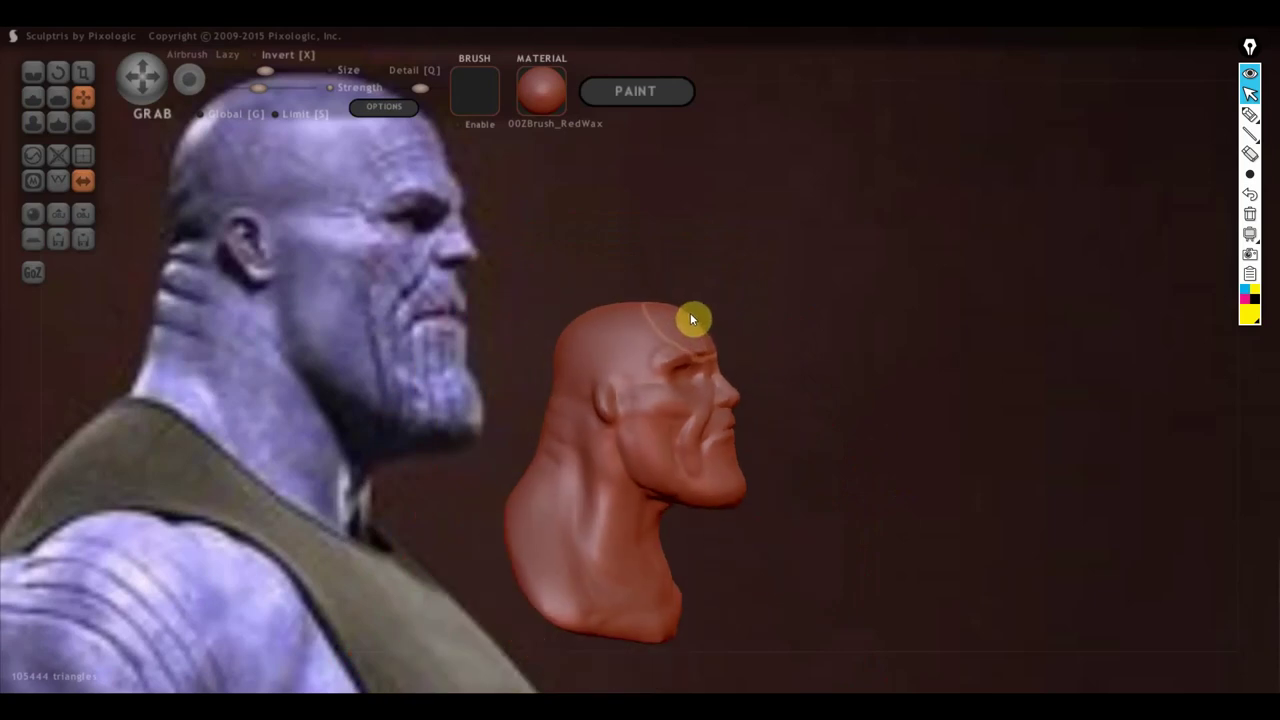
pyautogui.scroll(1, 720, 348)
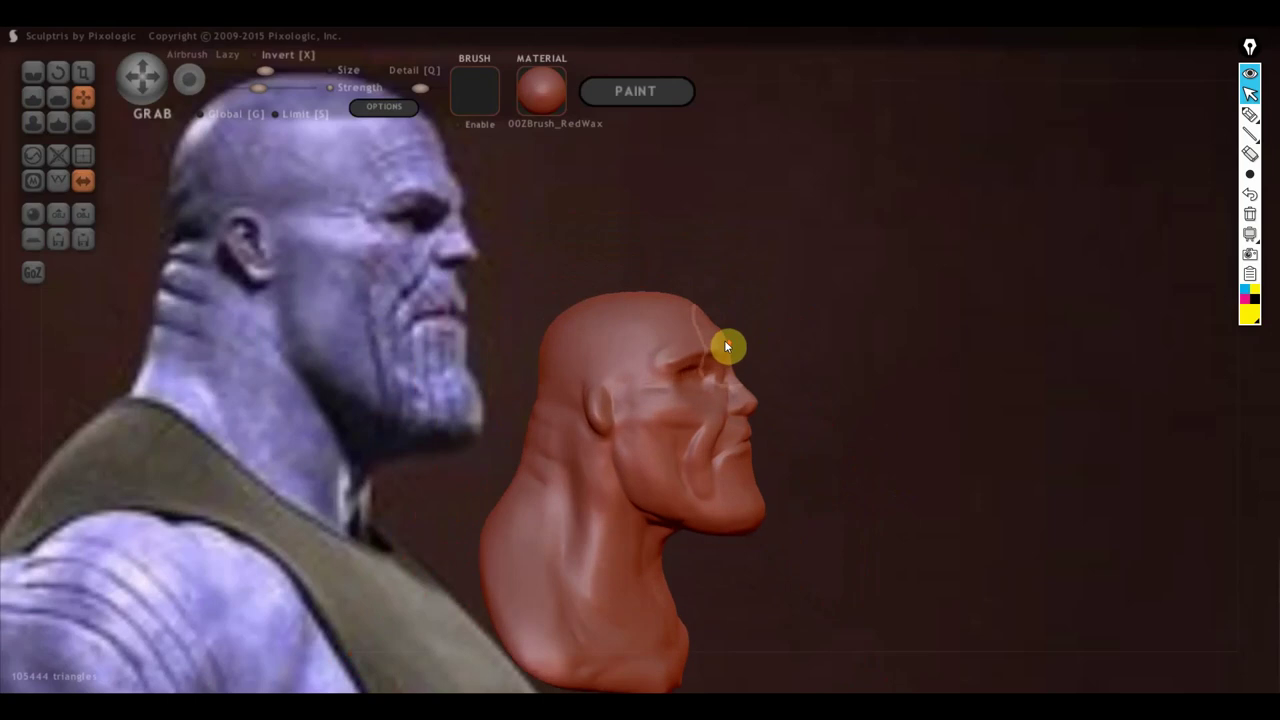
pyautogui.scroll(1, 724, 340)
pyautogui.scroll(-1, 670, 326)
pyautogui.scroll(-1, 660, 332)
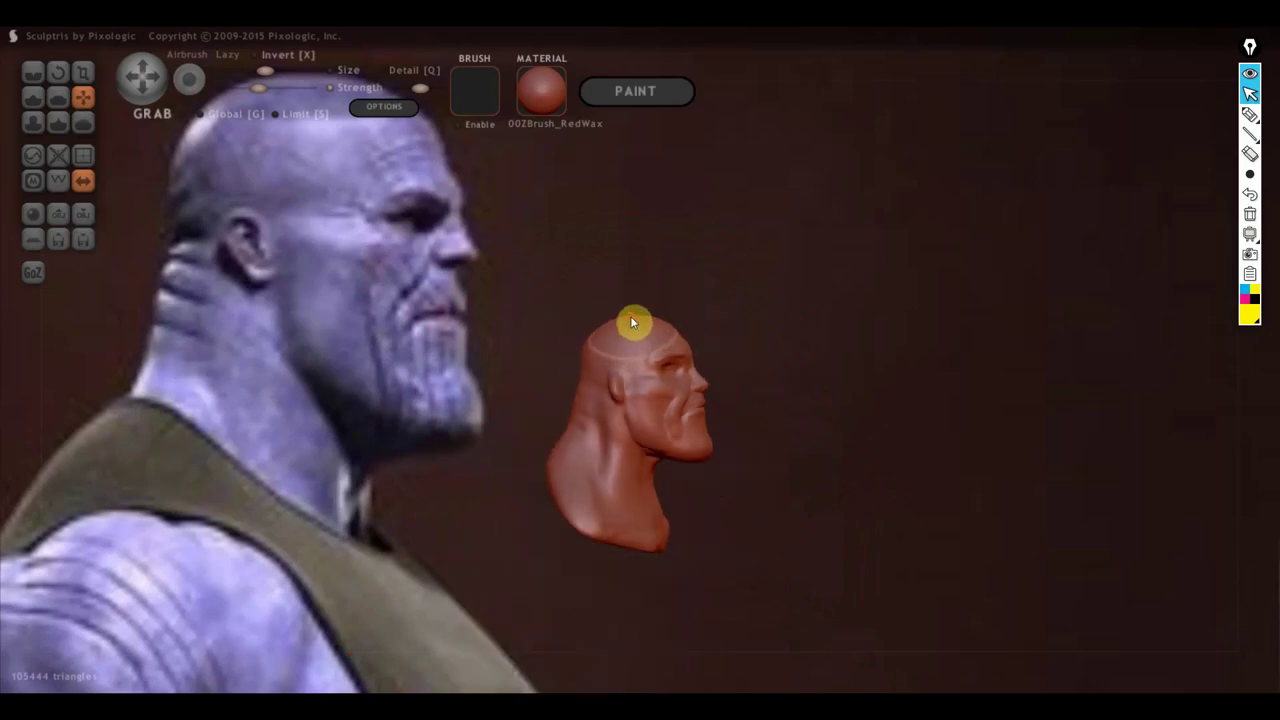
# Step: Review the head from front and three-quarter views, then move it aside to uncover the reference face
pyautogui.moveTo(633, 324); pyautogui.dragTo(575, 330, button='right')
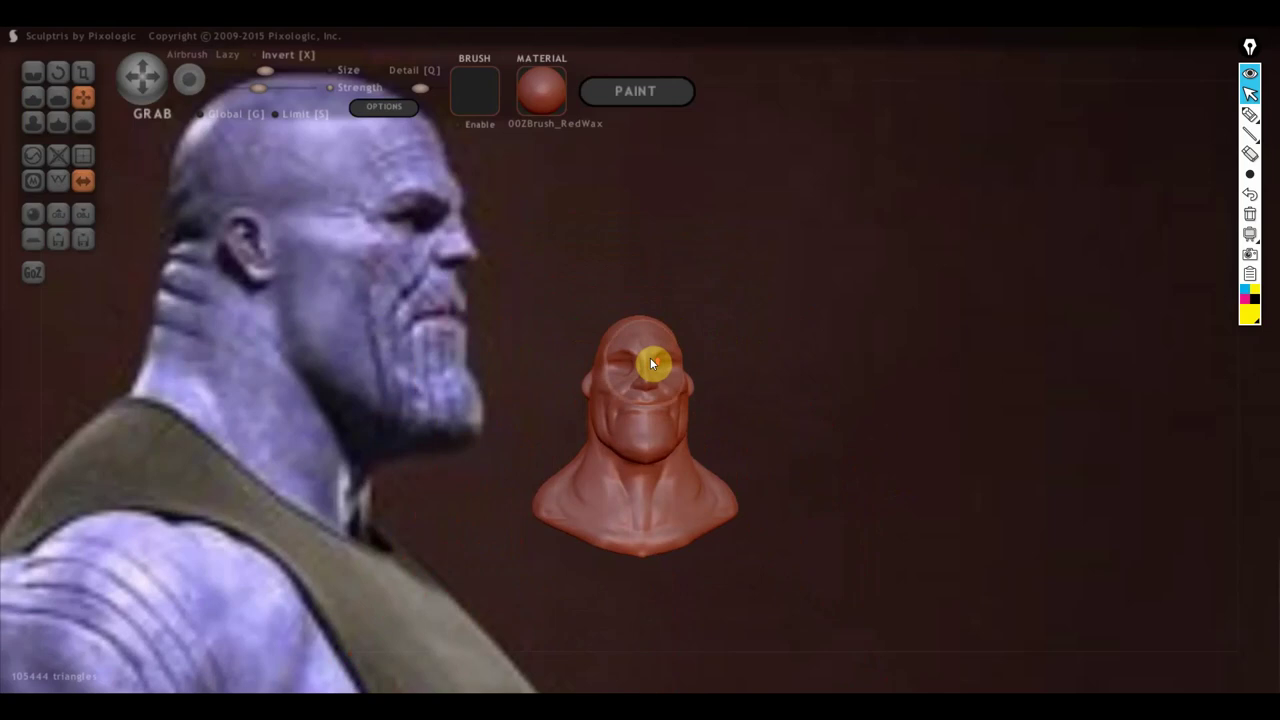
pyautogui.scroll(1, 648, 345)
pyautogui.scroll(1, 645, 325)
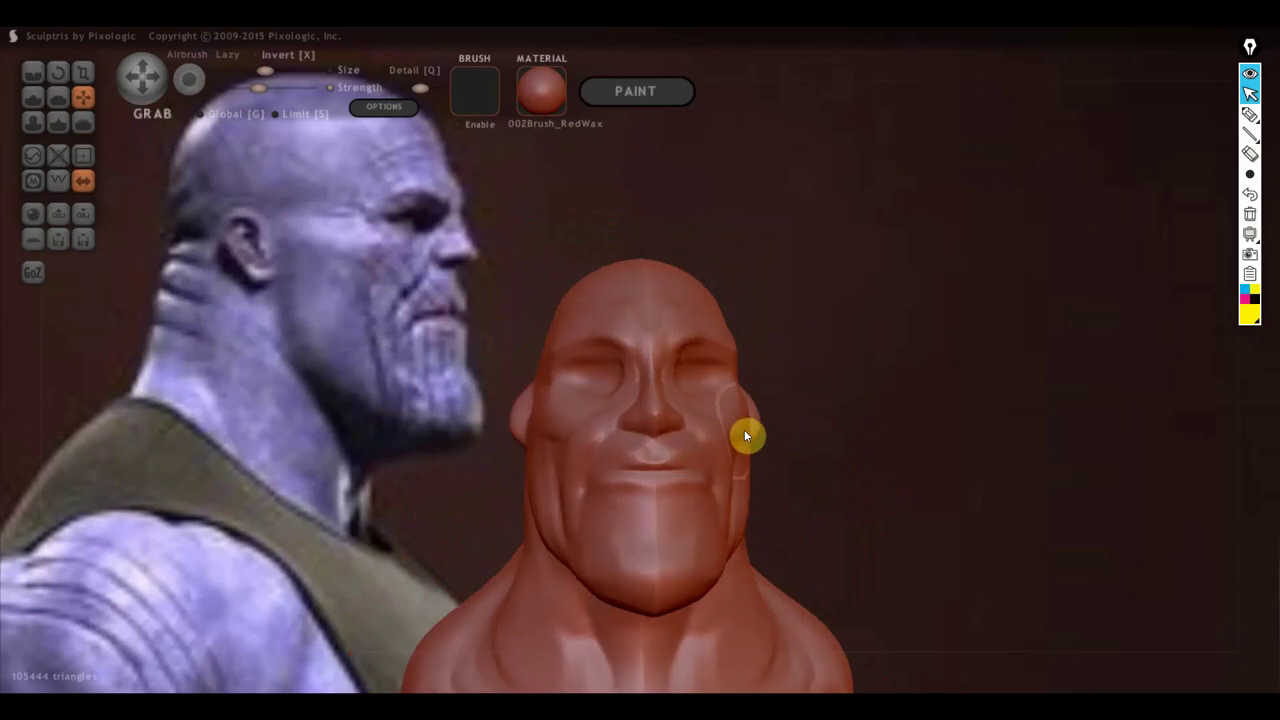
pyautogui.scroll(1, 735, 447)
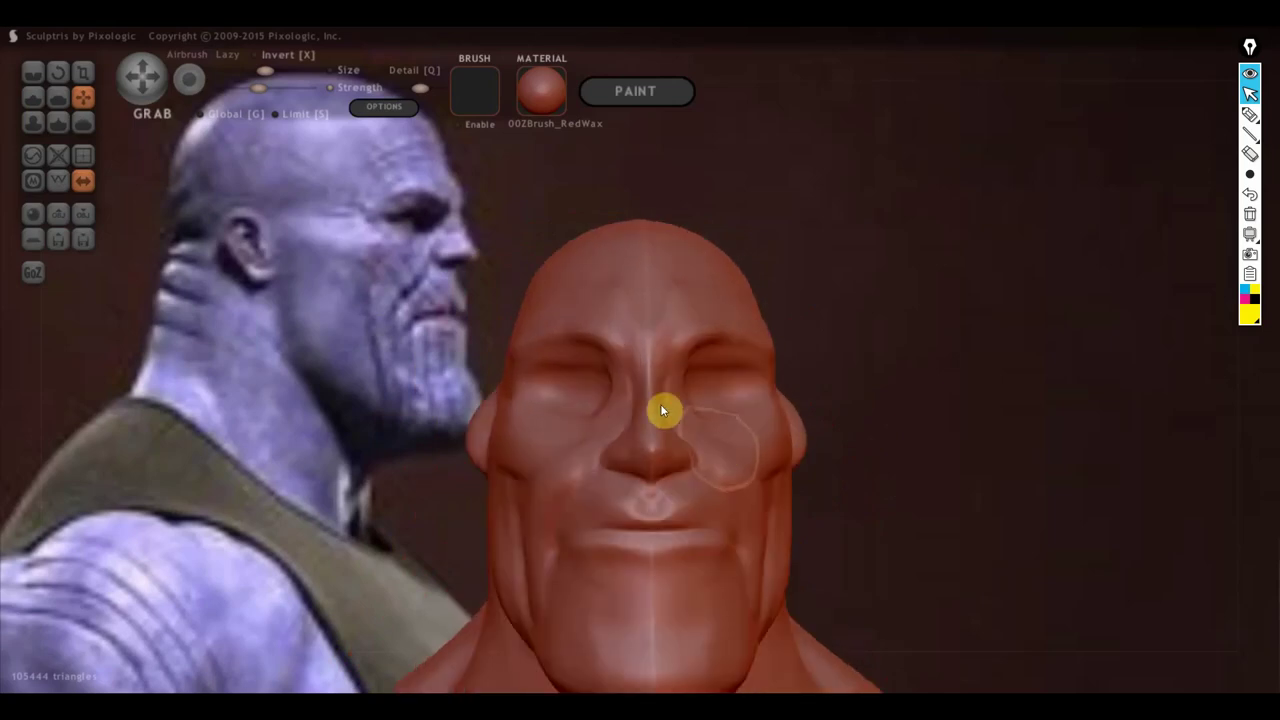
pyautogui.moveTo(663, 409)
pyautogui.mouseDown(button='right')
pyautogui.moveTo(703, 414)
pyautogui.moveTo(672, 413)
pyautogui.mouseUp(button='right')
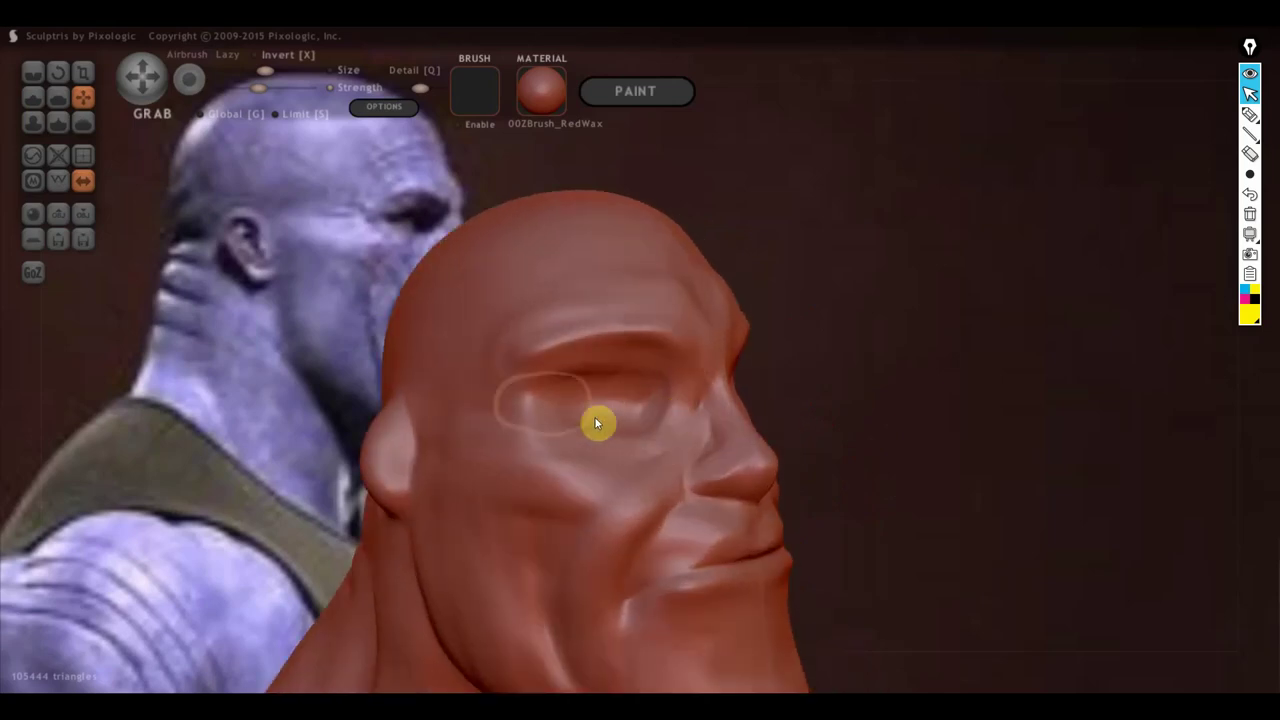
pyautogui.moveTo(763, 420)
pyautogui.keyDown('alt'); pyautogui.mouseDown(button='right')
pyautogui.moveTo(917, 371)
pyautogui.moveTo(950, 340)
pyautogui.moveTo(948, 288)
pyautogui.mouseUp(button='right'); pyautogui.keyUp('alt')
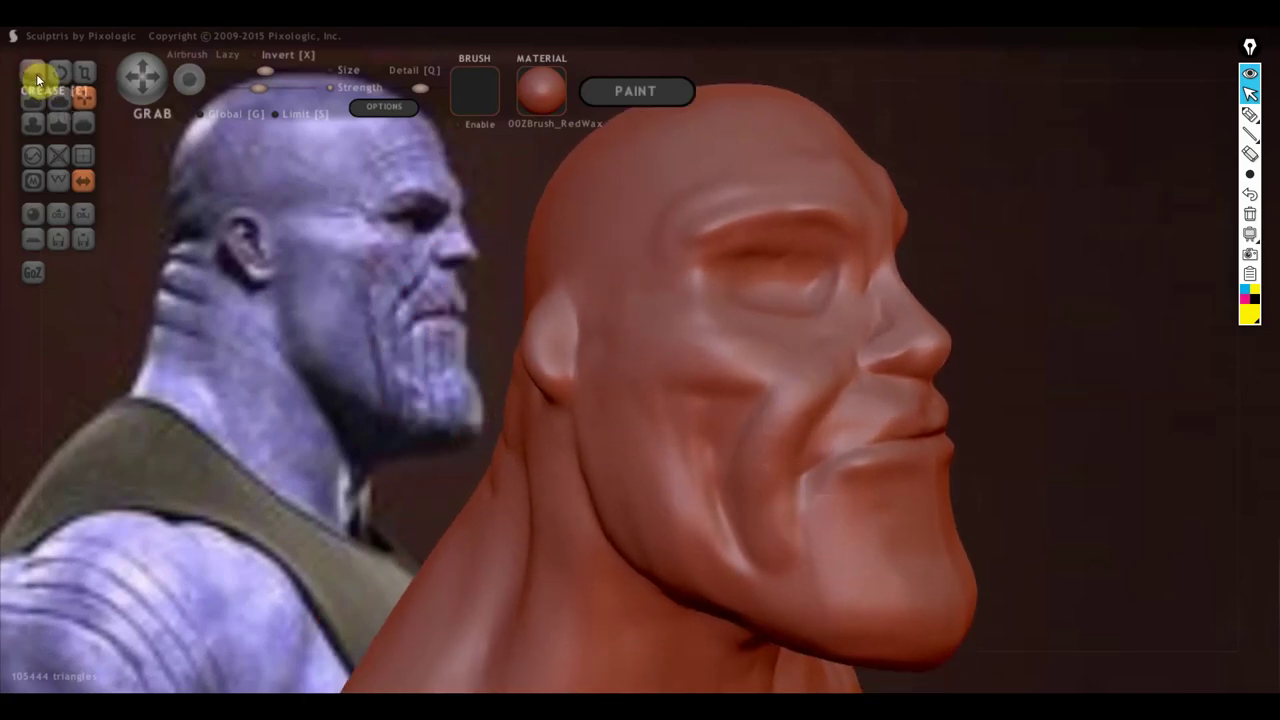
# Step: Draw yellow brow lines and arrows on both the sculpt and the Thanos reference
pyautogui.click(1250, 120)
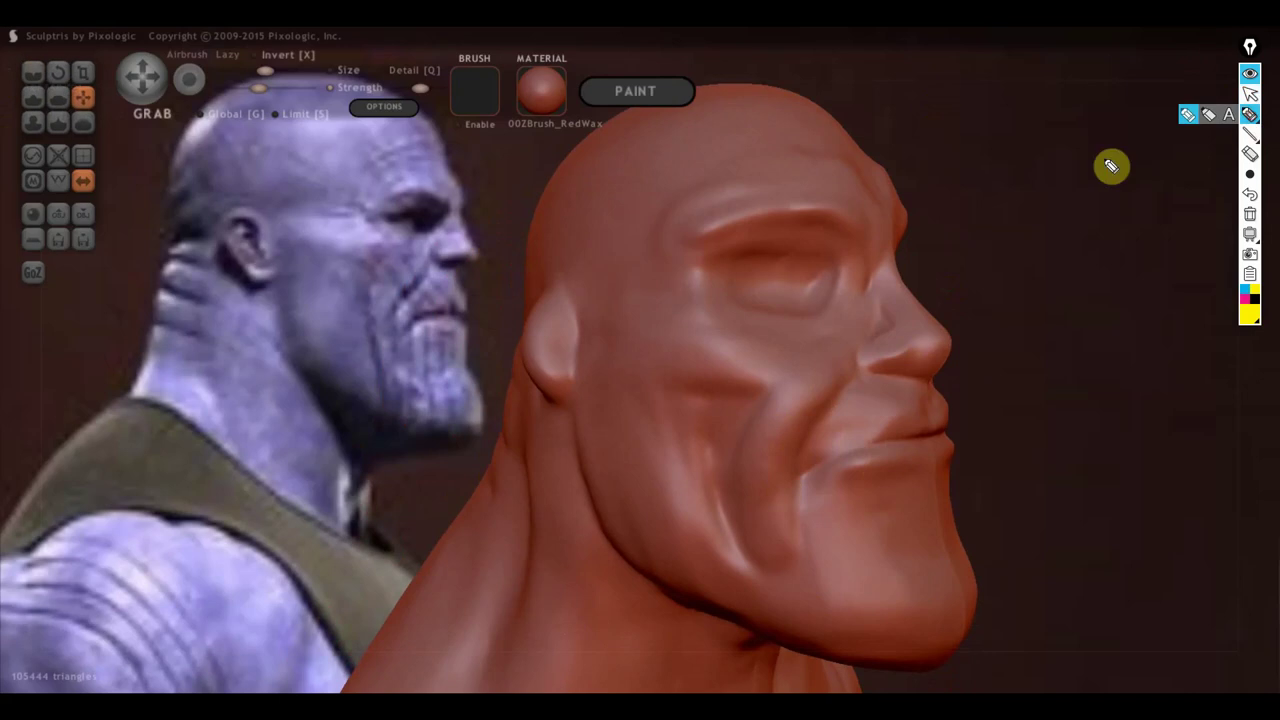
pyautogui.moveTo(815, 243); pyautogui.dragTo(735, 240)
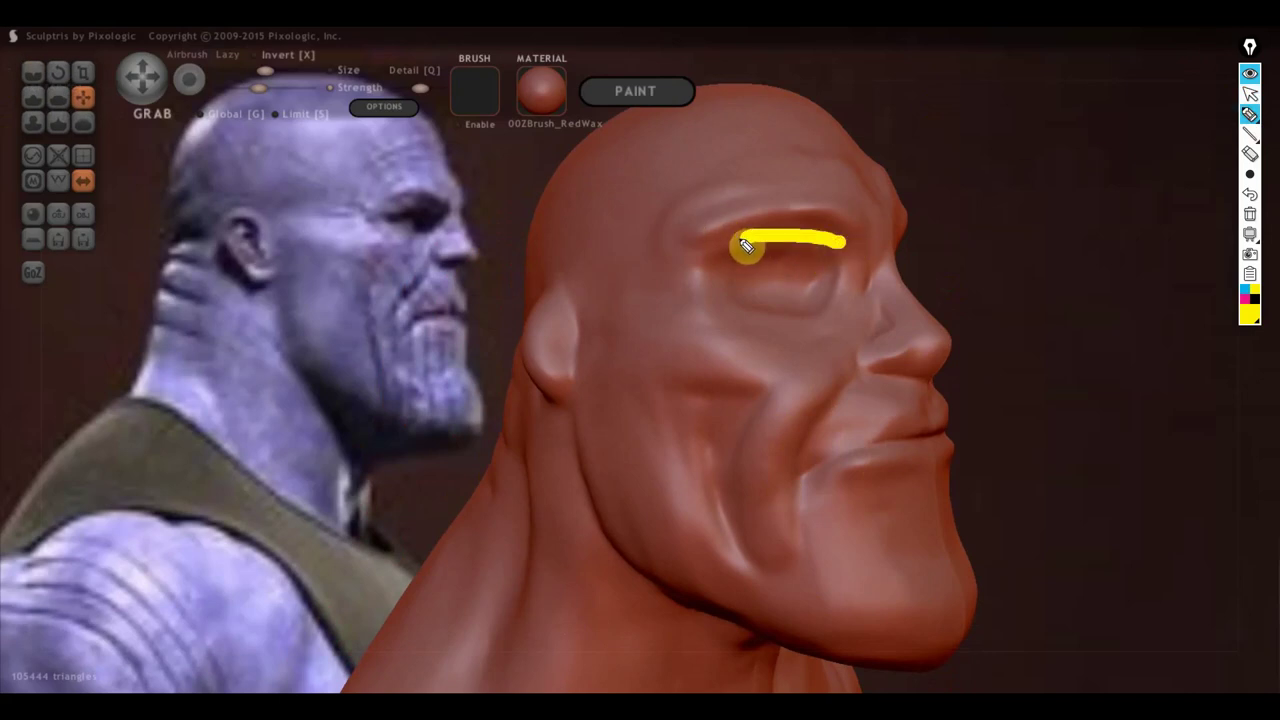
pyautogui.moveTo(436, 204); pyautogui.dragTo(368, 205)
pyautogui.moveTo(414, 166); pyautogui.dragTo(490, 218)
pyautogui.moveTo(460, 176); pyautogui.dragTo(489, 218)
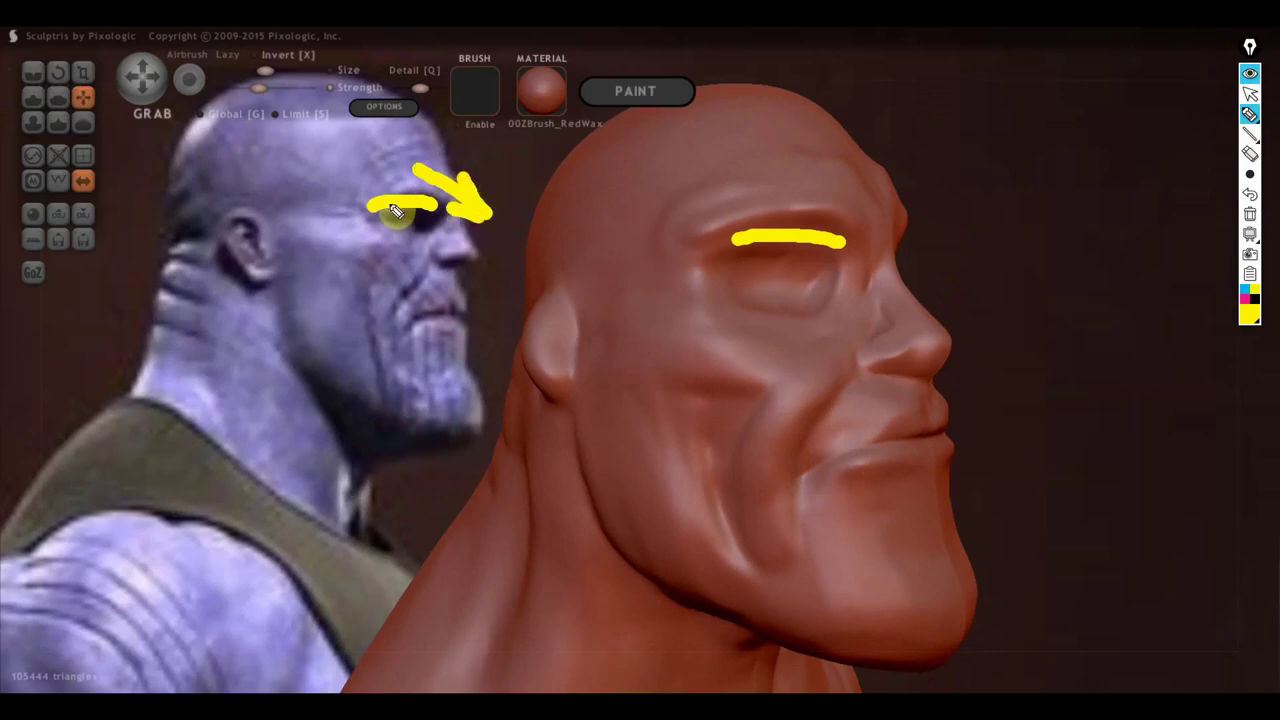
pyautogui.moveTo(384, 190)
pyautogui.mouseDown()
pyautogui.moveTo(343, 212)
pyautogui.moveTo(386, 228)
pyautogui.mouseUp()
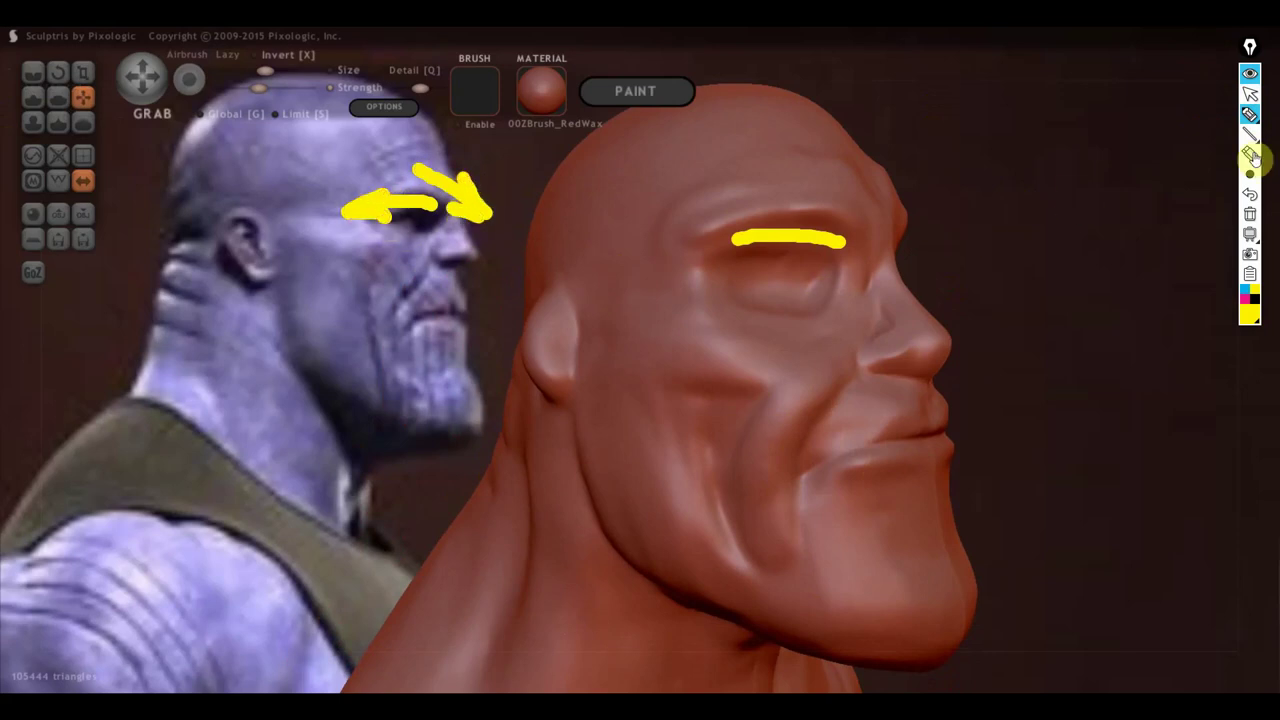
# Step: Erase the brow annotation marks from the sculpt and the reference
pyautogui.click(1250, 116)
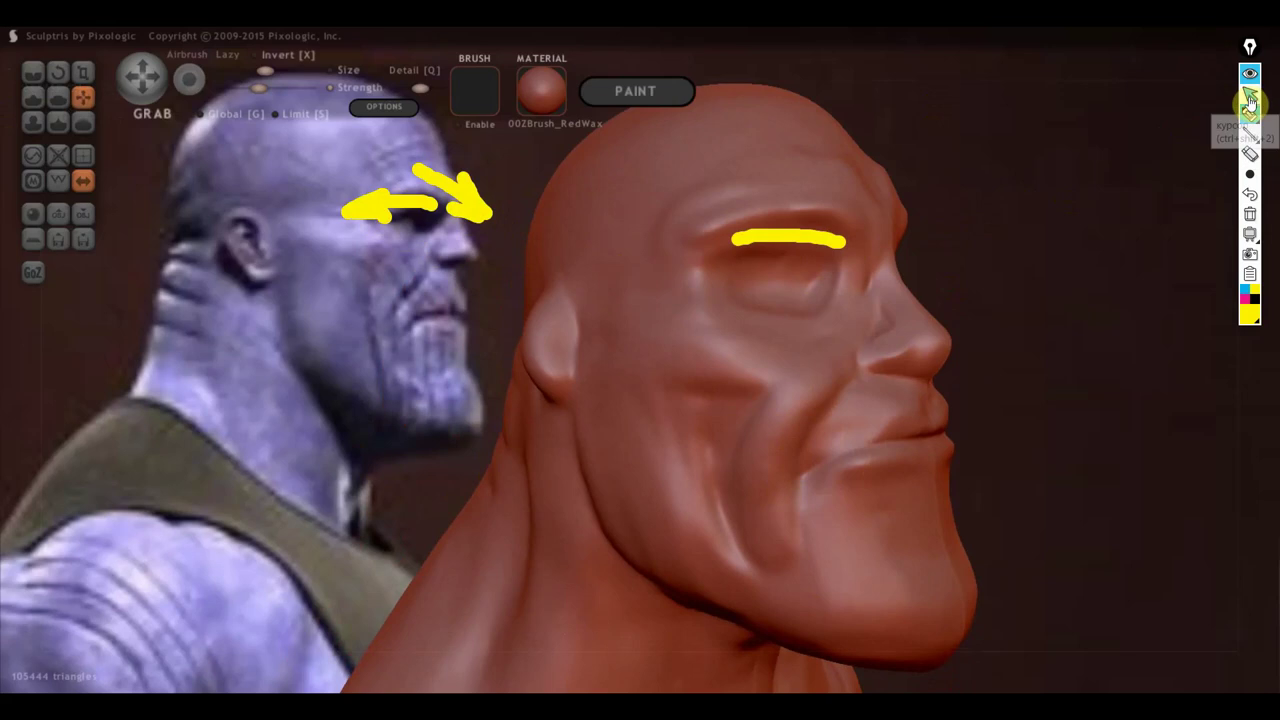
pyautogui.click(1188, 115)
pyautogui.click(1207, 163)
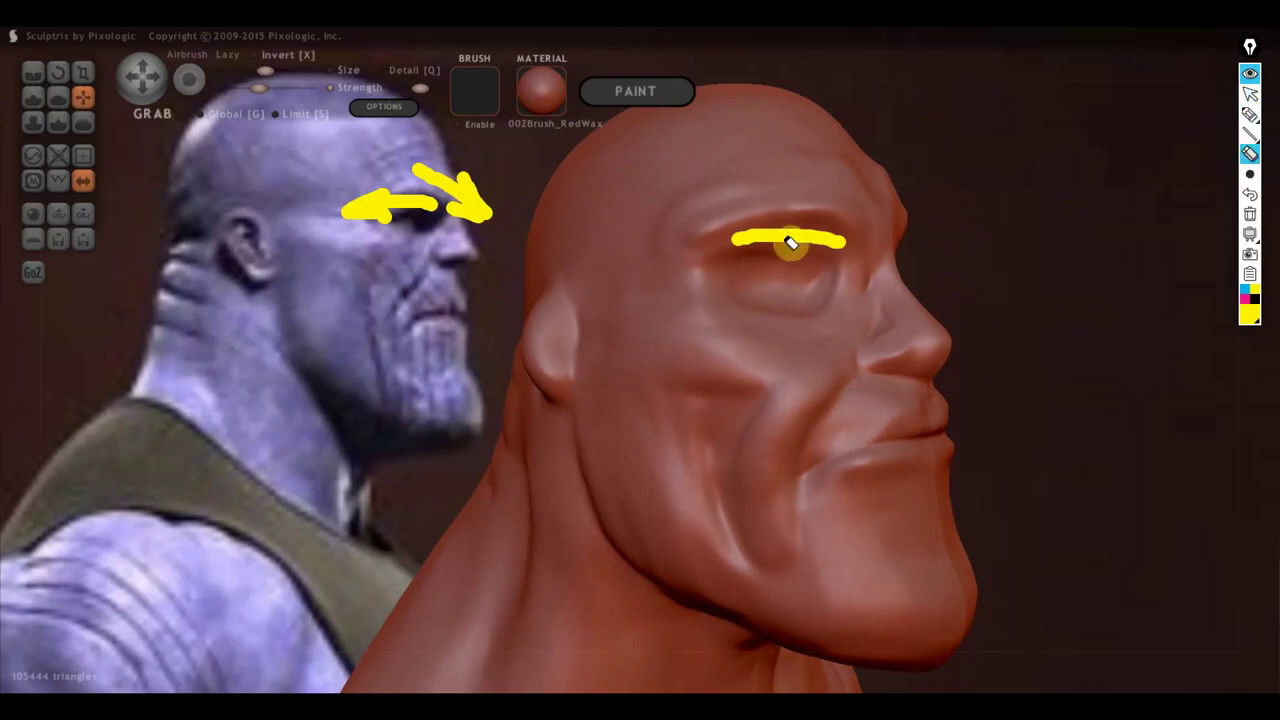
pyautogui.click(790, 240)
pyautogui.click(457, 206)
pyautogui.click(460, 205)
# Step: Erase the arrow over the reference brow and pick a smaller Flatten brush
pyautogui.moveTo(444, 213); pyautogui.dragTo(371, 209)
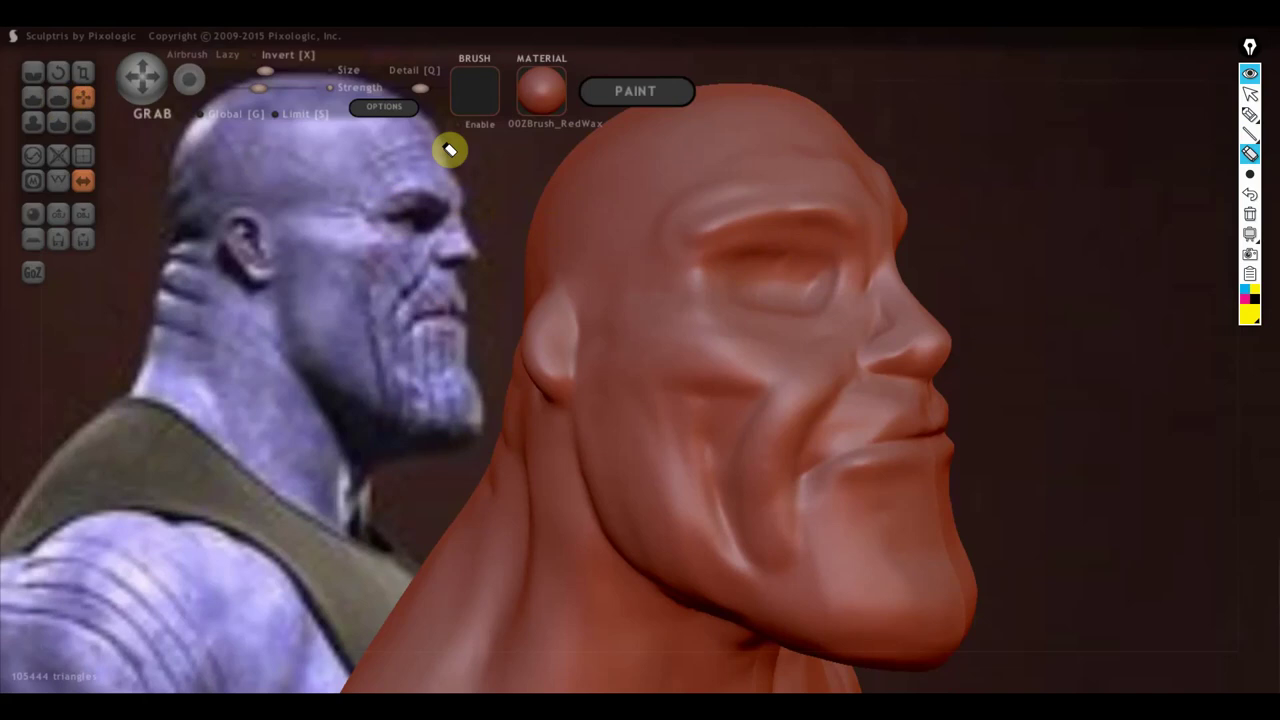
pyautogui.click(1250, 93)
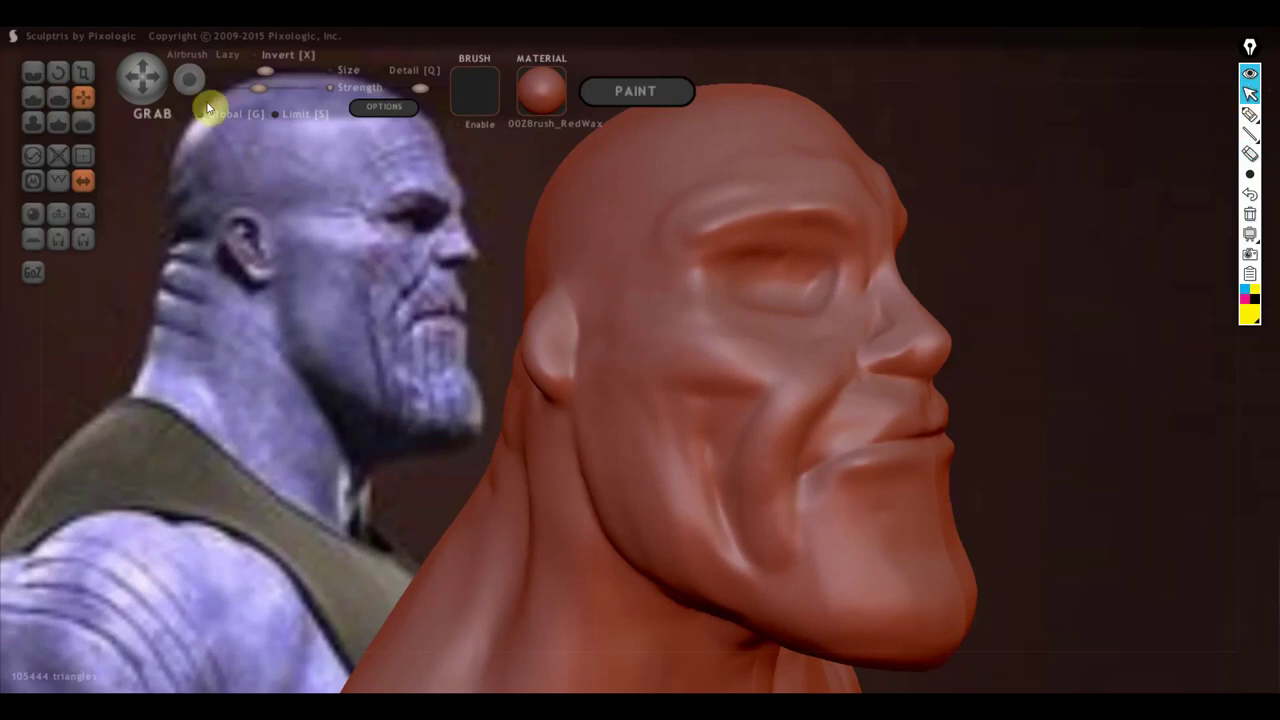
pyautogui.click(59, 96)
pyautogui.moveTo(263, 70); pyautogui.dragTo(247, 70)
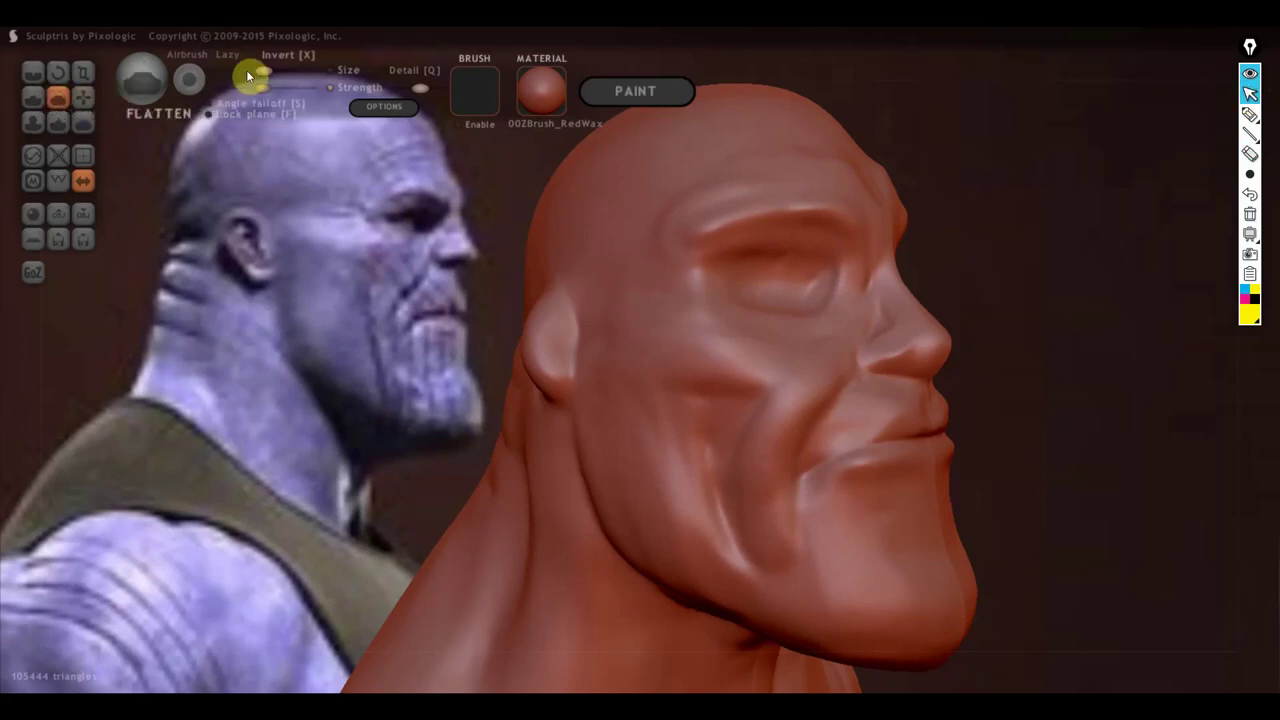
# Step: Flatten the brow area from a profile view, then check it from the front
pyautogui.moveTo(623, 187); pyautogui.dragTo(634, 157, button='right')
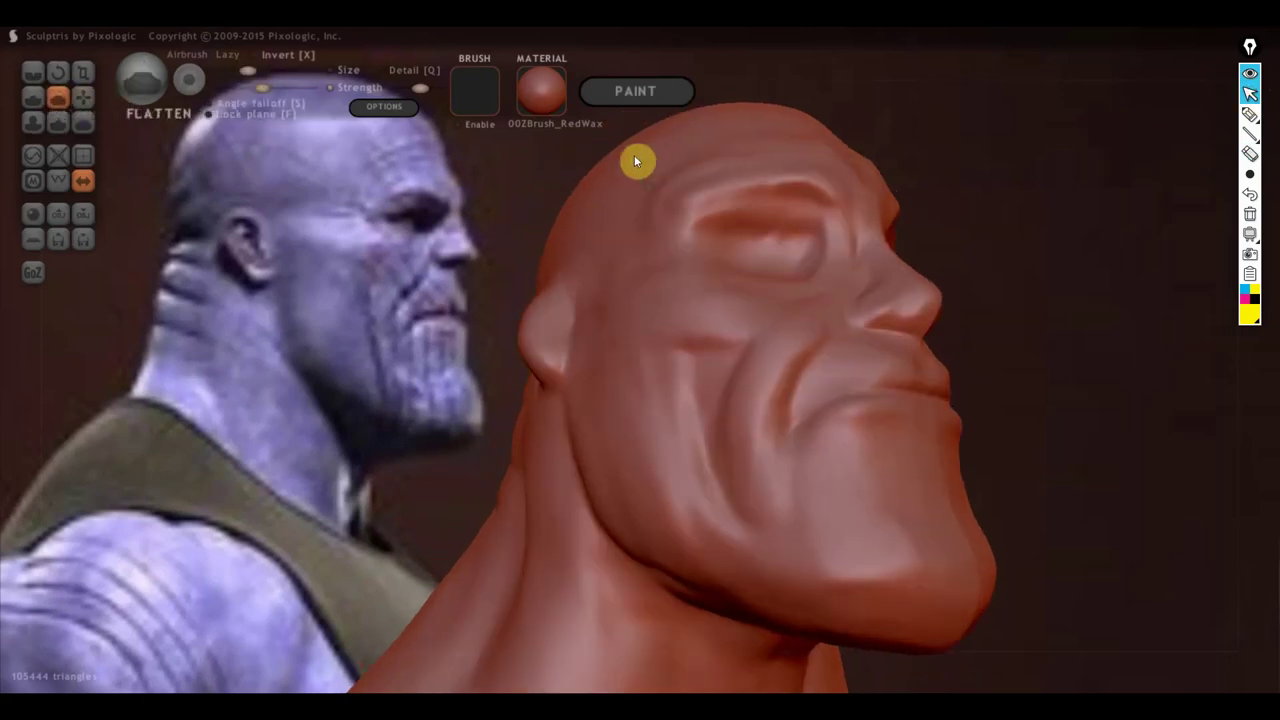
pyautogui.keyDown('alt'); pyautogui.moveTo(934, 223); pyautogui.dragTo(838, 371); pyautogui.keyUp('alt')
pyautogui.scroll(3, 809, 322)
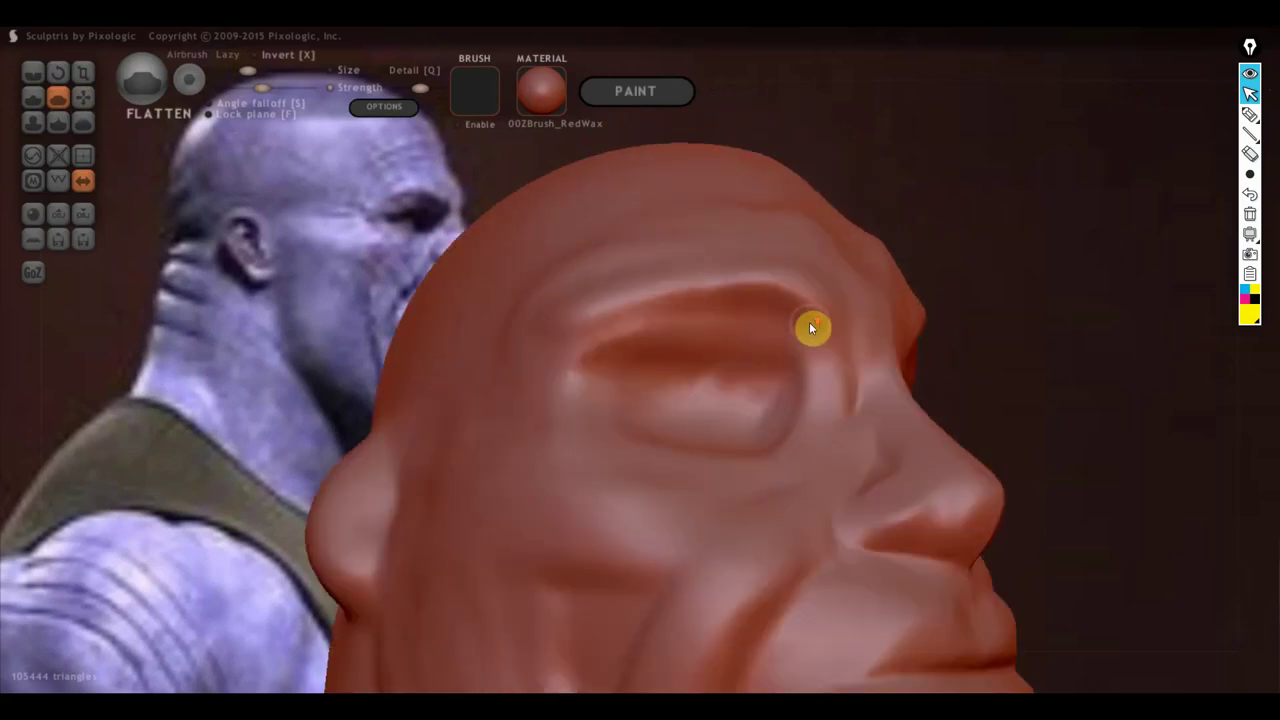
pyautogui.scroll(-2, 748, 341)
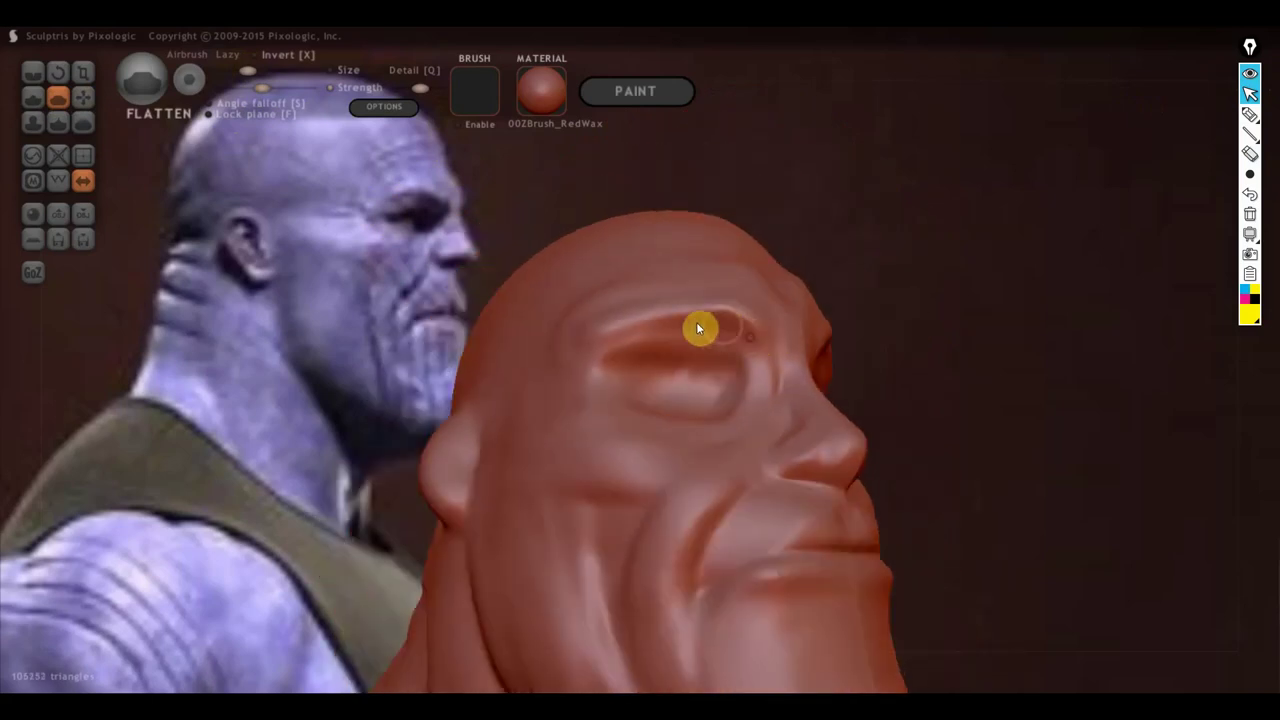
pyautogui.moveTo(655, 337)
pyautogui.mouseDown()
pyautogui.moveTo(617, 329)
pyautogui.moveTo(751, 357)
pyautogui.moveTo(755, 378)
pyautogui.mouseUp()
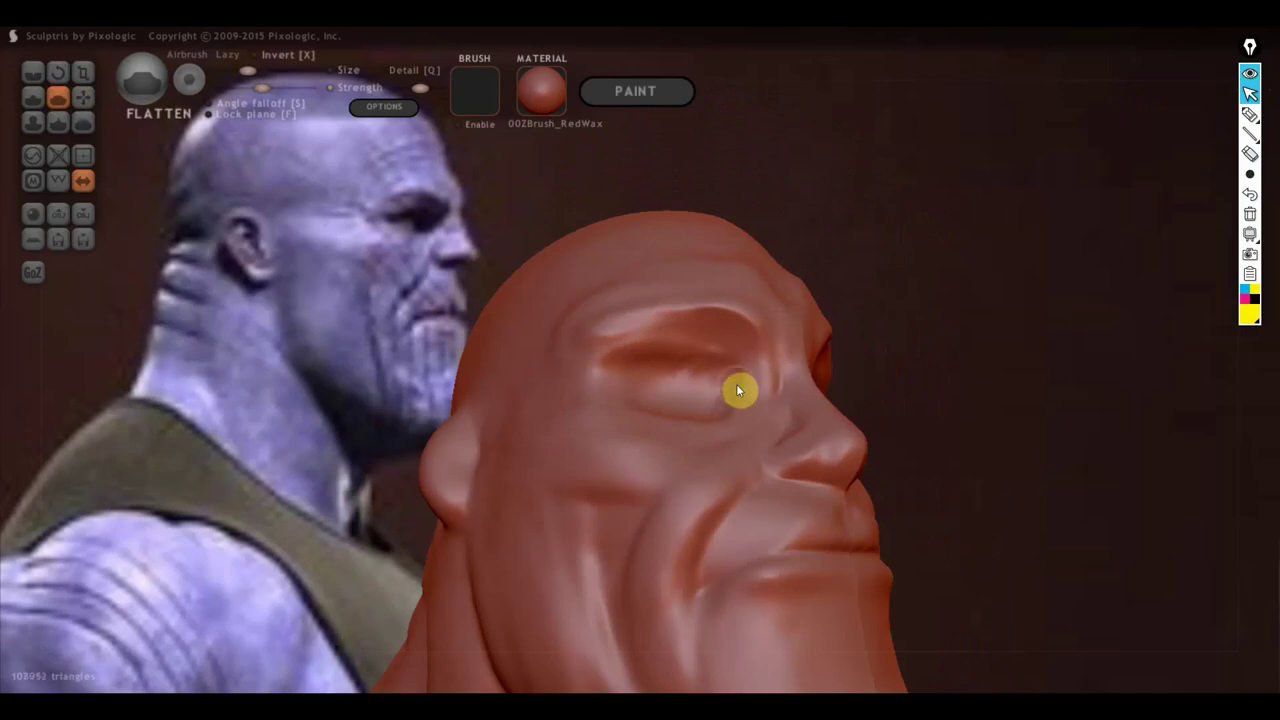
pyautogui.moveTo(721, 401)
pyautogui.mouseDown(button='right')
pyautogui.moveTo(663, 437)
pyautogui.moveTo(674, 460)
pyautogui.moveTo(737, 391)
pyautogui.moveTo(688, 359)
pyautogui.mouseUp(button='right')
pyautogui.scroll(-2, 686, 367)
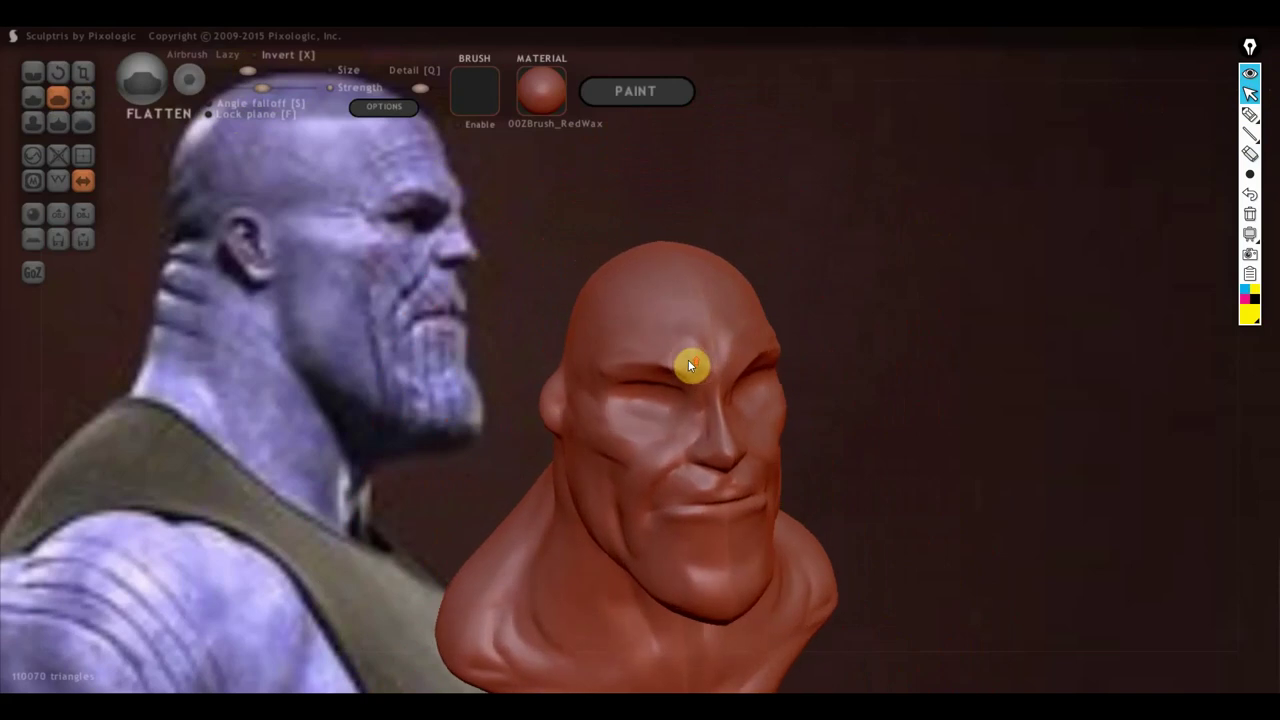
pyautogui.scroll(3, 688, 359)
pyautogui.scroll(-2, 729, 363)
pyautogui.scroll(-1, 723, 369)
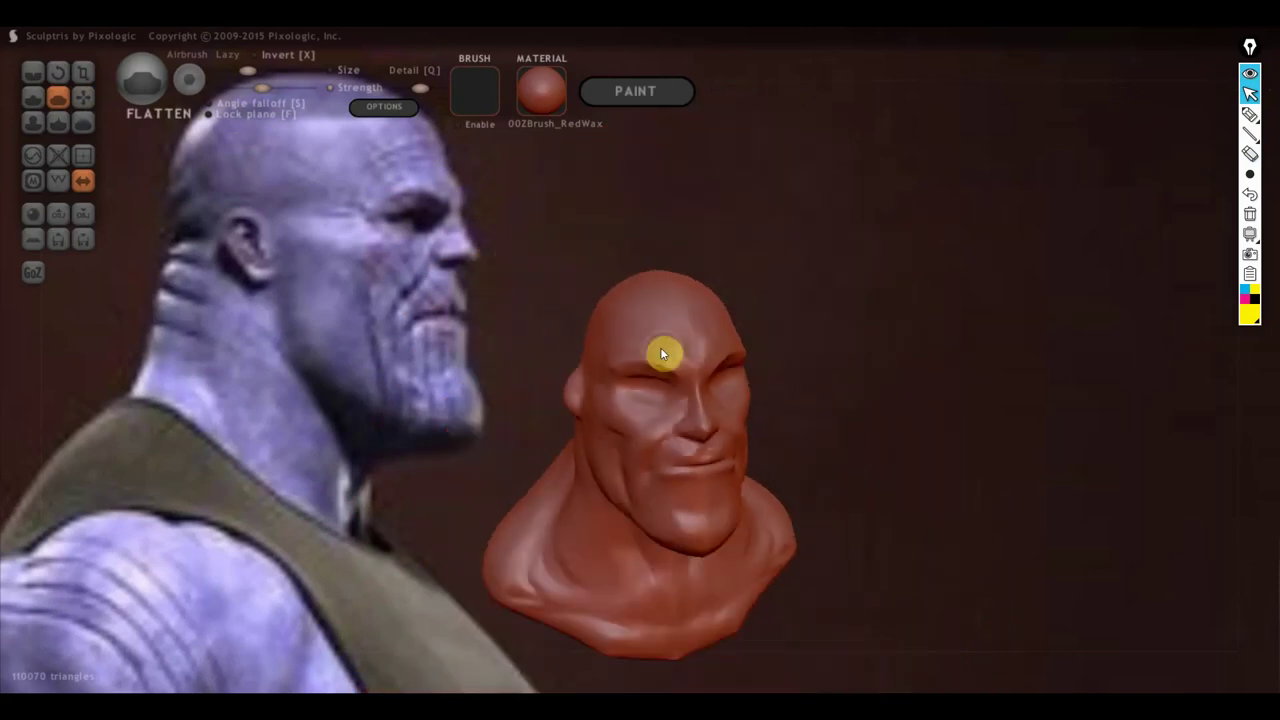
pyautogui.scroll(1, 663, 354)
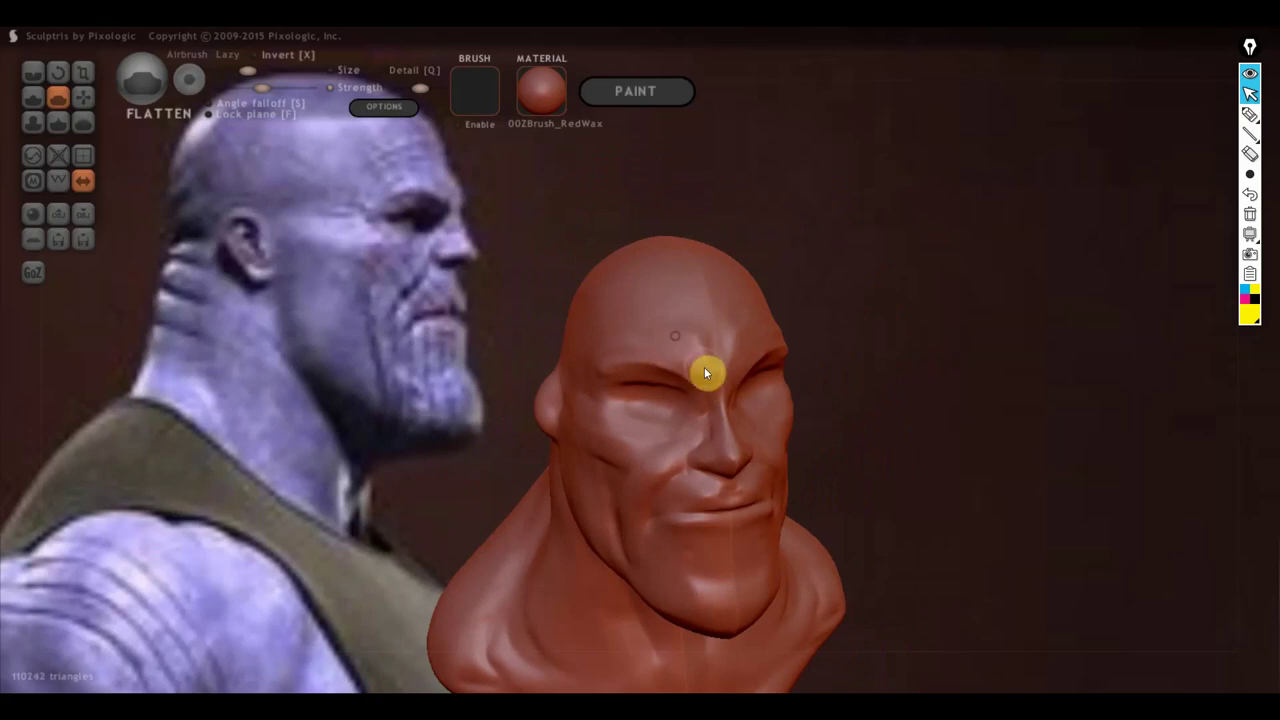
# Step: Flatten the bridge of the nose from the front and check it from an upturned three-quarter view
pyautogui.moveTo(704, 367); pyautogui.dragTo(658, 339, button='right')
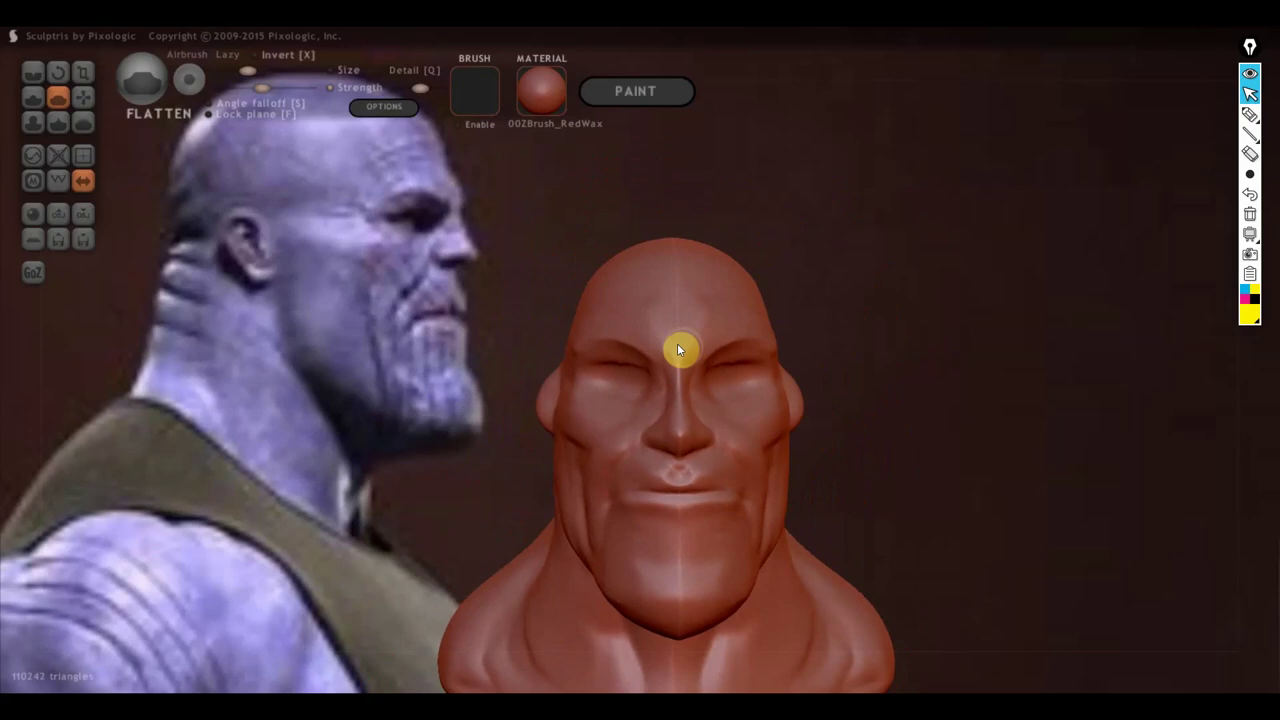
pyautogui.scroll(2, 680, 343)
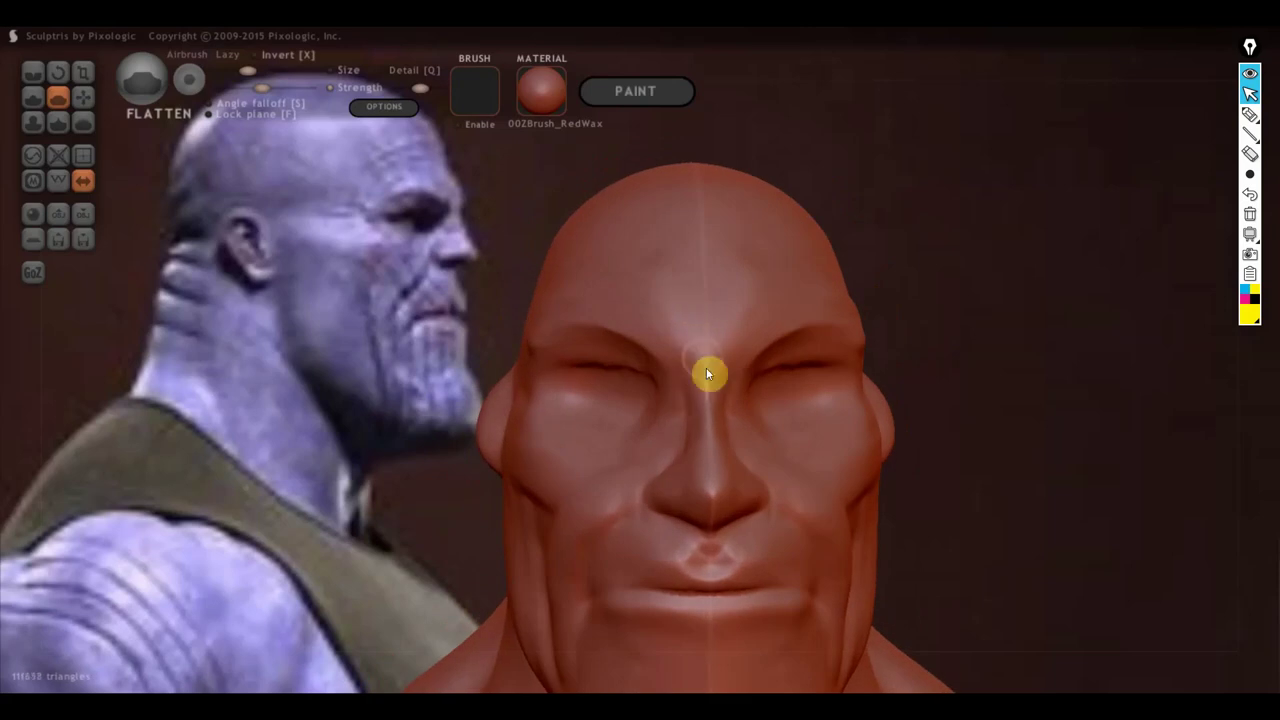
pyautogui.moveTo(706, 372); pyautogui.dragTo(709, 463)
pyautogui.moveTo(717, 434)
pyautogui.mouseDown(button='right')
pyautogui.moveTo(709, 443)
pyautogui.moveTo(717, 418)
pyautogui.moveTo(803, 457)
pyautogui.moveTo(905, 441)
pyautogui.moveTo(914, 412)
pyautogui.mouseUp(button='right')
pyautogui.scroll(-3, 846, 441)
pyautogui.scroll(-2, 883, 468)
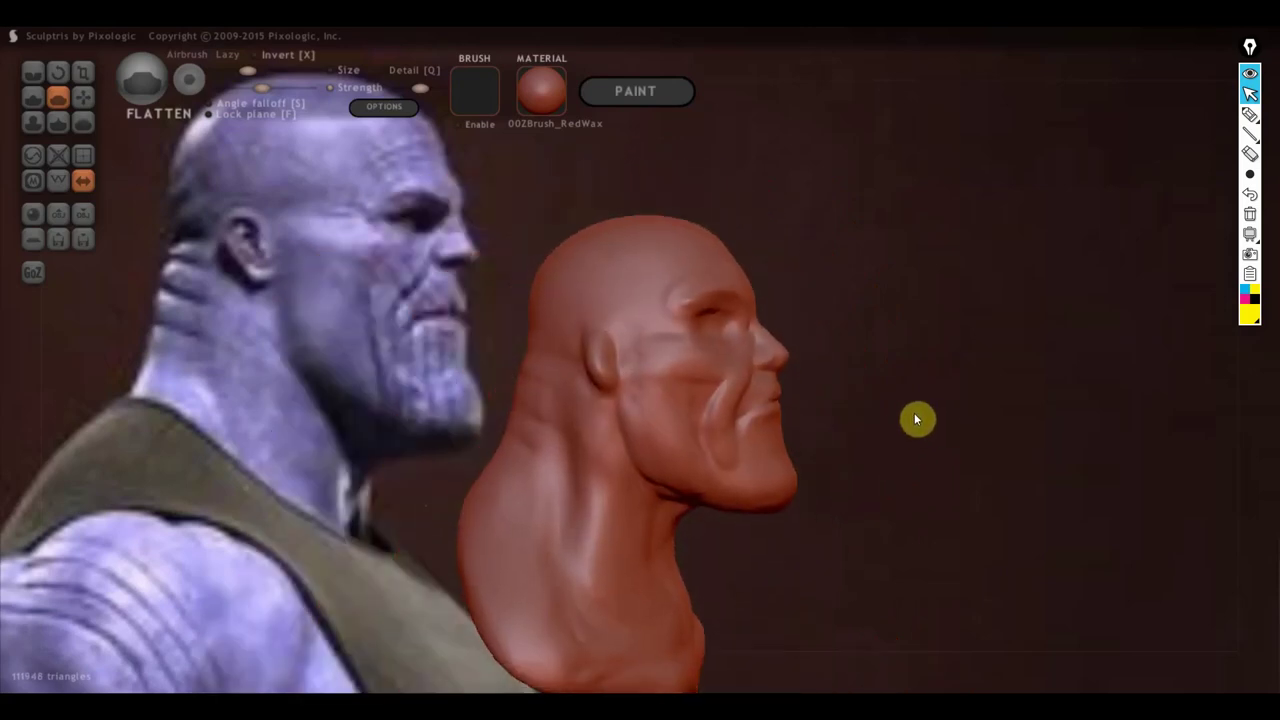
pyautogui.scroll(2, 799, 410)
pyautogui.scroll(2, 751, 400)
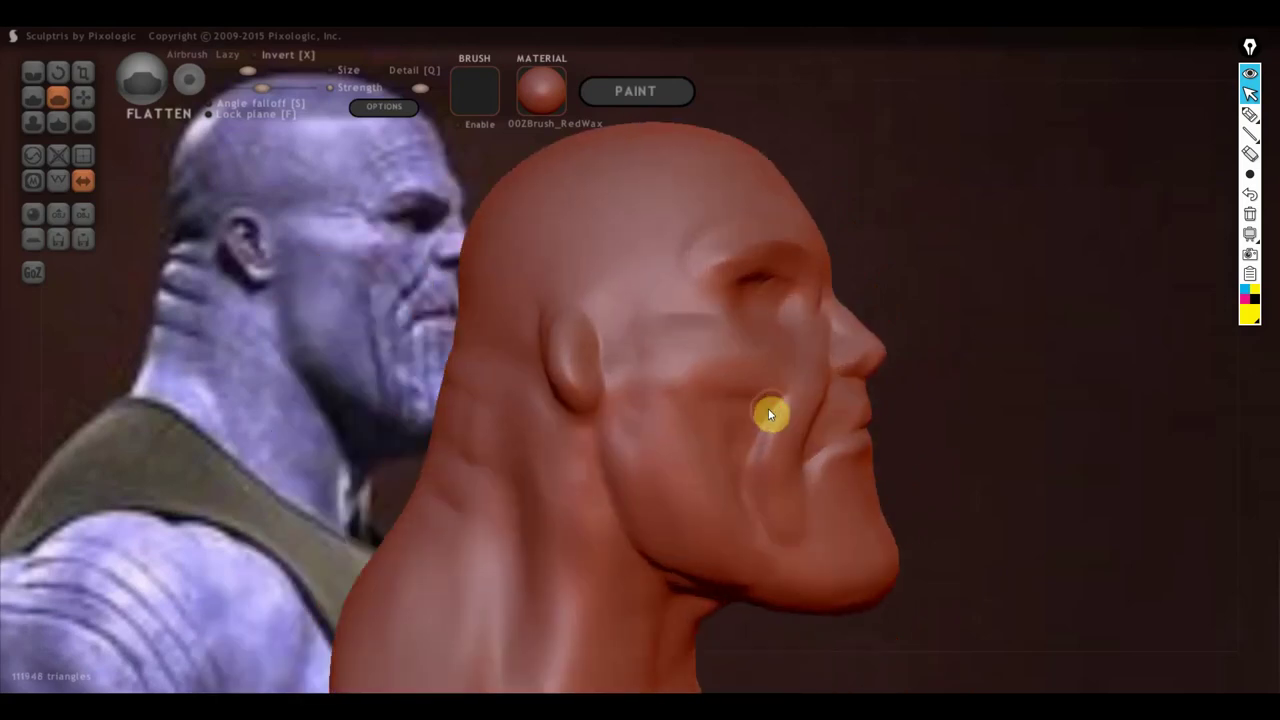
pyautogui.moveTo(761, 419); pyautogui.dragTo(686, 417, button='right')
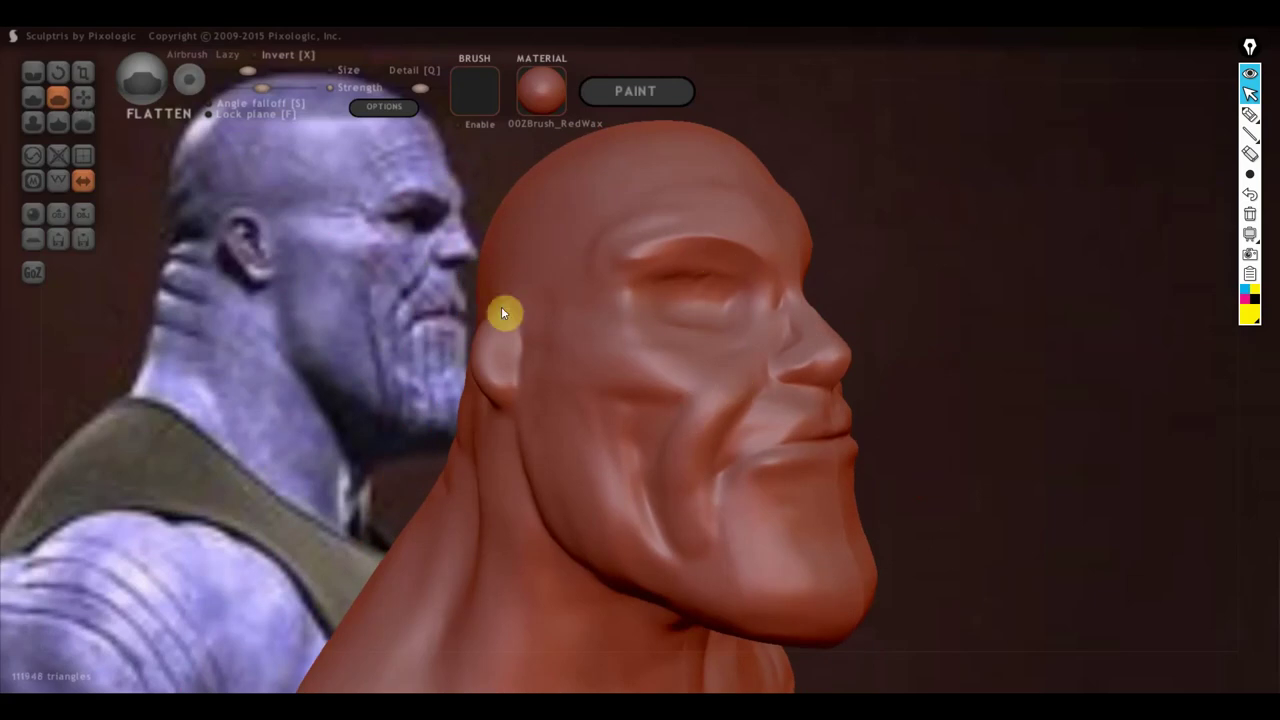
# Step: Cut a Crease fold beside the nose and cheek, then check it in side profile
pyautogui.click(33, 72)
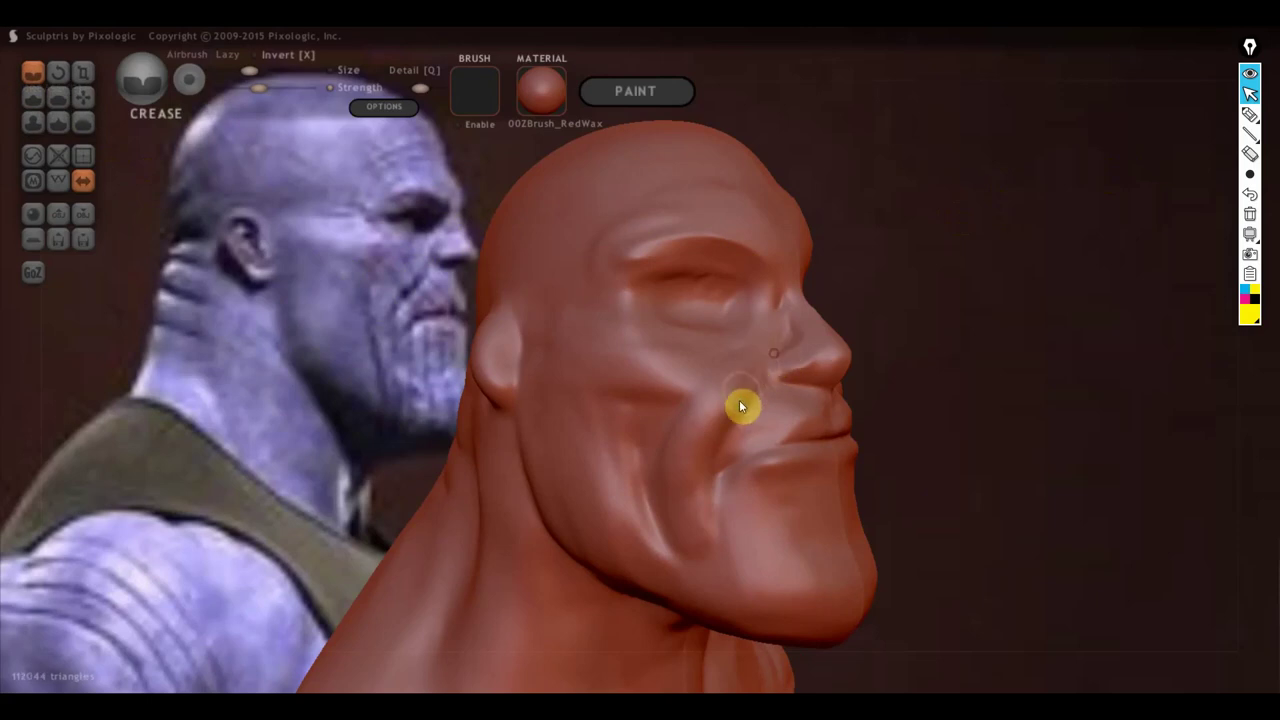
pyautogui.moveTo(741, 405); pyautogui.dragTo(765, 376)
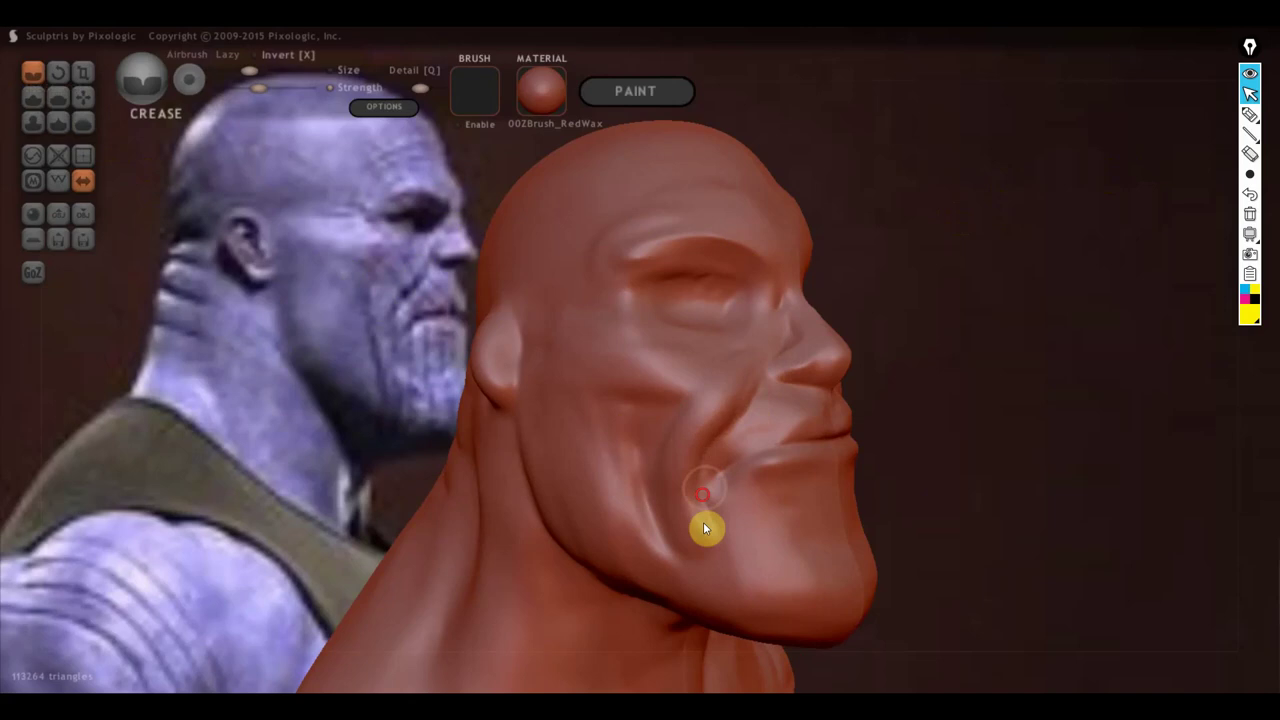
pyautogui.moveTo(751, 482); pyautogui.dragTo(766, 483, button='right')
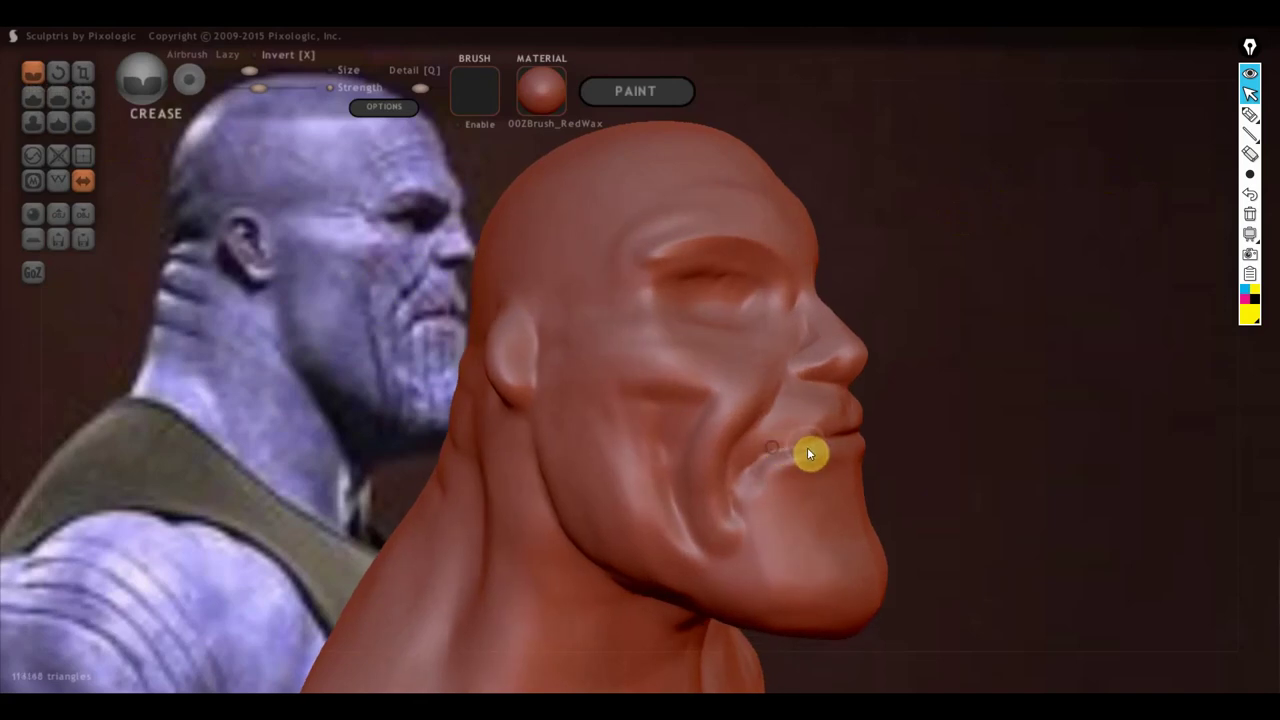
pyautogui.moveTo(807, 447)
pyautogui.mouseDown(button='right')
pyautogui.moveTo(856, 442)
pyautogui.moveTo(800, 425)
pyautogui.mouseUp(button='right')
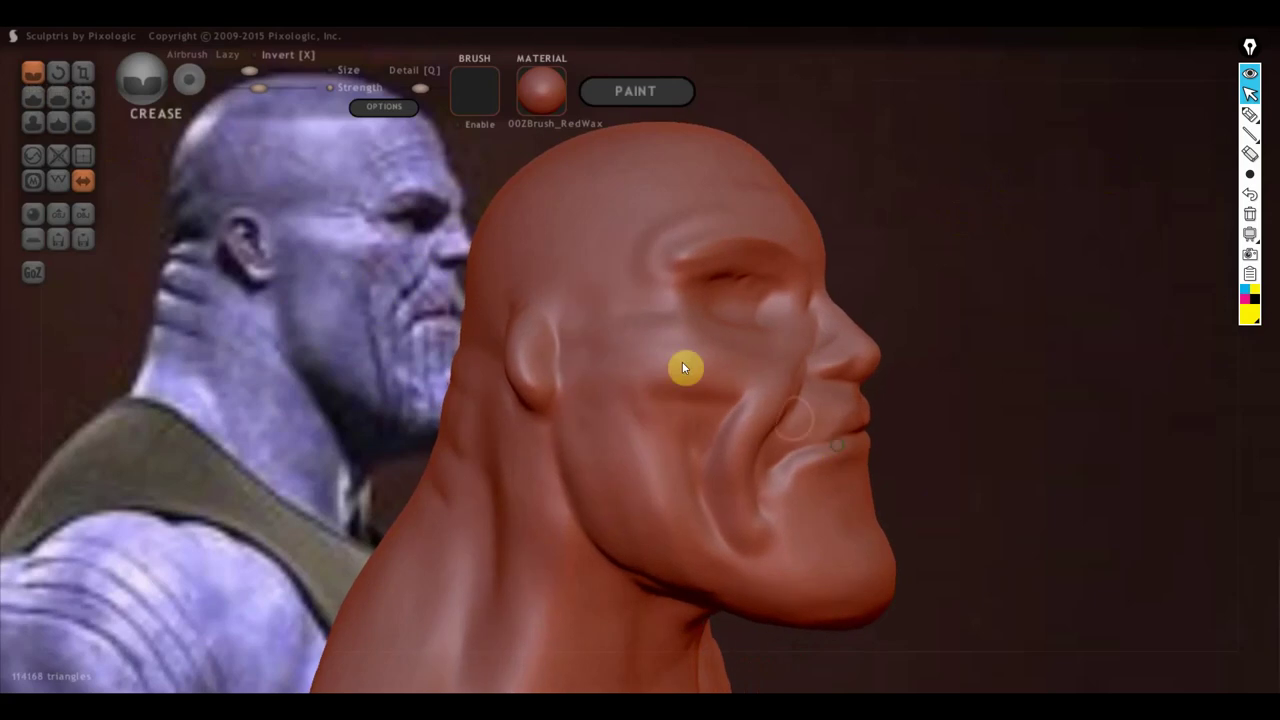
# Step: Flatten and smooth the cheek surface below the eye with the Flatten brush
pyautogui.click(55, 100)
pyautogui.moveTo(600, 329); pyautogui.dragTo(672, 377, button='right')
pyautogui.scroll(-2, 760, 403)
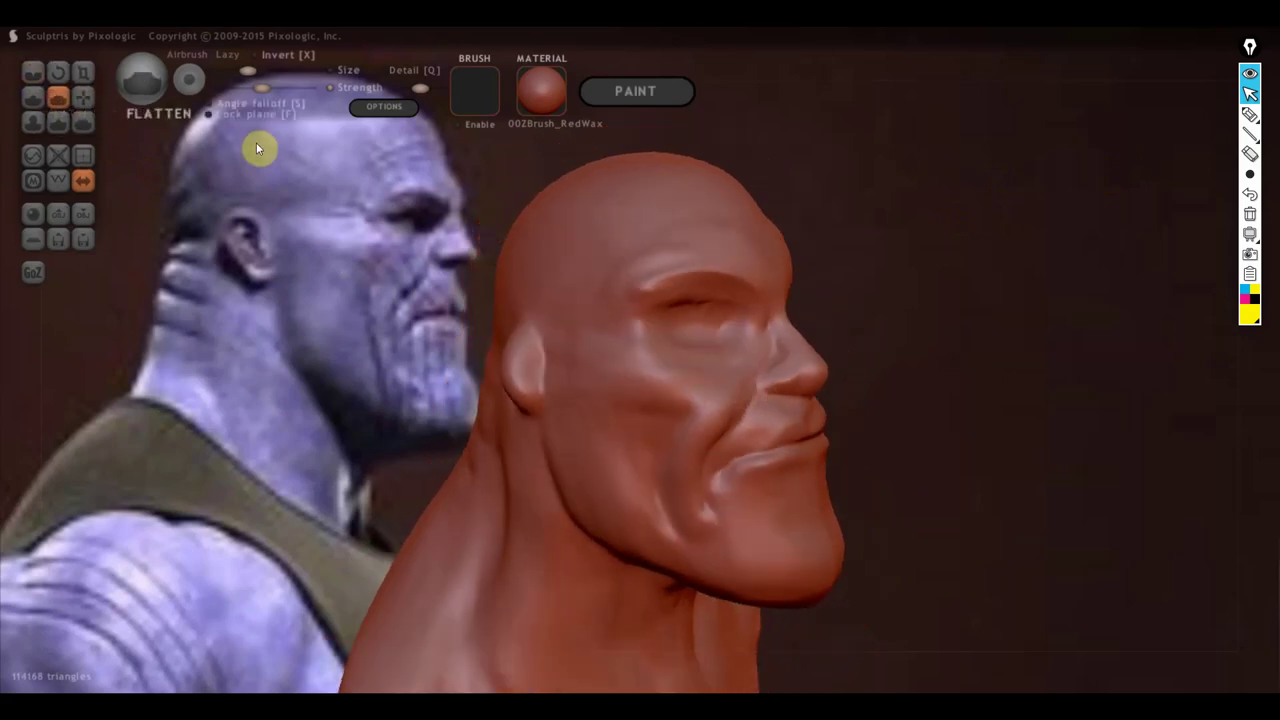
pyautogui.scroll(2, 508, 268)
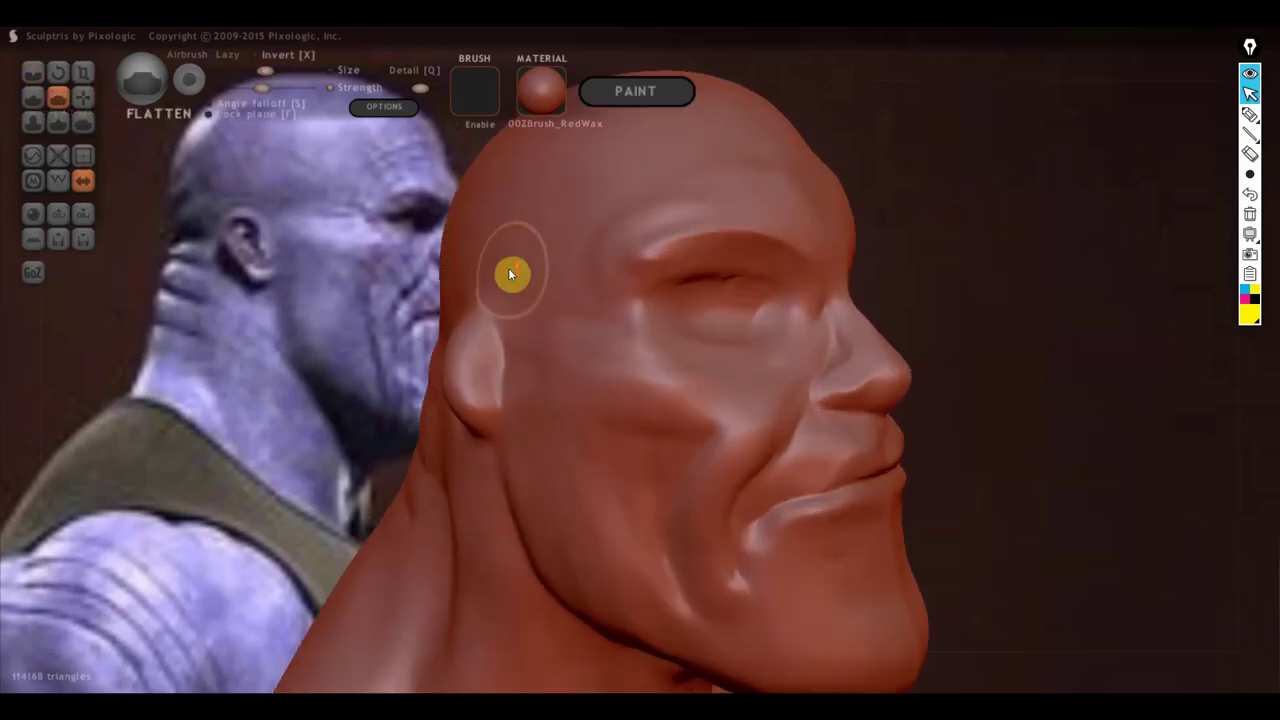
pyautogui.moveTo(773, 398)
pyautogui.mouseDown()
pyautogui.moveTo(718, 491)
pyautogui.moveTo(772, 370)
pyautogui.moveTo(700, 525)
pyautogui.moveTo(615, 383)
pyautogui.mouseUp()
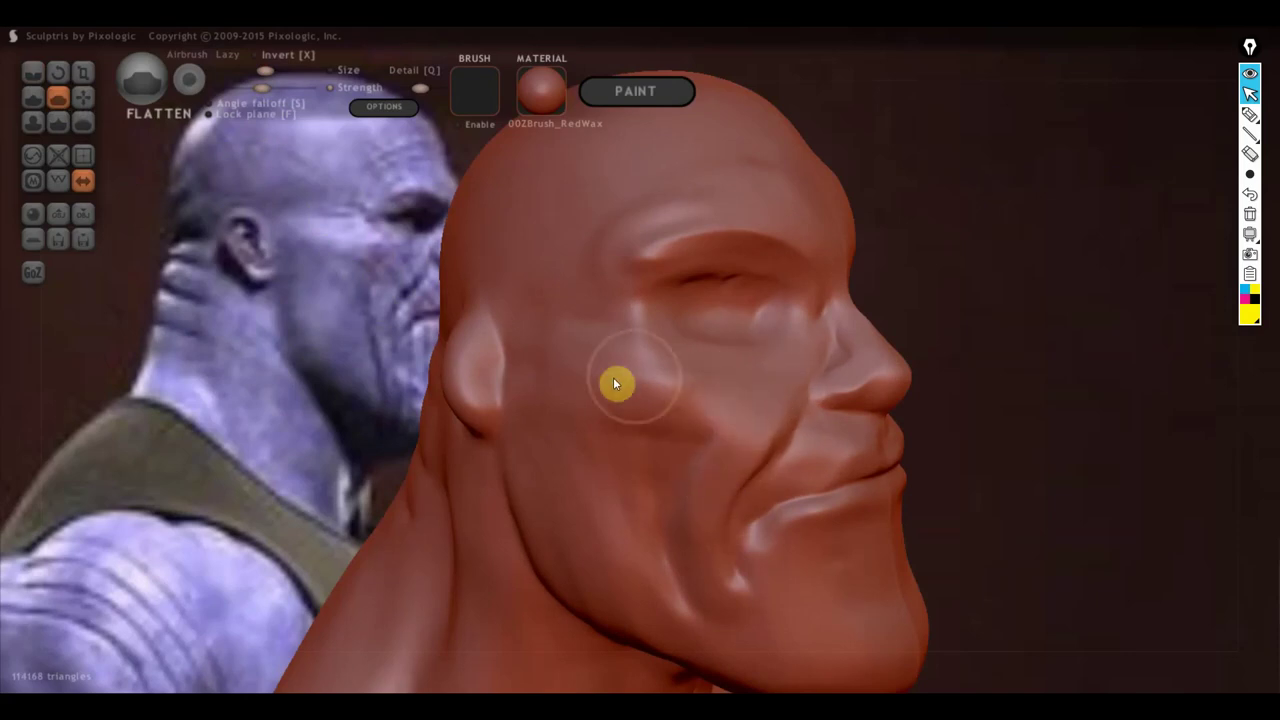
pyautogui.moveTo(690, 393)
pyautogui.mouseDown()
pyautogui.moveTo(637, 394)
pyautogui.moveTo(683, 400)
pyautogui.mouseUp()
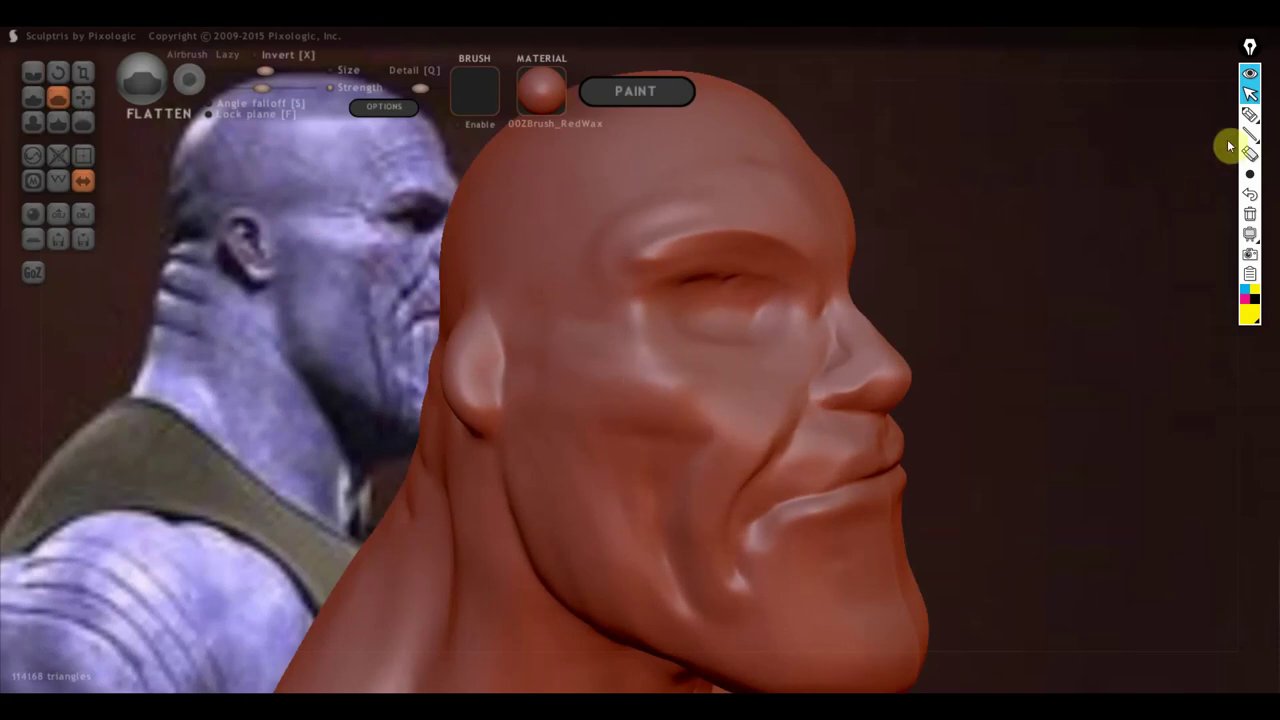
pyautogui.click(1250, 115)
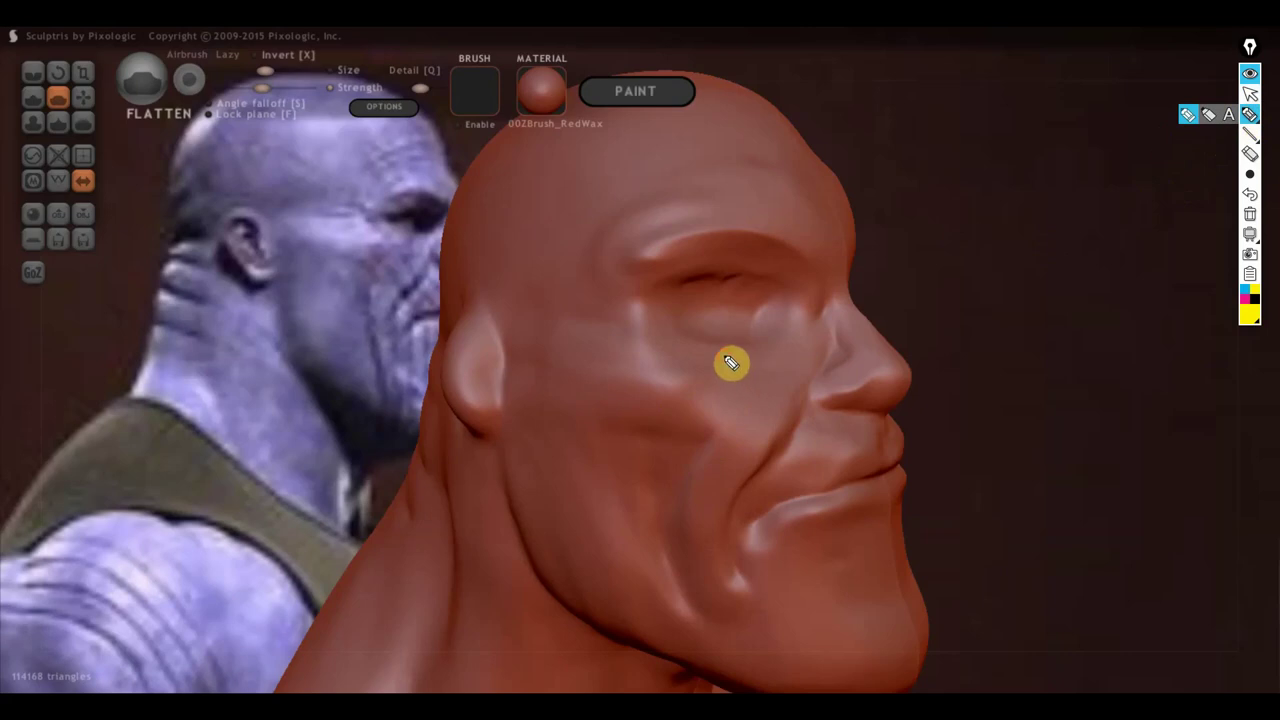
pyautogui.moveTo(724, 352)
pyautogui.mouseDown()
pyautogui.moveTo(690, 454)
pyautogui.moveTo(549, 371)
pyautogui.moveTo(697, 373)
pyautogui.mouseUp()
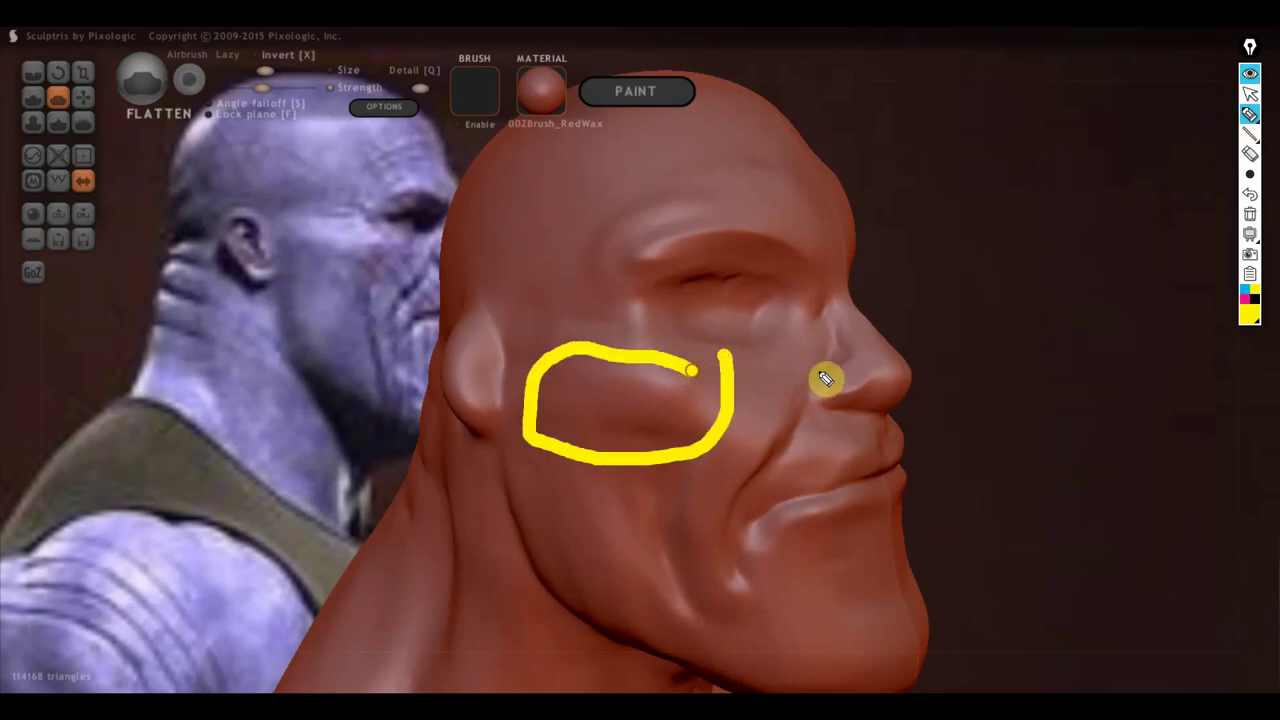
pyautogui.moveTo(828, 342); pyautogui.dragTo(720, 630)
pyautogui.moveTo(722, 378); pyautogui.dragTo(634, 610)
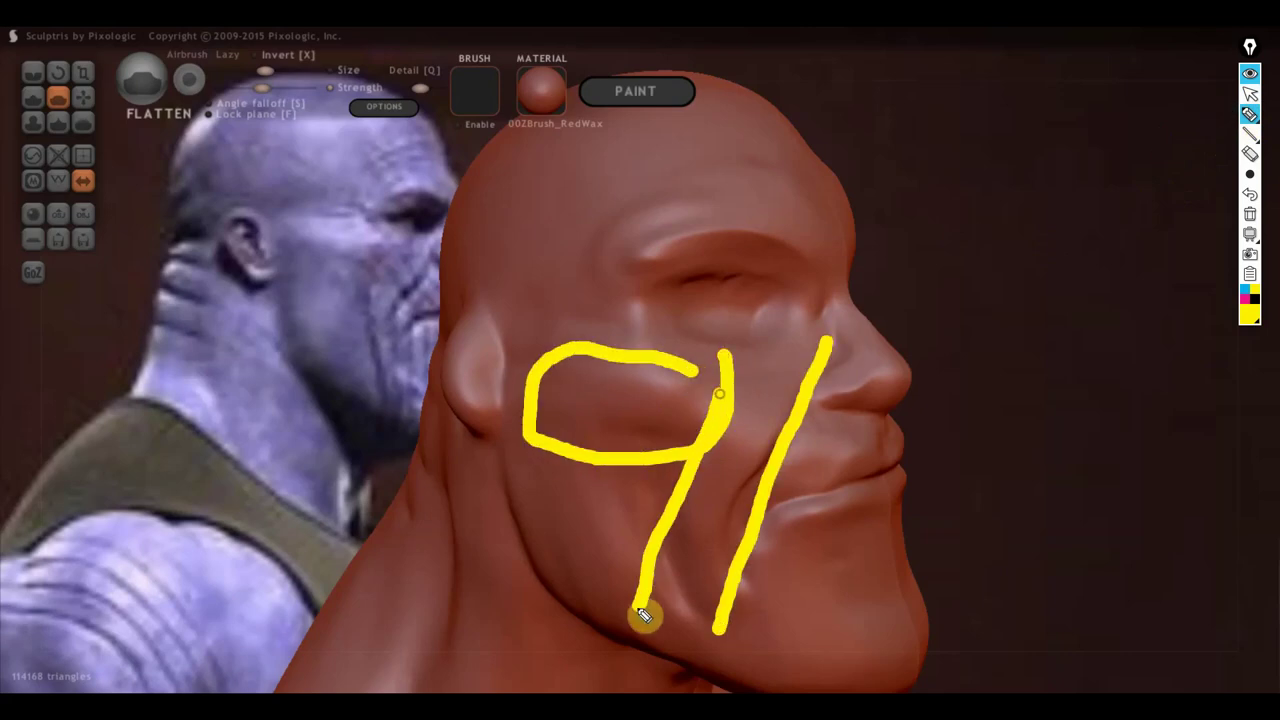
pyautogui.moveTo(808, 343)
pyautogui.mouseDown()
pyautogui.moveTo(722, 416)
pyautogui.moveTo(737, 528)
pyautogui.mouseUp()
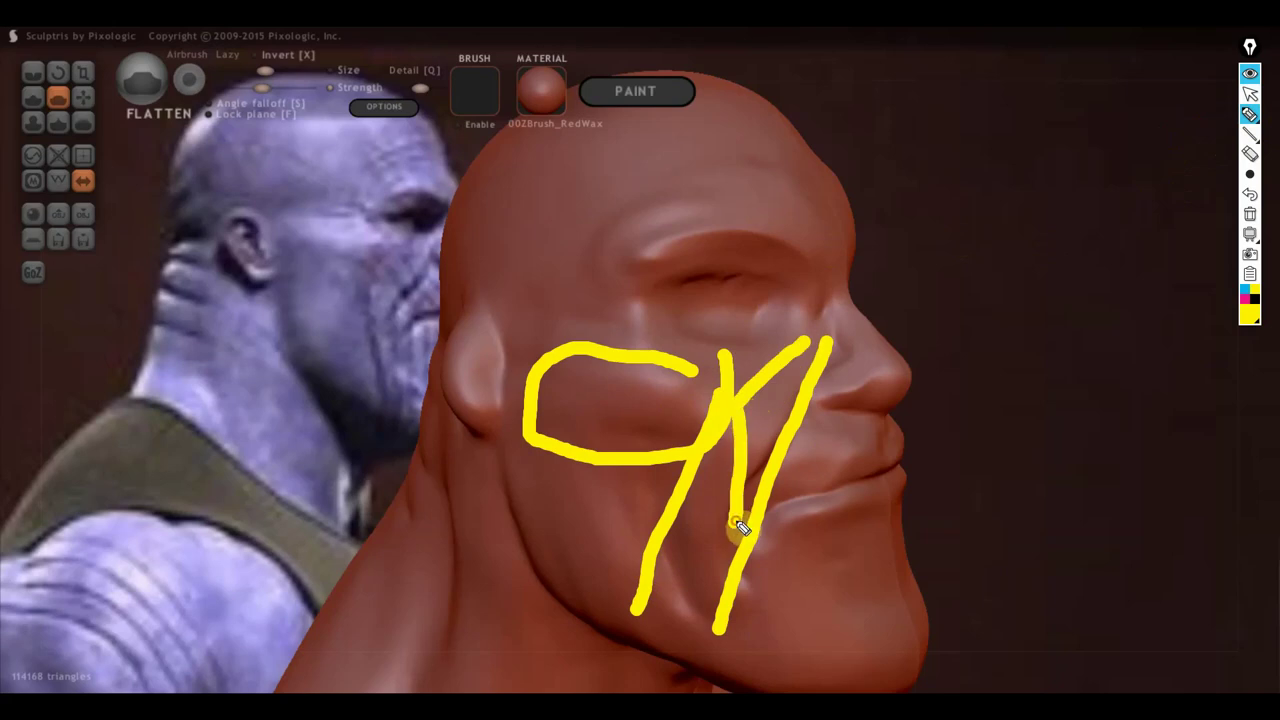
pyautogui.click(1250, 155)
pyautogui.moveTo(794, 423)
pyautogui.mouseDown()
pyautogui.moveTo(766, 371)
pyautogui.moveTo(733, 383)
pyautogui.moveTo(690, 480)
pyautogui.mouseUp()
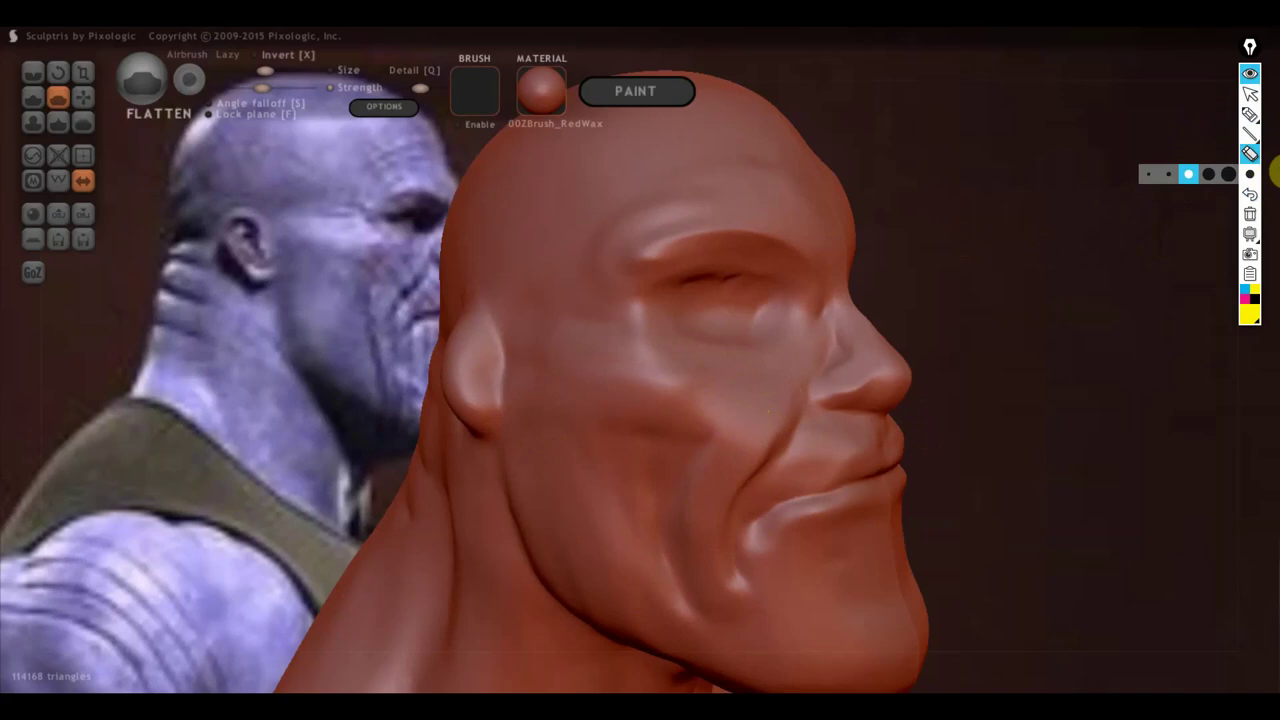
pyautogui.click(1250, 115)
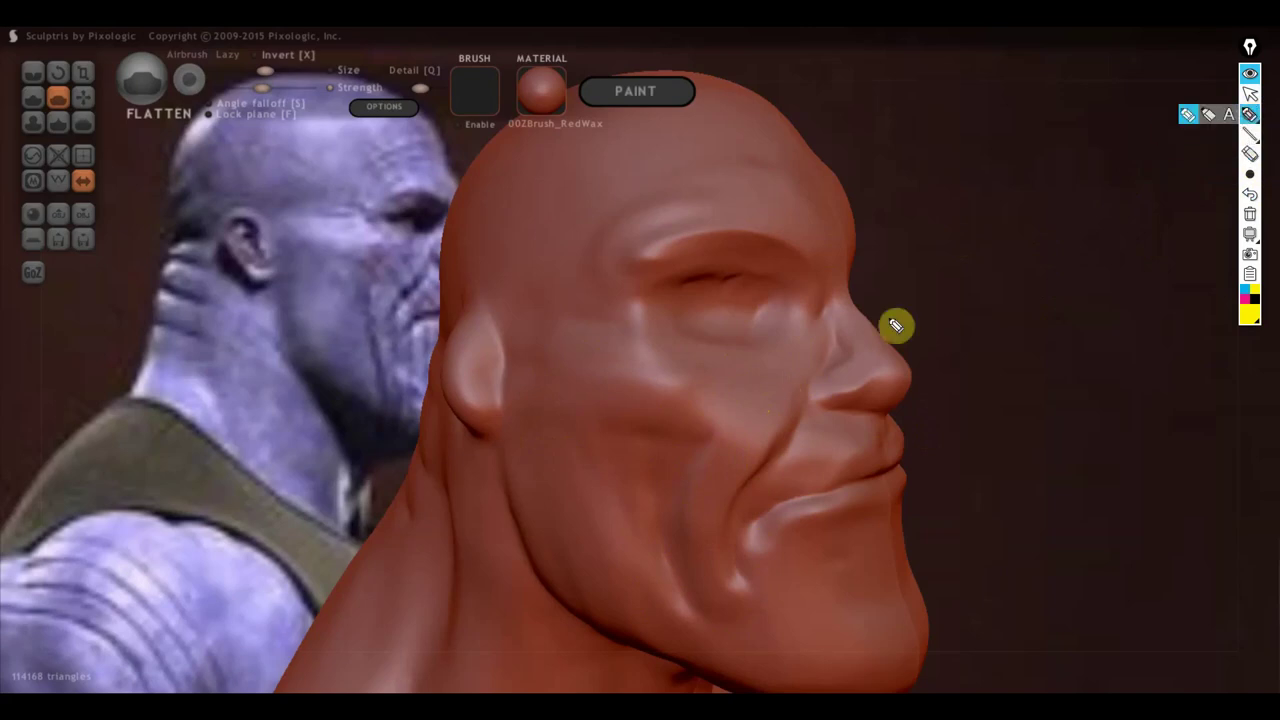
pyautogui.moveTo(817, 338)
pyautogui.mouseDown()
pyautogui.moveTo(743, 450)
pyautogui.moveTo(722, 517)
pyautogui.mouseUp()
pyautogui.moveTo(726, 562); pyautogui.dragTo(714, 606)
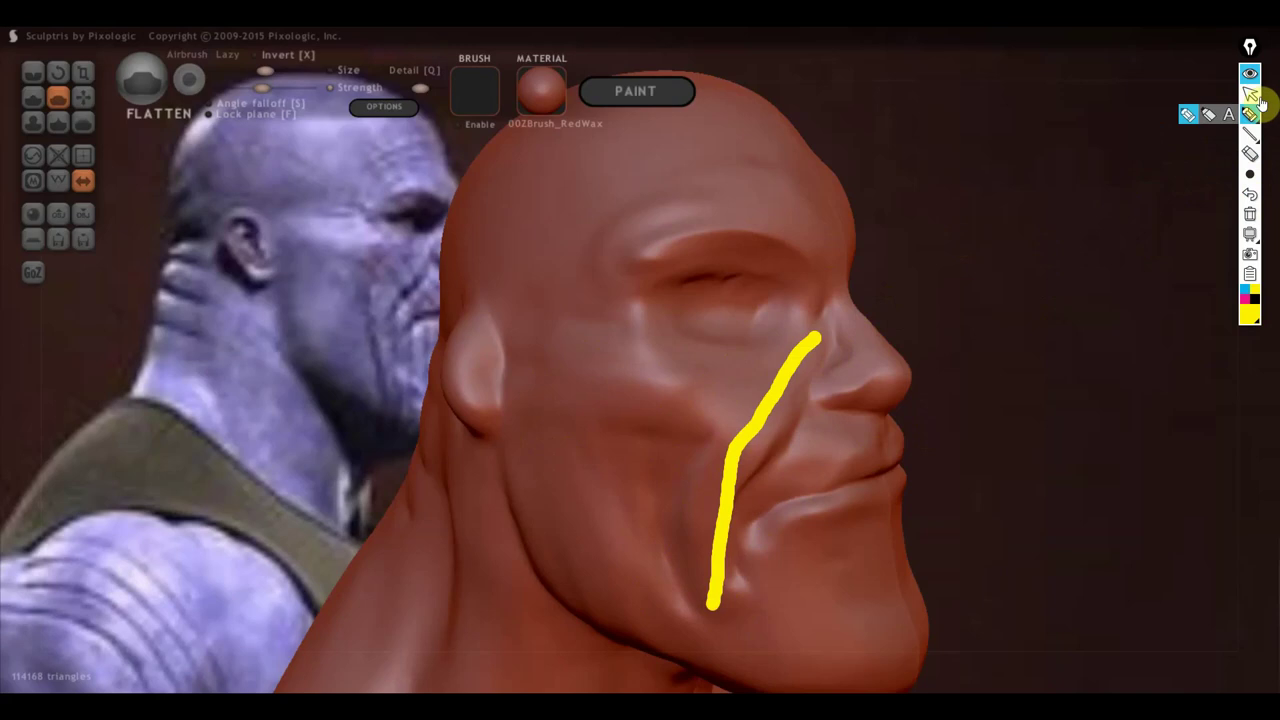
pyautogui.click(1250, 153)
pyautogui.click(785, 386)
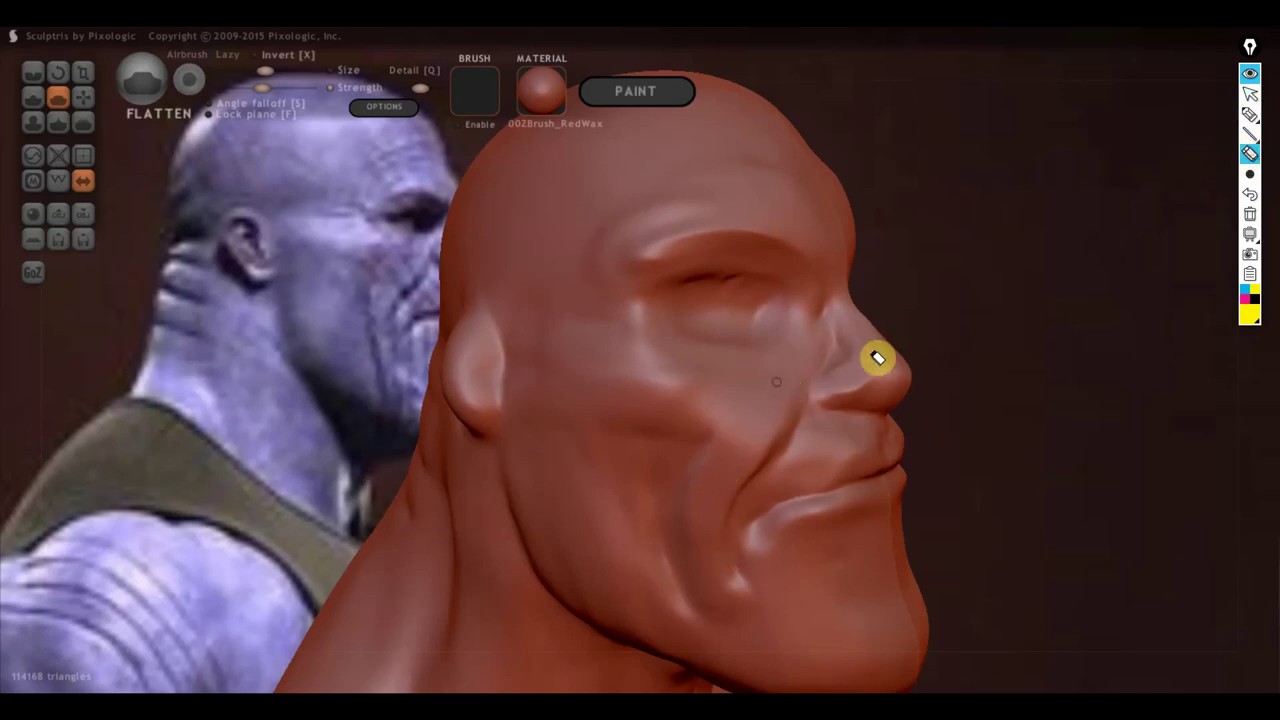
# Step: Reshape the cheek beside the mouth from a three-quarter right view
pyautogui.click(1250, 95)
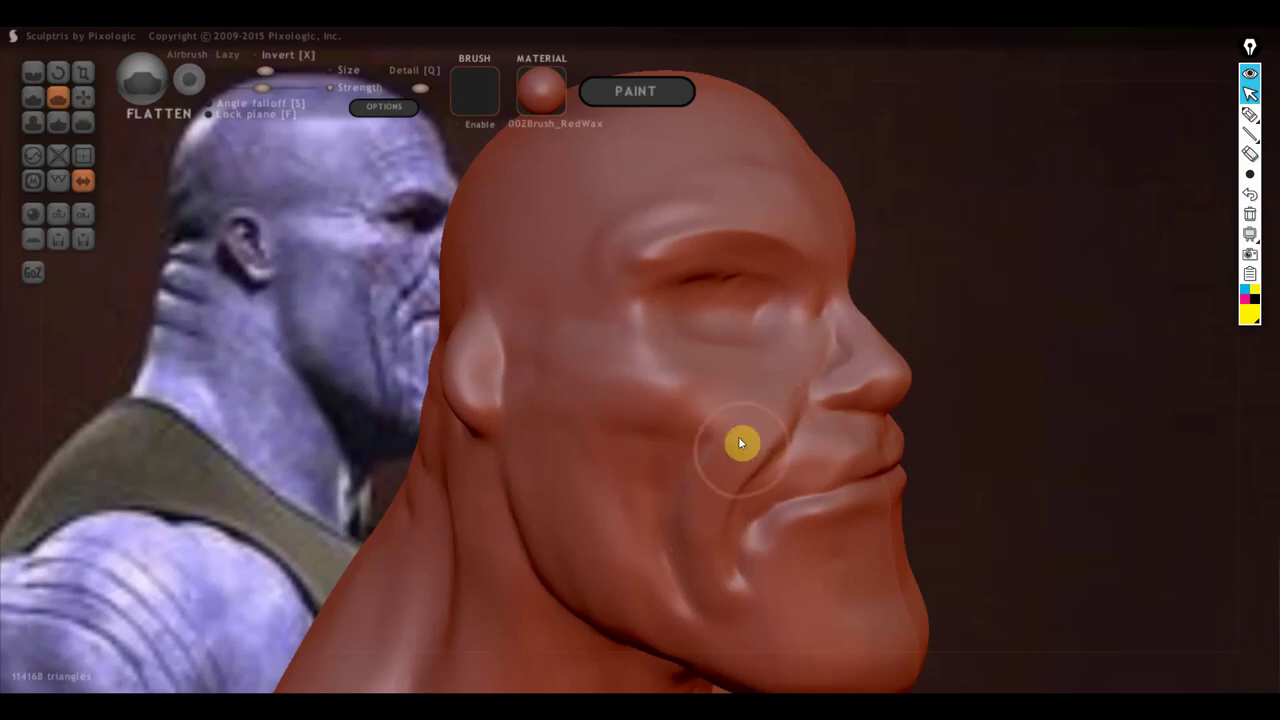
pyautogui.moveTo(740, 443); pyautogui.dragTo(606, 434, button='right')
pyautogui.scroll(-3, 650, 436)
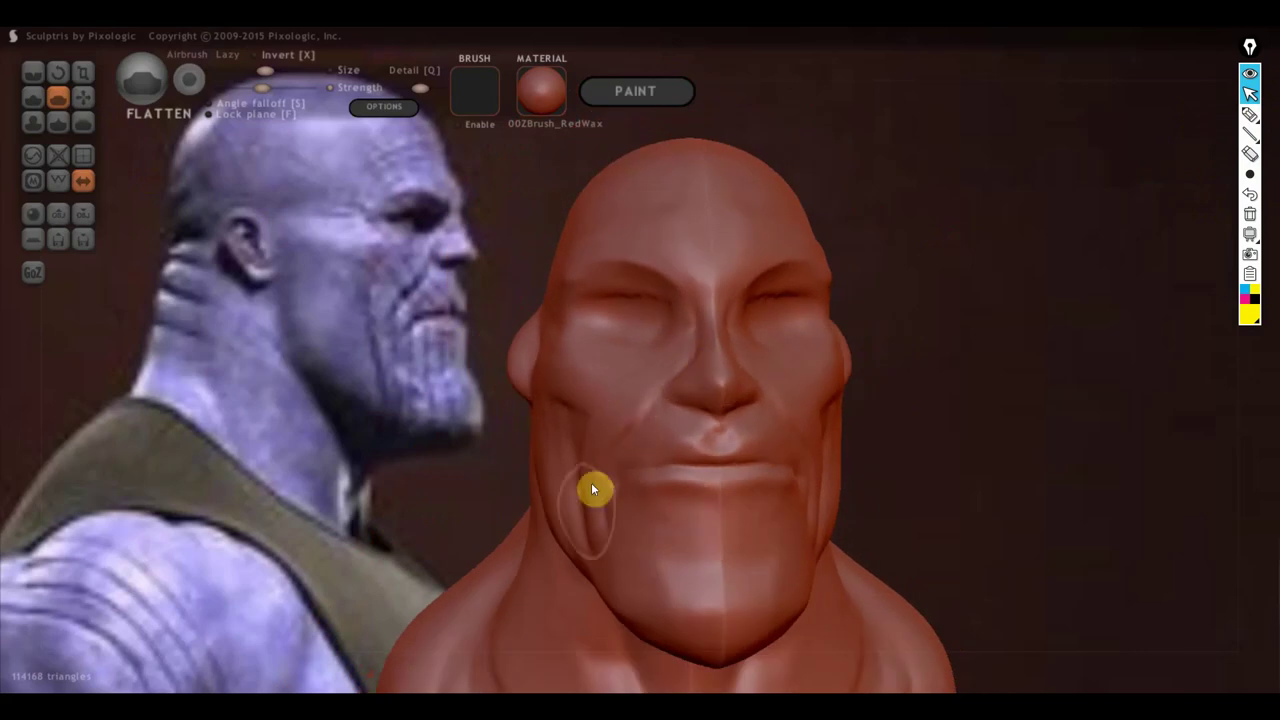
pyautogui.moveTo(591, 482); pyautogui.dragTo(728, 432, button='right')
pyautogui.scroll(5, 665, 435)
pyautogui.moveTo(712, 376); pyautogui.dragTo(709, 397)
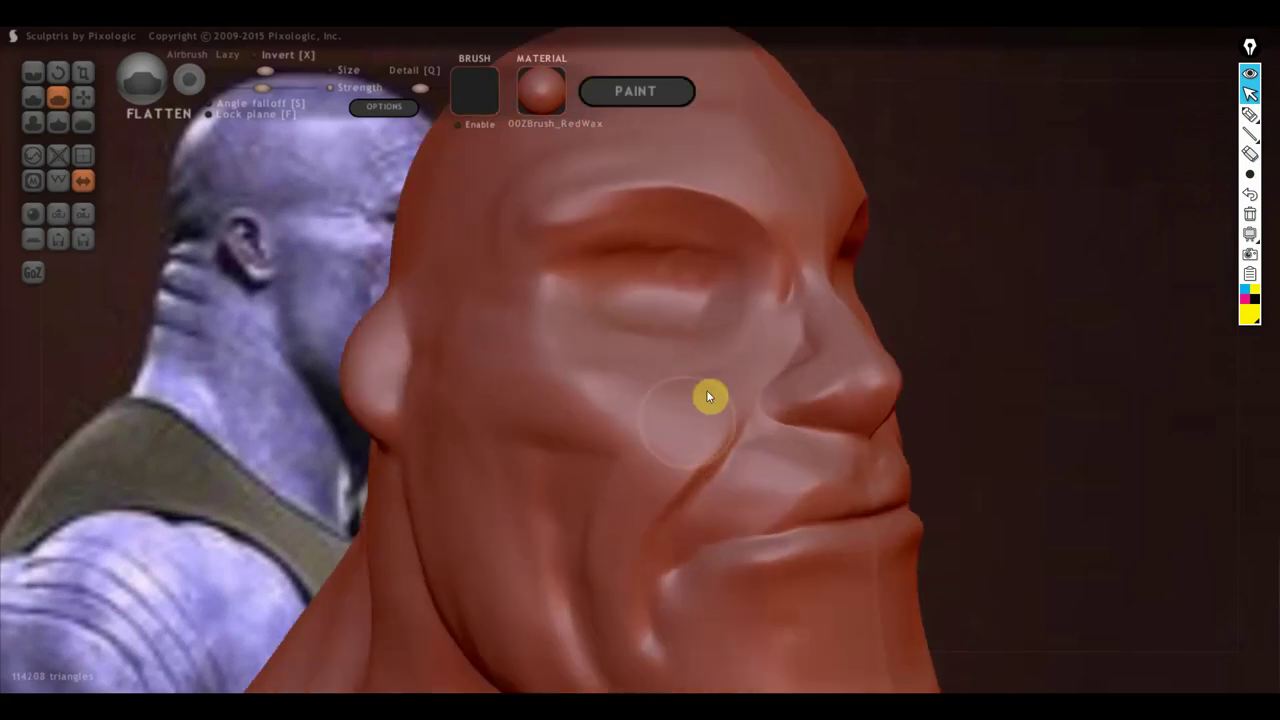
pyautogui.scroll(-3, 655, 565)
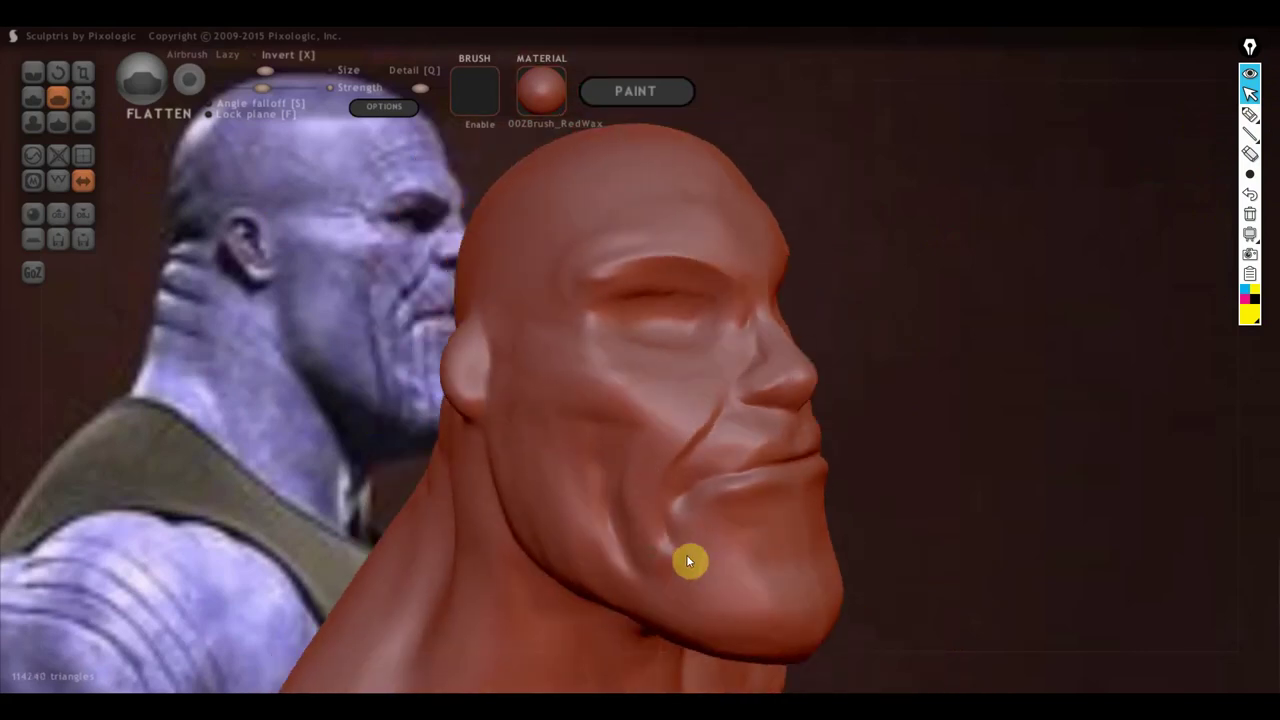
pyautogui.scroll(2, 746, 558)
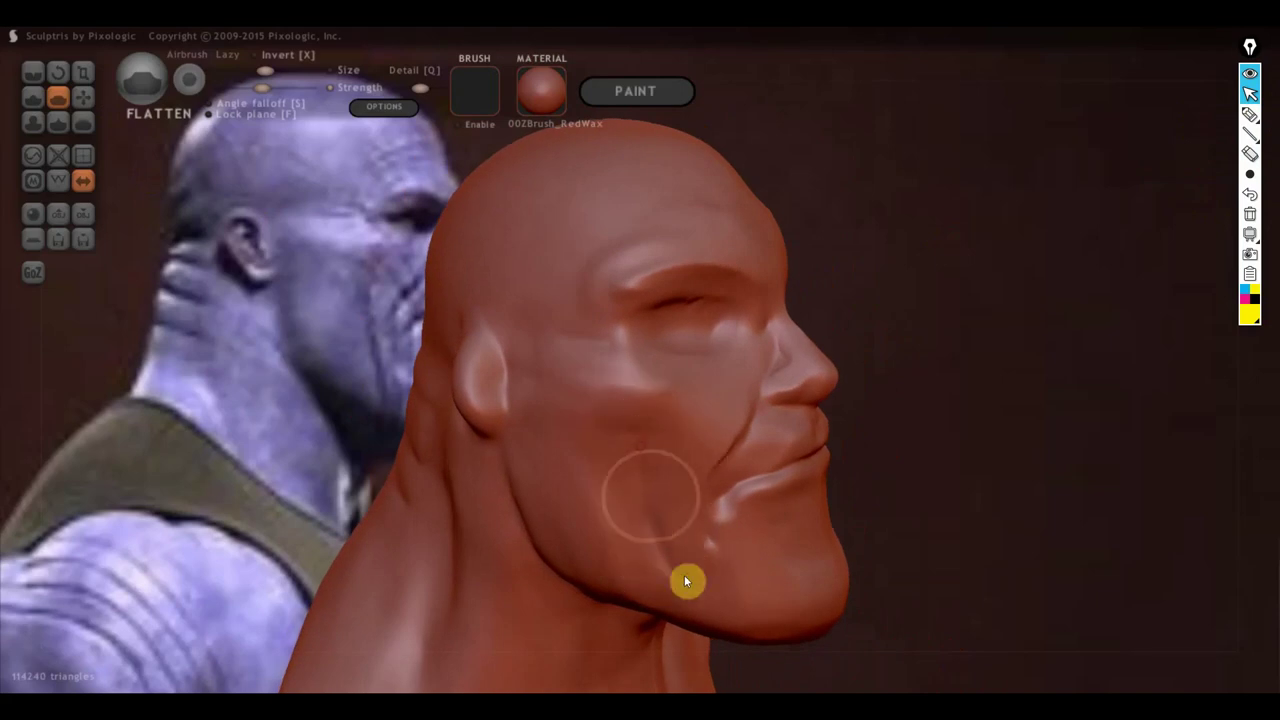
# Step: Flatten the dark crease near the mouth and the lower facial crease
pyautogui.moveTo(574, 541); pyautogui.dragTo(517, 543, button='right')
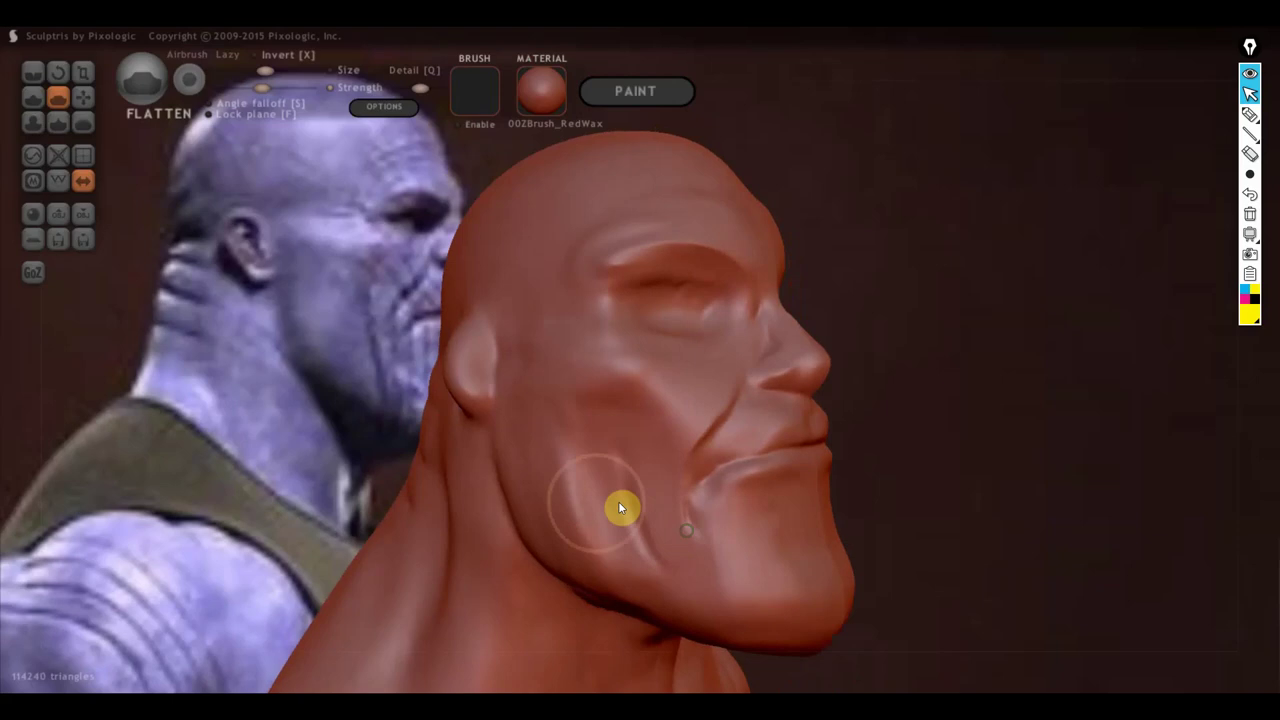
pyautogui.scroll(1, 618, 501)
pyautogui.scroll(2, 642, 496)
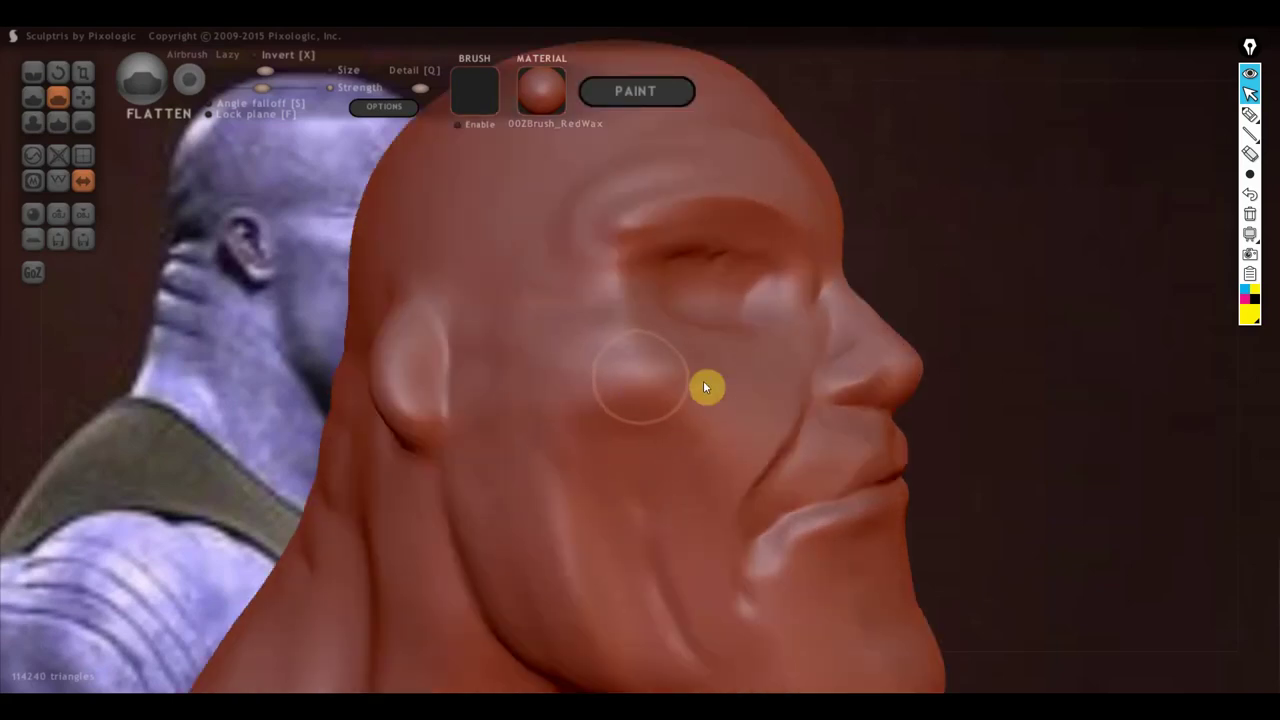
pyautogui.moveTo(720, 546)
pyautogui.mouseDown(button='right')
pyautogui.moveTo(696, 490)
pyautogui.moveTo(650, 540)
pyautogui.mouseUp(button='right')
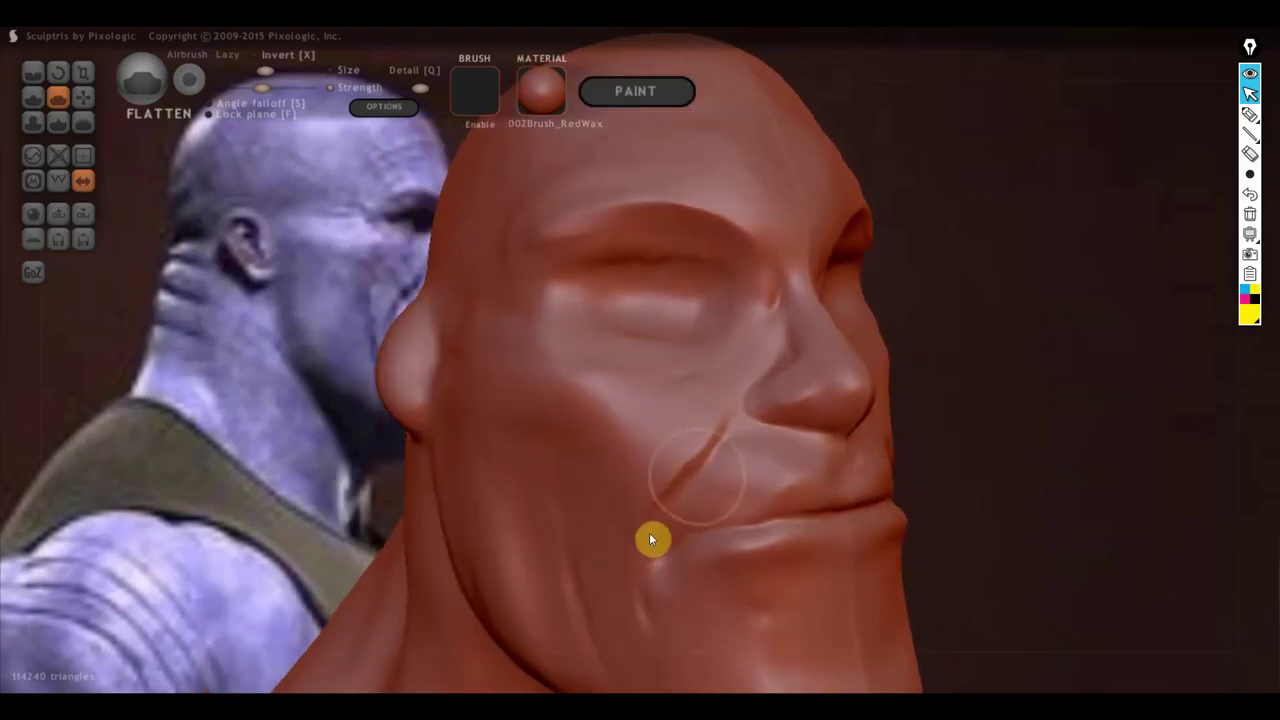
pyautogui.scroll(2, 657, 510)
pyautogui.scroll(2, 643, 477)
pyautogui.scroll(2, 634, 460)
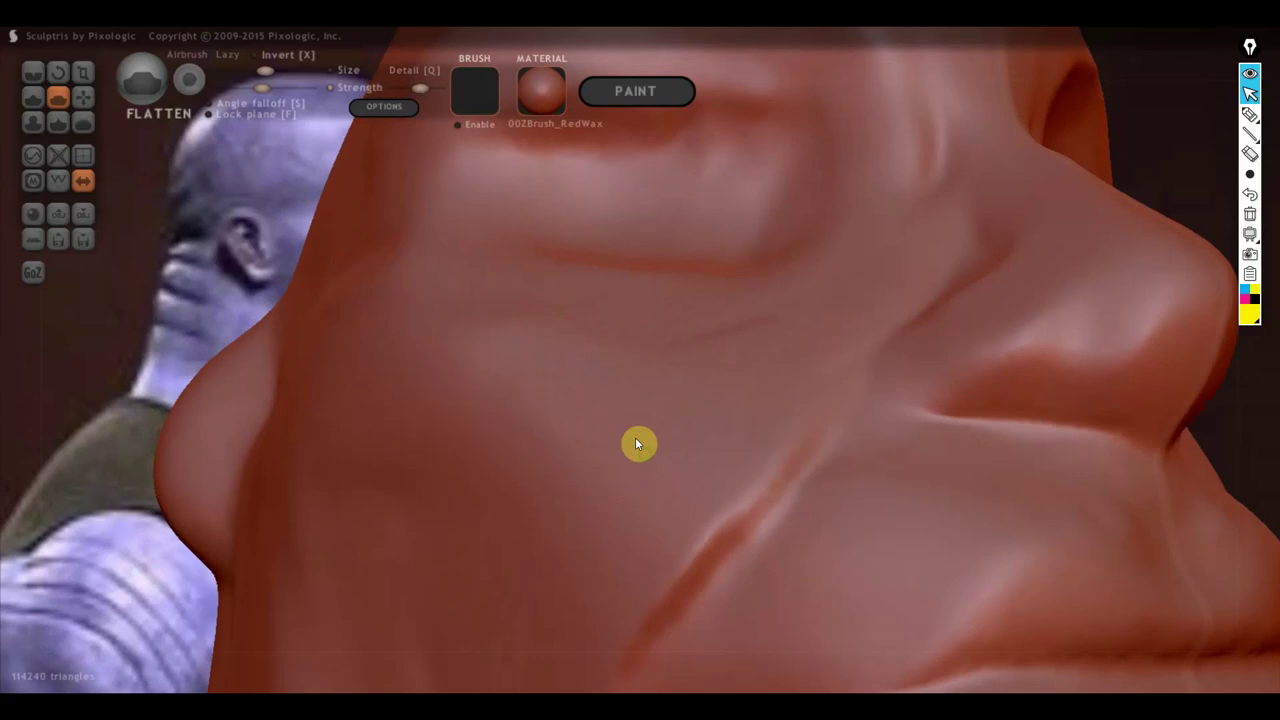
pyautogui.scroll(1, 637, 443)
pyautogui.moveTo(744, 480)
pyautogui.mouseDown()
pyautogui.moveTo(859, 351)
pyautogui.moveTo(631, 660)
pyautogui.mouseUp()
pyautogui.moveTo(710, 548); pyautogui.dragTo(727, 527)
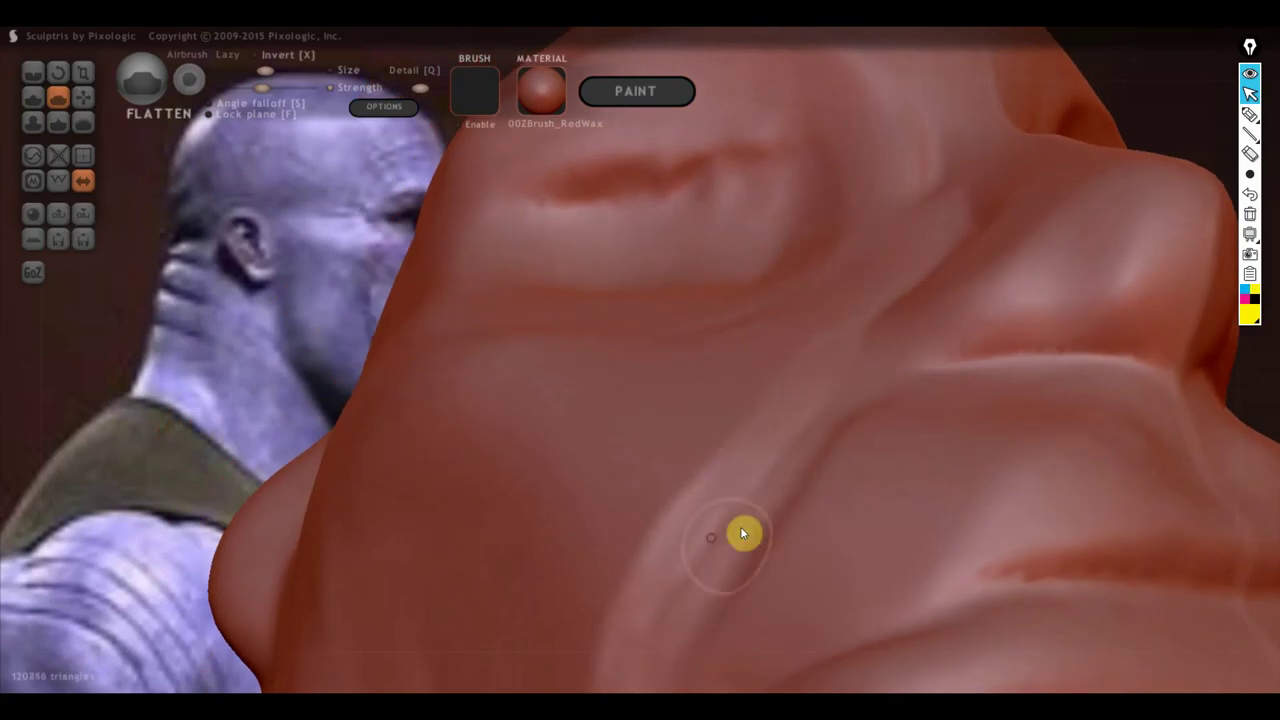
# Step: Flatten the cheek crease running down beside the mouth
pyautogui.scroll(-2, 742, 533)
pyautogui.scroll(-2, 752, 529)
pyautogui.scroll(-2, 712, 546)
pyautogui.scroll(-2, 674, 559)
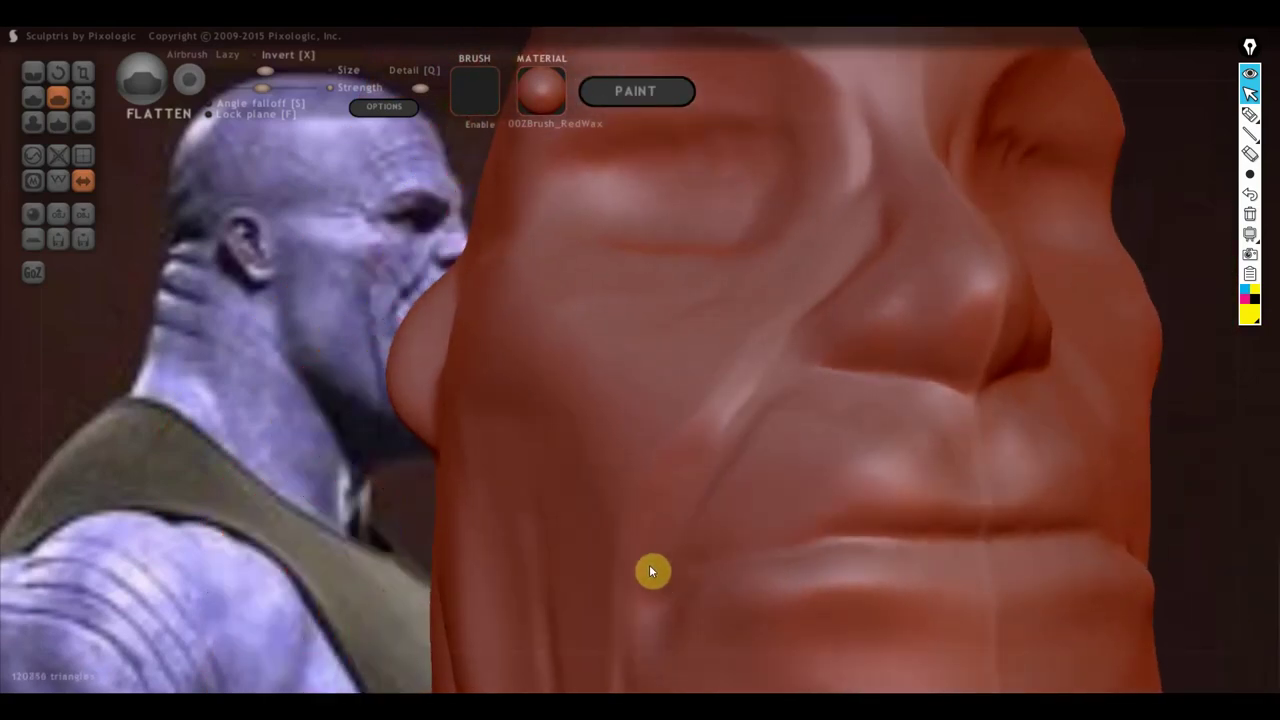
pyautogui.moveTo(664, 493)
pyautogui.mouseDown()
pyautogui.moveTo(666, 543)
pyautogui.moveTo(628, 674)
pyautogui.moveTo(650, 676)
pyautogui.mouseUp()
# Step: Flatten the lip area and adjacent cheek from a near-profile view
pyautogui.moveTo(650, 676); pyautogui.dragTo(852, 450, button='right')
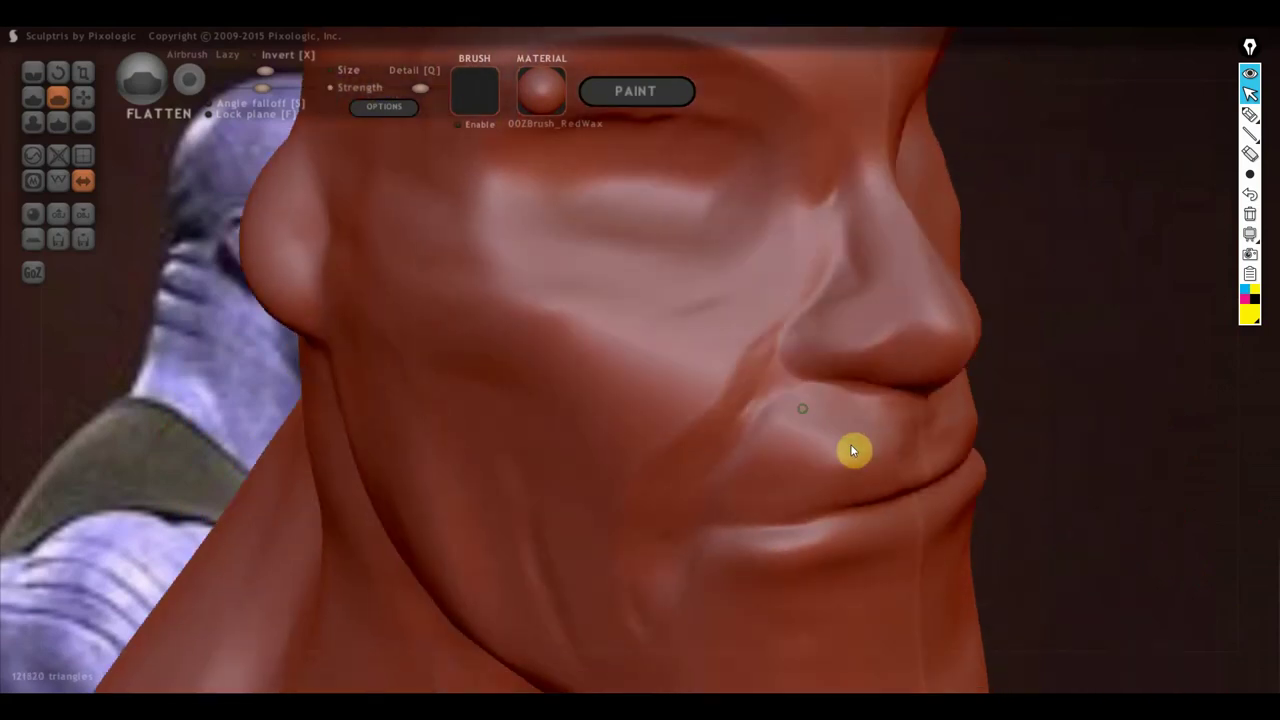
pyautogui.scroll(-1, 852, 450)
pyautogui.moveTo(810, 404)
pyautogui.mouseDown(button='right')
pyautogui.moveTo(824, 359)
pyautogui.moveTo(781, 430)
pyautogui.moveTo(660, 446)
pyautogui.moveTo(646, 409)
pyautogui.moveTo(691, 409)
pyautogui.moveTo(713, 438)
pyautogui.moveTo(929, 420)
pyautogui.mouseUp(button='right')
pyautogui.scroll(2, 700, 374)
pyautogui.scroll(2, 723, 400)
pyautogui.moveTo(929, 420)
pyautogui.mouseDown()
pyautogui.moveTo(774, 446)
pyautogui.moveTo(857, 429)
pyautogui.moveTo(852, 411)
pyautogui.moveTo(760, 421)
pyautogui.mouseUp()
pyautogui.moveTo(727, 462)
pyautogui.mouseDown()
pyautogui.moveTo(834, 377)
pyautogui.moveTo(769, 451)
pyautogui.moveTo(942, 424)
pyautogui.moveTo(910, 380)
pyautogui.moveTo(923, 391)
pyautogui.moveTo(758, 430)
pyautogui.mouseUp()
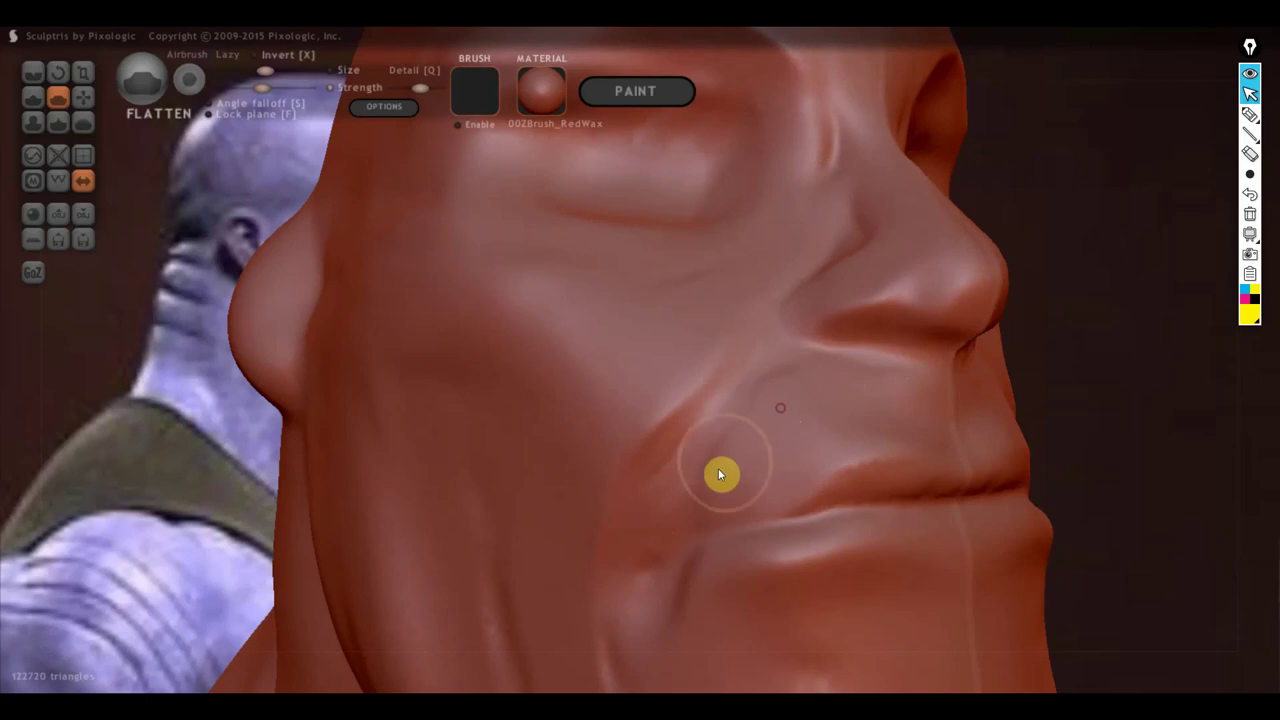
pyautogui.moveTo(853, 426); pyautogui.dragTo(731, 499)
pyautogui.moveTo(731, 499); pyautogui.dragTo(569, 506, button='right')
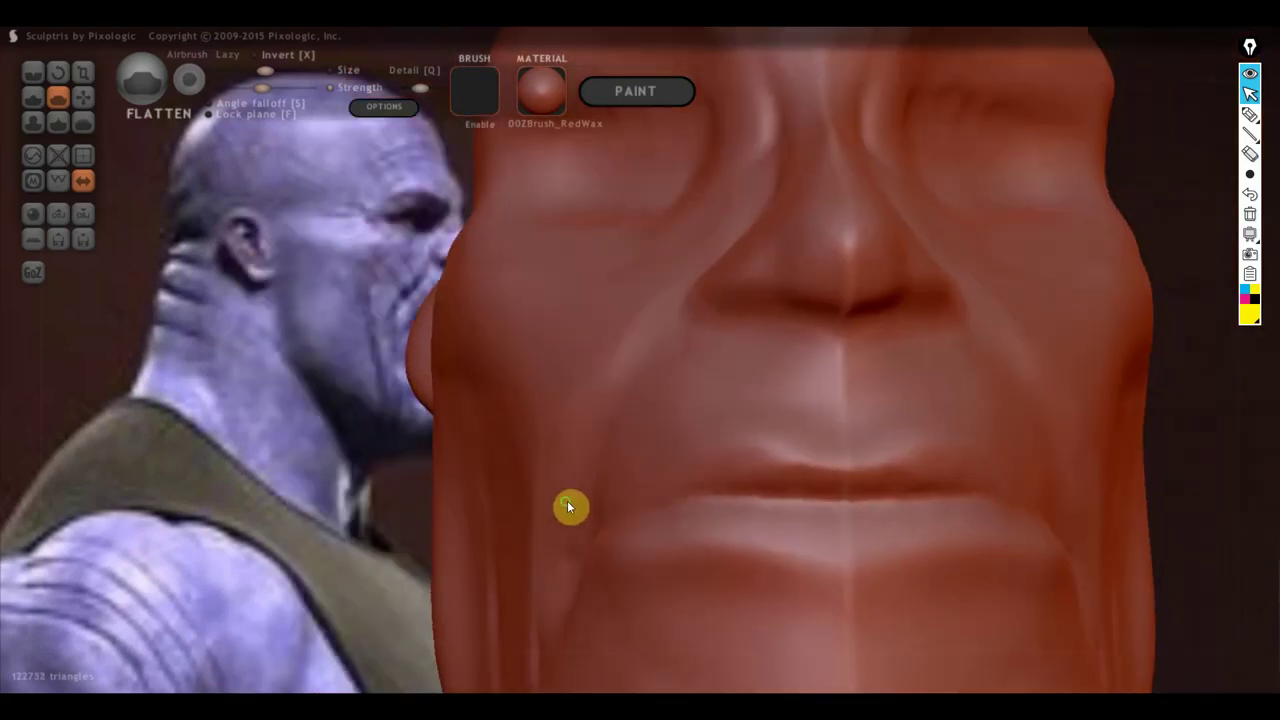
# Step: Flatten and smooth the lip crease, including its left part, viewed from below
pyautogui.moveTo(843, 467)
pyautogui.mouseDown(button='right')
pyautogui.moveTo(809, 477)
pyautogui.moveTo(806, 409)
pyautogui.moveTo(851, 403)
pyautogui.moveTo(941, 429)
pyautogui.mouseUp(button='right')
pyautogui.moveTo(941, 429)
pyautogui.mouseDown()
pyautogui.moveTo(834, 434)
pyautogui.moveTo(918, 444)
pyautogui.mouseUp()
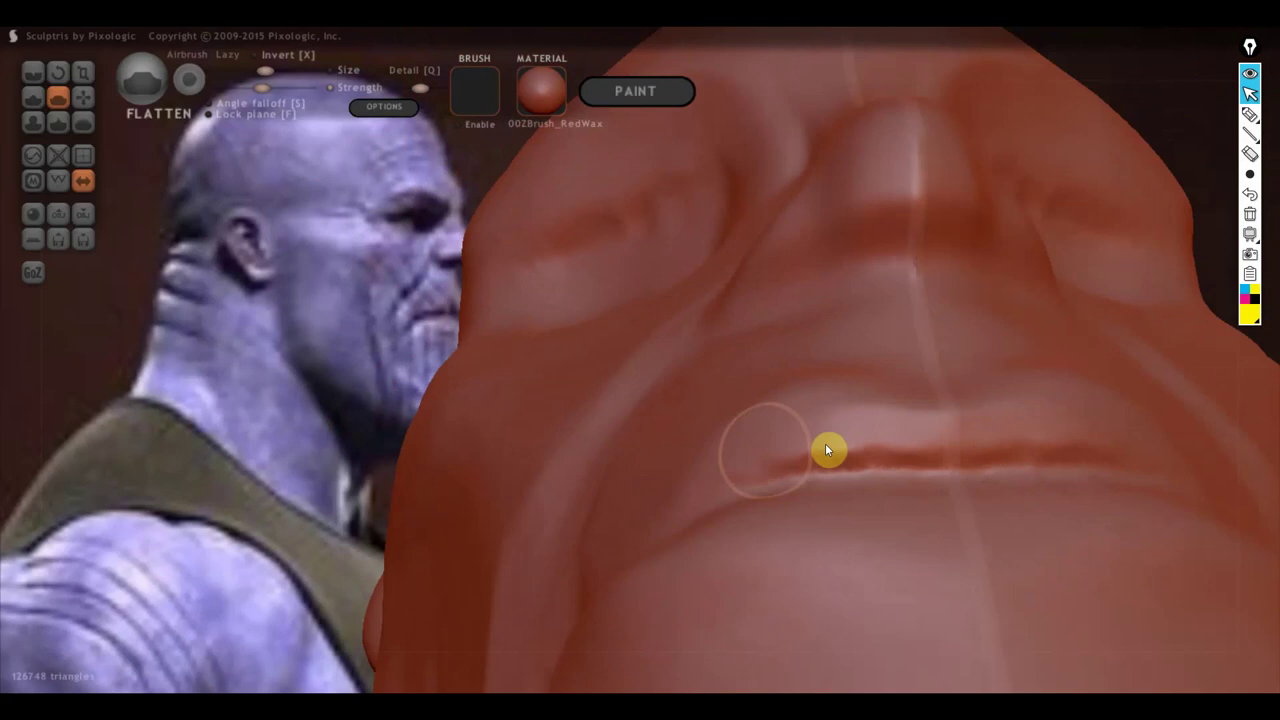
pyautogui.moveTo(825, 450)
pyautogui.mouseDown()
pyautogui.moveTo(803, 420)
pyautogui.moveTo(860, 523)
pyautogui.moveTo(677, 486)
pyautogui.moveTo(905, 443)
pyautogui.moveTo(783, 453)
pyautogui.mouseUp()
pyautogui.scroll(-3, 743, 468)
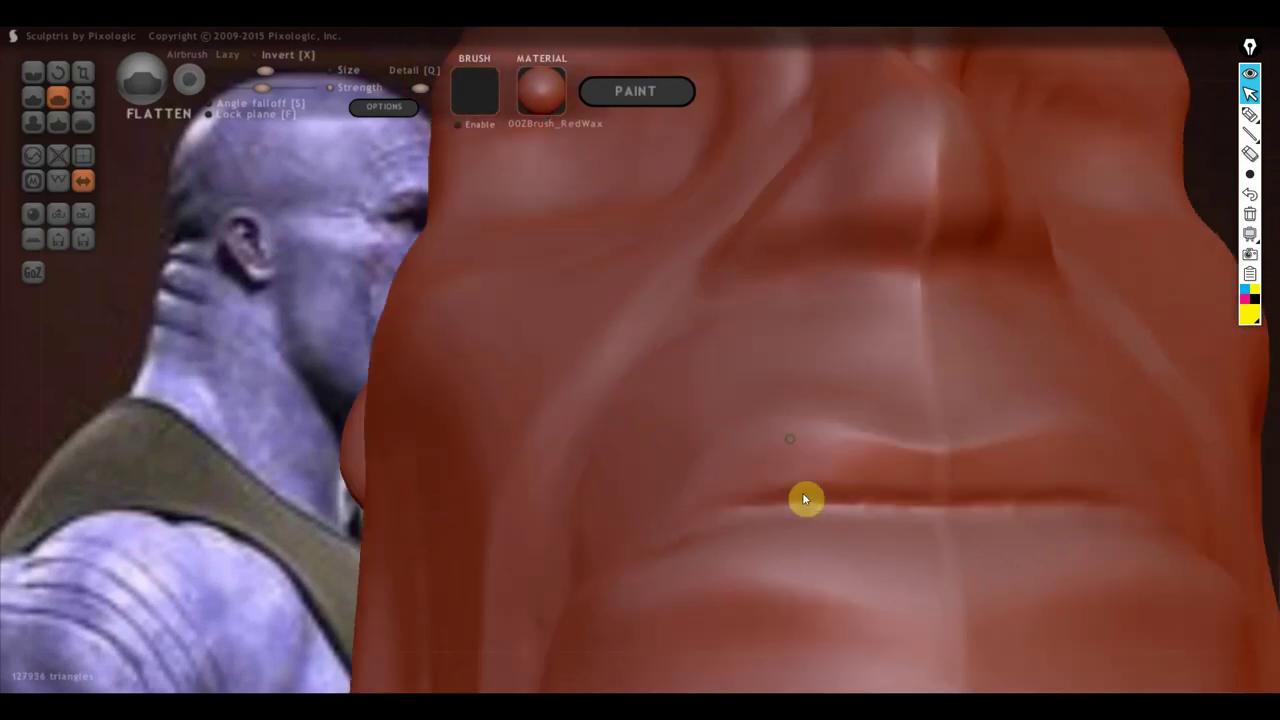
pyautogui.scroll(-5, 802, 492)
pyautogui.scroll(-3, 780, 523)
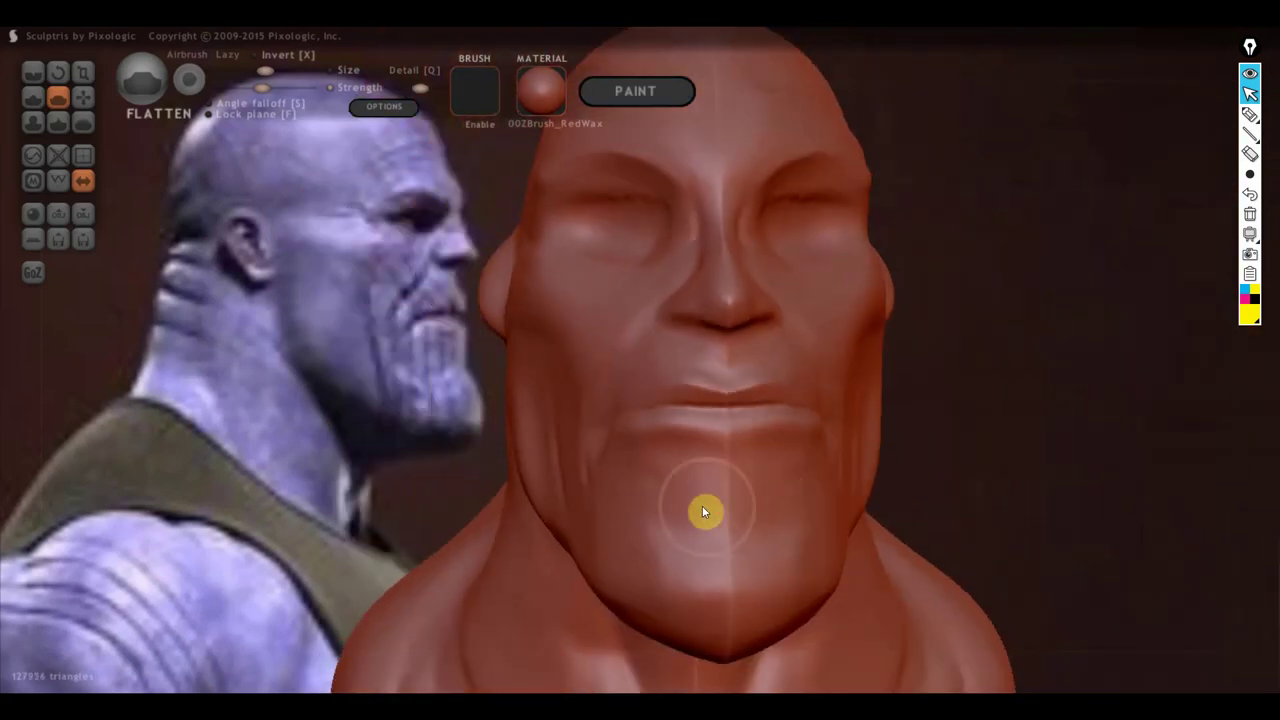
pyautogui.moveTo(702, 505)
pyautogui.mouseDown(button='right')
pyautogui.moveTo(765, 509)
pyautogui.moveTo(818, 492)
pyautogui.moveTo(730, 502)
pyautogui.moveTo(766, 514)
pyautogui.moveTo(600, 514)
pyautogui.moveTo(805, 501)
pyautogui.mouseUp(button='right')
pyautogui.scroll(3, 805, 500)
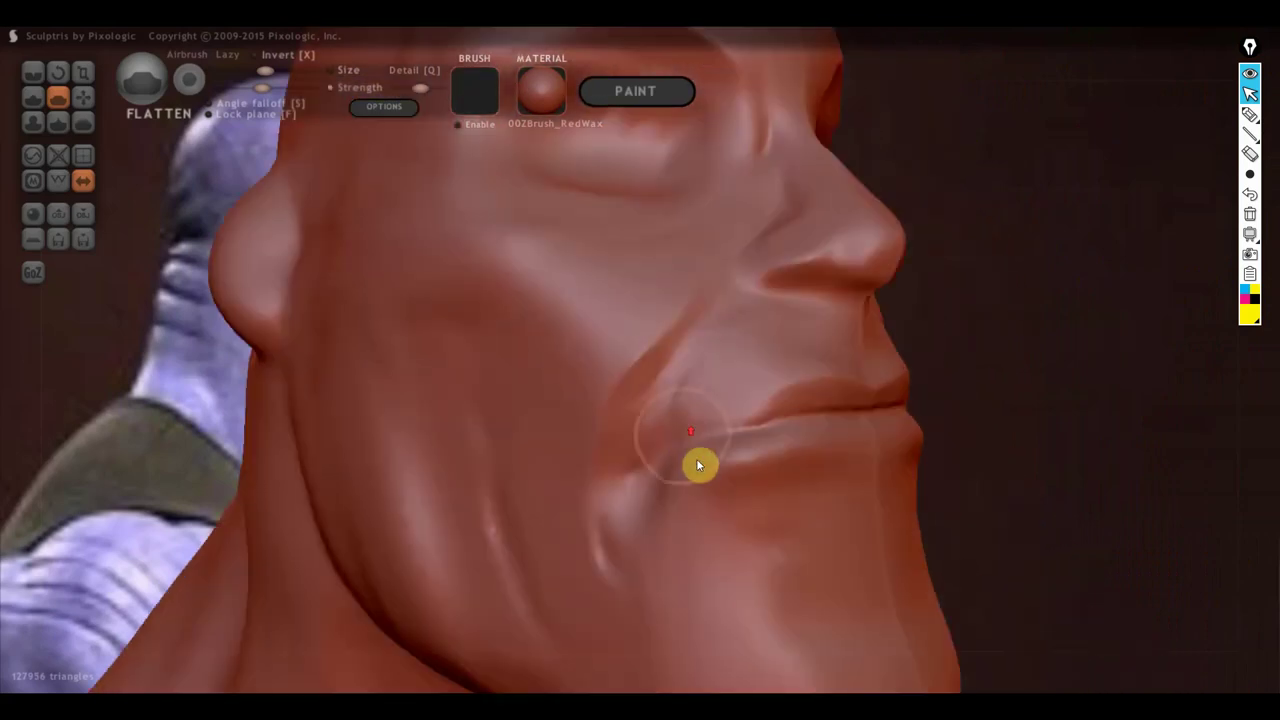
pyautogui.scroll(2, 737, 480)
pyautogui.scroll(3, 703, 491)
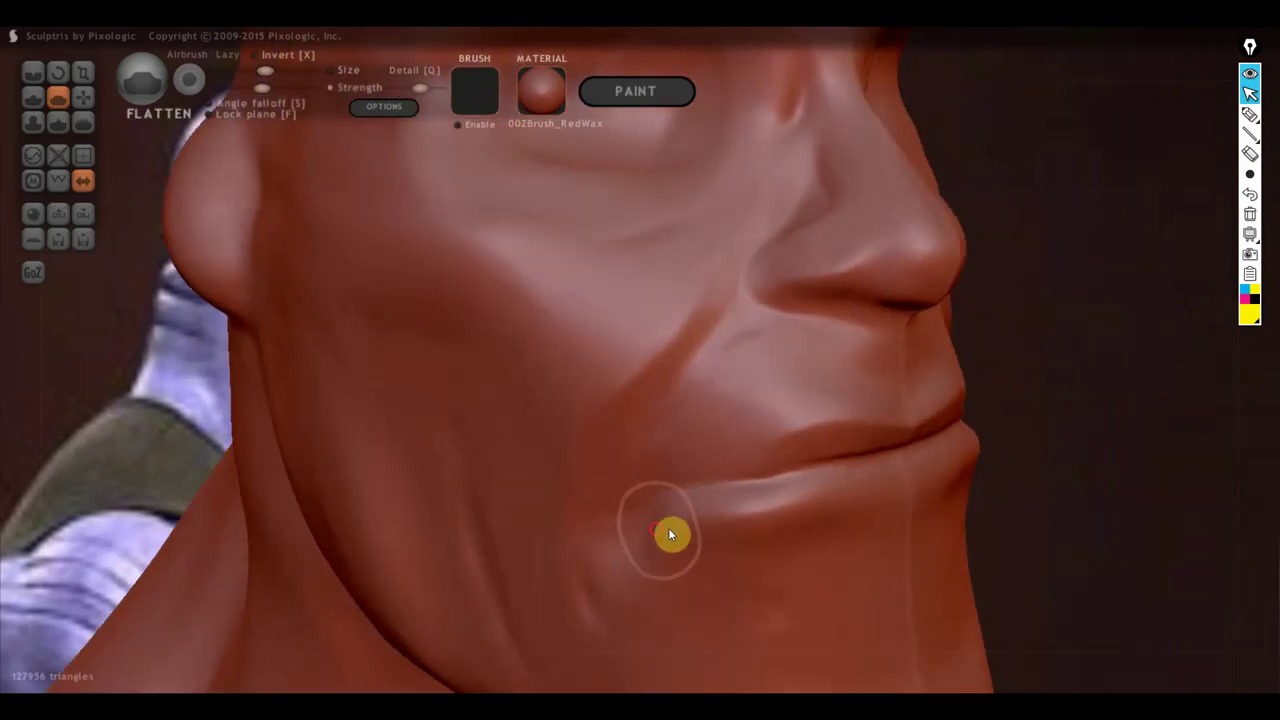
# Step: Flatten the chin surface and the area below the lower lip
pyautogui.moveTo(668, 534)
pyautogui.mouseDown()
pyautogui.moveTo(712, 543)
pyautogui.moveTo(666, 531)
pyautogui.moveTo(643, 554)
pyautogui.moveTo(769, 557)
pyautogui.mouseUp()
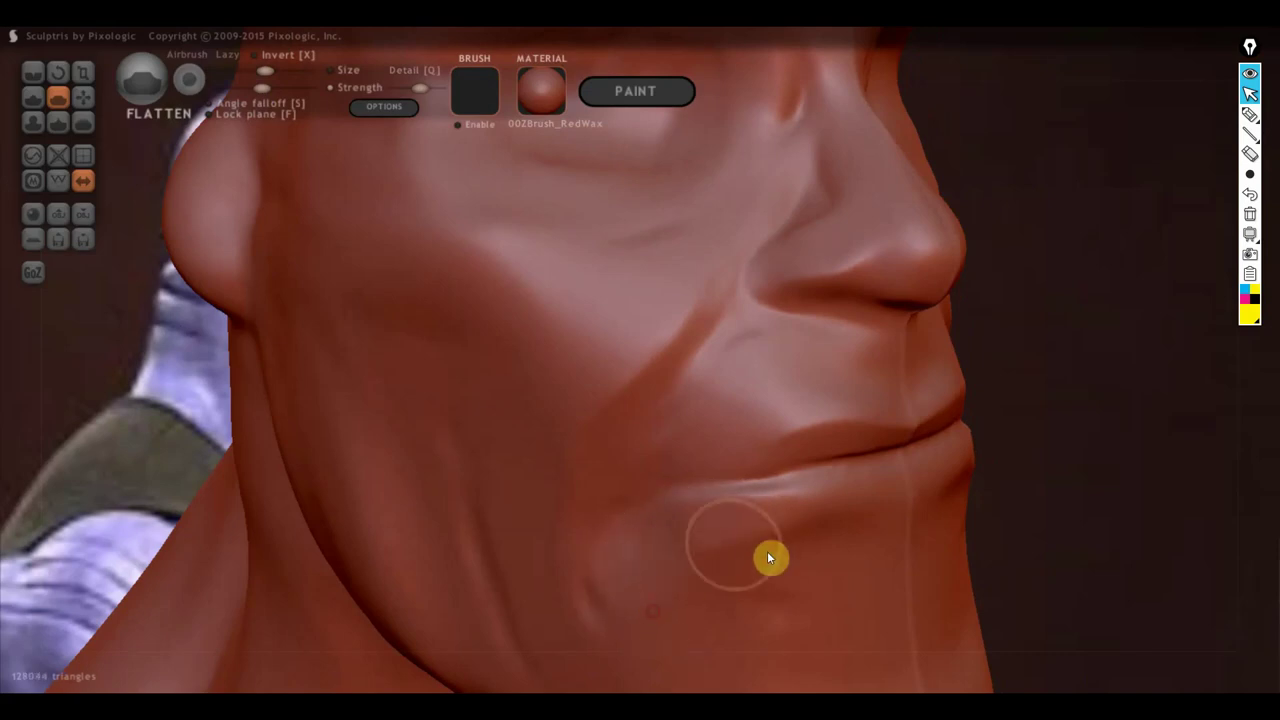
pyautogui.scroll(-2, 669, 503)
pyautogui.moveTo(669, 503); pyautogui.dragTo(751, 491, button='right')
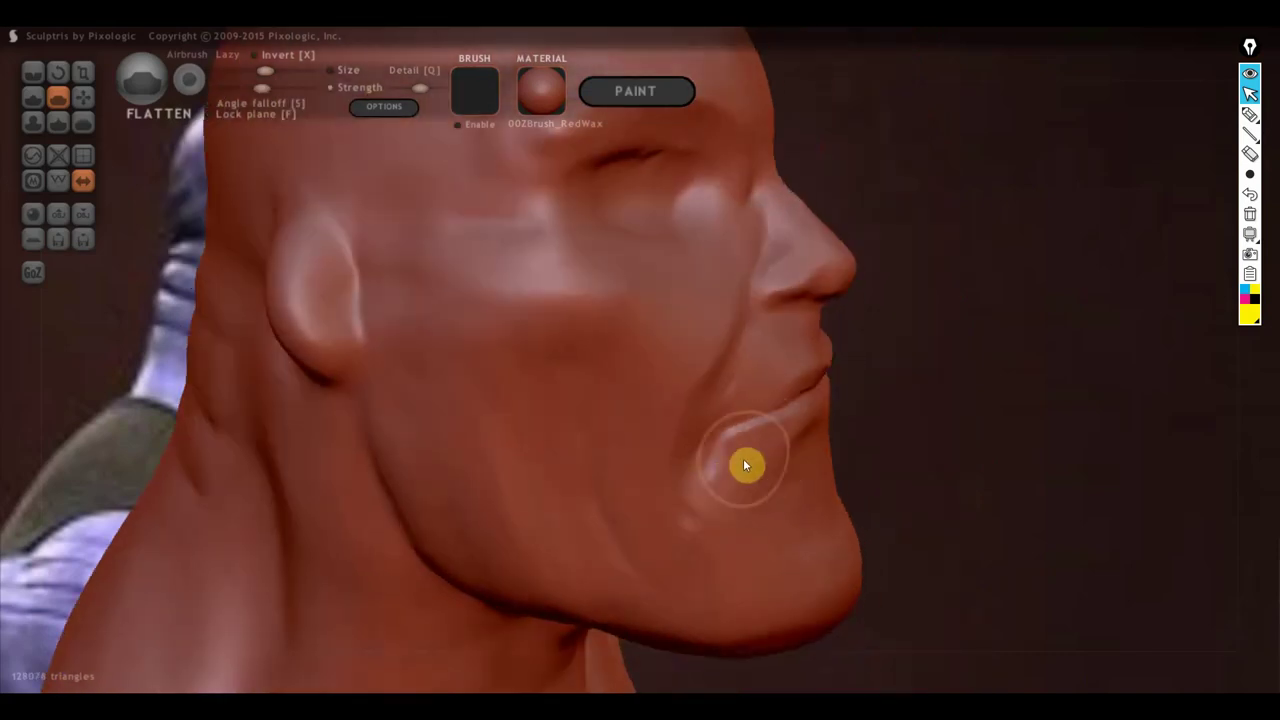
pyautogui.scroll(2, 740, 485)
pyautogui.scroll(2, 816, 534)
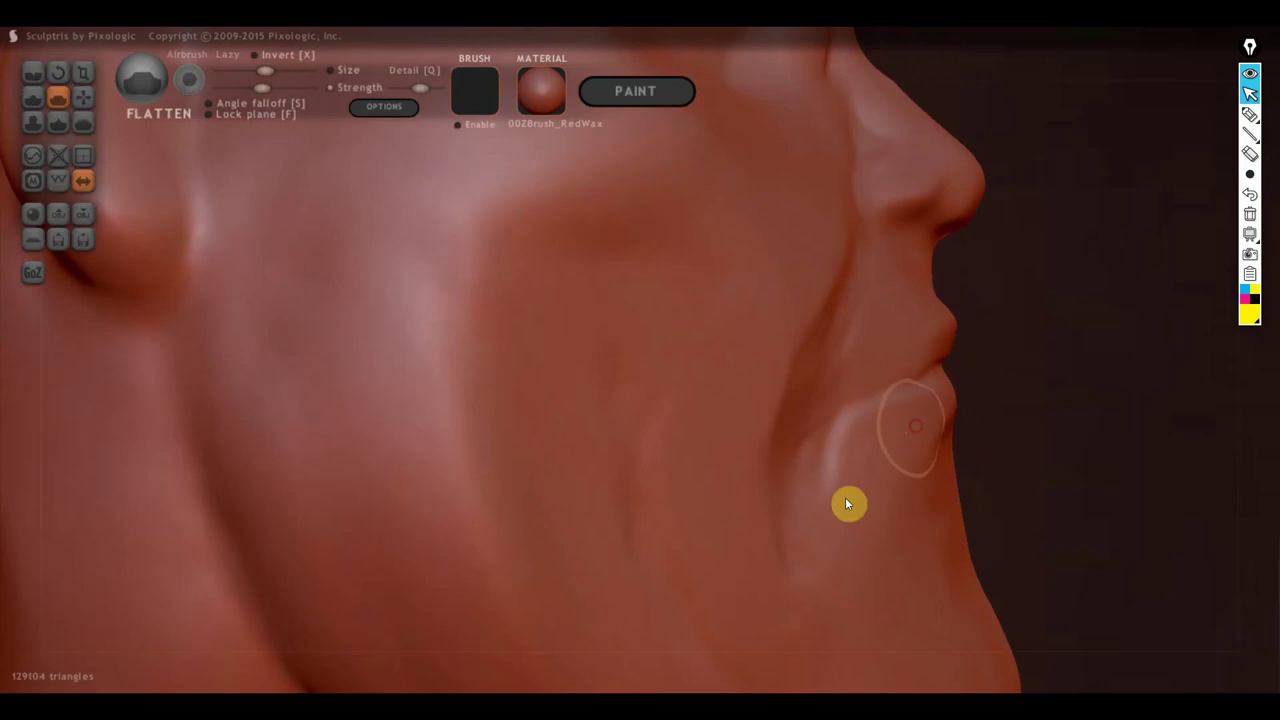
pyautogui.moveTo(845, 503)
pyautogui.mouseDown()
pyautogui.moveTo(857, 454)
pyautogui.moveTo(883, 540)
pyautogui.moveTo(870, 596)
pyautogui.mouseUp()
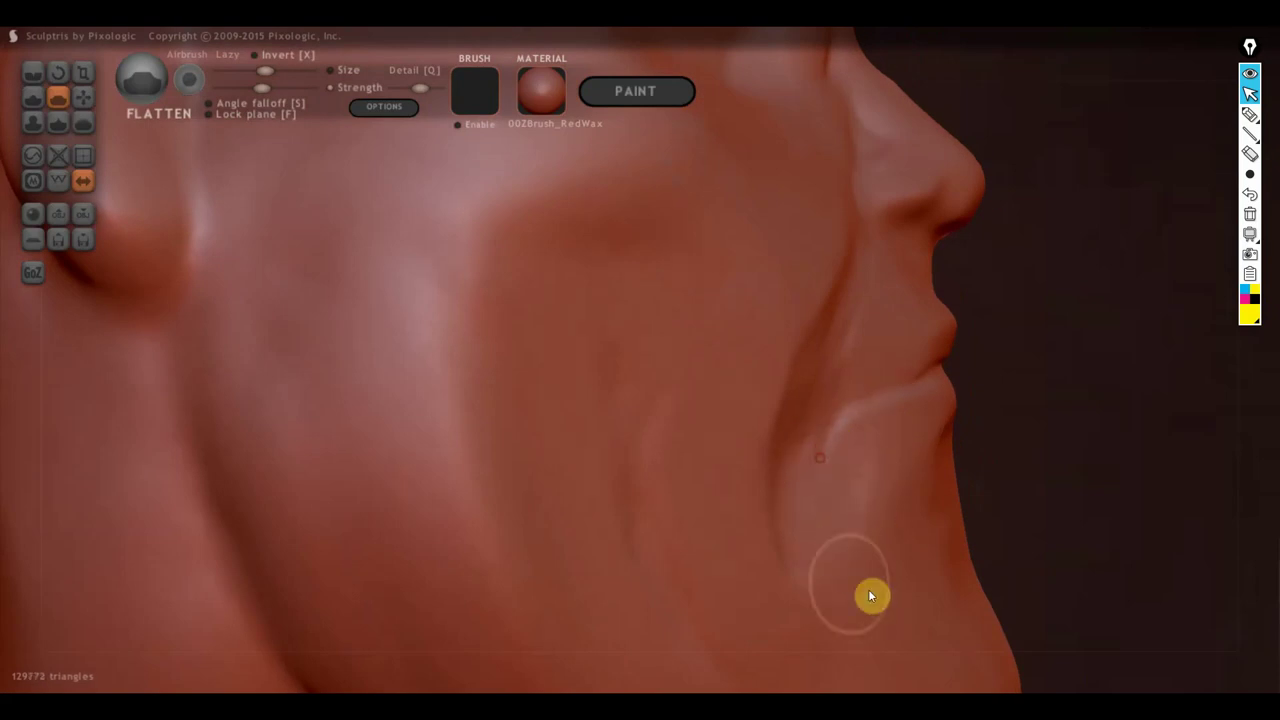
pyautogui.moveTo(898, 463)
pyautogui.mouseDown()
pyautogui.moveTo(871, 583)
pyautogui.moveTo(851, 606)
pyautogui.moveTo(871, 463)
pyautogui.moveTo(897, 446)
pyautogui.moveTo(910, 455)
pyautogui.mouseUp()
pyautogui.moveTo(896, 556)
pyautogui.mouseDown(button='right')
pyautogui.moveTo(723, 564)
pyautogui.moveTo(638, 552)
pyautogui.moveTo(694, 508)
pyautogui.moveTo(779, 503)
pyautogui.moveTo(777, 492)
pyautogui.mouseUp(button='right')
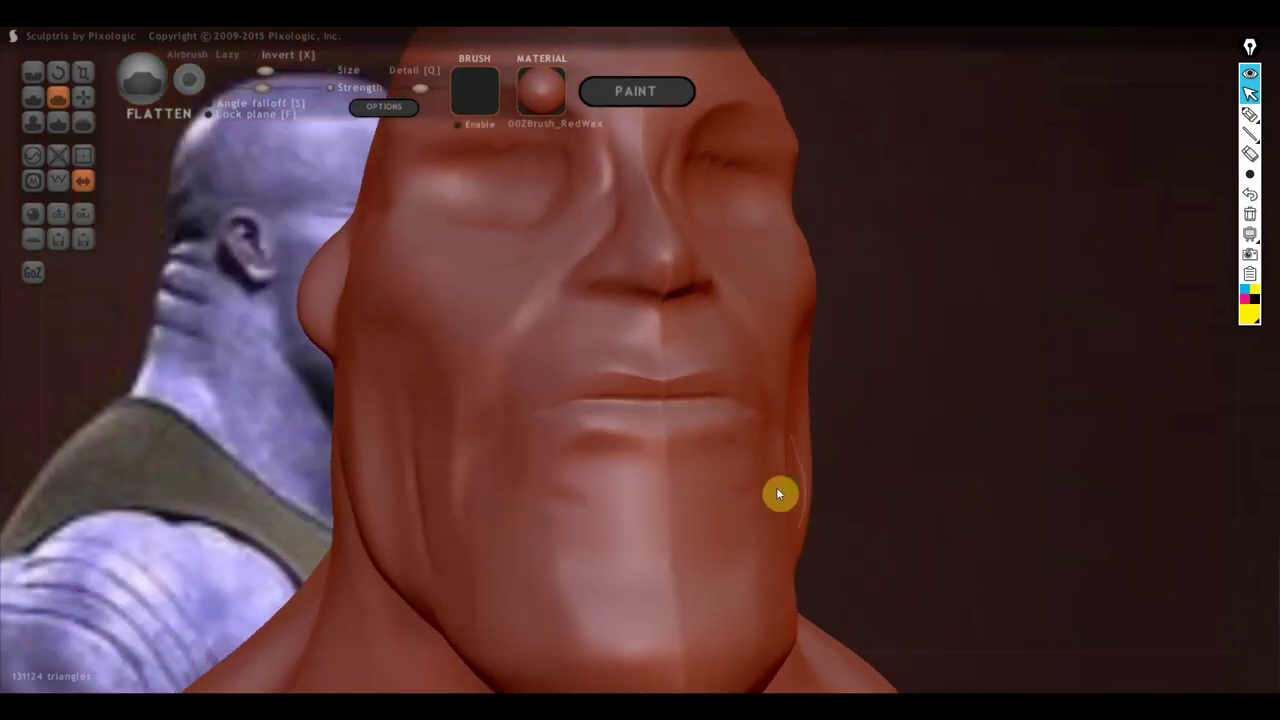
# Step: Pick the Crease brush and orbit the head between side profile and front
pyautogui.click(32, 72)
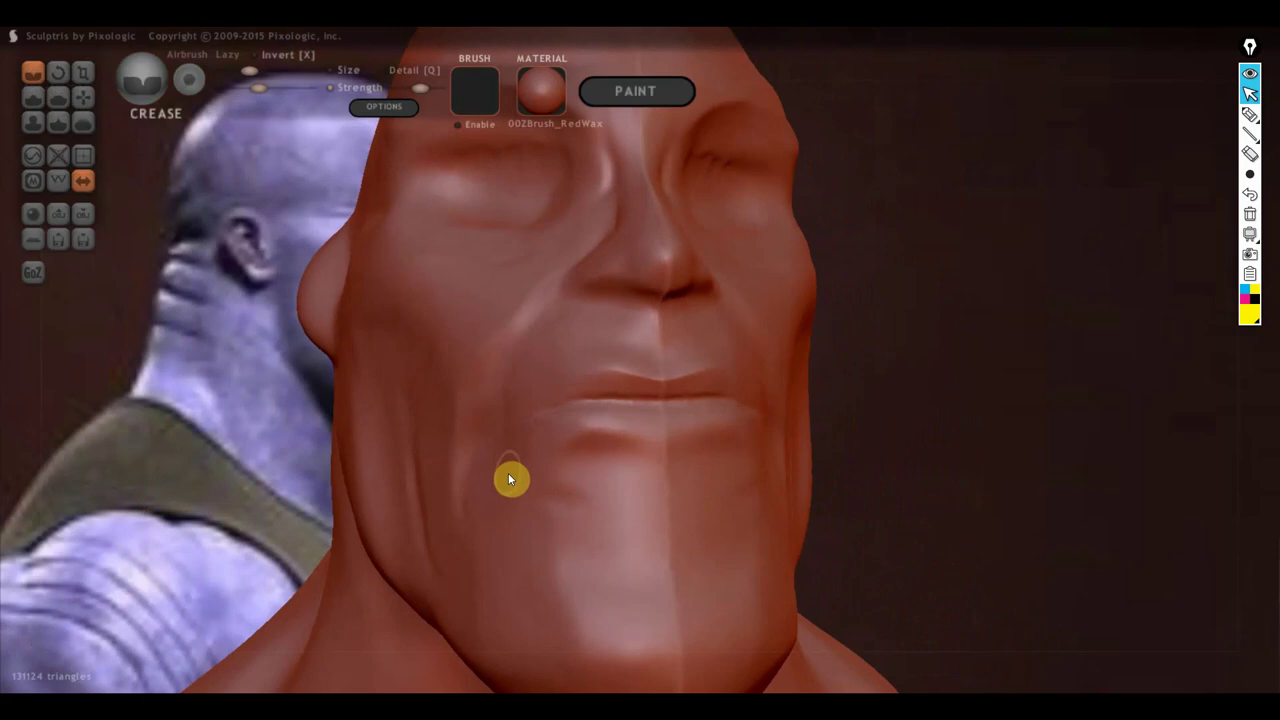
pyautogui.moveTo(690, 500)
pyautogui.mouseDown(button='right')
pyautogui.moveTo(743, 480)
pyautogui.moveTo(791, 491)
pyautogui.mouseUp(button='right')
pyautogui.moveTo(600, 517)
pyautogui.mouseDown(button='right')
pyautogui.moveTo(657, 514)
pyautogui.moveTo(500, 517)
pyautogui.mouseUp(button='right')
pyautogui.moveTo(662, 447)
pyautogui.mouseDown(button='right')
pyautogui.moveTo(649, 451)
pyautogui.moveTo(666, 463)
pyautogui.mouseUp(button='right')
pyautogui.scroll(2, 663, 478)
pyautogui.scroll(2, 645, 492)
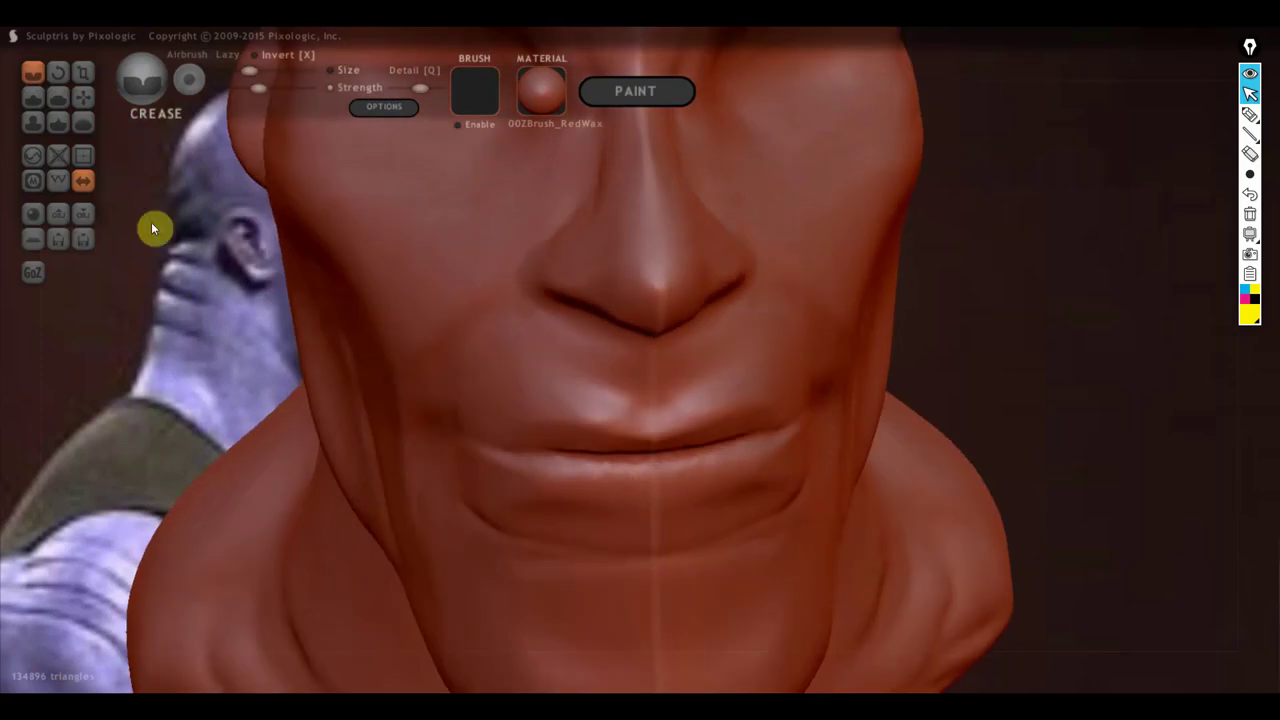
# Step: Return to Flatten and smooth the lower lip and chin, checking from three-quarter and profile views
pyautogui.click(61, 92)
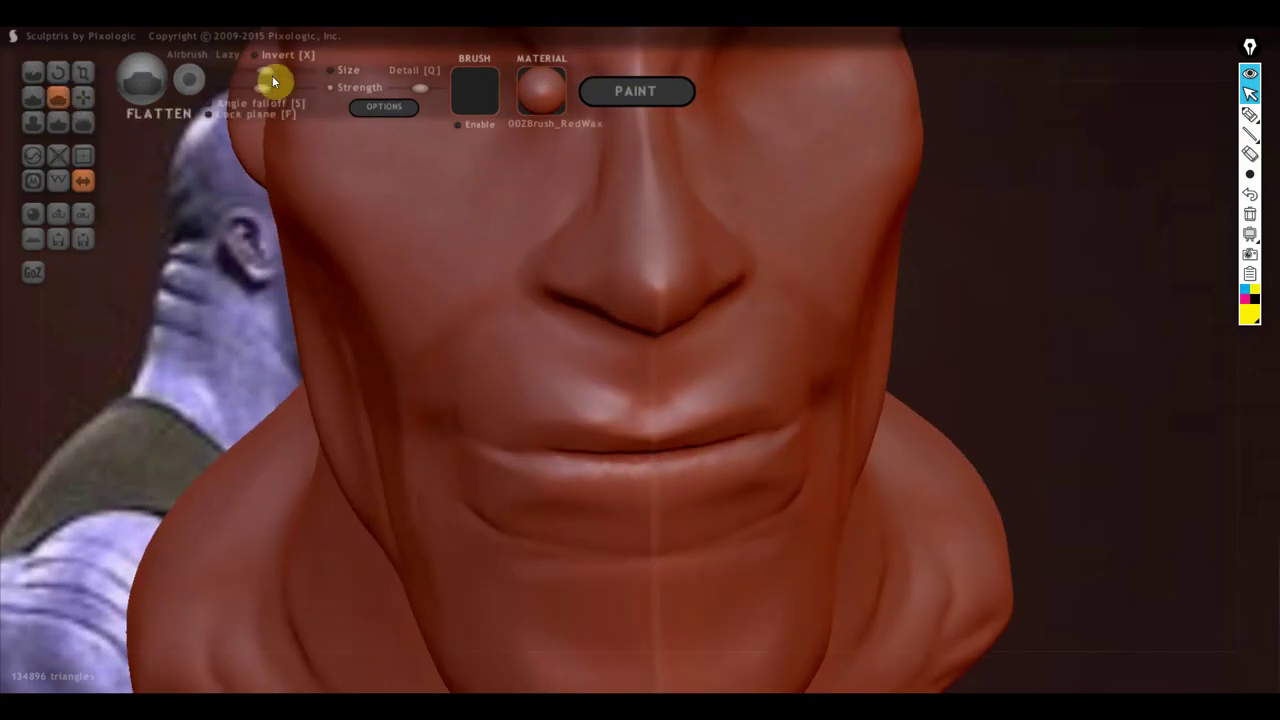
pyautogui.moveTo(640, 477)
pyautogui.mouseDown(button='right')
pyautogui.moveTo(671, 503)
pyautogui.moveTo(746, 471)
pyautogui.mouseUp(button='right')
pyautogui.moveTo(798, 457)
pyautogui.mouseDown()
pyautogui.moveTo(768, 474)
pyautogui.moveTo(591, 494)
pyautogui.moveTo(752, 472)
pyautogui.moveTo(711, 491)
pyautogui.moveTo(517, 477)
pyautogui.moveTo(733, 492)
pyautogui.mouseUp()
pyautogui.moveTo(492, 474); pyautogui.dragTo(595, 467)
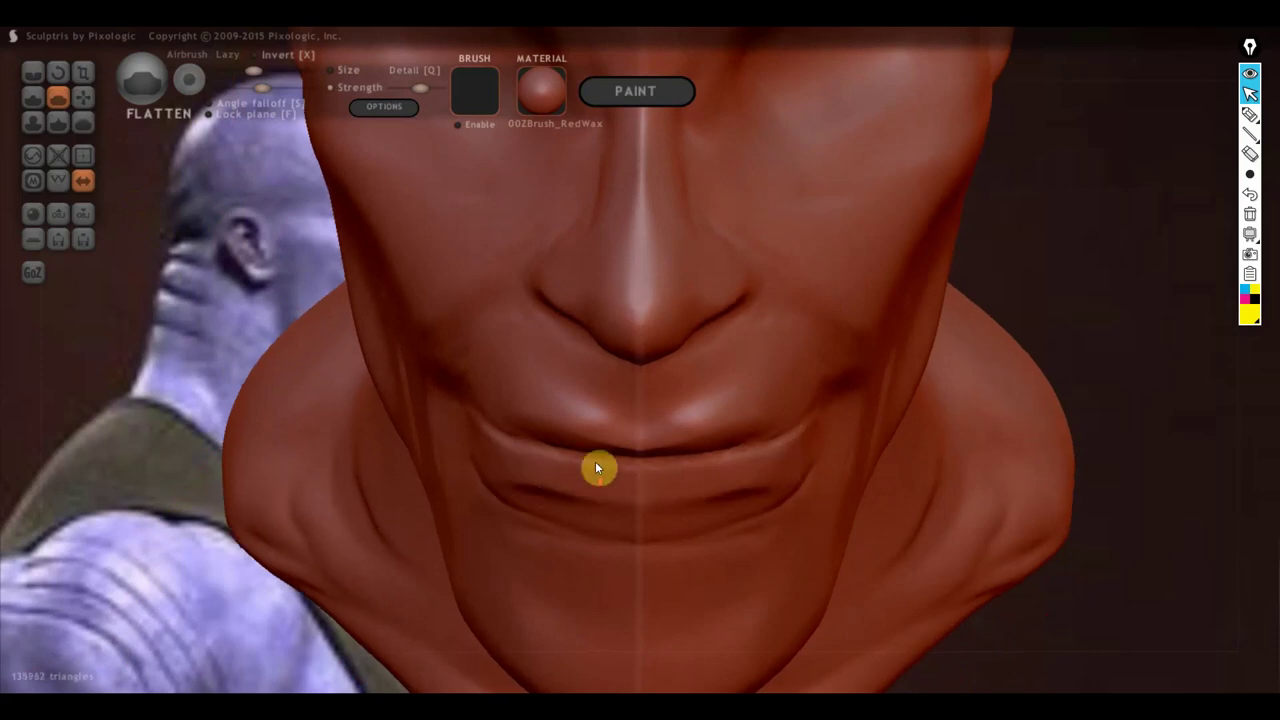
pyautogui.moveTo(595, 467)
pyautogui.mouseDown(button='right')
pyautogui.moveTo(621, 424)
pyautogui.moveTo(592, 535)
pyautogui.moveTo(707, 512)
pyautogui.moveTo(750, 478)
pyautogui.mouseUp(button='right')
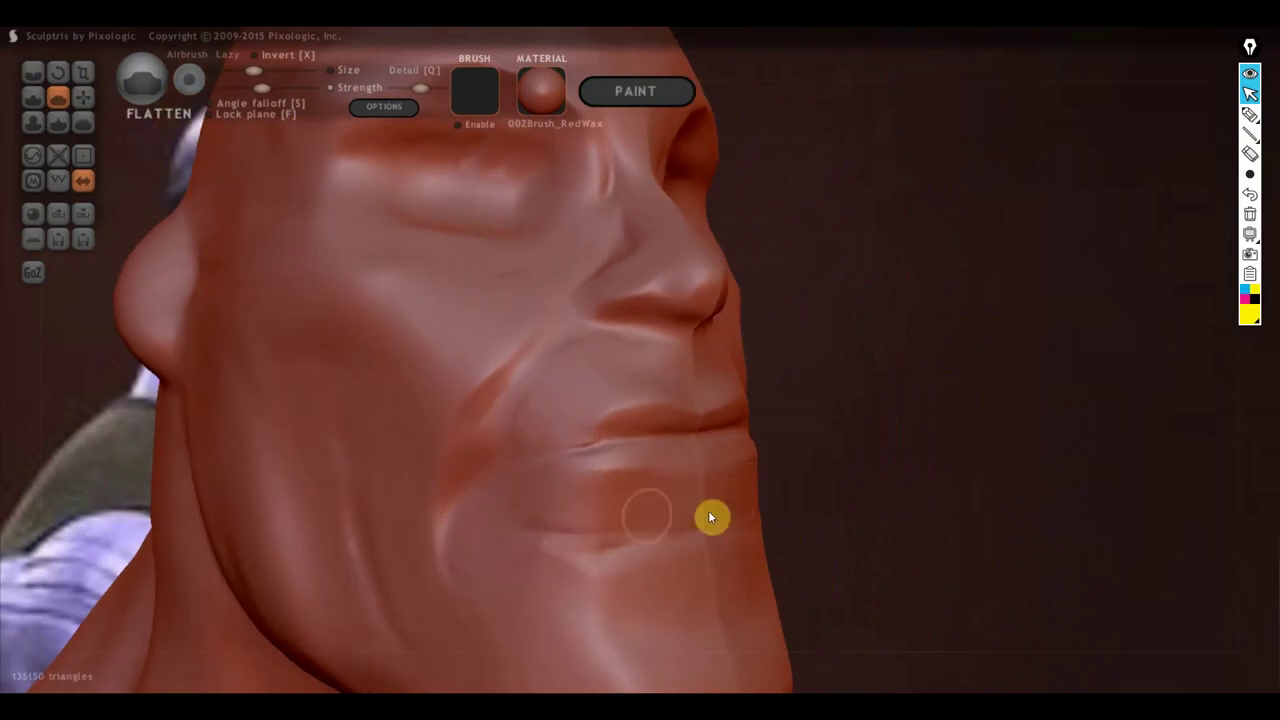
pyautogui.moveTo(710, 517); pyautogui.dragTo(634, 537)
pyautogui.moveTo(634, 537)
pyautogui.mouseDown(button='right')
pyautogui.moveTo(766, 526)
pyautogui.moveTo(503, 483)
pyautogui.moveTo(463, 506)
pyautogui.moveTo(273, 511)
pyautogui.moveTo(615, 526)
pyautogui.moveTo(663, 503)
pyautogui.moveTo(606, 507)
pyautogui.moveTo(555, 489)
pyautogui.moveTo(478, 507)
pyautogui.mouseUp(button='right')
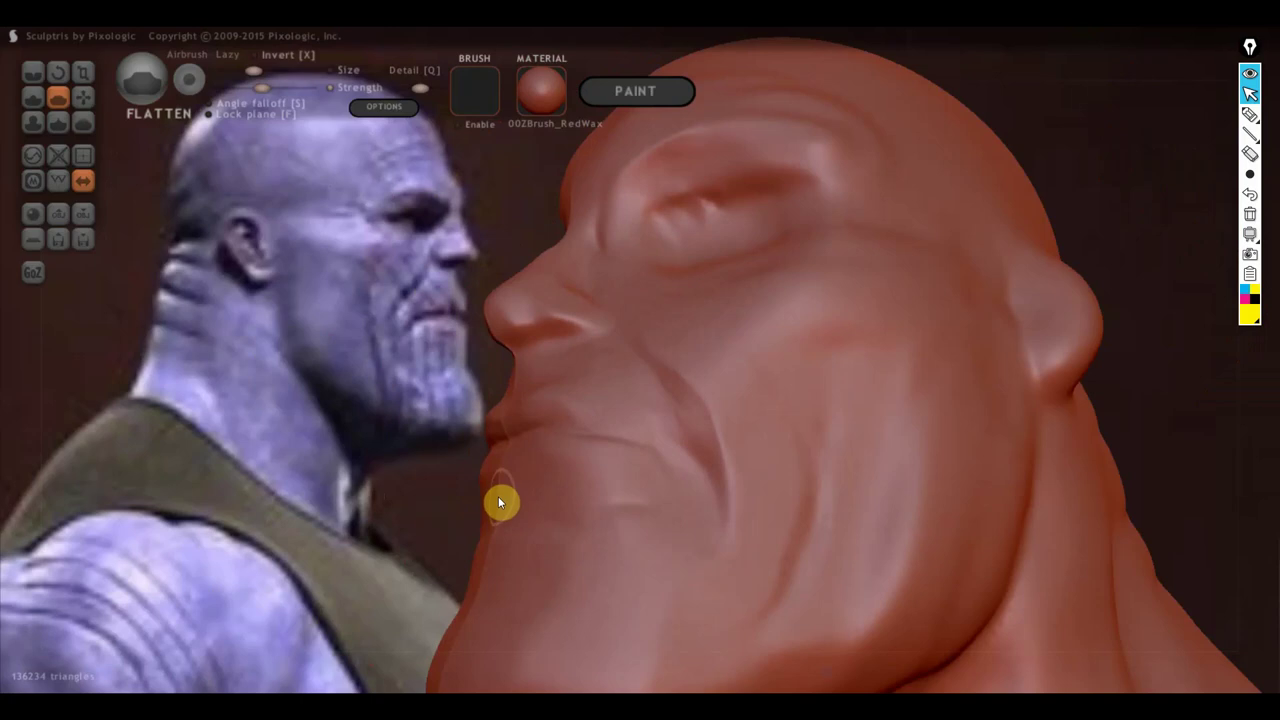
# Step: Undo the accidental dent near the mouth and enlarge the brush size
pyautogui.moveTo(622, 506)
pyautogui.mouseDown()
pyautogui.moveTo(573, 503)
pyautogui.moveTo(589, 516)
pyautogui.mouseUp()
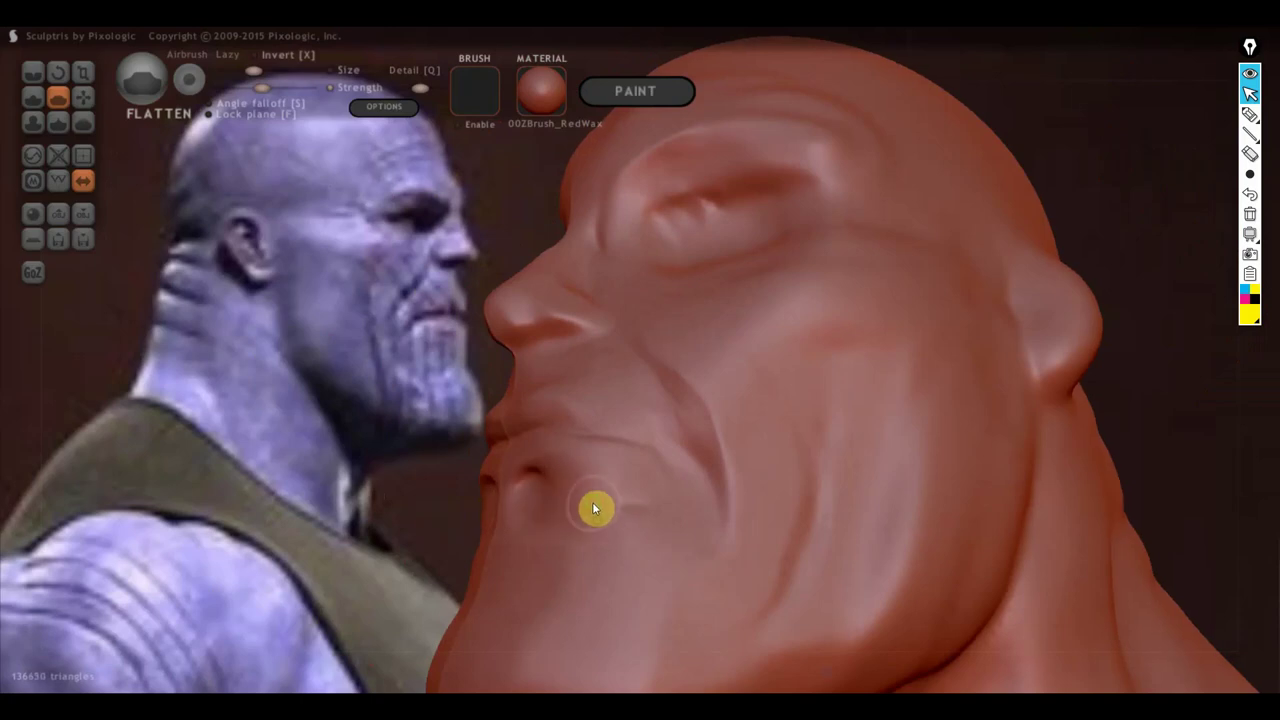
pyautogui.hotkey('ctrl', 'z')
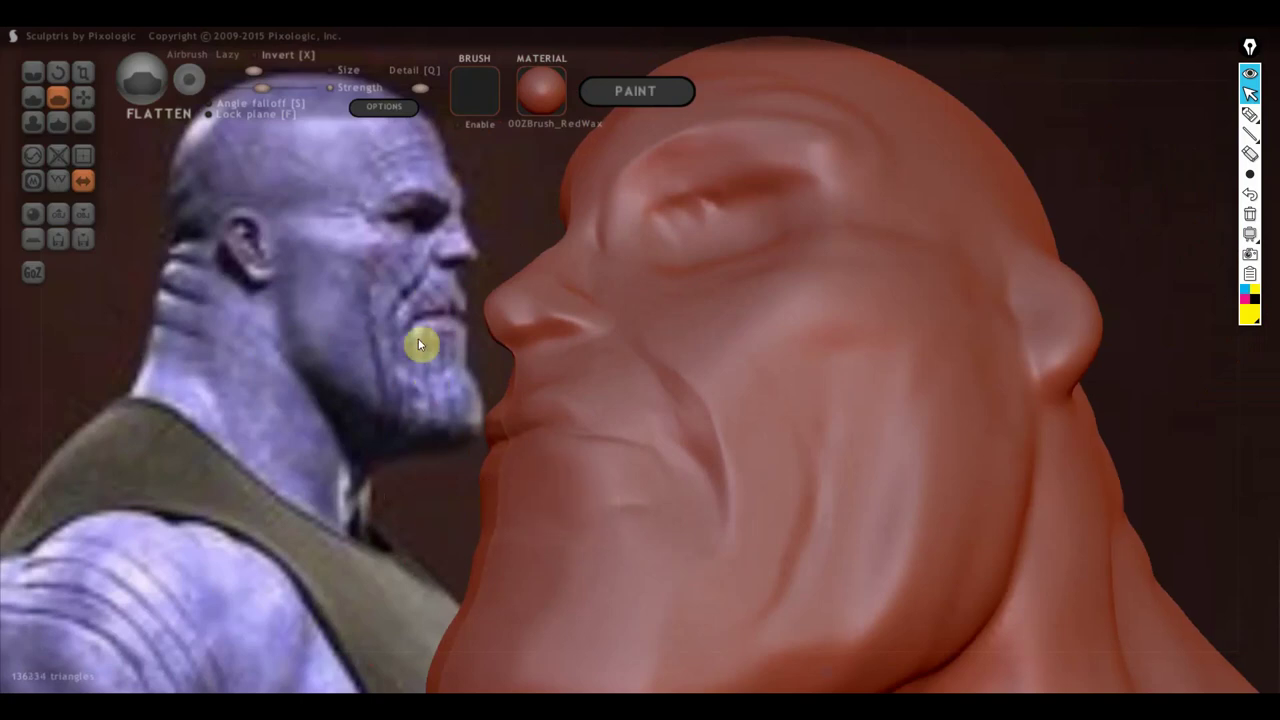
pyautogui.moveTo(254, 70); pyautogui.dragTo(269, 72)
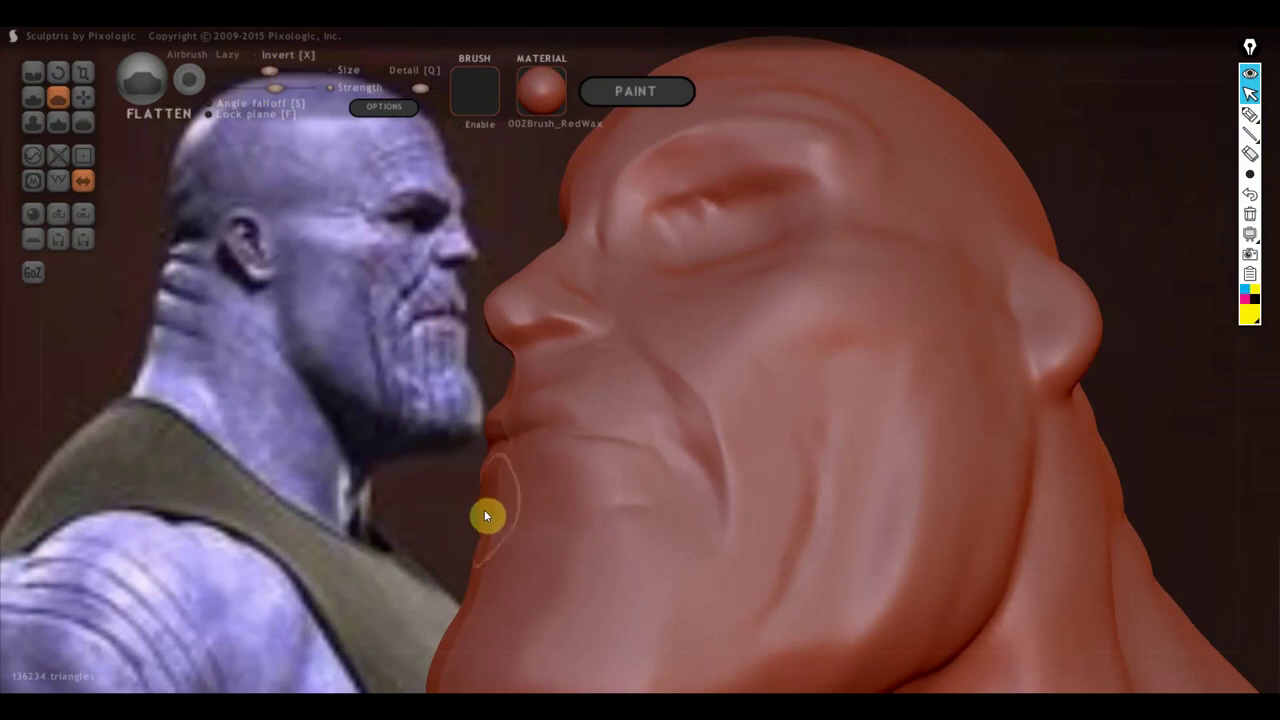
# Step: Make small Flatten strokes along the chin edge and front, rotating between views
pyautogui.moveTo(503, 510); pyautogui.dragTo(481, 530)
pyautogui.moveTo(573, 556)
pyautogui.mouseDown()
pyautogui.moveTo(486, 554)
pyautogui.moveTo(563, 600)
pyautogui.mouseUp()
pyautogui.moveTo(563, 600)
pyautogui.mouseDown(button='right')
pyautogui.moveTo(491, 583)
pyautogui.moveTo(537, 590)
pyautogui.mouseUp(button='right')
pyautogui.moveTo(537, 590); pyautogui.dragTo(591, 591)
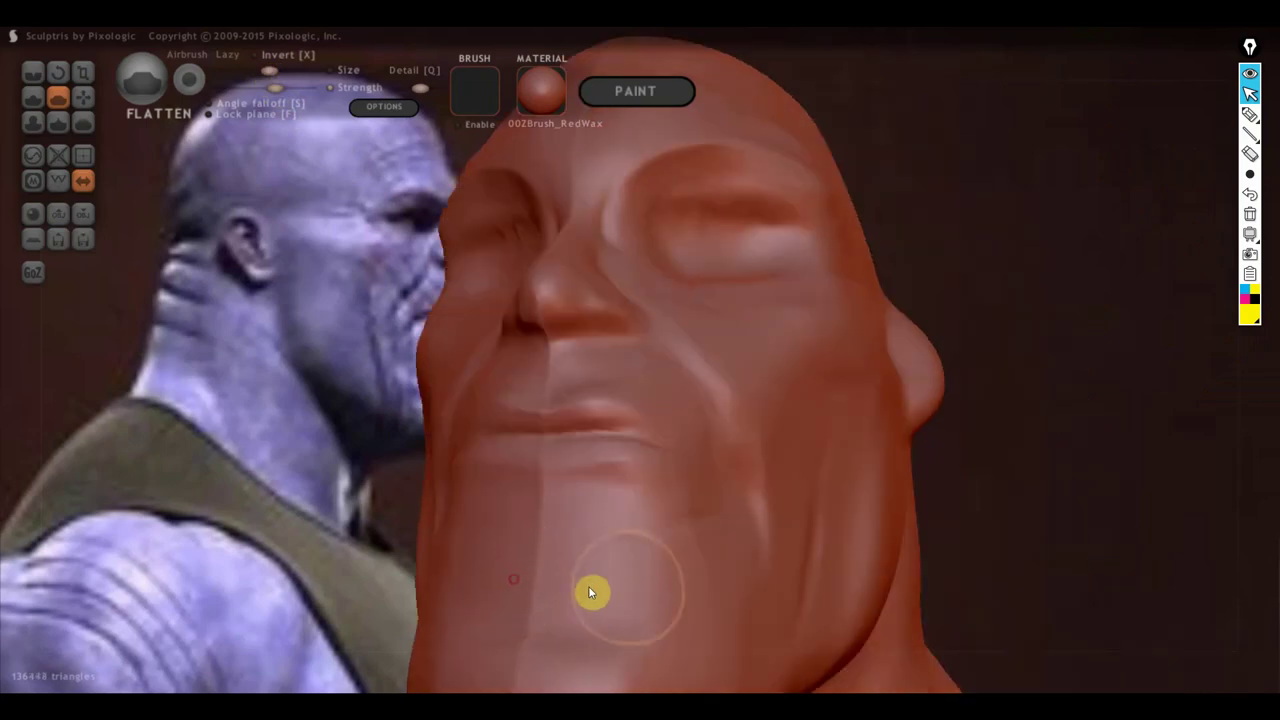
pyautogui.moveTo(591, 663); pyautogui.dragTo(628, 634, button='right')
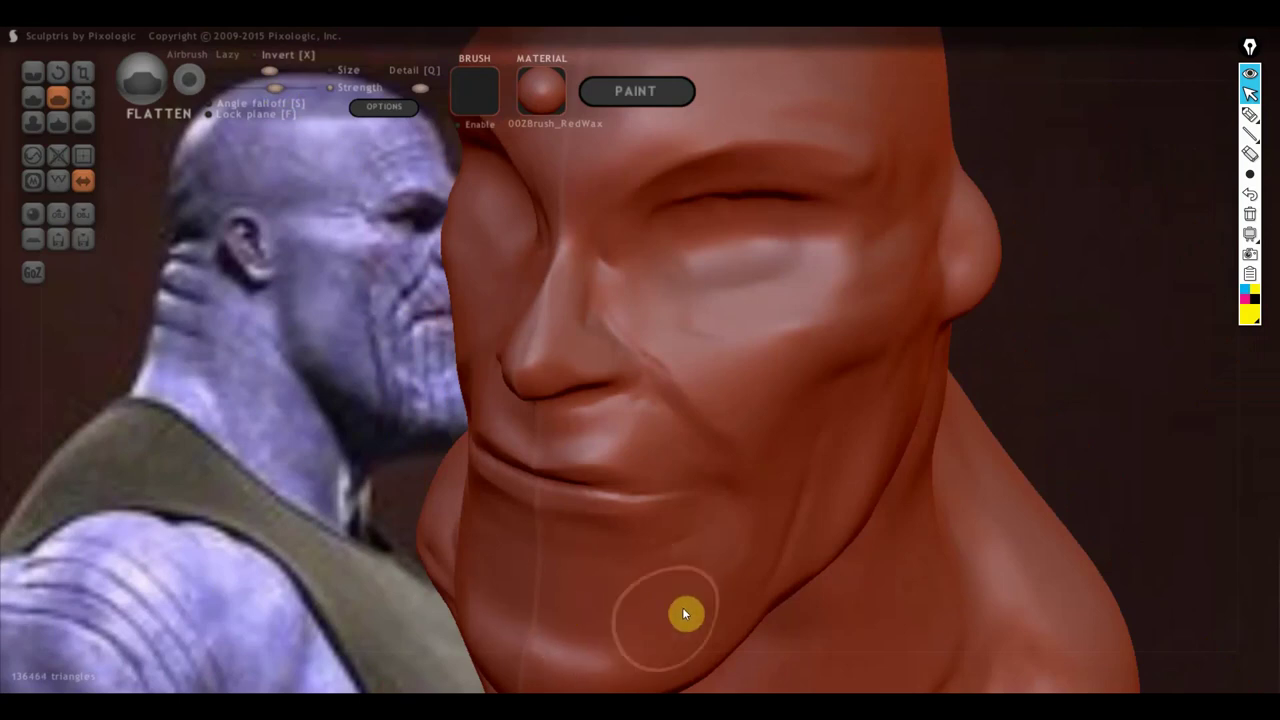
pyautogui.moveTo(546, 603); pyautogui.dragTo(663, 534, button='right')
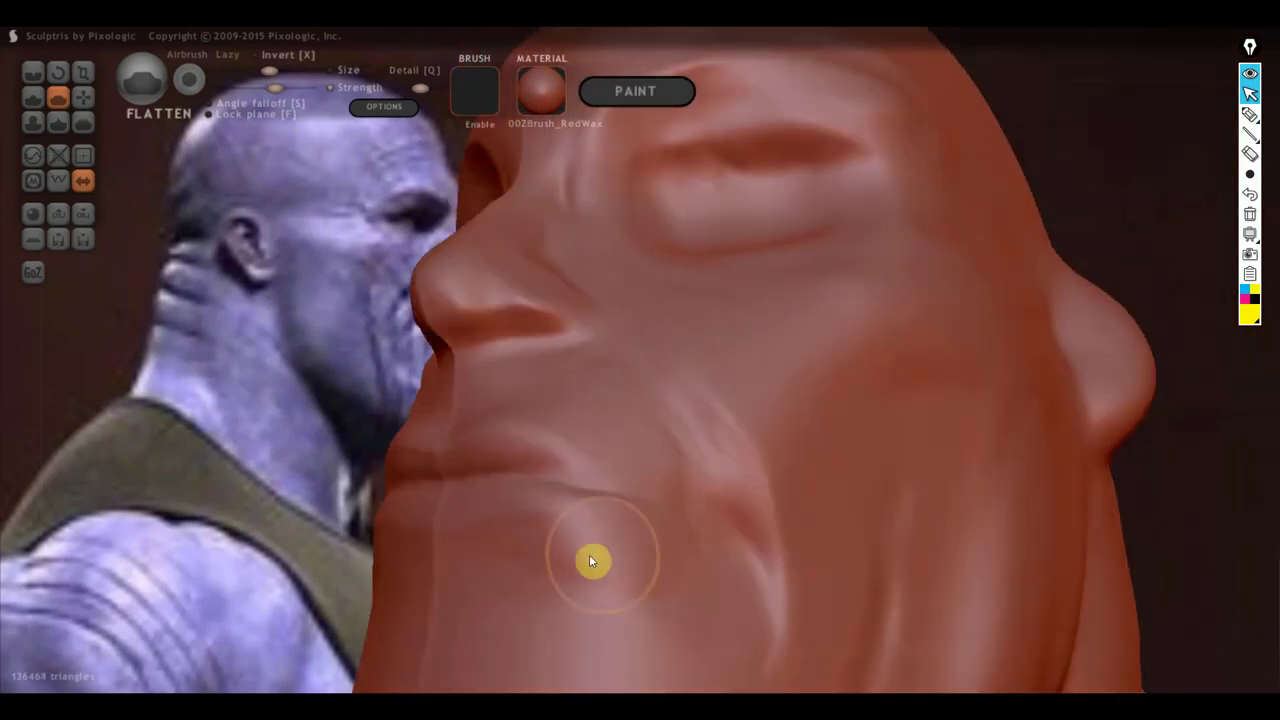
pyautogui.moveTo(591, 560); pyautogui.dragTo(540, 589)
pyautogui.moveTo(540, 589)
pyautogui.mouseDown(button='right')
pyautogui.moveTo(925, 613)
pyautogui.moveTo(841, 584)
pyautogui.moveTo(750, 603)
pyautogui.moveTo(752, 557)
pyautogui.moveTo(812, 566)
pyautogui.moveTo(778, 549)
pyautogui.moveTo(797, 546)
pyautogui.mouseUp(button='right')
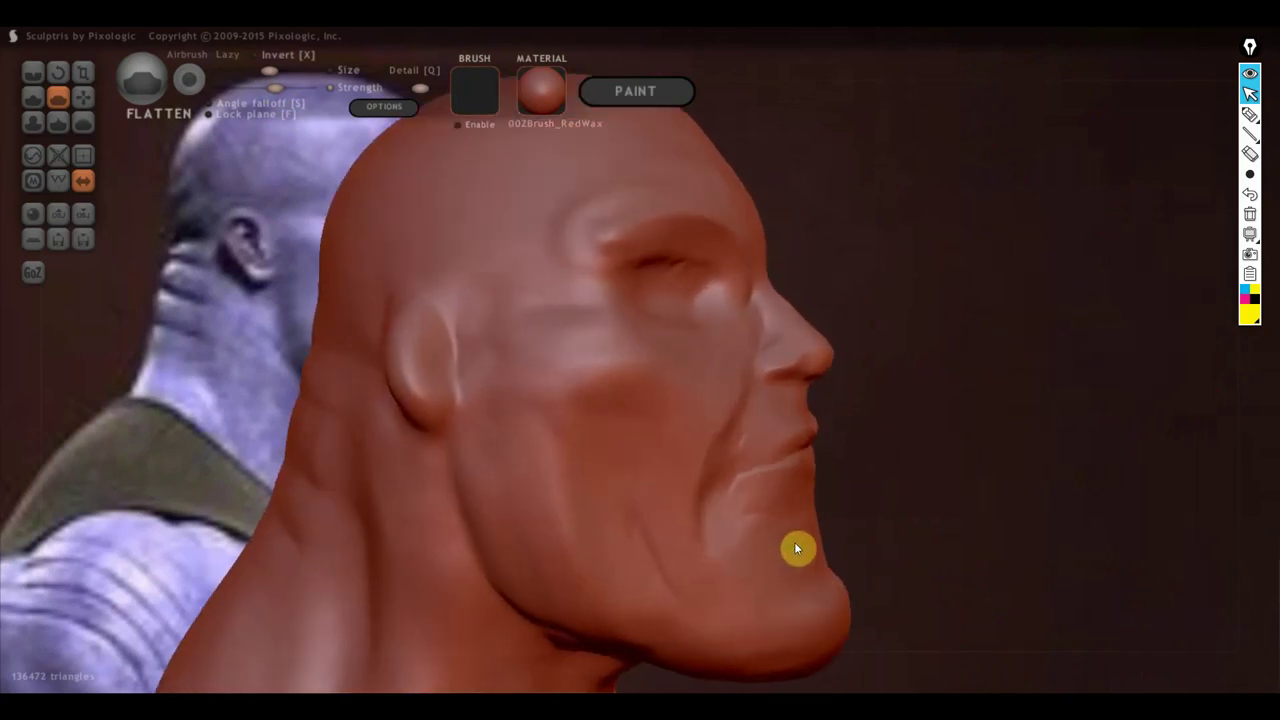
# Step: Select the Grab brush and orbit the head through front, three-quarter and right profile views
pyautogui.click(90, 100)
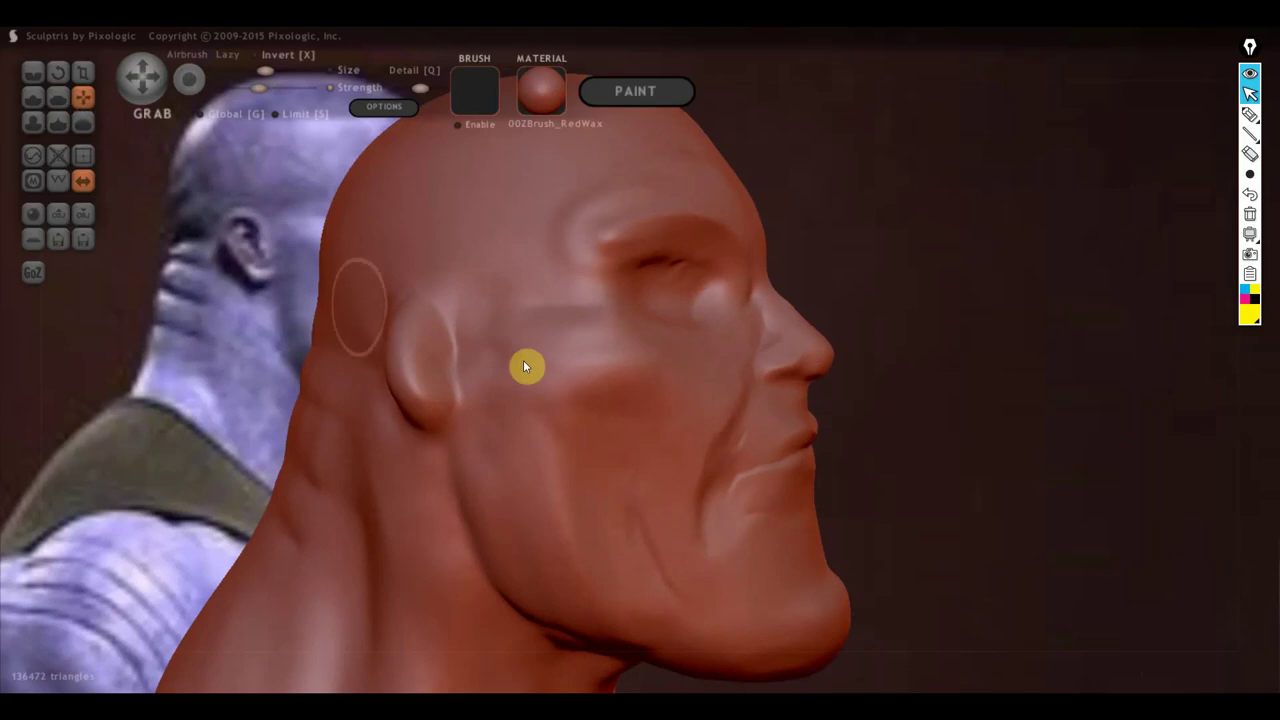
pyautogui.scroll(3, 808, 490)
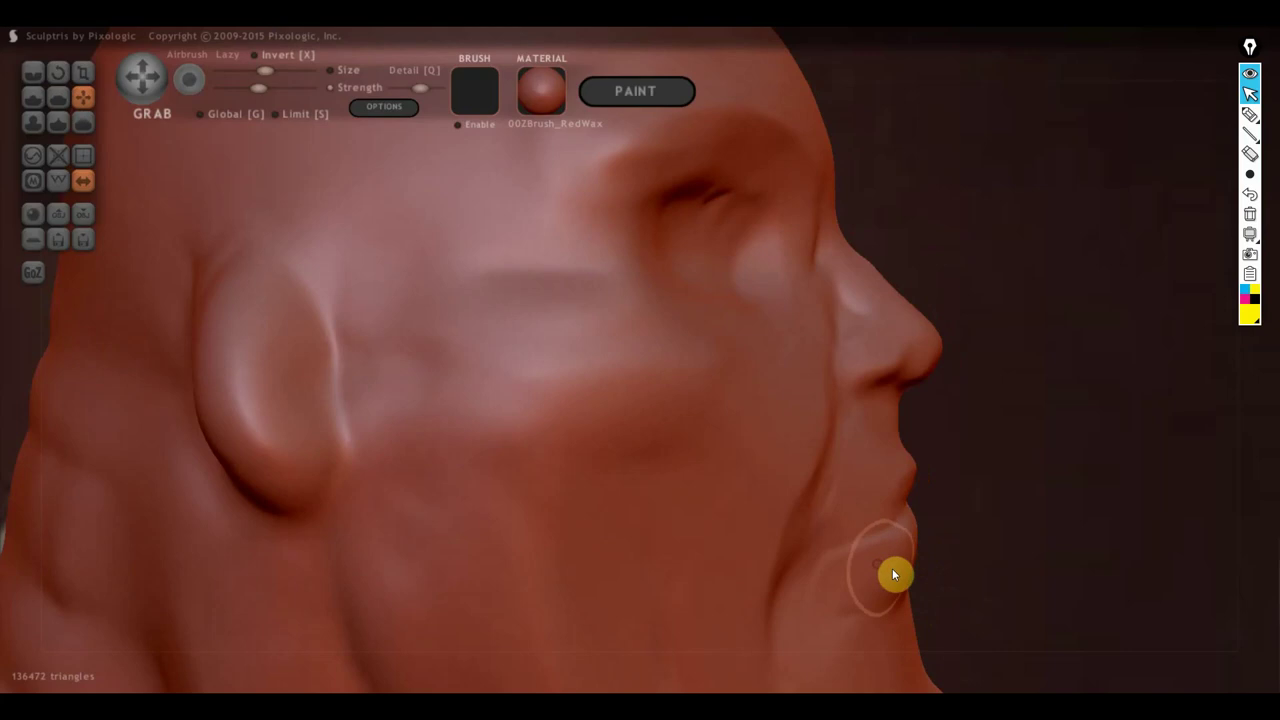
pyautogui.moveTo(889, 577); pyautogui.dragTo(584, 580, button='right')
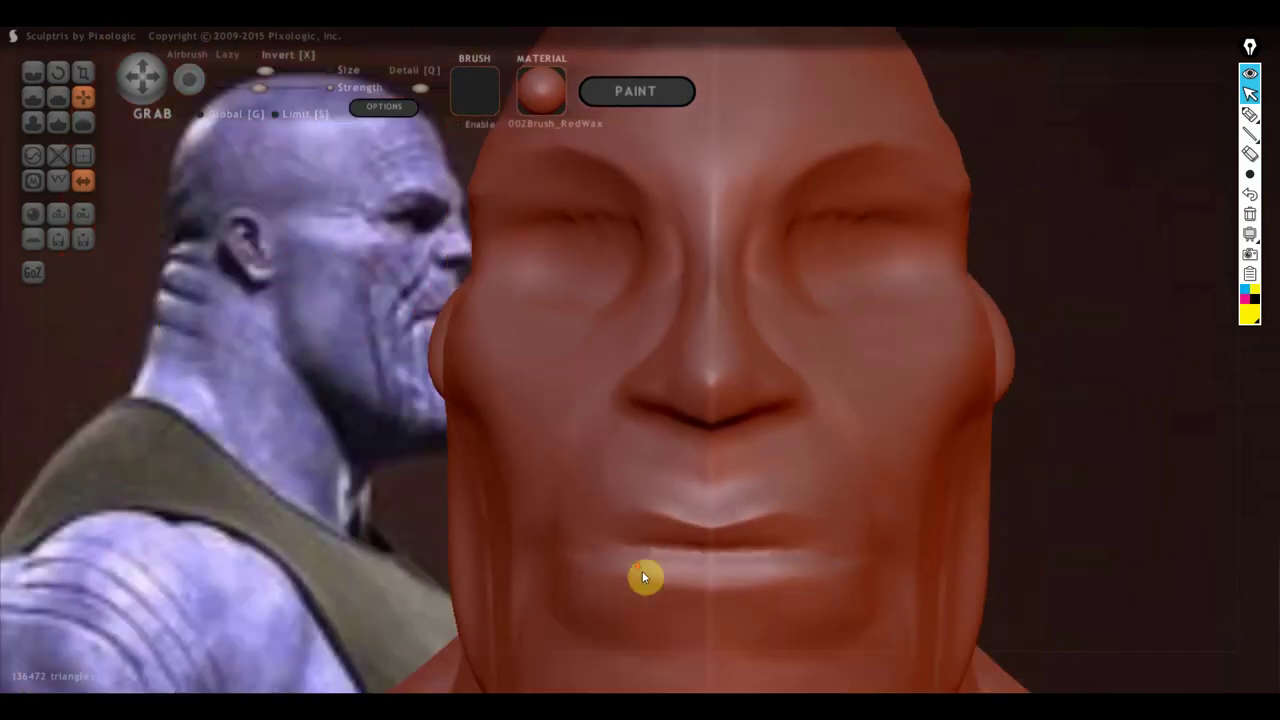
pyautogui.scroll(-2, 582, 575)
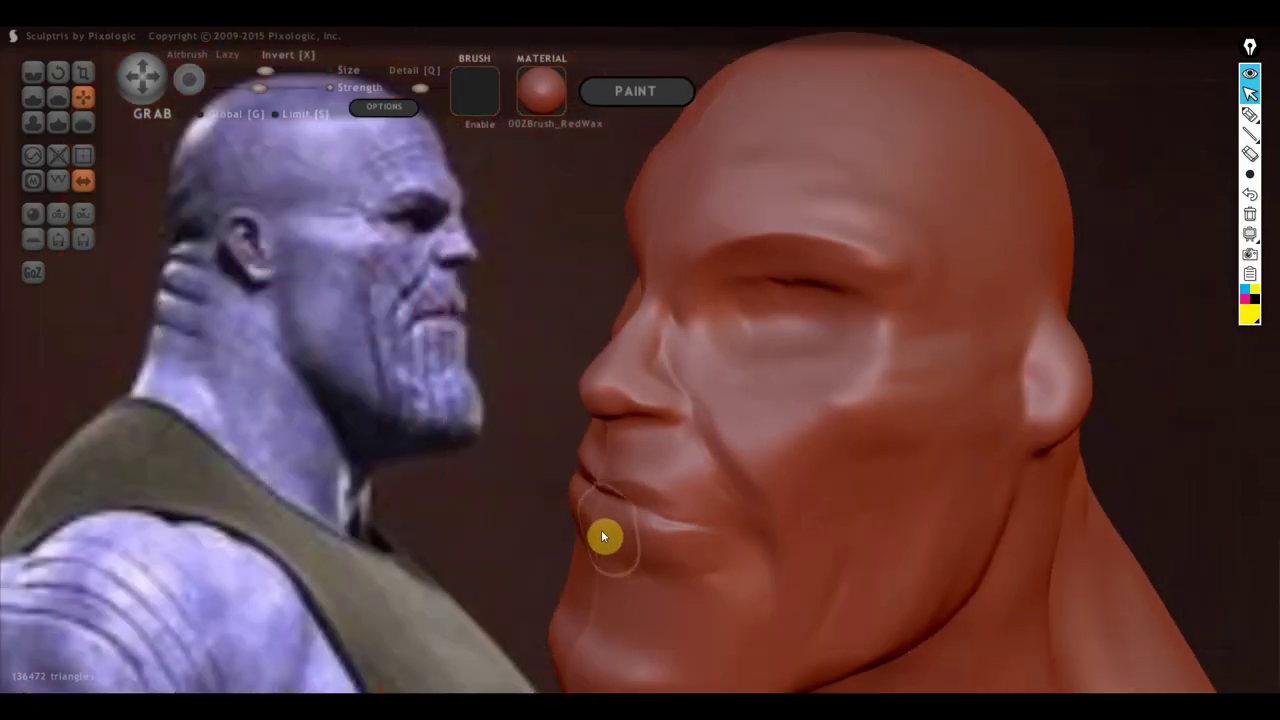
pyautogui.moveTo(651, 551); pyautogui.dragTo(809, 529, button='right')
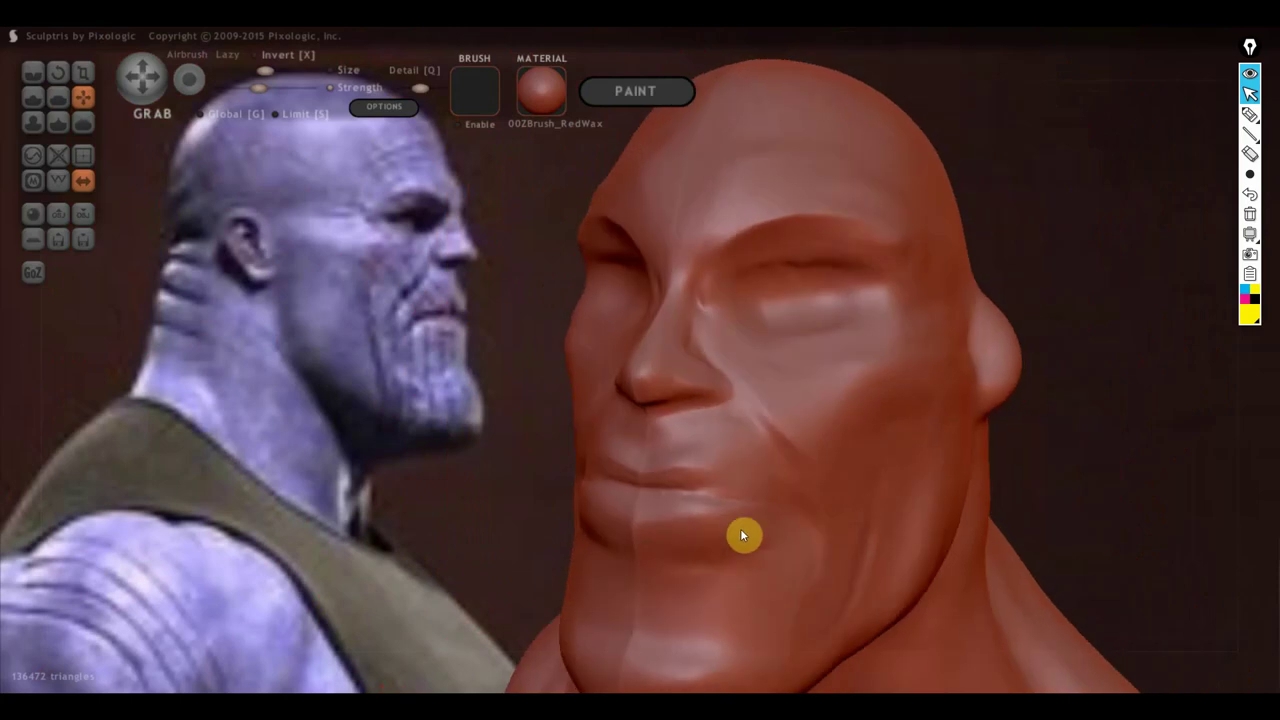
pyautogui.moveTo(623, 523); pyautogui.dragTo(706, 523, button='right')
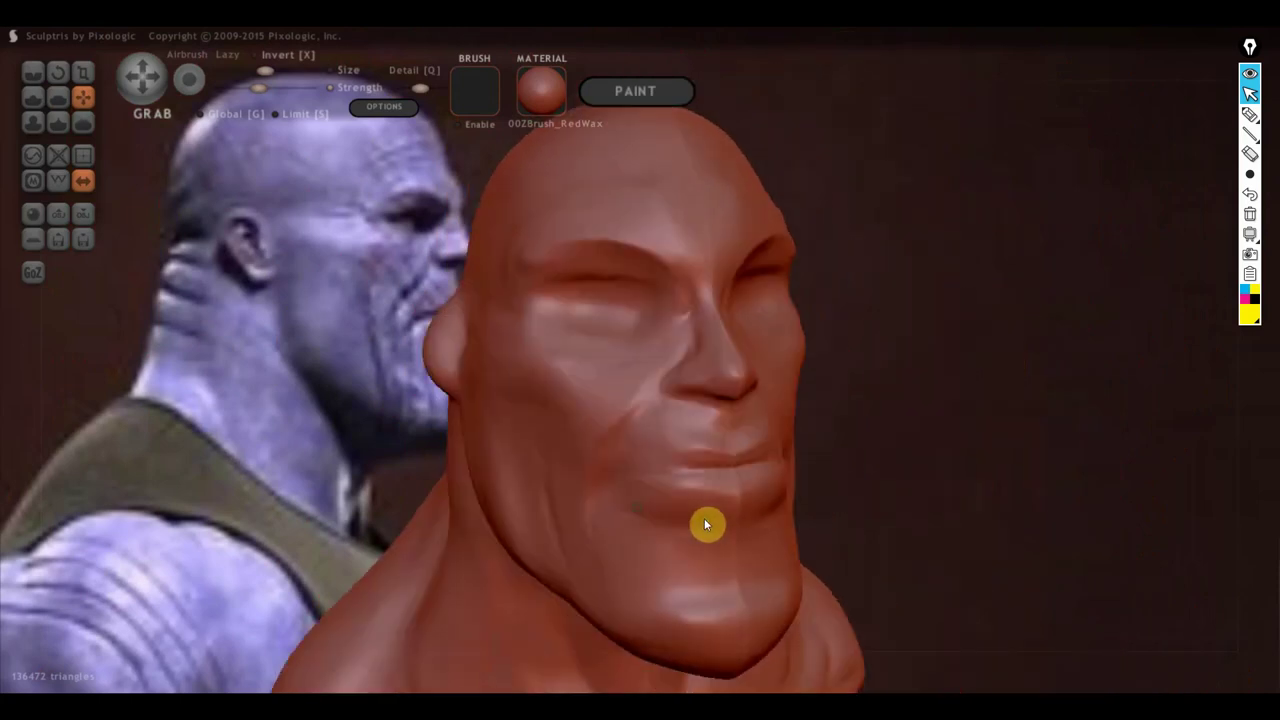
pyautogui.moveTo(640, 615); pyautogui.dragTo(797, 537, button='right')
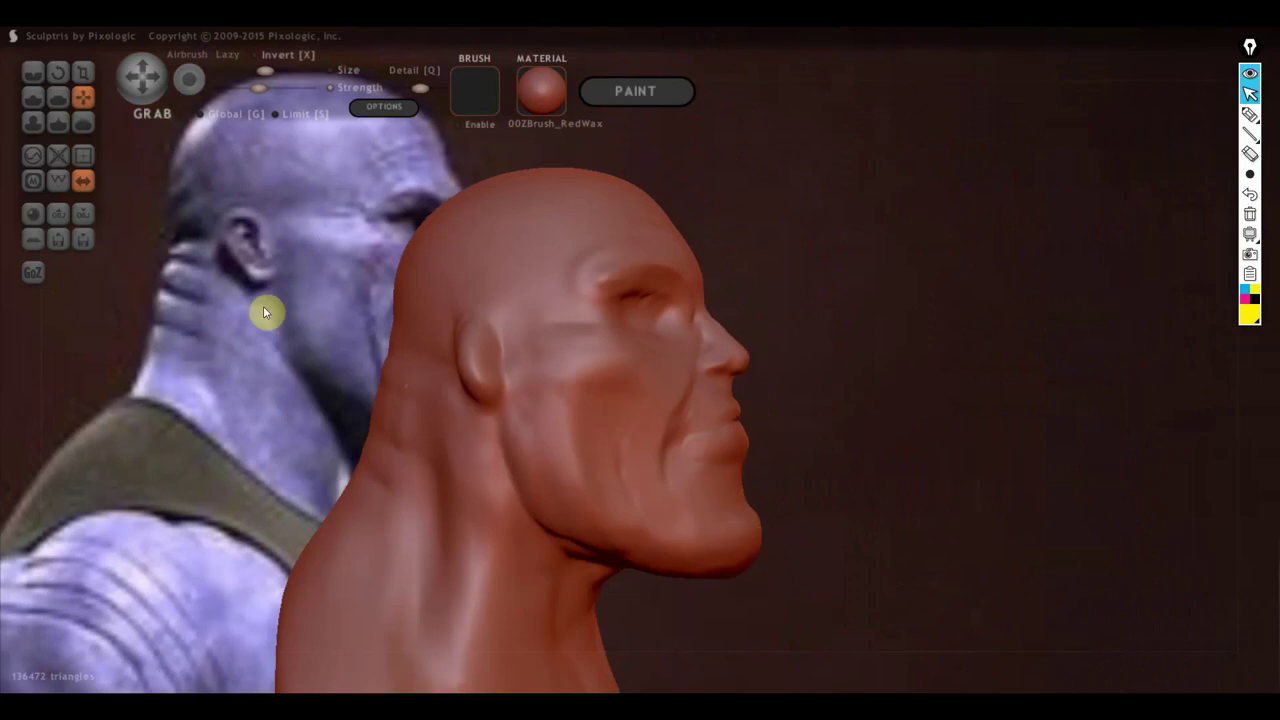
# Step: Switch to the Draw brush and zoom in on a three-quarter view
pyautogui.click(33, 97)
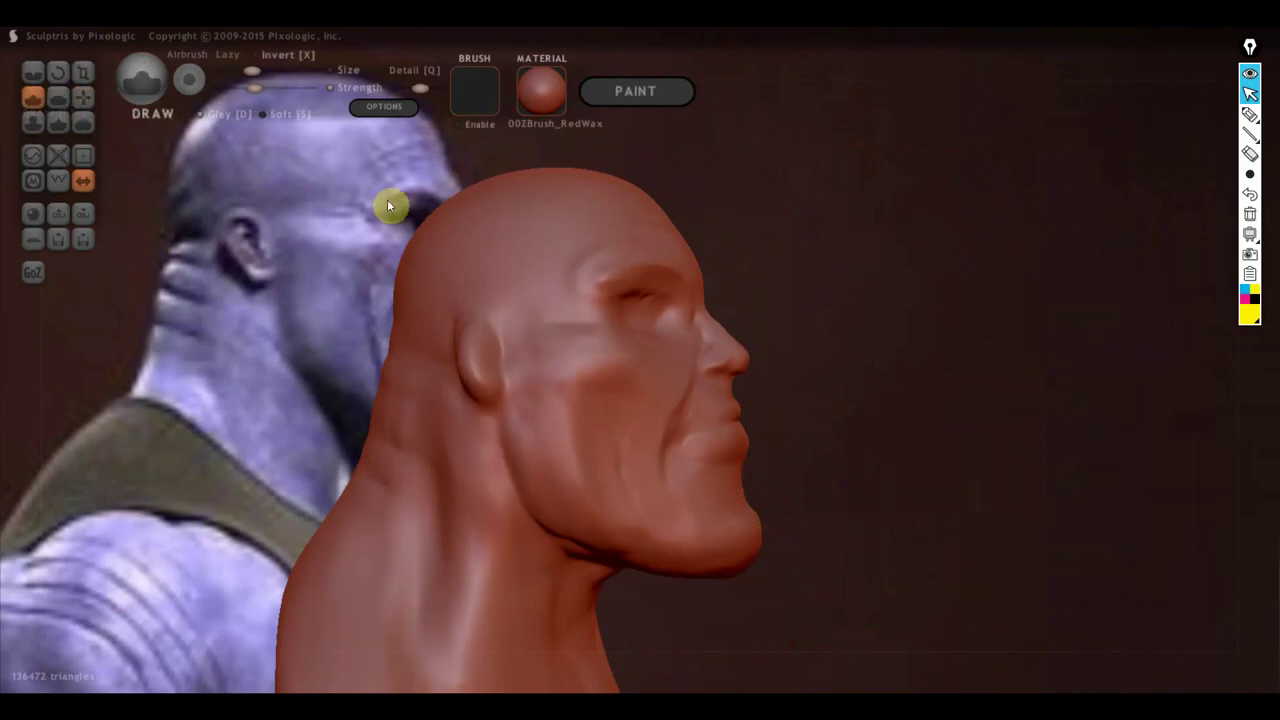
pyautogui.moveTo(713, 418)
pyautogui.mouseDown(button='right')
pyautogui.moveTo(670, 515)
pyautogui.moveTo(809, 511)
pyautogui.mouseUp(button='right')
pyautogui.scroll(3, 818, 335)
pyautogui.scroll(2, 818, 335)
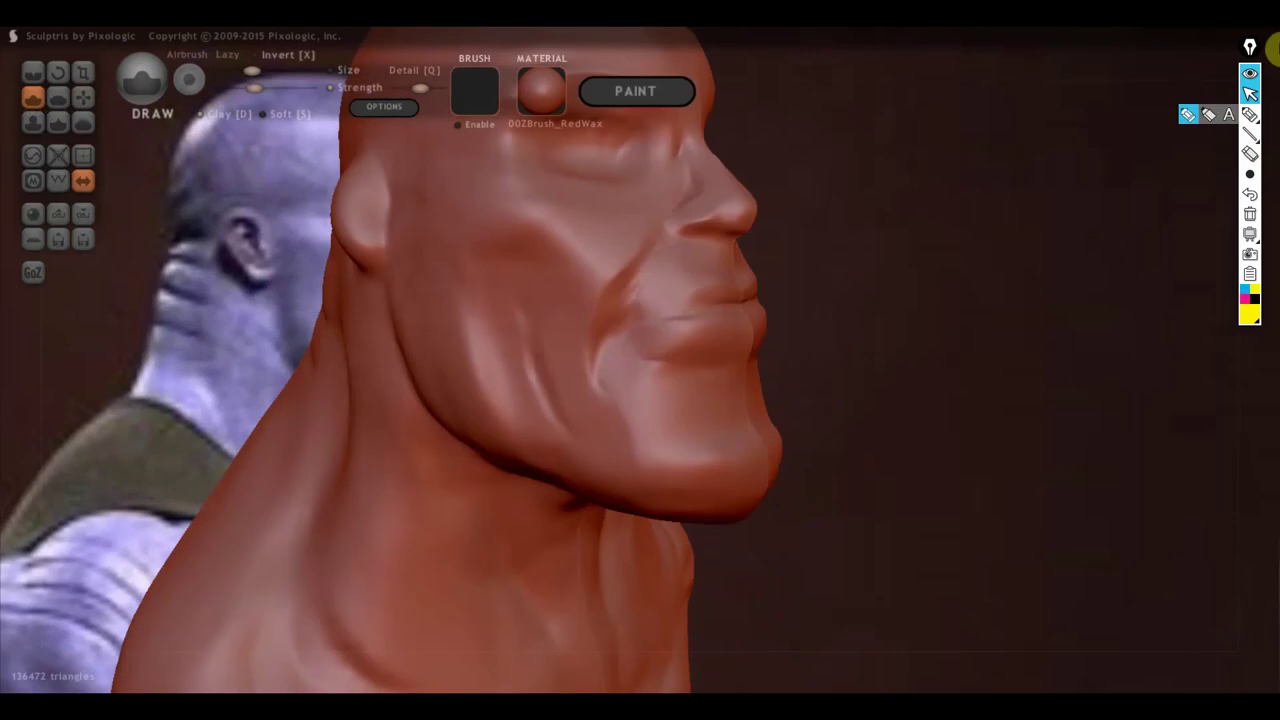
# Step: Highlight the lip line and a line down to the chin in yellow, then erase both
pyautogui.click(1250, 114)
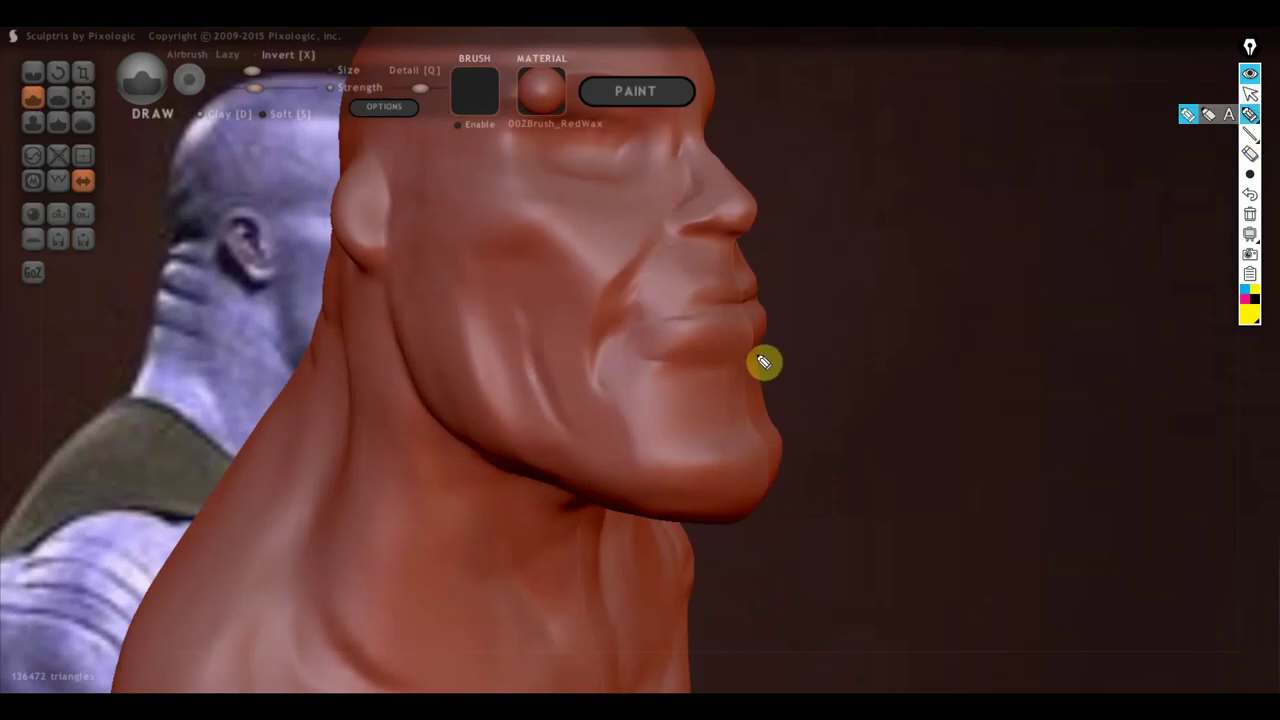
pyautogui.moveTo(767, 355); pyautogui.dragTo(642, 362)
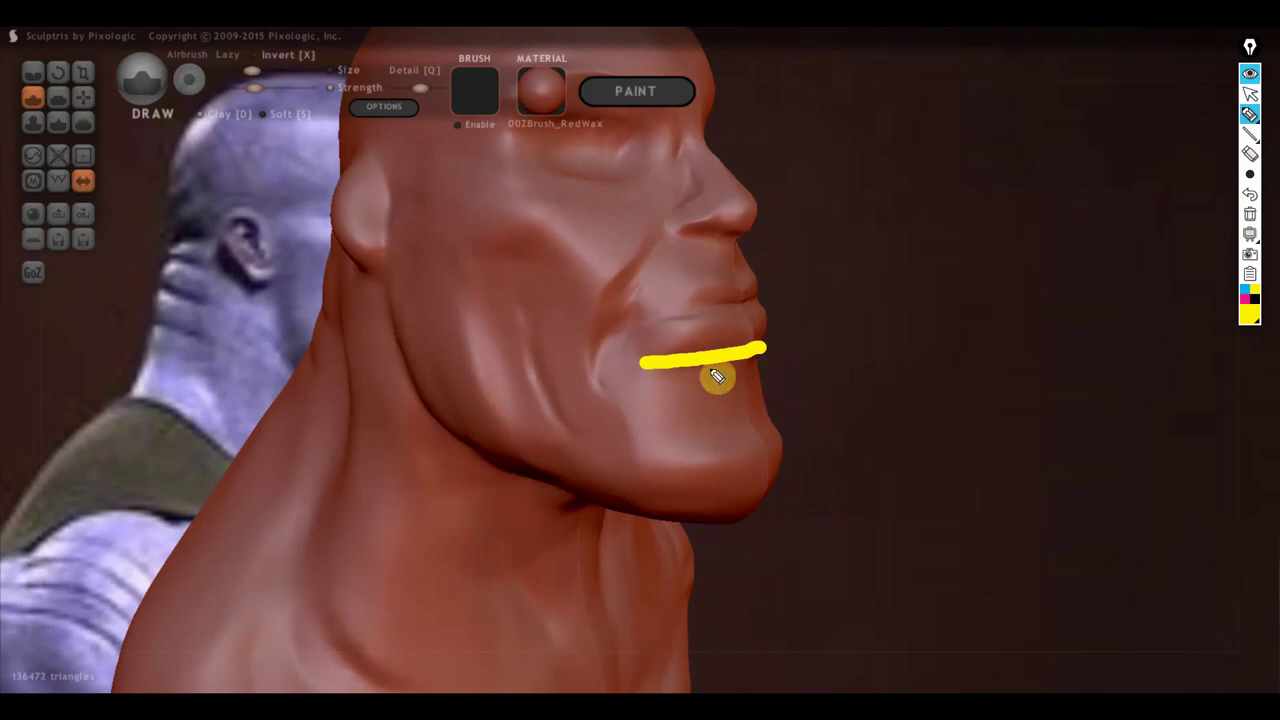
pyautogui.moveTo(708, 366); pyautogui.dragTo(783, 472)
pyautogui.click(1250, 154)
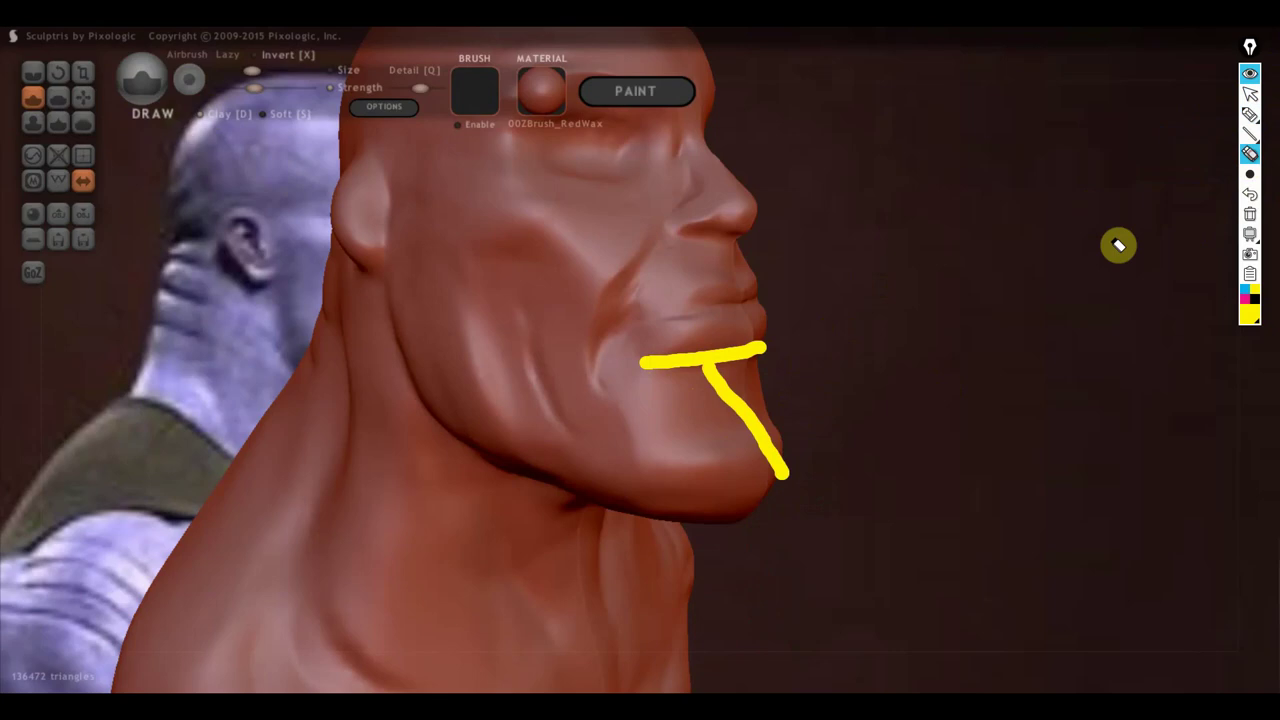
pyautogui.click(757, 451)
pyautogui.click(735, 363)
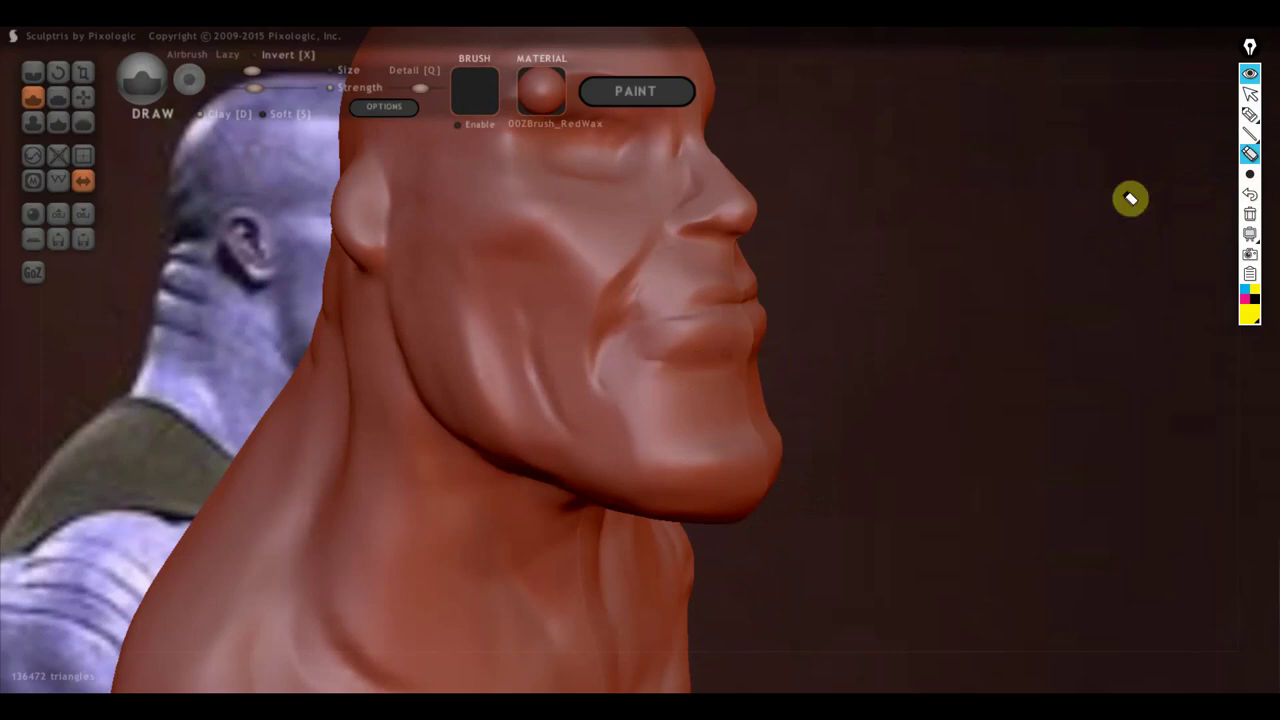
pyautogui.click(1250, 93)
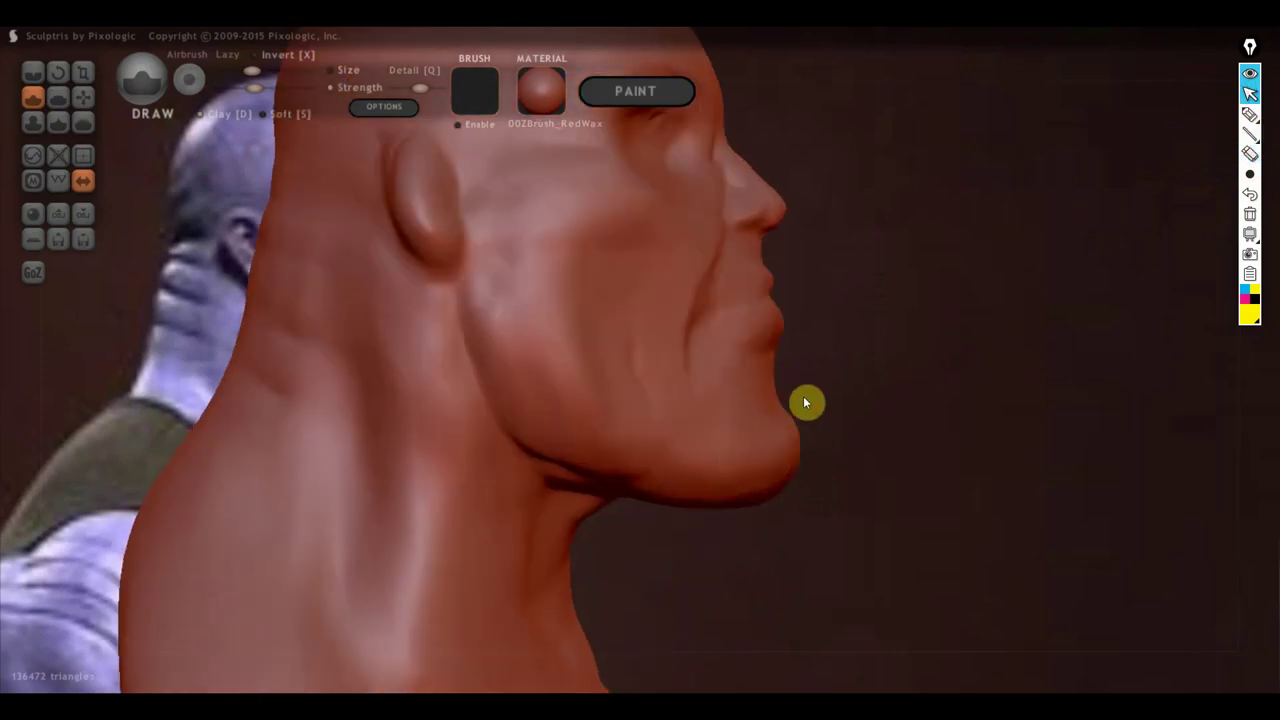
# Step: Trace the chin's outline in yellow, then erase it and leave annotation mode
pyautogui.click(1251, 117)
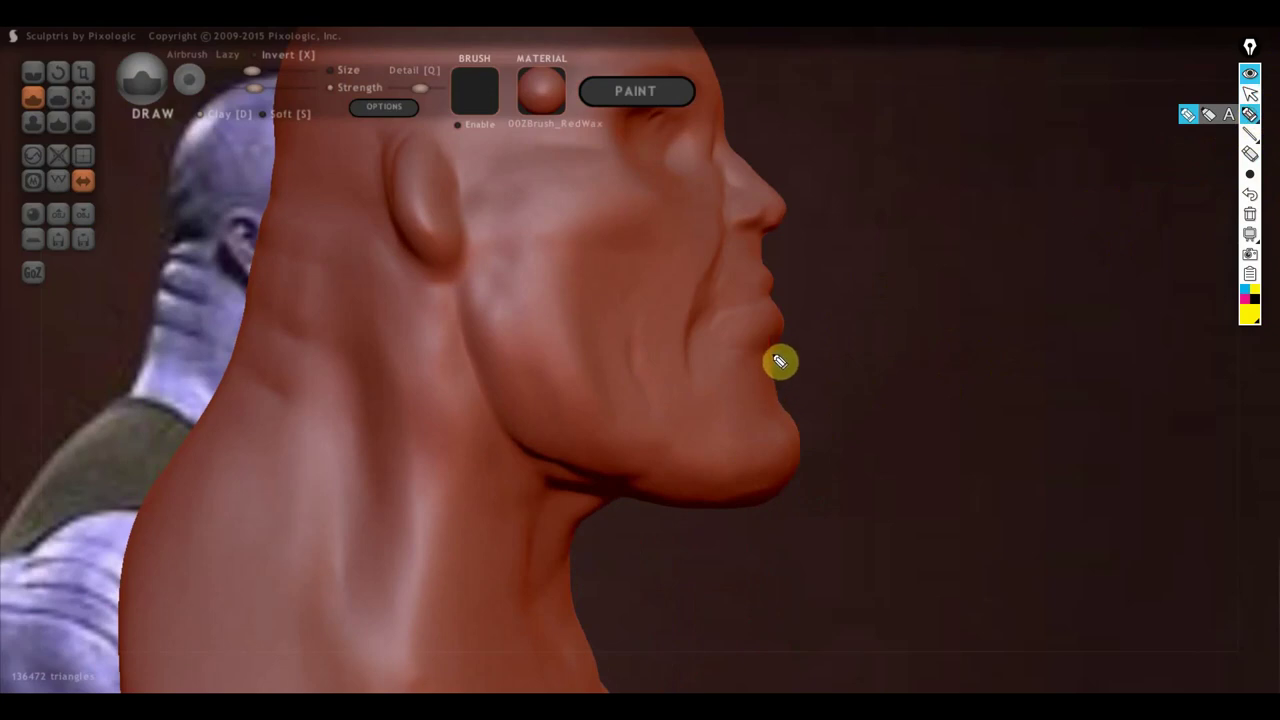
pyautogui.moveTo(772, 350)
pyautogui.mouseDown()
pyautogui.moveTo(808, 434)
pyautogui.moveTo(760, 494)
pyautogui.moveTo(730, 488)
pyautogui.mouseUp()
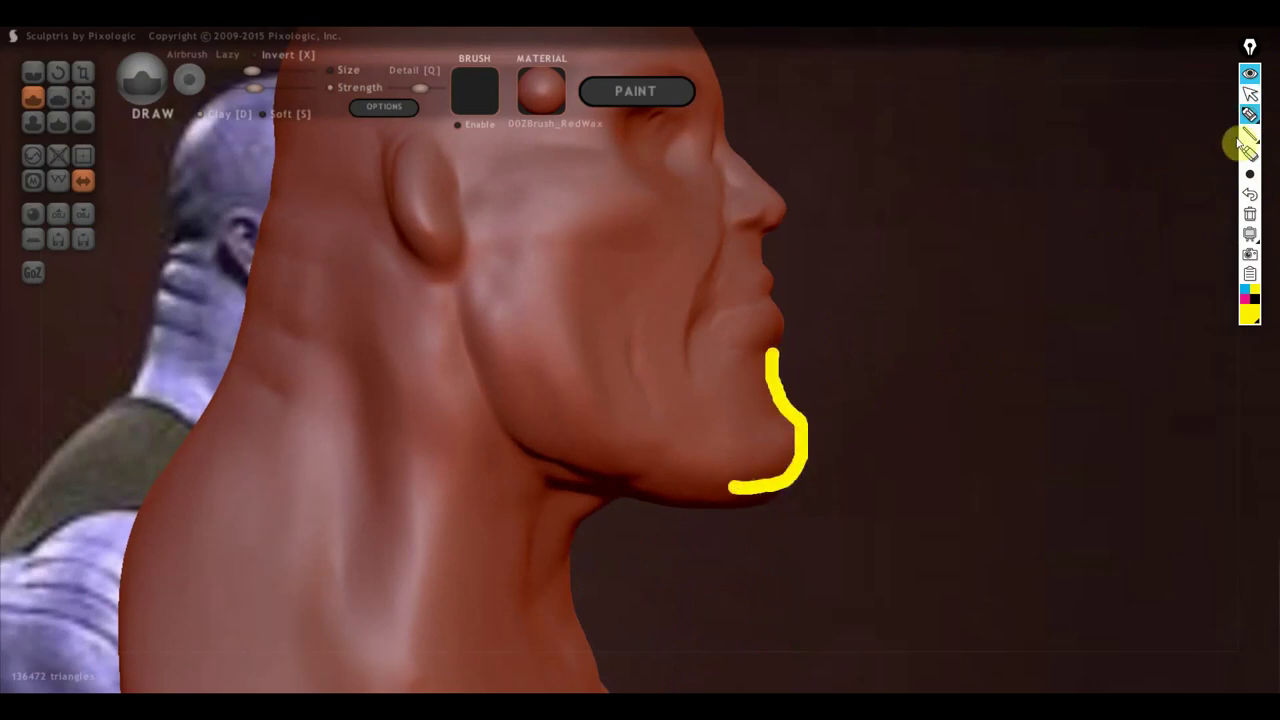
pyautogui.click(1252, 158)
pyautogui.click(806, 445)
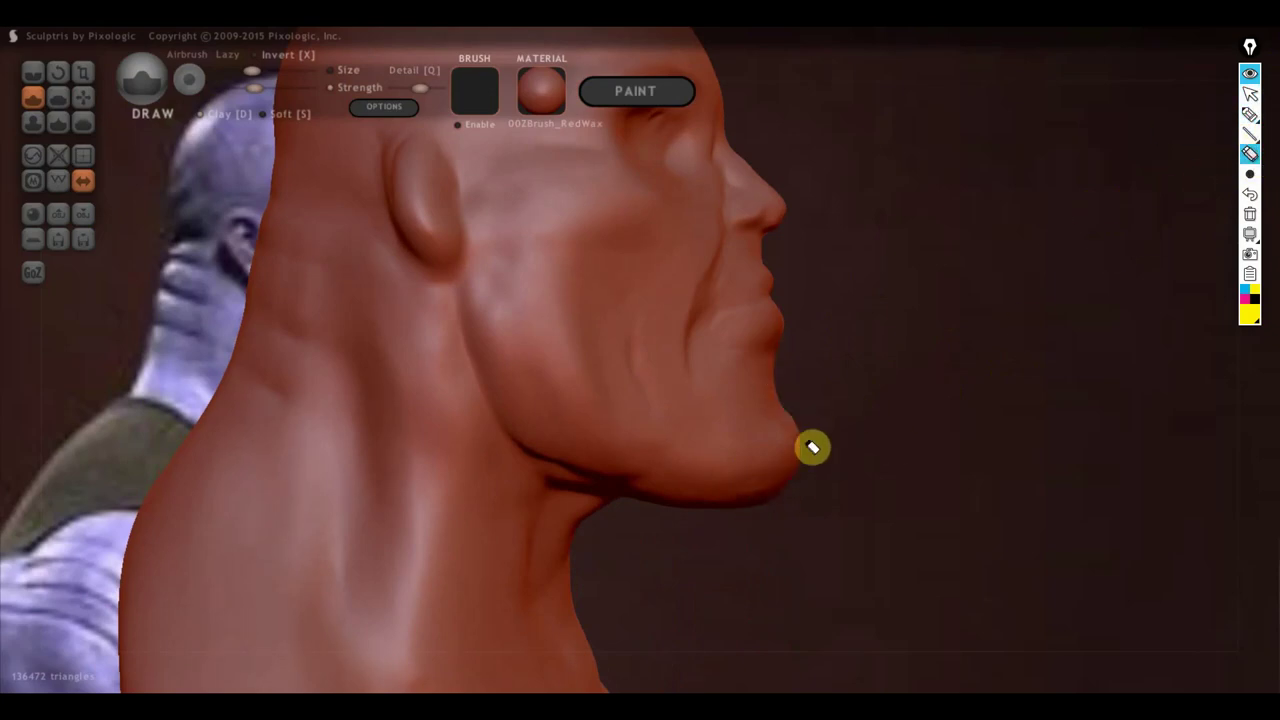
pyautogui.click(1250, 93)
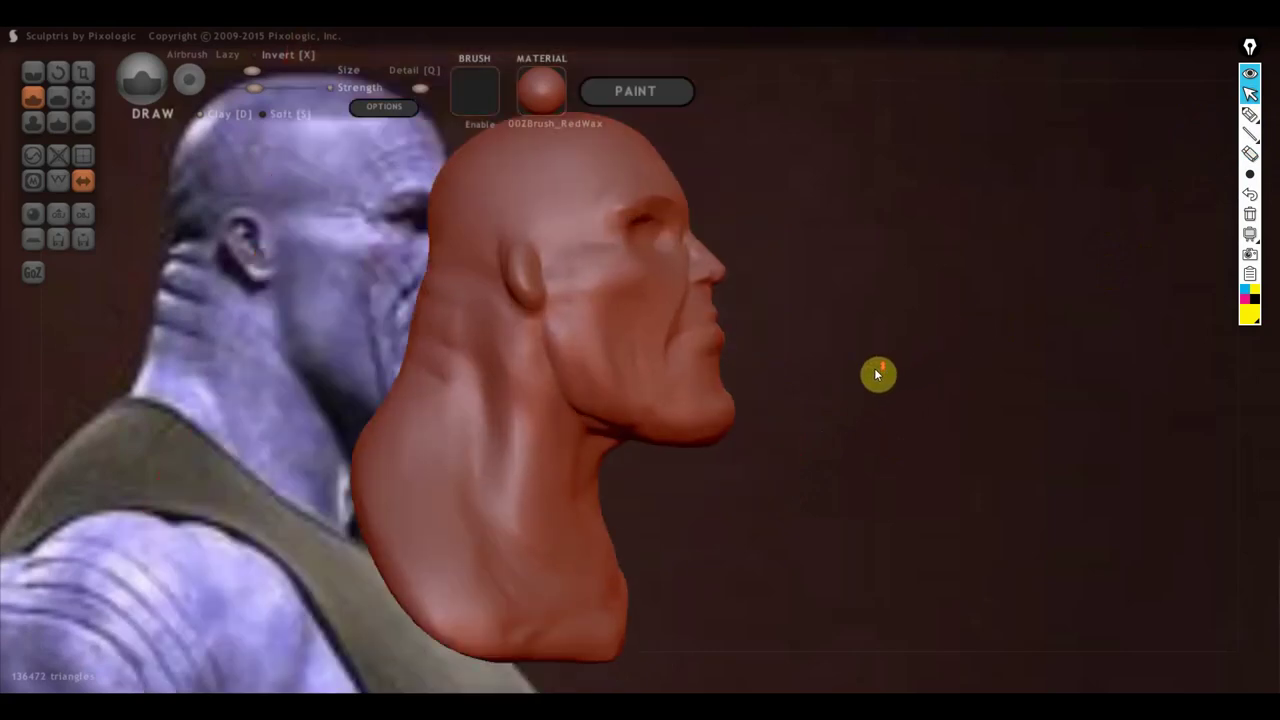
# Step: Select the Flatten brush with the head panned right and turned to face front
pyautogui.keyDown('alt'); pyautogui.moveTo(811, 412); pyautogui.dragTo(997, 411); pyautogui.keyUp('alt')
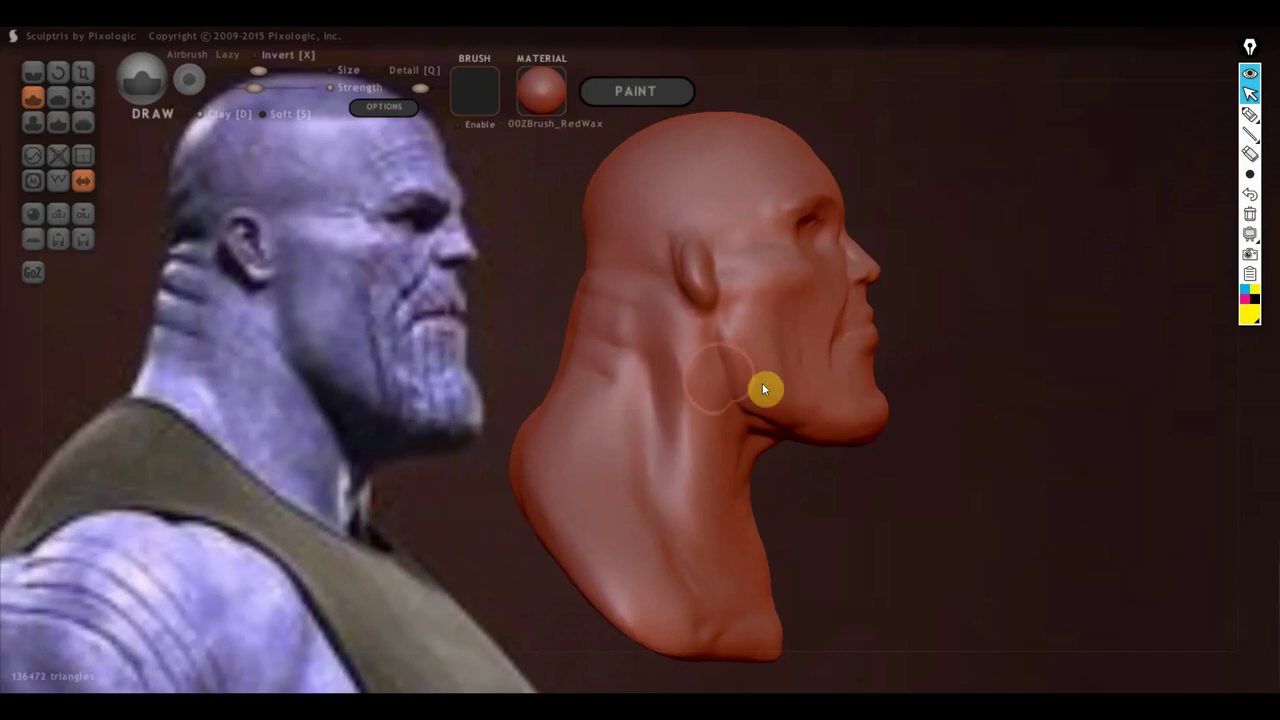
pyautogui.click(62, 99)
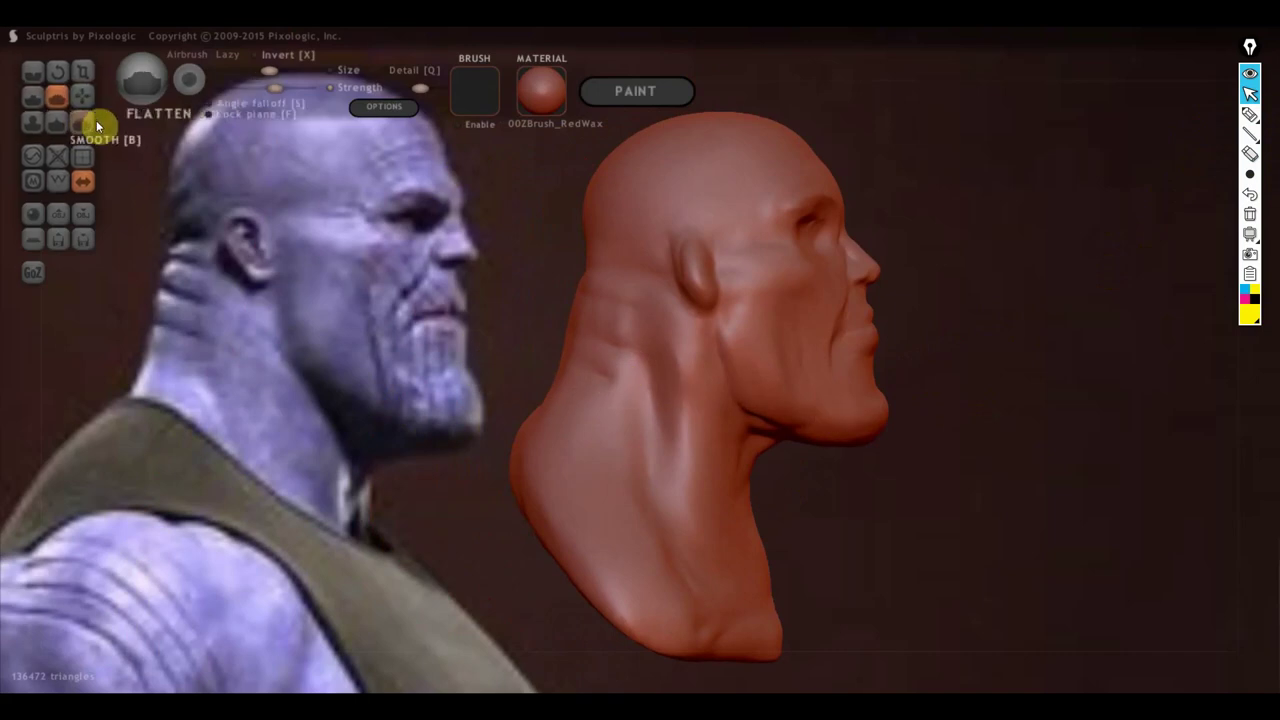
pyautogui.moveTo(954, 408); pyautogui.dragTo(780, 431)
# Step: Flatten a band across the front of the chin and even out its surface
pyautogui.scroll(3, 775, 470)
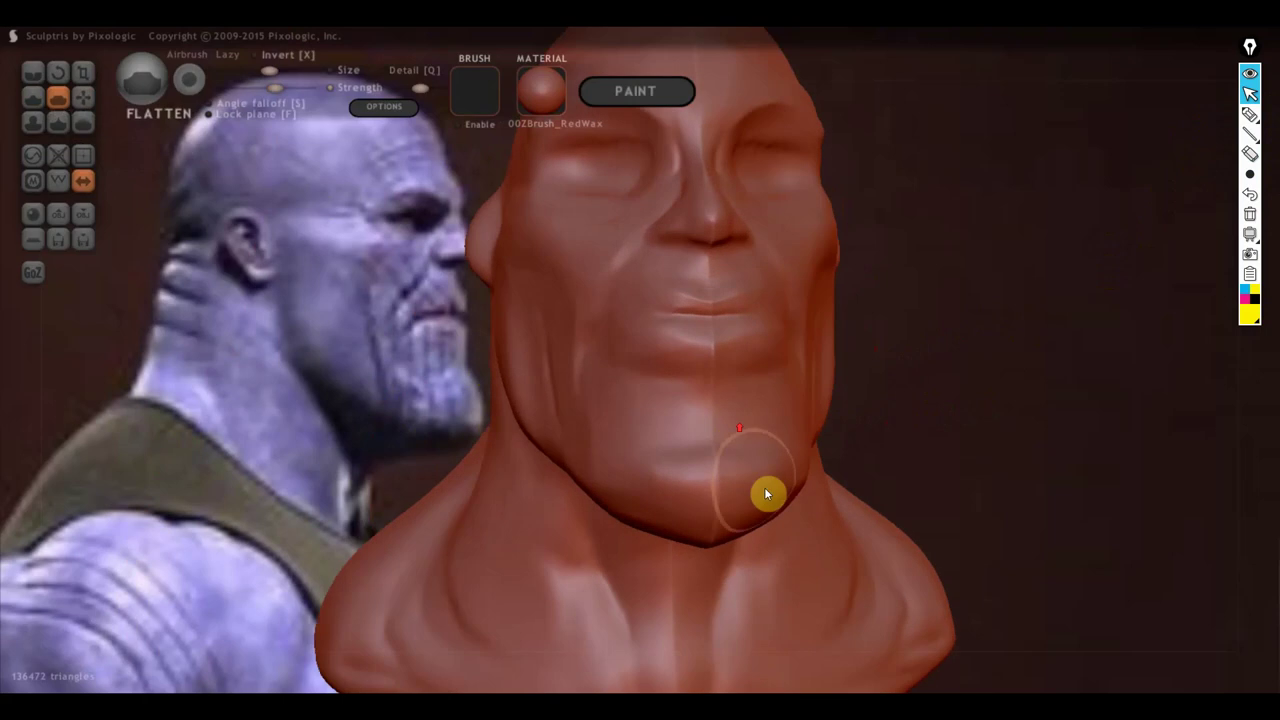
pyautogui.scroll(2, 787, 498)
pyautogui.moveTo(789, 507); pyautogui.dragTo(690, 507)
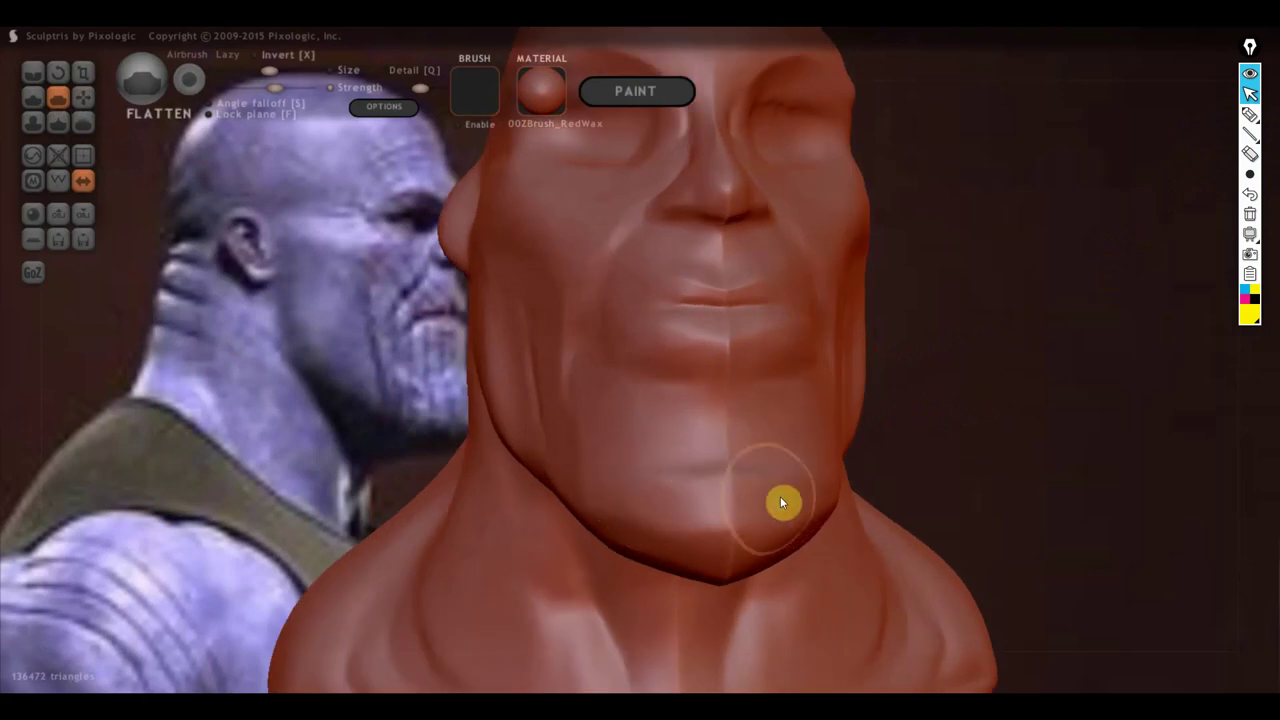
pyautogui.moveTo(782, 502); pyautogui.dragTo(622, 515)
pyautogui.moveTo(748, 533)
pyautogui.mouseDown()
pyautogui.moveTo(652, 526)
pyautogui.moveTo(754, 506)
pyautogui.moveTo(660, 506)
pyautogui.moveTo(741, 489)
pyautogui.moveTo(694, 480)
pyautogui.moveTo(686, 491)
pyautogui.mouseUp()
# Step: With the Draw brush, build up and shape the chin and lower jaw
pyautogui.scroll(-3, 884, 485)
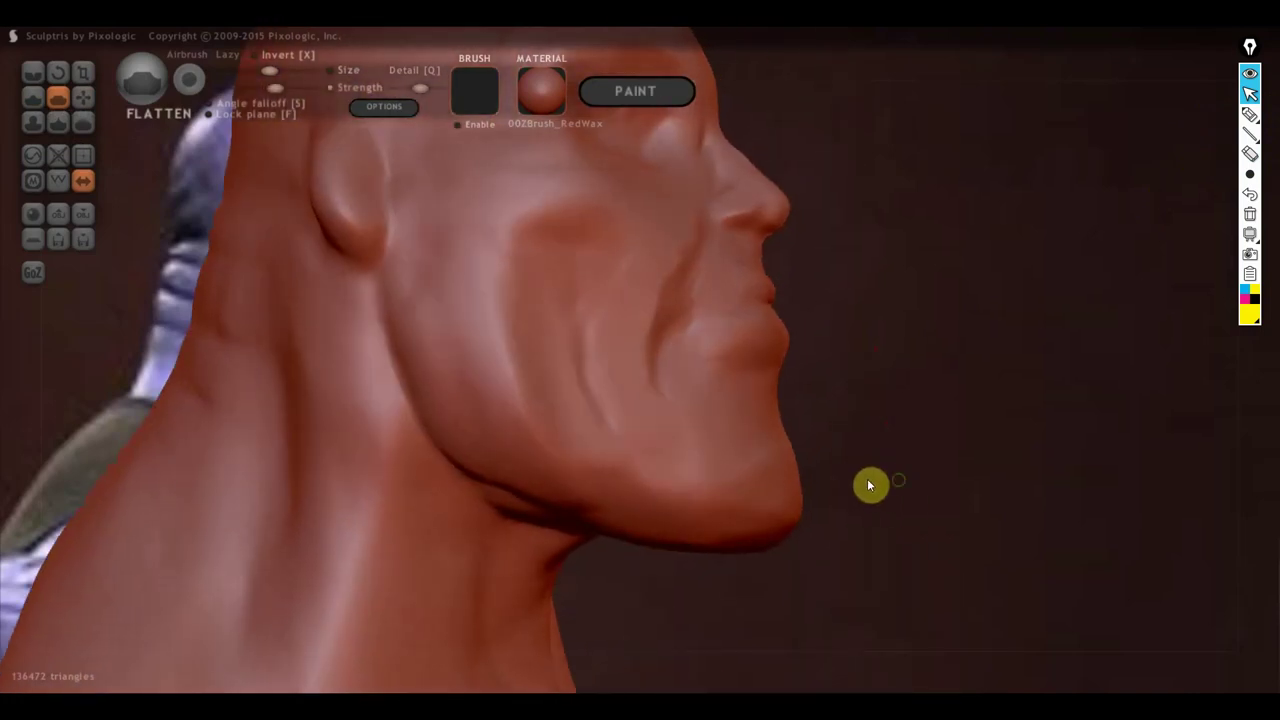
pyautogui.scroll(-3, 860, 481)
pyautogui.scroll(-3, 777, 478)
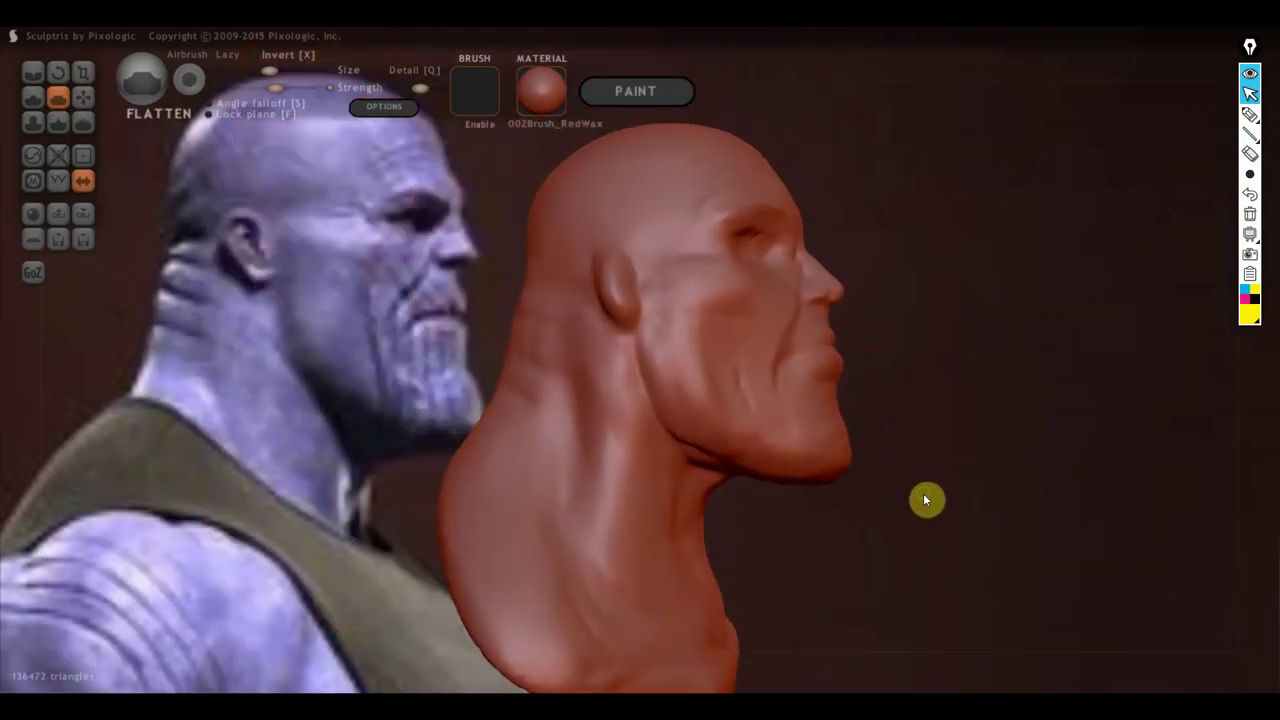
pyautogui.moveTo(880, 506); pyautogui.dragTo(846, 511)
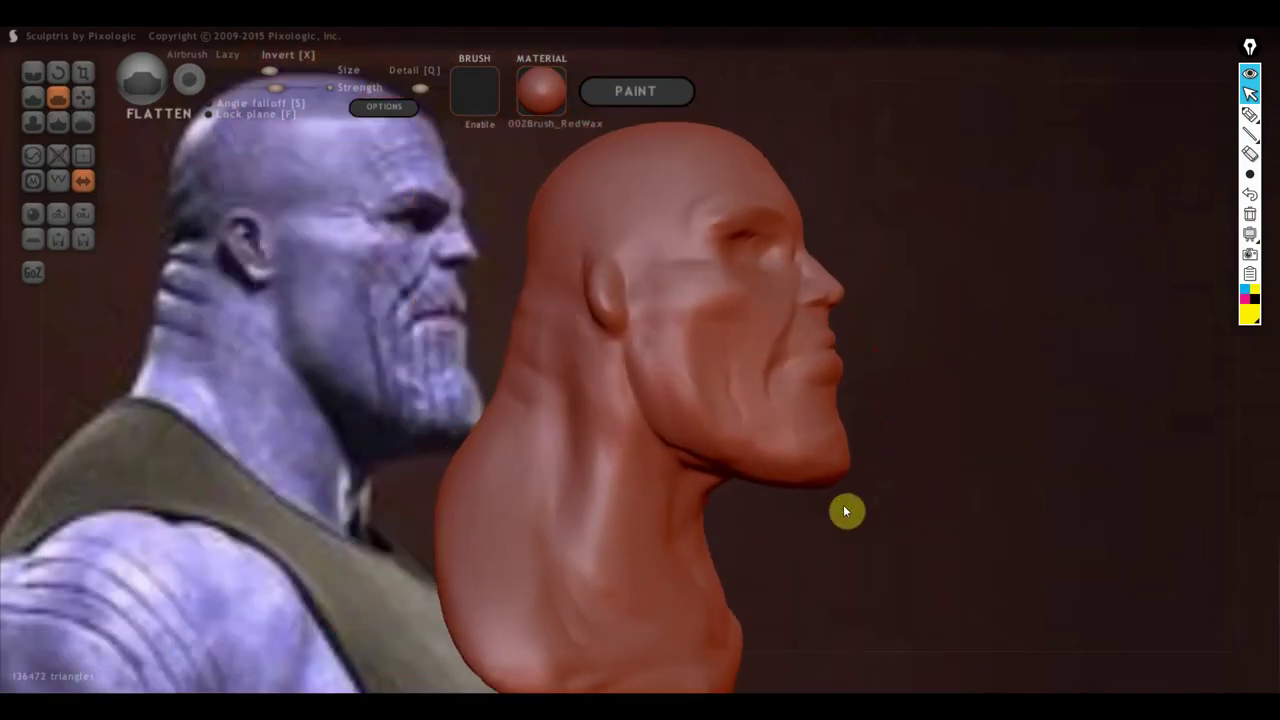
pyautogui.click(33, 97)
pyautogui.scroll(2, 740, 378)
pyautogui.scroll(3, 780, 447)
pyautogui.moveTo(808, 493); pyautogui.dragTo(824, 540, button='right')
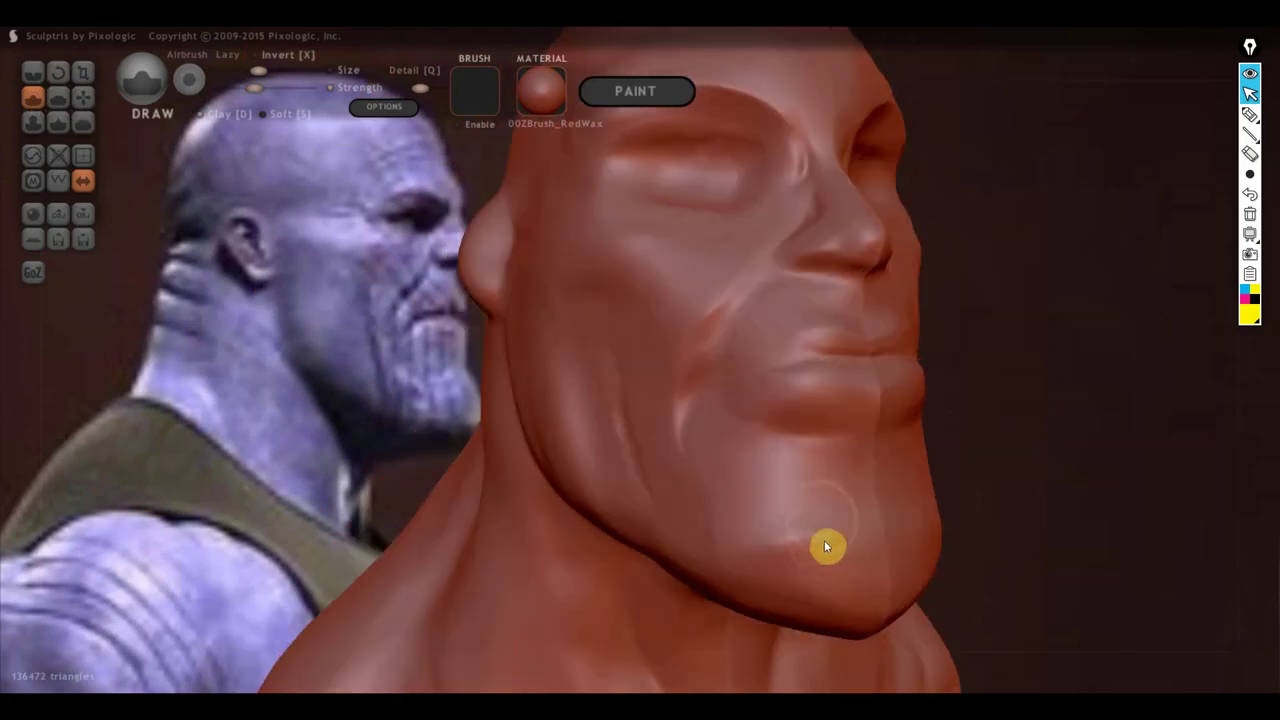
pyautogui.moveTo(822, 528)
pyautogui.mouseDown()
pyautogui.moveTo(871, 596)
pyautogui.moveTo(877, 637)
pyautogui.moveTo(809, 543)
pyautogui.moveTo(754, 514)
pyautogui.mouseUp()
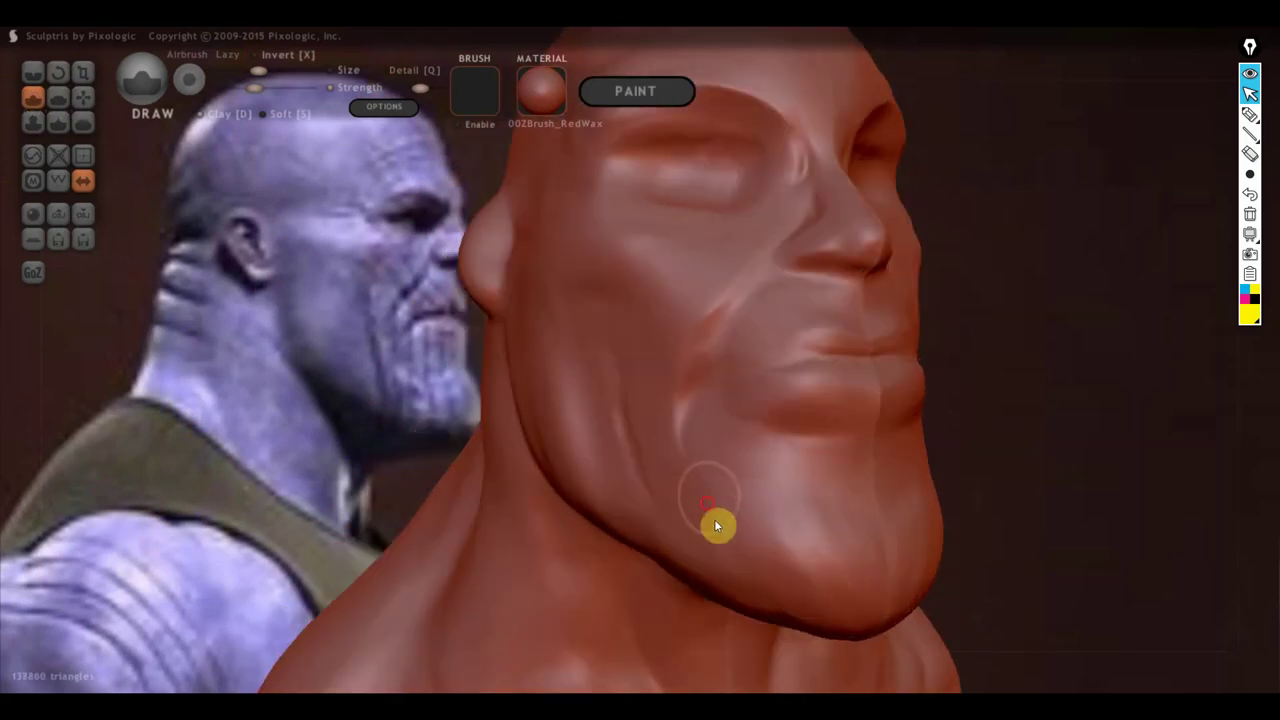
pyautogui.moveTo(646, 506)
pyautogui.mouseDown()
pyautogui.moveTo(761, 575)
pyautogui.moveTo(885, 618)
pyautogui.moveTo(846, 614)
pyautogui.mouseUp()
pyautogui.moveTo(846, 614)
pyautogui.mouseDown(button='right')
pyautogui.moveTo(991, 618)
pyautogui.moveTo(966, 544)
pyautogui.mouseUp(button='right')
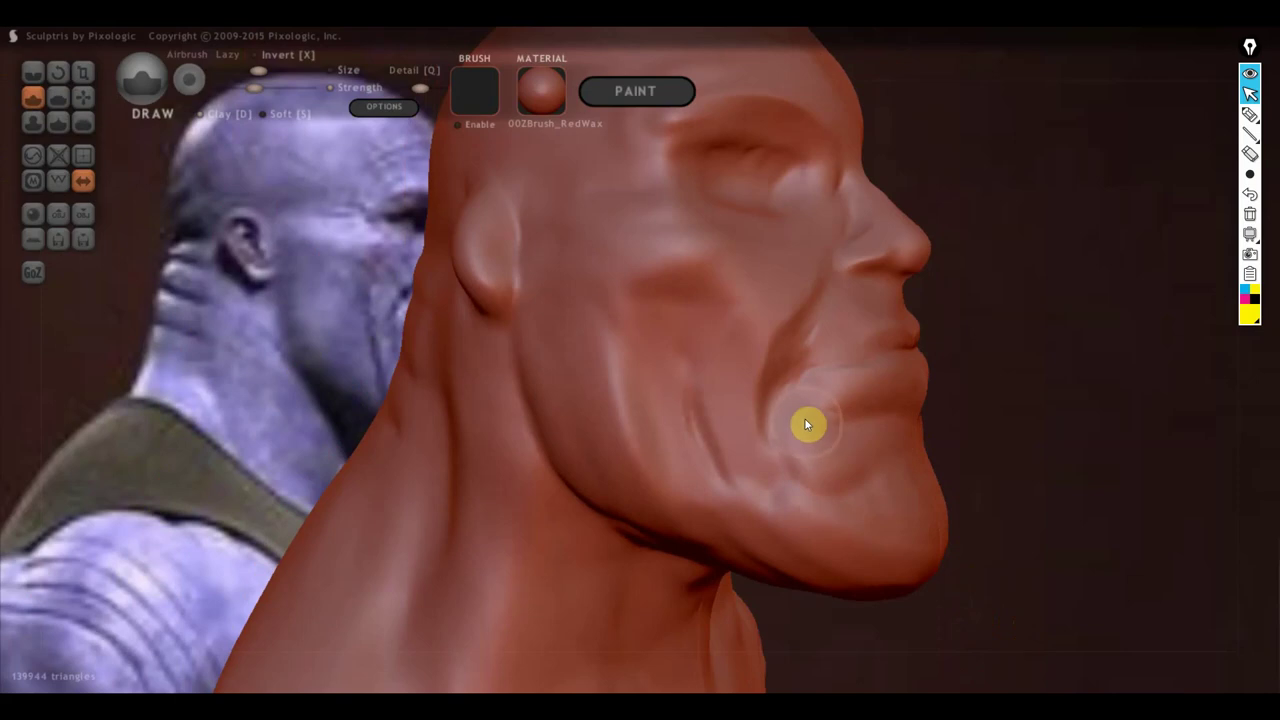
# Step: Turn the face nearly frontal and build up the left brow into a frowning ridge
pyautogui.moveTo(885, 467)
pyautogui.mouseDown(button='right')
pyautogui.moveTo(842, 514)
pyautogui.moveTo(779, 514)
pyautogui.moveTo(734, 476)
pyautogui.mouseUp(button='right')
pyautogui.scroll(-3, 752, 466)
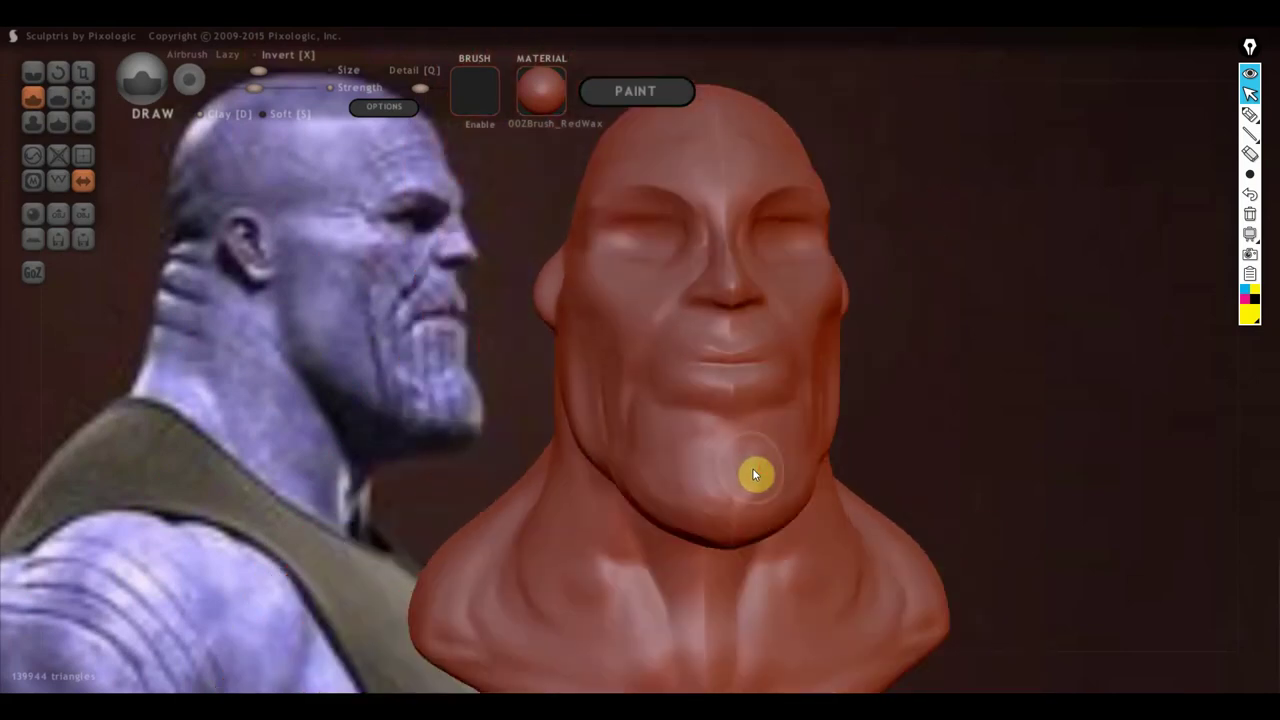
pyautogui.scroll(-2, 770, 475)
pyautogui.moveTo(871, 477)
pyautogui.mouseDown(button='right')
pyautogui.moveTo(858, 500)
pyautogui.moveTo(832, 506)
pyautogui.mouseUp(button='right')
pyautogui.scroll(2, 829, 422)
pyautogui.moveTo(829, 422); pyautogui.dragTo(844, 532, button='right')
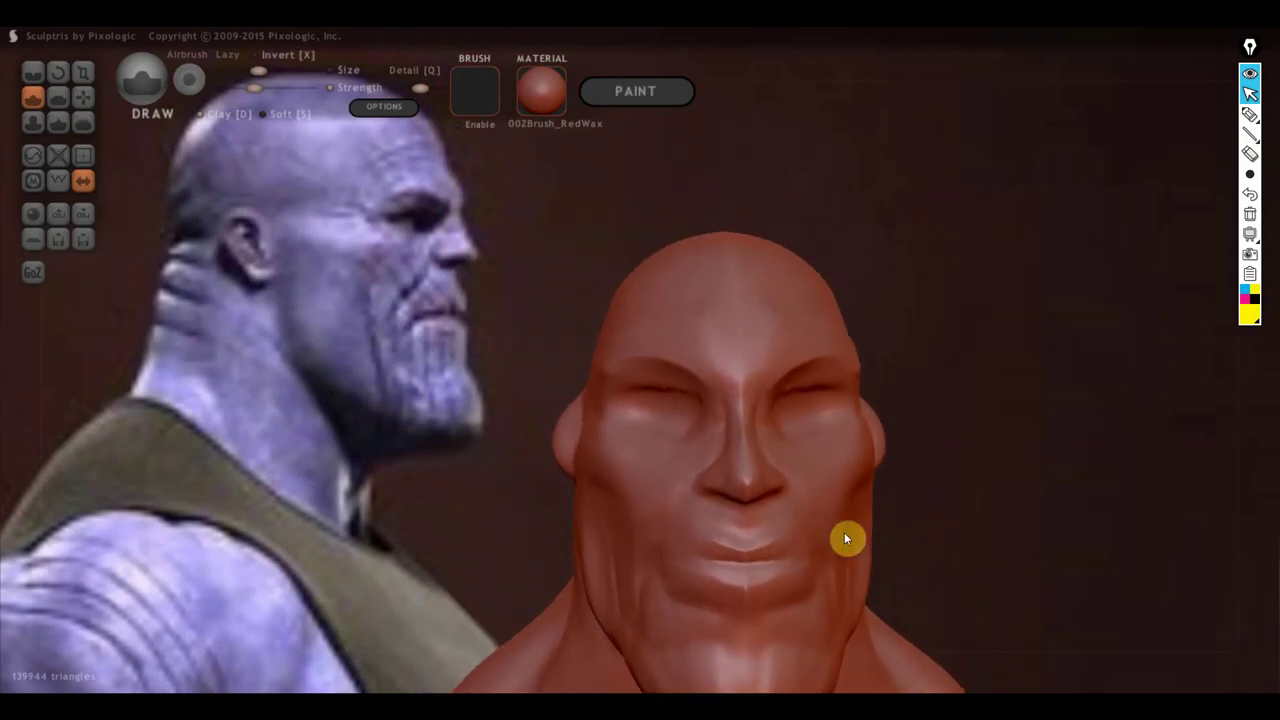
pyautogui.scroll(3, 740, 481)
pyautogui.moveTo(740, 481); pyautogui.dragTo(759, 482, button='right')
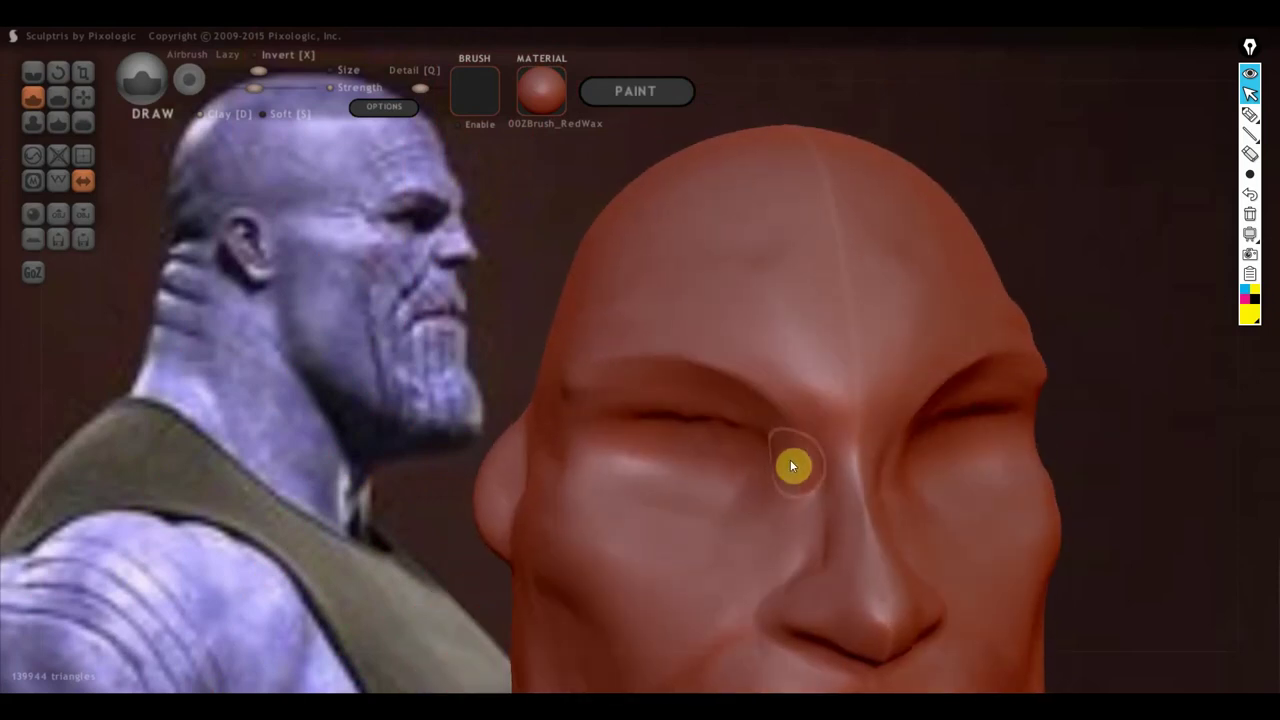
pyautogui.moveTo(617, 331); pyautogui.dragTo(820, 418)
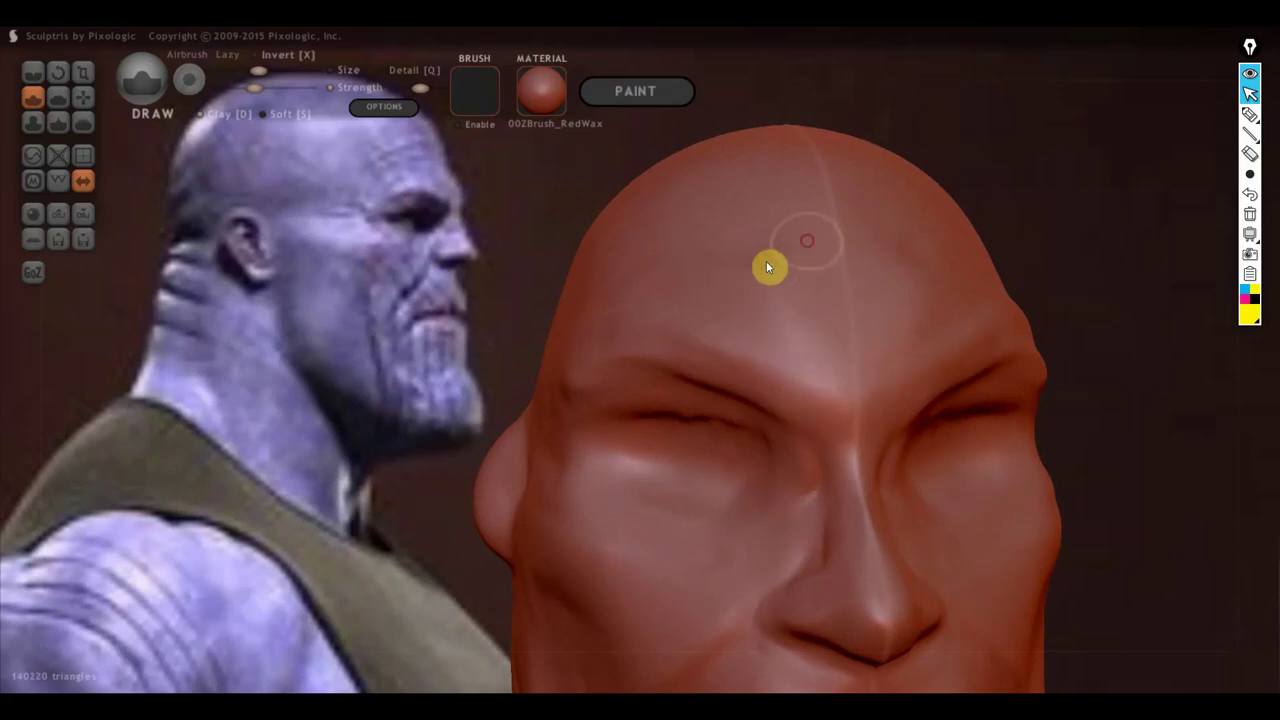
pyautogui.scroll(-3, 746, 333)
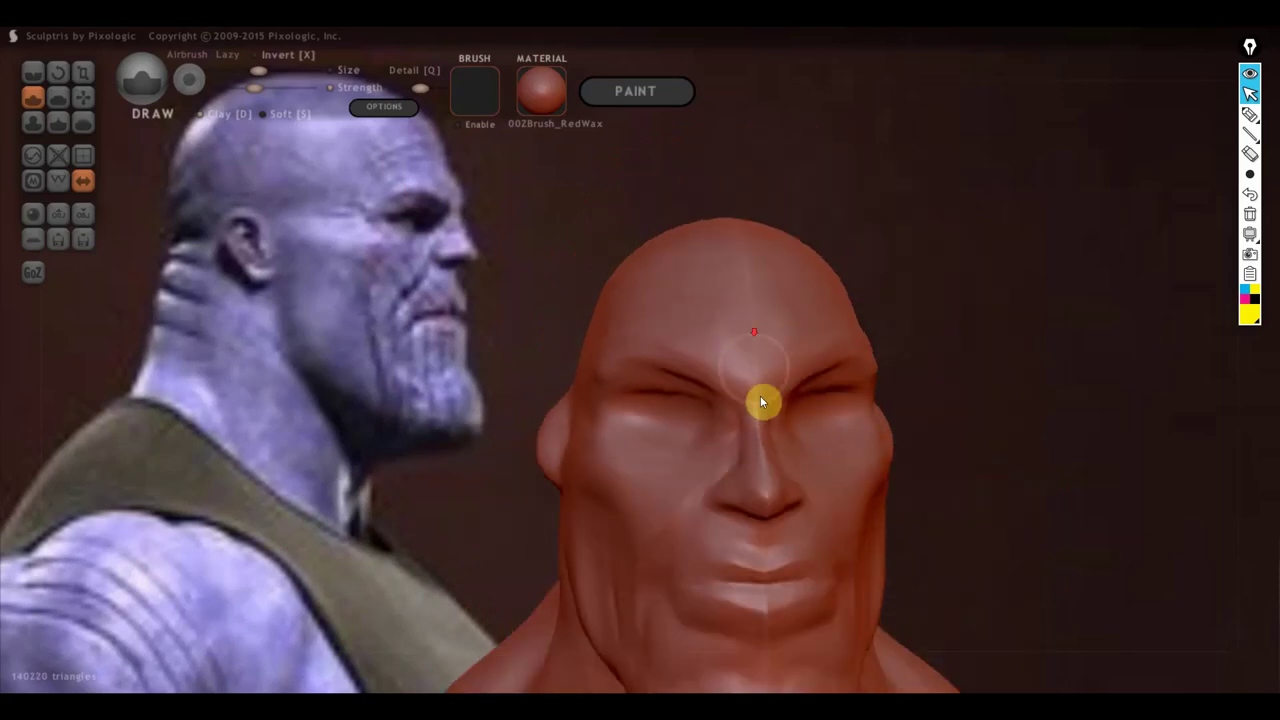
pyautogui.moveTo(714, 483); pyautogui.dragTo(888, 466, button='right')
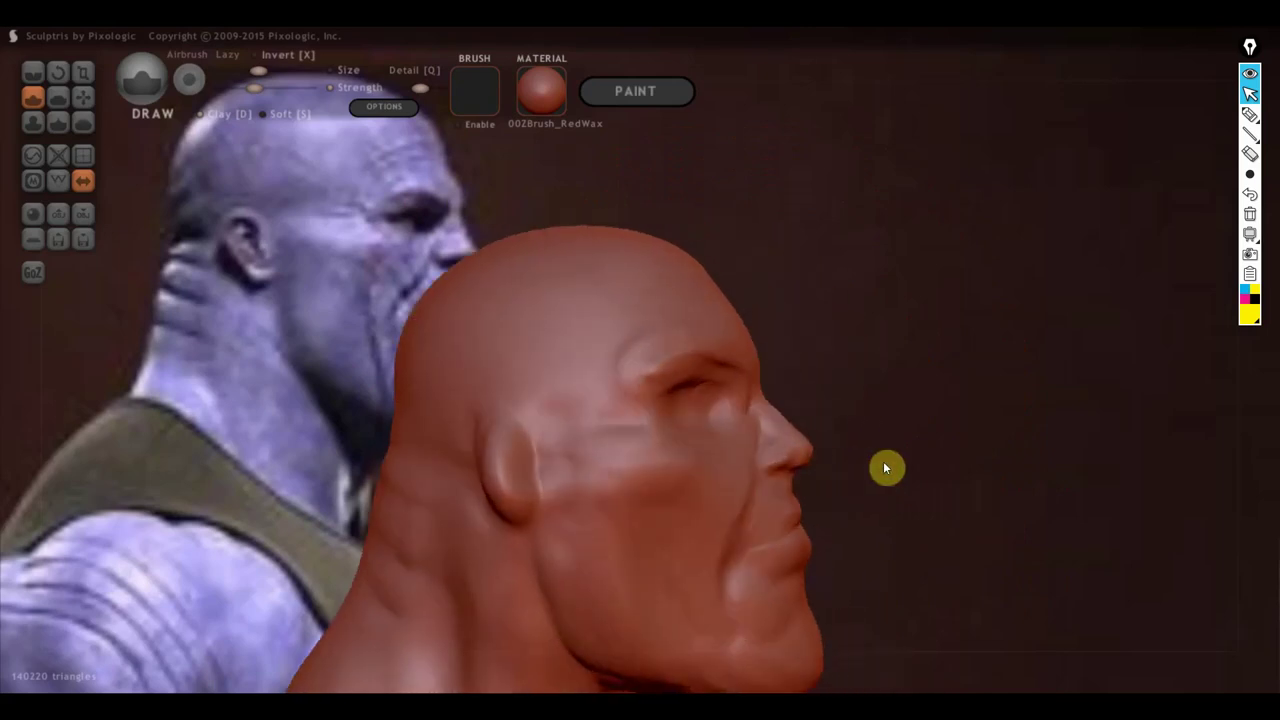
# Step: With the Grab brush, pull the nose tip outward and push the brow forward
pyautogui.click(83, 97)
pyautogui.scroll(1, 848, 395)
pyautogui.scroll(3, 865, 430)
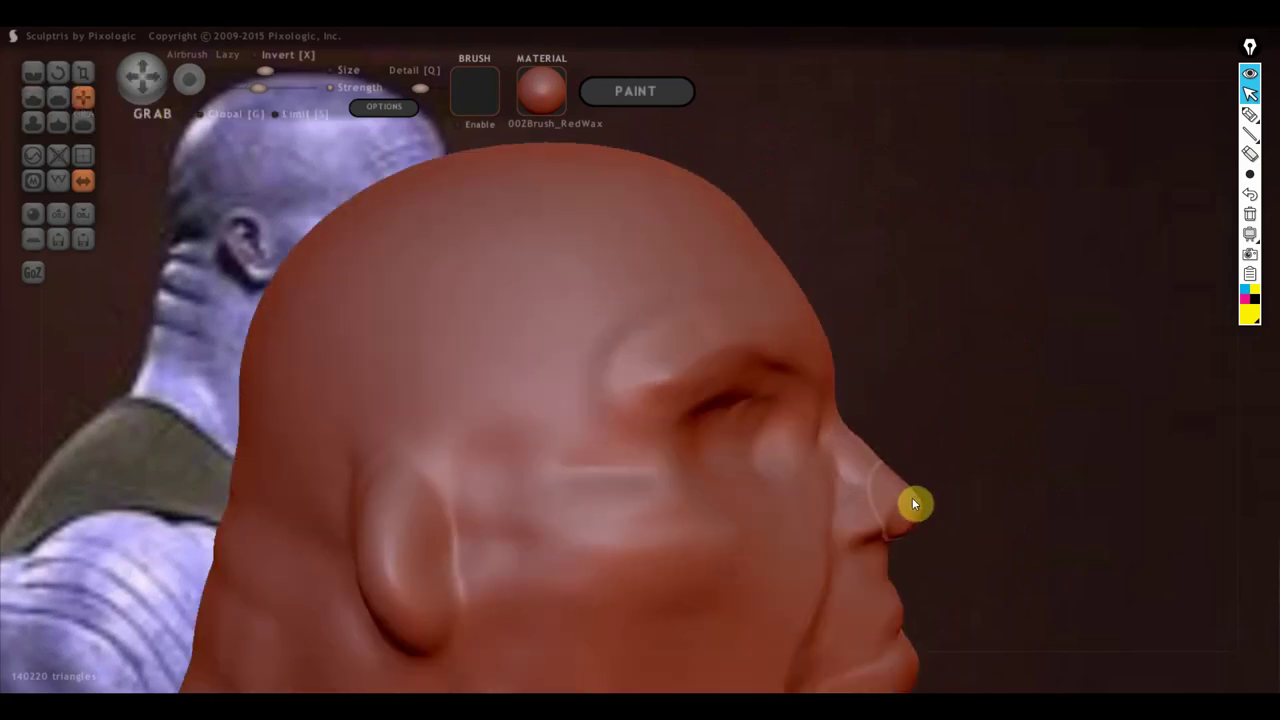
pyautogui.scroll(-2, 907, 500)
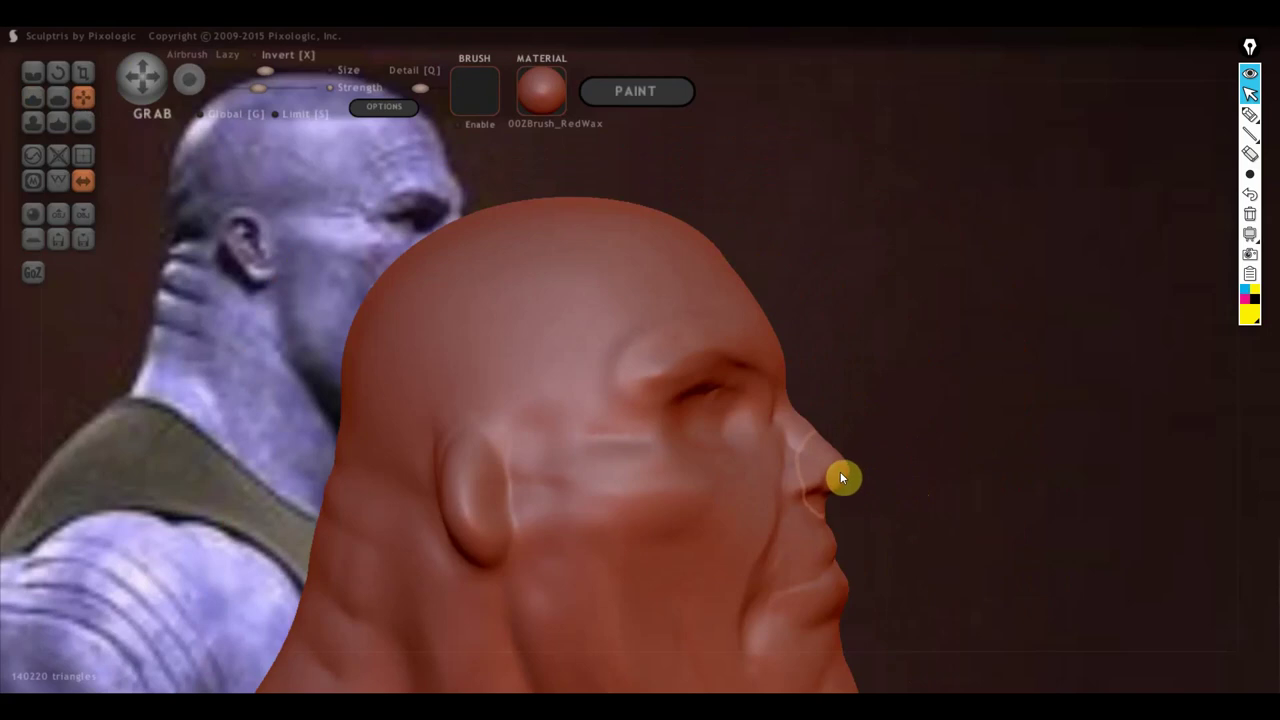
pyautogui.moveTo(839, 486); pyautogui.dragTo(804, 409)
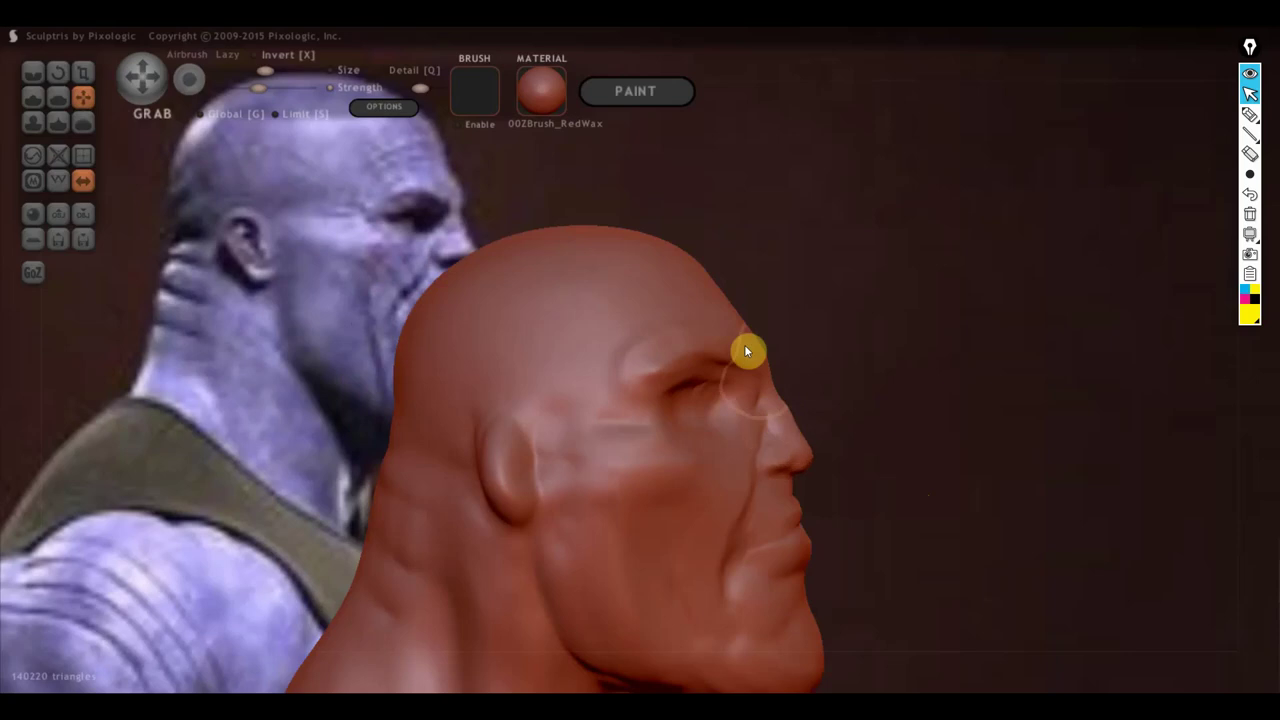
pyautogui.scroll(-2, 716, 325)
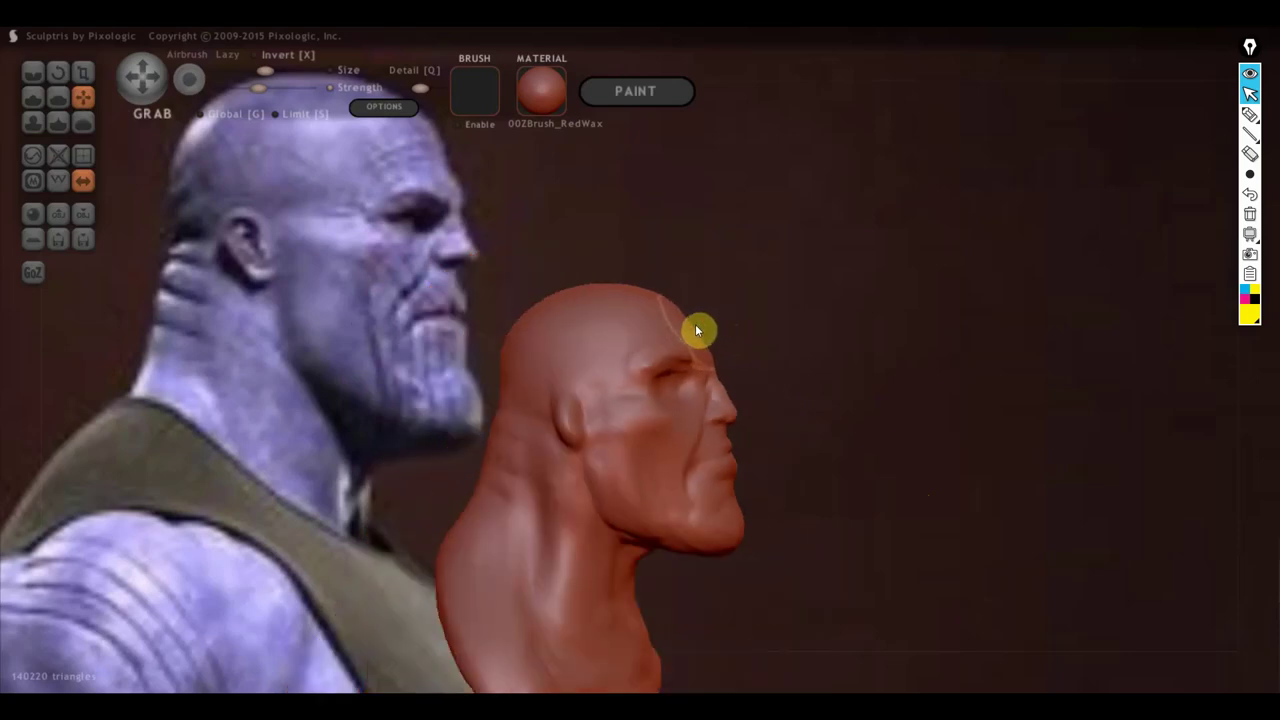
pyautogui.moveTo(690, 326)
pyautogui.mouseDown()
pyautogui.moveTo(698, 316)
pyautogui.moveTo(657, 309)
pyautogui.mouseUp()
# Step: Pull up the top of the forehead and round out the cranium
pyautogui.moveTo(674, 313); pyautogui.dragTo(483, 312, button='right')
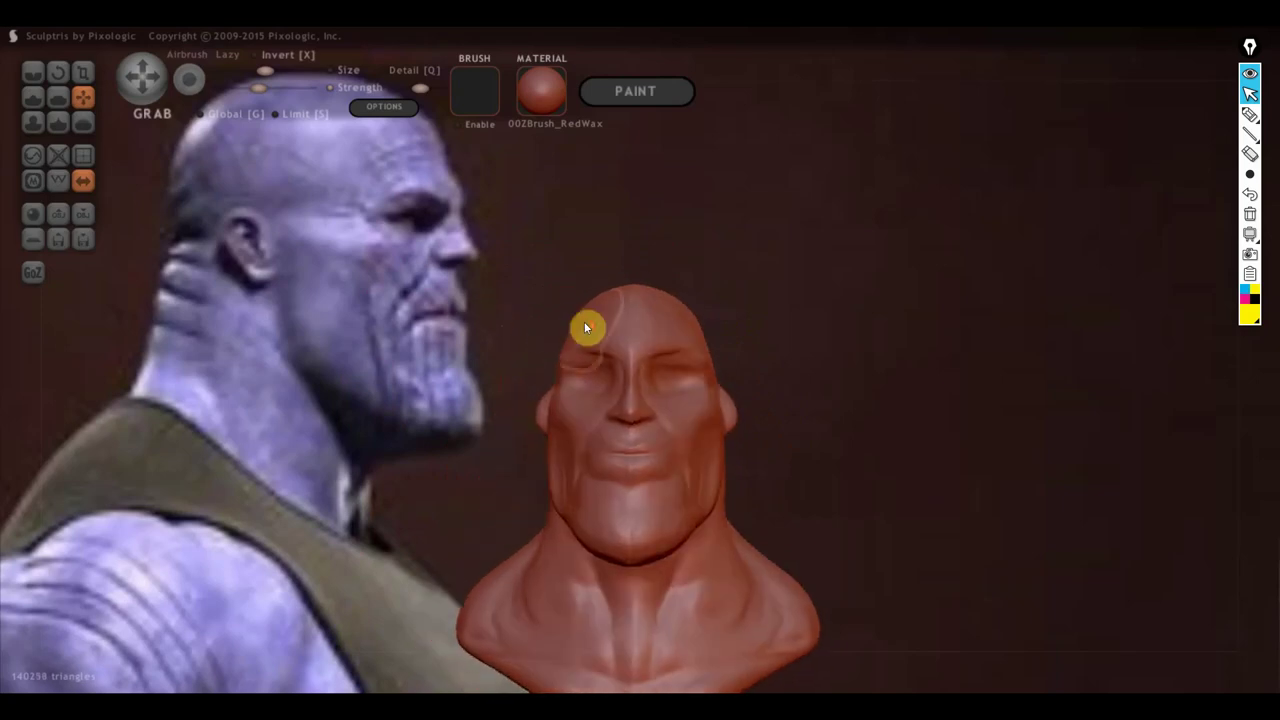
pyautogui.scroll(2, 584, 321)
pyautogui.moveTo(601, 292); pyautogui.dragTo(627, 269)
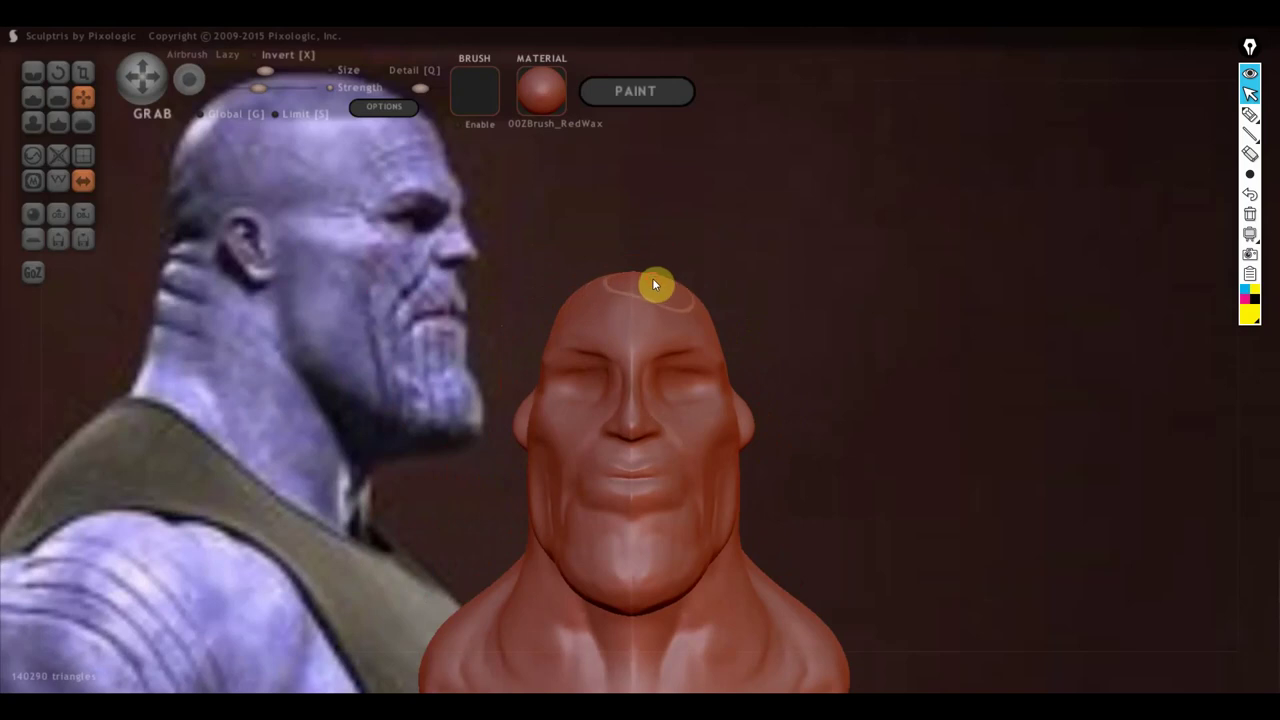
pyautogui.moveTo(643, 291)
pyautogui.mouseDown(button='right')
pyautogui.moveTo(806, 331)
pyautogui.moveTo(789, 347)
pyautogui.mouseUp(button='right')
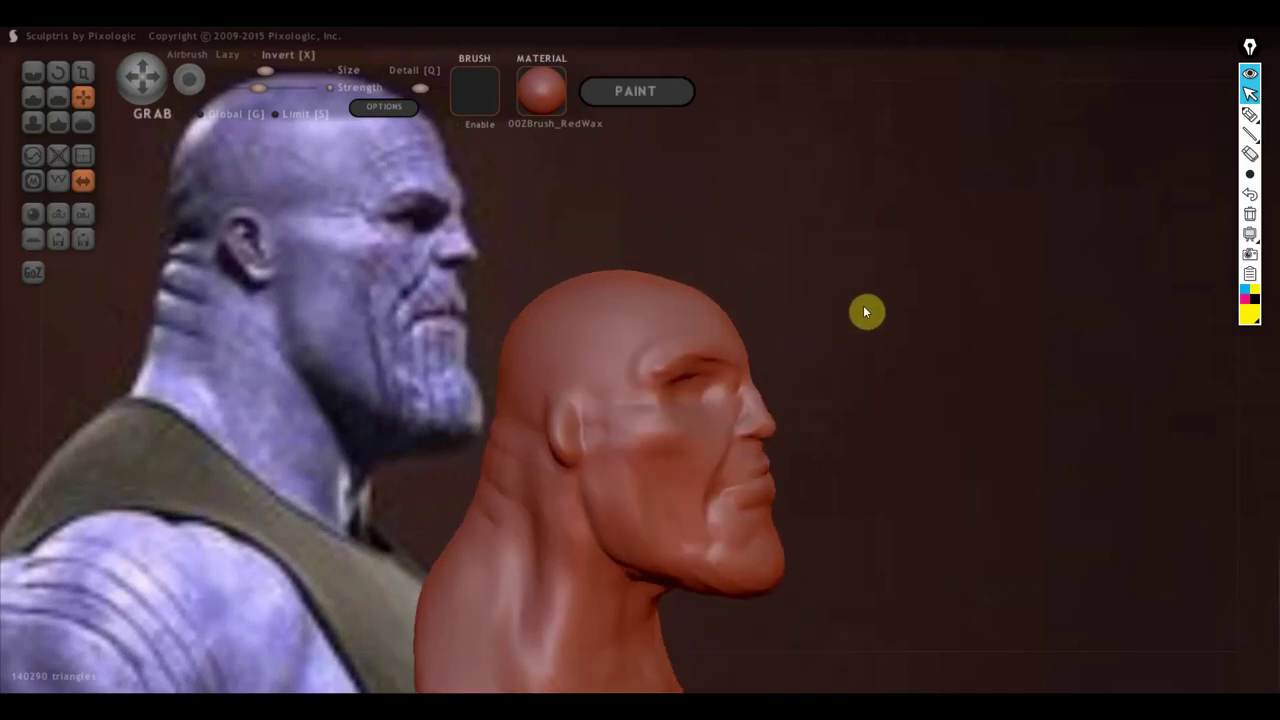
pyautogui.scroll(-3, 787, 342)
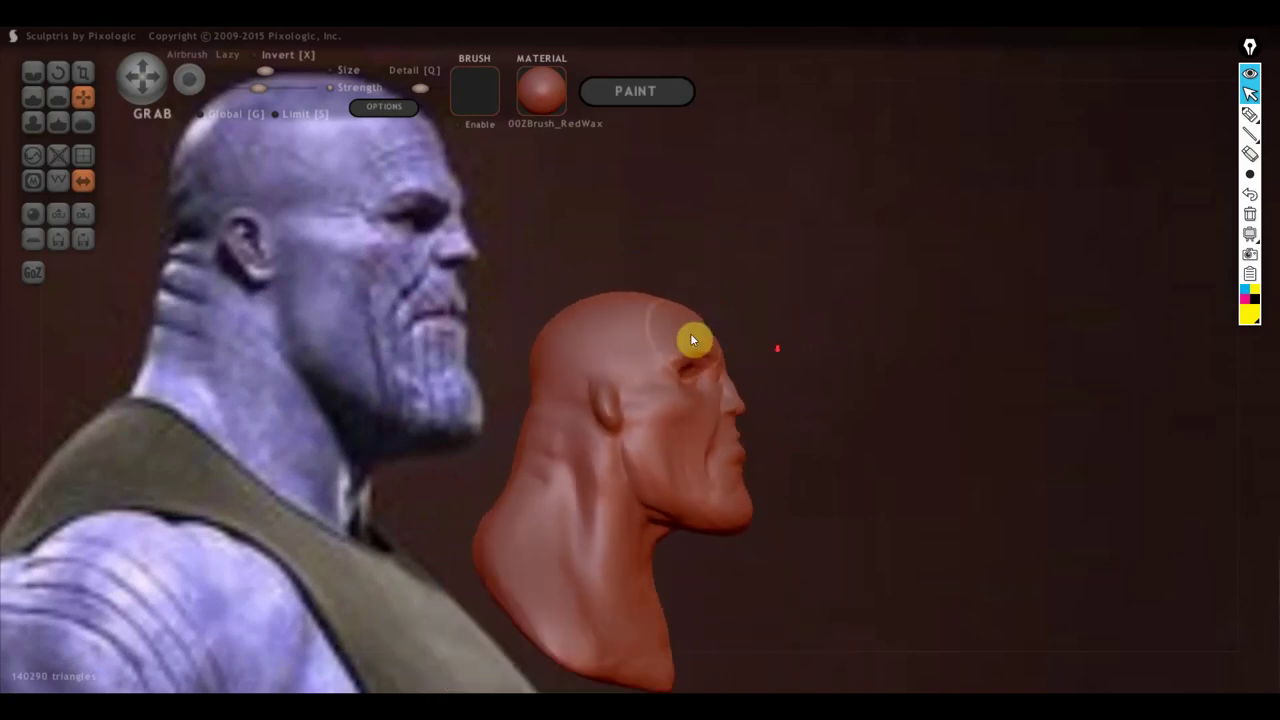
pyautogui.scroll(-2, 690, 333)
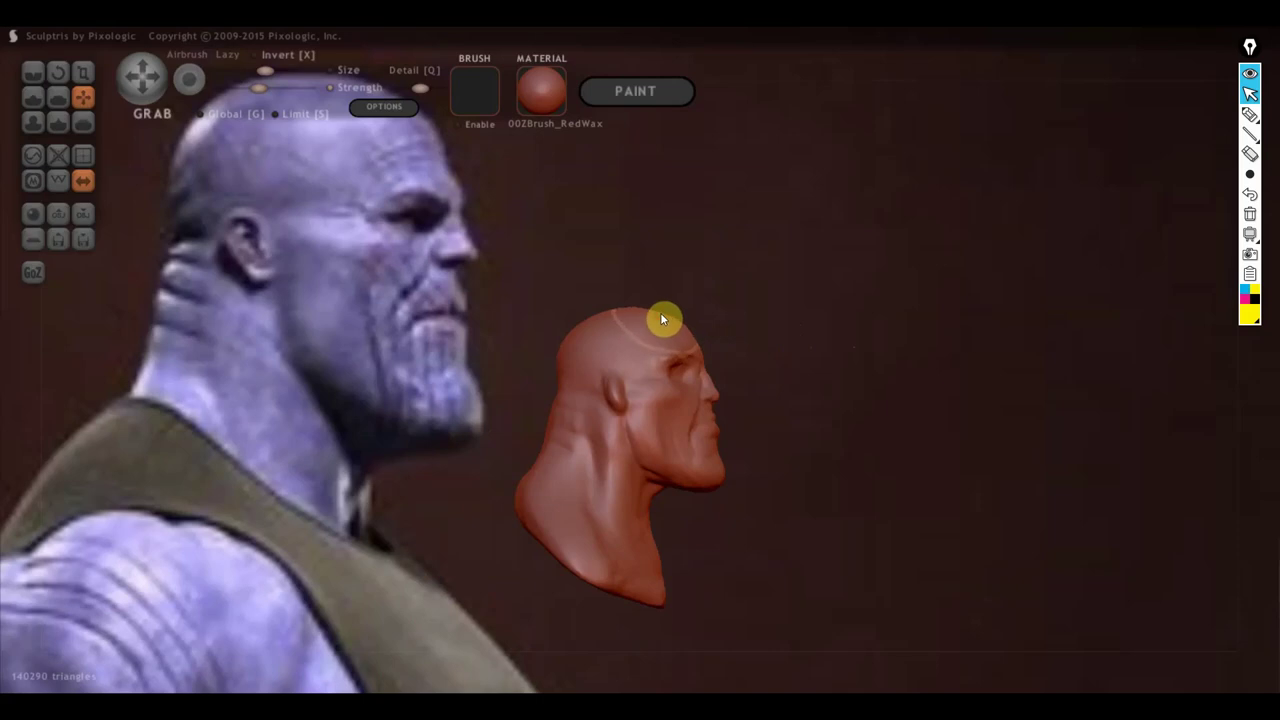
pyautogui.moveTo(577, 334); pyautogui.dragTo(577, 343, button='right')
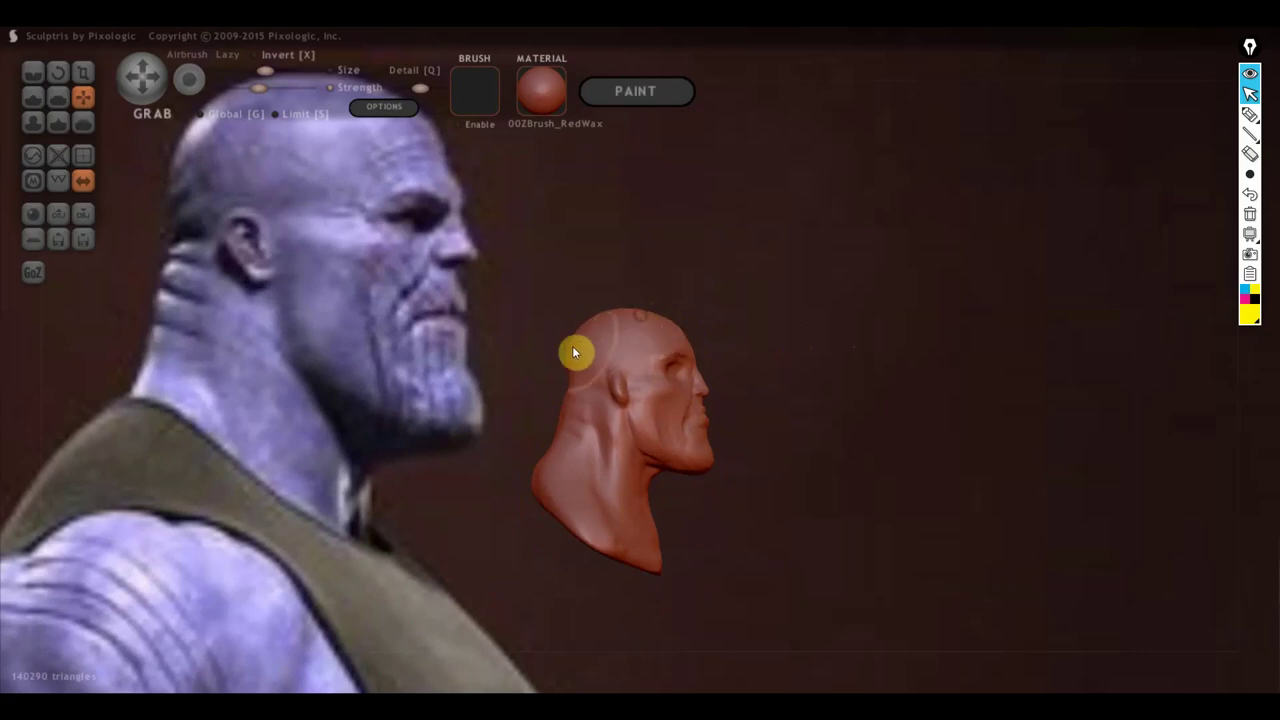
pyautogui.moveTo(570, 393); pyautogui.dragTo(448, 400, button='right')
pyautogui.scroll(3, 575, 365)
pyautogui.scroll(-2, 604, 333)
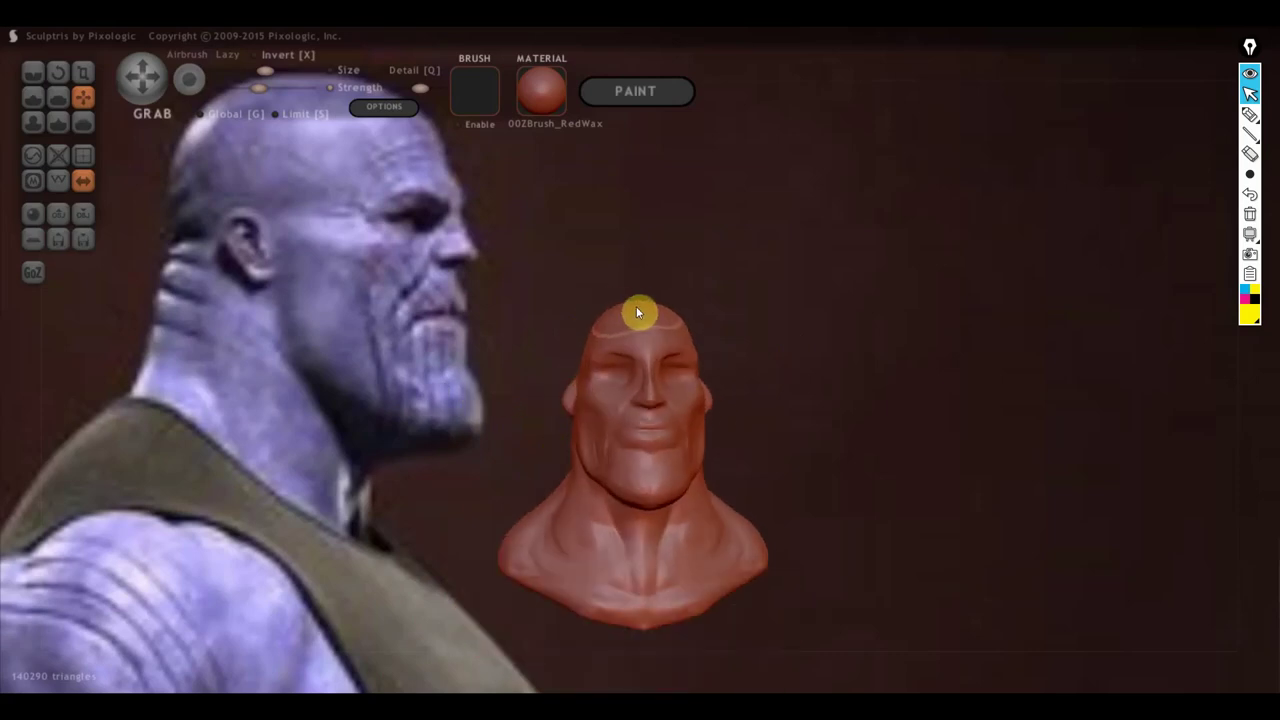
pyautogui.moveTo(636, 306); pyautogui.dragTo(624, 313)
pyautogui.scroll(3, 588, 400)
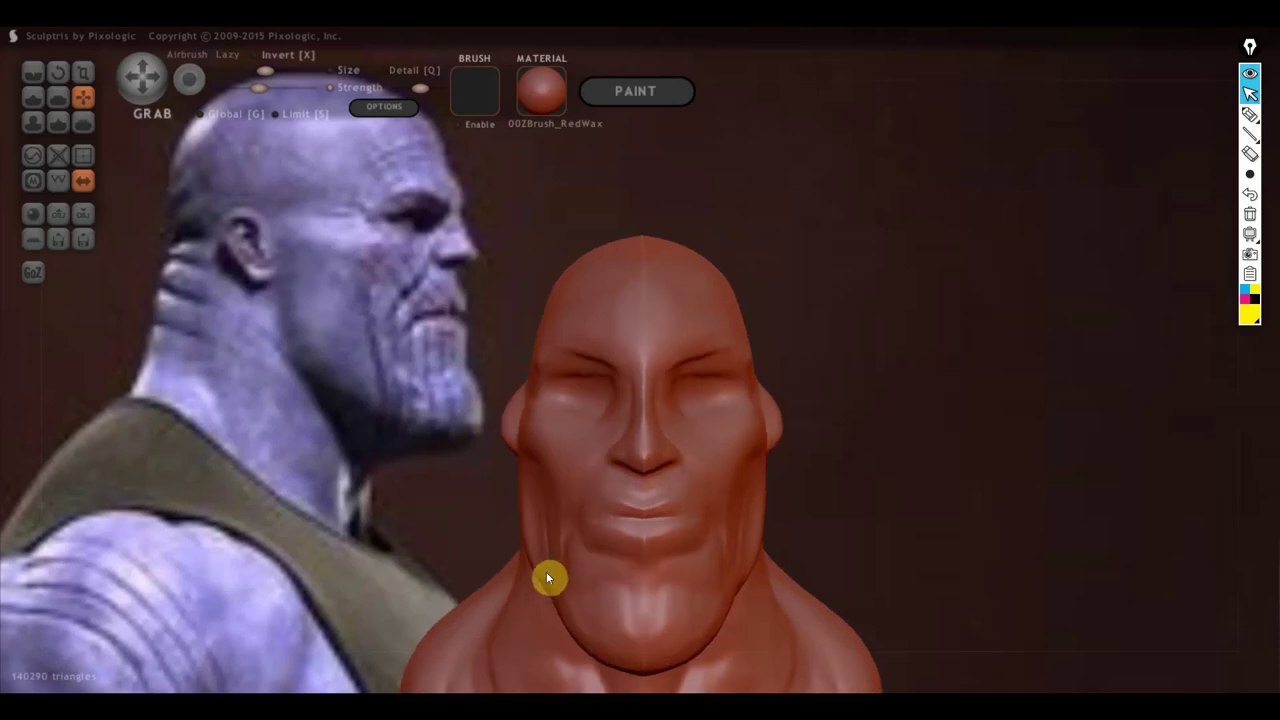
# Step: Rotate to the back, grab a ridge into the neck, then smooth its creases
pyautogui.scroll(-3, 546, 571)
pyautogui.scroll(-2, 566, 554)
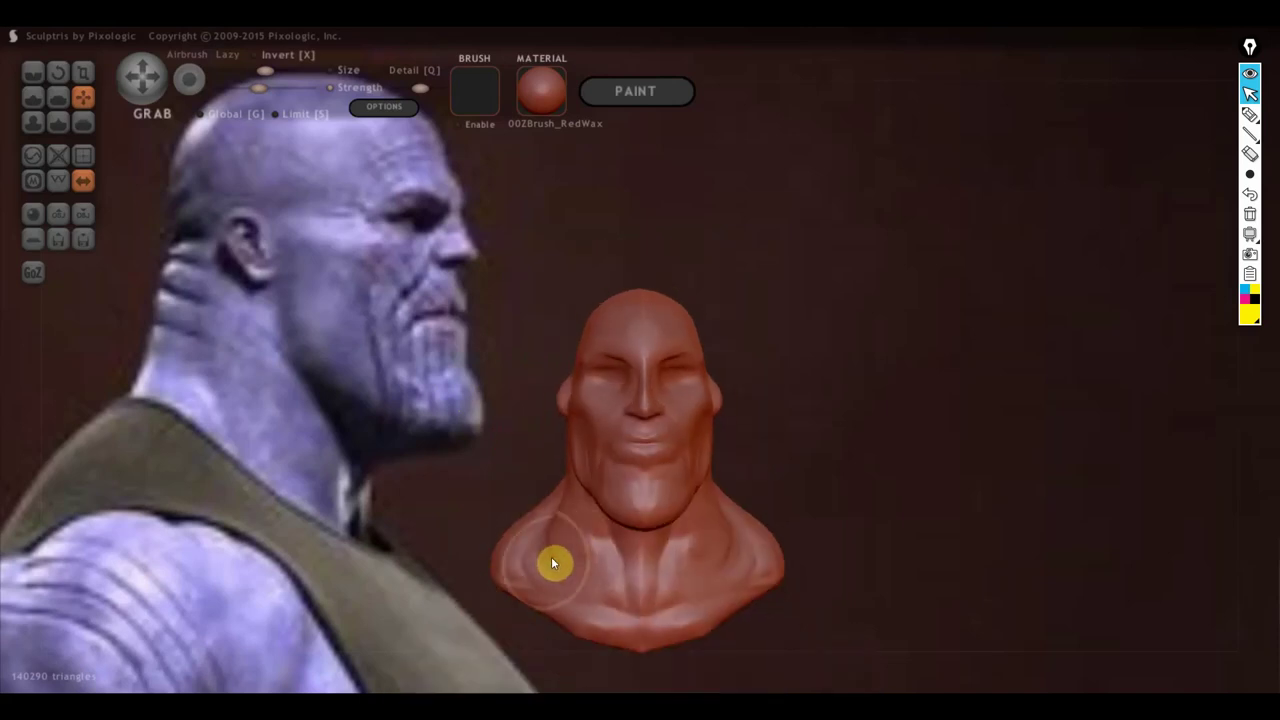
pyautogui.moveTo(560, 563); pyautogui.dragTo(676, 473, button='right')
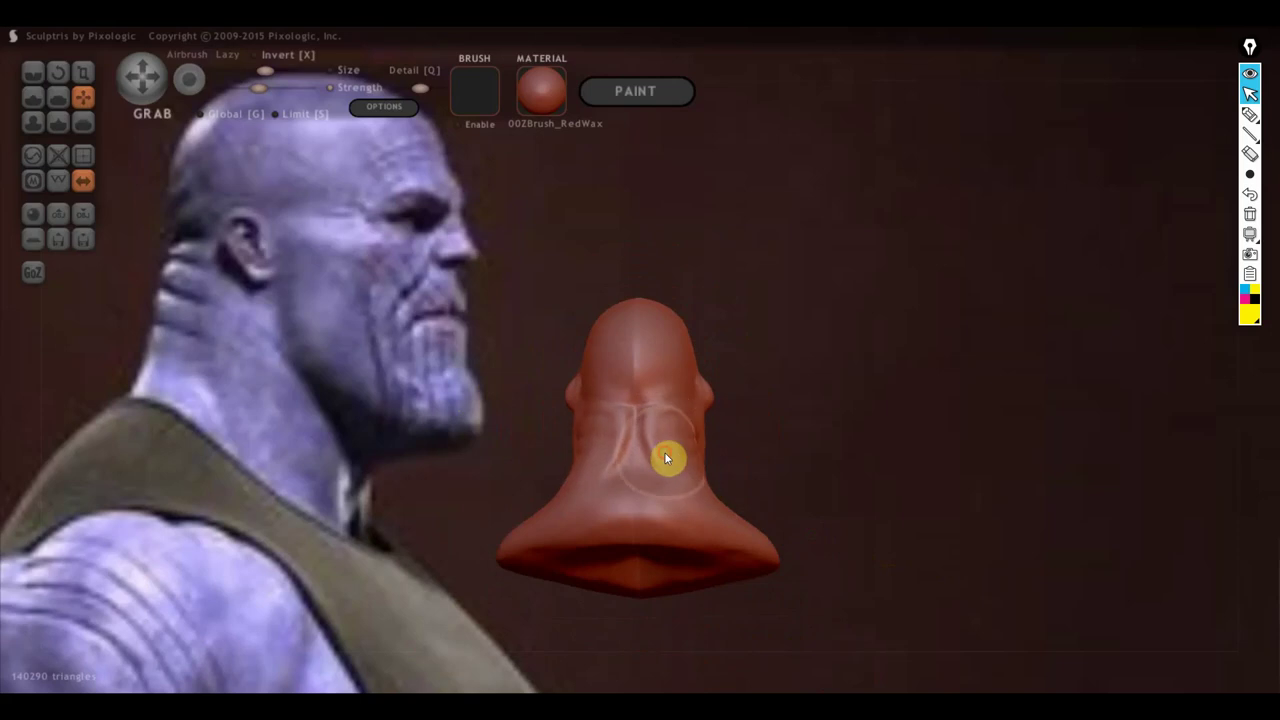
pyautogui.moveTo(686, 454)
pyautogui.mouseDown(button='right')
pyautogui.moveTo(603, 475)
pyautogui.moveTo(722, 515)
pyautogui.moveTo(563, 492)
pyautogui.moveTo(540, 449)
pyautogui.mouseUp(button='right')
pyautogui.moveTo(537, 447)
pyautogui.mouseDown()
pyautogui.moveTo(557, 474)
pyautogui.moveTo(548, 506)
pyautogui.moveTo(556, 418)
pyautogui.mouseUp()
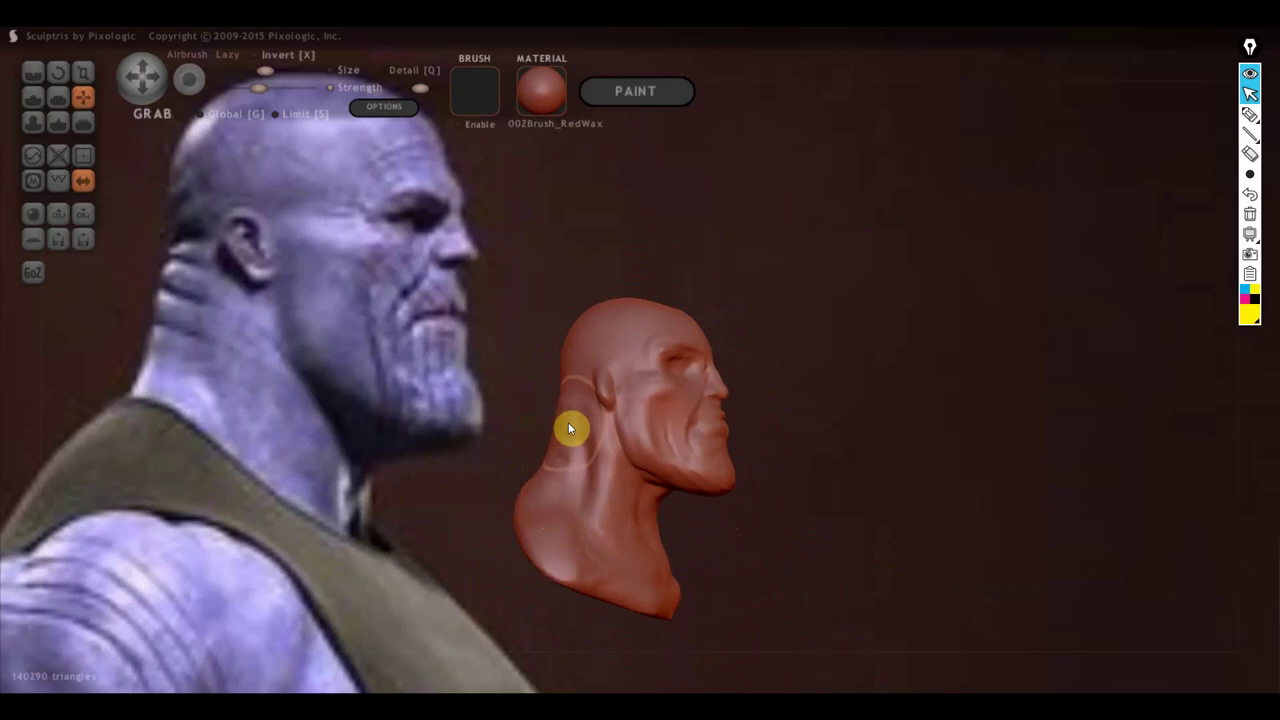
pyautogui.moveTo(556, 420)
pyautogui.mouseDown(button='right')
pyautogui.moveTo(660, 469)
pyautogui.moveTo(748, 460)
pyautogui.mouseUp(button='right')
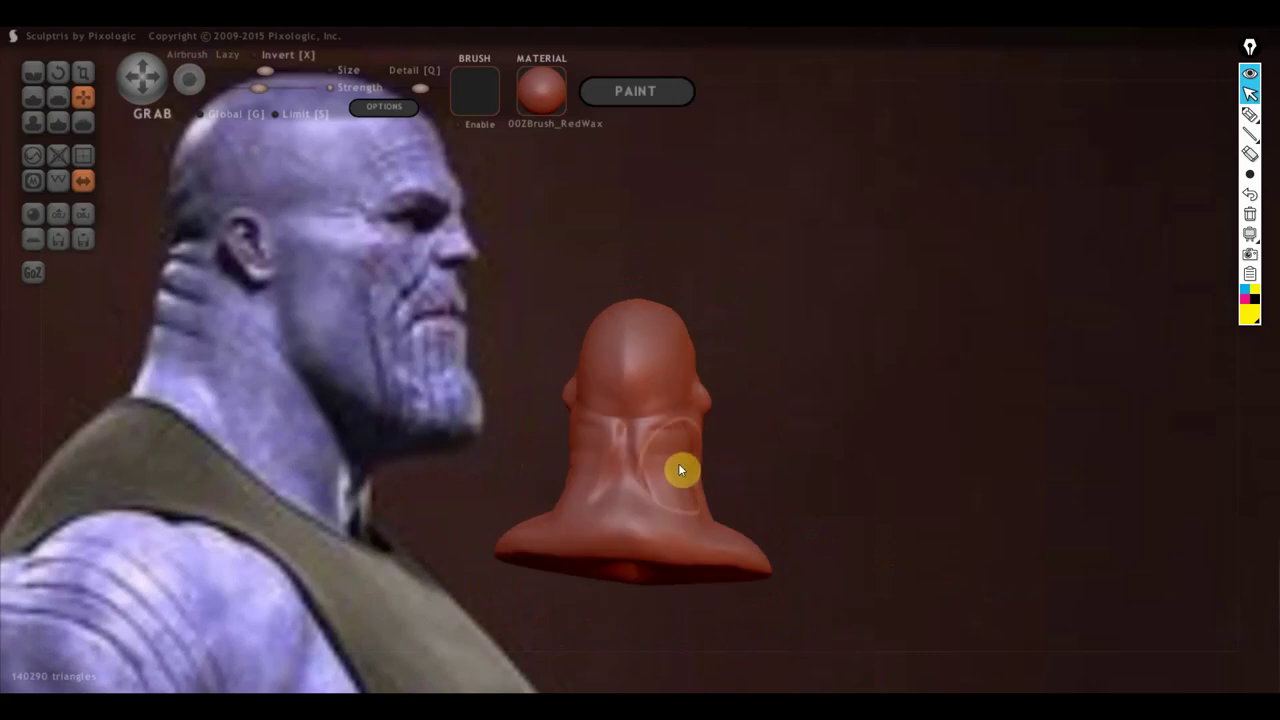
pyautogui.moveTo(655, 480)
pyautogui.keyDown('shift'); pyautogui.mouseDown()
pyautogui.moveTo(634, 466)
pyautogui.moveTo(677, 449)
pyautogui.moveTo(666, 423)
pyautogui.moveTo(633, 405)
pyautogui.mouseUp(); pyautogui.keyUp('shift')
# Step: From a right-facing profile, grab the forehead into a slightly new shape
pyautogui.moveTo(651, 466); pyautogui.dragTo(540, 469, button='right')
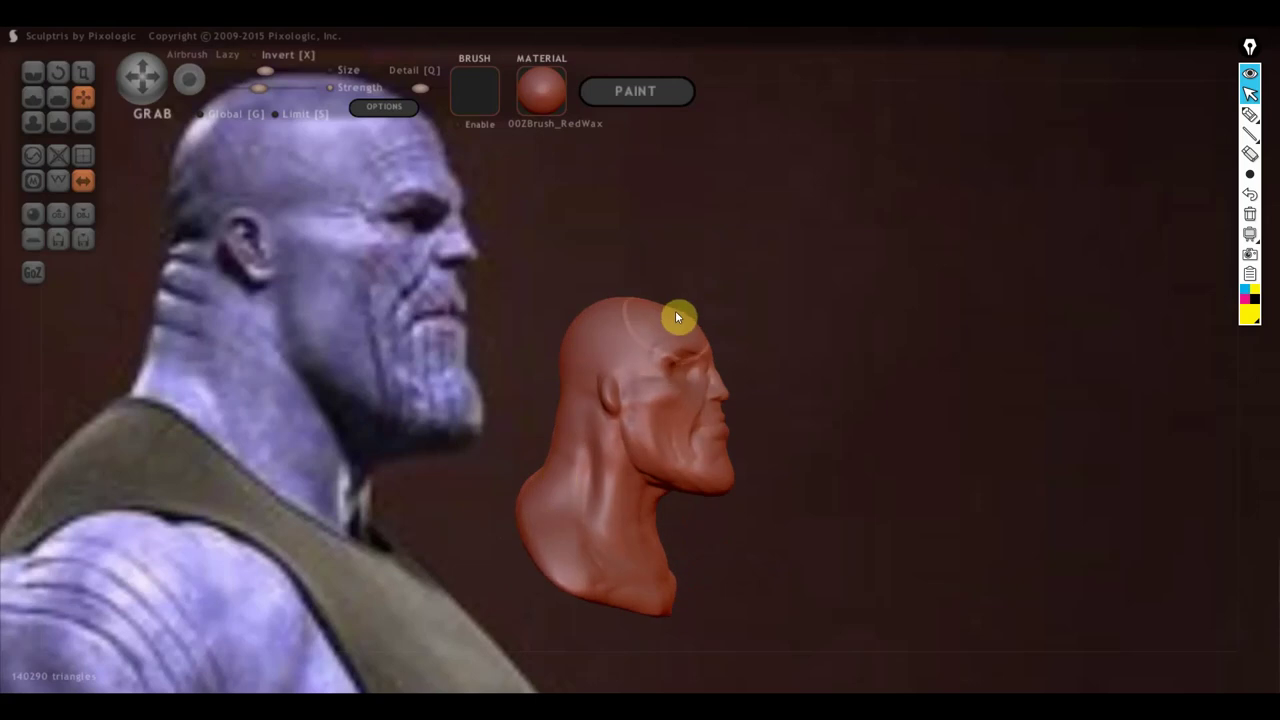
pyautogui.scroll(2, 660, 305)
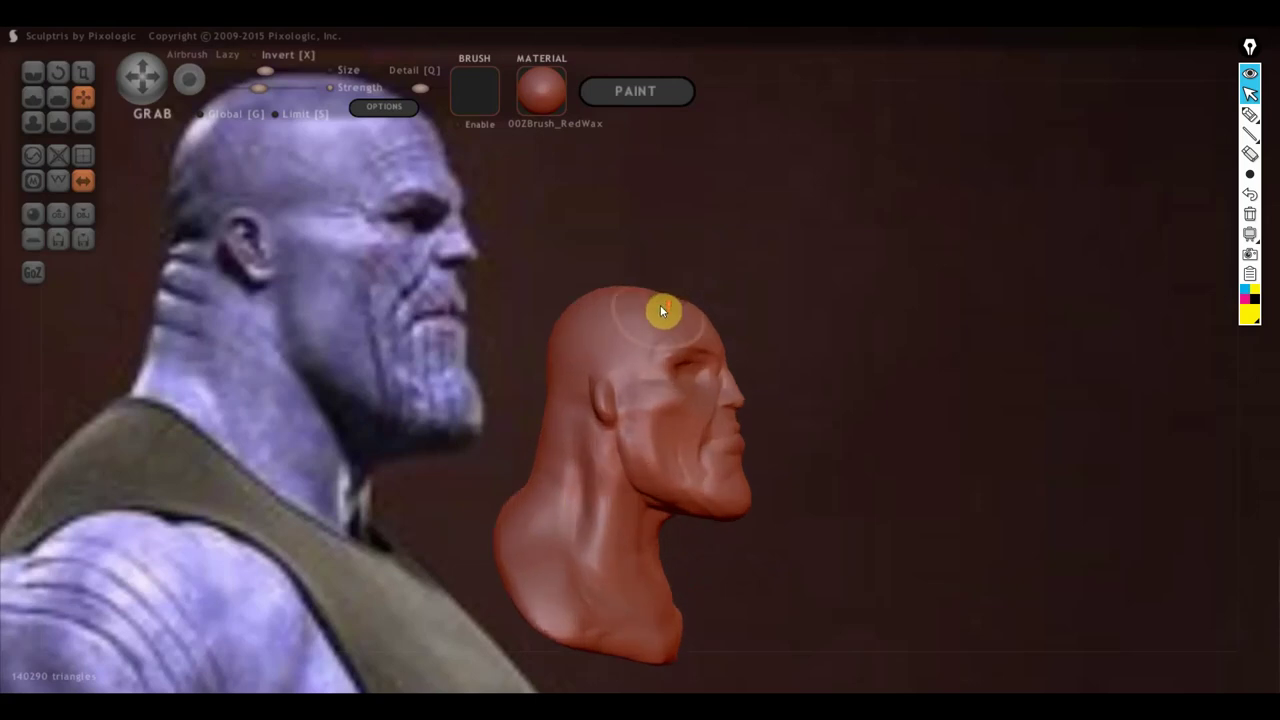
pyautogui.scroll(-2, 620, 289)
pyautogui.scroll(-1, 620, 296)
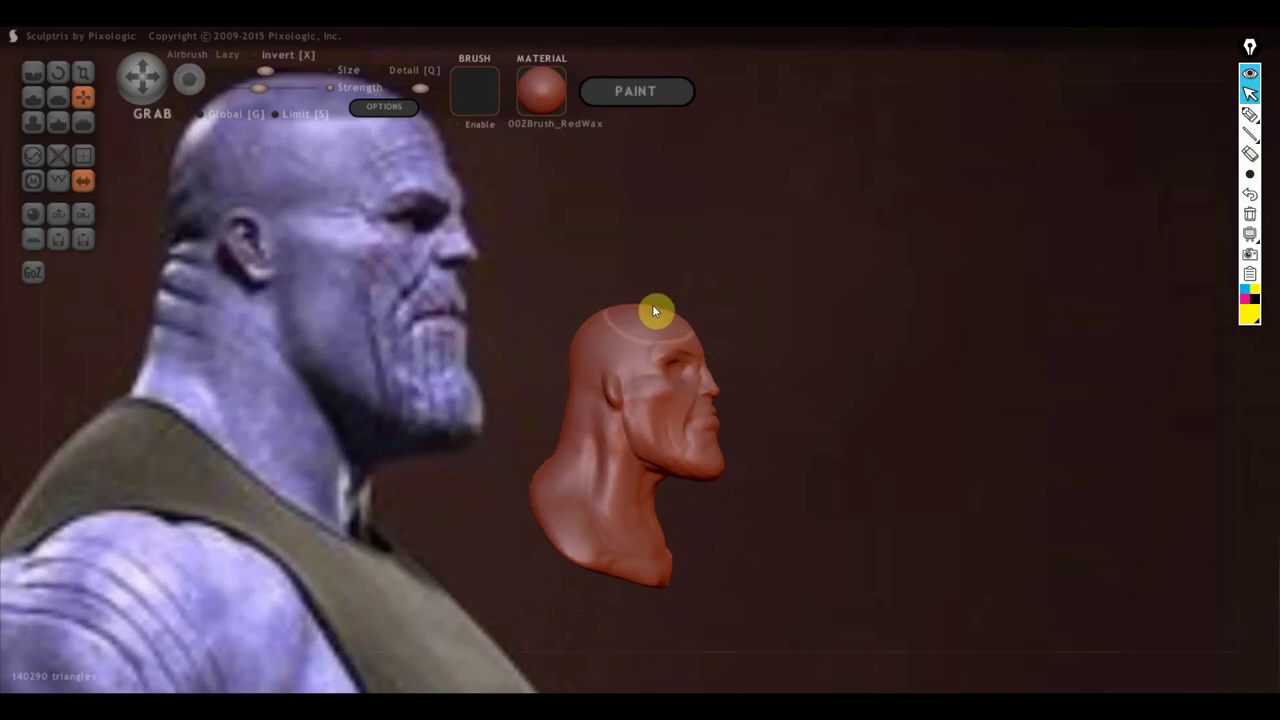
pyautogui.scroll(2, 681, 346)
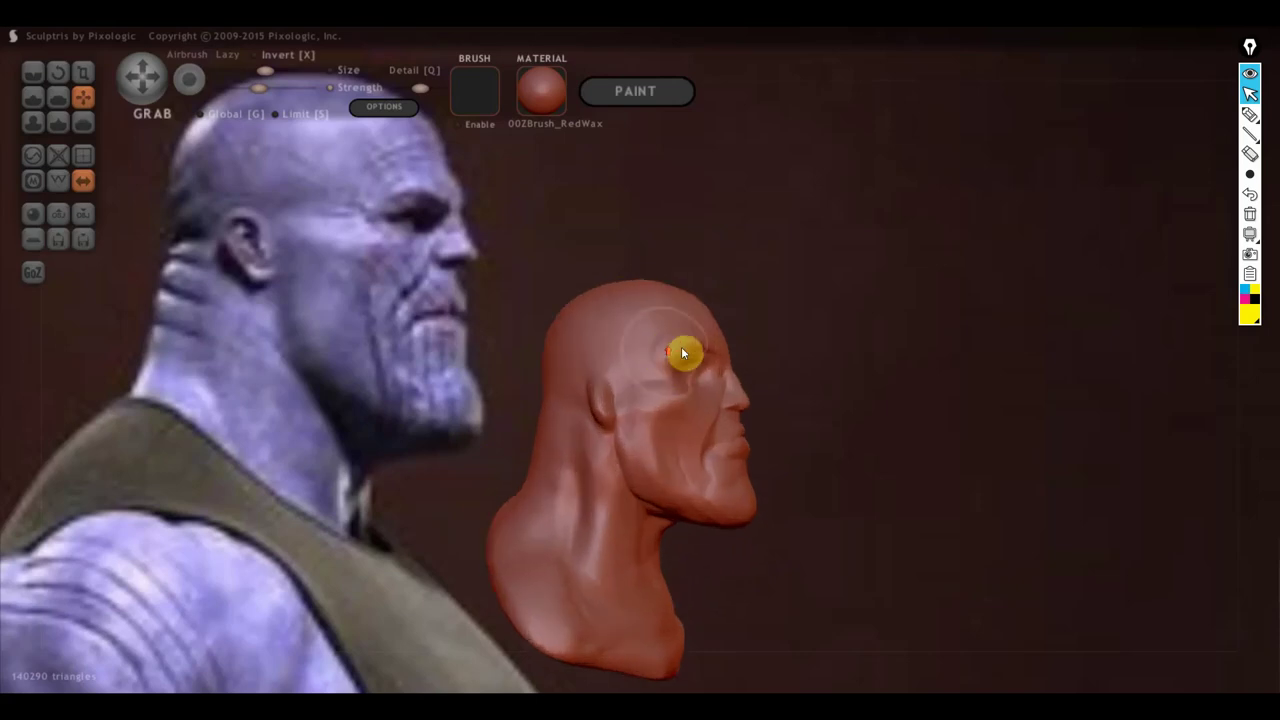
pyautogui.scroll(2, 707, 350)
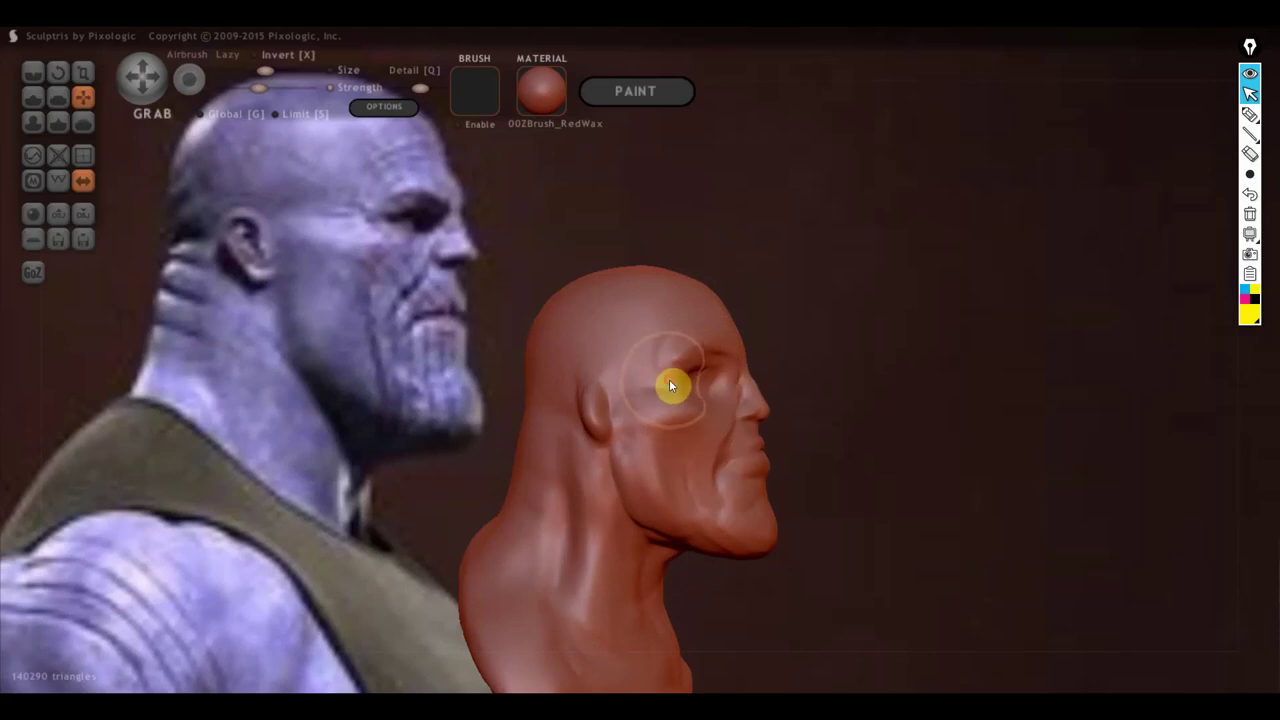
pyautogui.scroll(1, 669, 379)
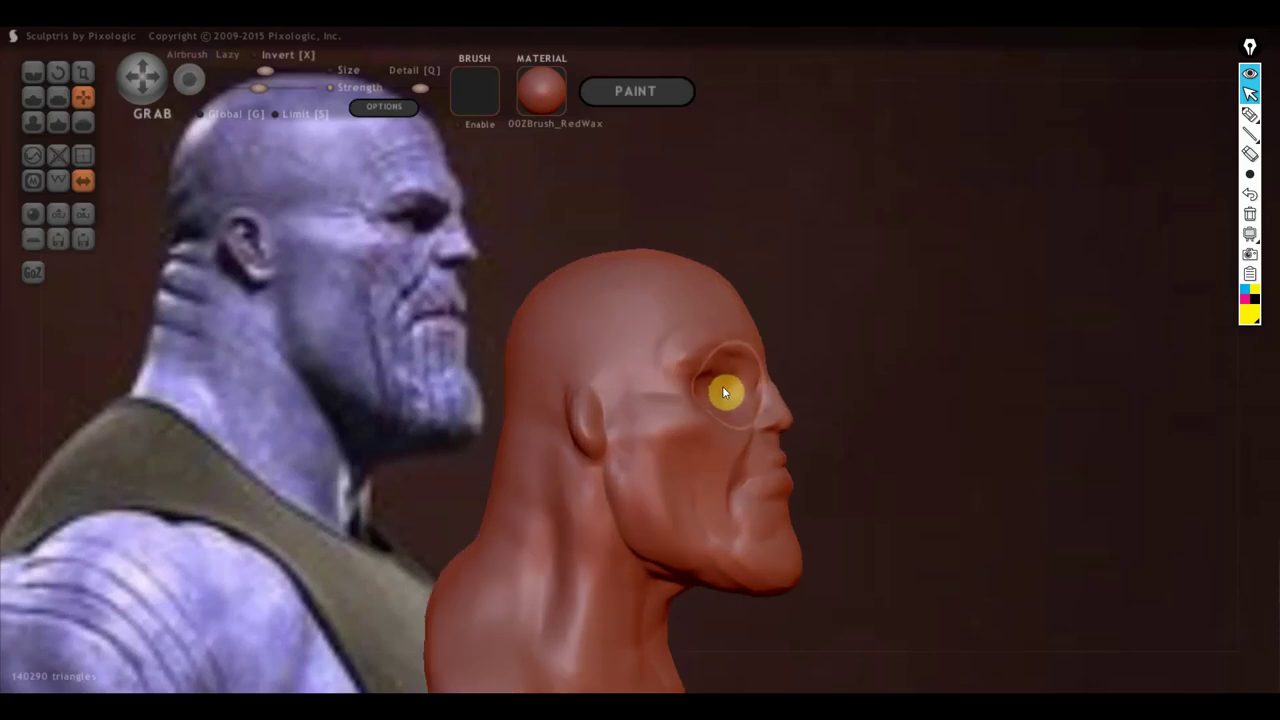
pyautogui.moveTo(732, 385); pyautogui.dragTo(537, 386, button='right')
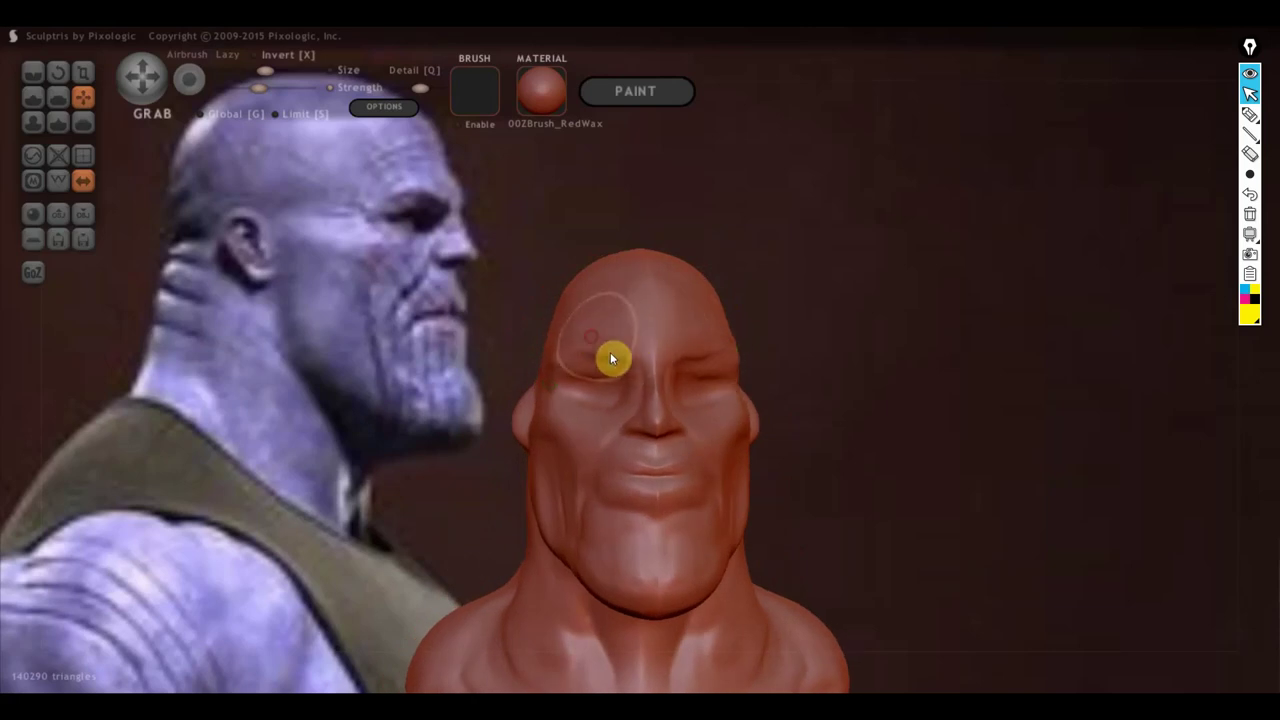
pyautogui.moveTo(617, 416); pyautogui.dragTo(753, 420, button='right')
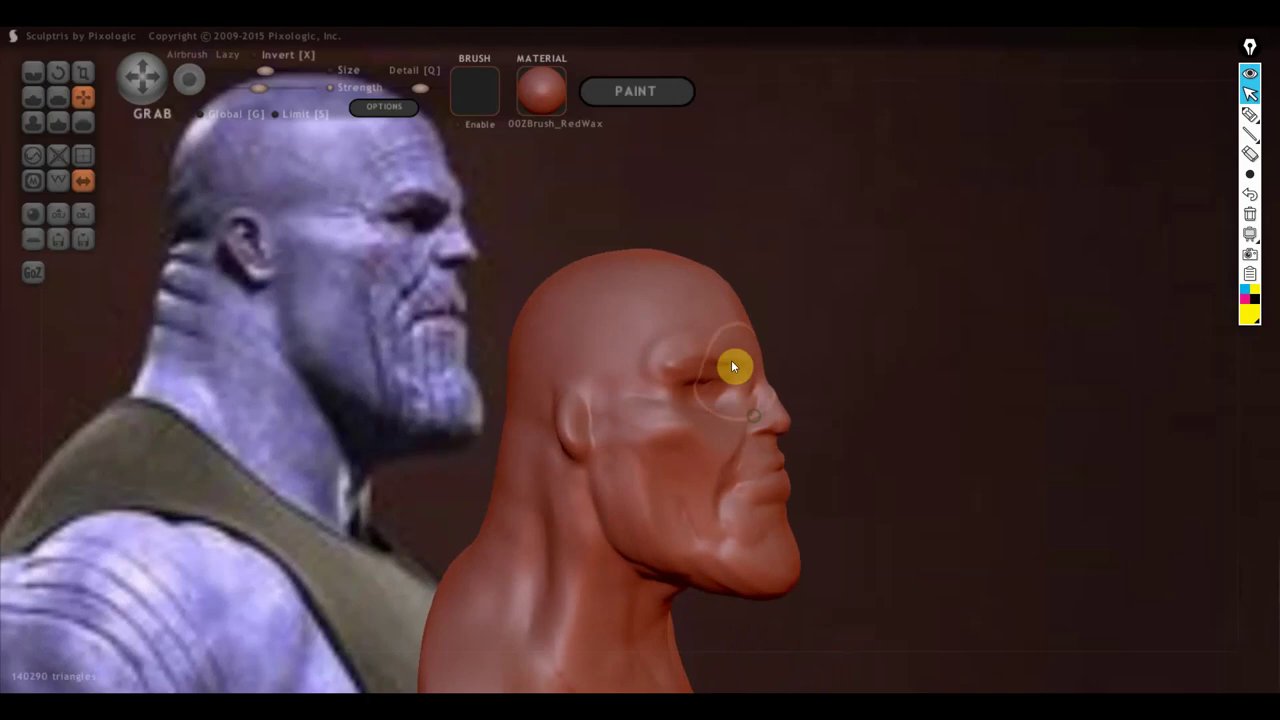
pyautogui.moveTo(731, 360); pyautogui.dragTo(691, 301, button='right')
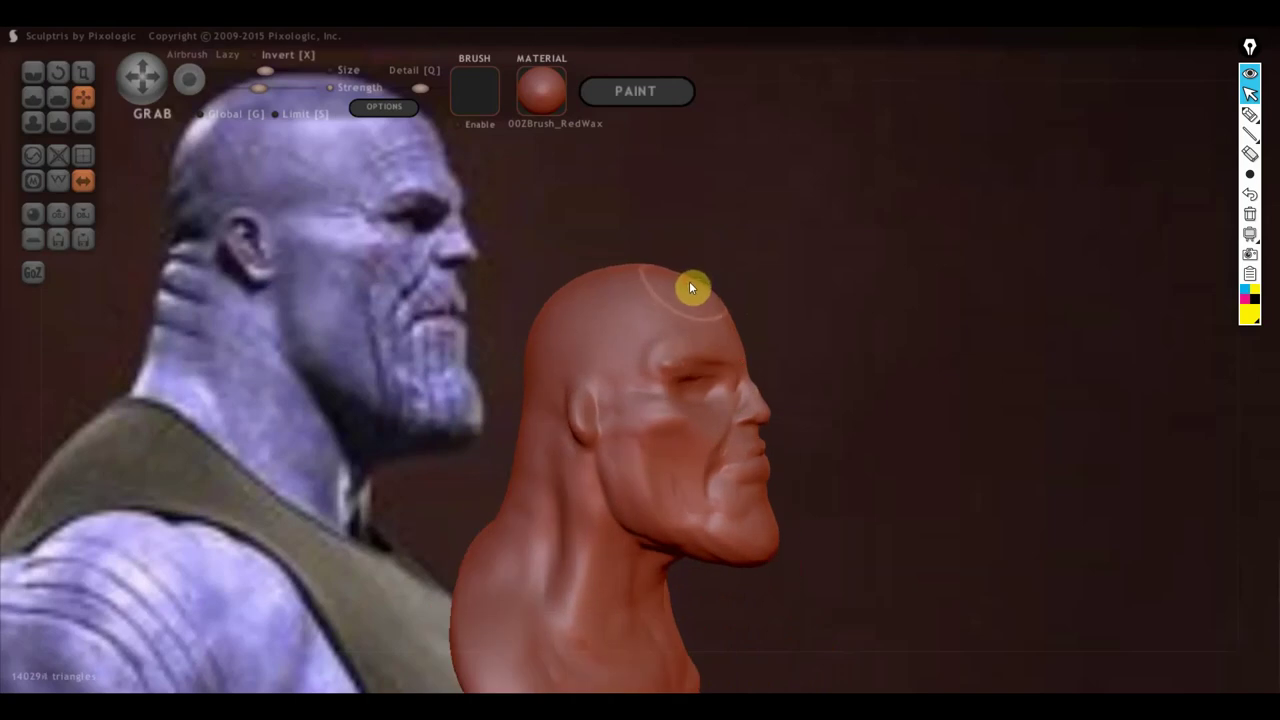
pyautogui.moveTo(689, 284); pyautogui.dragTo(714, 330)
# Step: Turn the bust to a frontal view to check the reshaped face
pyautogui.scroll(1, 719, 377)
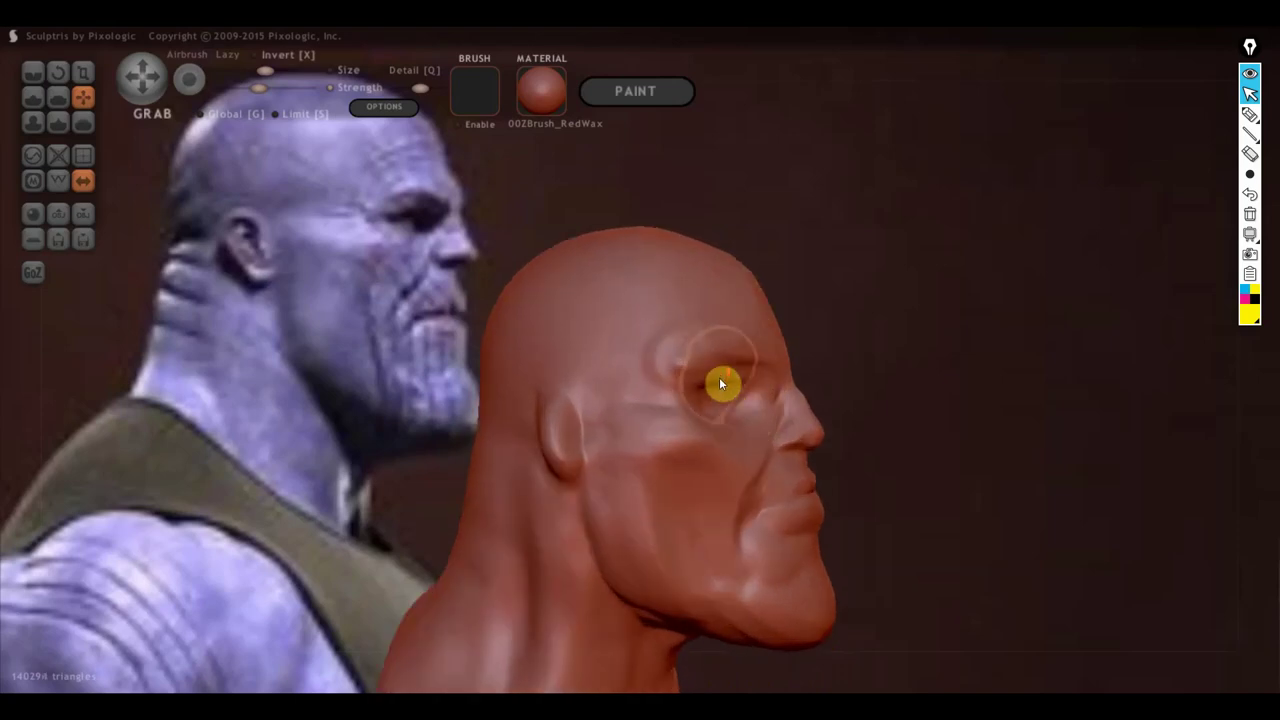
pyautogui.scroll(1, 721, 402)
pyautogui.moveTo(697, 424)
pyautogui.mouseDown(button='right')
pyautogui.moveTo(531, 426)
pyautogui.moveTo(378, 358)
pyautogui.mouseUp(button='right')
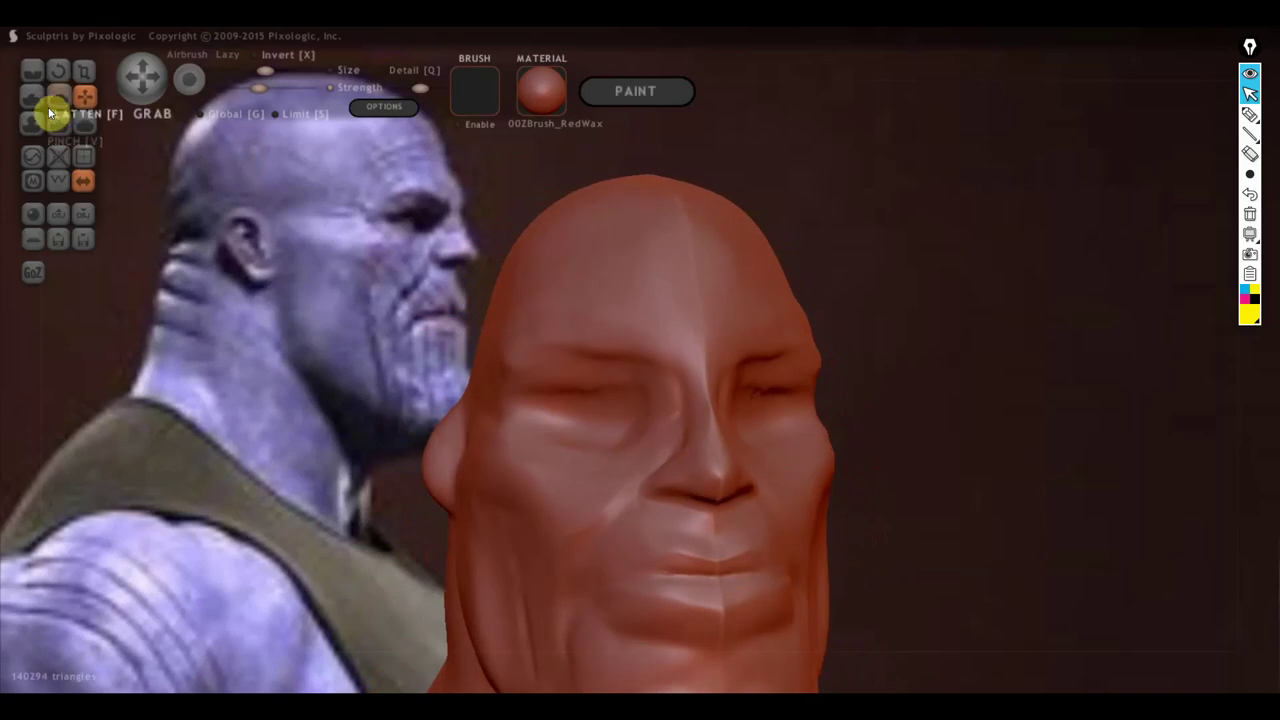
pyautogui.scroll(-1, 471, 329)
pyautogui.scroll(-1, 600, 405)
pyautogui.scroll(-1, 700, 430)
pyautogui.moveTo(779, 447); pyautogui.dragTo(766, 520, button='right')
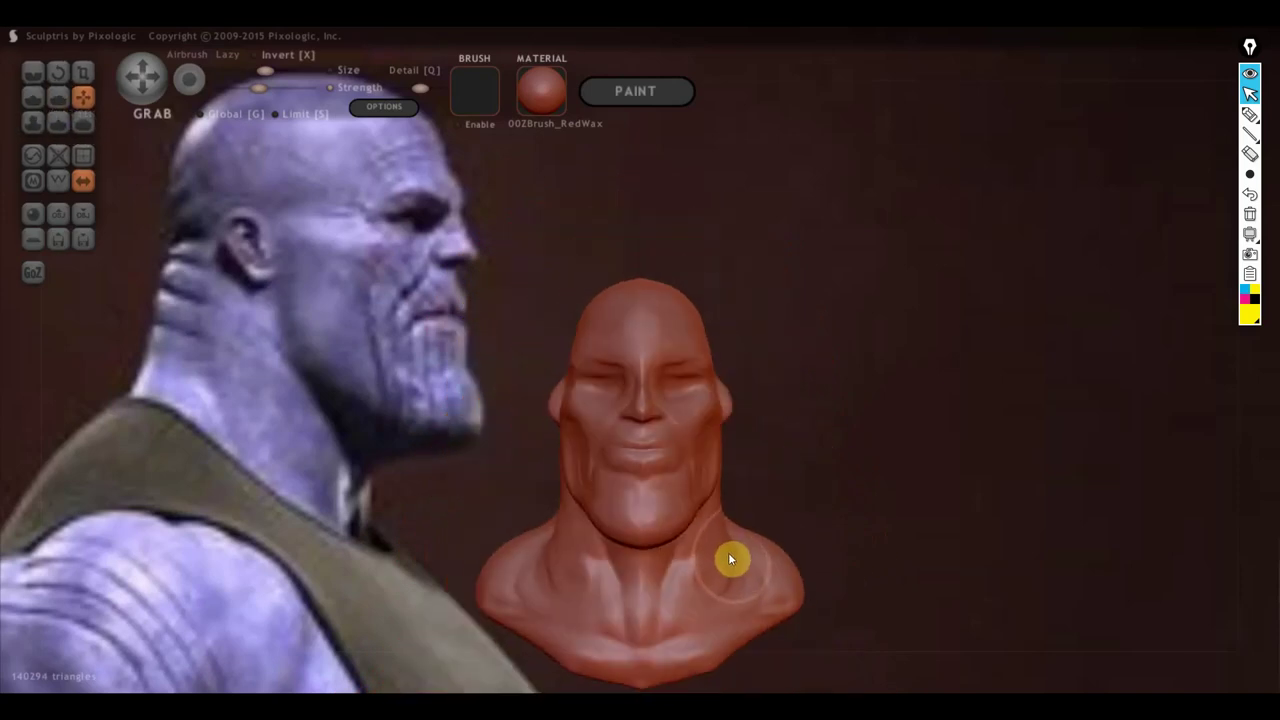
pyautogui.scroll(1, 720, 524)
pyautogui.scroll(-1, 727, 514)
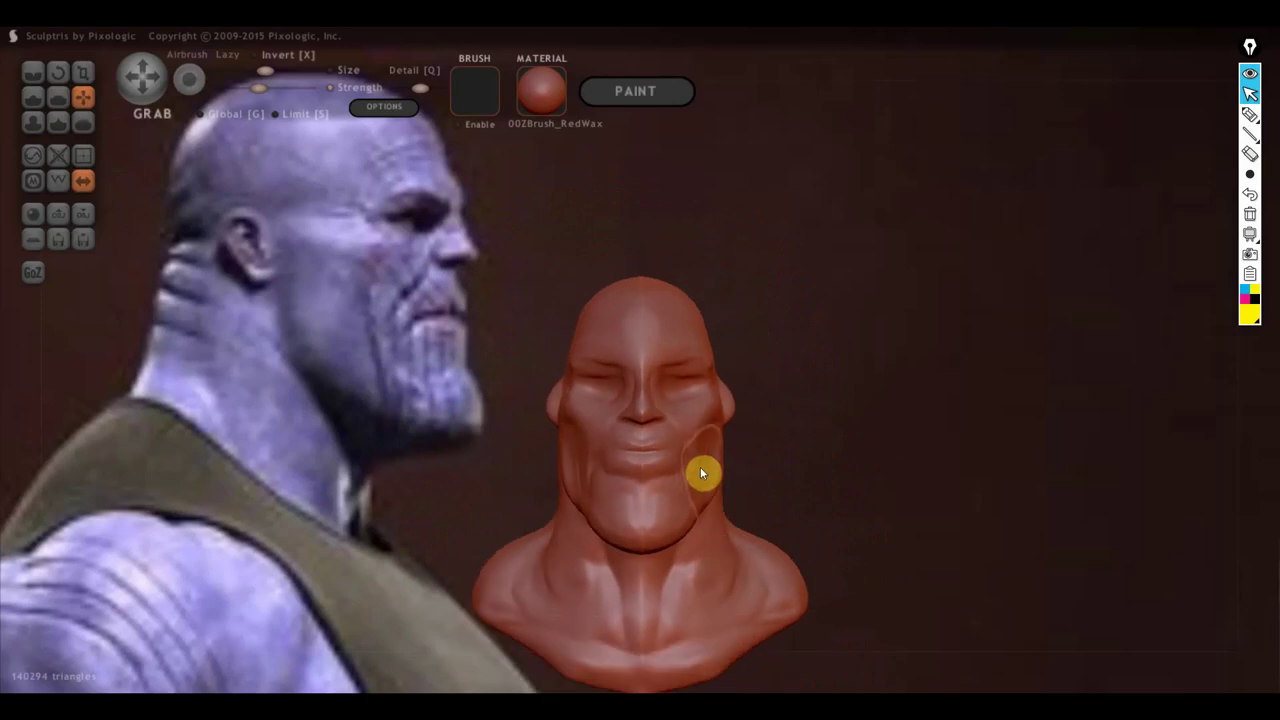
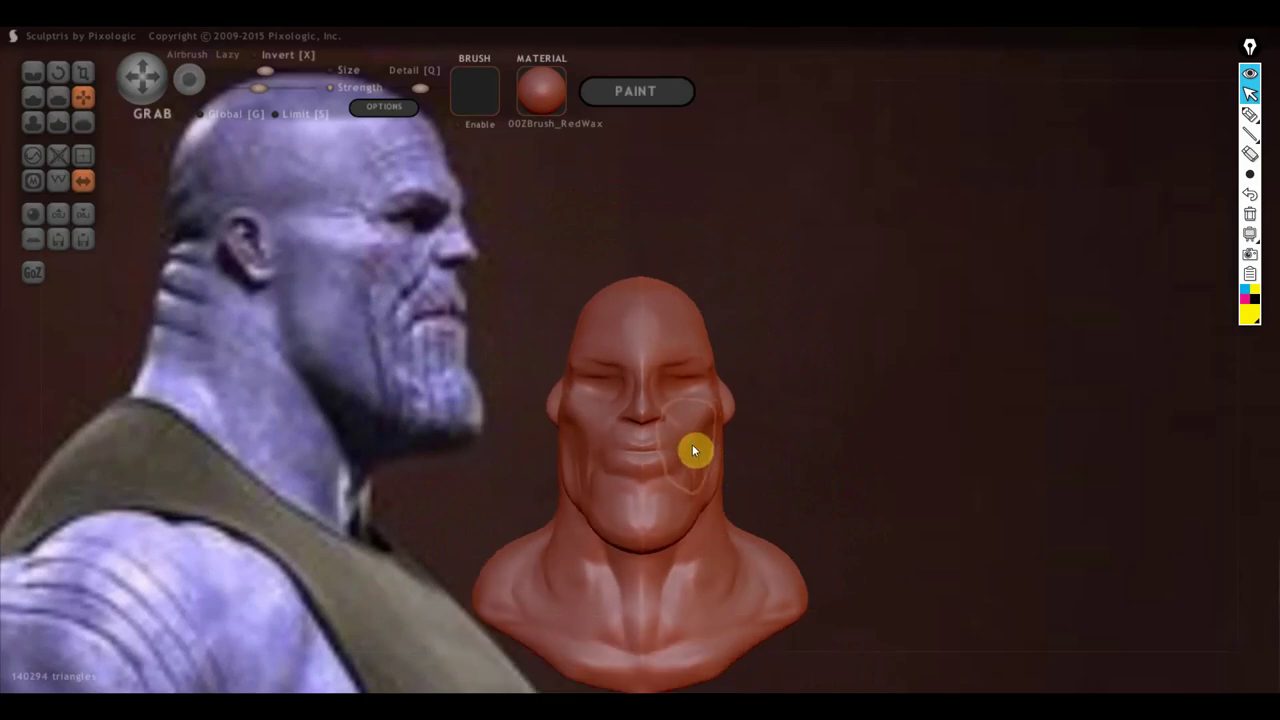
# Step: With the Grab brush, pull the ear bump into a larger, rounded bulge
pyautogui.moveTo(683, 469)
pyautogui.mouseDown(button='right')
pyautogui.moveTo(752, 468)
pyautogui.moveTo(671, 480)
pyautogui.moveTo(651, 537)
pyautogui.moveTo(677, 557)
pyautogui.moveTo(801, 515)
pyautogui.moveTo(780, 472)
pyautogui.moveTo(700, 466)
pyautogui.moveTo(886, 472)
pyautogui.mouseUp(button='right')
pyautogui.scroll(2, 752, 470)
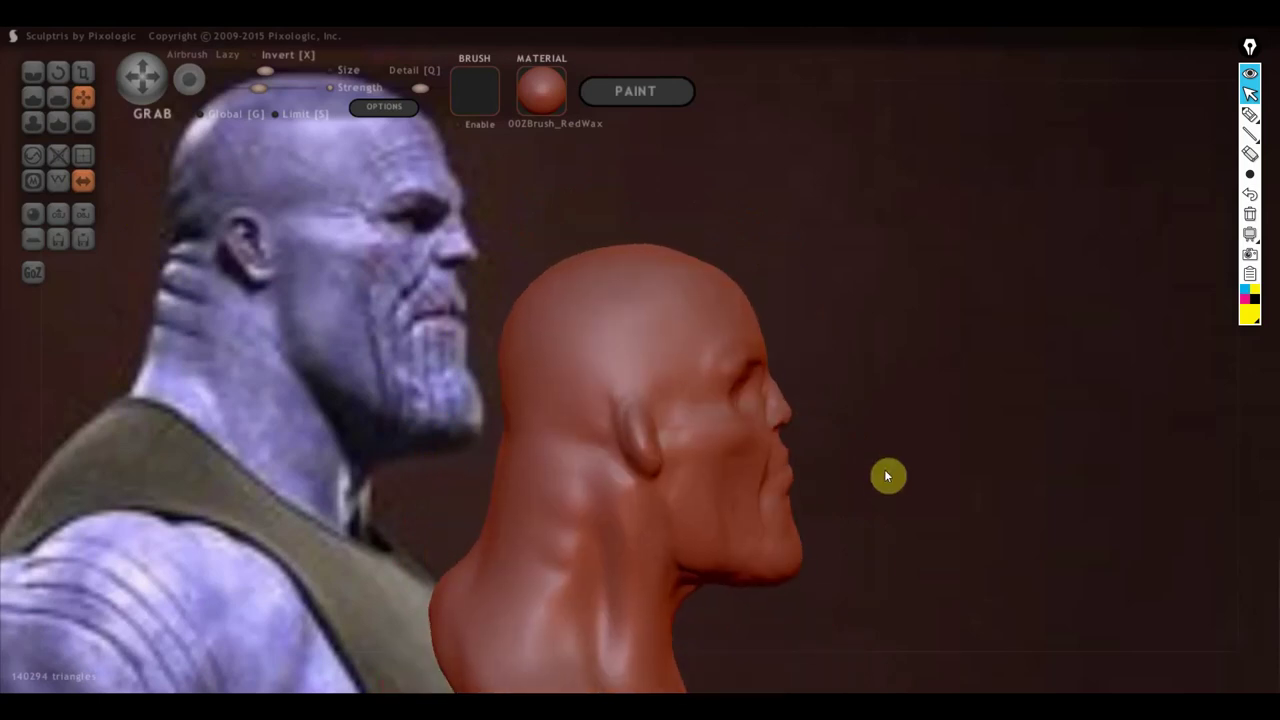
pyautogui.moveTo(669, 481)
pyautogui.mouseDown(button='right')
pyautogui.moveTo(731, 466)
pyautogui.moveTo(706, 451)
pyautogui.moveTo(462, 461)
pyautogui.moveTo(512, 436)
pyautogui.mouseUp(button='right')
pyautogui.scroll(3, 512, 436)
pyautogui.scroll(-2, 496, 447)
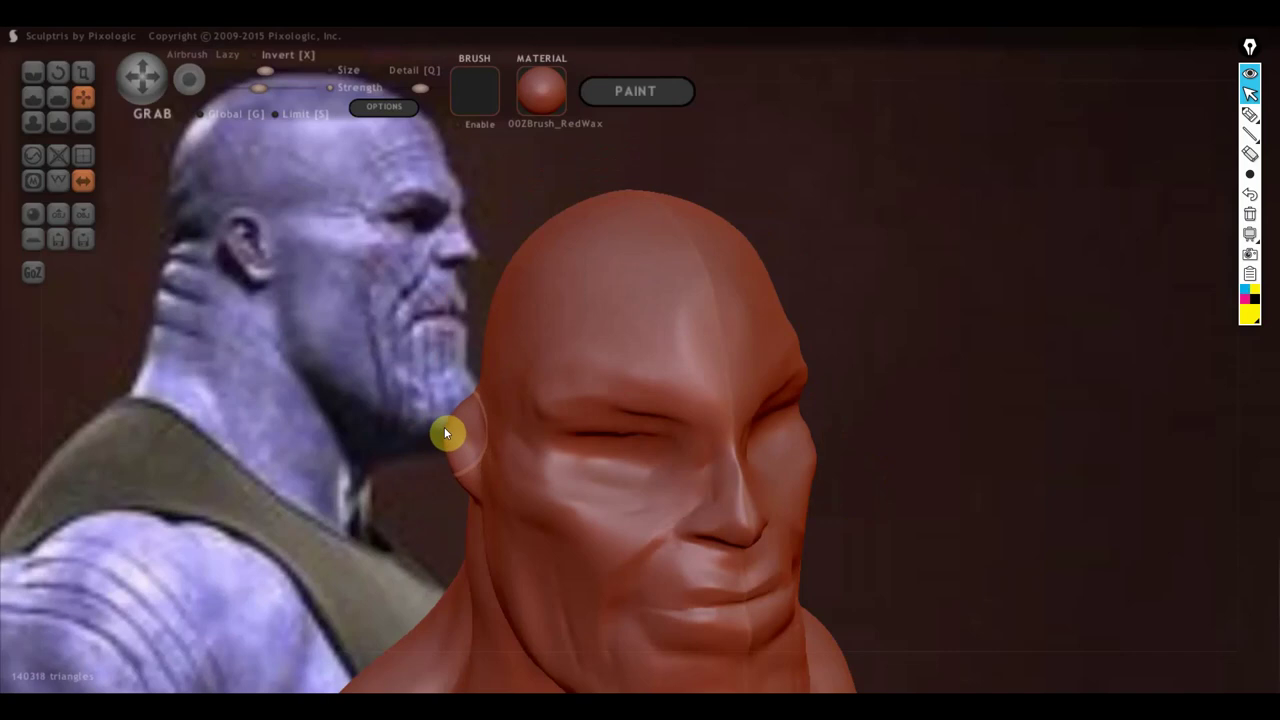
pyautogui.moveTo(477, 451)
pyautogui.mouseDown(button='right')
pyautogui.moveTo(698, 461)
pyautogui.moveTo(690, 504)
pyautogui.moveTo(796, 481)
pyautogui.mouseUp(button='right')
pyautogui.moveTo(750, 452)
pyautogui.mouseDown()
pyautogui.moveTo(706, 443)
pyautogui.moveTo(747, 437)
pyautogui.mouseUp()
pyautogui.moveTo(745, 436); pyautogui.dragTo(714, 440, button='right')
pyautogui.moveTo(714, 440)
pyautogui.mouseDown()
pyautogui.moveTo(674, 436)
pyautogui.moveTo(742, 462)
pyautogui.mouseUp()
# Step: Refine the rounded ear shape from the side and rear views
pyautogui.moveTo(740, 456); pyautogui.dragTo(544, 481, button='right')
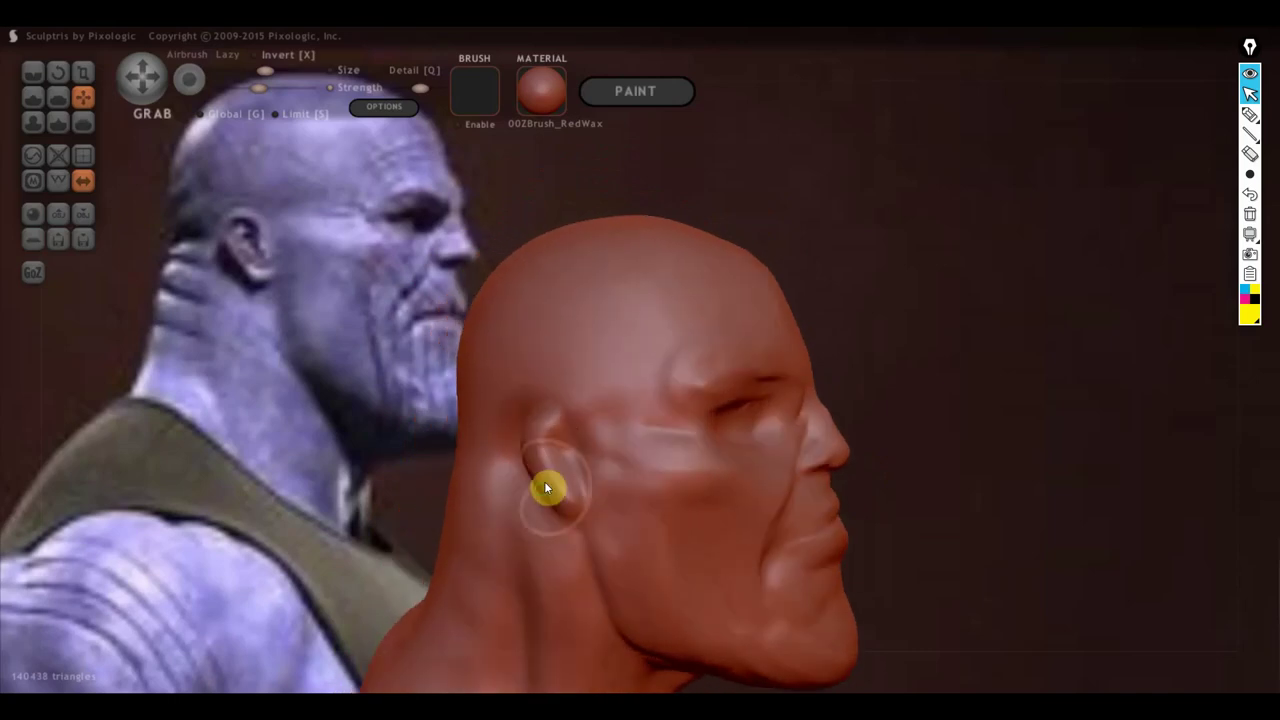
pyautogui.moveTo(556, 451)
pyautogui.mouseDown()
pyautogui.moveTo(519, 455)
pyautogui.moveTo(542, 419)
pyautogui.mouseUp()
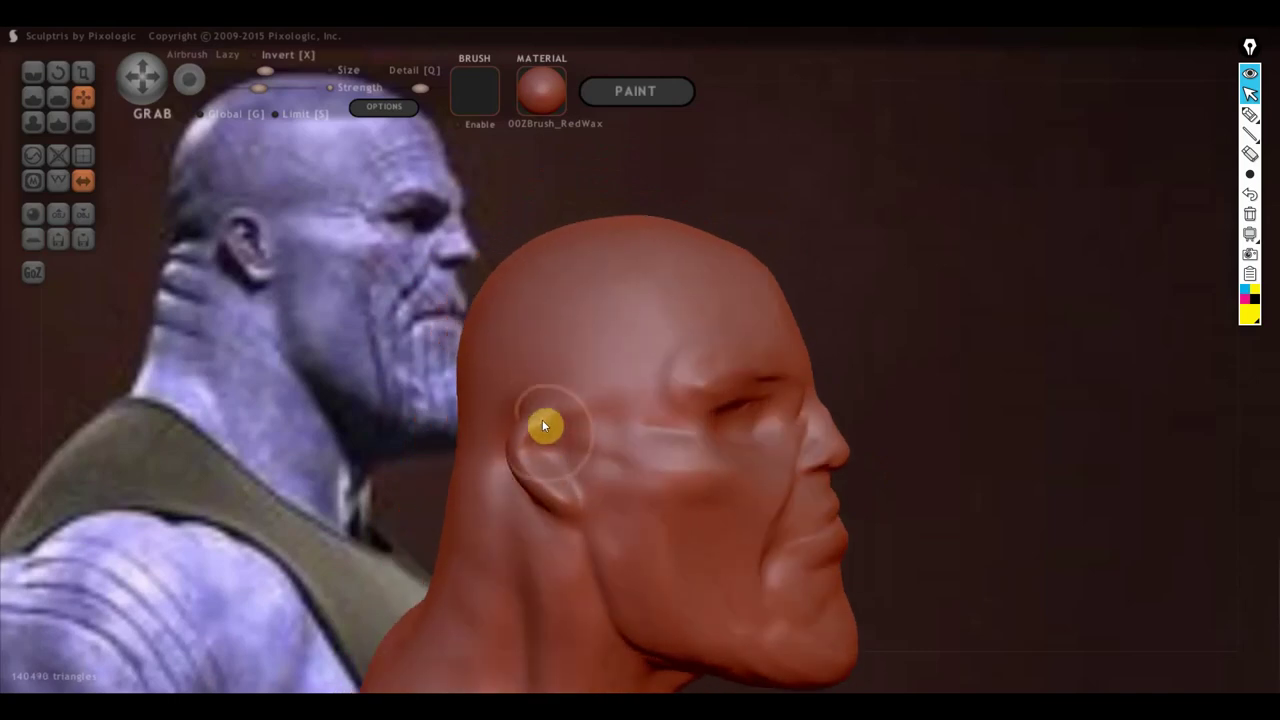
pyautogui.moveTo(543, 422)
pyautogui.mouseDown(button='right')
pyautogui.moveTo(700, 474)
pyautogui.moveTo(783, 451)
pyautogui.mouseUp(button='right')
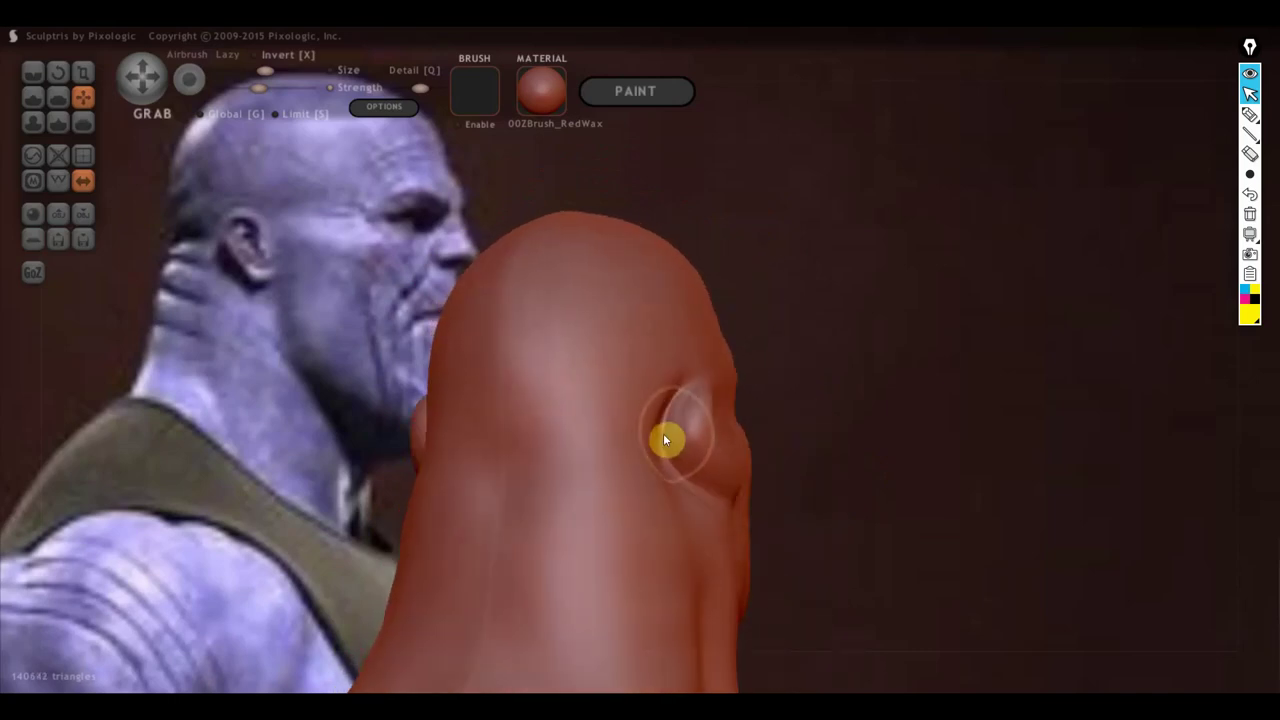
pyautogui.moveTo(661, 438)
pyautogui.mouseDown()
pyautogui.moveTo(700, 439)
pyautogui.moveTo(663, 438)
pyautogui.mouseUp()
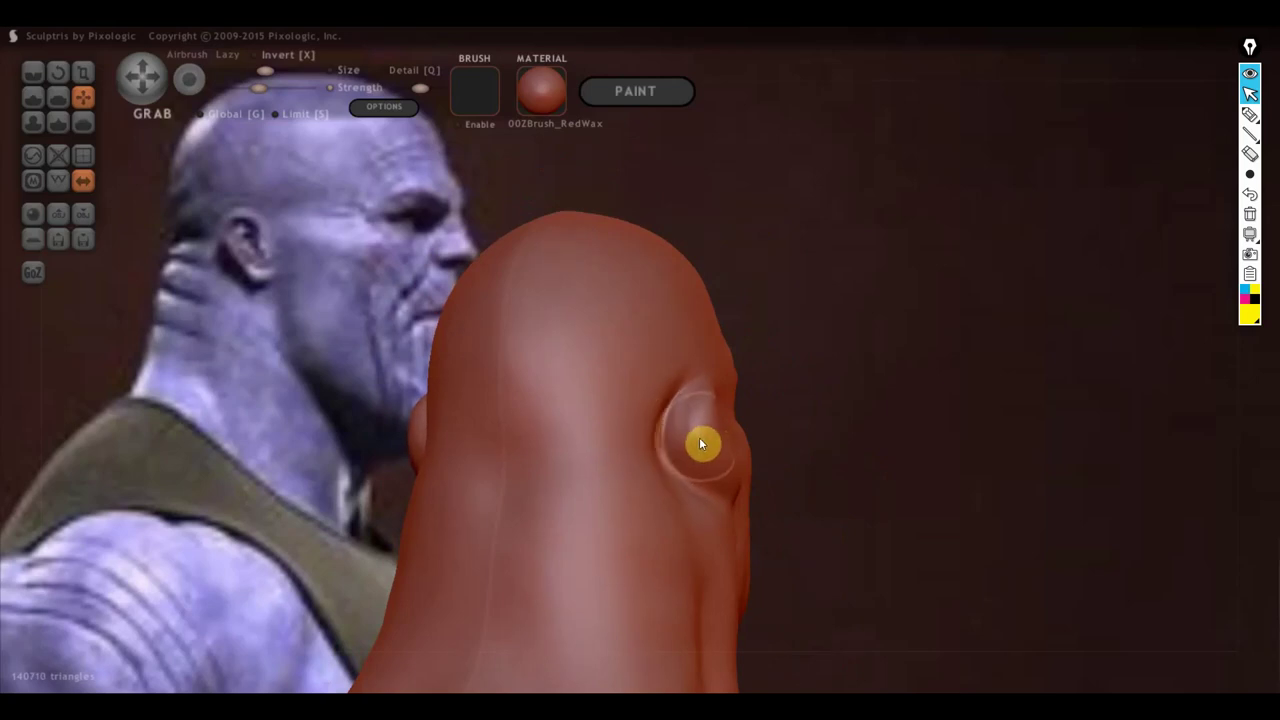
pyautogui.moveTo(710, 456)
pyautogui.mouseDown(button='right')
pyautogui.moveTo(554, 467)
pyautogui.moveTo(554, 441)
pyautogui.mouseUp(button='right')
pyautogui.moveTo(554, 442); pyautogui.dragTo(560, 414)
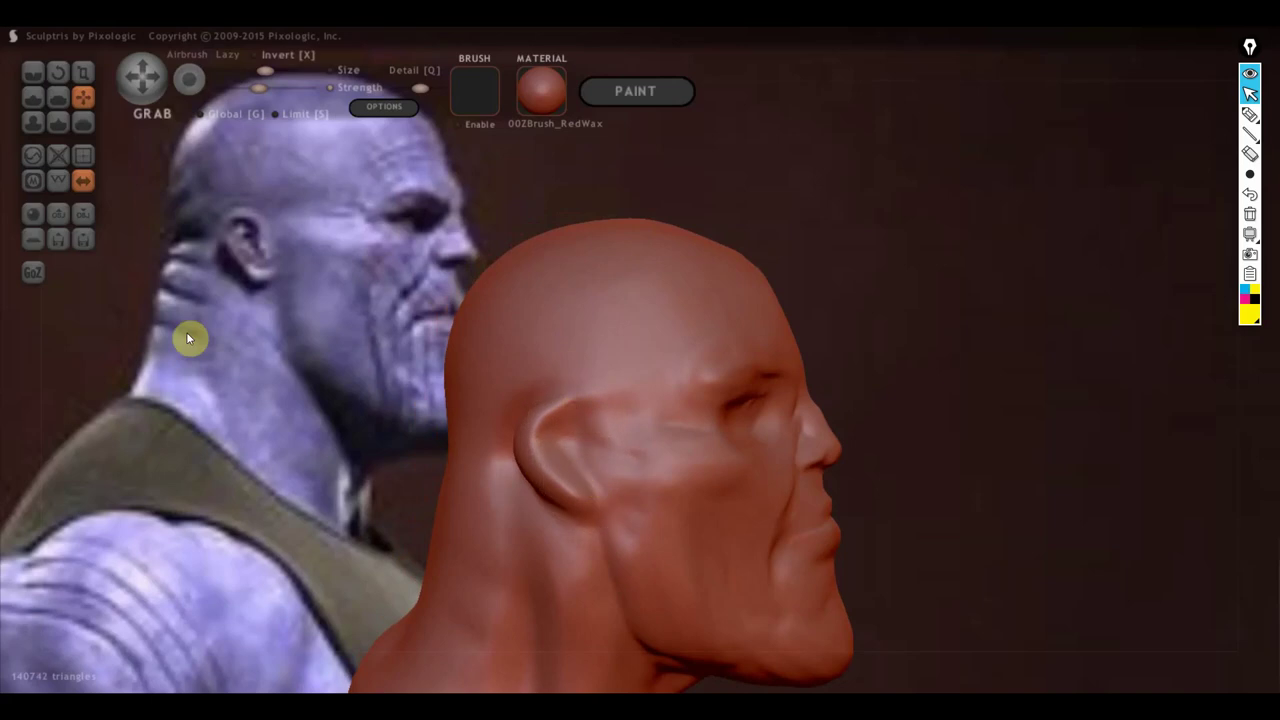
# Step: Flatten the ear surface, temple and forehead planes with the Flatten brush
pyautogui.click(62, 98)
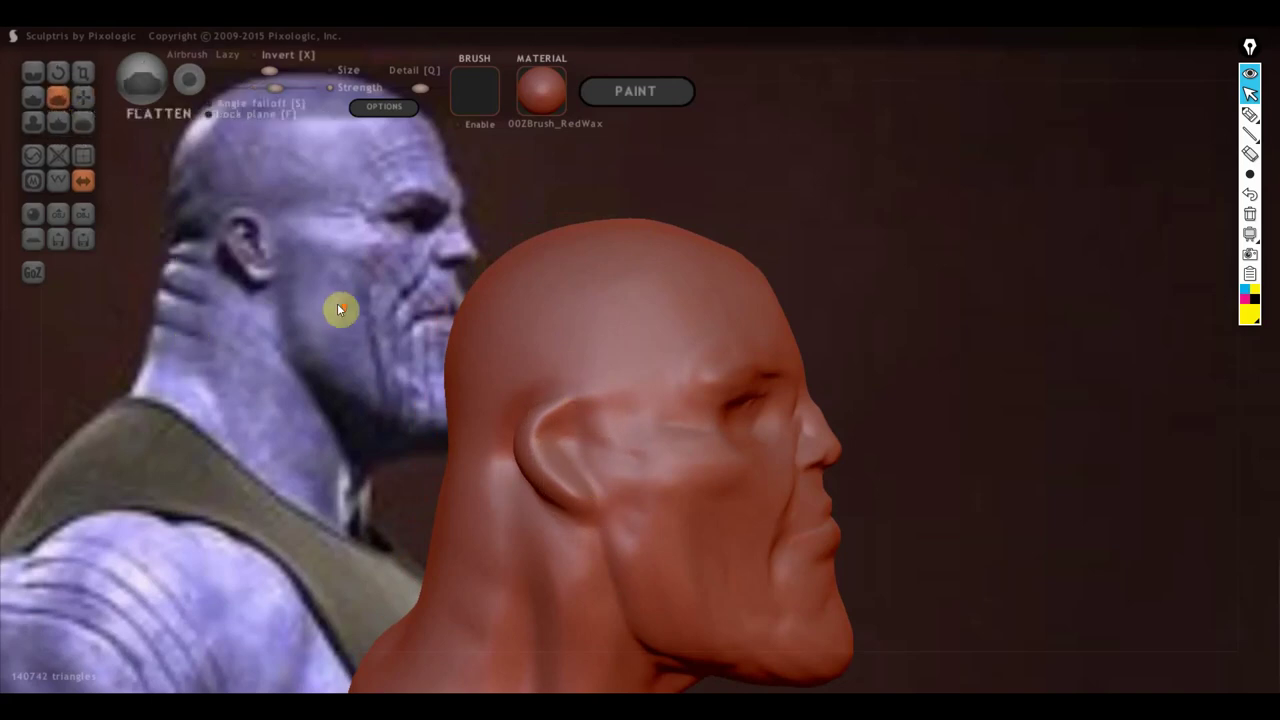
pyautogui.scroll(2, 337, 303)
pyautogui.moveTo(494, 413)
pyautogui.mouseDown()
pyautogui.moveTo(528, 461)
pyautogui.moveTo(583, 457)
pyautogui.moveTo(597, 469)
pyautogui.moveTo(608, 437)
pyautogui.moveTo(628, 480)
pyautogui.moveTo(651, 491)
pyautogui.moveTo(580, 383)
pyautogui.moveTo(589, 397)
pyautogui.moveTo(561, 384)
pyautogui.moveTo(686, 366)
pyautogui.moveTo(654, 423)
pyautogui.moveTo(454, 366)
pyautogui.moveTo(697, 329)
pyautogui.moveTo(580, 369)
pyautogui.mouseUp()
pyautogui.moveTo(580, 369)
pyautogui.mouseDown(button='right')
pyautogui.moveTo(457, 397)
pyautogui.moveTo(548, 332)
pyautogui.mouseUp(button='right')
pyautogui.moveTo(548, 331); pyautogui.dragTo(677, 334)
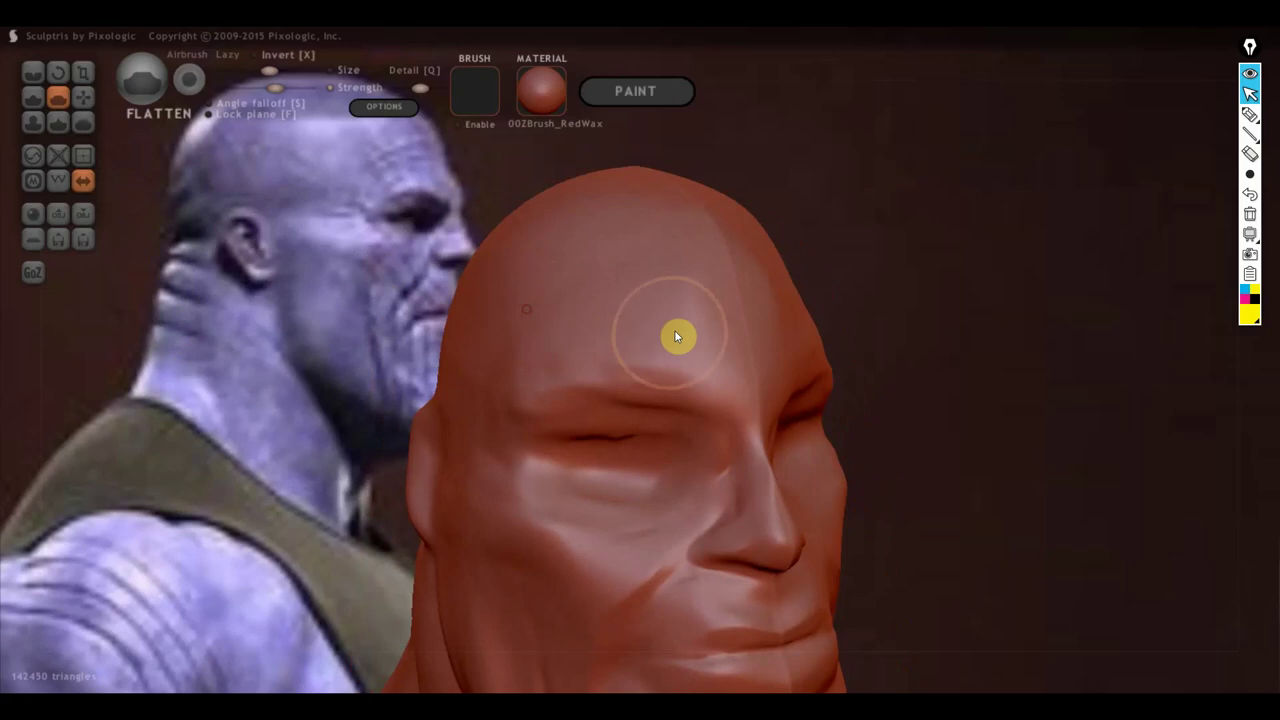
pyautogui.moveTo(663, 323); pyautogui.dragTo(603, 343, button='right')
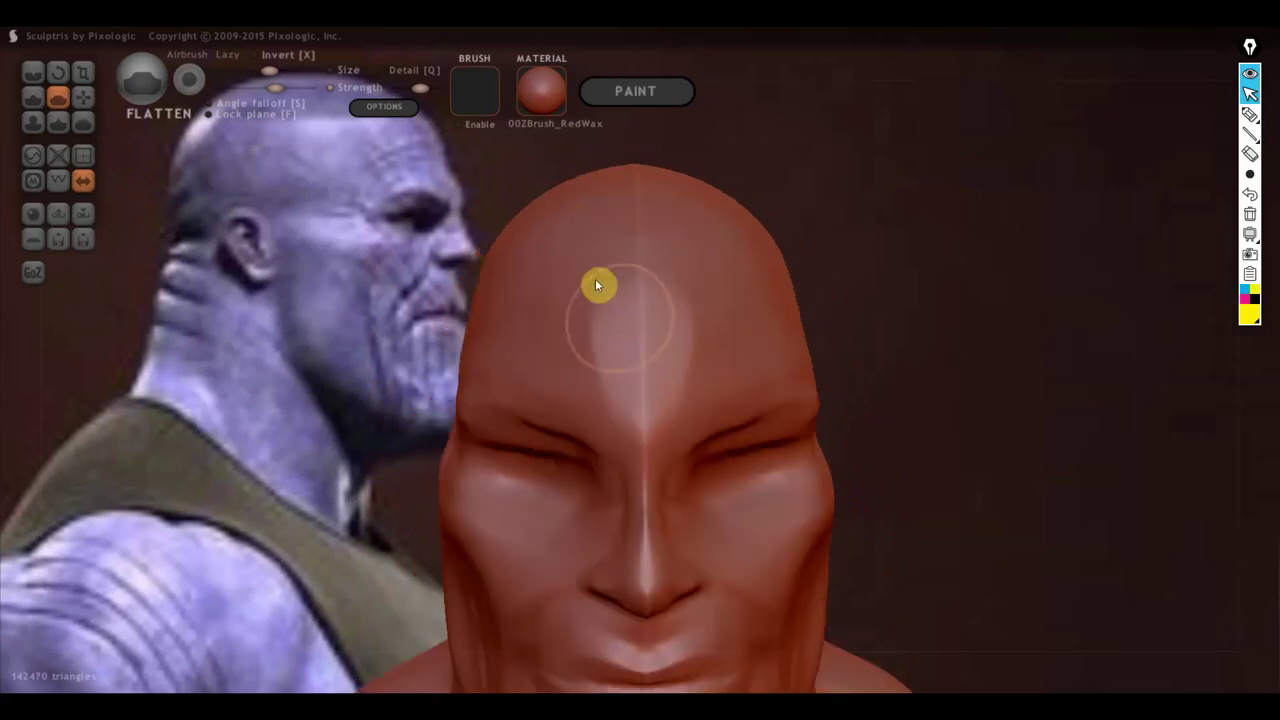
pyautogui.moveTo(597, 286)
pyautogui.mouseDown()
pyautogui.moveTo(634, 303)
pyautogui.moveTo(594, 394)
pyautogui.mouseUp()
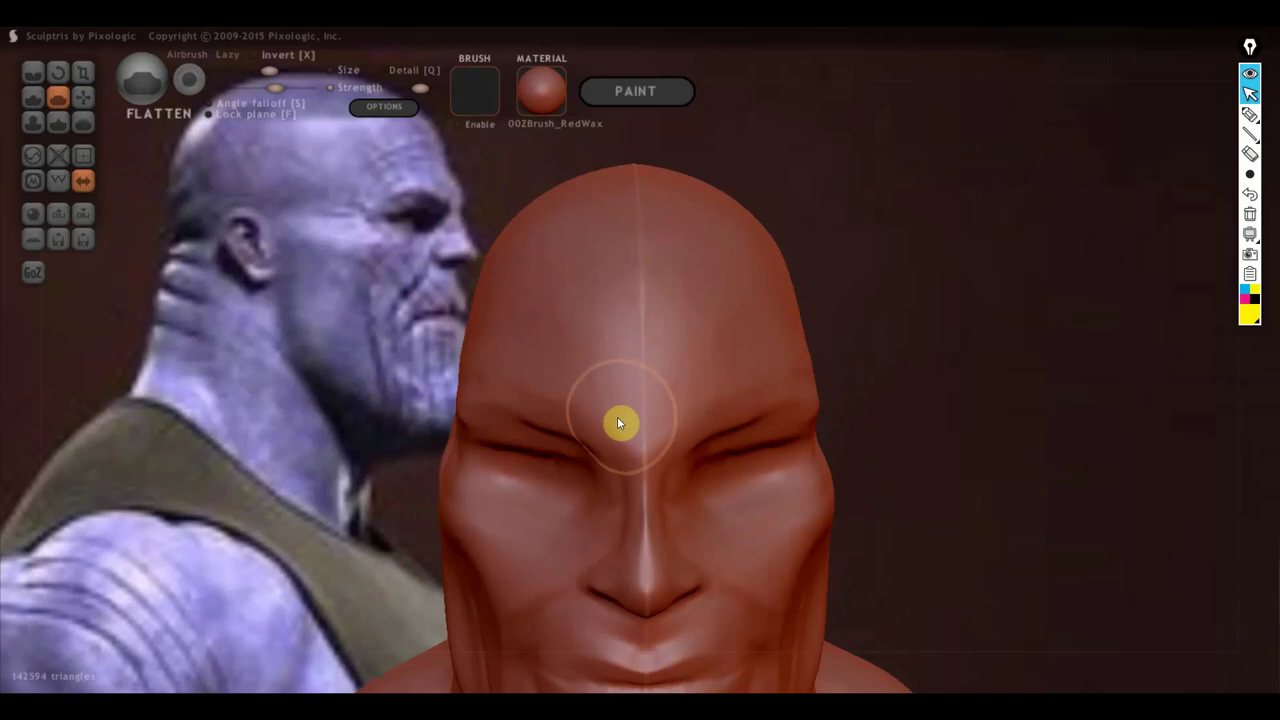
# Step: From a right profile, build up volume and form in the ear with the Draw brush
pyautogui.moveTo(603, 394); pyautogui.dragTo(775, 371, button='right')
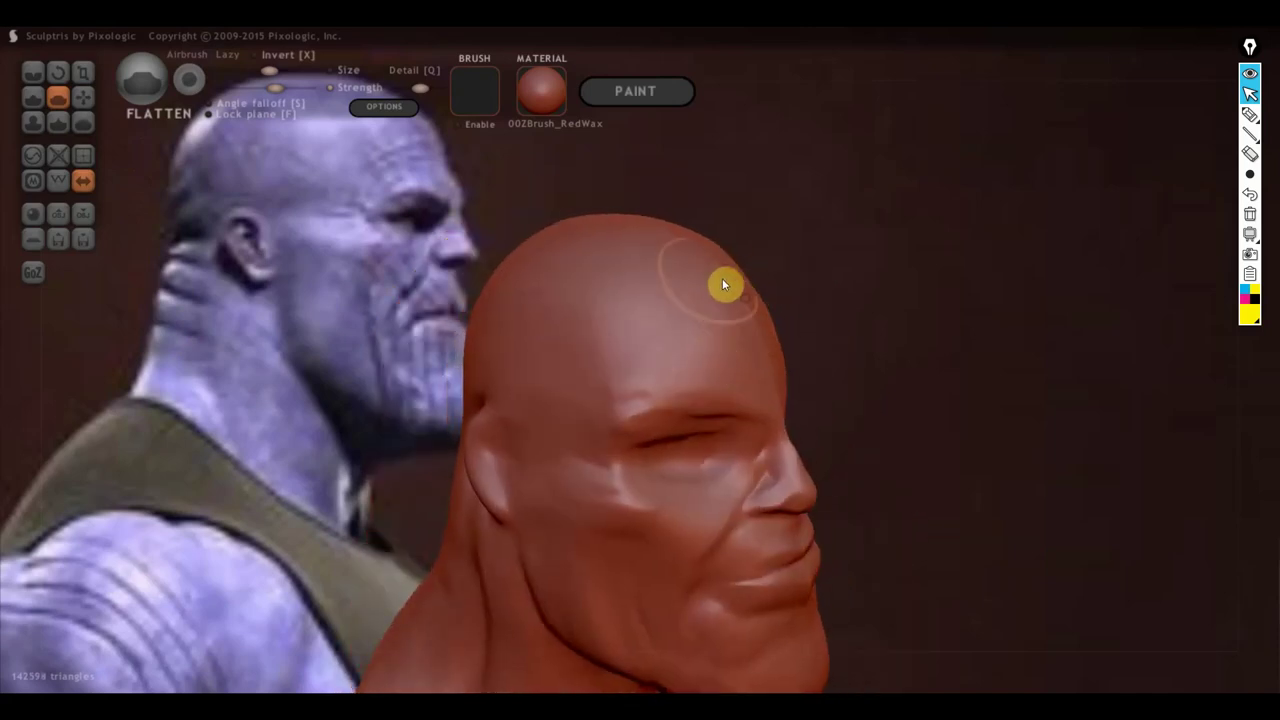
pyautogui.moveTo(828, 326); pyautogui.dragTo(876, 296, button='right')
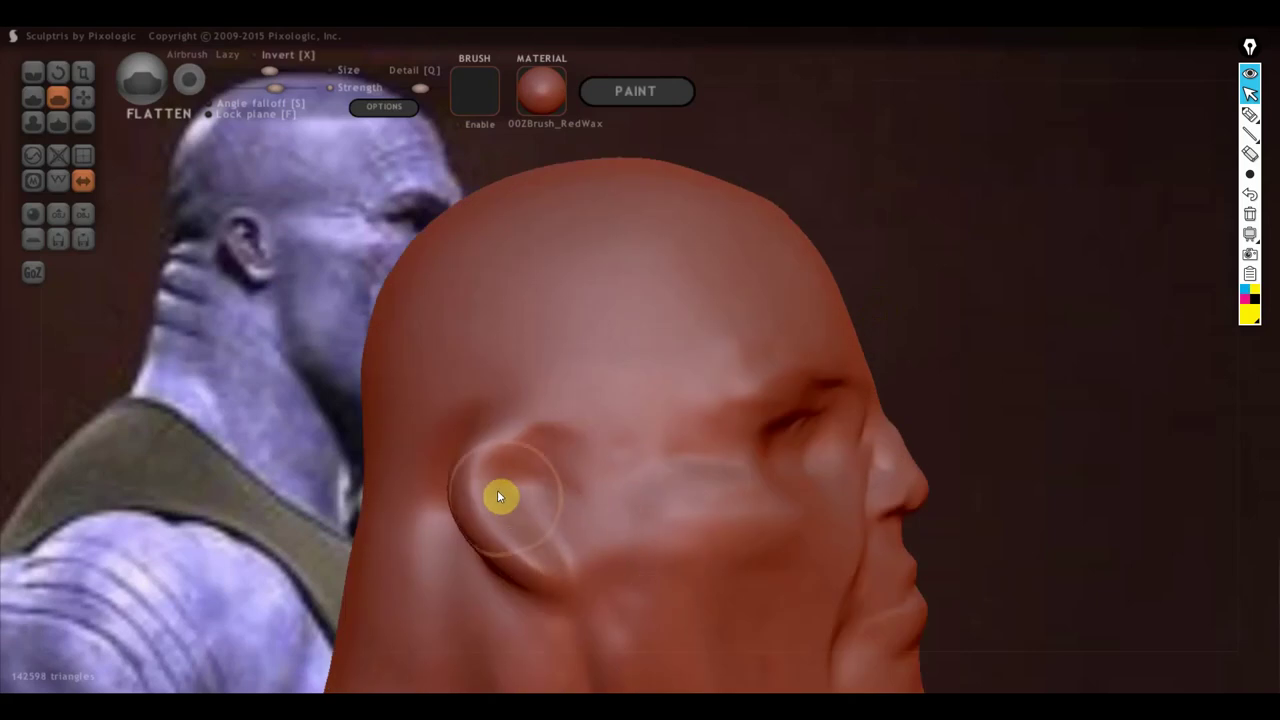
pyautogui.click(38, 90)
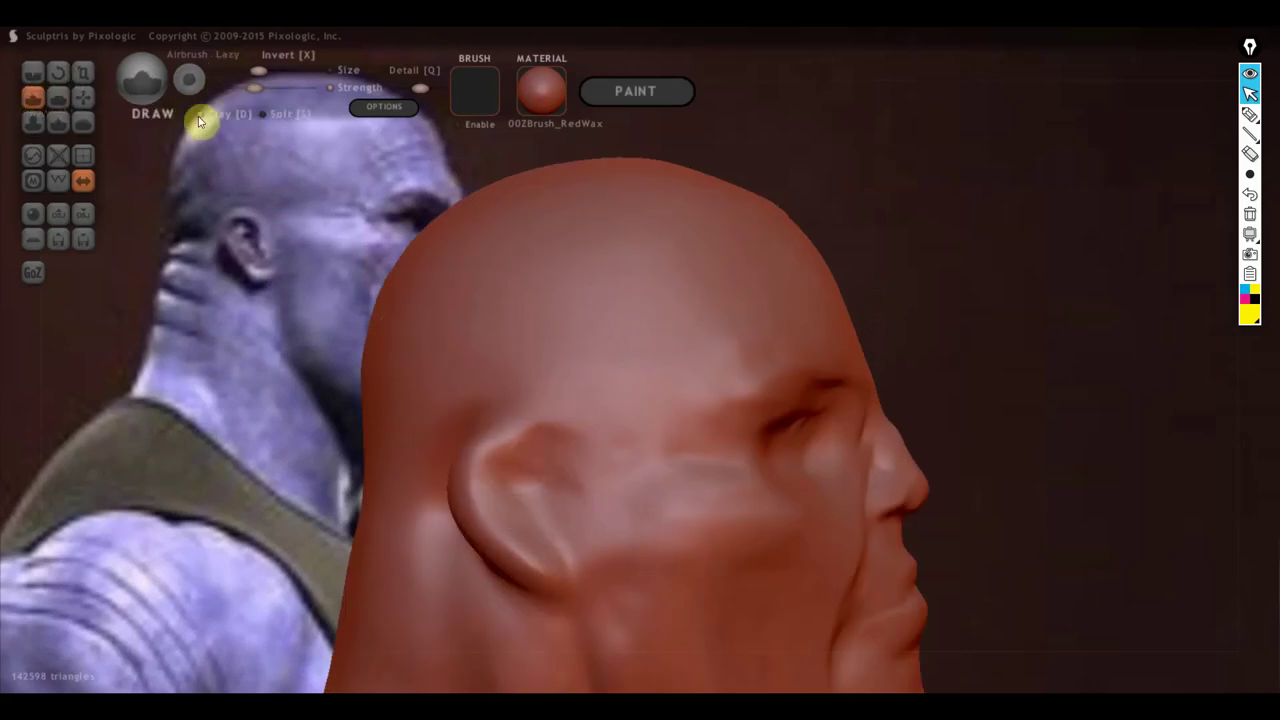
pyautogui.scroll(2, 601, 502)
pyautogui.scroll(2, 530, 524)
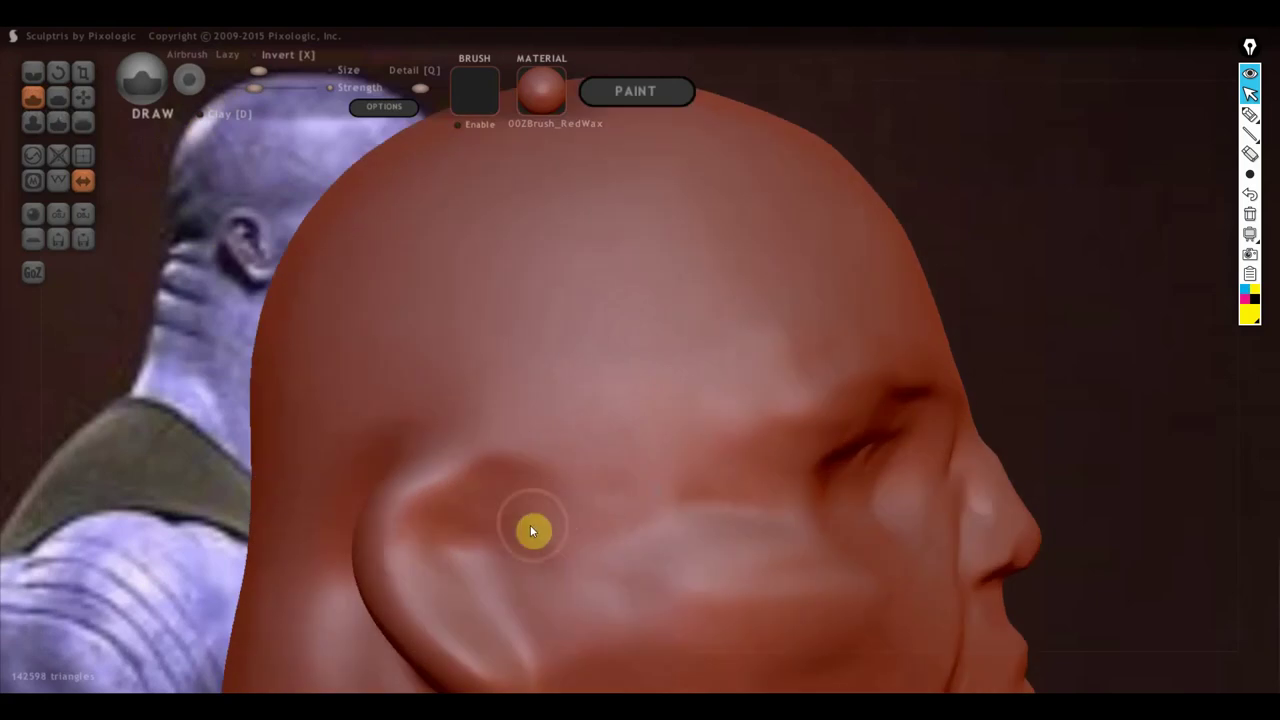
pyautogui.moveTo(530, 524); pyautogui.dragTo(437, 477)
pyautogui.moveTo(489, 520); pyautogui.dragTo(434, 526)
pyautogui.scroll(-3, 557, 537)
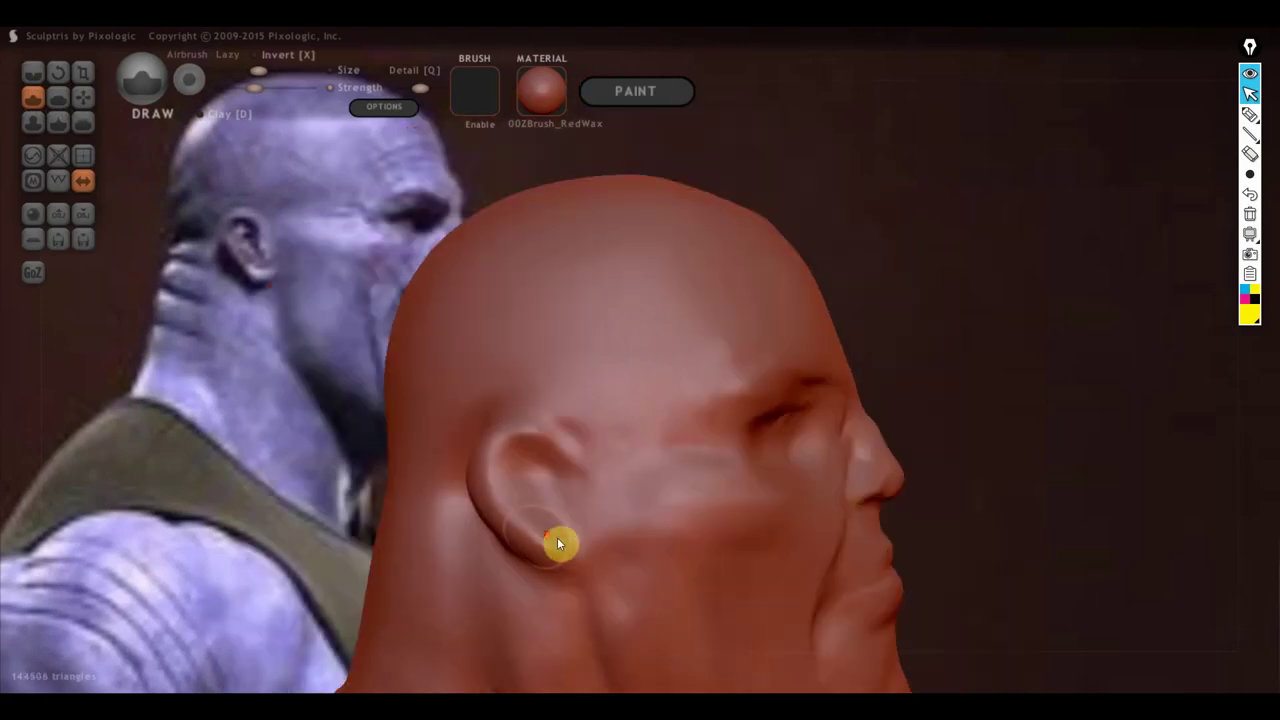
pyautogui.scroll(2, 539, 468)
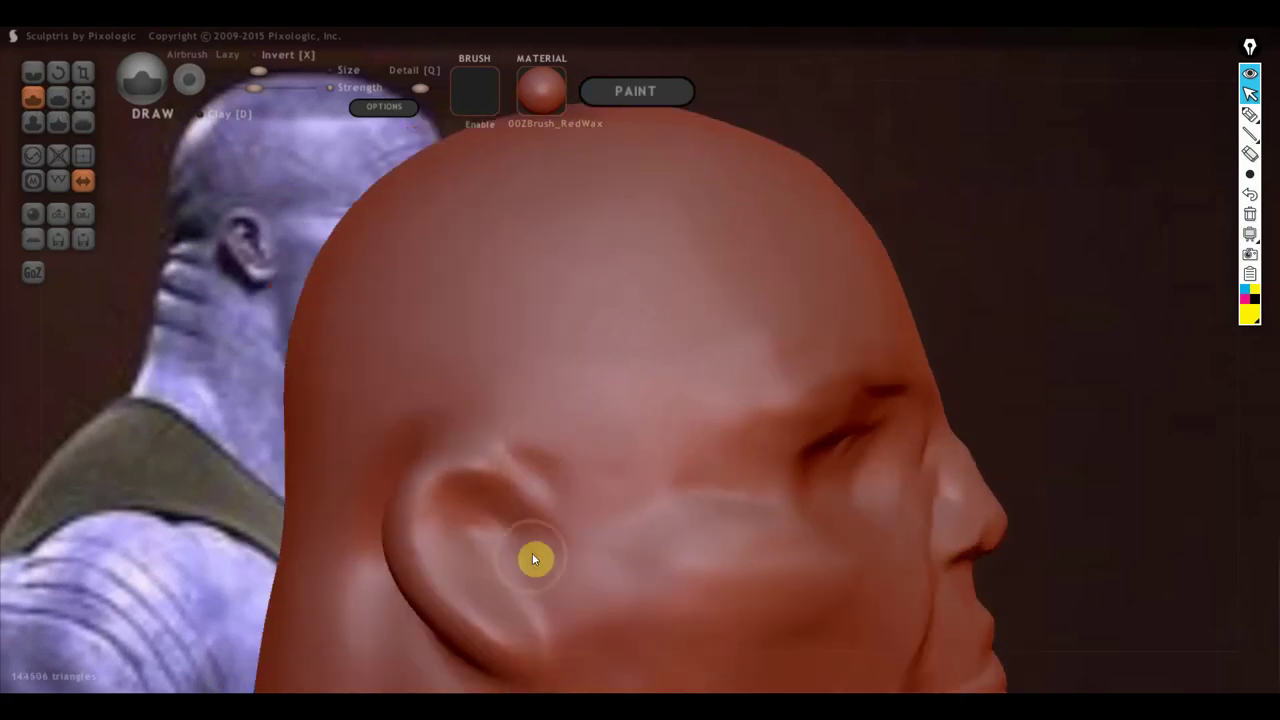
pyautogui.moveTo(534, 557)
pyautogui.mouseDown()
pyautogui.moveTo(546, 571)
pyautogui.moveTo(541, 524)
pyautogui.moveTo(566, 582)
pyautogui.mouseUp()
pyautogui.scroll(-2, 548, 568)
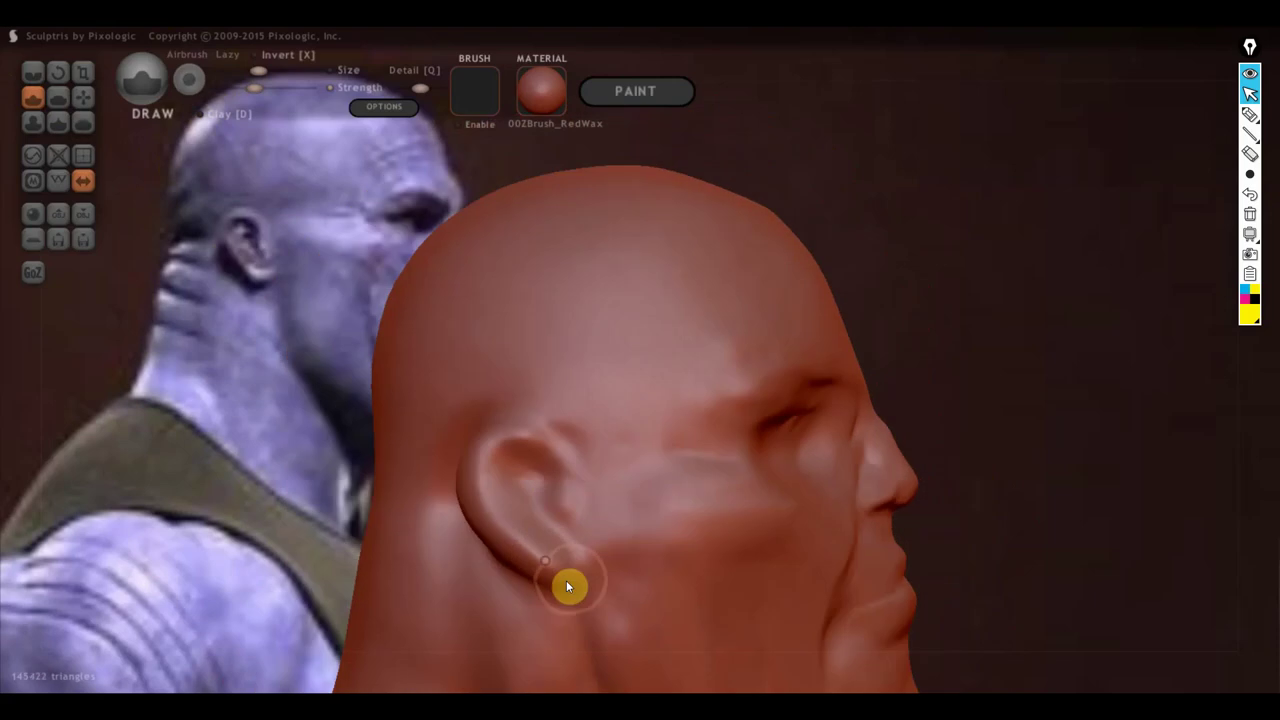
# Step: Carve Crease strokes along the ear rim, inside the ear and below the lobe
pyautogui.click(32, 72)
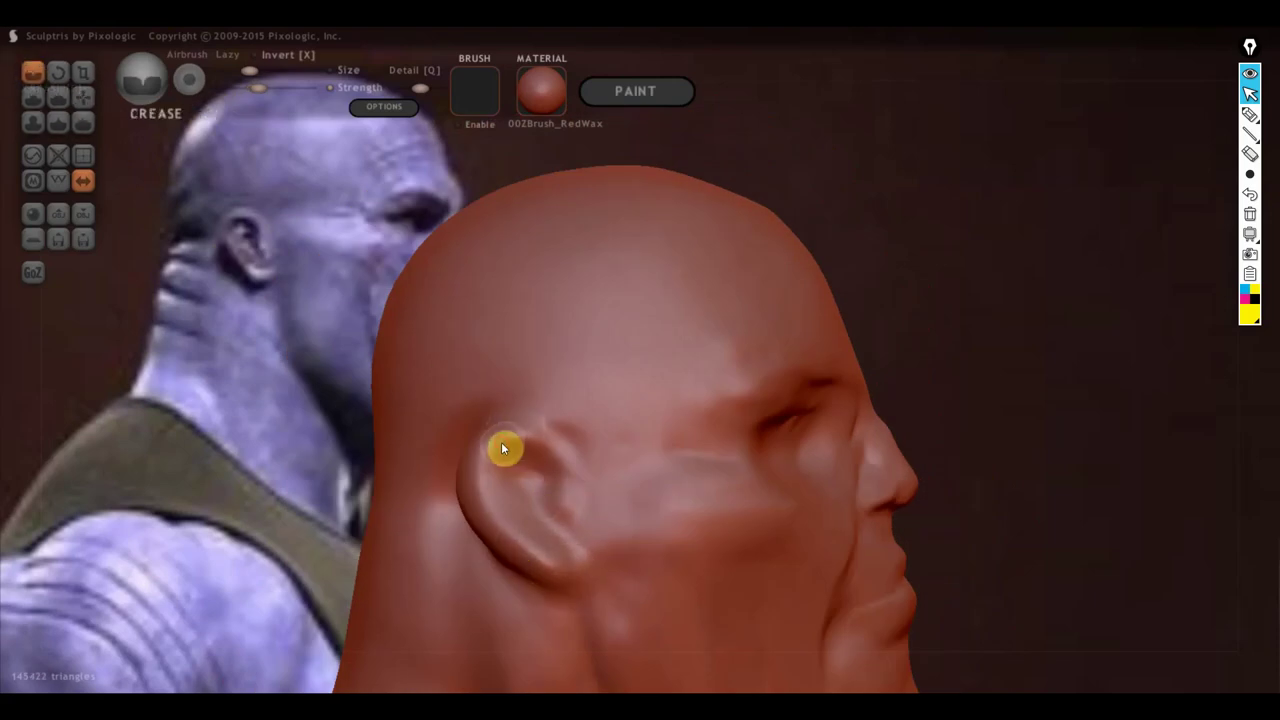
pyautogui.moveTo(503, 449)
pyautogui.mouseDown()
pyautogui.moveTo(497, 500)
pyautogui.moveTo(541, 561)
pyautogui.moveTo(589, 577)
pyautogui.moveTo(534, 534)
pyautogui.mouseUp()
pyautogui.moveTo(493, 488)
pyautogui.mouseDown()
pyautogui.moveTo(523, 455)
pyautogui.moveTo(496, 493)
pyautogui.moveTo(543, 456)
pyautogui.moveTo(502, 494)
pyautogui.moveTo(560, 520)
pyautogui.moveTo(571, 434)
pyautogui.moveTo(586, 466)
pyautogui.moveTo(545, 413)
pyautogui.moveTo(597, 484)
pyautogui.mouseUp()
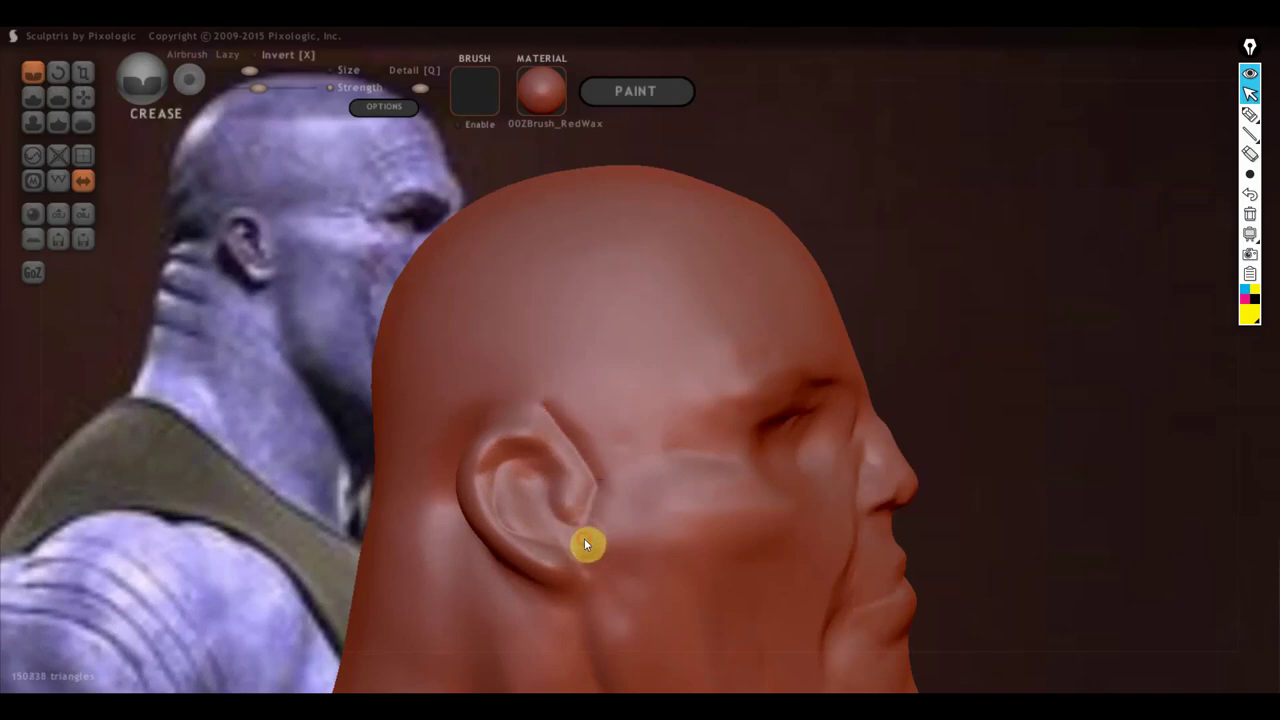
pyautogui.moveTo(583, 534)
pyautogui.mouseDown()
pyautogui.moveTo(589, 600)
pyautogui.moveTo(606, 483)
pyautogui.moveTo(583, 646)
pyautogui.mouseUp()
pyautogui.moveTo(603, 500); pyautogui.dragTo(596, 611)
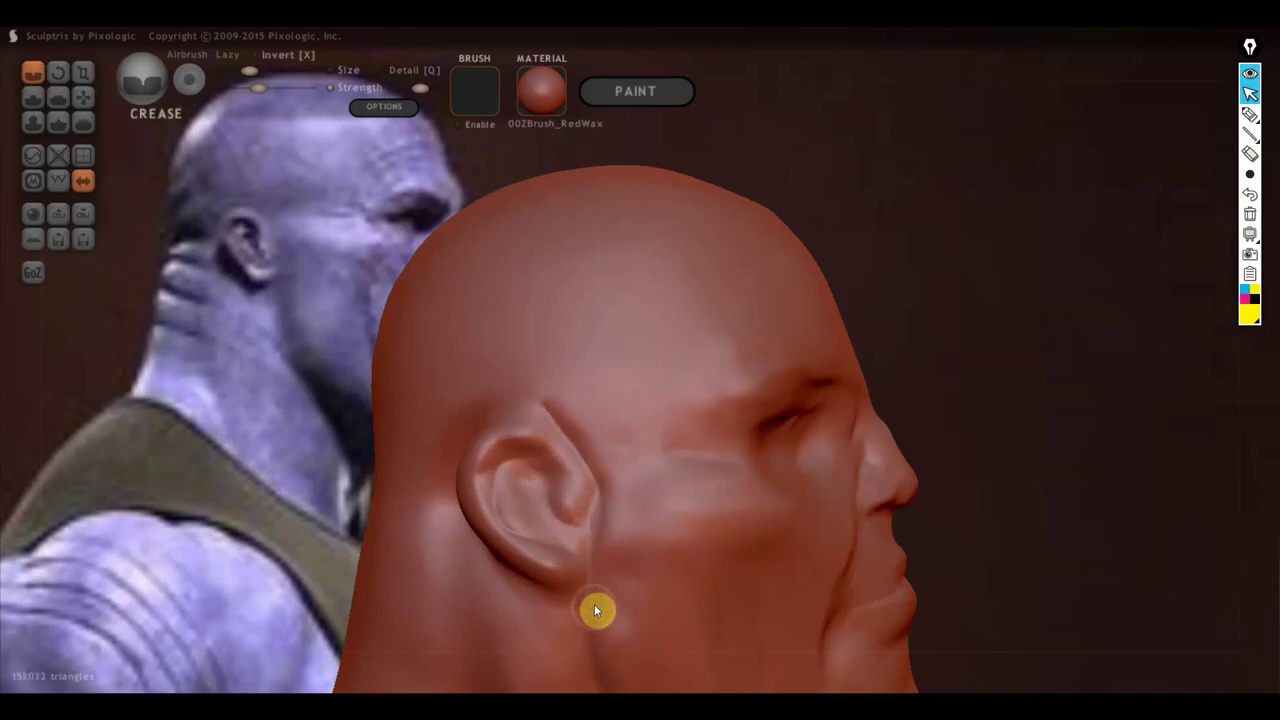
# Step: From behind, deepen the inner ear creases, then soften the inner ridges
pyautogui.moveTo(595, 610)
pyautogui.mouseDown(button='right')
pyautogui.moveTo(677, 614)
pyautogui.moveTo(671, 549)
pyautogui.moveTo(723, 546)
pyautogui.moveTo(758, 420)
pyautogui.mouseUp(button='right')
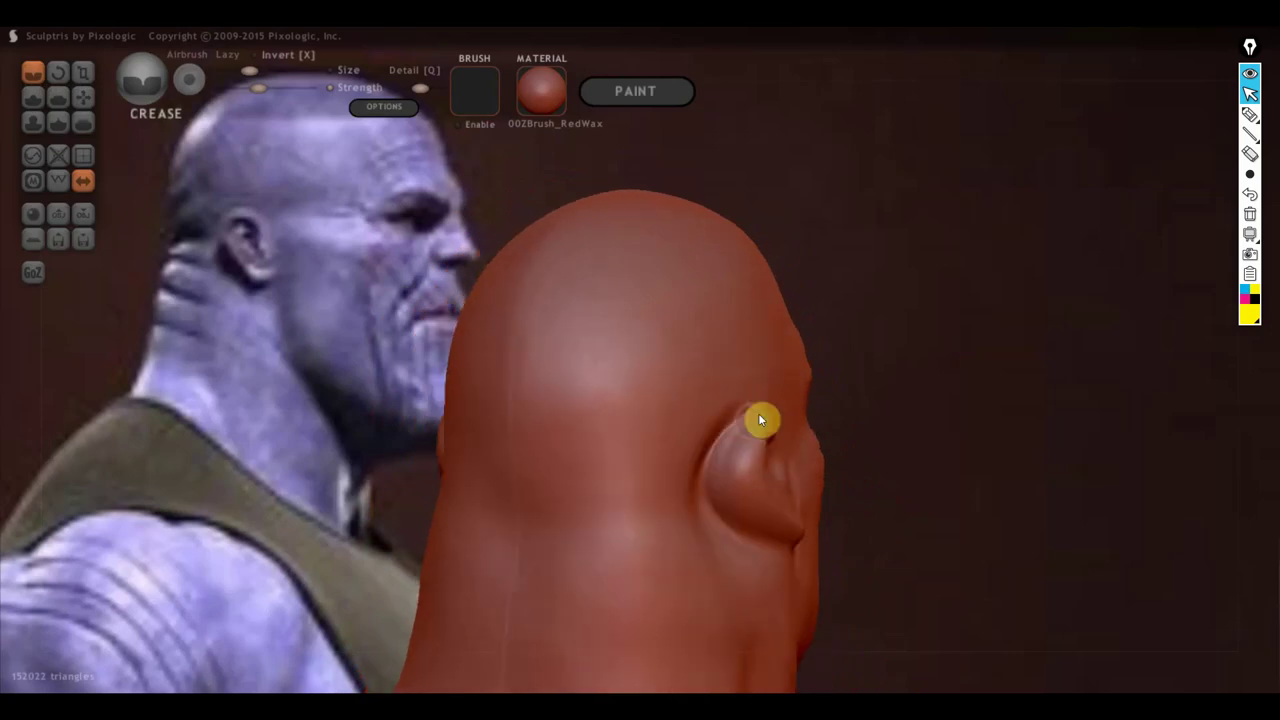
pyautogui.moveTo(758, 420)
pyautogui.mouseDown()
pyautogui.moveTo(737, 520)
pyautogui.moveTo(771, 534)
pyautogui.mouseUp()
pyautogui.moveTo(749, 437); pyautogui.dragTo(782, 548)
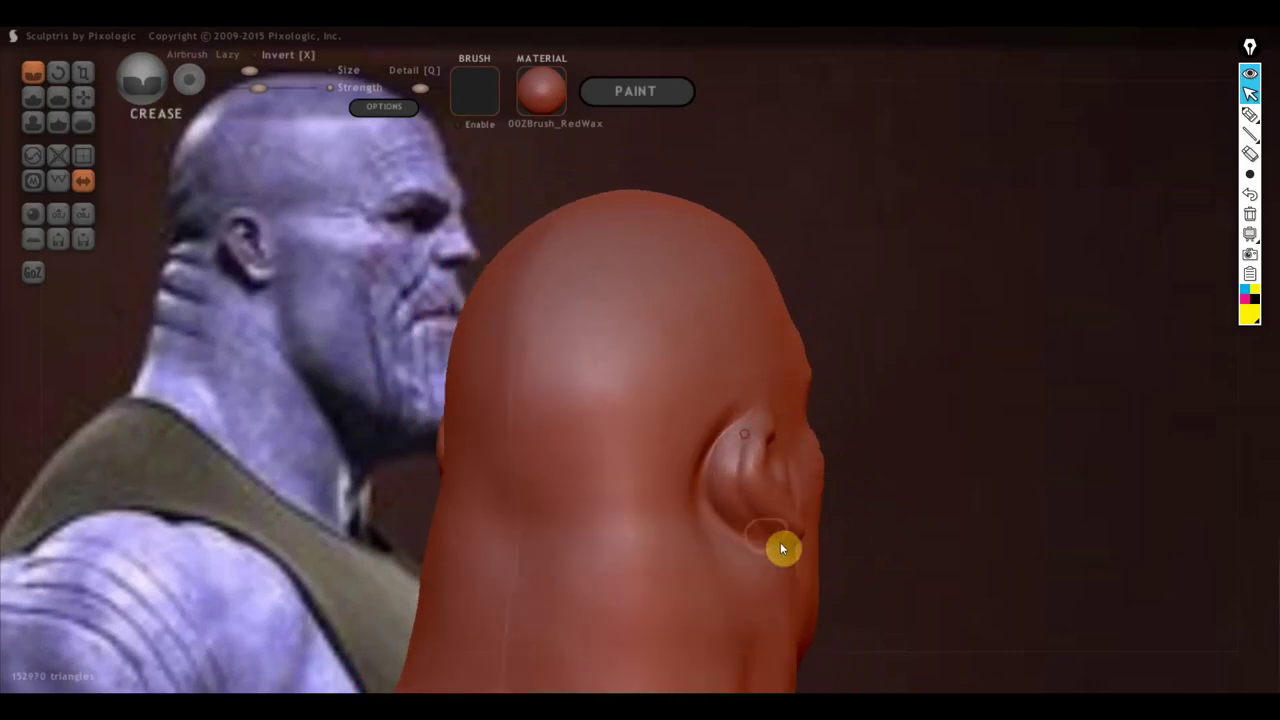
pyautogui.keyDown('shift'); pyautogui.moveTo(766, 500); pyautogui.dragTo(760, 504); pyautogui.keyUp('shift')
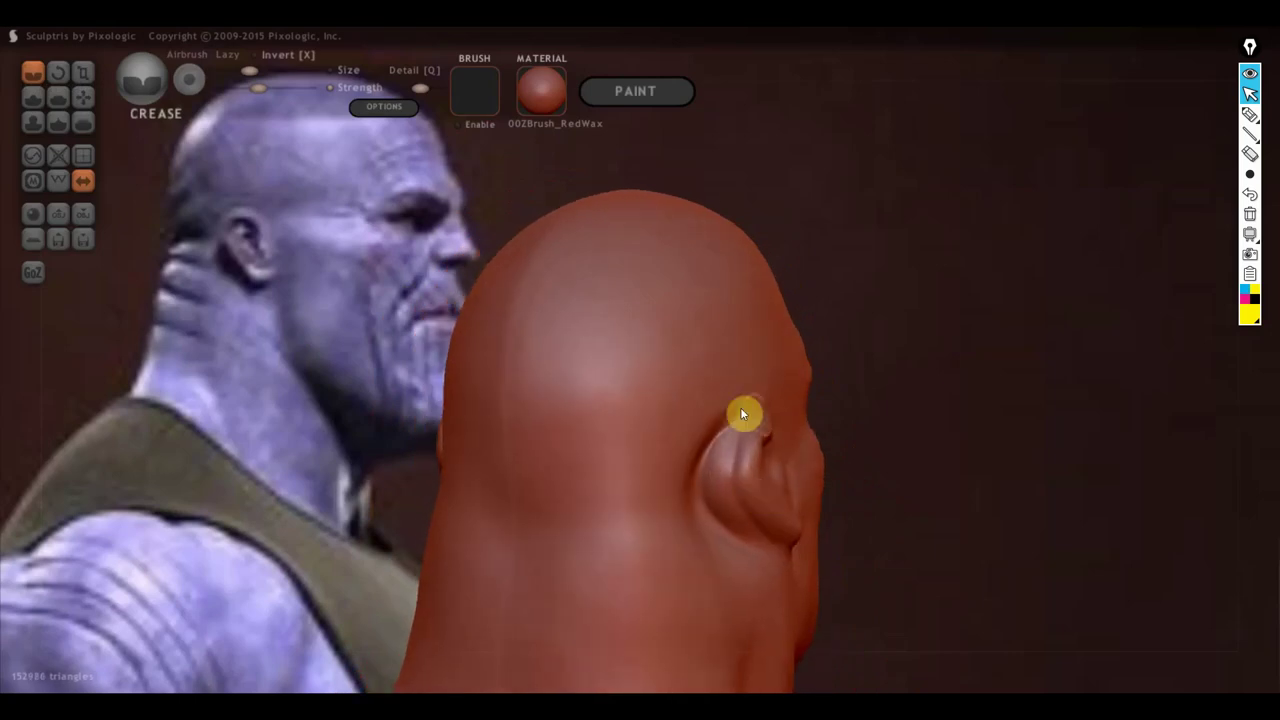
pyautogui.moveTo(728, 430)
pyautogui.keyDown('shift'); pyautogui.mouseDown()
pyautogui.moveTo(692, 441)
pyautogui.moveTo(730, 454)
pyautogui.moveTo(712, 510)
pyautogui.mouseUp(); pyautogui.keyUp('shift')
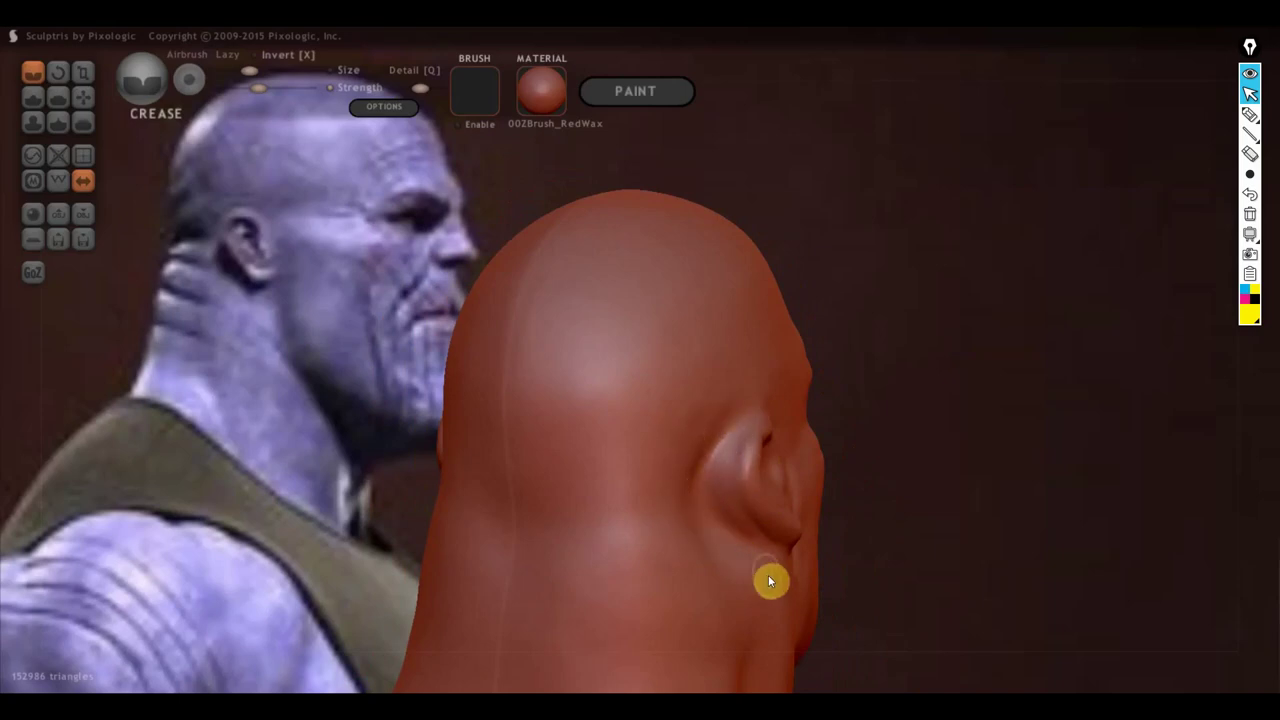
pyautogui.moveTo(694, 531)
pyautogui.mouseDown(button='right')
pyautogui.moveTo(752, 534)
pyautogui.moveTo(749, 517)
pyautogui.mouseUp(button='right')
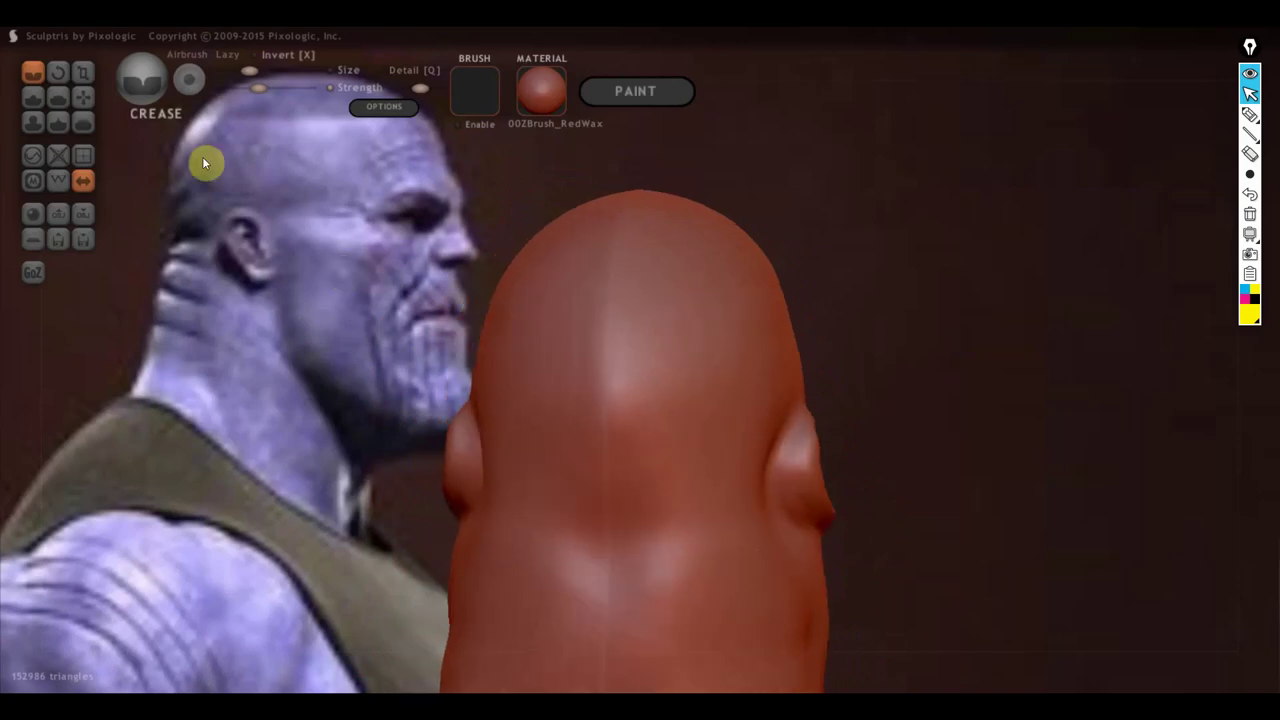
# Step: With the Draw brush, bulge the ear outward, round its tip and fill out near the jaw
pyautogui.click(32, 96)
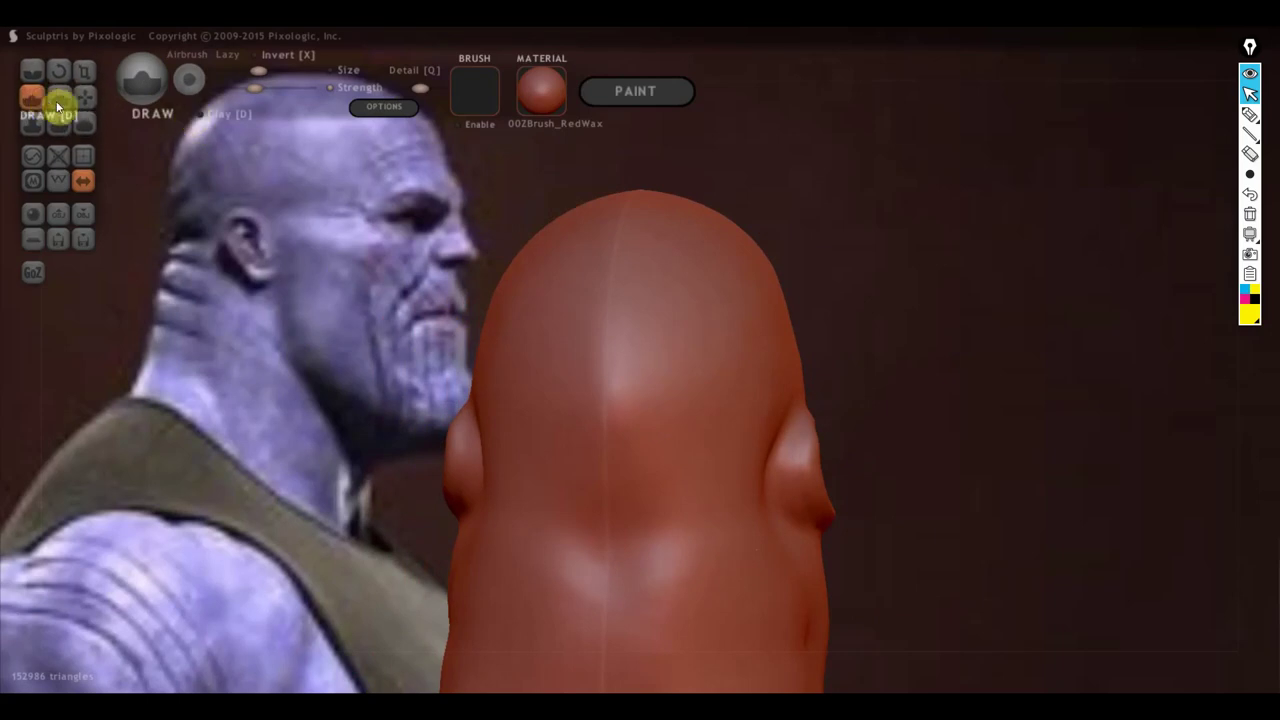
pyautogui.scroll(2, 816, 485)
pyautogui.moveTo(816, 485); pyautogui.dragTo(811, 471)
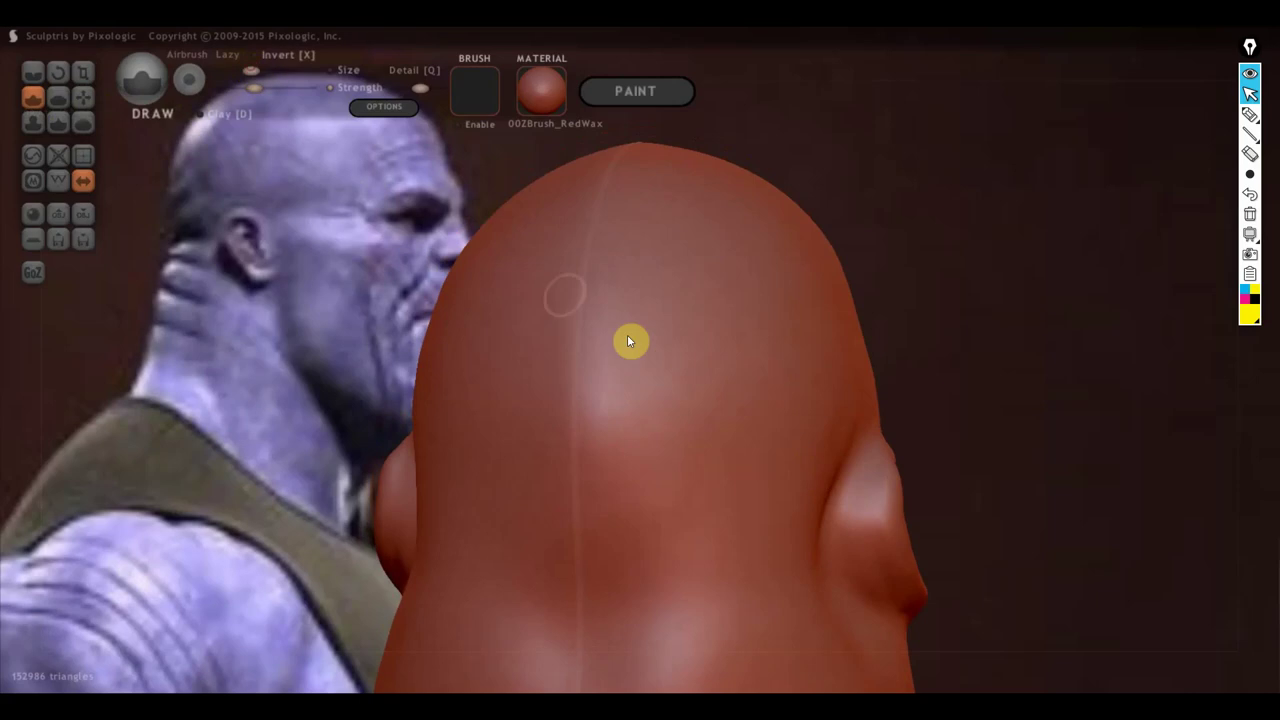
pyautogui.moveTo(876, 448)
pyautogui.mouseDown()
pyautogui.moveTo(840, 511)
pyautogui.moveTo(857, 563)
pyautogui.moveTo(843, 560)
pyautogui.moveTo(878, 473)
pyautogui.moveTo(849, 554)
pyautogui.moveTo(854, 531)
pyautogui.moveTo(863, 577)
pyautogui.moveTo(882, 546)
pyautogui.moveTo(857, 471)
pyautogui.moveTo(863, 520)
pyautogui.moveTo(866, 460)
pyautogui.moveTo(878, 634)
pyautogui.moveTo(757, 643)
pyautogui.moveTo(774, 643)
pyautogui.mouseUp()
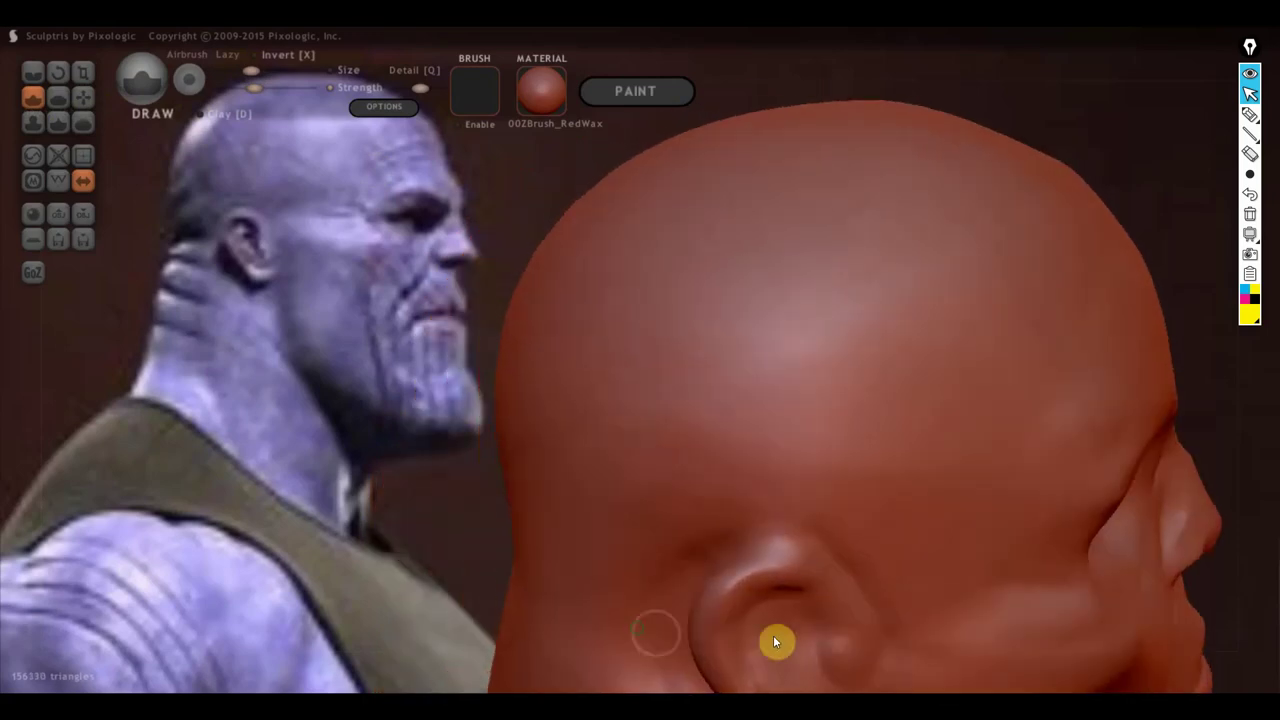
pyautogui.moveTo(866, 586)
pyautogui.mouseDown()
pyautogui.moveTo(810, 540)
pyautogui.moveTo(789, 566)
pyautogui.moveTo(889, 583)
pyautogui.moveTo(783, 537)
pyautogui.moveTo(835, 590)
pyautogui.mouseUp()
pyautogui.scroll(-3, 860, 595)
pyautogui.moveTo(832, 584)
pyautogui.mouseDown(button='right')
pyautogui.moveTo(892, 610)
pyautogui.moveTo(884, 582)
pyautogui.mouseUp(button='right')
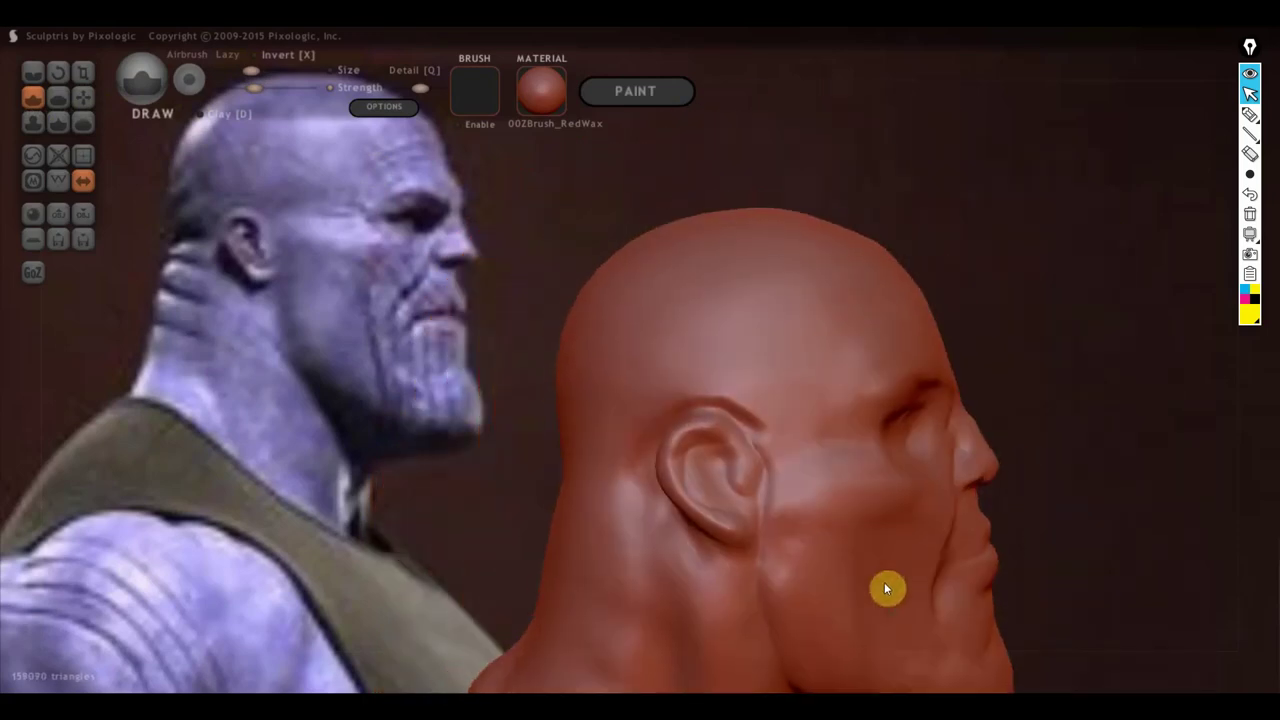
pyautogui.moveTo(743, 573); pyautogui.dragTo(733, 583)
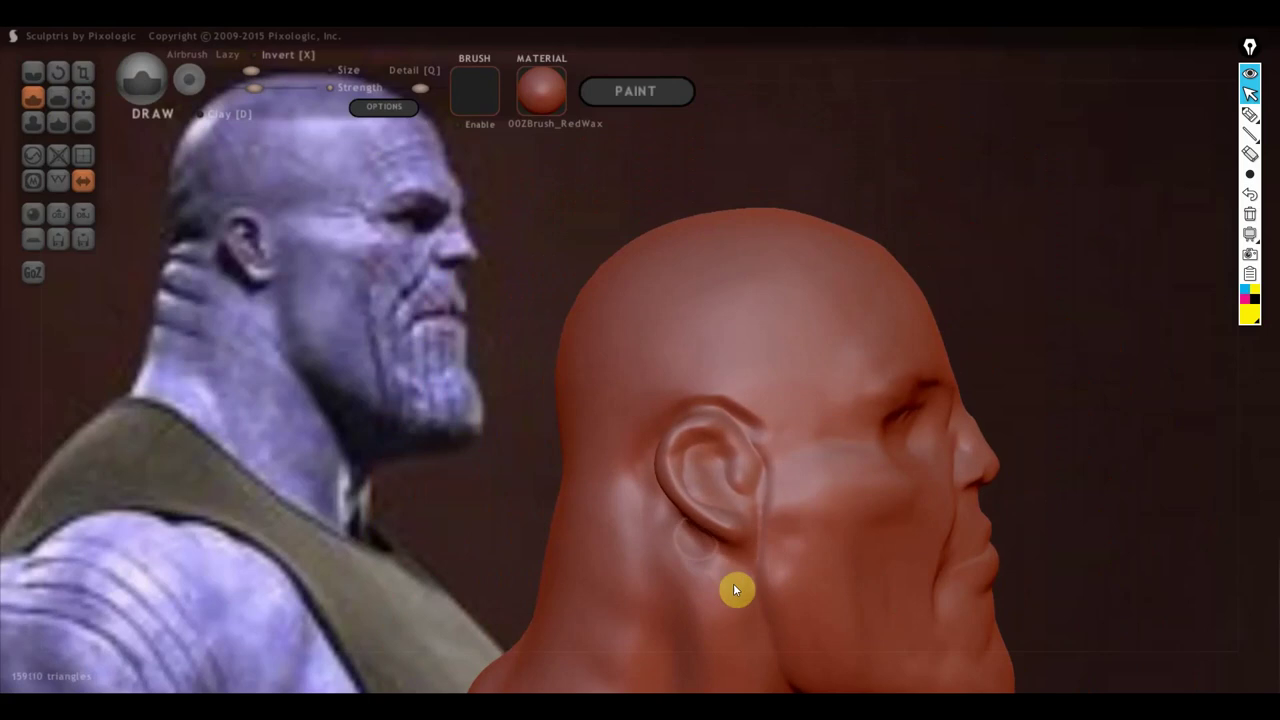
pyautogui.moveTo(733, 583)
pyautogui.mouseDown(button='right')
pyautogui.moveTo(870, 612)
pyautogui.moveTo(866, 593)
pyautogui.mouseUp(button='right')
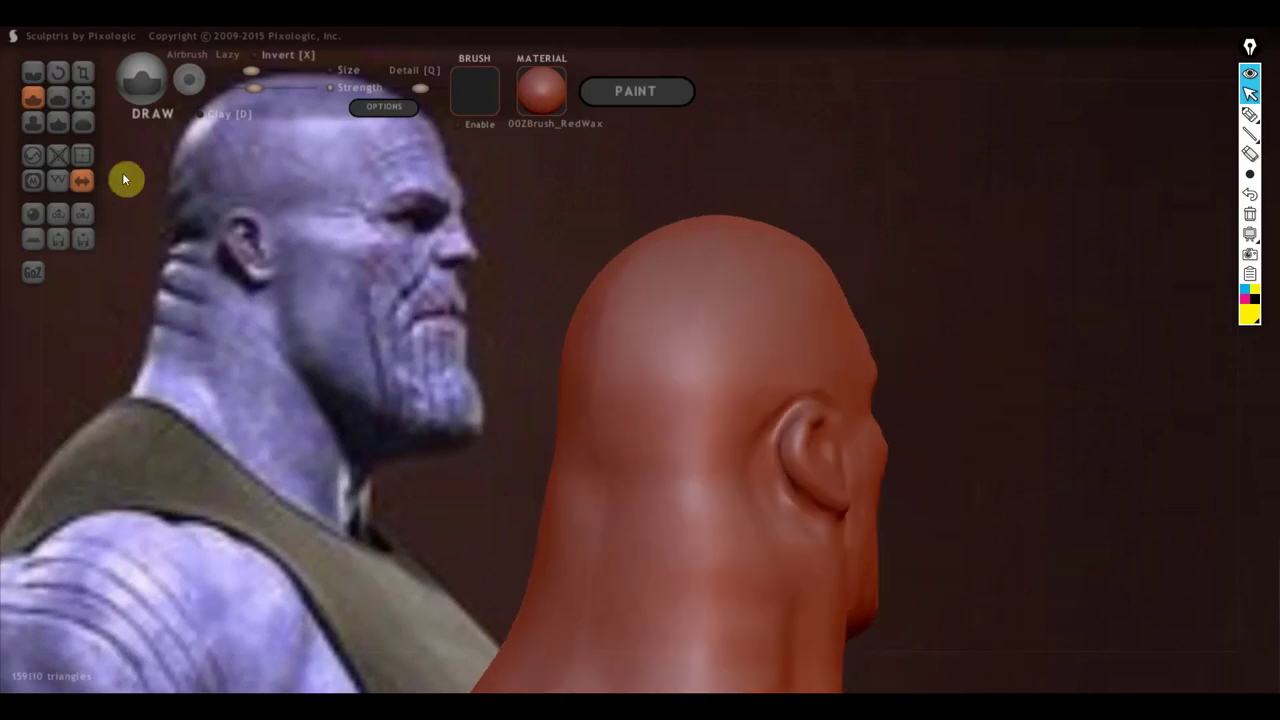
# Step: With the Grab brush, pull the ears wider from the head
pyautogui.click(58, 97)
pyautogui.moveTo(796, 511); pyautogui.dragTo(695, 503, button='right')
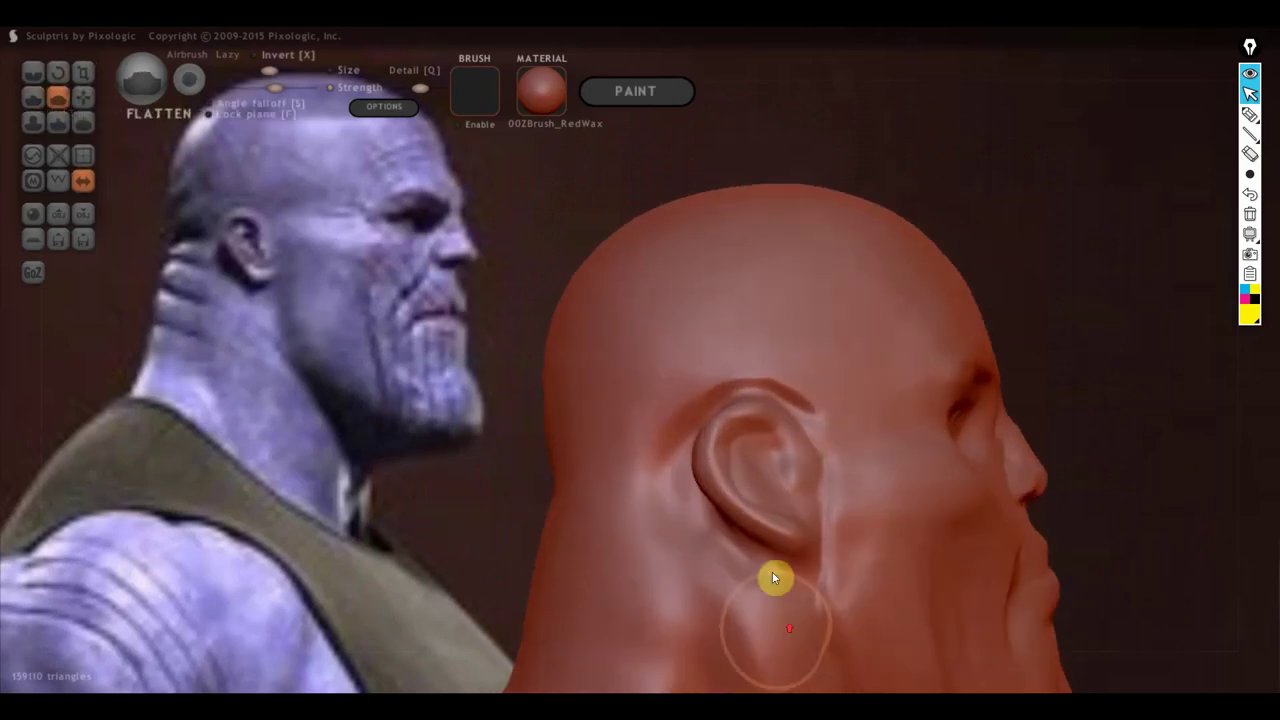
pyautogui.moveTo(850, 357)
pyautogui.mouseDown(button='right')
pyautogui.moveTo(922, 387)
pyautogui.moveTo(894, 428)
pyautogui.mouseUp(button='right')
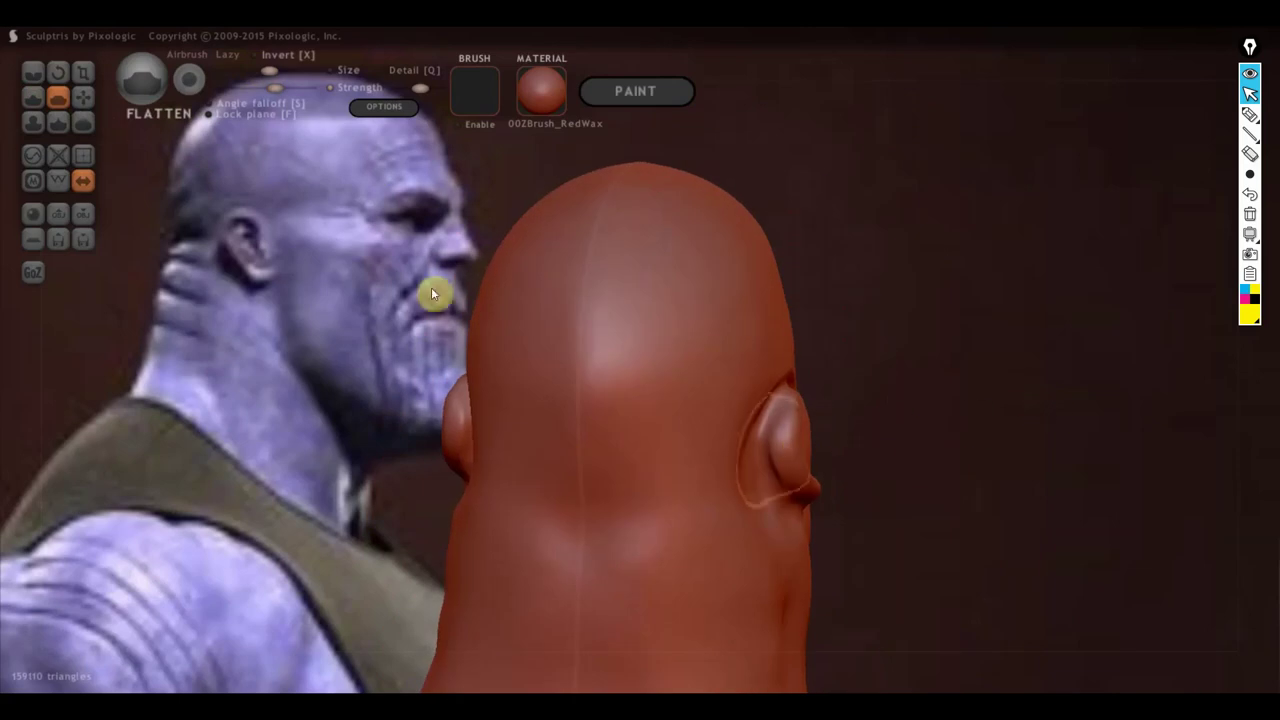
pyautogui.click(83, 97)
pyautogui.scroll(2, 796, 462)
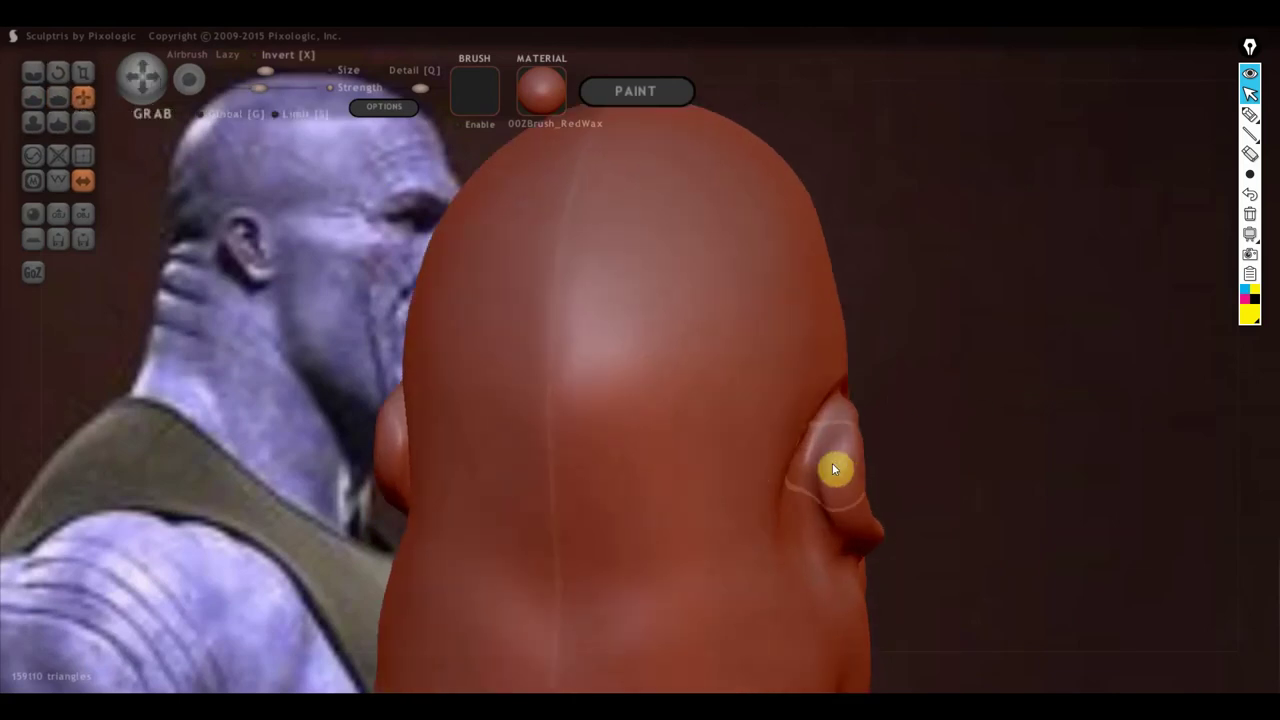
pyautogui.moveTo(847, 456); pyautogui.dragTo(863, 426)
pyautogui.moveTo(849, 511); pyautogui.dragTo(870, 508)
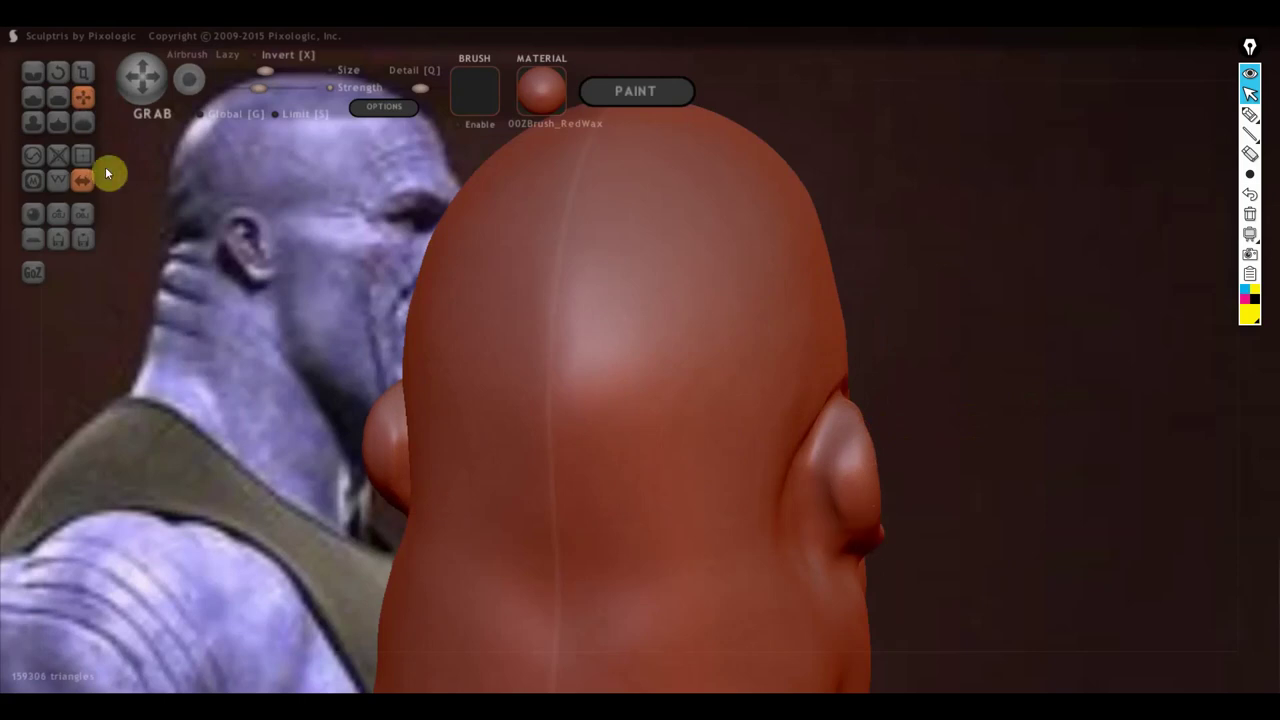
# Step: Build up the top of the ear, deepen its front crease, and smooth the bump below
pyautogui.click(33, 97)
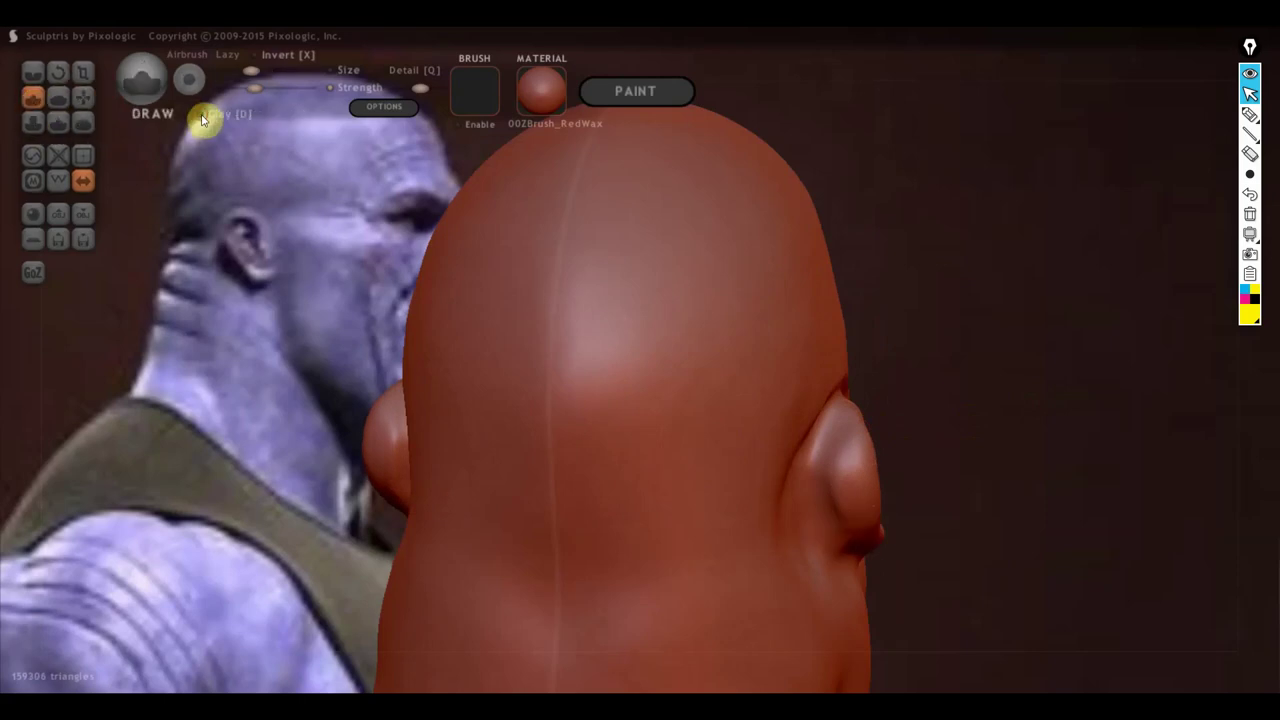
pyautogui.moveTo(691, 463)
pyautogui.mouseDown(button='right')
pyautogui.moveTo(757, 486)
pyautogui.moveTo(798, 460)
pyautogui.mouseUp(button='right')
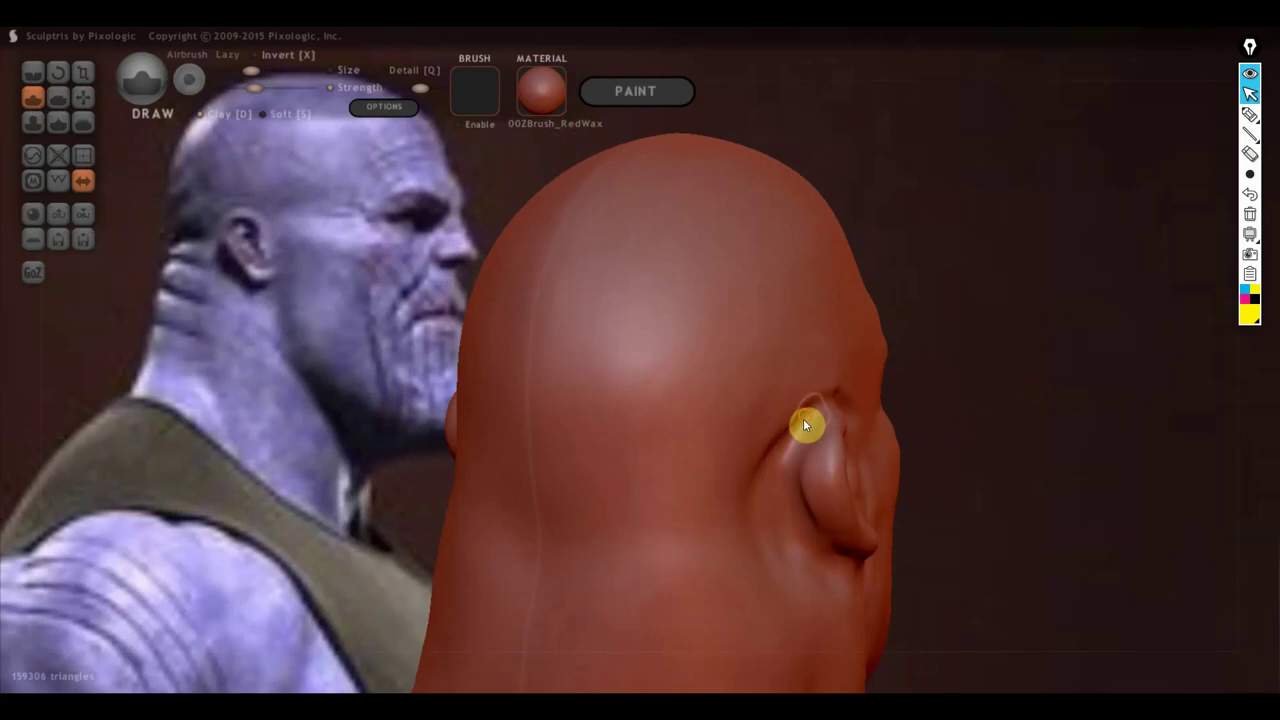
pyautogui.moveTo(803, 418)
pyautogui.mouseDown()
pyautogui.moveTo(821, 388)
pyautogui.moveTo(760, 470)
pyautogui.mouseUp()
pyautogui.moveTo(792, 411)
pyautogui.mouseDown()
pyautogui.moveTo(789, 503)
pyautogui.moveTo(657, 546)
pyautogui.mouseUp()
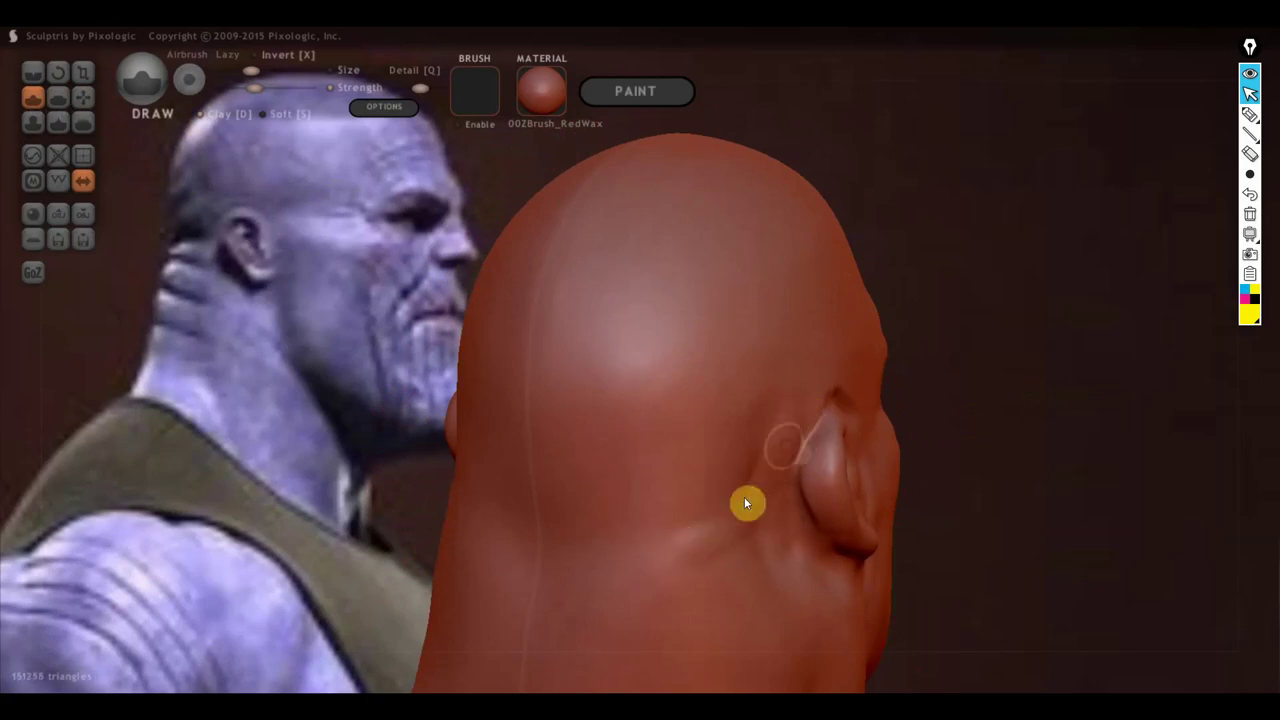
pyautogui.moveTo(744, 503)
pyautogui.mouseDown()
pyautogui.moveTo(797, 429)
pyautogui.moveTo(768, 460)
pyautogui.mouseUp()
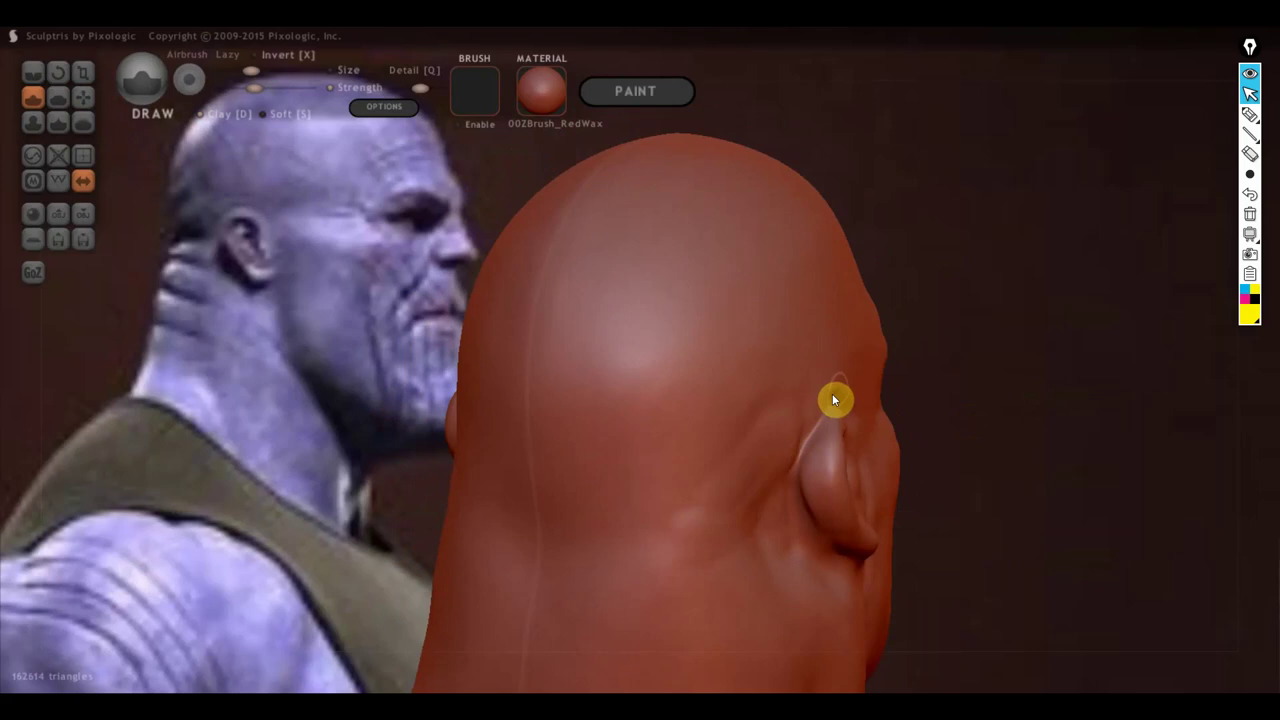
pyautogui.moveTo(838, 421); pyautogui.dragTo(845, 399)
pyautogui.moveTo(797, 463); pyautogui.dragTo(791, 491)
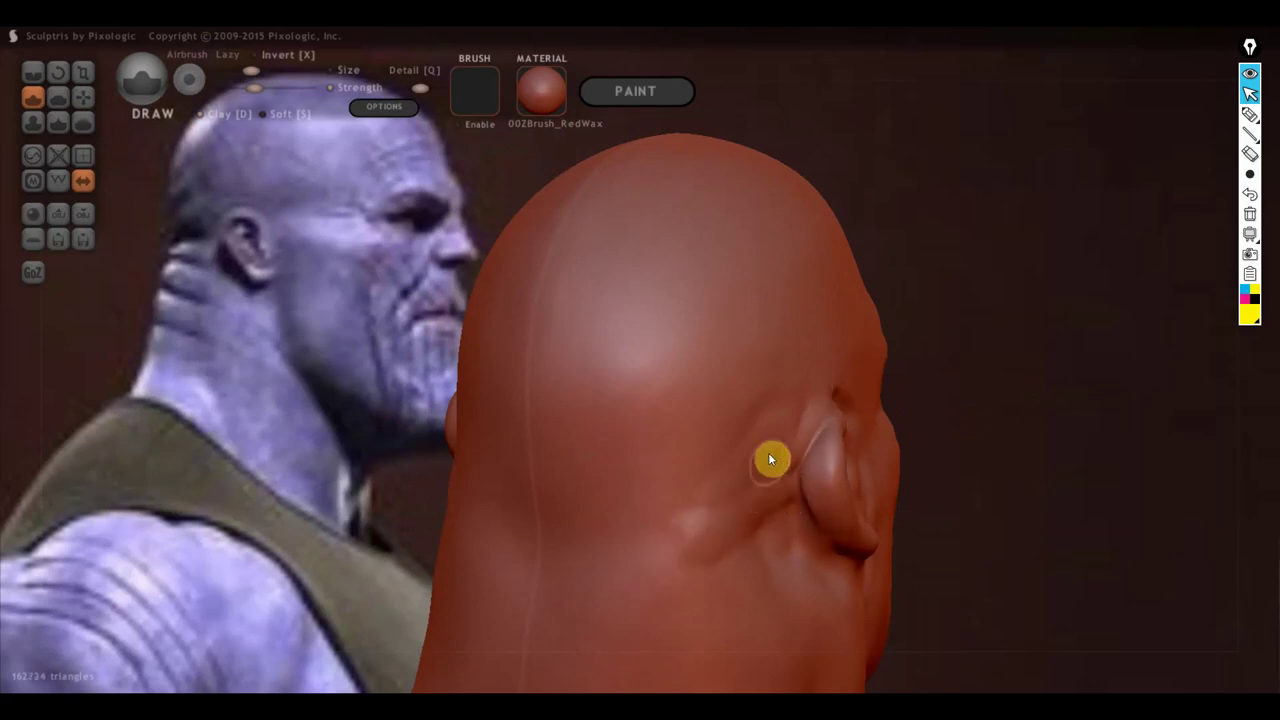
pyautogui.moveTo(787, 466); pyautogui.dragTo(824, 410)
pyautogui.moveTo(728, 487)
pyautogui.keyDown('shift'); pyautogui.mouseDown()
pyautogui.moveTo(697, 491)
pyautogui.moveTo(702, 557)
pyautogui.mouseUp(); pyautogui.keyUp('shift')
# Step: Sculpt muscle form into the neck below the ear and smooth it
pyautogui.moveTo(770, 568)
pyautogui.mouseDown(button='right')
pyautogui.moveTo(823, 640)
pyautogui.moveTo(691, 603)
pyautogui.mouseUp(button='right')
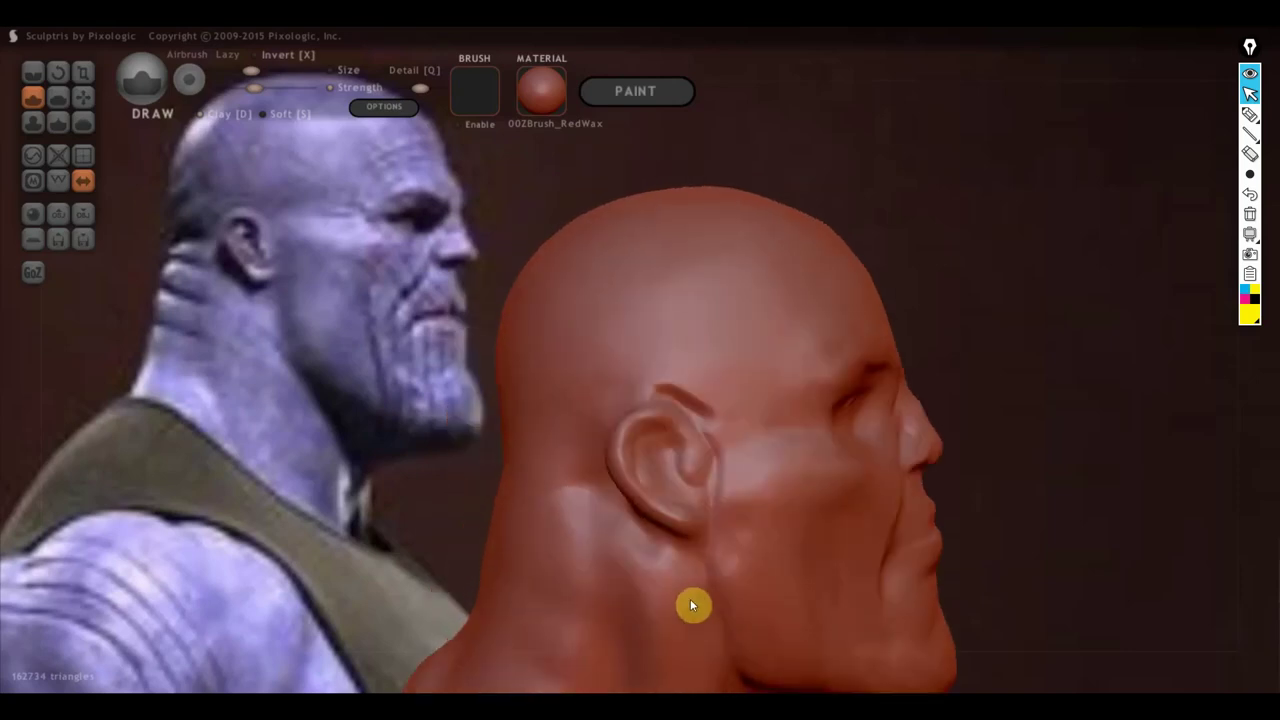
pyautogui.scroll(-2, 700, 603)
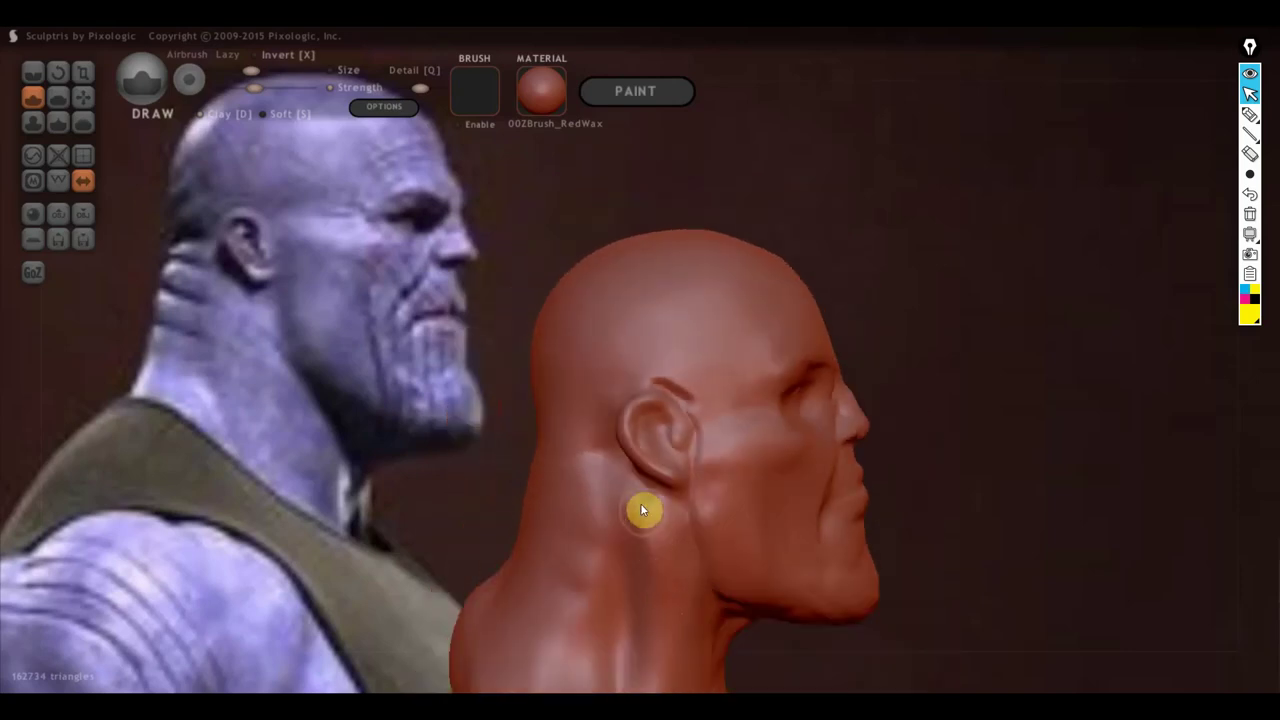
pyautogui.moveTo(641, 508); pyautogui.dragTo(663, 571)
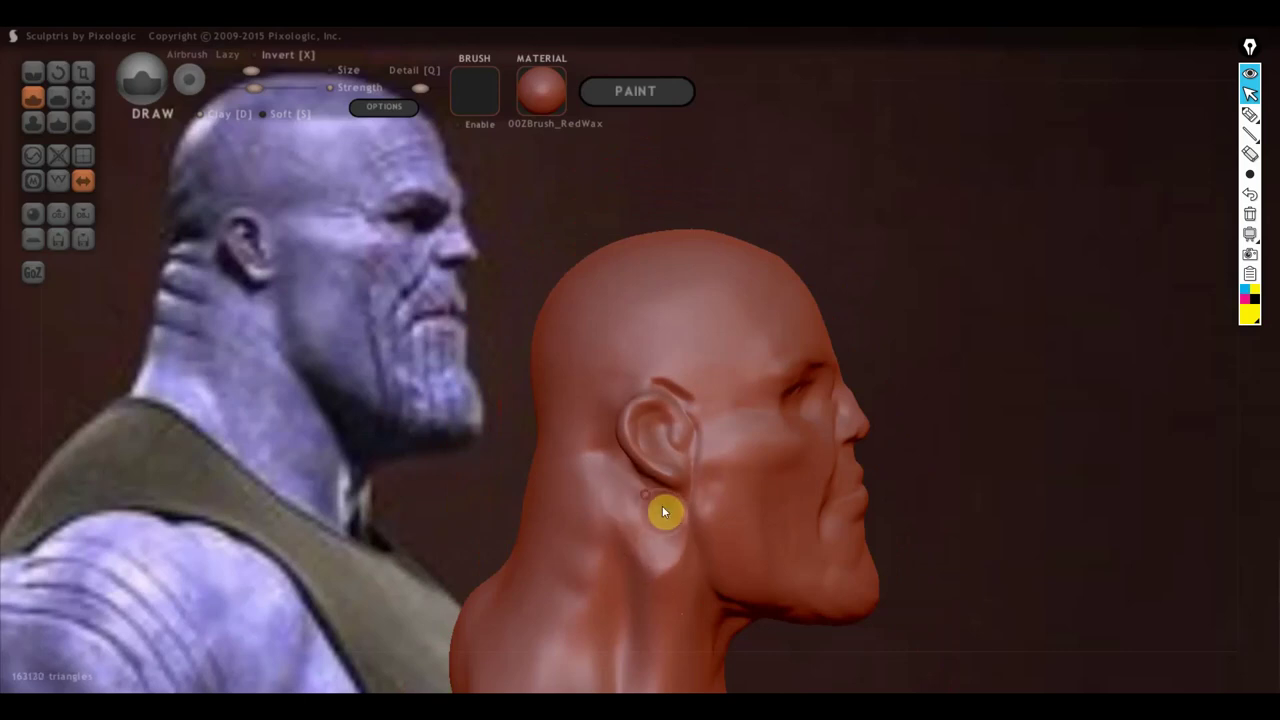
pyautogui.moveTo(662, 512); pyautogui.dragTo(691, 594)
pyautogui.moveTo(674, 540); pyautogui.dragTo(689, 603)
pyautogui.moveTo(613, 493)
pyautogui.keyDown('shift'); pyautogui.mouseDown()
pyautogui.moveTo(646, 520)
pyautogui.moveTo(630, 582)
pyautogui.moveTo(666, 597)
pyautogui.mouseUp(); pyautogui.keyUp('shift')
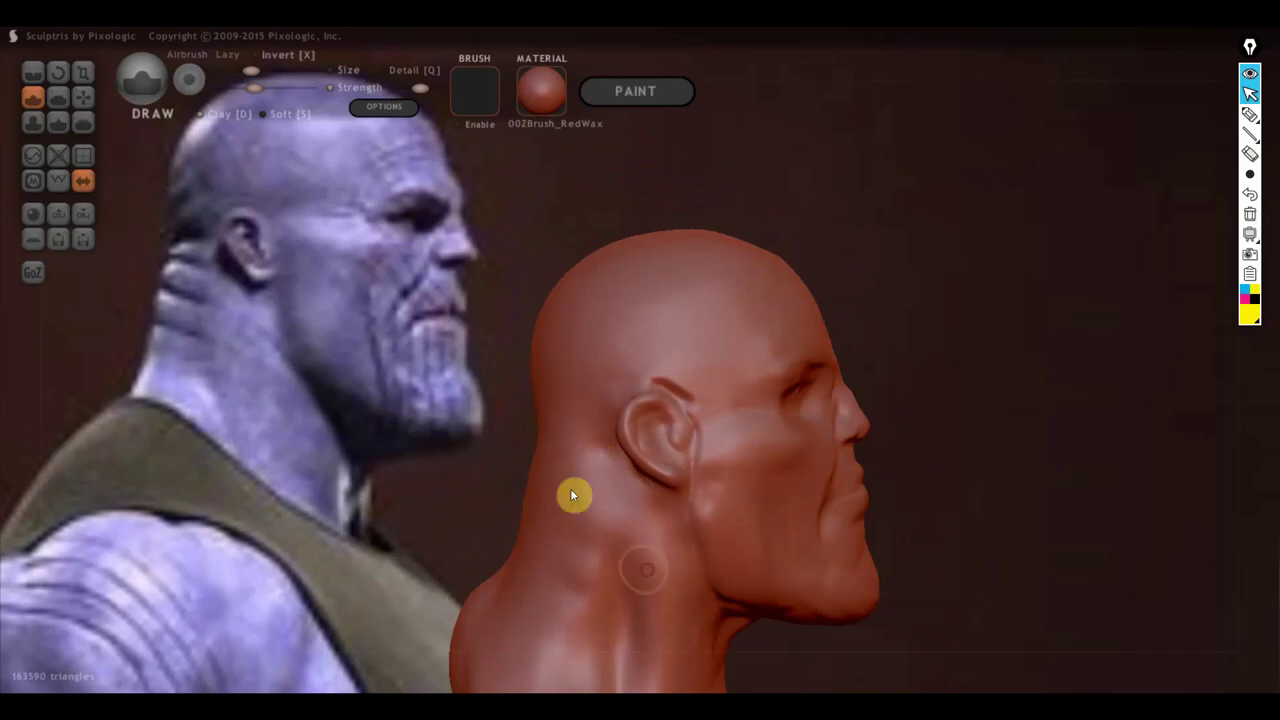
pyautogui.click(58, 97)
# Step: Flatten the side of the neck under the jaw
pyautogui.moveTo(508, 455)
pyautogui.mouseDown()
pyautogui.moveTo(537, 508)
pyautogui.moveTo(908, 640)
pyautogui.mouseUp()
pyautogui.moveTo(884, 598)
pyautogui.mouseDown()
pyautogui.moveTo(886, 403)
pyautogui.moveTo(897, 551)
pyautogui.moveTo(920, 597)
pyautogui.mouseUp()
pyautogui.moveTo(878, 557); pyautogui.dragTo(863, 383)
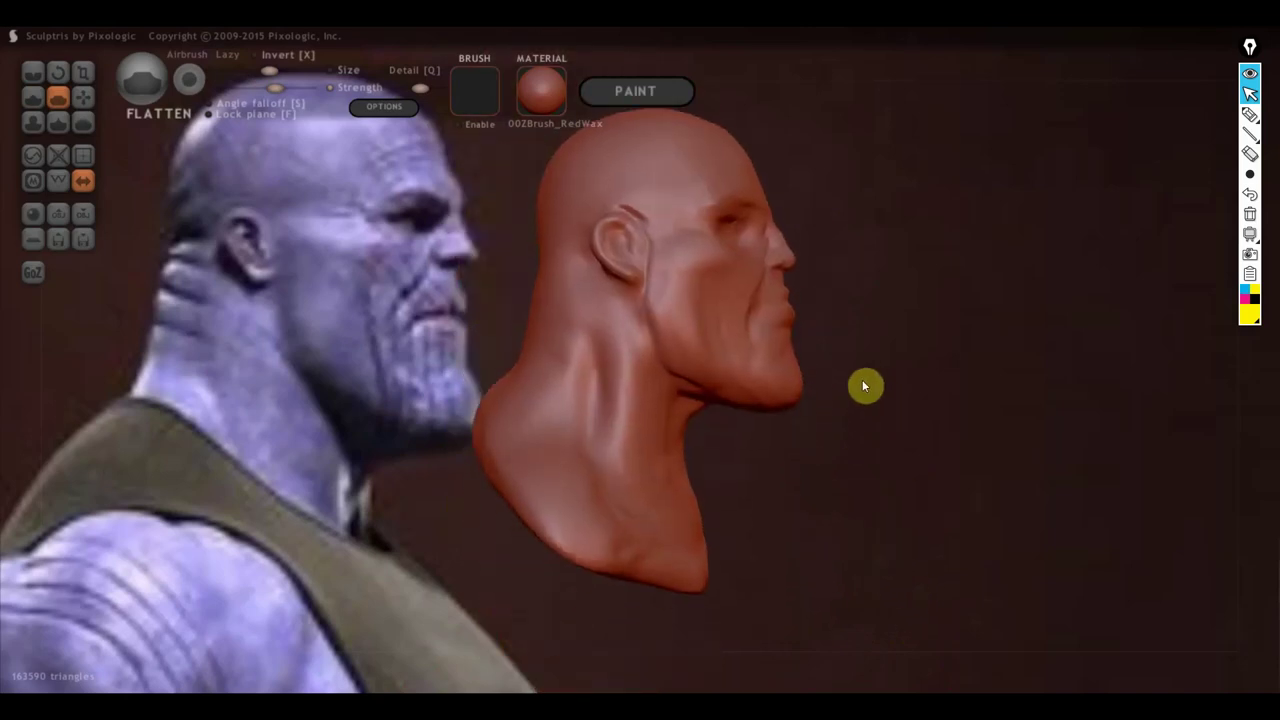
pyautogui.scroll(3, 711, 469)
pyautogui.scroll(2, 660, 466)
pyautogui.scroll(1, 491, 300)
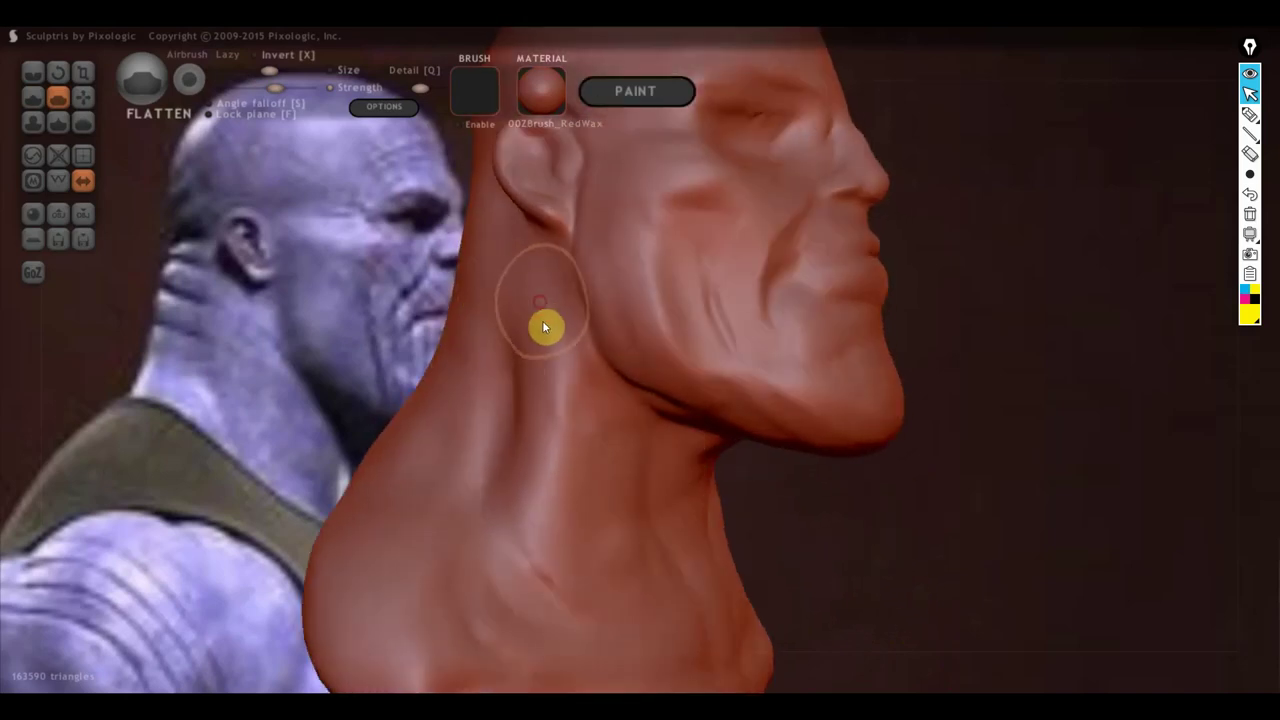
pyautogui.moveTo(563, 306); pyautogui.dragTo(571, 534)
pyautogui.moveTo(547, 489)
pyautogui.mouseDown()
pyautogui.moveTo(543, 343)
pyautogui.moveTo(569, 509)
pyautogui.moveTo(551, 543)
pyautogui.moveTo(579, 519)
pyautogui.mouseUp()
pyautogui.scroll(-3, 600, 520)
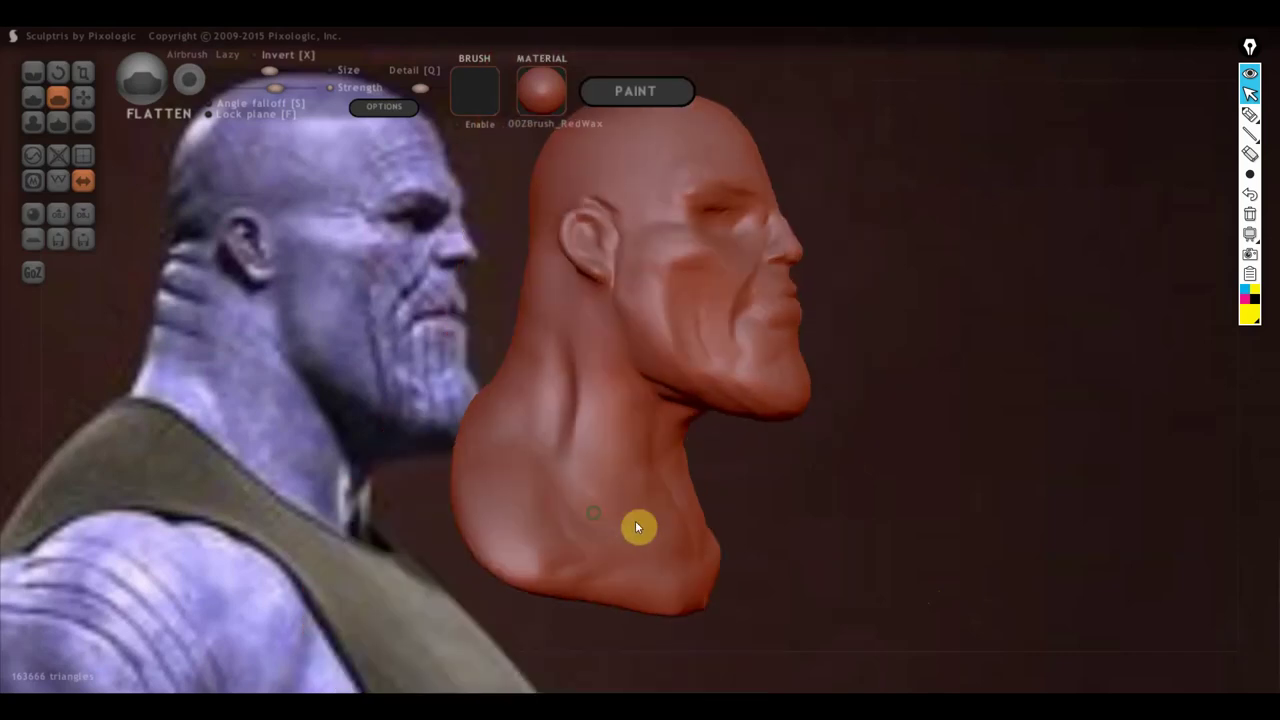
pyautogui.moveTo(635, 520); pyautogui.dragTo(697, 451, button='right')
pyautogui.moveTo(625, 341); pyautogui.dragTo(604, 360)
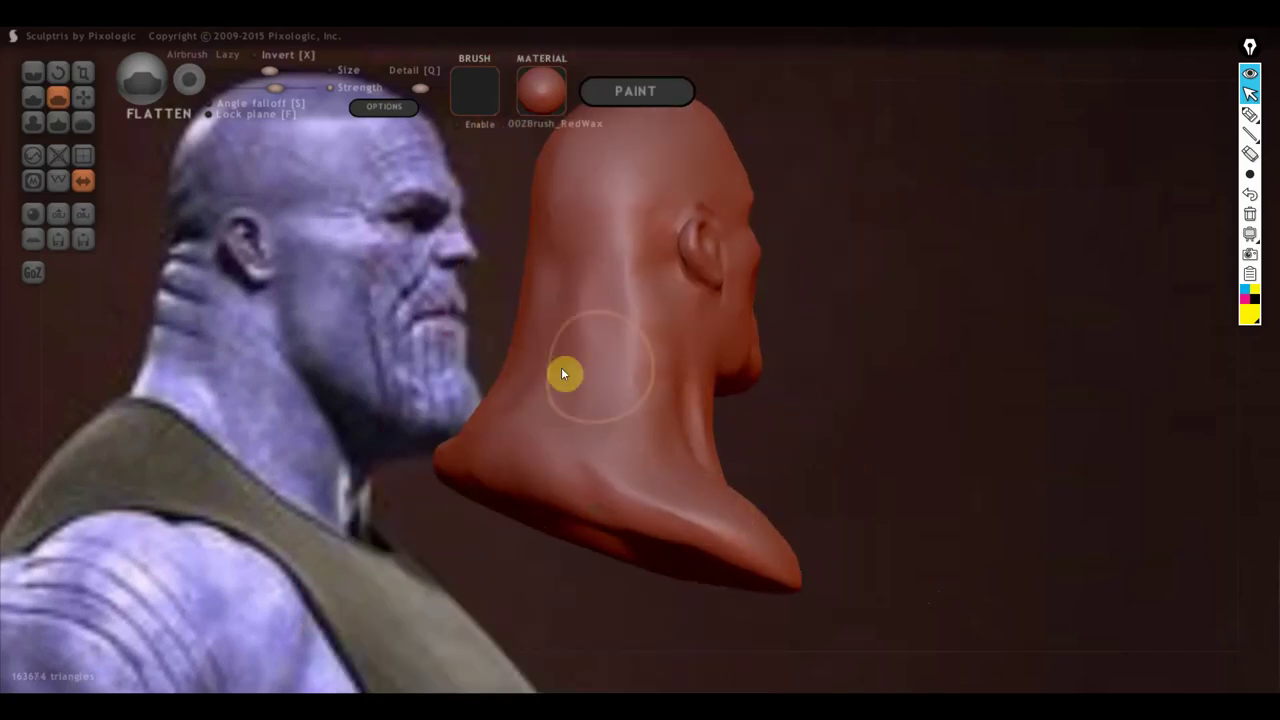
pyautogui.moveTo(720, 441); pyautogui.dragTo(478, 432, button='right')
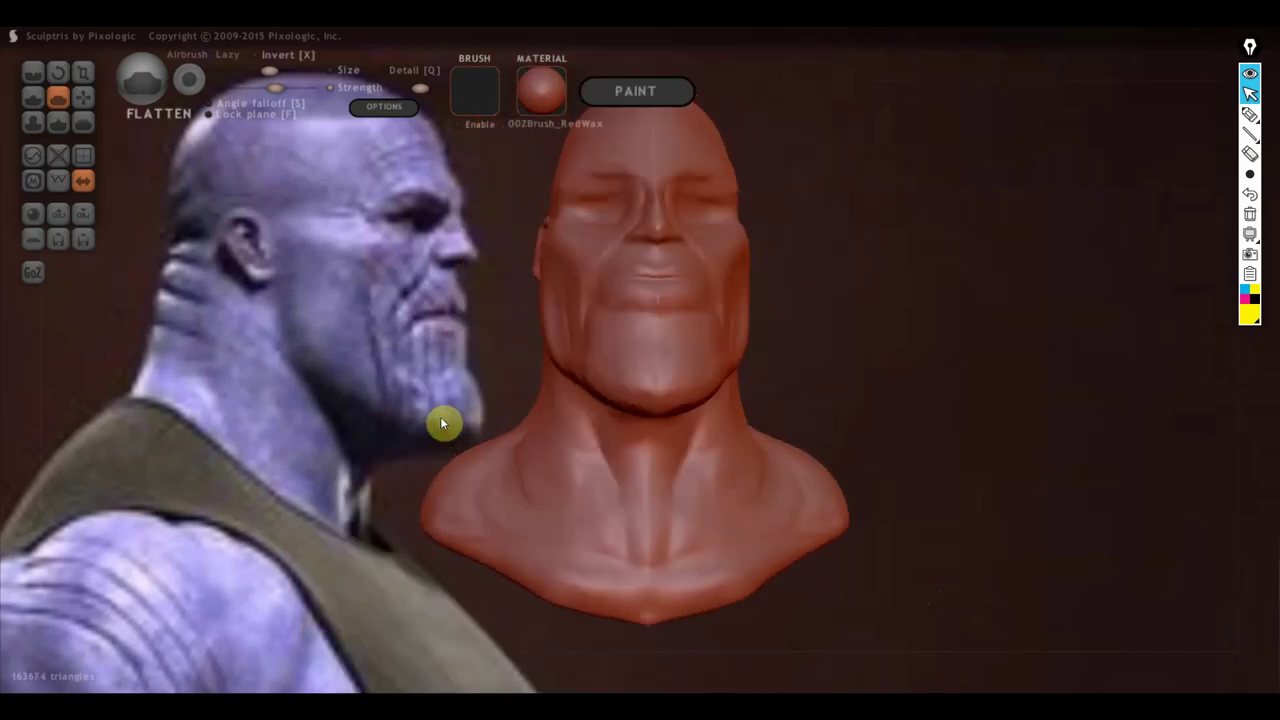
# Step: With the Grab brush, drag the bulge on the head's left side down toward the neck
pyautogui.click(82, 95)
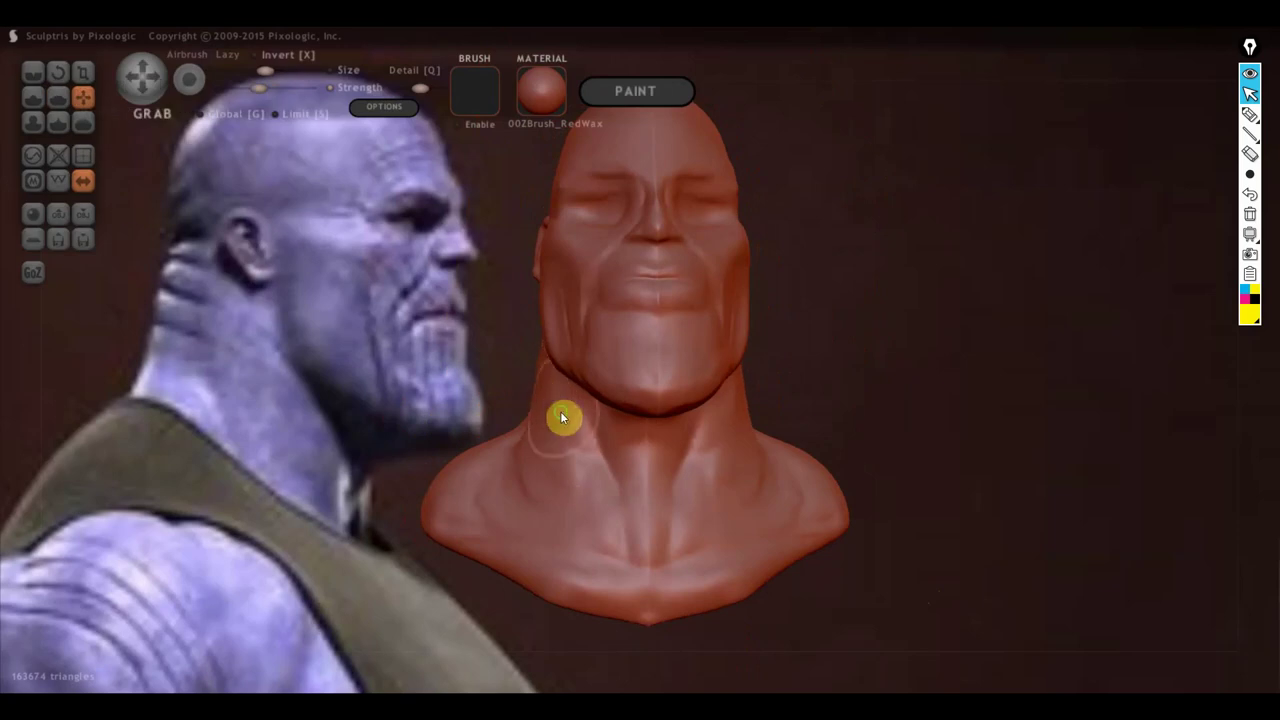
pyautogui.moveTo(560, 411); pyautogui.dragTo(712, 404, button='right')
pyautogui.scroll(-3, 710, 400)
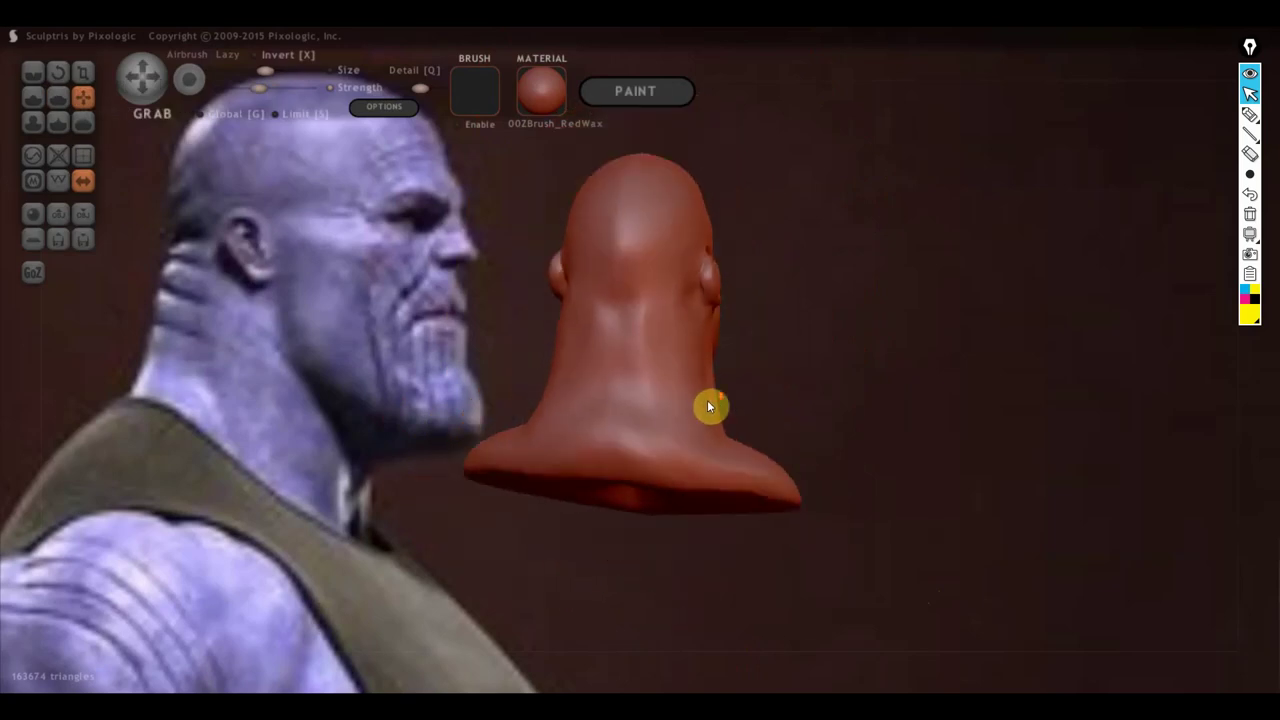
pyautogui.scroll(-2, 707, 400)
pyautogui.moveTo(675, 377); pyautogui.dragTo(706, 374, button='right')
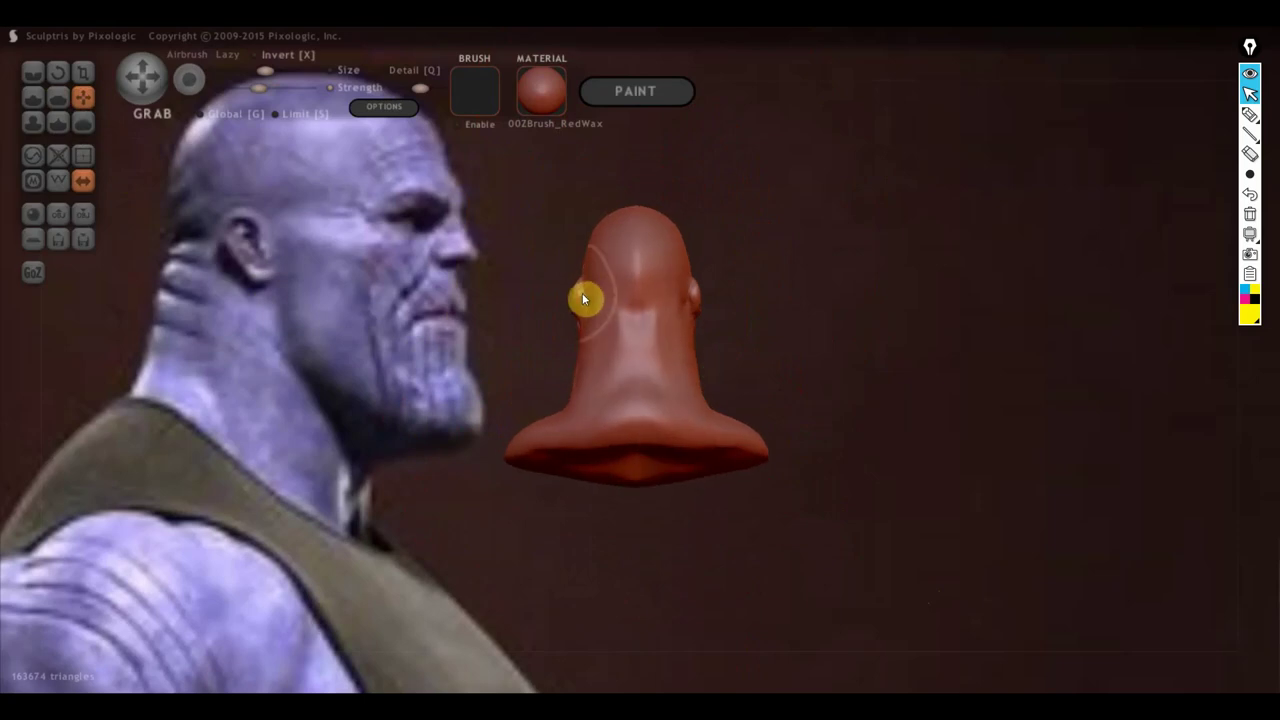
pyautogui.moveTo(578, 296); pyautogui.dragTo(590, 402)
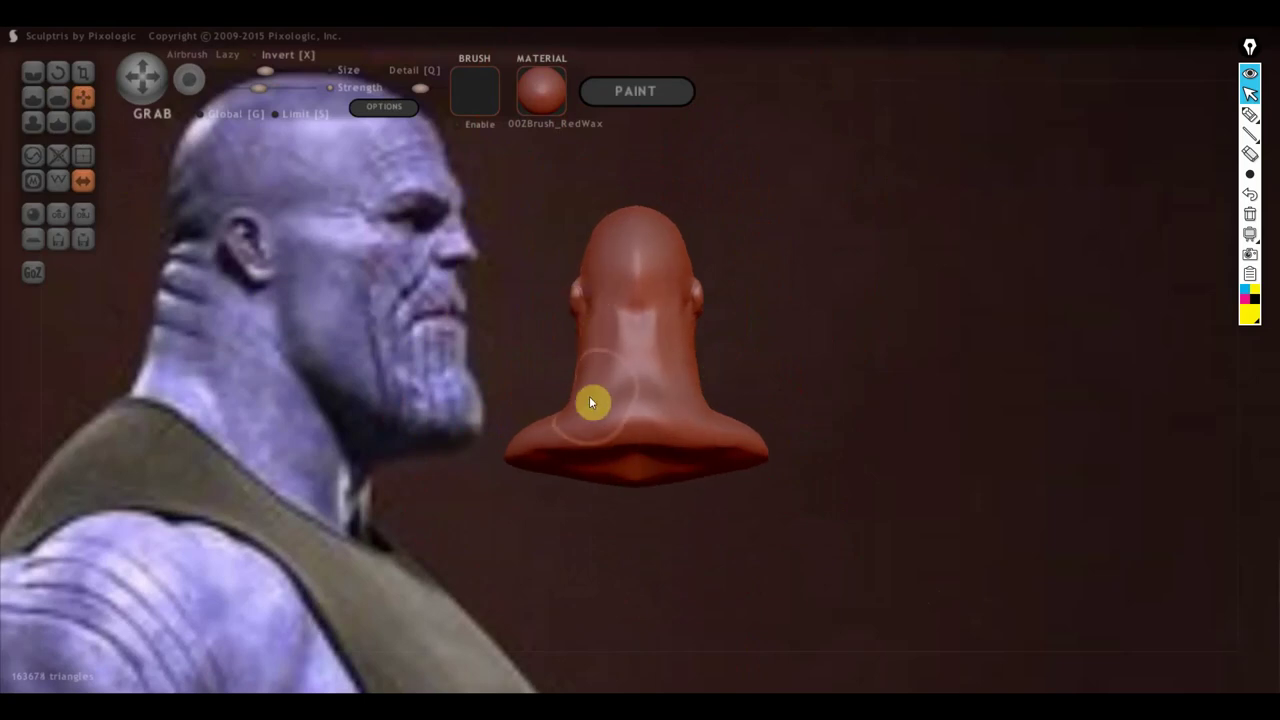
pyautogui.moveTo(675, 390)
pyautogui.mouseDown(button='right')
pyautogui.moveTo(391, 396)
pyautogui.moveTo(314, 376)
pyautogui.mouseUp(button='right')
pyautogui.scroll(5, 633, 374)
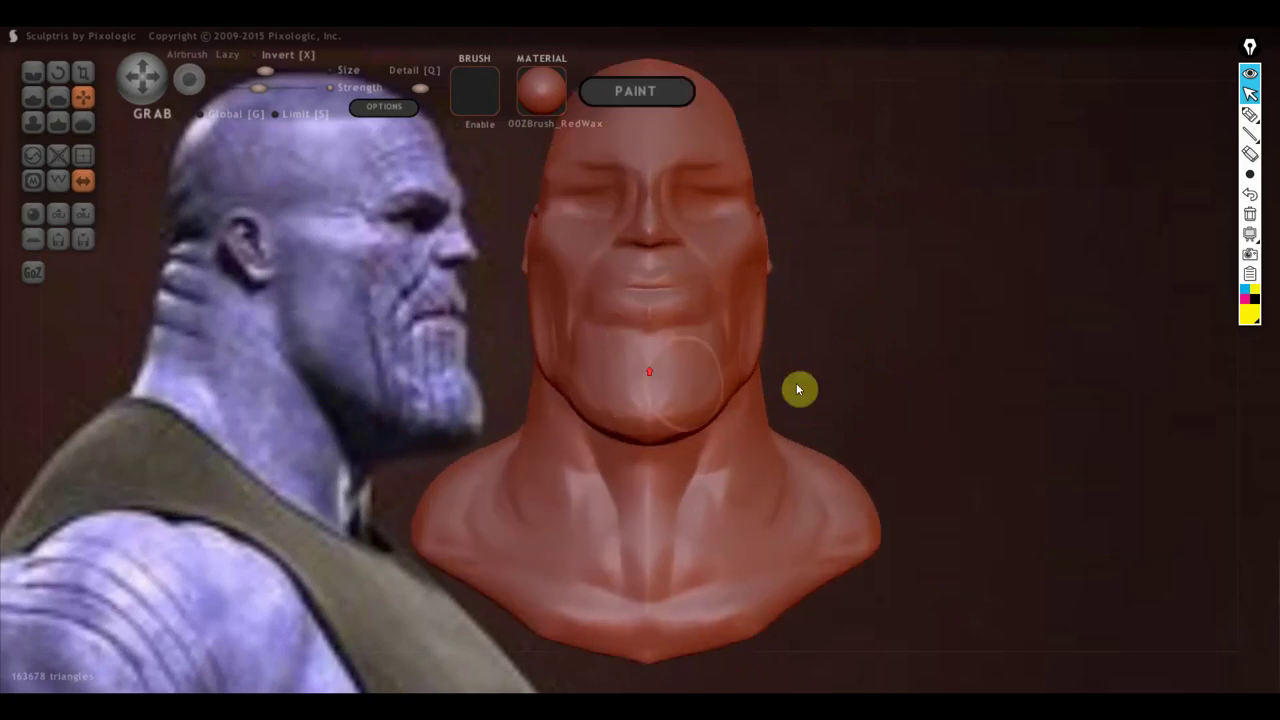
pyautogui.scroll(-3, 850, 375)
pyautogui.scroll(-2, 900, 356)
pyautogui.keyDown('alt'); pyautogui.moveTo(903, 354); pyautogui.dragTo(889, 400, button='right'); pyautogui.keyUp('alt')
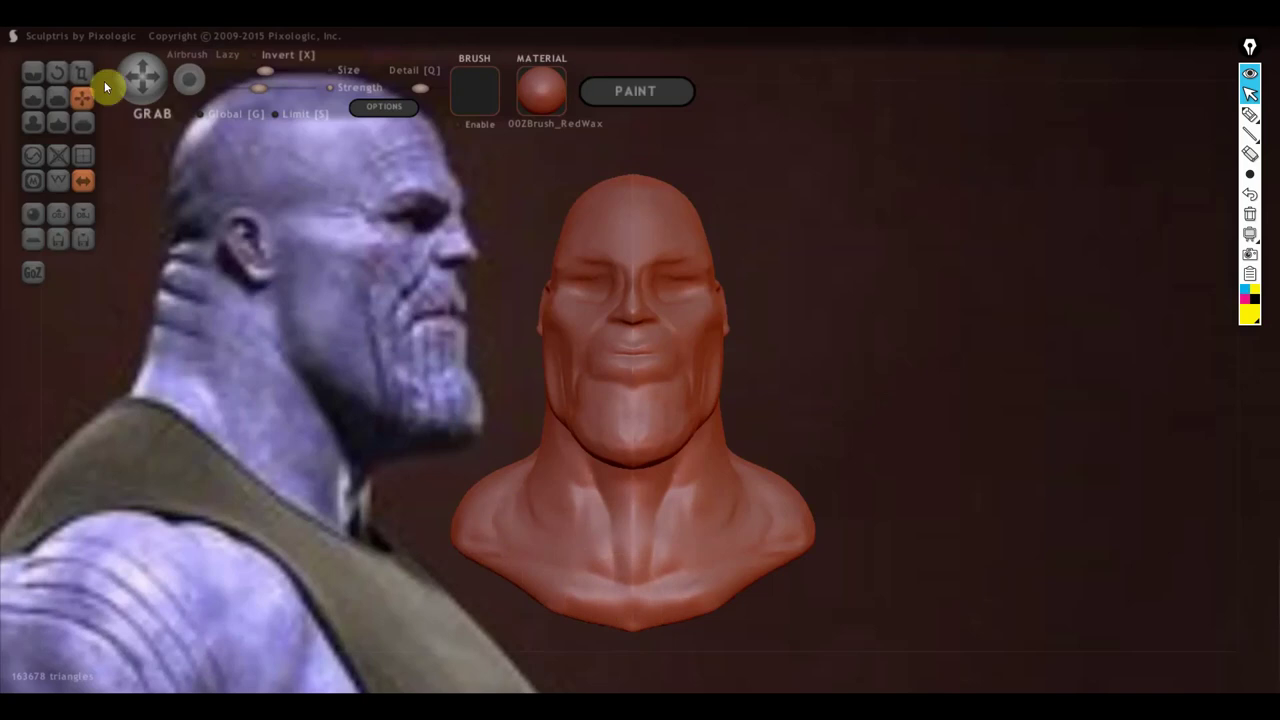
# Step: Shrink the Flatten brush slightly and flatten the lower chest and front of the neck
pyautogui.click(55, 96)
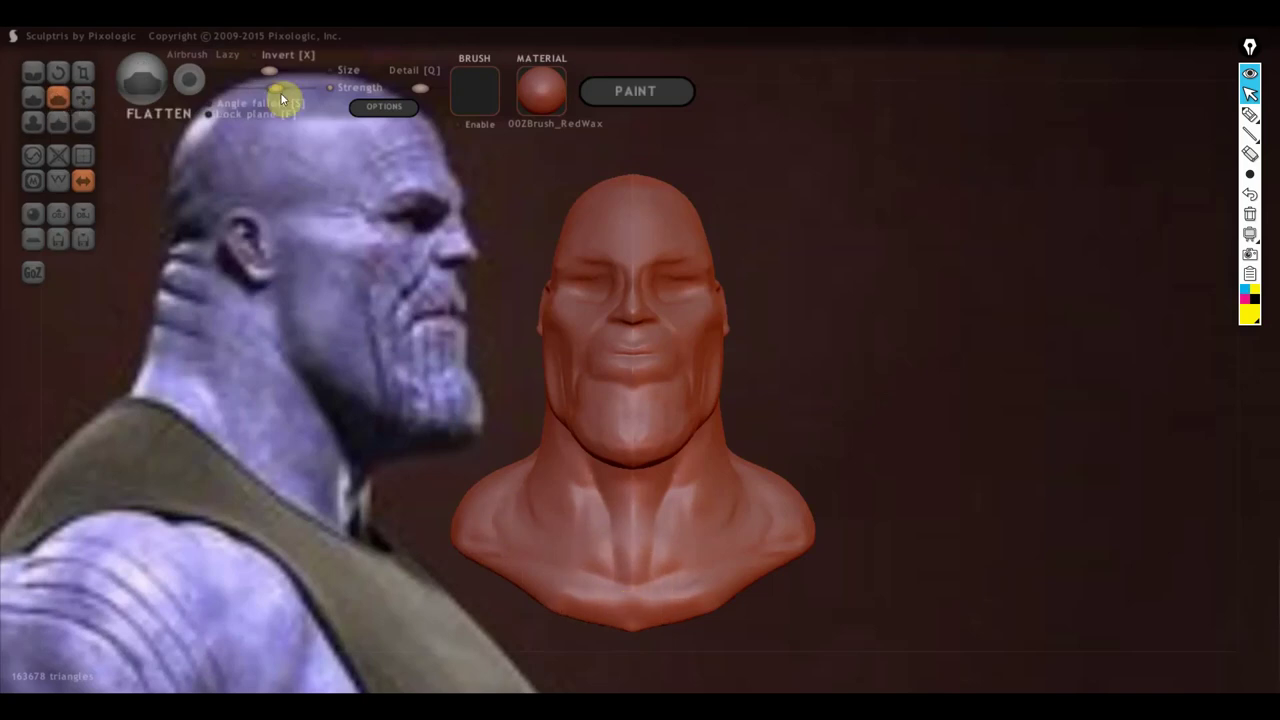
pyautogui.moveTo(269, 71); pyautogui.dragTo(262, 71)
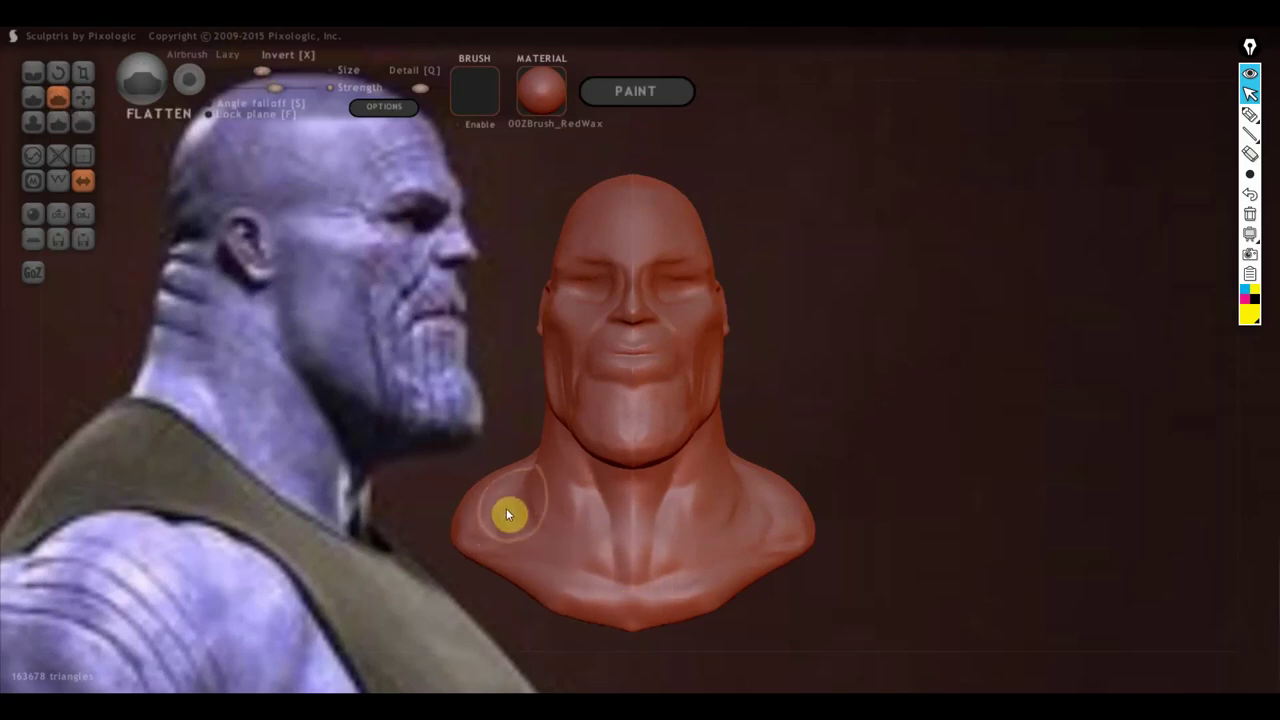
pyautogui.moveTo(528, 557); pyautogui.dragTo(666, 606)
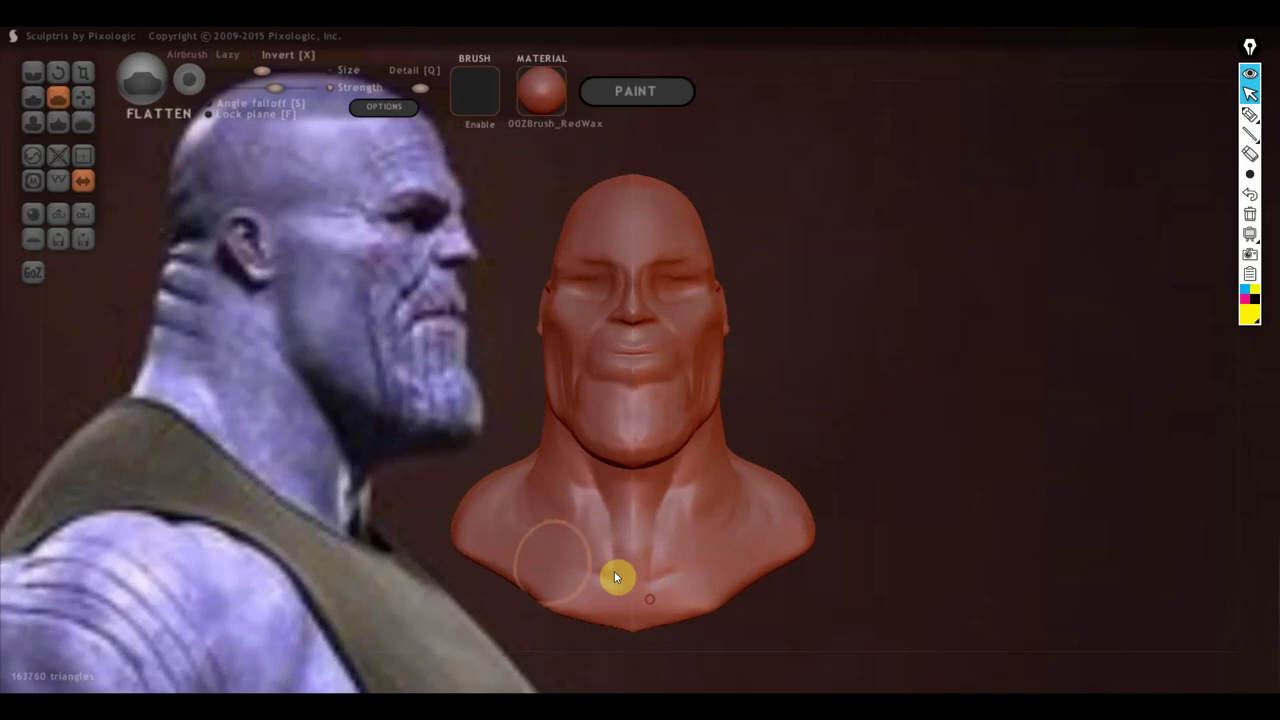
pyautogui.moveTo(649, 576); pyautogui.dragTo(500, 531, button='right')
pyautogui.moveTo(526, 509); pyautogui.dragTo(563, 560)
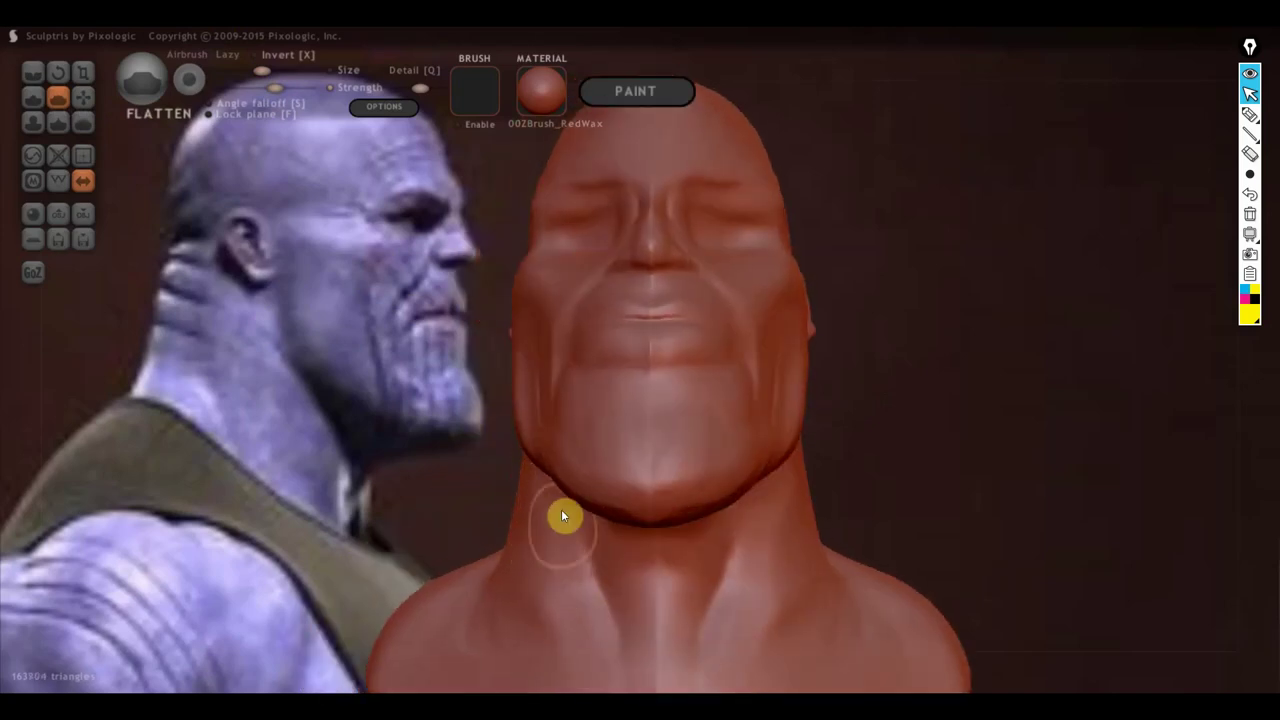
pyautogui.moveTo(561, 514)
pyautogui.mouseDown()
pyautogui.moveTo(573, 608)
pyautogui.moveTo(600, 686)
pyautogui.moveTo(576, 524)
pyautogui.moveTo(608, 680)
pyautogui.mouseUp()
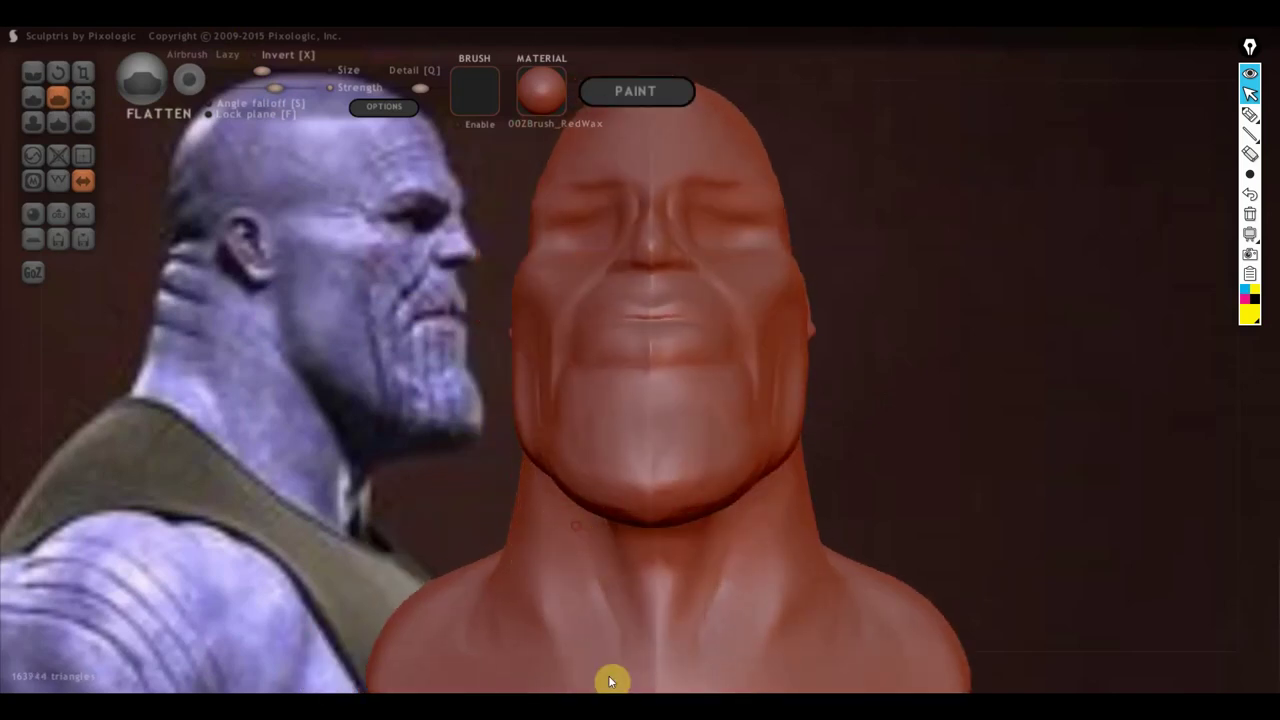
pyautogui.scroll(-3, 620, 660)
# Step: Flatten and smooth the side of the neck up toward the ear from profile and three-quarter views
pyautogui.moveTo(634, 648)
pyautogui.mouseDown(button='right')
pyautogui.moveTo(754, 666)
pyautogui.moveTo(663, 546)
pyautogui.moveTo(680, 550)
pyautogui.mouseUp(button='right')
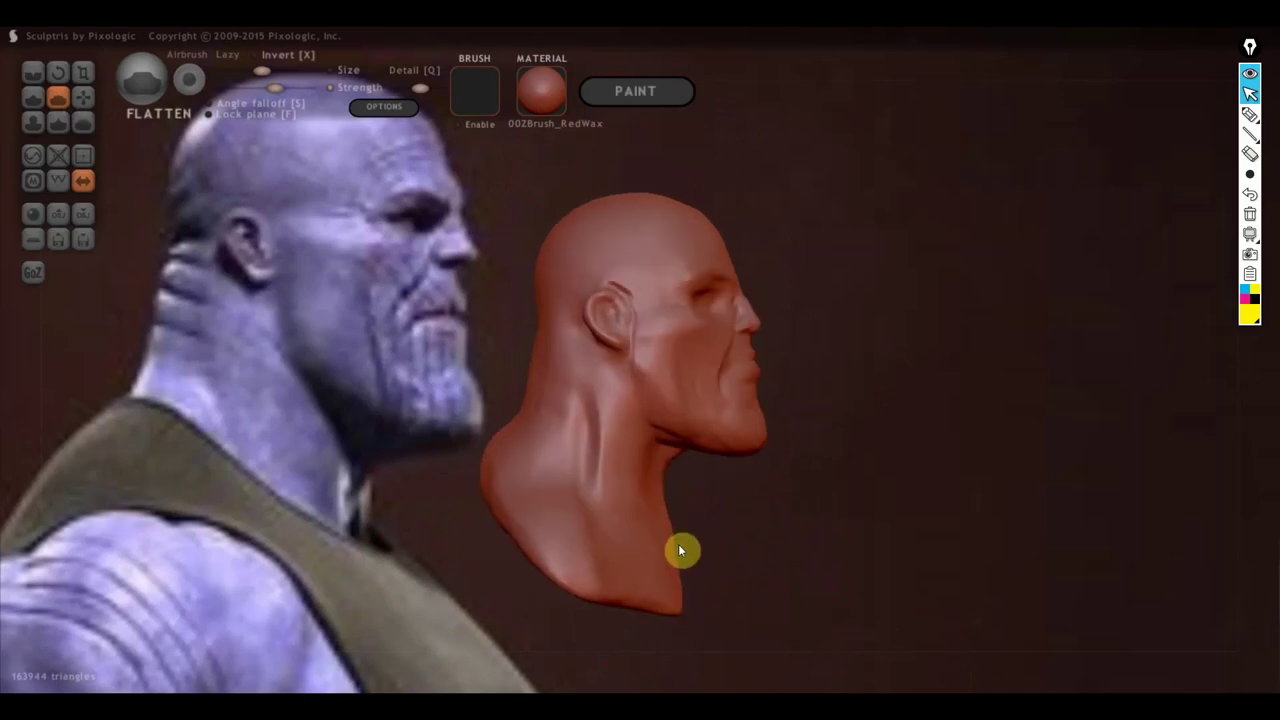
pyautogui.scroll(2, 557, 484)
pyautogui.scroll(2, 557, 484)
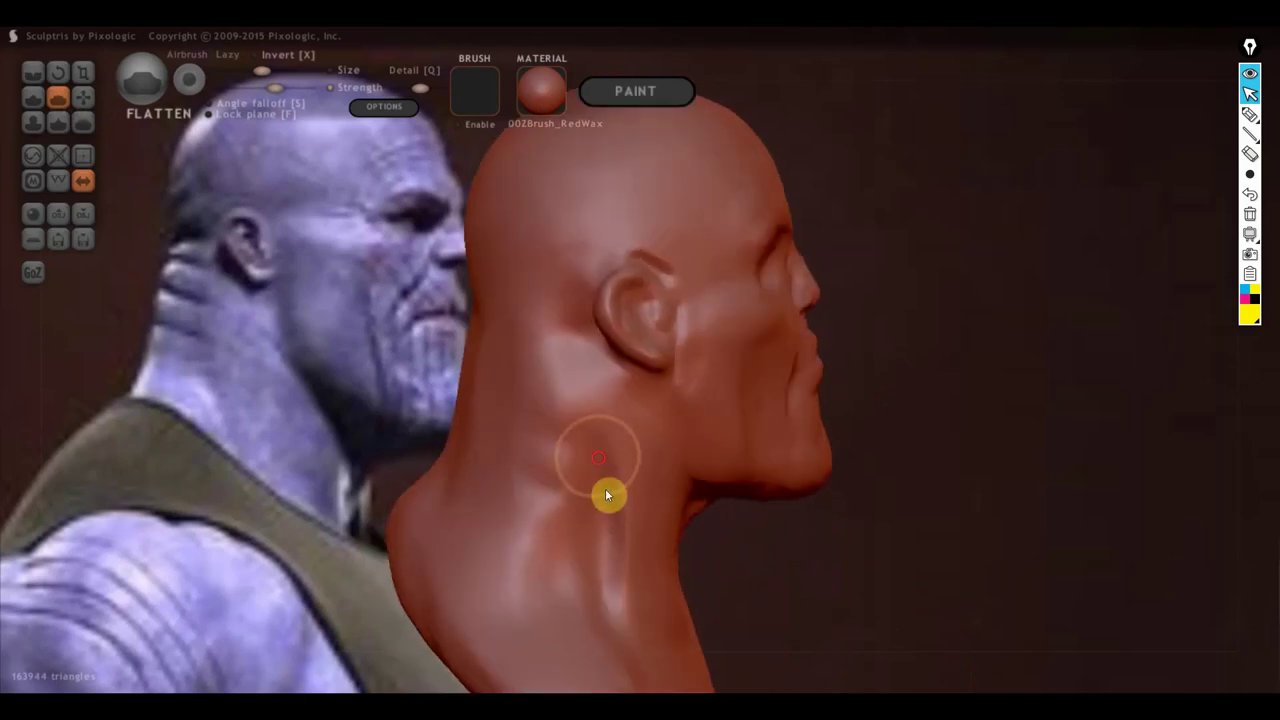
pyautogui.moveTo(607, 494)
pyautogui.mouseDown()
pyautogui.moveTo(614, 463)
pyautogui.moveTo(620, 649)
pyautogui.moveTo(563, 463)
pyautogui.moveTo(550, 614)
pyautogui.moveTo(538, 375)
pyautogui.moveTo(541, 597)
pyautogui.mouseUp()
pyautogui.moveTo(541, 597)
pyautogui.mouseDown(button='right')
pyautogui.moveTo(476, 552)
pyautogui.moveTo(456, 556)
pyautogui.mouseUp(button='right')
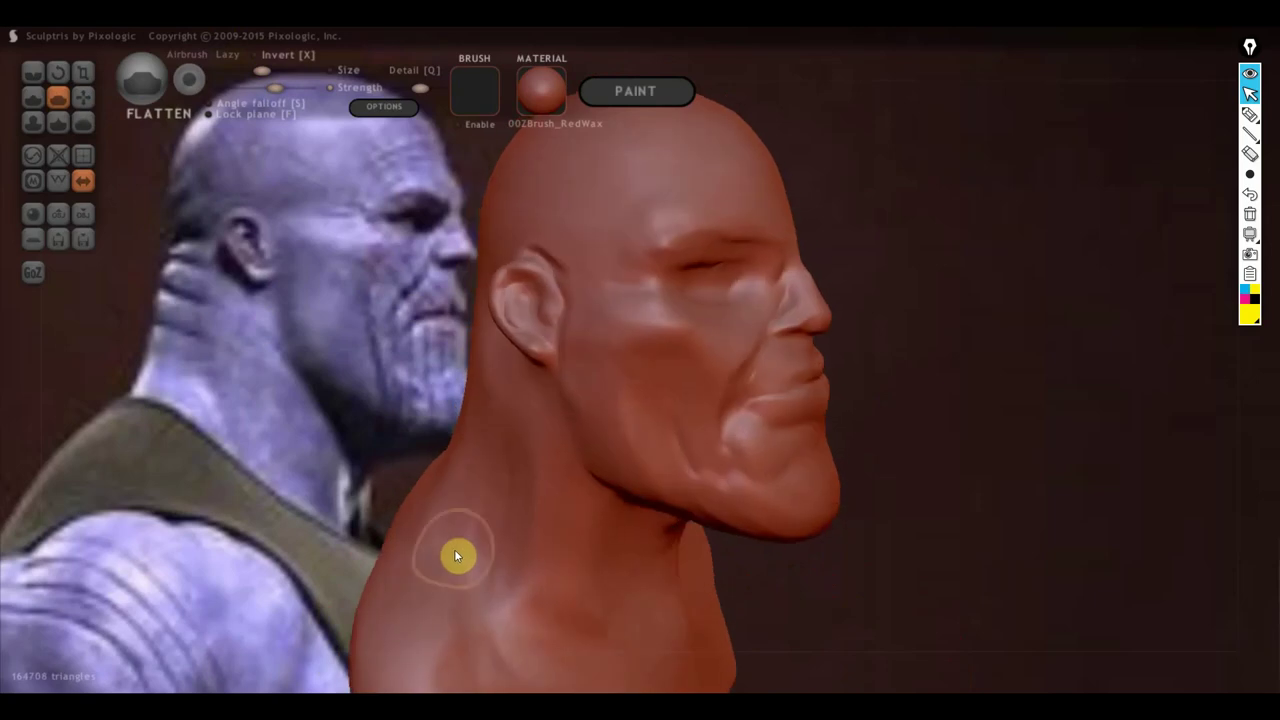
pyautogui.moveTo(454, 551)
pyautogui.mouseDown()
pyautogui.moveTo(514, 405)
pyautogui.moveTo(586, 645)
pyautogui.moveTo(509, 500)
pyautogui.moveTo(524, 548)
pyautogui.mouseUp()
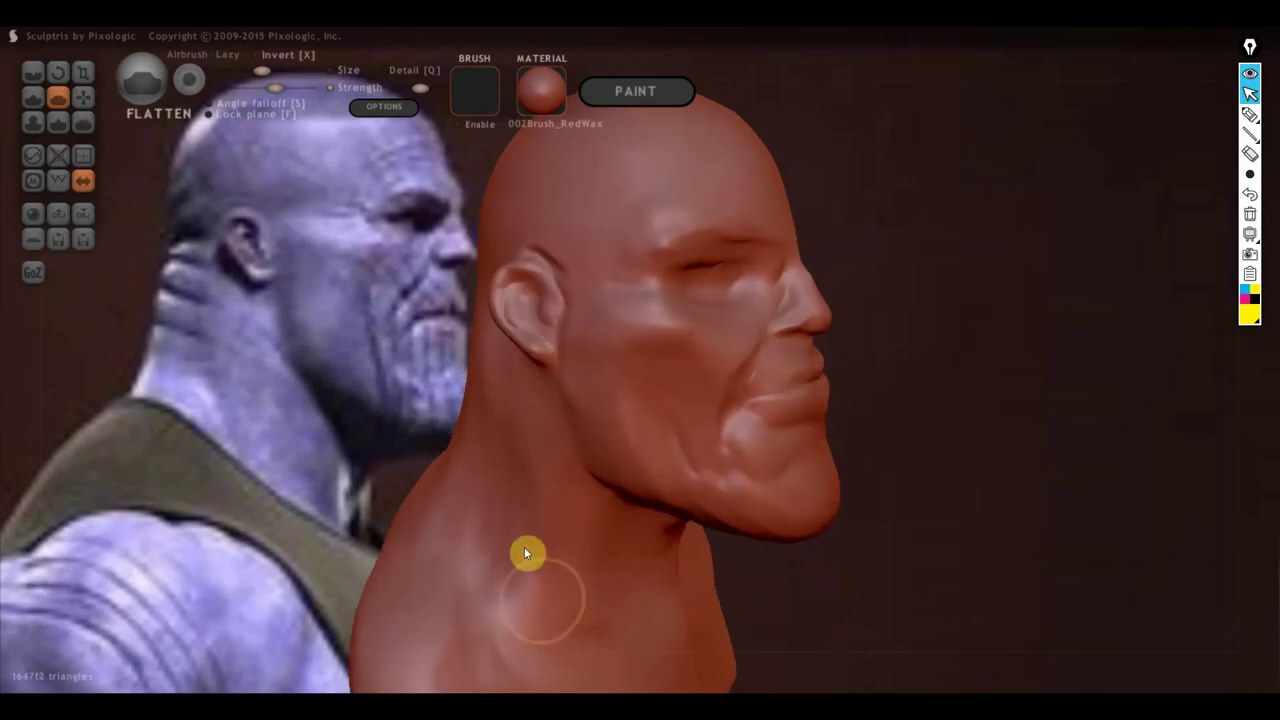
pyautogui.moveTo(586, 620); pyautogui.dragTo(516, 608, button='right')
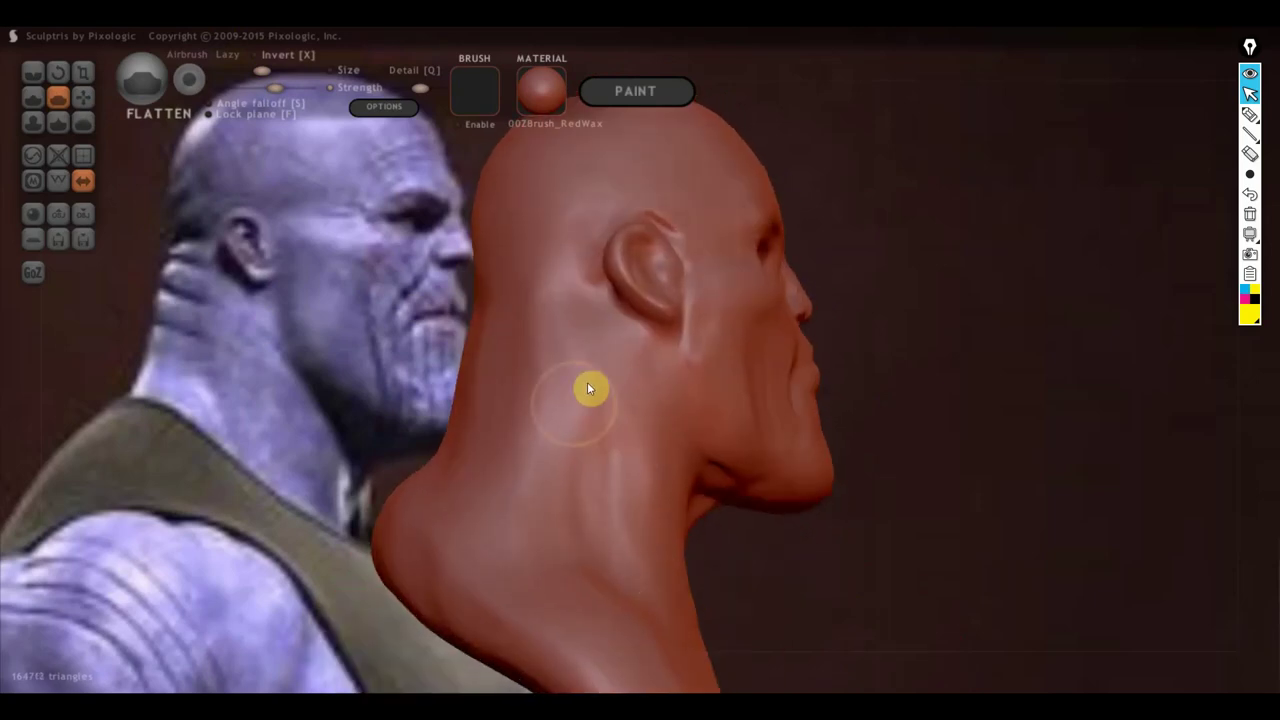
pyautogui.moveTo(609, 403); pyautogui.dragTo(566, 320)
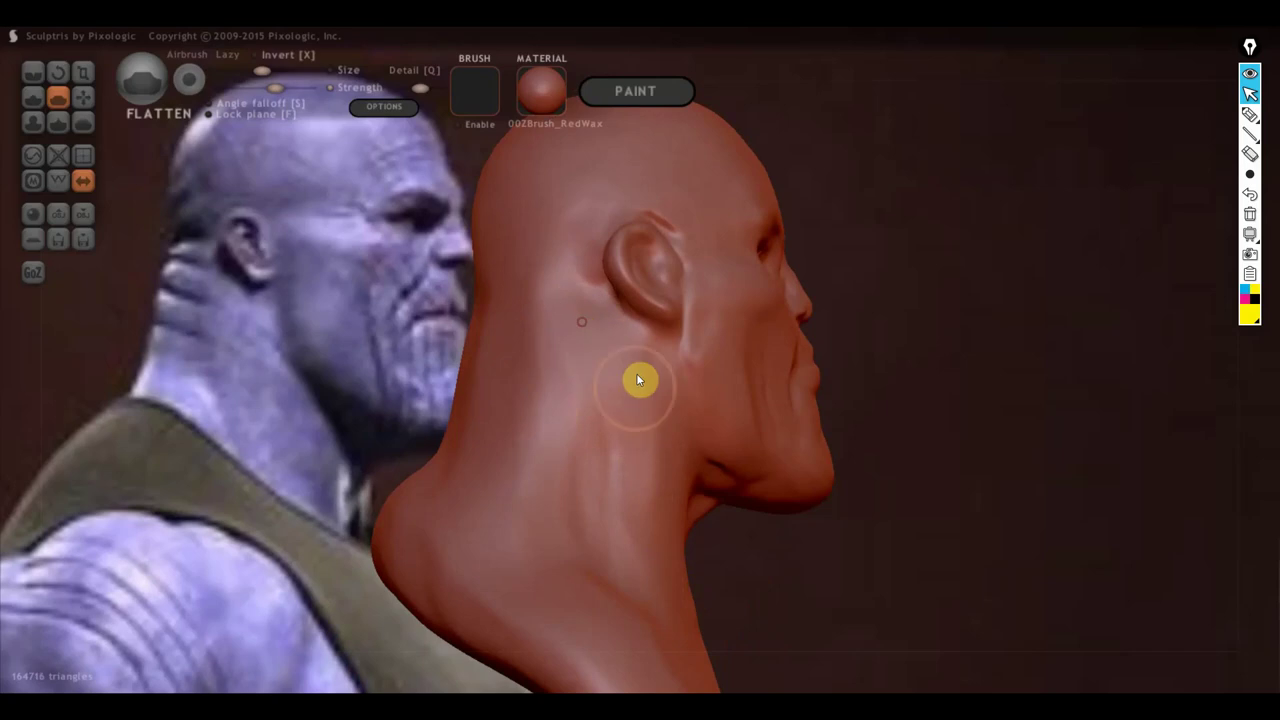
pyautogui.moveTo(634, 356); pyautogui.dragTo(664, 482)
pyautogui.moveTo(664, 482); pyautogui.dragTo(551, 454, button='right')
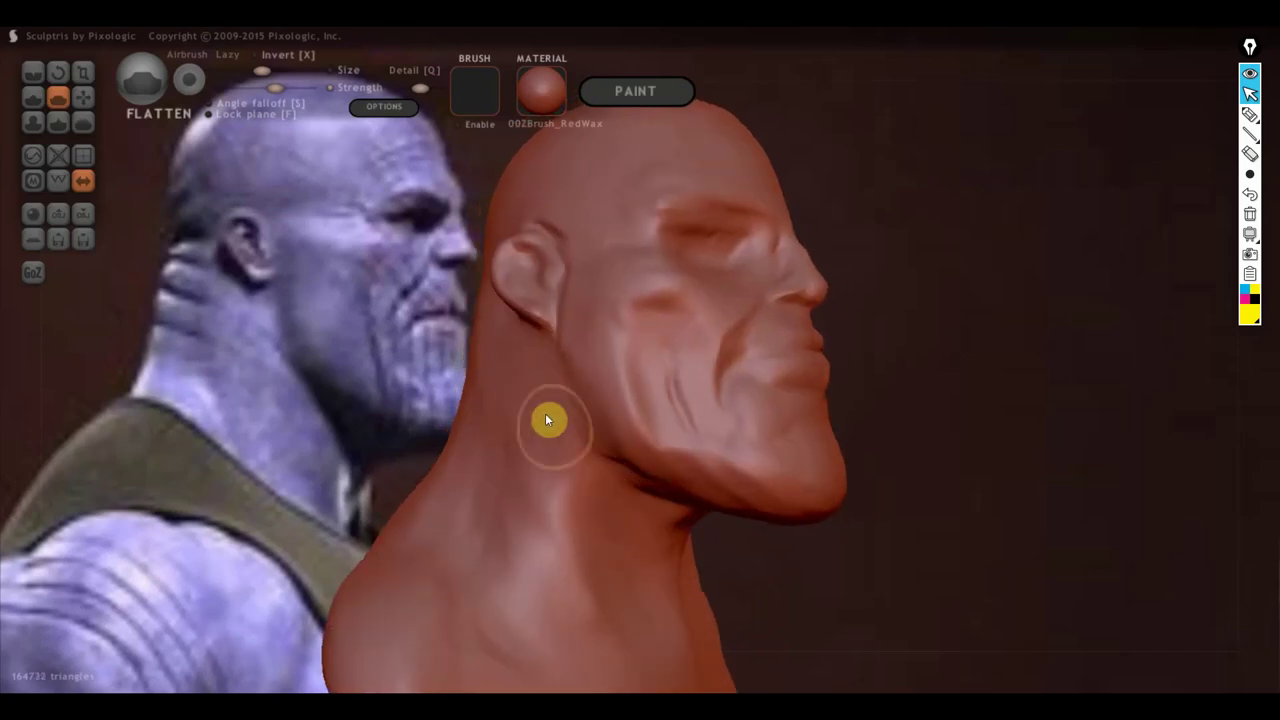
pyautogui.moveTo(554, 456); pyautogui.dragTo(610, 534)
pyautogui.moveTo(610, 534)
pyautogui.mouseDown(button='right')
pyautogui.moveTo(660, 548)
pyautogui.moveTo(644, 530)
pyautogui.mouseUp(button='right')
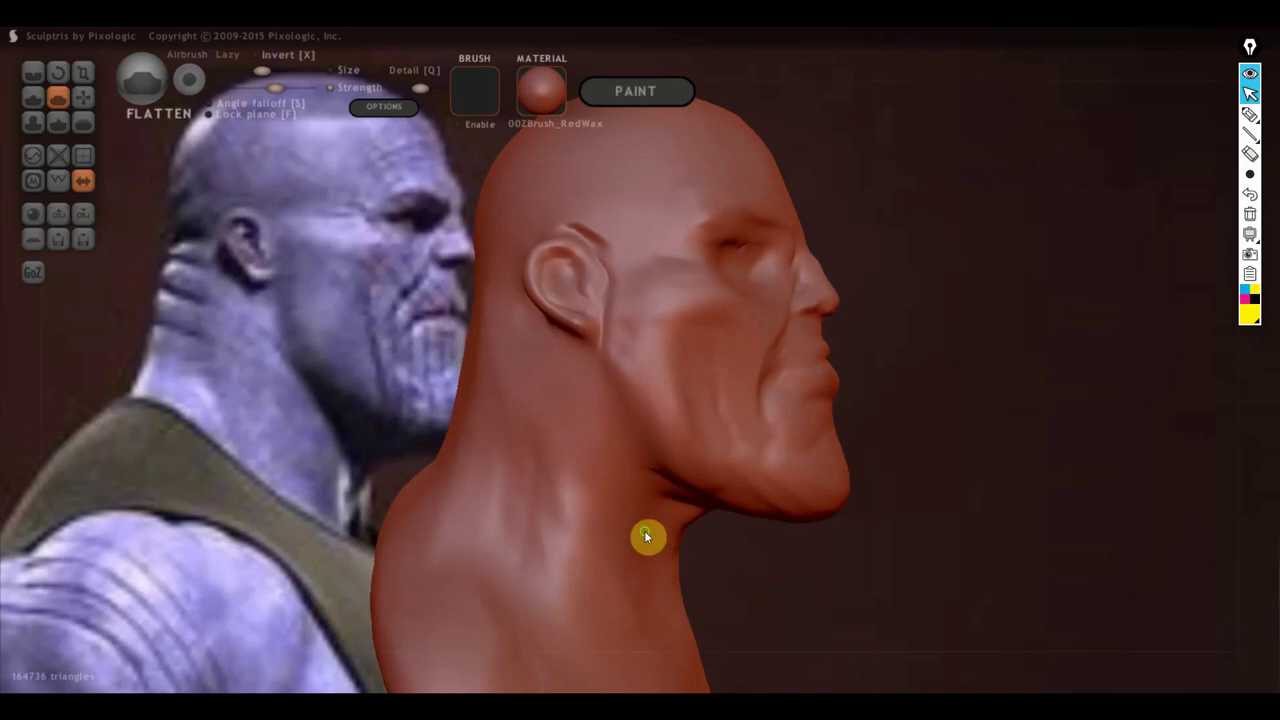
pyautogui.click(83, 96)
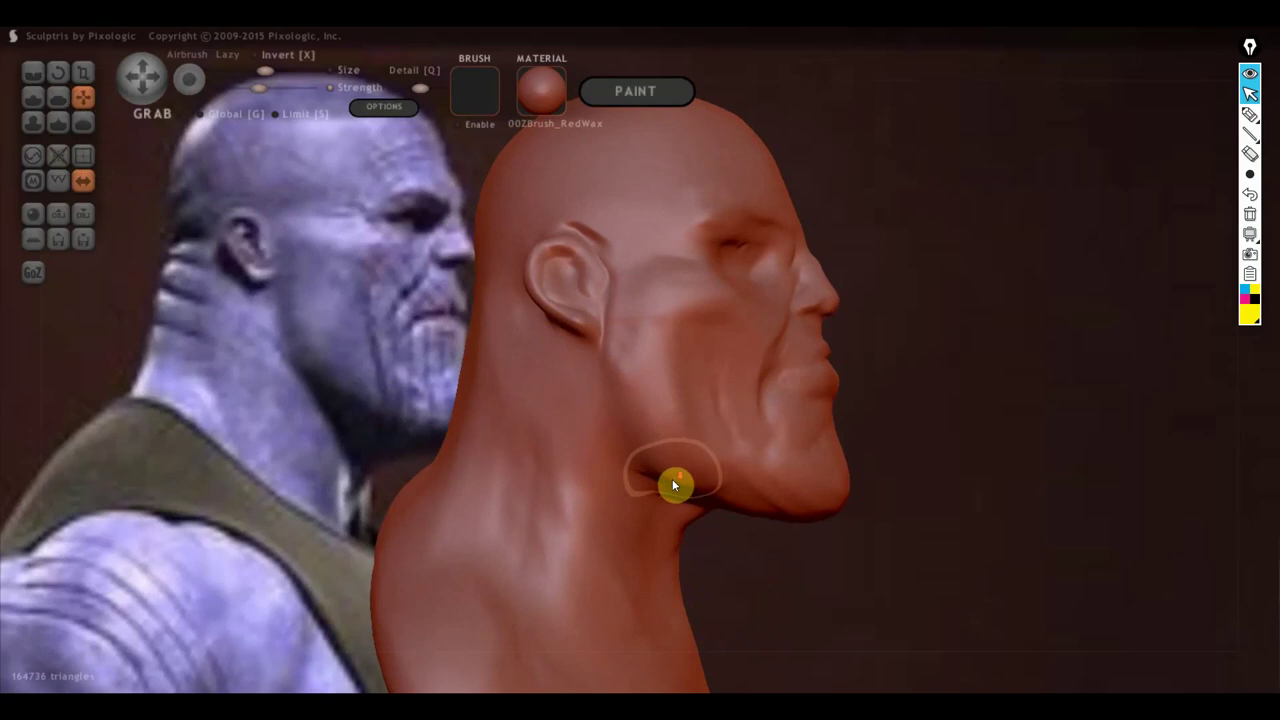
# Step: Orbit to the back of the head and drag the ear outward with Grab
pyautogui.scroll(-3, 672, 479)
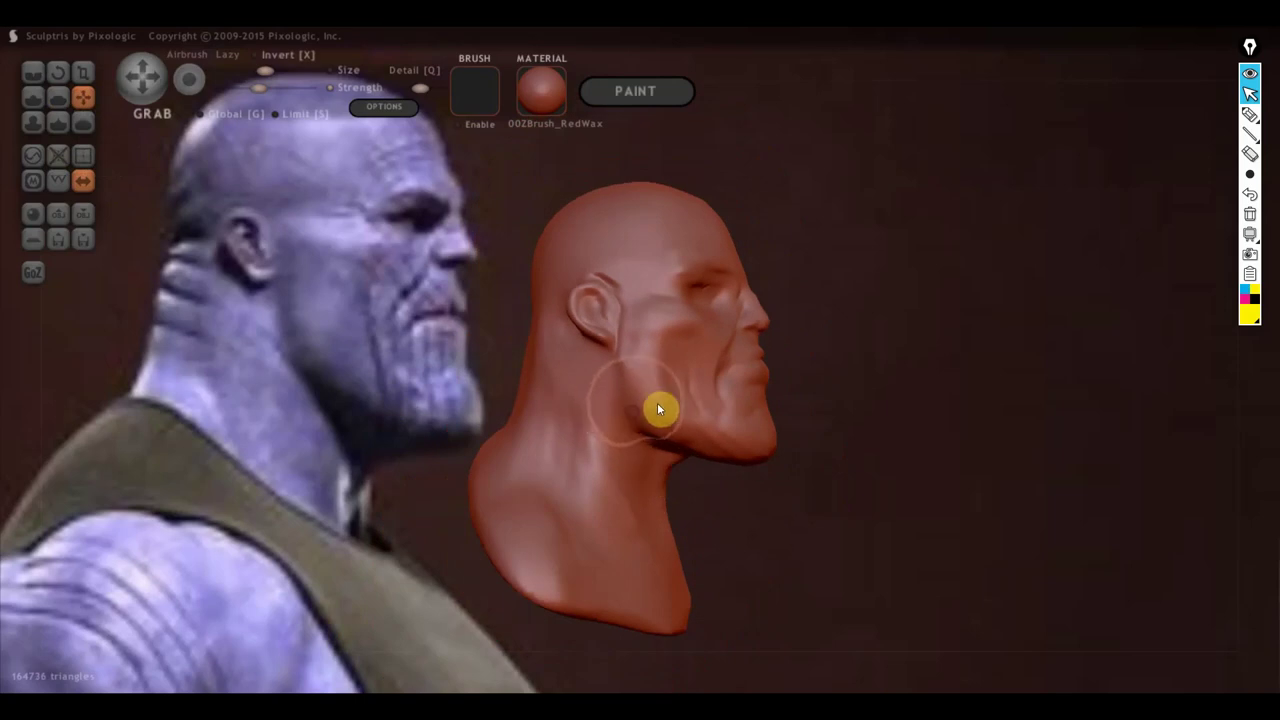
pyautogui.moveTo(657, 402)
pyautogui.mouseDown(button='right')
pyautogui.moveTo(680, 408)
pyautogui.moveTo(539, 419)
pyautogui.moveTo(556, 415)
pyautogui.mouseUp(button='right')
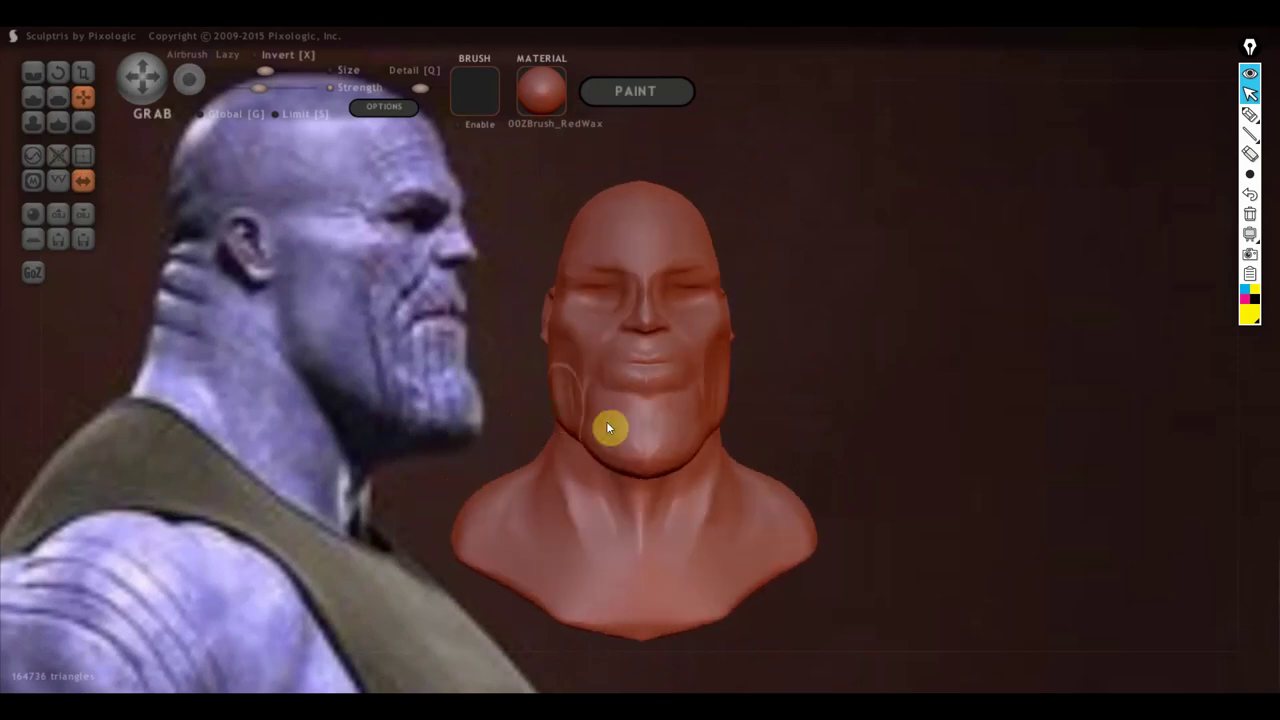
pyautogui.scroll(2, 608, 425)
pyautogui.moveTo(742, 352)
pyautogui.mouseDown(button='right')
pyautogui.moveTo(729, 403)
pyautogui.moveTo(763, 271)
pyautogui.moveTo(737, 340)
pyautogui.moveTo(790, 282)
pyautogui.moveTo(757, 266)
pyautogui.mouseUp(button='right')
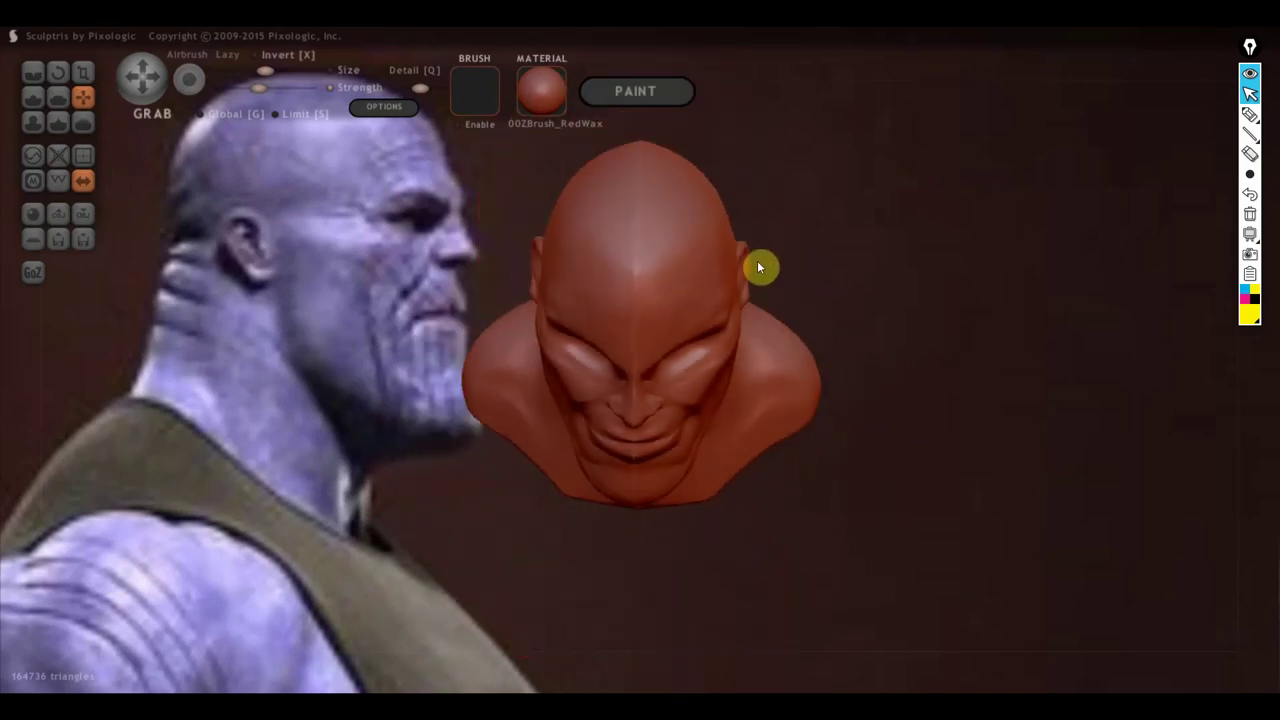
pyautogui.moveTo(566, 223)
pyautogui.mouseDown(button='right')
pyautogui.moveTo(586, 260)
pyautogui.moveTo(540, 306)
pyautogui.mouseUp(button='right')
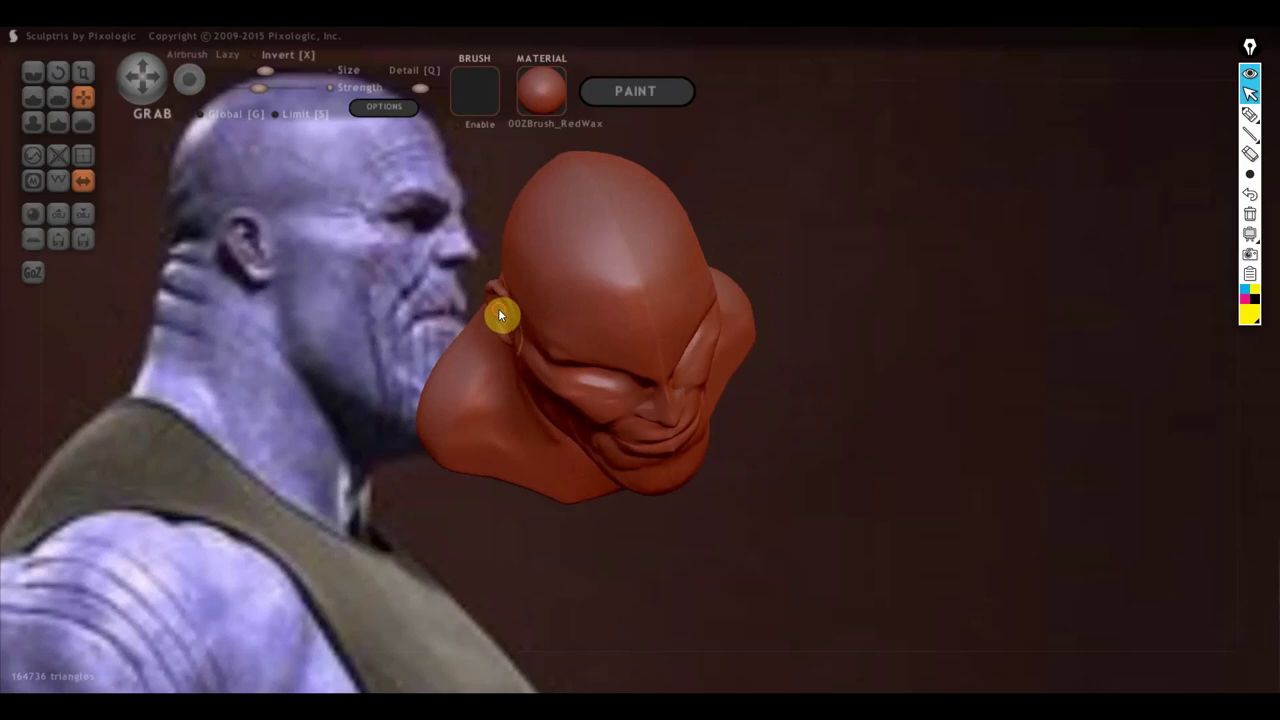
pyautogui.moveTo(489, 317); pyautogui.dragTo(566, 307, button='right')
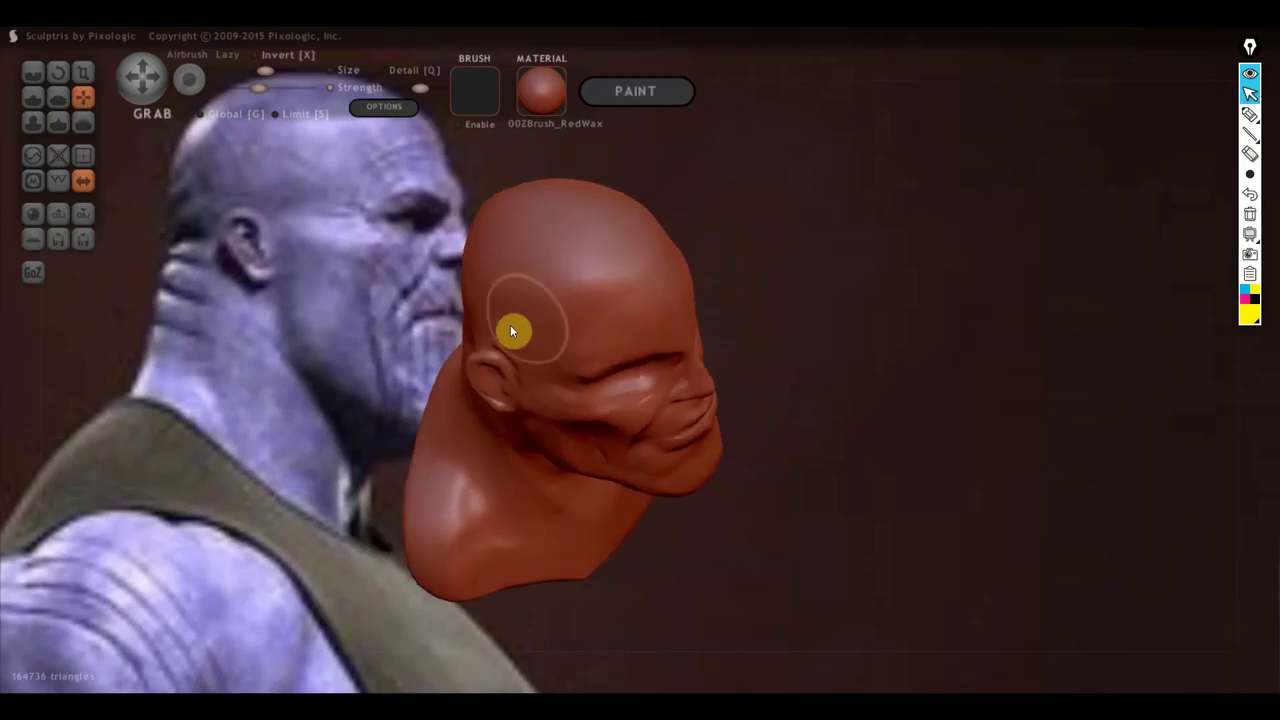
pyautogui.scroll(3, 446, 401)
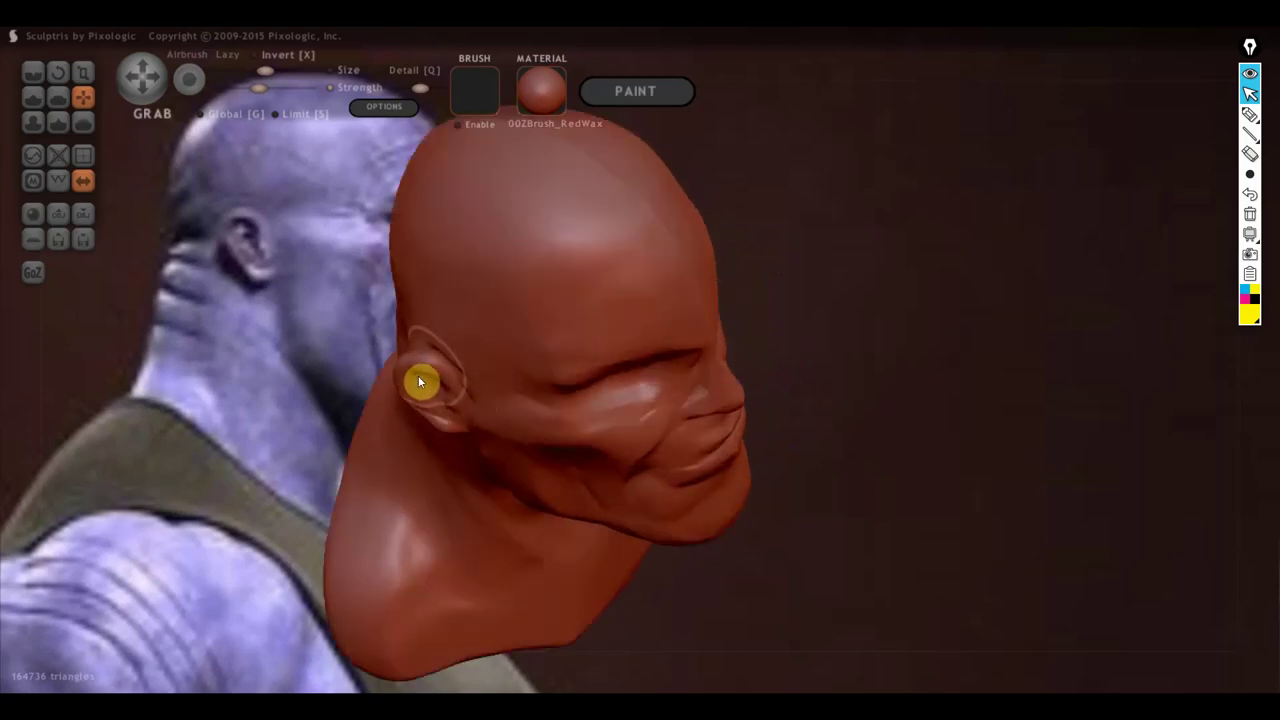
pyautogui.moveTo(439, 383)
pyautogui.mouseDown(button='right')
pyautogui.moveTo(673, 346)
pyautogui.moveTo(724, 398)
pyautogui.mouseUp(button='right')
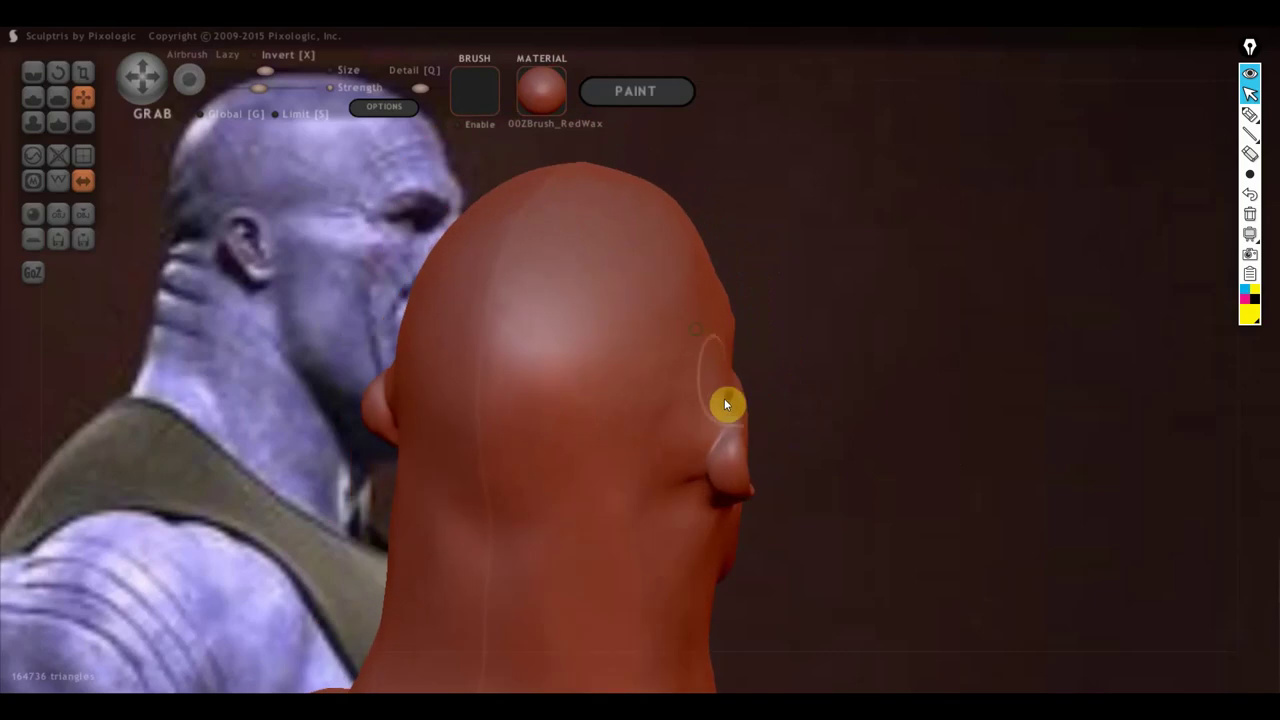
pyautogui.moveTo(724, 398); pyautogui.dragTo(732, 448)
pyautogui.moveTo(740, 438)
pyautogui.mouseDown(button='right')
pyautogui.moveTo(768, 441)
pyautogui.moveTo(775, 427)
pyautogui.mouseUp(button='right')
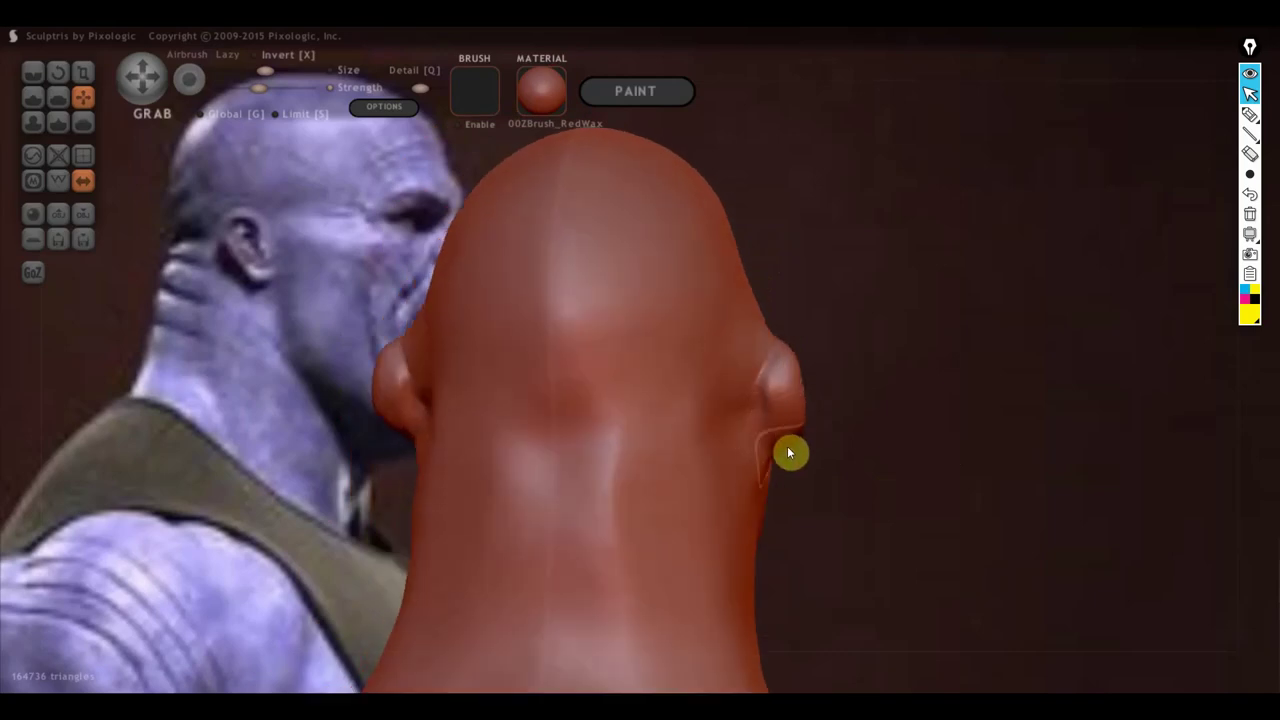
# Step: With the Crease brush, deepen the ear fold and add a small crease on the ear
pyautogui.click(32, 72)
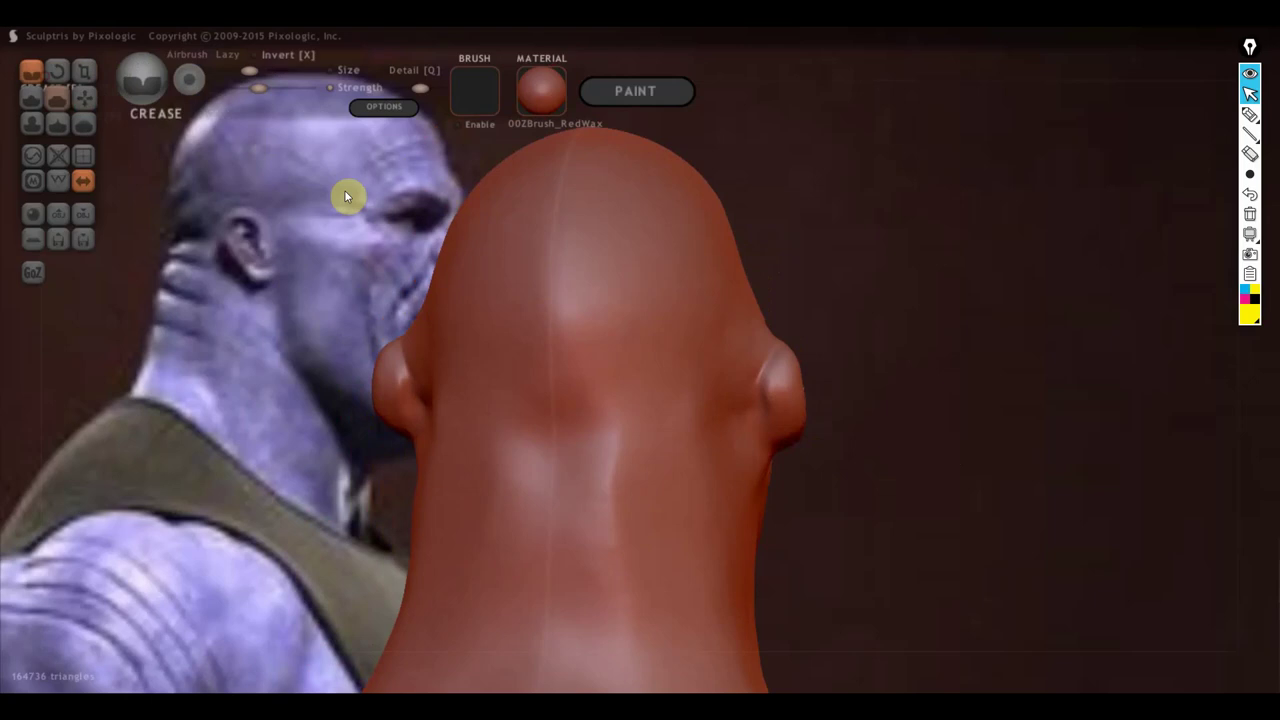
pyautogui.moveTo(345, 191)
pyautogui.mouseDown(button='right')
pyautogui.moveTo(737, 361)
pyautogui.moveTo(620, 443)
pyautogui.mouseUp(button='right')
pyautogui.moveTo(571, 443)
pyautogui.mouseDown()
pyautogui.moveTo(520, 480)
pyautogui.moveTo(600, 451)
pyautogui.moveTo(491, 486)
pyautogui.moveTo(606, 457)
pyautogui.moveTo(534, 489)
pyautogui.mouseUp()
pyautogui.moveTo(534, 489)
pyautogui.mouseDown(button='right')
pyautogui.moveTo(668, 427)
pyautogui.moveTo(740, 366)
pyautogui.mouseUp(button='right')
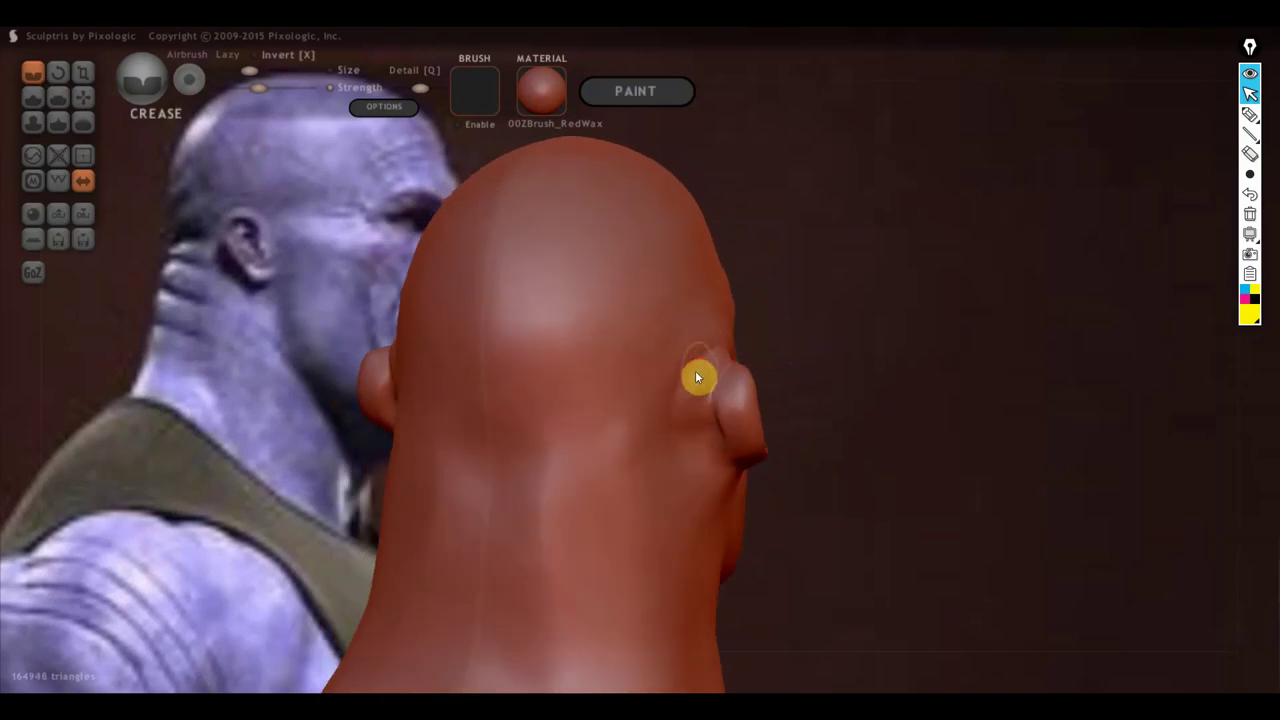
pyautogui.moveTo(697, 377); pyautogui.dragTo(727, 376)
# Step: Carve creases in front of and behind the ear, down the neck and under the jaw
pyautogui.moveTo(740, 483)
pyautogui.mouseDown(button='right')
pyautogui.moveTo(671, 463)
pyautogui.moveTo(634, 414)
pyautogui.mouseUp(button='right')
pyautogui.moveTo(634, 414); pyautogui.dragTo(577, 357)
pyautogui.moveTo(634, 388)
pyautogui.mouseDown()
pyautogui.moveTo(537, 323)
pyautogui.moveTo(623, 383)
pyautogui.mouseUp()
pyautogui.moveTo(531, 332)
pyautogui.mouseDown()
pyautogui.moveTo(607, 397)
pyautogui.moveTo(563, 320)
pyautogui.moveTo(647, 388)
pyautogui.moveTo(547, 326)
pyautogui.mouseUp()
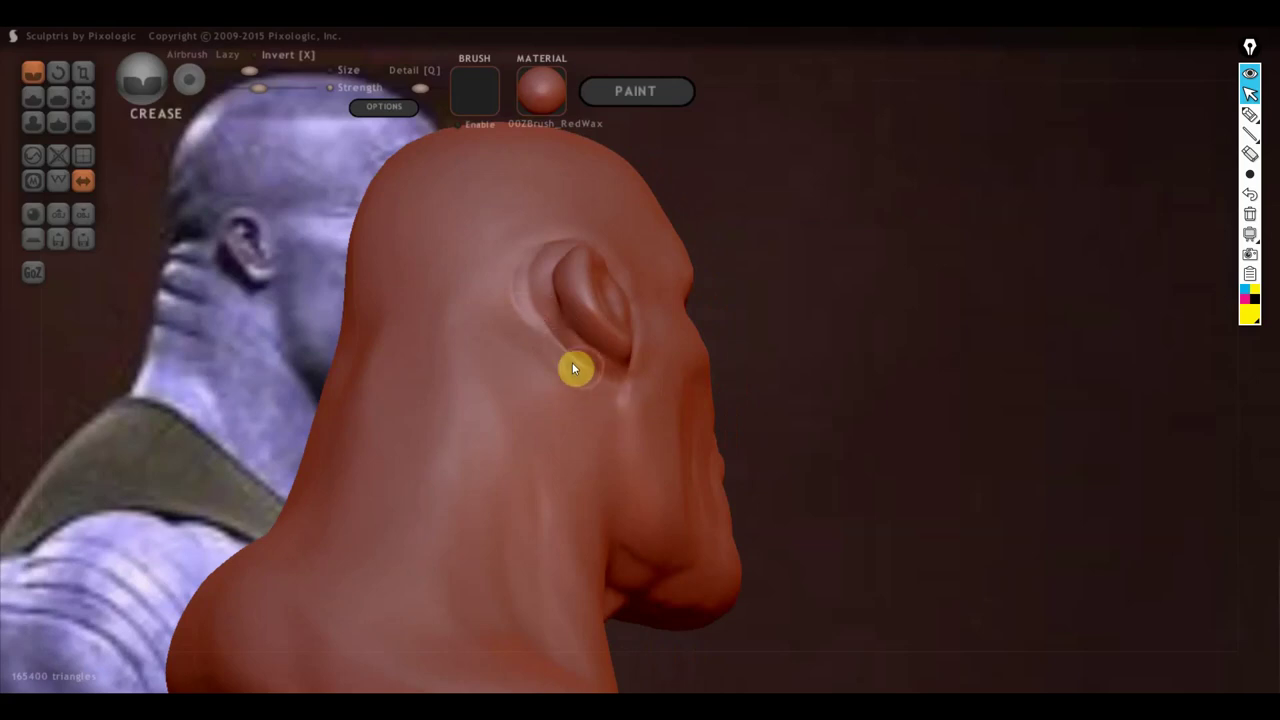
pyautogui.moveTo(572, 362); pyautogui.dragTo(434, 400, button='right')
pyautogui.moveTo(516, 356)
pyautogui.mouseDown()
pyautogui.moveTo(494, 531)
pyautogui.moveTo(500, 497)
pyautogui.moveTo(509, 546)
pyautogui.moveTo(584, 619)
pyautogui.mouseUp()
pyautogui.moveTo(584, 619)
pyautogui.mouseDown(button='right')
pyautogui.moveTo(584, 583)
pyautogui.moveTo(565, 600)
pyautogui.moveTo(544, 565)
pyautogui.mouseUp(button='right')
pyautogui.moveTo(544, 565)
pyautogui.mouseDown()
pyautogui.moveTo(563, 569)
pyautogui.moveTo(563, 529)
pyautogui.moveTo(580, 654)
pyautogui.moveTo(672, 558)
pyautogui.mouseUp()
# Step: Crease the right eyelid, a groove from the eye corner across the cheek, and beside the nose
pyautogui.moveTo(668, 572); pyautogui.dragTo(572, 594, button='right')
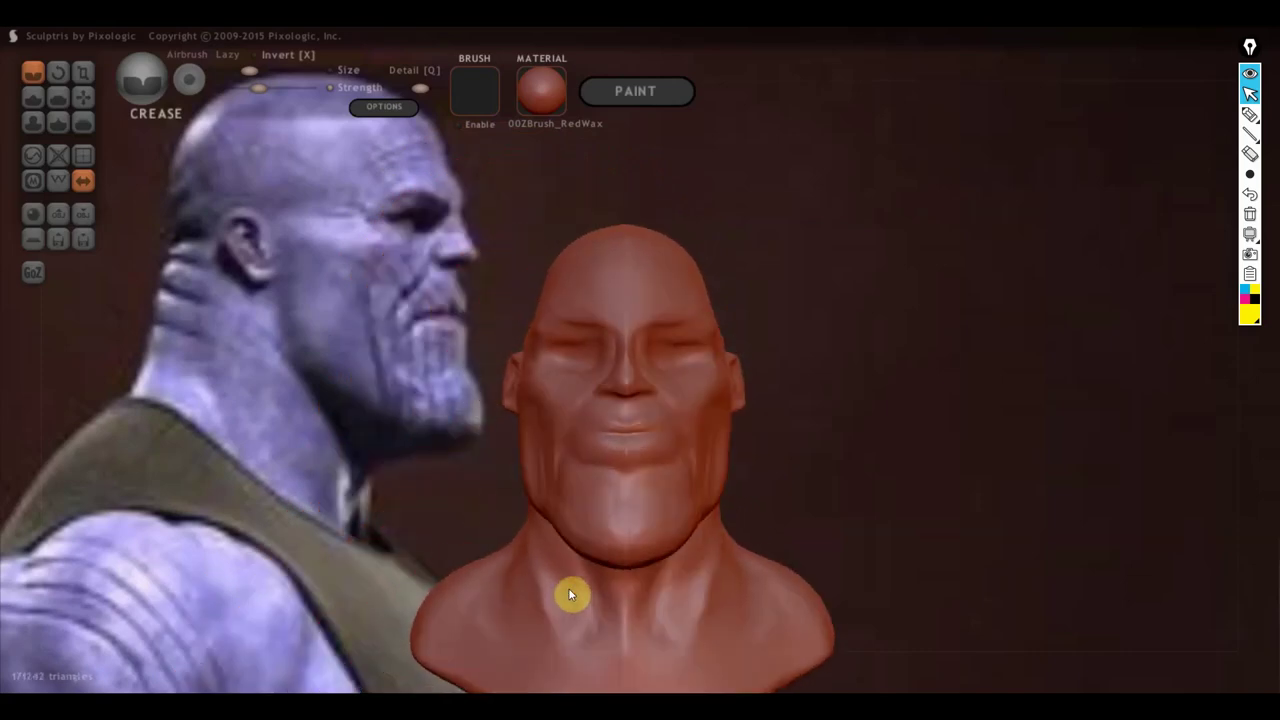
pyautogui.moveTo(651, 580)
pyautogui.mouseDown(button='right')
pyautogui.moveTo(689, 580)
pyautogui.moveTo(634, 577)
pyautogui.mouseUp(button='right')
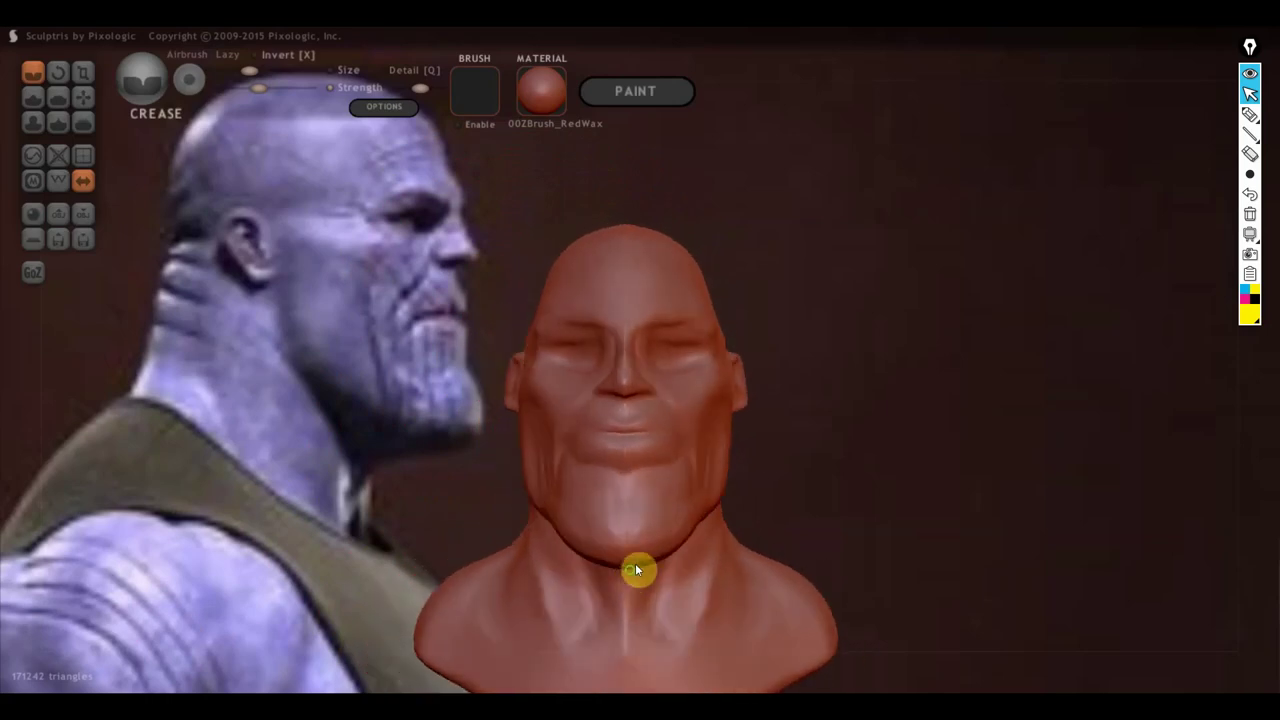
pyautogui.scroll(3, 749, 341)
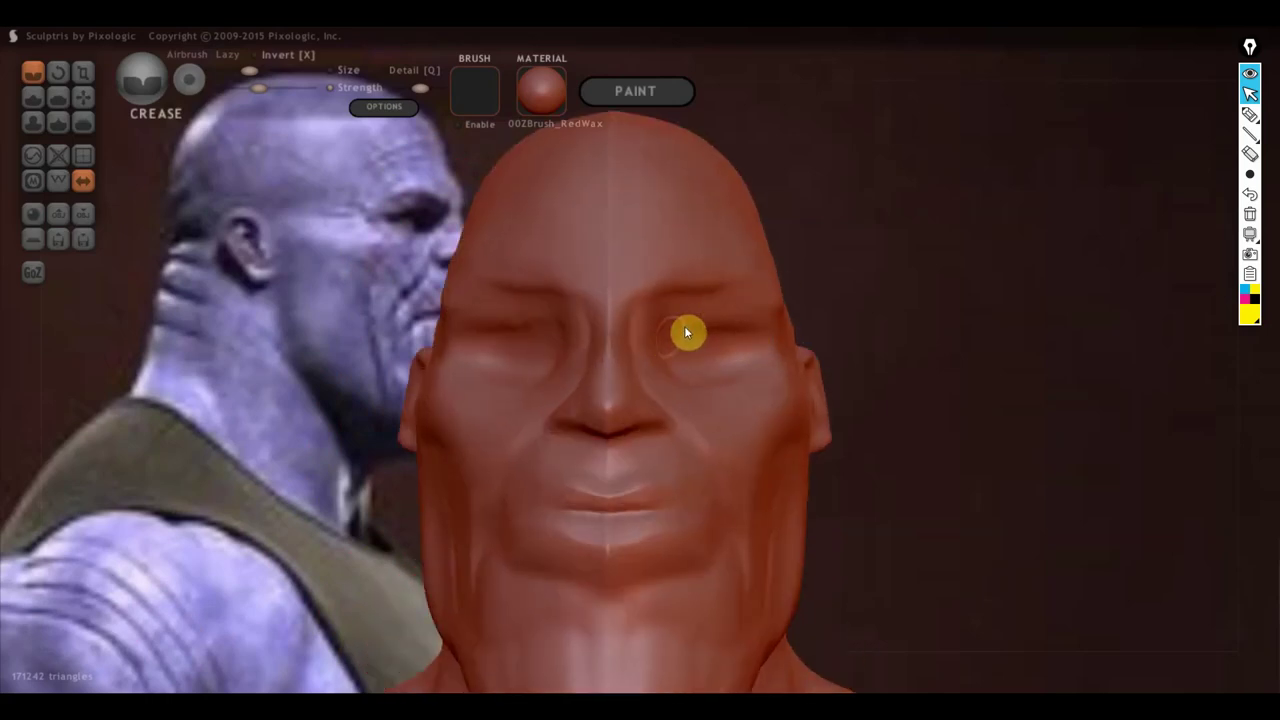
pyautogui.moveTo(684, 326)
pyautogui.mouseDown()
pyautogui.moveTo(744, 348)
pyautogui.moveTo(714, 331)
pyautogui.moveTo(677, 337)
pyautogui.moveTo(697, 331)
pyautogui.moveTo(728, 334)
pyautogui.moveTo(716, 338)
pyautogui.moveTo(741, 352)
pyautogui.moveTo(678, 362)
pyautogui.moveTo(629, 320)
pyautogui.moveTo(647, 366)
pyautogui.moveTo(634, 398)
pyautogui.mouseUp()
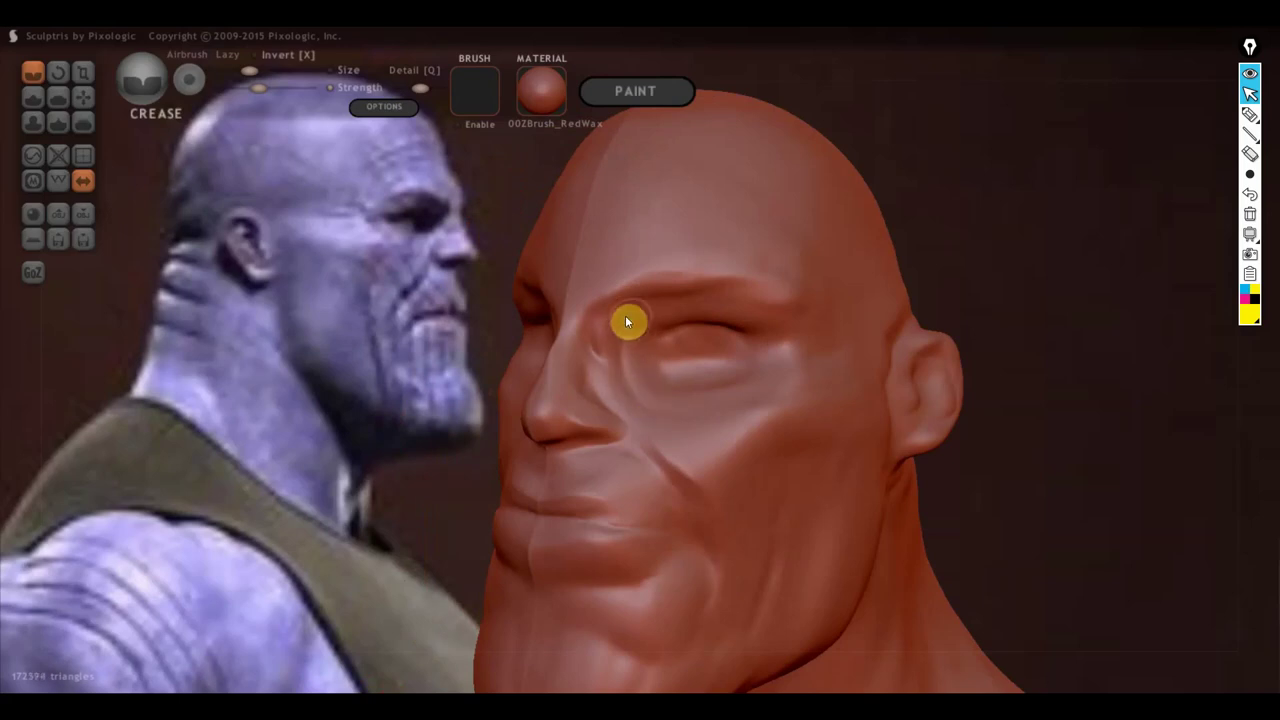
pyautogui.moveTo(629, 320)
pyautogui.mouseDown()
pyautogui.moveTo(671, 400)
pyautogui.moveTo(763, 506)
pyautogui.mouseUp()
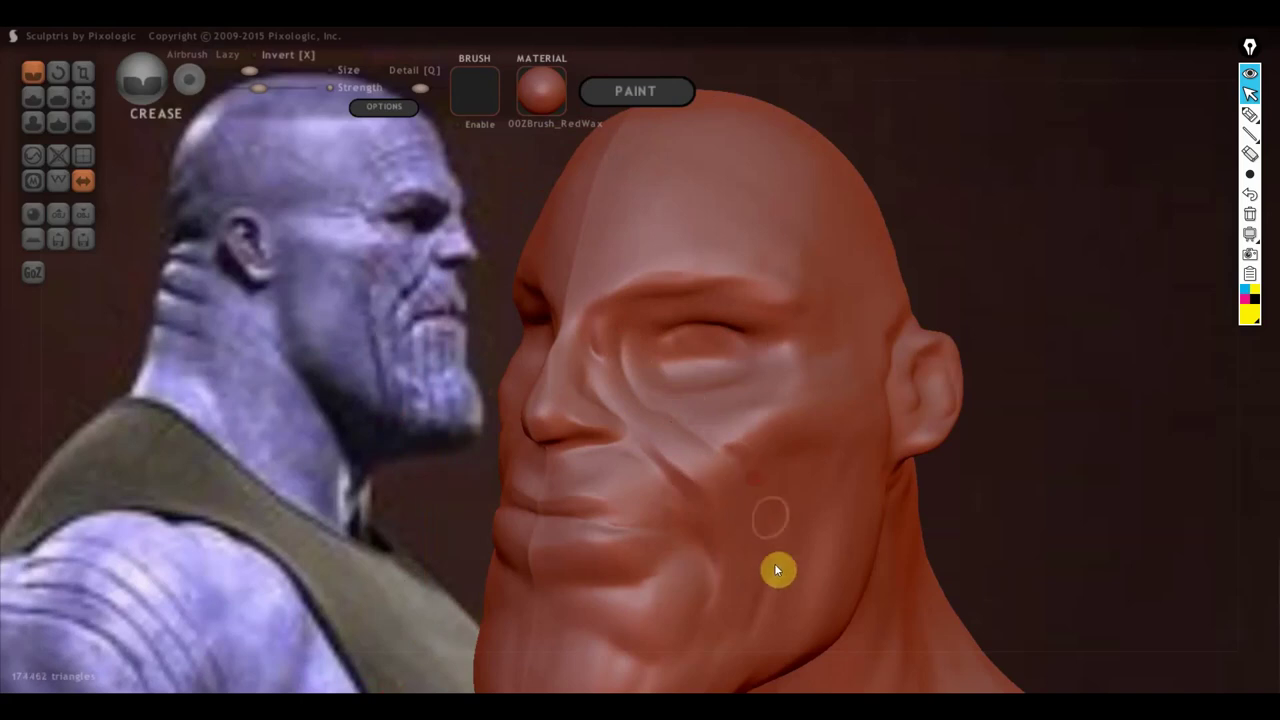
pyautogui.moveTo(690, 460)
pyautogui.mouseDown(button='right')
pyautogui.moveTo(651, 457)
pyautogui.moveTo(614, 380)
pyautogui.mouseUp(button='right')
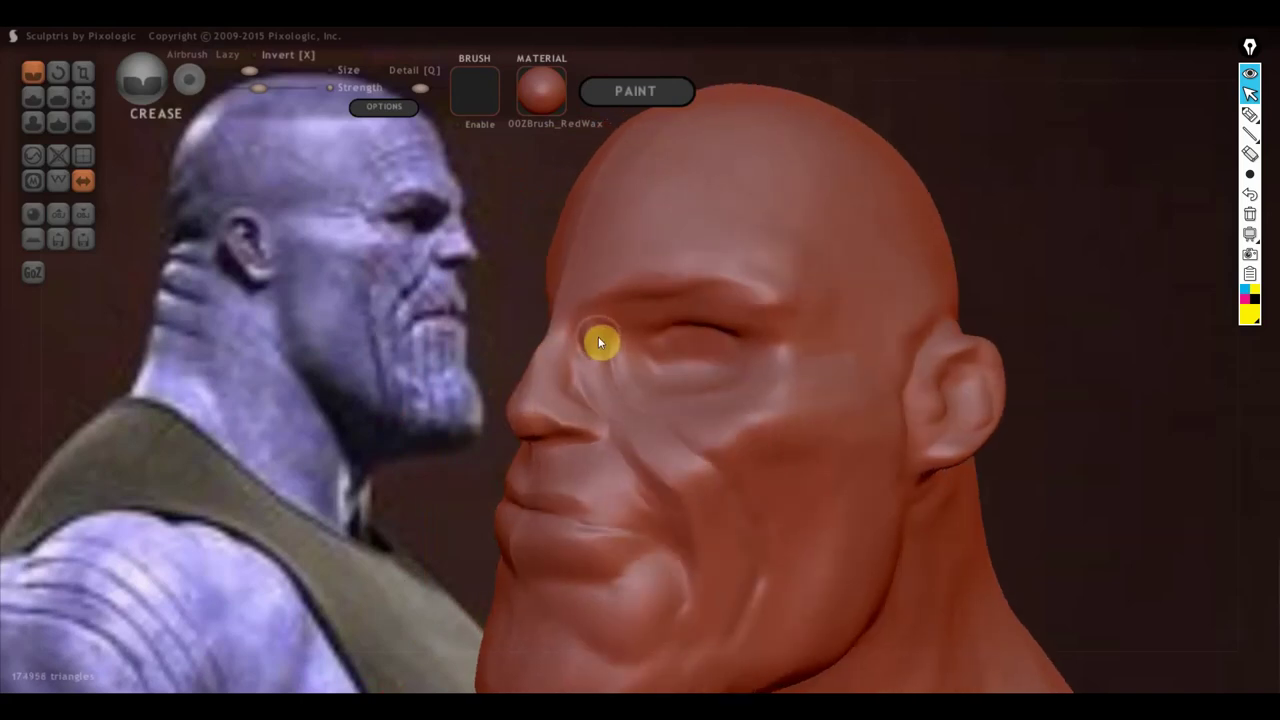
pyautogui.moveTo(566, 414)
pyautogui.mouseDown()
pyautogui.moveTo(589, 346)
pyautogui.moveTo(600, 397)
pyautogui.mouseUp()
pyautogui.moveTo(600, 397); pyautogui.dragTo(584, 420, button='right')
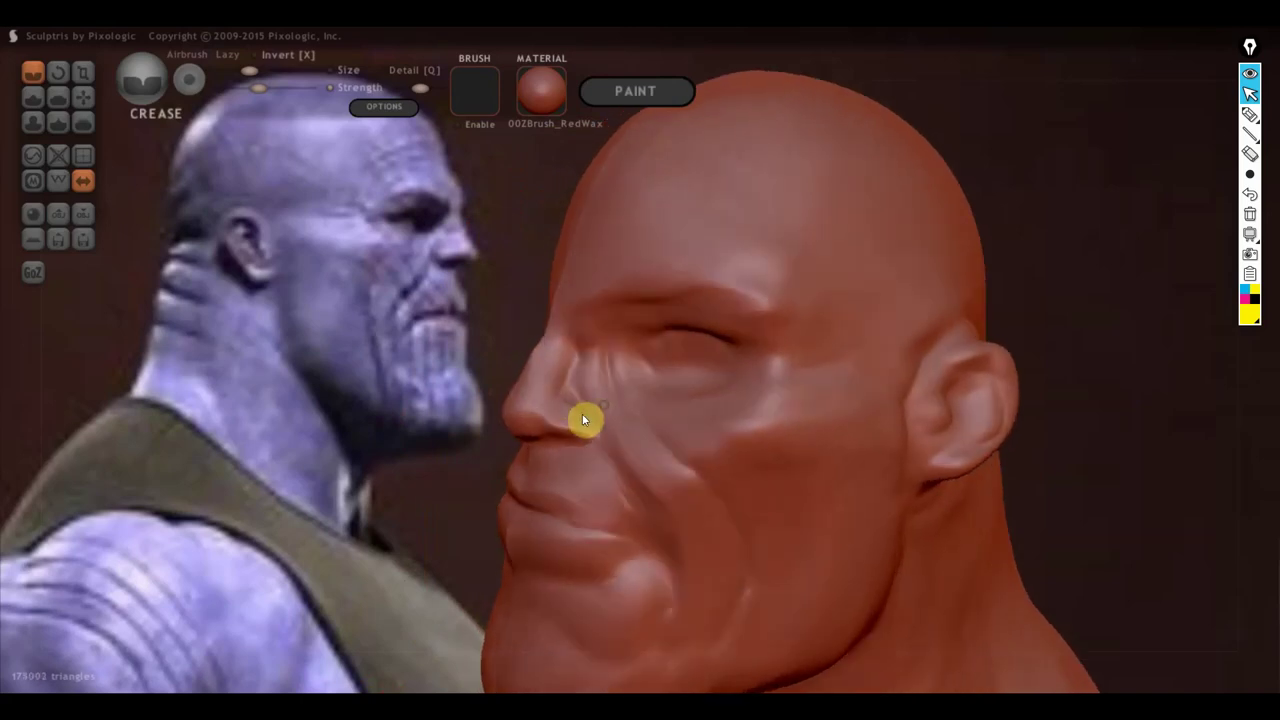
# Step: Carve grooves between the brows, down the nose bridge and along its left side
pyautogui.moveTo(604, 363)
pyautogui.mouseDown(button='right')
pyautogui.moveTo(657, 382)
pyautogui.moveTo(637, 318)
pyautogui.mouseUp(button='right')
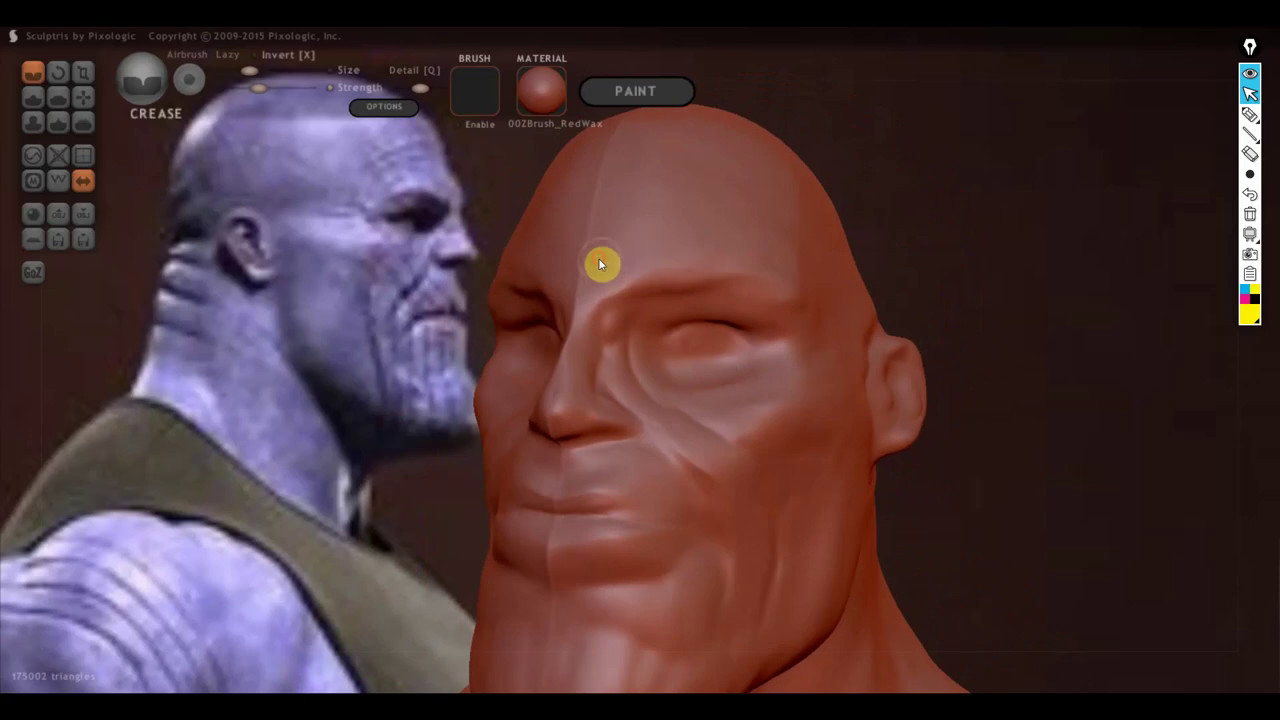
pyautogui.moveTo(600, 263)
pyautogui.mouseDown()
pyautogui.moveTo(611, 331)
pyautogui.moveTo(591, 294)
pyautogui.moveTo(651, 366)
pyautogui.mouseUp()
pyautogui.moveTo(651, 366)
pyautogui.mouseDown(button='right')
pyautogui.moveTo(726, 374)
pyautogui.moveTo(732, 360)
pyautogui.mouseUp(button='right')
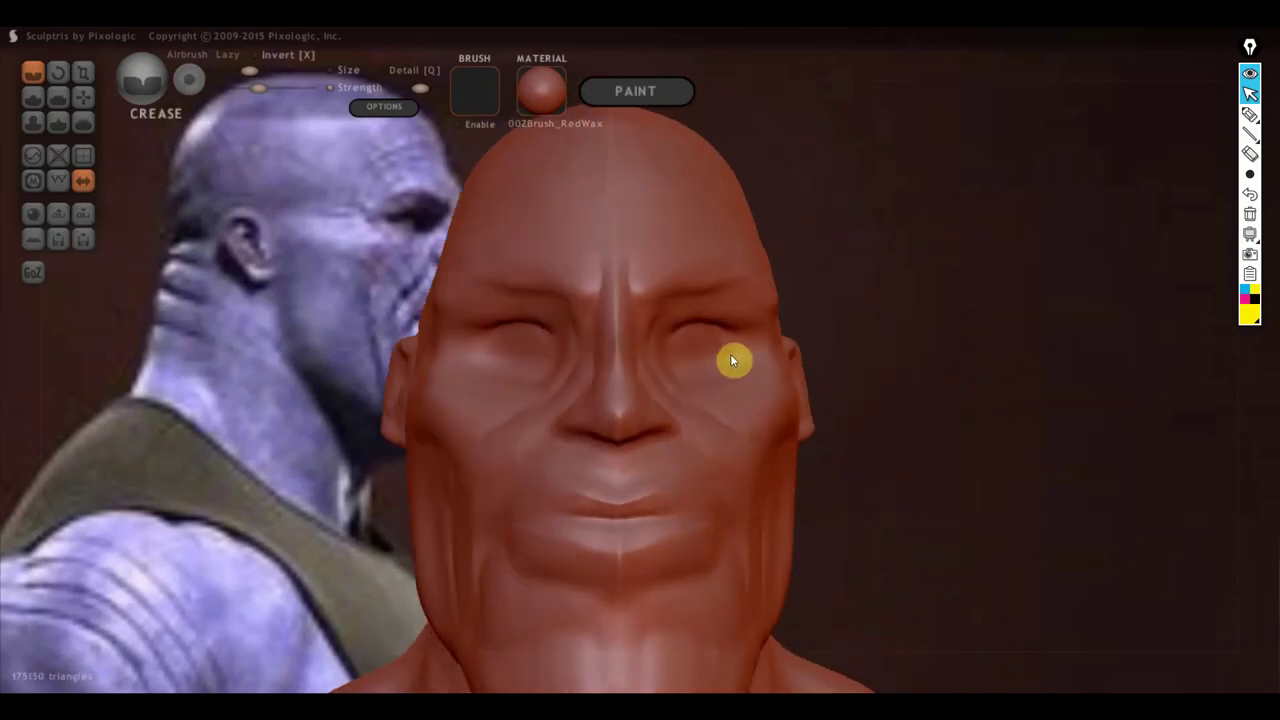
pyautogui.moveTo(601, 266); pyautogui.dragTo(588, 351)
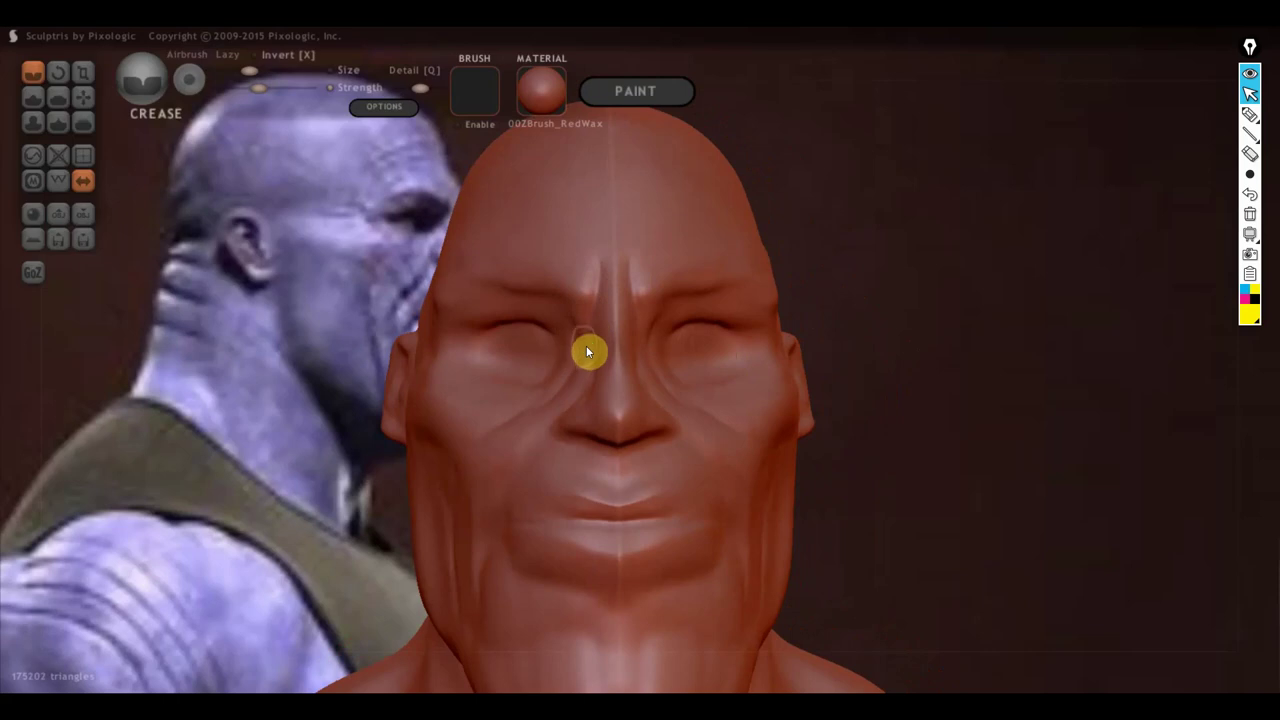
pyautogui.moveTo(588, 351)
pyautogui.mouseDown(button='right')
pyautogui.moveTo(634, 349)
pyautogui.moveTo(603, 348)
pyautogui.mouseUp(button='right')
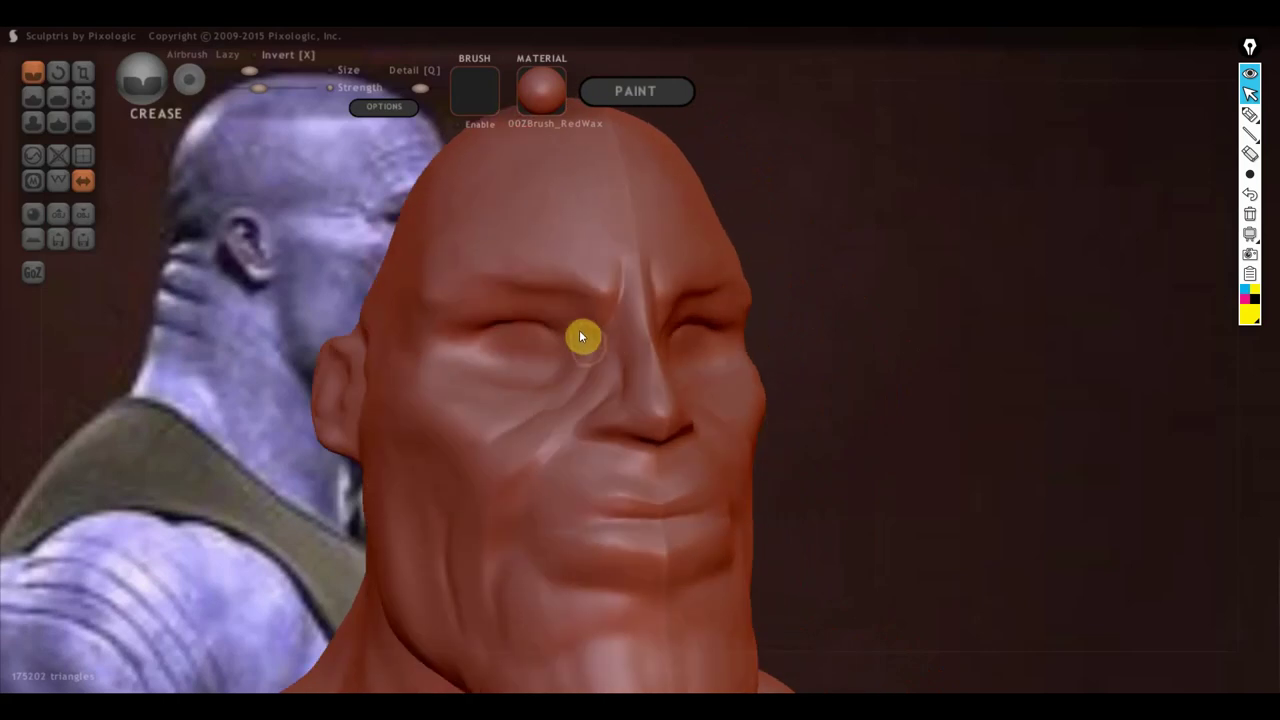
# Step: Crease the left upper eyelid and add a crease line around the left eye
pyautogui.moveTo(580, 337)
pyautogui.mouseDown()
pyautogui.moveTo(526, 294)
pyautogui.moveTo(437, 317)
pyautogui.moveTo(532, 307)
pyautogui.moveTo(437, 346)
pyautogui.moveTo(471, 340)
pyautogui.moveTo(420, 333)
pyautogui.moveTo(512, 300)
pyautogui.moveTo(576, 352)
pyautogui.moveTo(552, 304)
pyautogui.moveTo(600, 358)
pyautogui.moveTo(608, 306)
pyautogui.moveTo(600, 364)
pyautogui.moveTo(508, 428)
pyautogui.mouseUp()
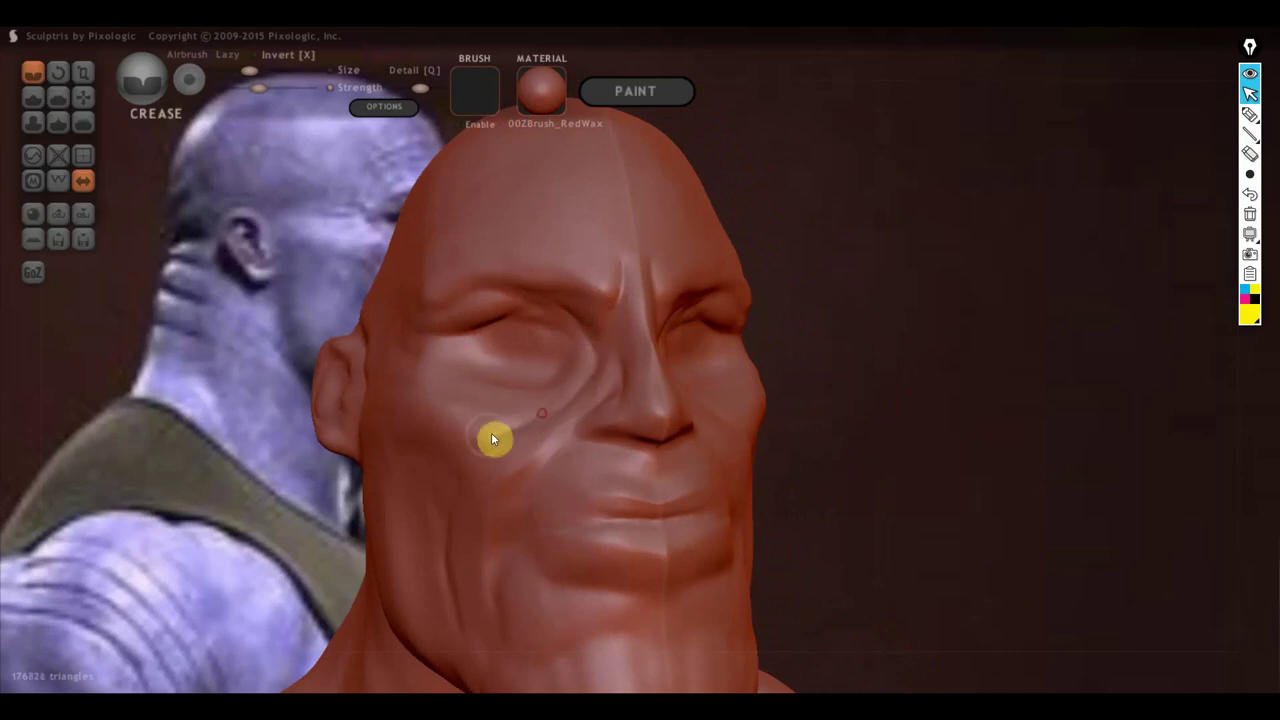
pyautogui.moveTo(491, 438)
pyautogui.mouseDown(button='right')
pyautogui.moveTo(503, 409)
pyautogui.moveTo(560, 400)
pyautogui.moveTo(536, 369)
pyautogui.mouseUp(button='right')
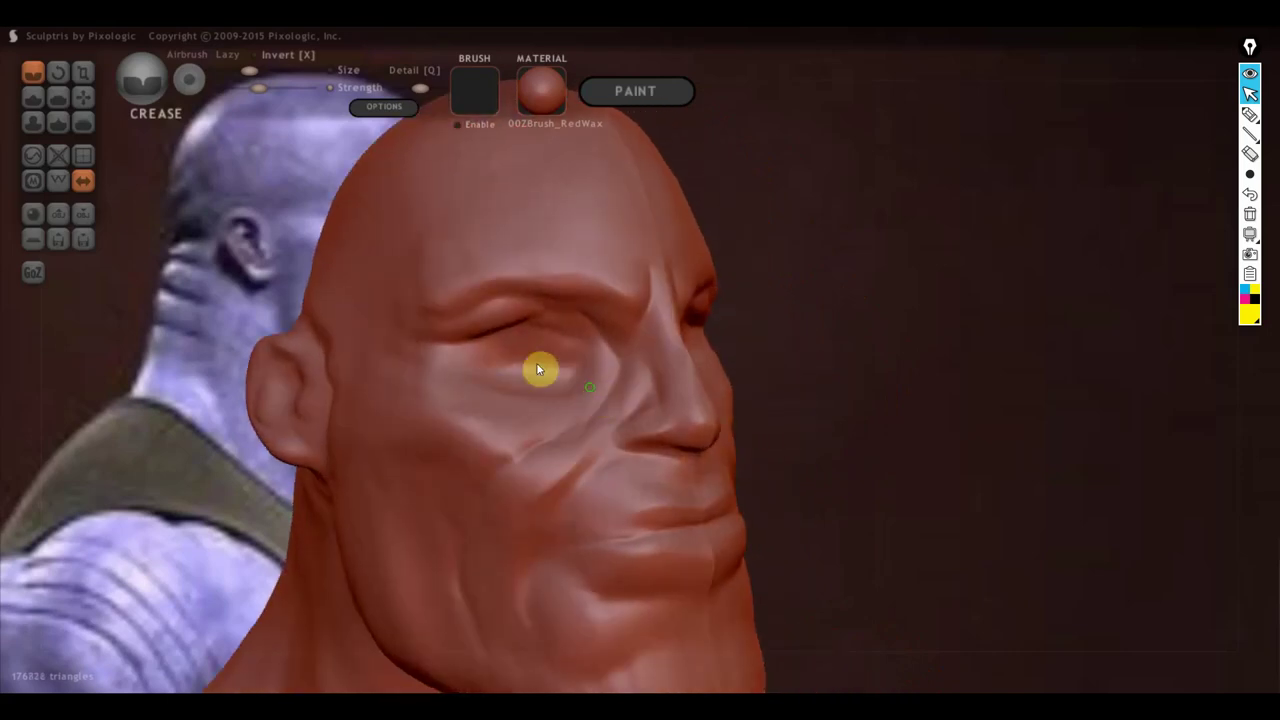
pyautogui.moveTo(536, 370)
pyautogui.mouseDown()
pyautogui.moveTo(477, 349)
pyautogui.moveTo(397, 354)
pyautogui.moveTo(437, 354)
pyautogui.moveTo(420, 348)
pyautogui.mouseUp()
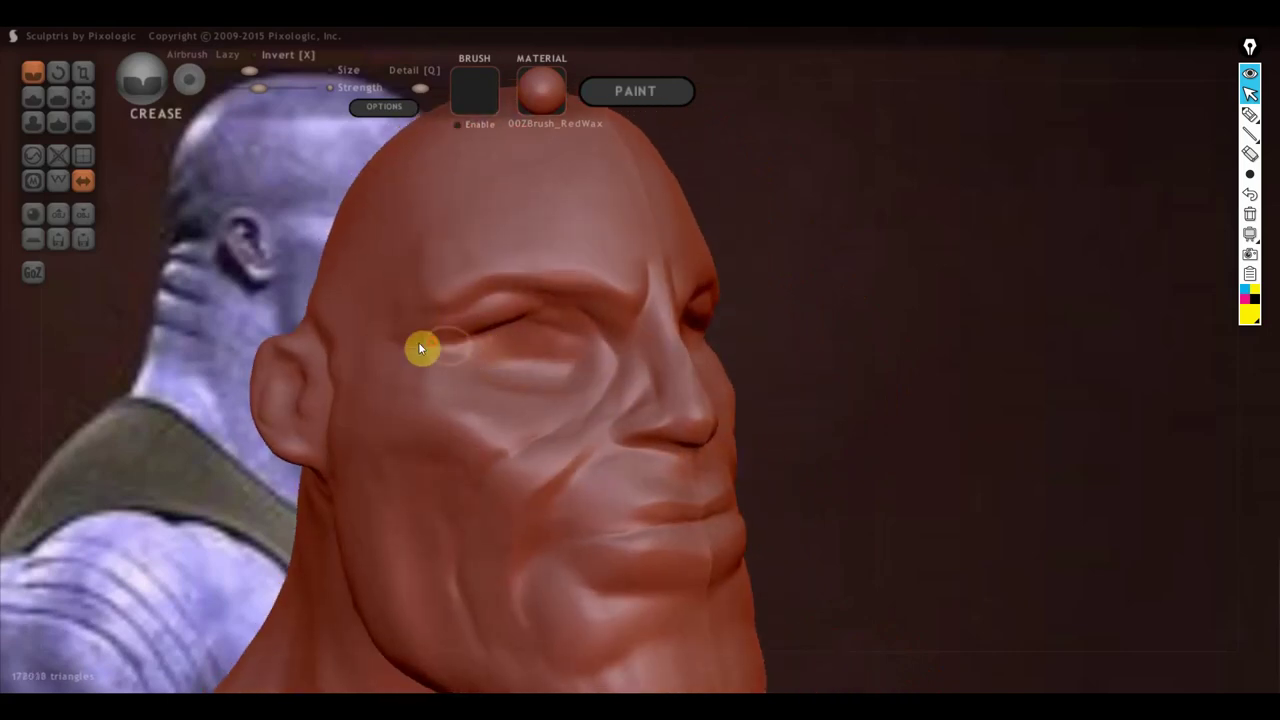
pyautogui.moveTo(452, 400)
pyautogui.mouseDown(button='right')
pyautogui.moveTo(377, 403)
pyautogui.moveTo(443, 340)
pyautogui.moveTo(491, 397)
pyautogui.moveTo(508, 457)
pyautogui.moveTo(651, 391)
pyautogui.moveTo(609, 454)
pyautogui.moveTo(531, 397)
pyautogui.moveTo(570, 445)
pyautogui.mouseUp(button='right')
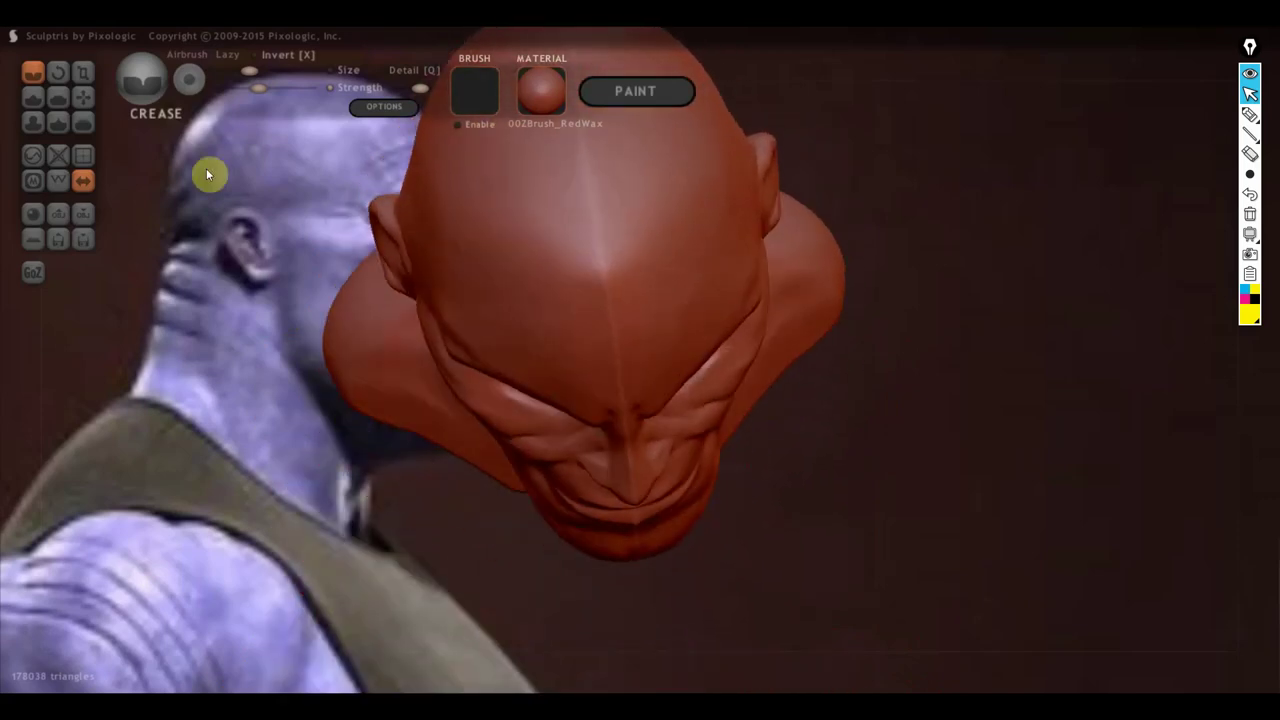
# Step: Select the Grab brush and orbit the head through front, three-quarter and top views
pyautogui.click(89, 92)
pyautogui.moveTo(434, 302); pyautogui.dragTo(580, 357, button='right')
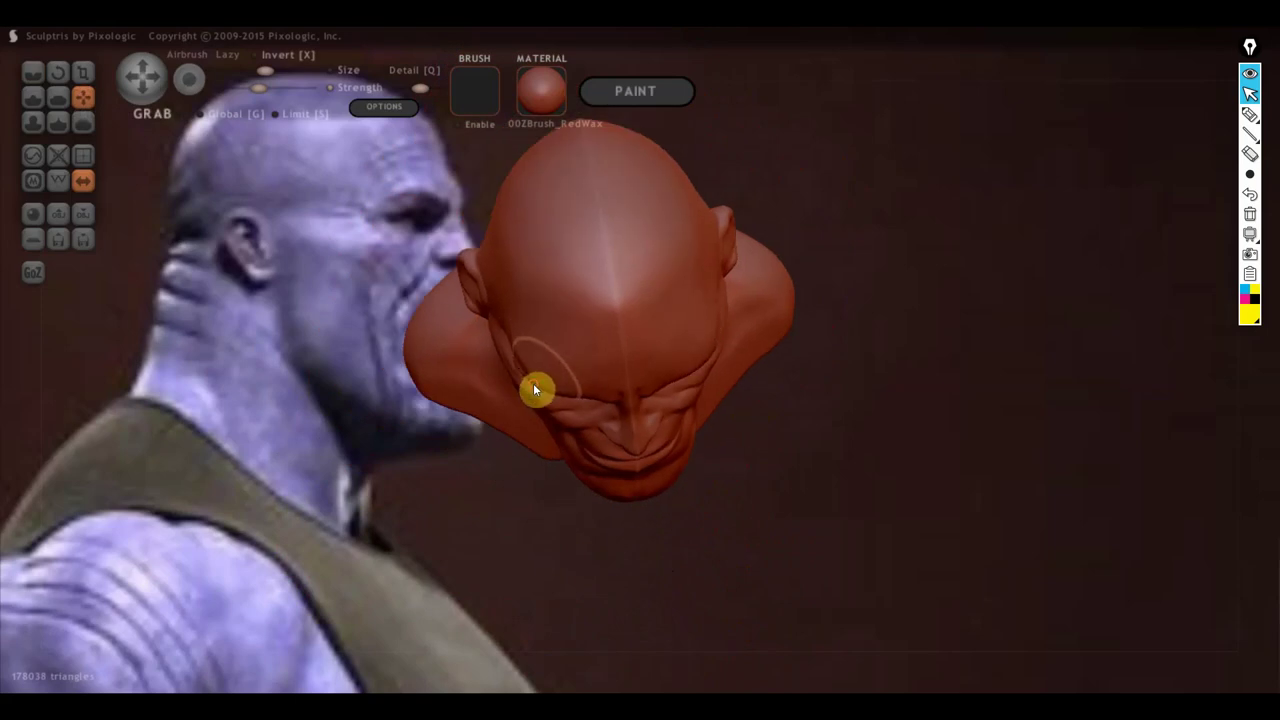
pyautogui.moveTo(533, 383)
pyautogui.mouseDown(button='right')
pyautogui.moveTo(657, 357)
pyautogui.moveTo(710, 296)
pyautogui.moveTo(703, 314)
pyautogui.moveTo(300, 336)
pyautogui.mouseUp(button='right')
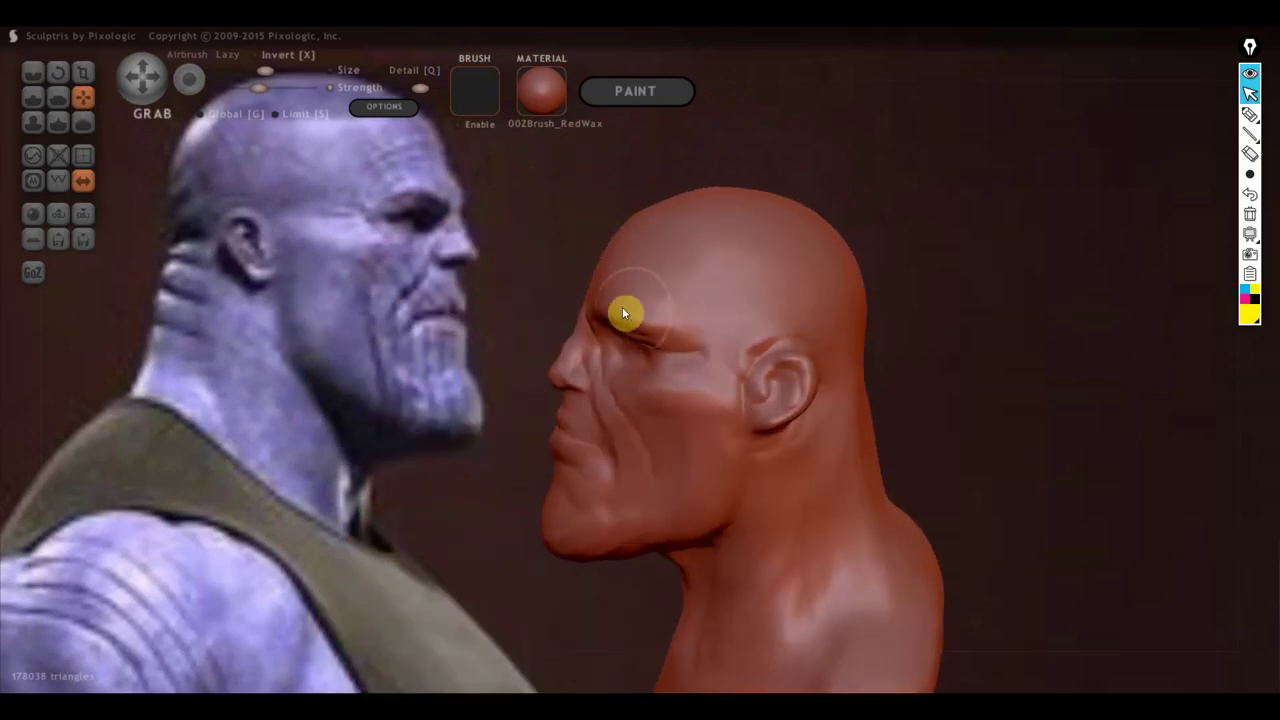
pyautogui.moveTo(630, 298)
pyautogui.mouseDown(button='right')
pyautogui.moveTo(696, 445)
pyautogui.moveTo(642, 389)
pyautogui.mouseUp(button='right')
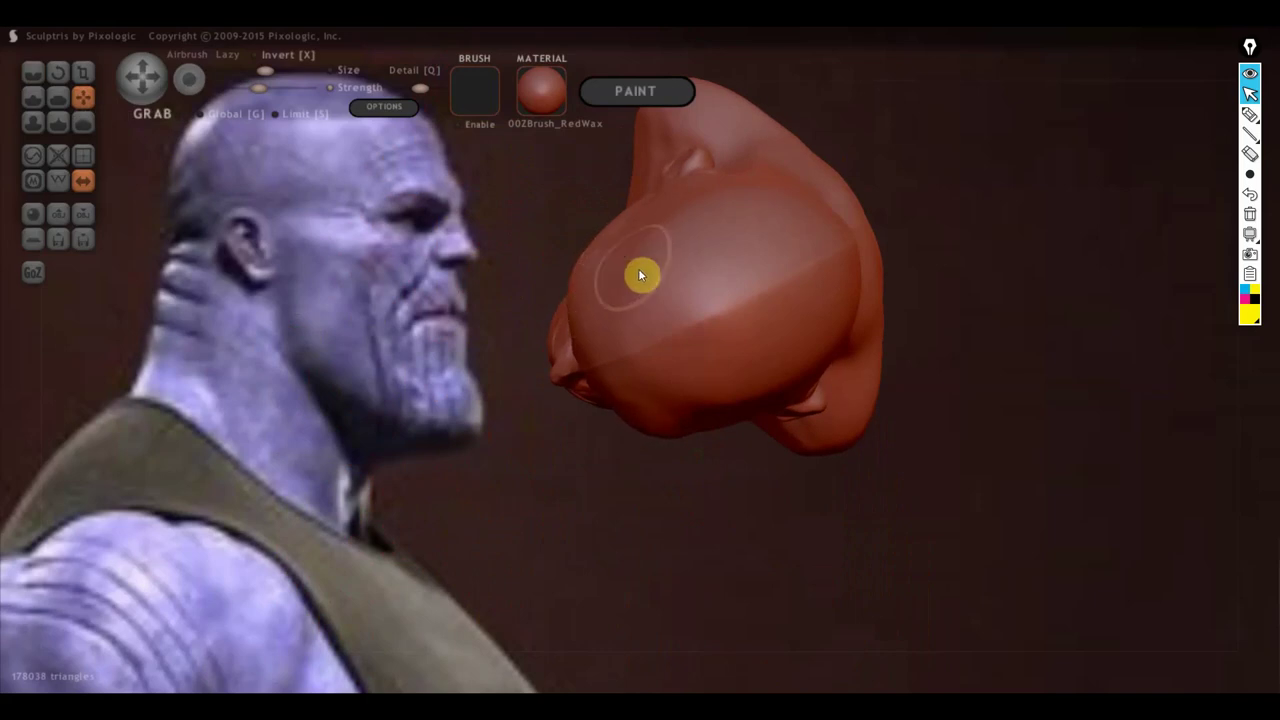
pyautogui.moveTo(638, 268)
pyautogui.mouseDown(button='right')
pyautogui.moveTo(607, 210)
pyautogui.moveTo(611, 250)
pyautogui.moveTo(671, 293)
pyautogui.moveTo(633, 288)
pyautogui.moveTo(709, 298)
pyautogui.moveTo(690, 295)
pyautogui.mouseUp(button='right')
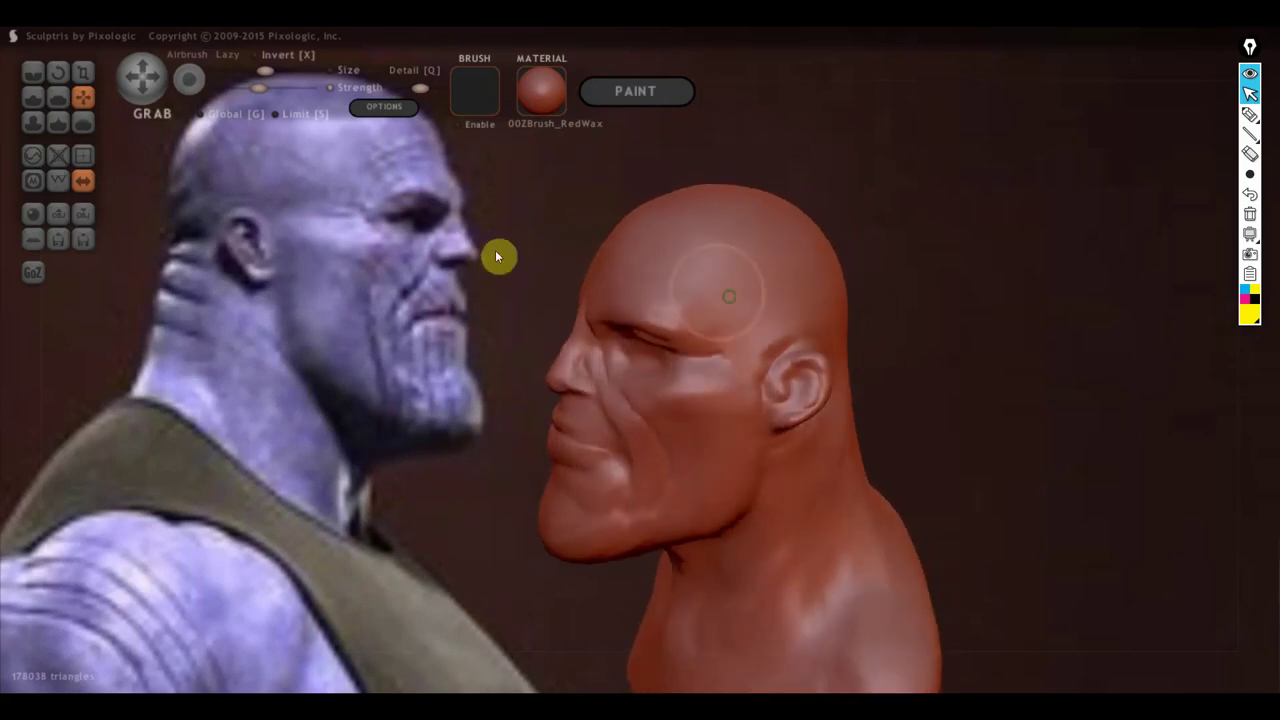
# Step: With the Flatten brush, flatten the brow and temple surface down toward the cheek
pyautogui.click(58, 97)
pyautogui.scroll(3, 718, 228)
pyautogui.scroll(-3, 719, 227)
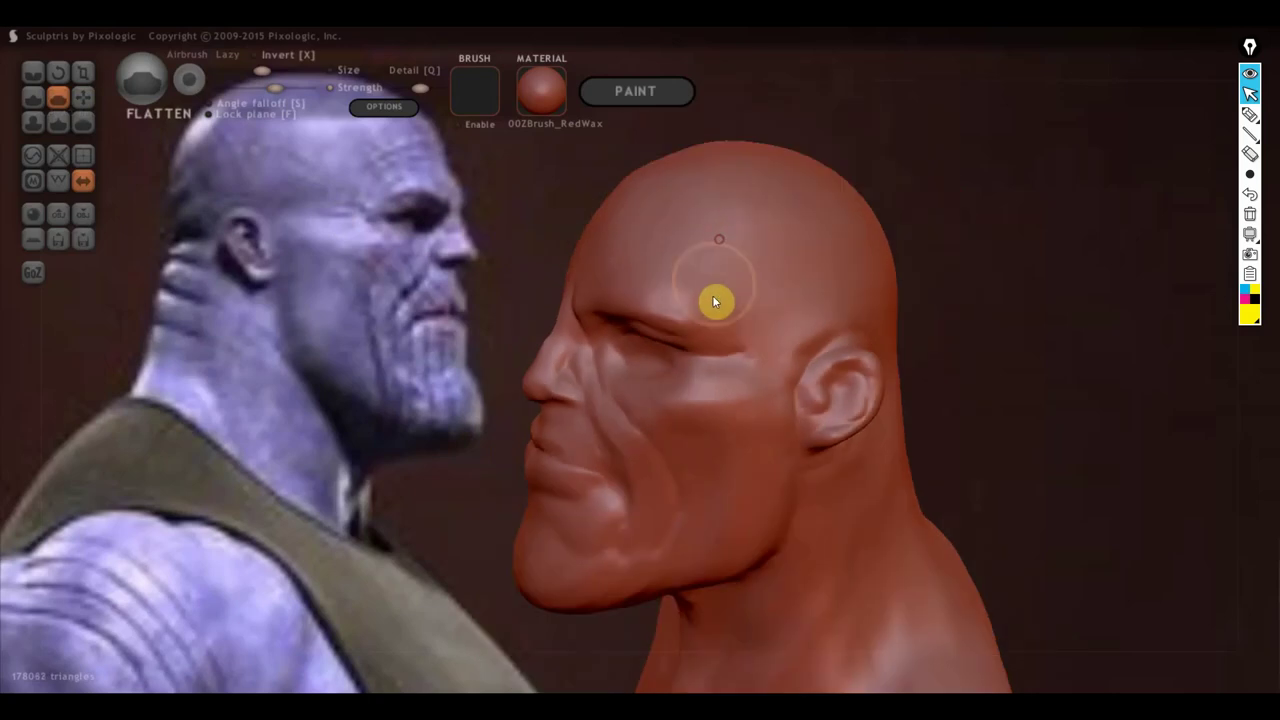
pyautogui.moveTo(724, 274); pyautogui.dragTo(755, 311, button='right')
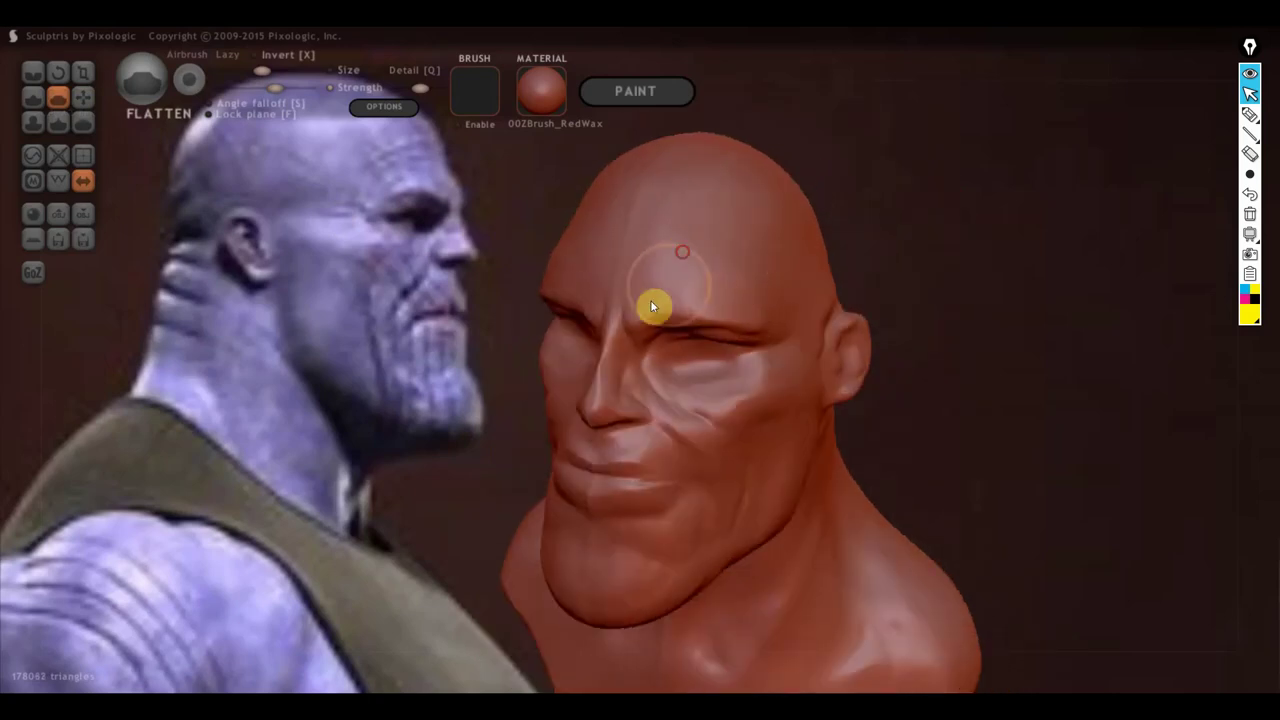
pyautogui.moveTo(693, 282)
pyautogui.mouseDown(button='right')
pyautogui.moveTo(671, 305)
pyautogui.moveTo(866, 282)
pyautogui.moveTo(748, 346)
pyautogui.moveTo(878, 338)
pyautogui.mouseUp(button='right')
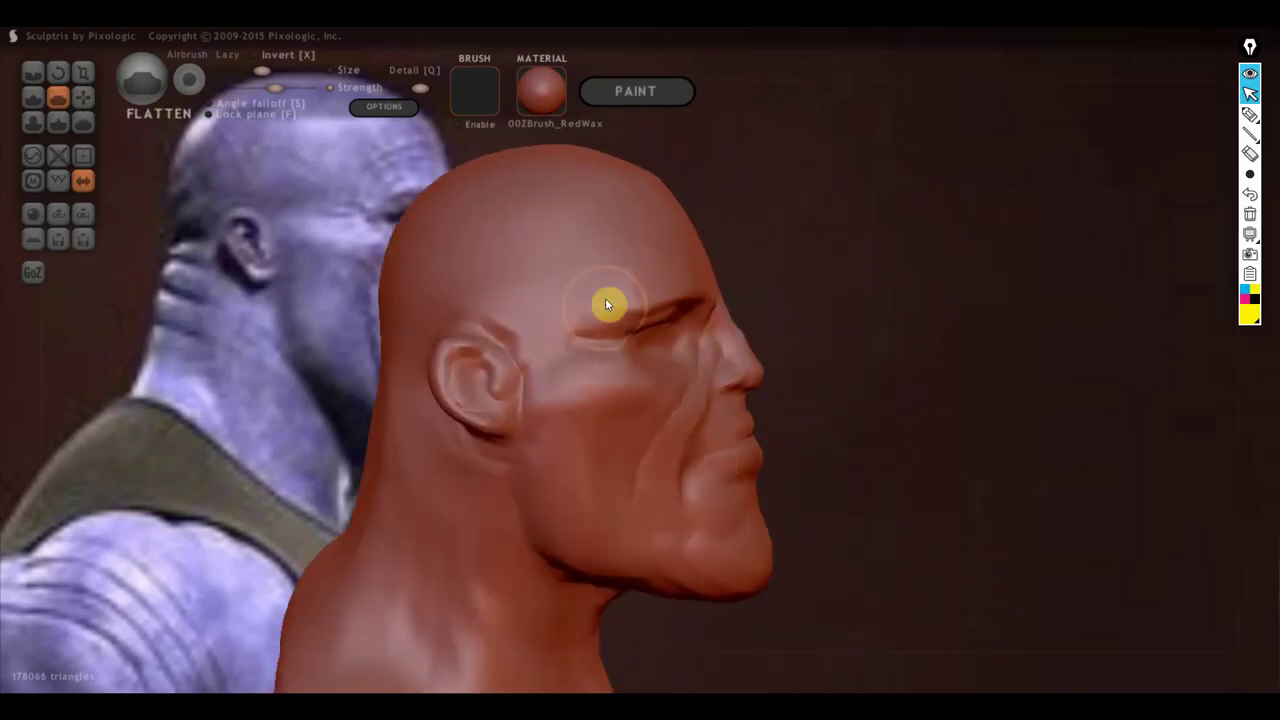
pyautogui.scroll(2, 605, 298)
pyautogui.scroll(2, 620, 274)
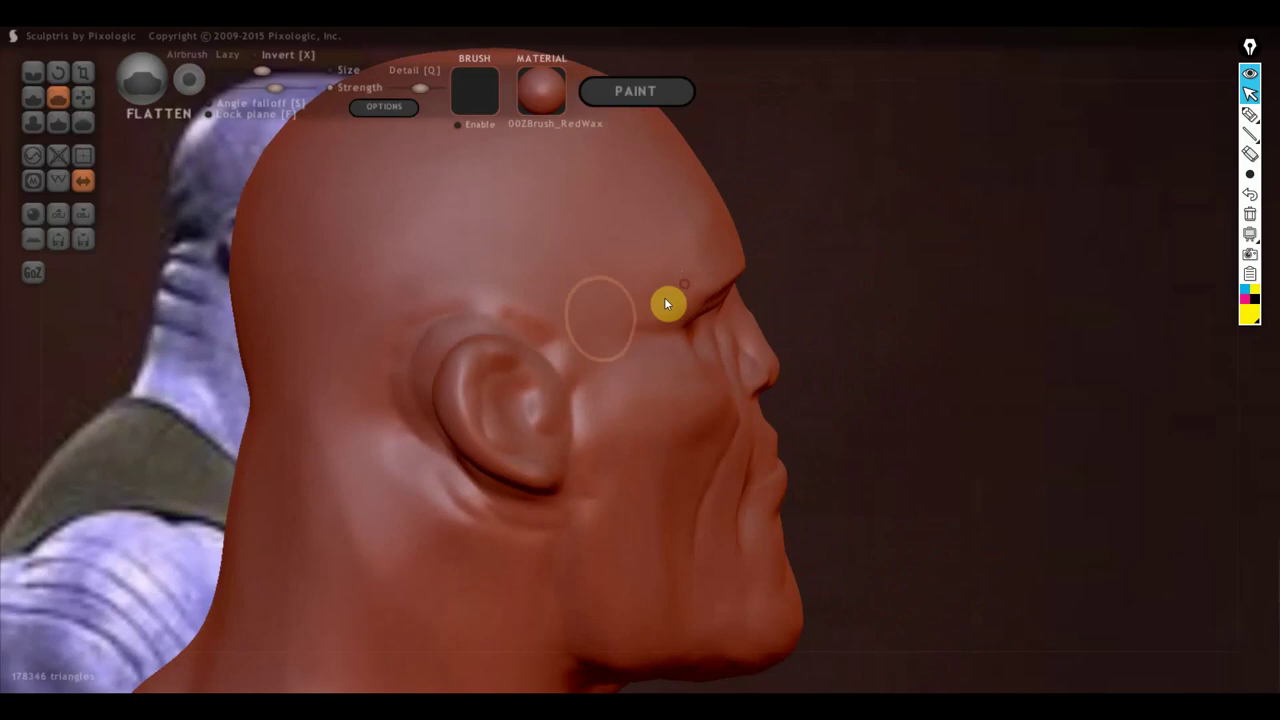
pyautogui.moveTo(667, 303)
pyautogui.mouseDown()
pyautogui.moveTo(594, 306)
pyautogui.moveTo(609, 274)
pyautogui.moveTo(597, 274)
pyautogui.moveTo(600, 400)
pyautogui.moveTo(609, 340)
pyautogui.mouseUp()
pyautogui.moveTo(609, 340)
pyautogui.mouseDown(button='right')
pyautogui.moveTo(607, 393)
pyautogui.moveTo(697, 409)
pyautogui.mouseUp(button='right')
# Step: Flatten small patches of the cheek below the eye from several angles
pyautogui.moveTo(586, 397); pyautogui.dragTo(554, 400)
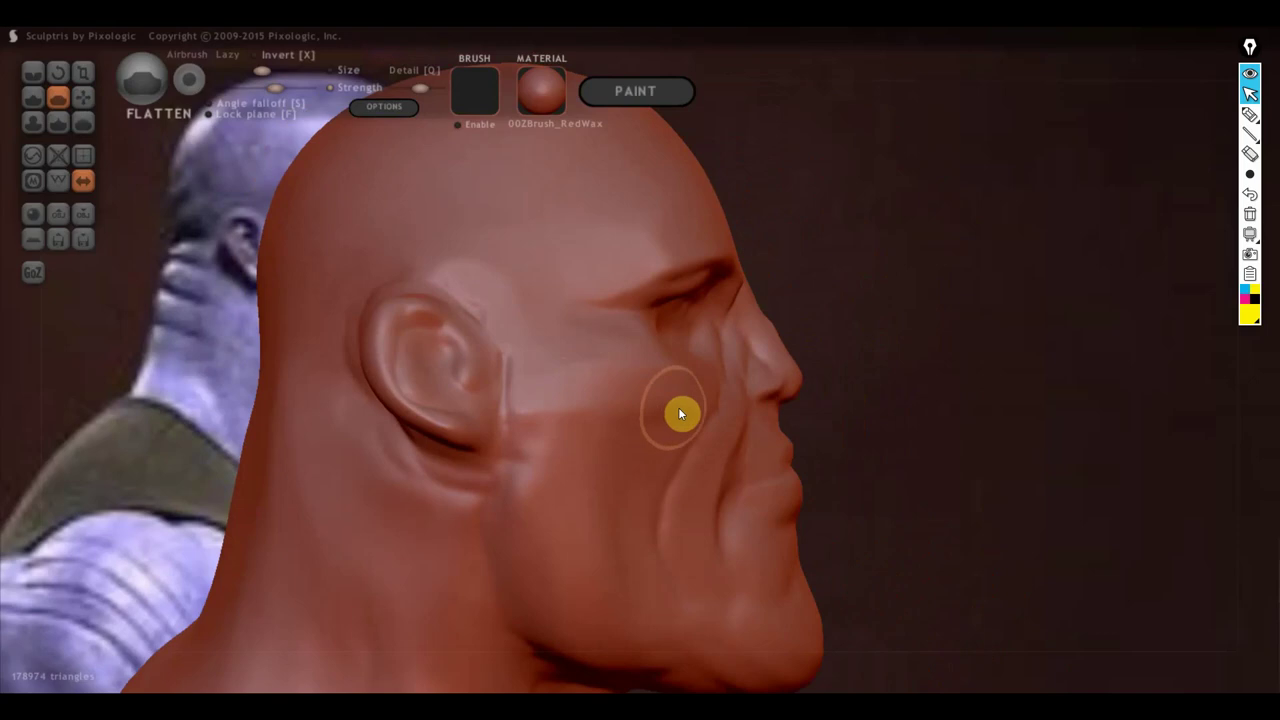
pyautogui.moveTo(678, 407)
pyautogui.mouseDown()
pyautogui.moveTo(571, 420)
pyautogui.moveTo(563, 391)
pyautogui.mouseUp()
pyautogui.moveTo(563, 391)
pyautogui.mouseDown(button='right')
pyautogui.moveTo(494, 437)
pyautogui.moveTo(480, 429)
pyautogui.moveTo(496, 364)
pyautogui.mouseUp(button='right')
pyautogui.moveTo(496, 364)
pyautogui.mouseDown()
pyautogui.moveTo(613, 404)
pyautogui.moveTo(543, 393)
pyautogui.mouseUp()
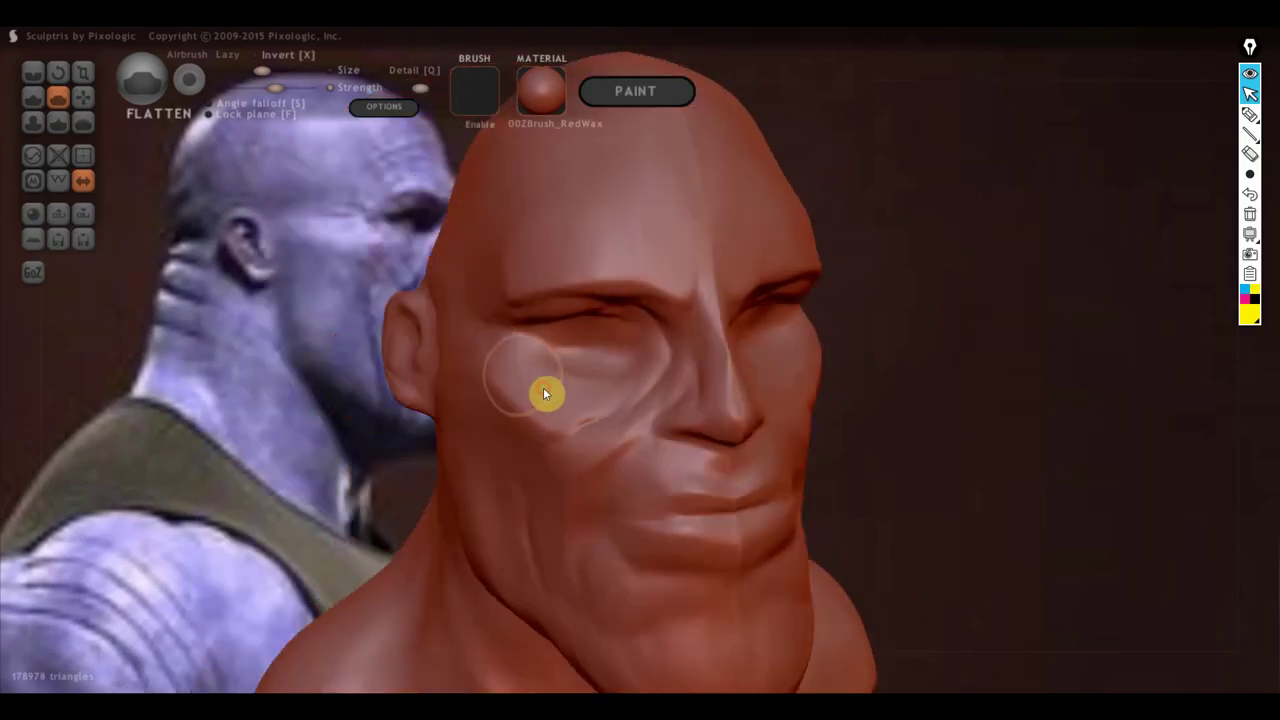
pyautogui.moveTo(591, 414); pyautogui.dragTo(517, 351, button='right')
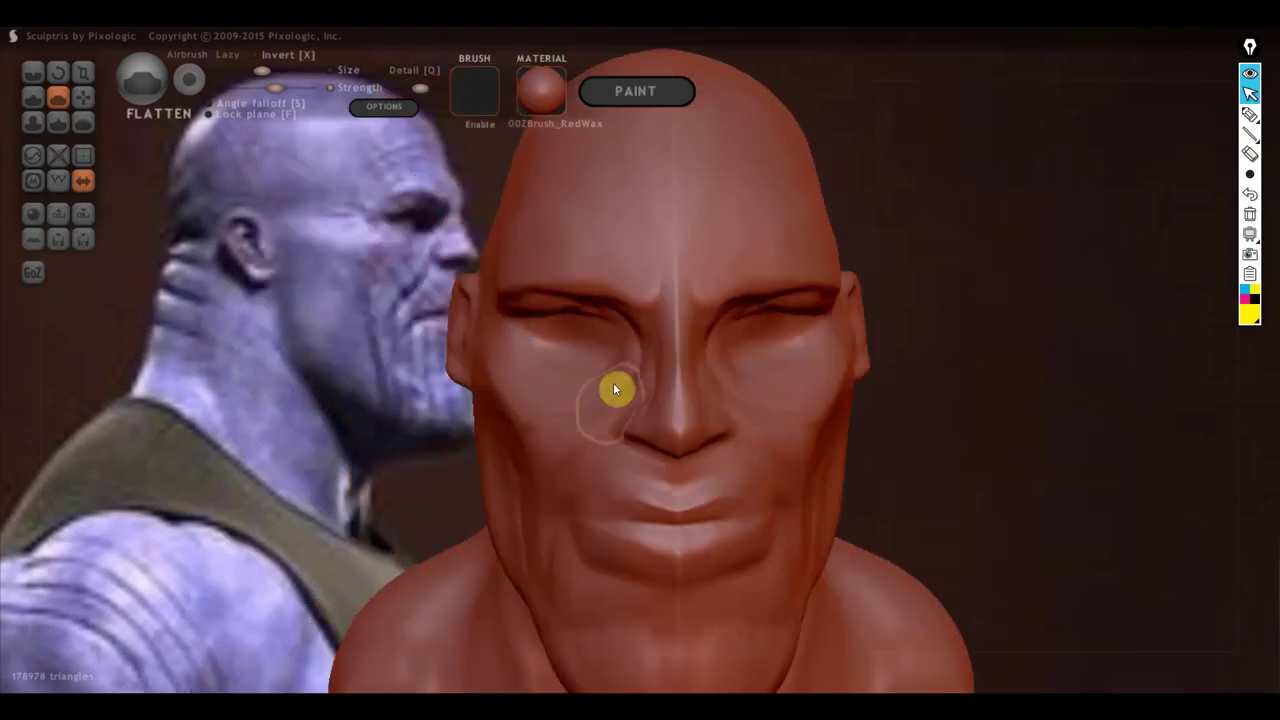
pyautogui.moveTo(615, 390); pyautogui.dragTo(654, 414, button='right')
pyautogui.moveTo(654, 414)
pyautogui.mouseDown()
pyautogui.moveTo(563, 406)
pyautogui.moveTo(634, 380)
pyautogui.moveTo(604, 420)
pyautogui.mouseUp()
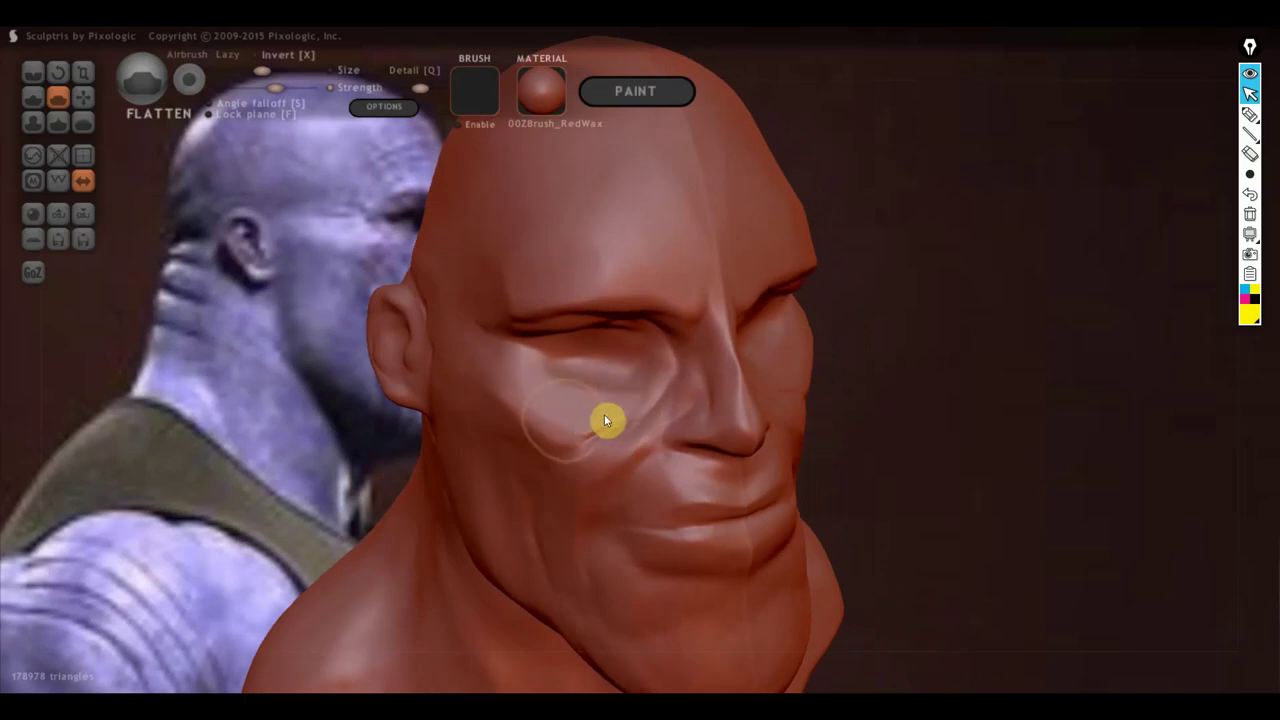
# Step: Zoom in close and smooth the cheek plane under the eye further
pyautogui.moveTo(604, 420); pyautogui.dragTo(655, 414, button='right')
pyautogui.scroll(3, 655, 414)
pyautogui.moveTo(664, 392)
pyautogui.mouseDown()
pyautogui.moveTo(688, 336)
pyautogui.moveTo(698, 342)
pyautogui.moveTo(626, 443)
pyautogui.moveTo(722, 386)
pyautogui.moveTo(720, 423)
pyautogui.moveTo(751, 374)
pyautogui.moveTo(654, 506)
pyautogui.mouseUp()
pyautogui.moveTo(654, 506)
pyautogui.mouseDown(button='right')
pyautogui.moveTo(625, 521)
pyautogui.moveTo(518, 476)
pyautogui.moveTo(524, 489)
pyautogui.moveTo(580, 491)
pyautogui.moveTo(805, 481)
pyautogui.mouseUp(button='right')
pyautogui.scroll(-3, 531, 490)
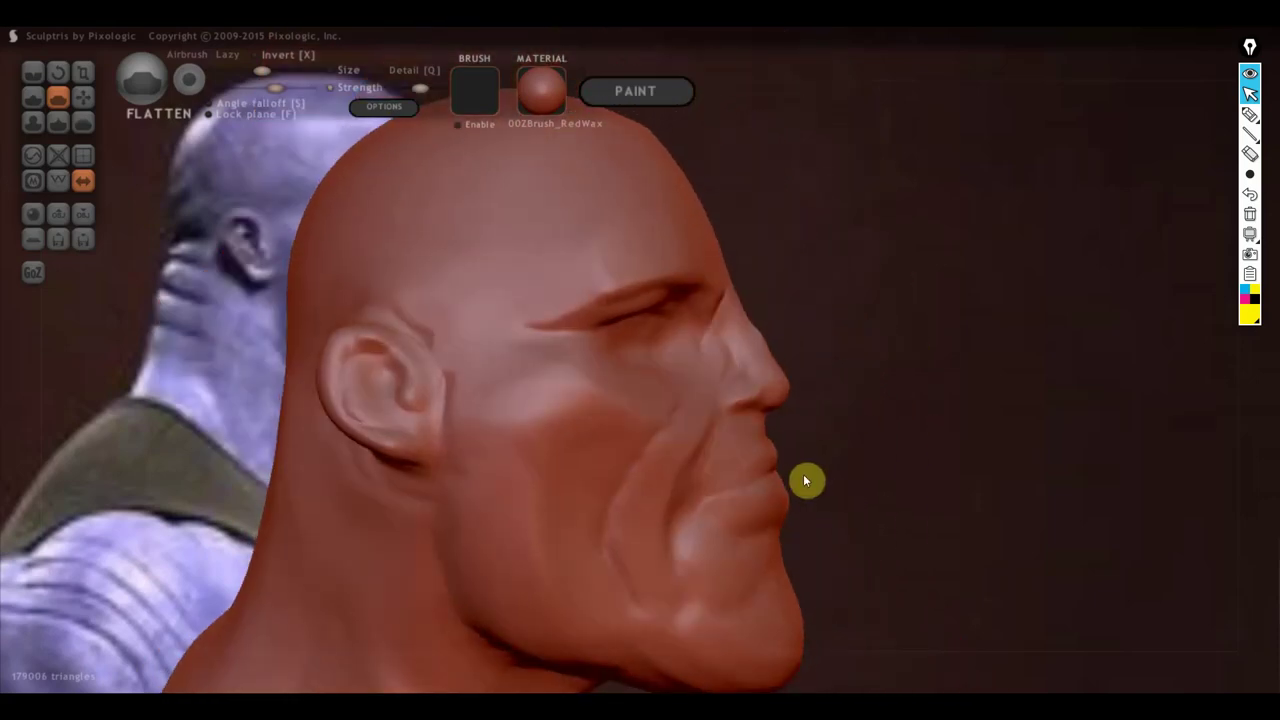
pyautogui.moveTo(684, 438)
pyautogui.mouseDown()
pyautogui.moveTo(718, 449)
pyautogui.moveTo(542, 384)
pyautogui.mouseUp()
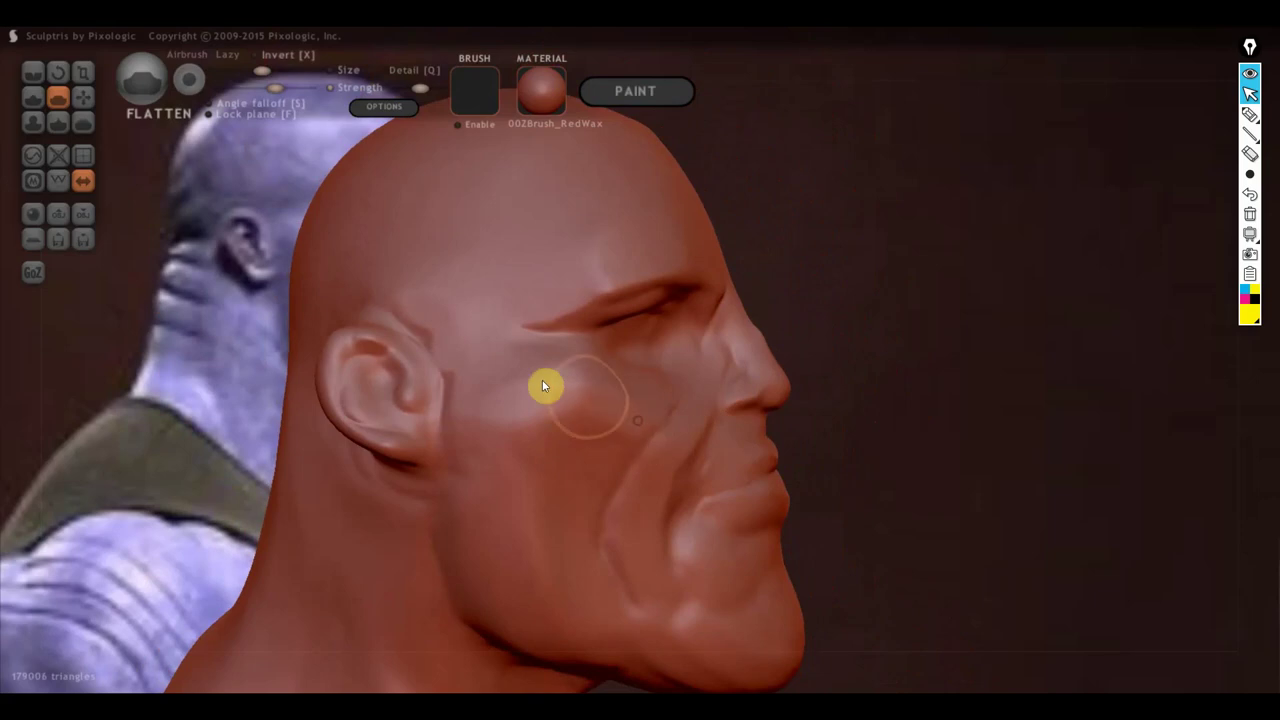
# Step: Flatten and reshape the brow above the eye and the lower forehead
pyautogui.moveTo(666, 455)
pyautogui.mouseDown(button='right')
pyautogui.moveTo(417, 461)
pyautogui.moveTo(474, 441)
pyautogui.mouseUp(button='right')
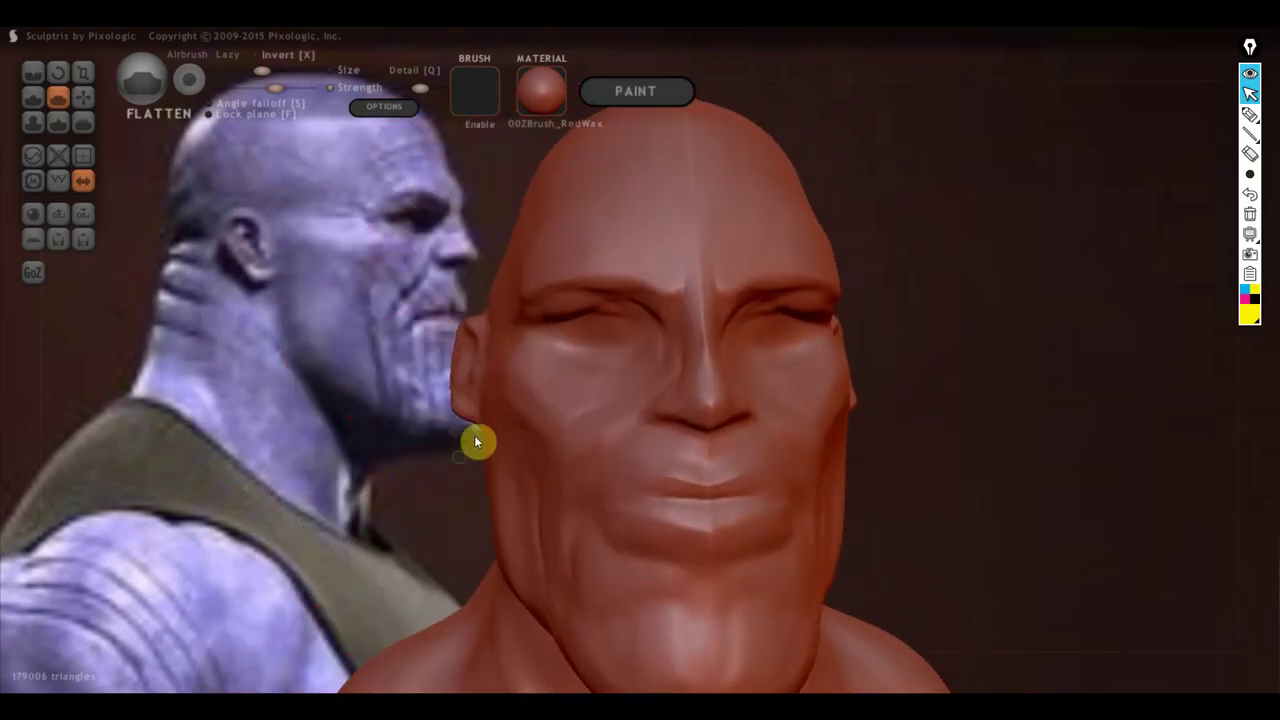
pyautogui.scroll(3, 540, 366)
pyautogui.moveTo(540, 366); pyautogui.dragTo(574, 334, button='right')
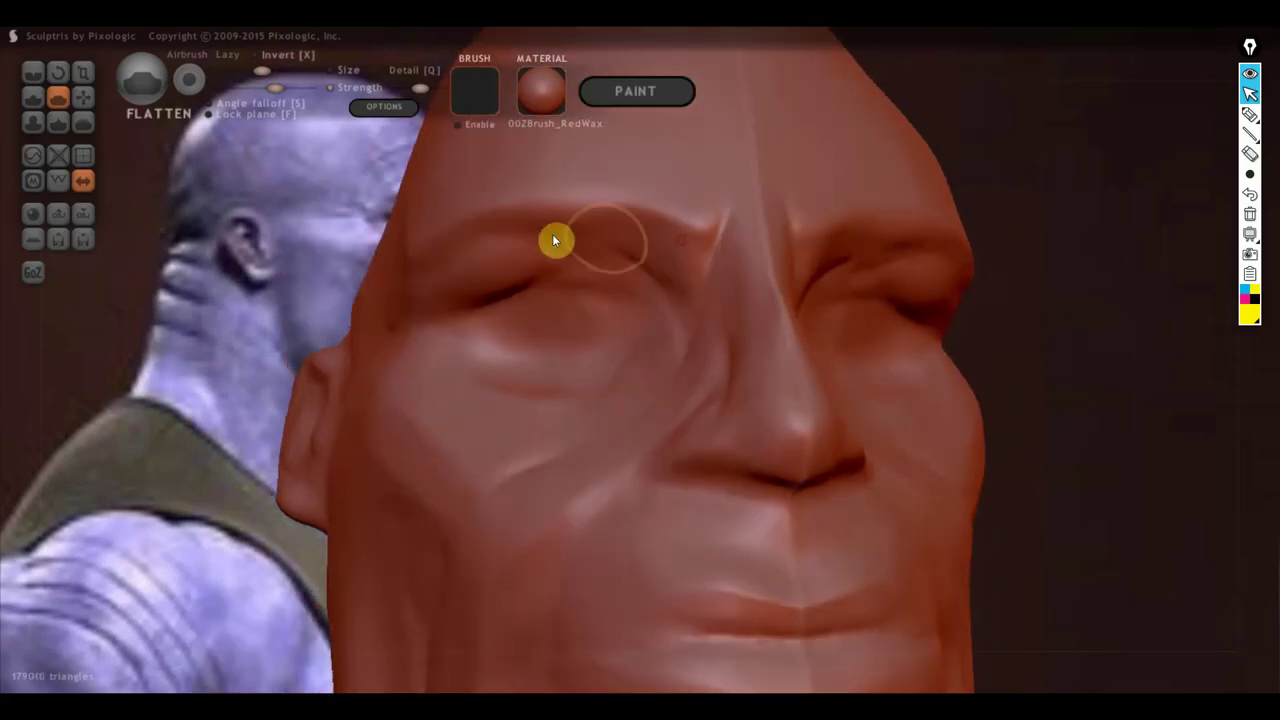
pyautogui.moveTo(554, 240)
pyautogui.mouseDown()
pyautogui.moveTo(722, 222)
pyautogui.moveTo(588, 236)
pyautogui.mouseUp()
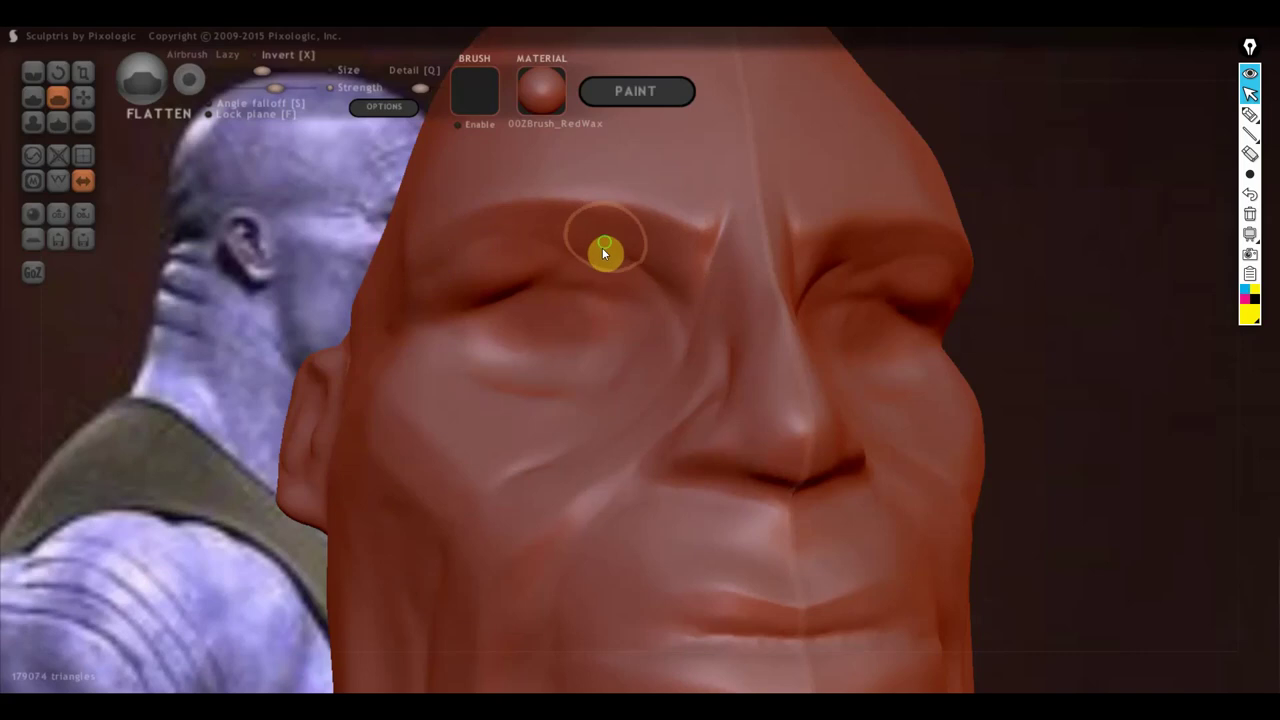
pyautogui.scroll(-3, 602, 247)
pyautogui.moveTo(548, 311); pyautogui.dragTo(603, 245, button='right')
pyautogui.moveTo(590, 230)
pyautogui.mouseDown()
pyautogui.moveTo(651, 228)
pyautogui.moveTo(635, 224)
pyautogui.mouseUp()
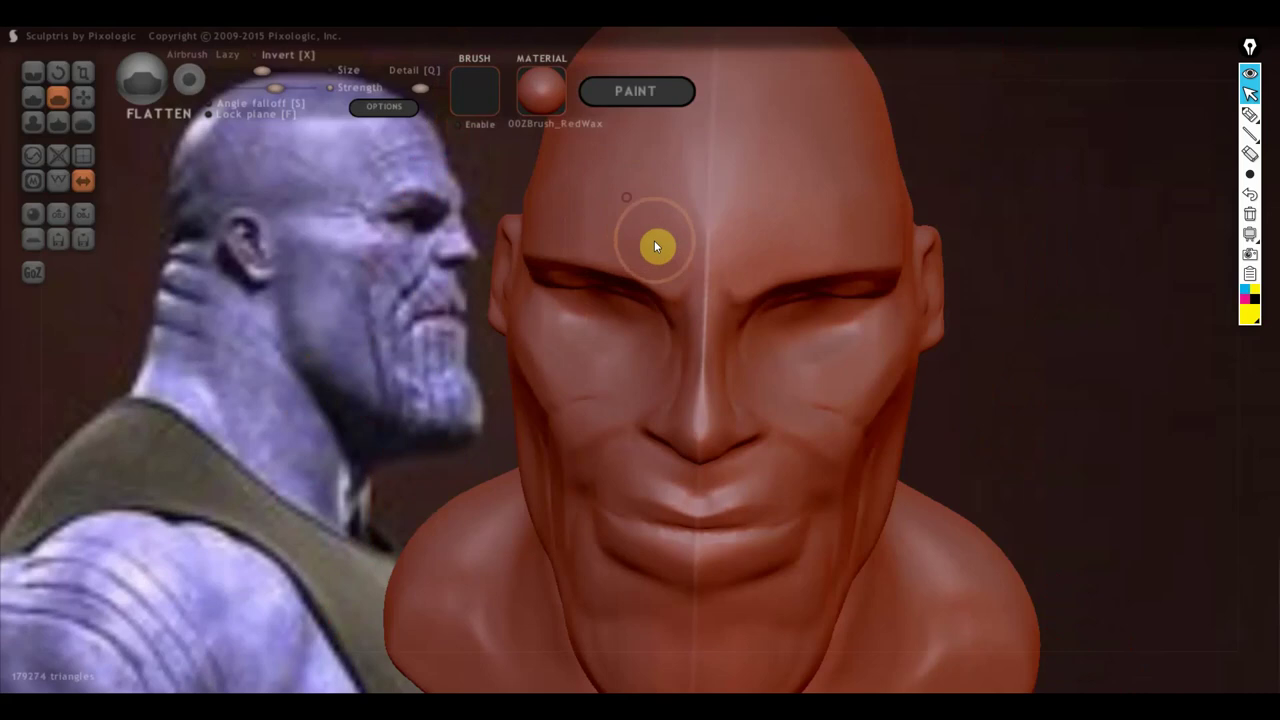
# Step: Place the bust beside the reference photo and flatten the side of the neck along its length
pyautogui.moveTo(654, 240)
pyautogui.mouseDown(button='right')
pyautogui.moveTo(946, 242)
pyautogui.moveTo(928, 228)
pyautogui.mouseUp(button='right')
pyautogui.scroll(-3, 760, 330)
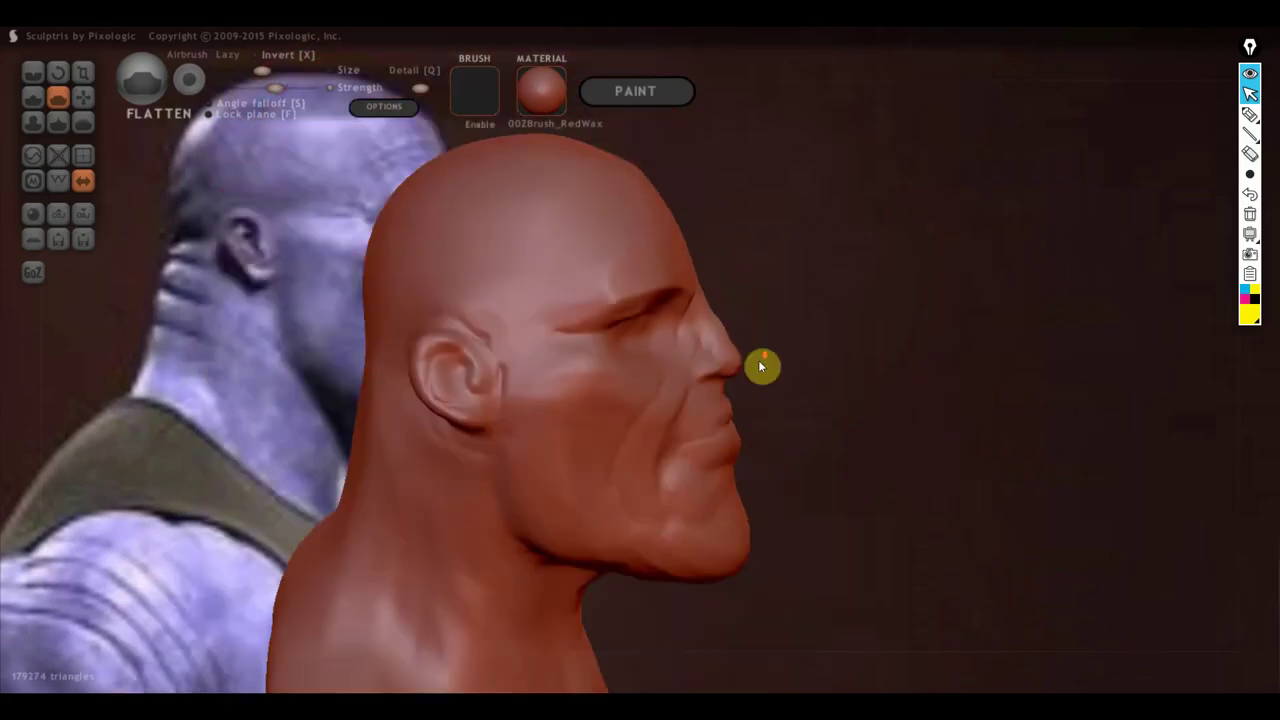
pyautogui.scroll(-2, 790, 420)
pyautogui.scroll(-2, 826, 474)
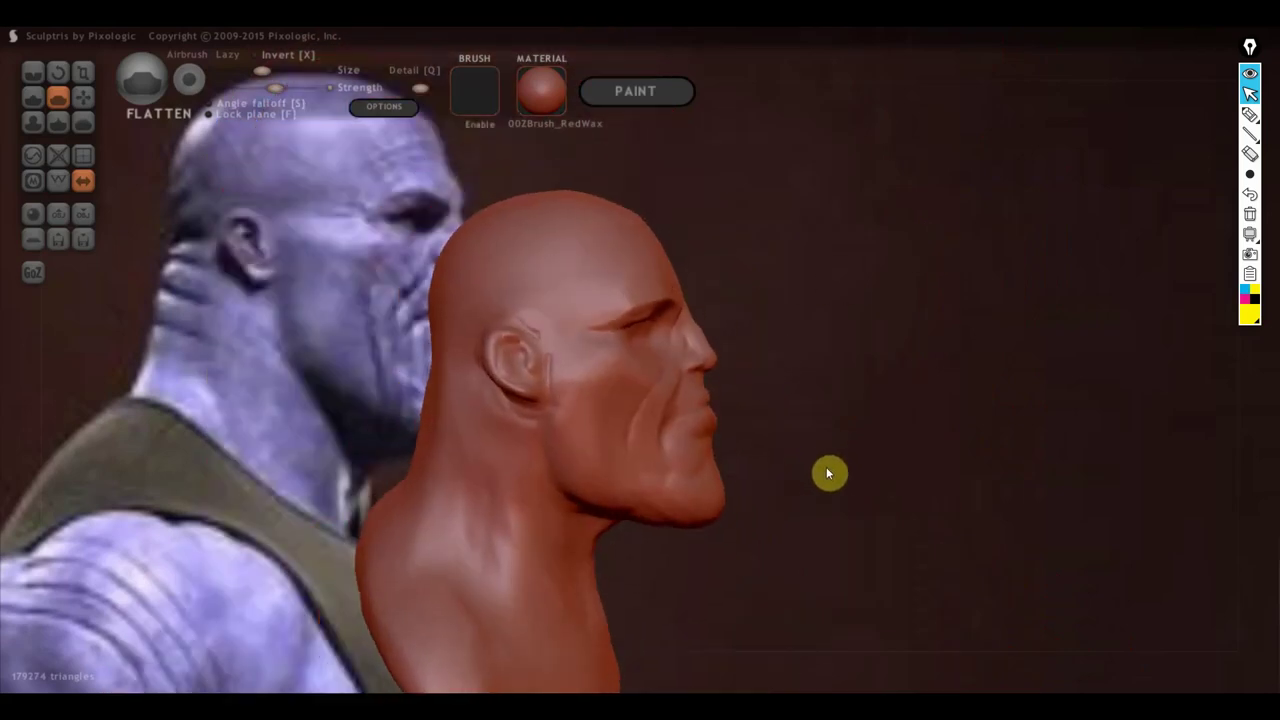
pyautogui.moveTo(780, 520); pyautogui.dragTo(1001, 411, button='middle')
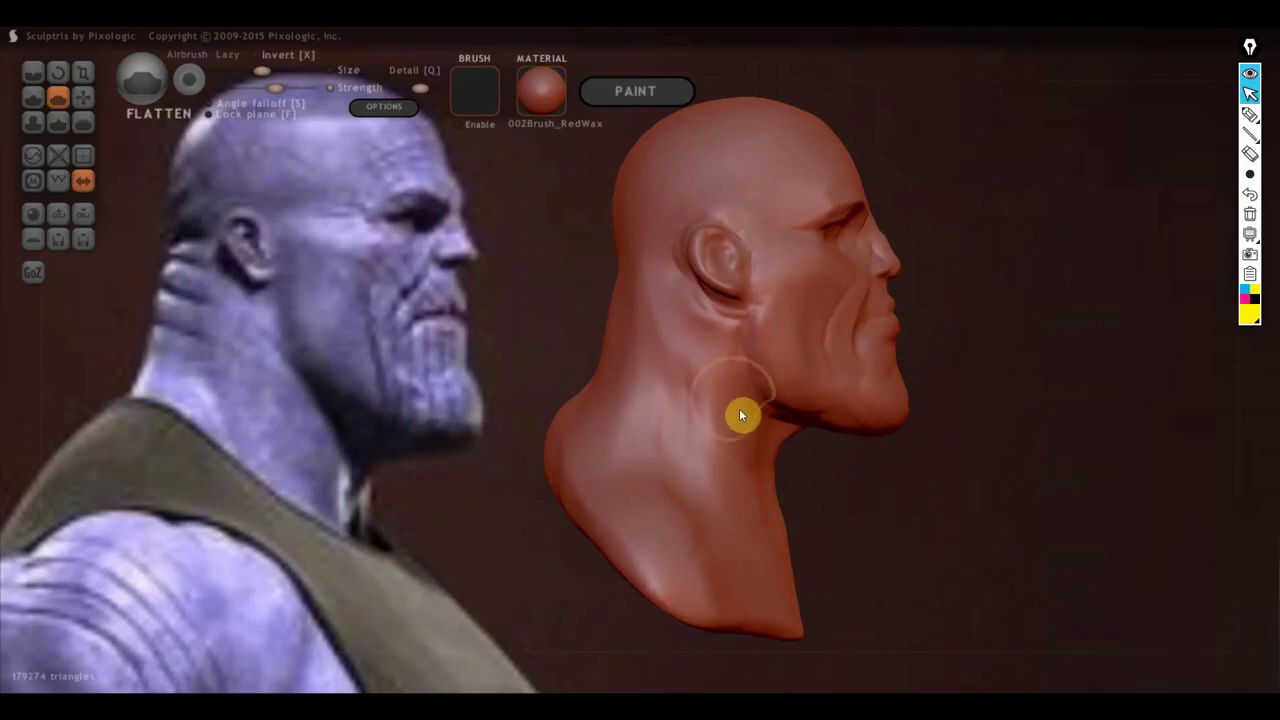
pyautogui.moveTo(740, 417); pyautogui.dragTo(797, 415, button='right')
pyautogui.moveTo(696, 405)
pyautogui.mouseDown()
pyautogui.moveTo(688, 263)
pyautogui.moveTo(674, 314)
pyautogui.moveTo(680, 437)
pyautogui.moveTo(674, 266)
pyautogui.mouseUp()
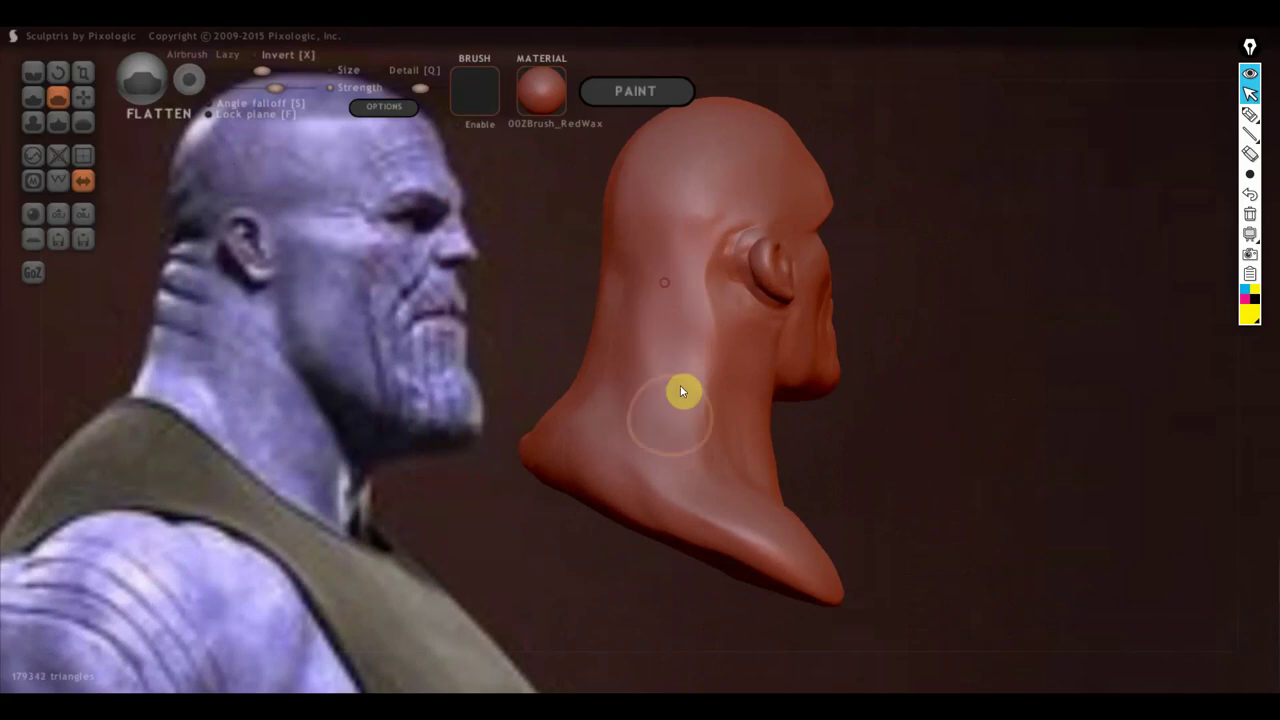
pyautogui.moveTo(711, 306)
pyautogui.mouseDown()
pyautogui.moveTo(706, 433)
pyautogui.moveTo(686, 466)
pyautogui.mouseUp()
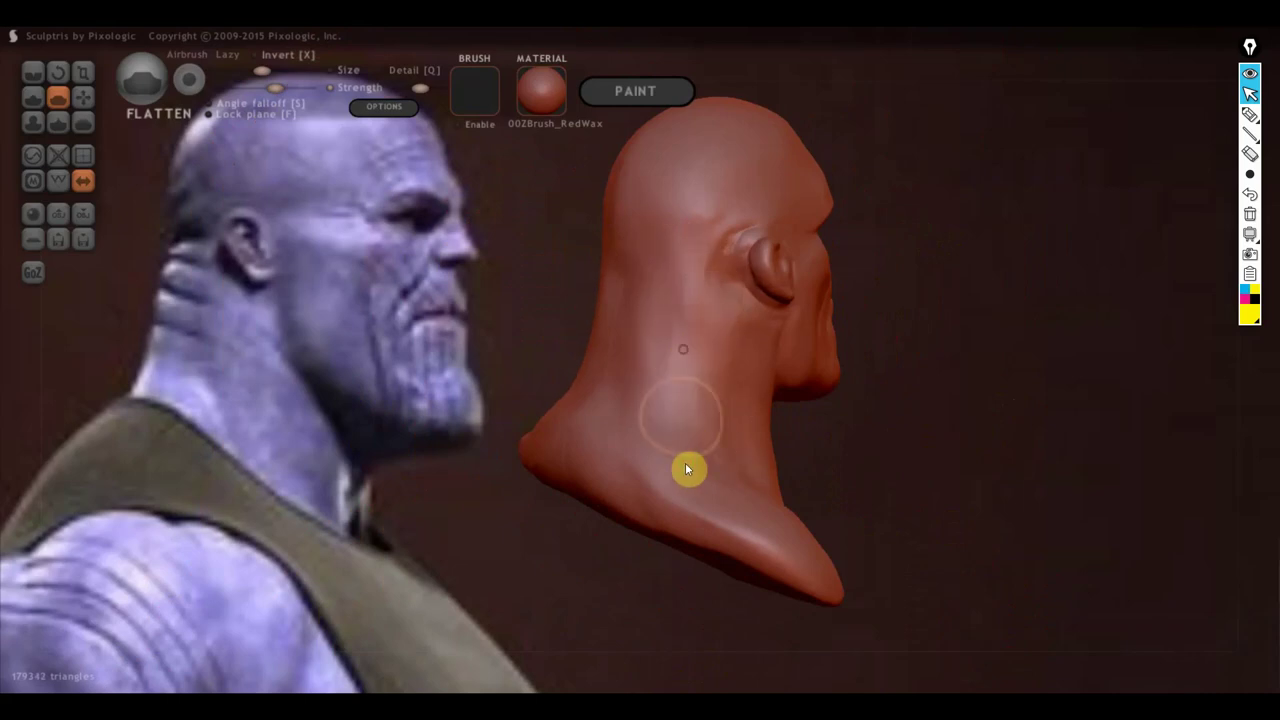
pyautogui.moveTo(694, 434); pyautogui.dragTo(423, 423, button='right')
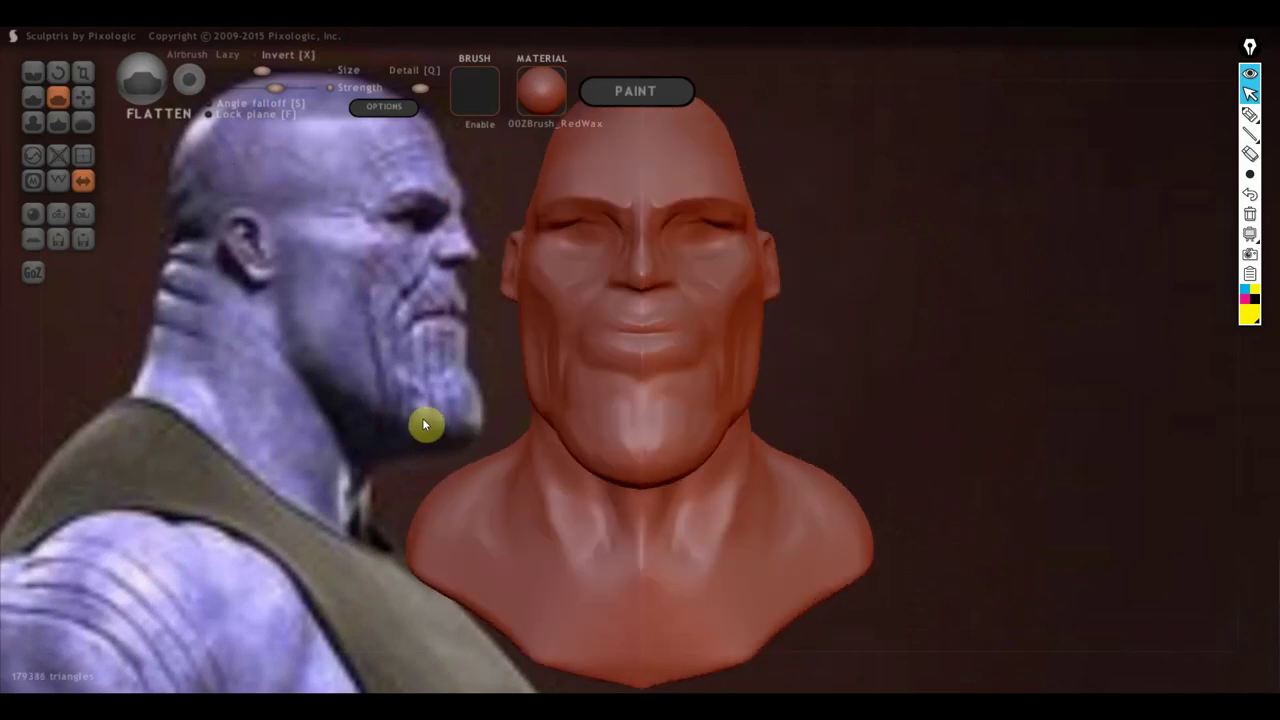
pyautogui.moveTo(634, 426)
pyautogui.mouseDown(button='right')
pyautogui.moveTo(716, 436)
pyautogui.moveTo(722, 398)
pyautogui.moveTo(786, 391)
pyautogui.mouseUp(button='right')
pyautogui.scroll(2, 672, 440)
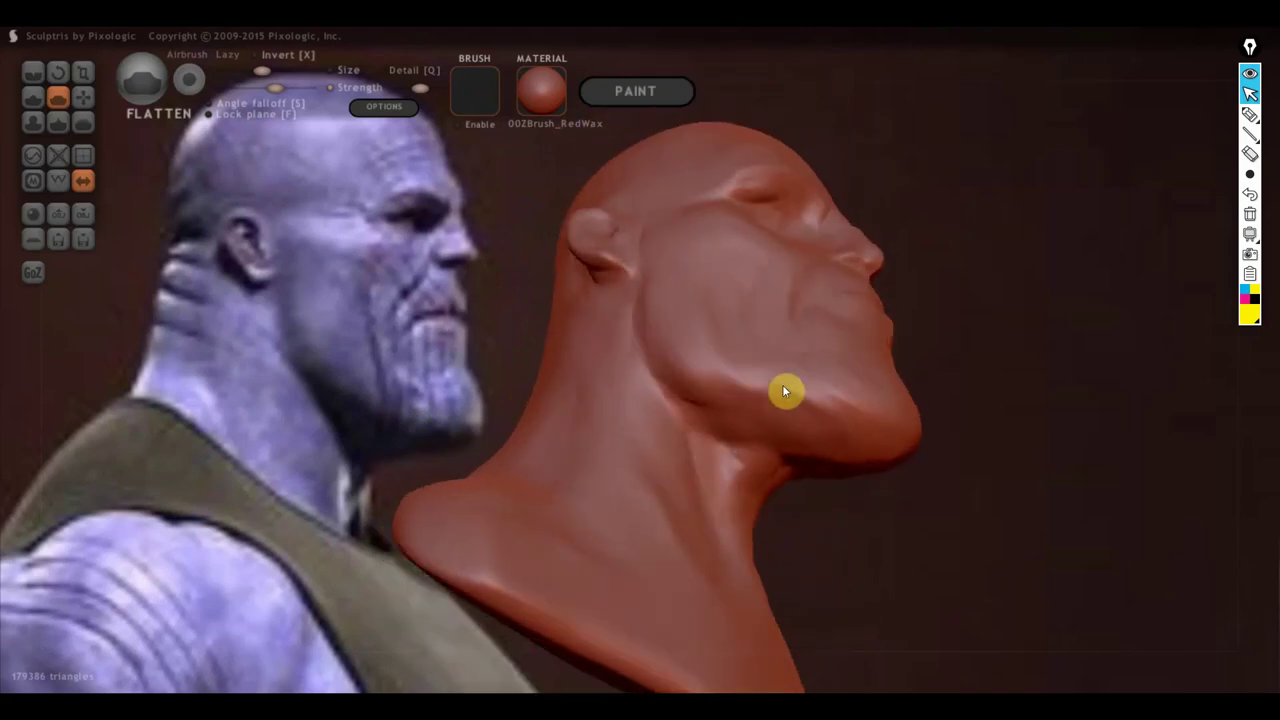
# Step: With the Draw brush, build clay under the jaw and sculpt a crease toward the neck
pyautogui.click(33, 98)
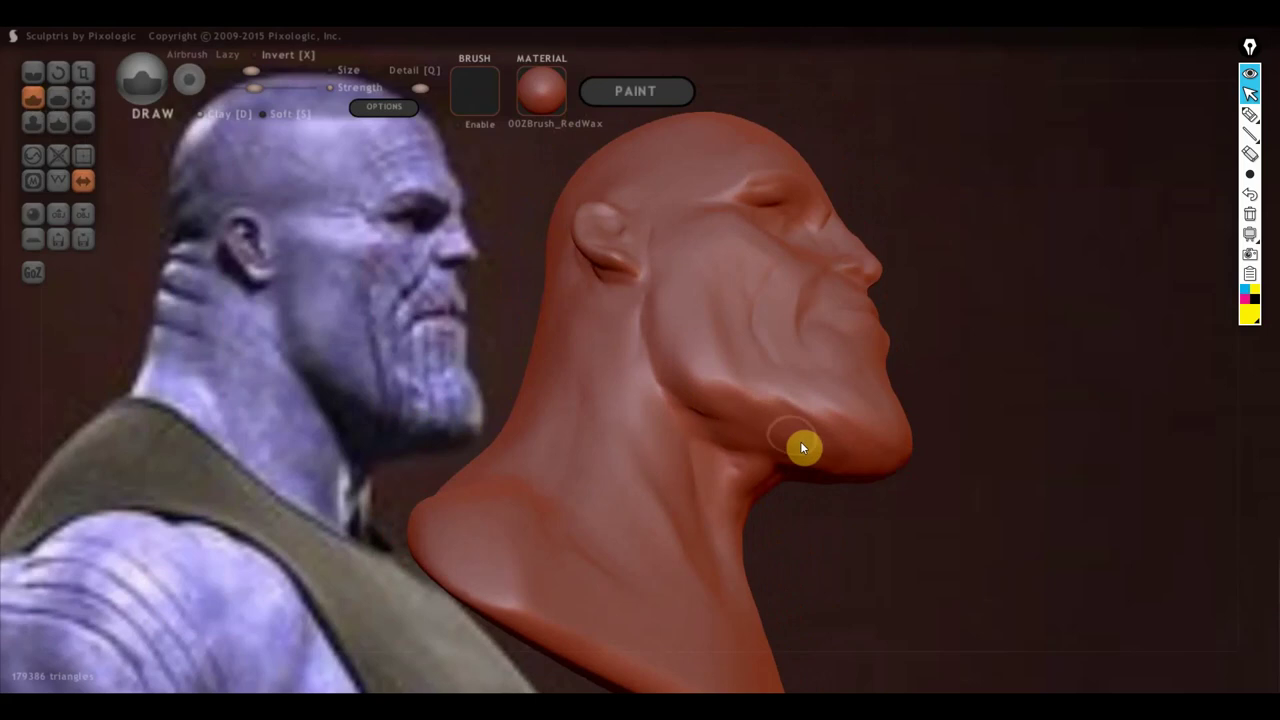
pyautogui.moveTo(732, 412); pyautogui.dragTo(831, 437)
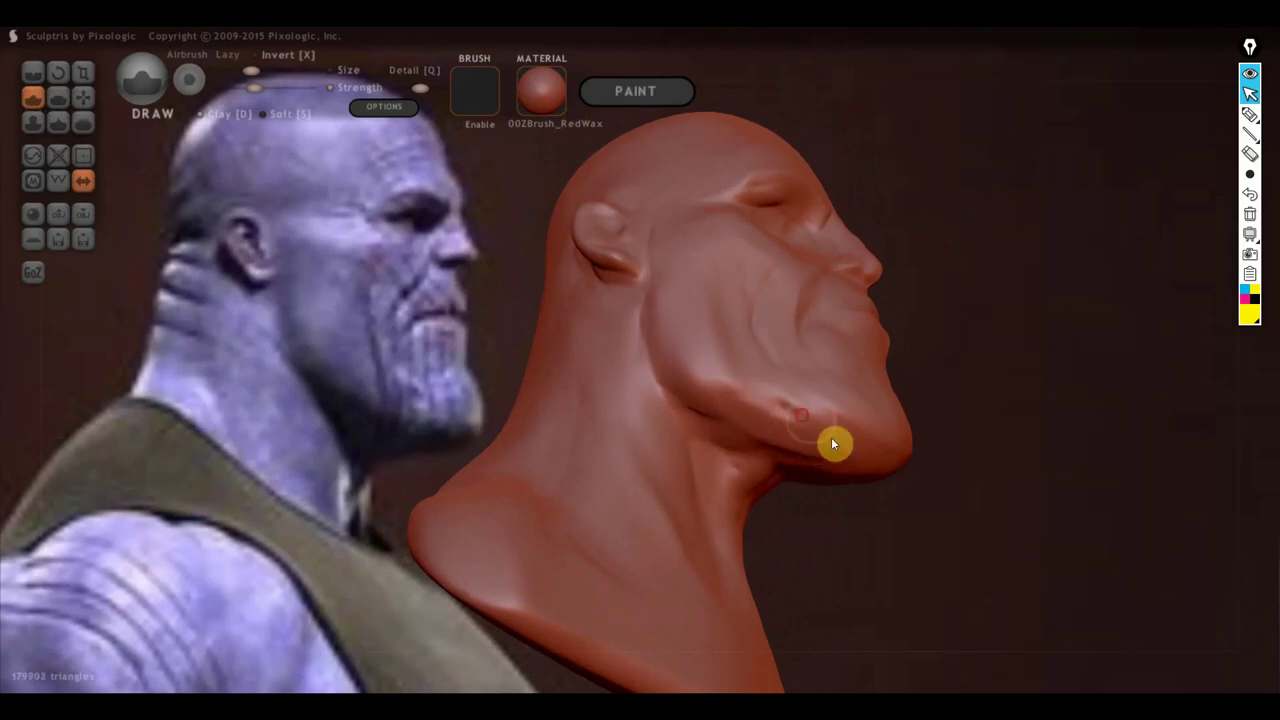
pyautogui.moveTo(822, 477); pyautogui.dragTo(833, 423, button='right')
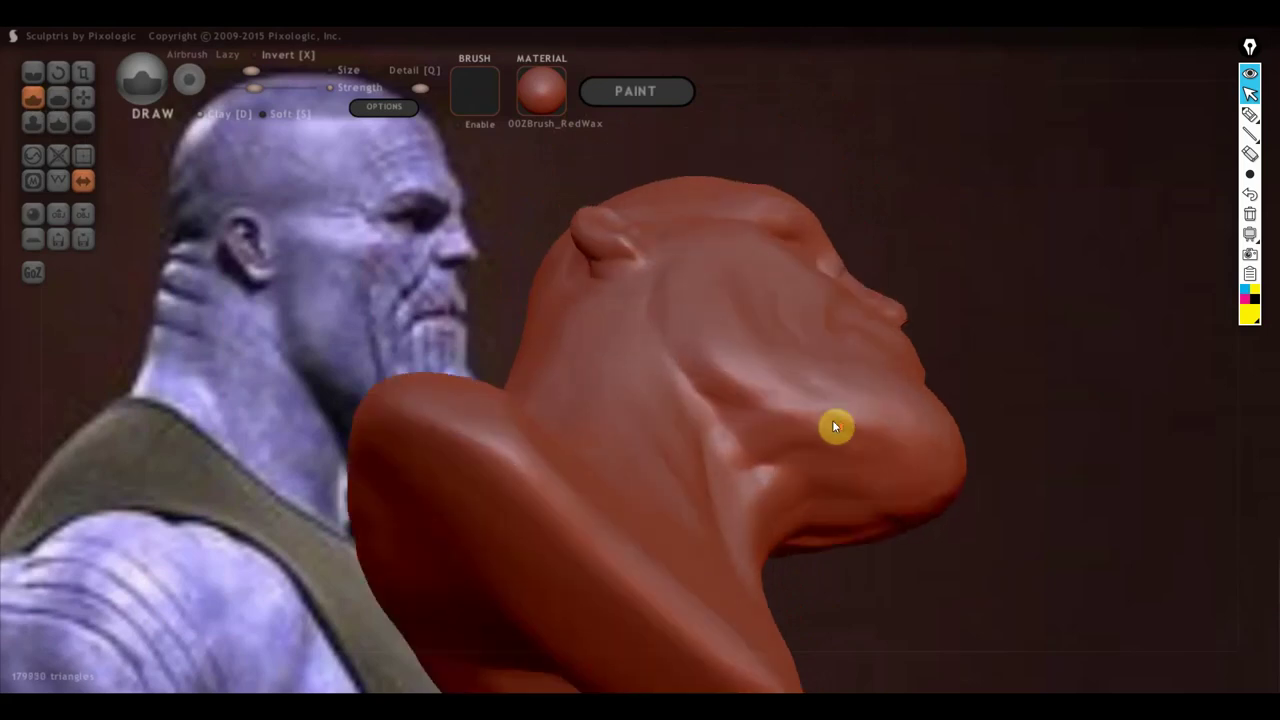
pyautogui.moveTo(821, 458)
pyautogui.mouseDown()
pyautogui.moveTo(797, 438)
pyautogui.moveTo(766, 470)
pyautogui.moveTo(768, 543)
pyautogui.mouseUp()
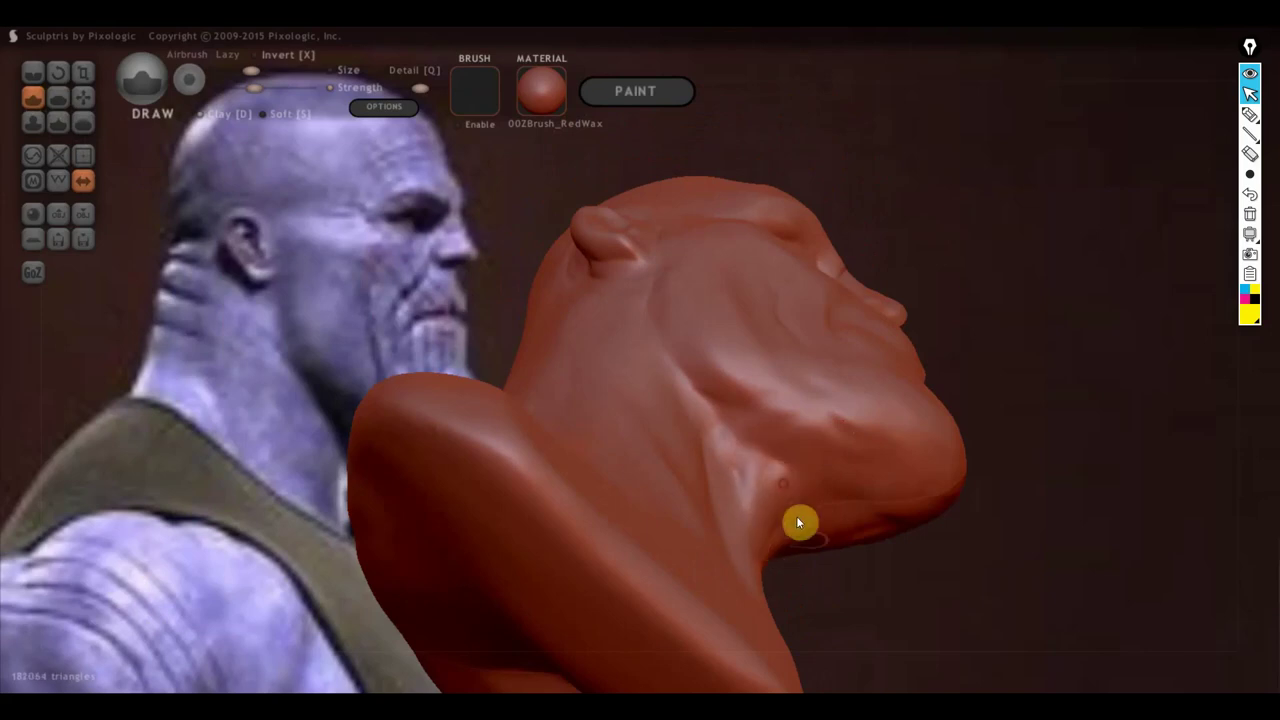
pyautogui.moveTo(719, 397); pyautogui.dragTo(811, 463)
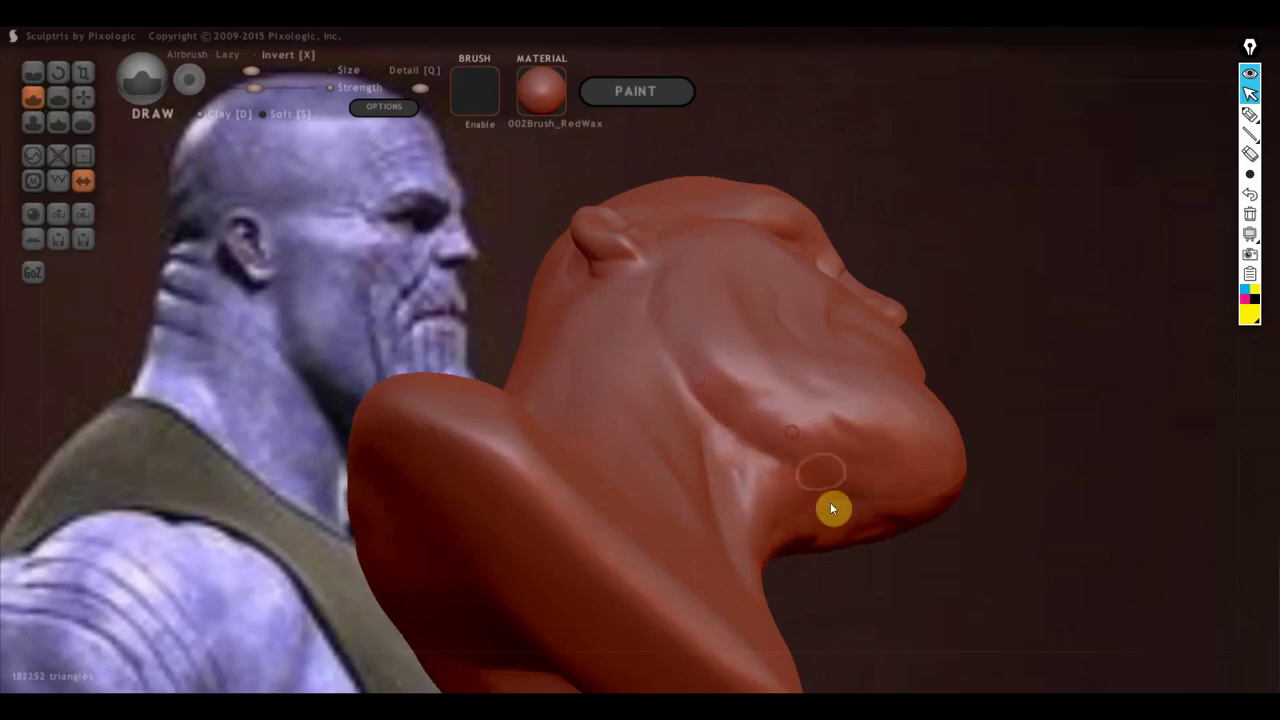
pyautogui.moveTo(829, 508)
pyautogui.mouseDown()
pyautogui.moveTo(829, 460)
pyautogui.moveTo(843, 472)
pyautogui.moveTo(845, 457)
pyautogui.mouseUp()
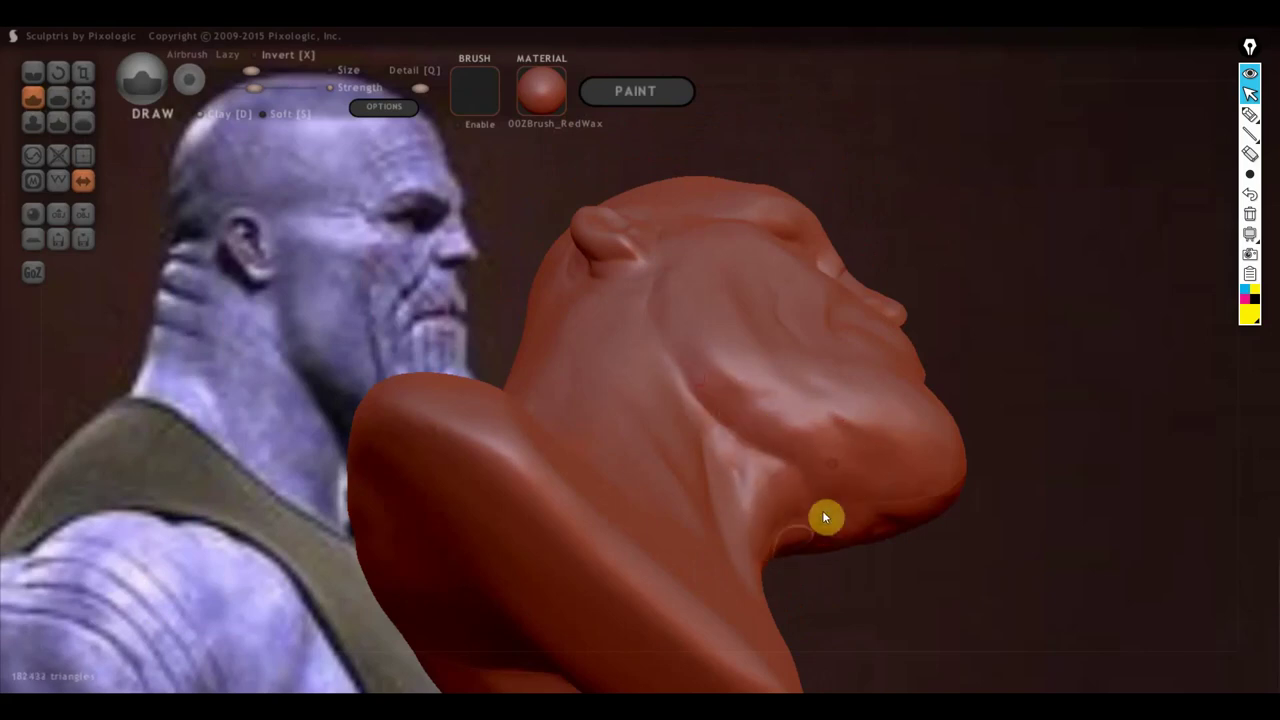
# Step: Orbit around the bust and add extra form on the jaw near the ear
pyautogui.moveTo(758, 516); pyautogui.dragTo(832, 422, button='right')
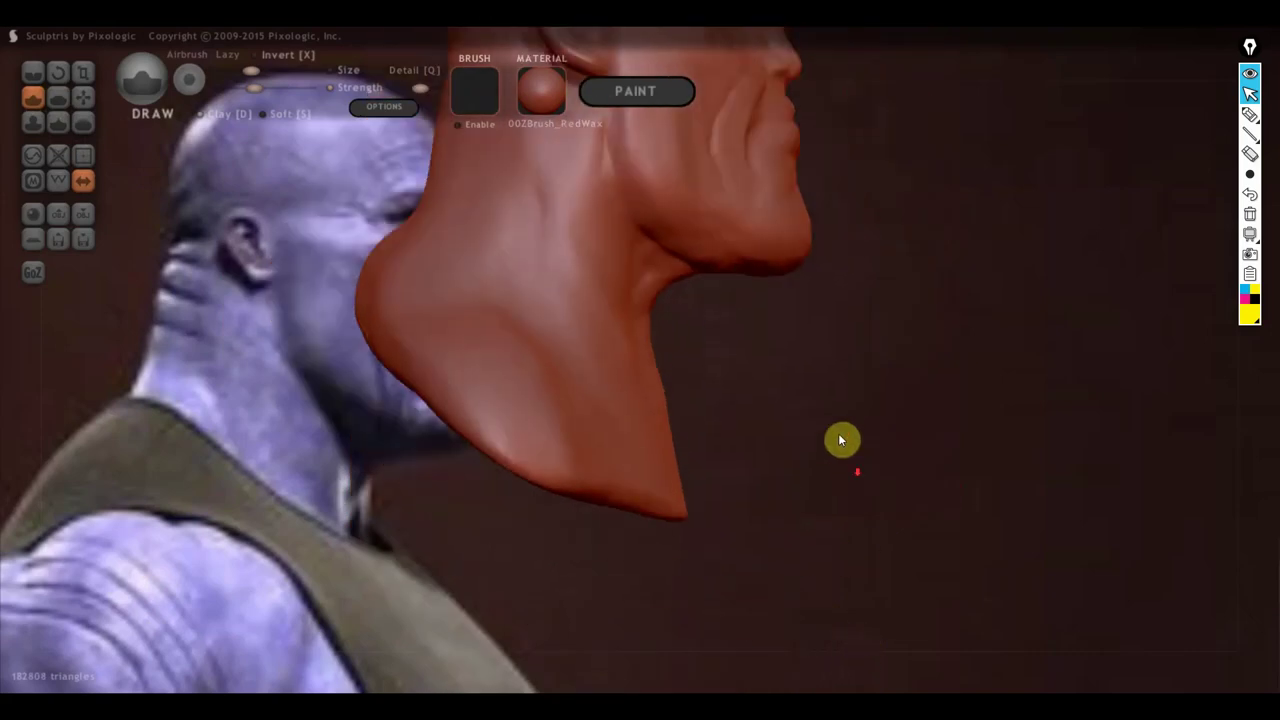
pyautogui.moveTo(849, 411)
pyautogui.mouseDown(button='right')
pyautogui.moveTo(829, 563)
pyautogui.moveTo(697, 417)
pyautogui.moveTo(713, 419)
pyautogui.mouseUp(button='right')
pyautogui.scroll(2, 712, 424)
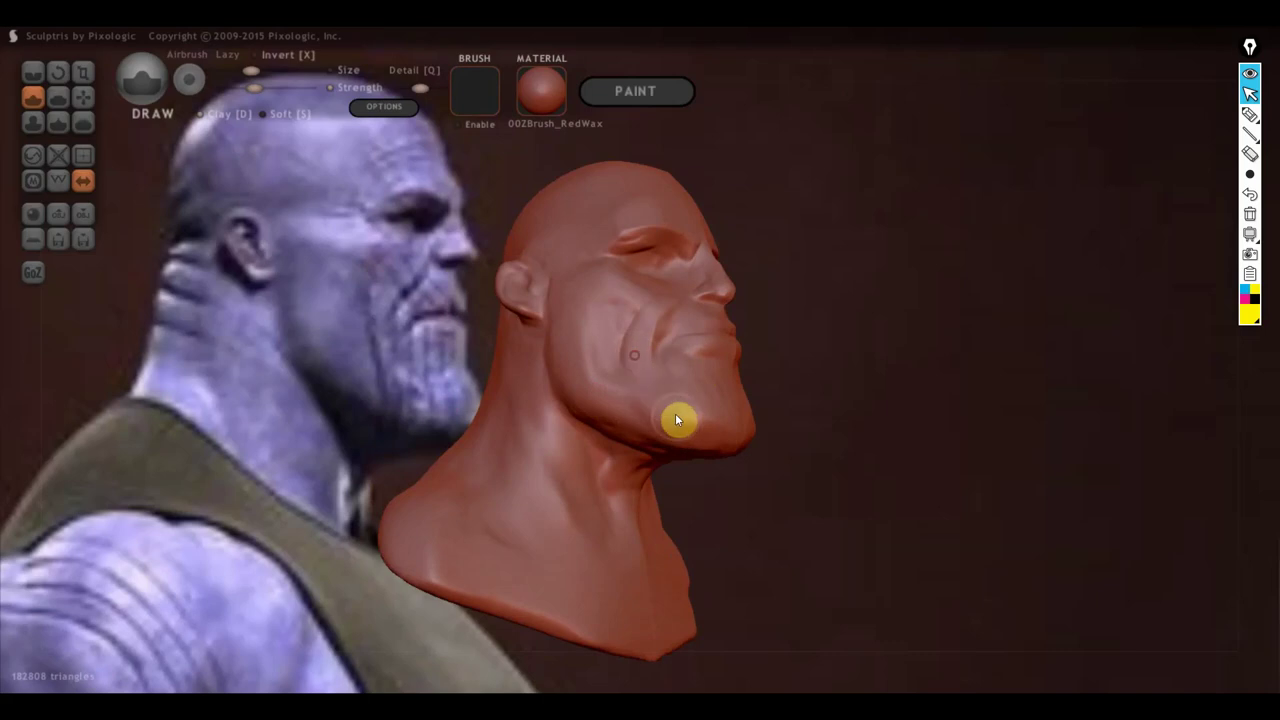
pyautogui.moveTo(698, 416); pyautogui.dragTo(598, 452, button='right')
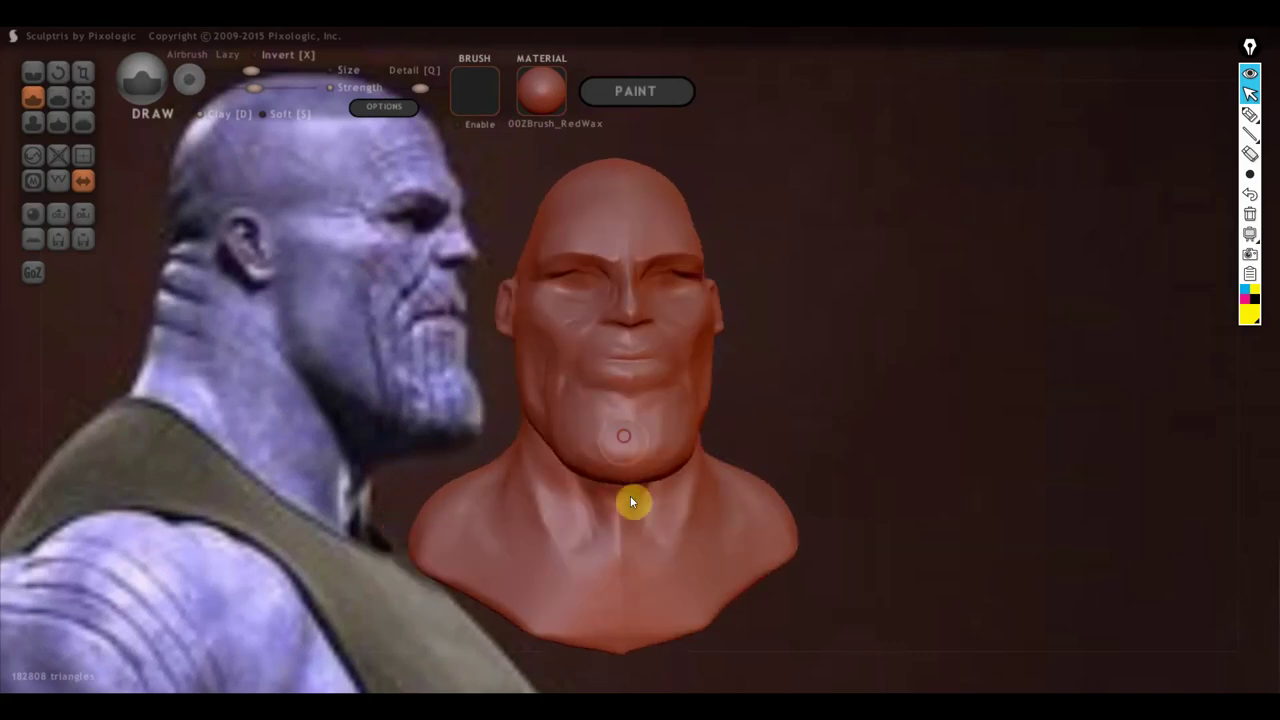
pyautogui.moveTo(628, 477)
pyautogui.mouseDown(button='right')
pyautogui.moveTo(780, 466)
pyautogui.moveTo(778, 432)
pyautogui.moveTo(746, 377)
pyautogui.mouseUp(button='right')
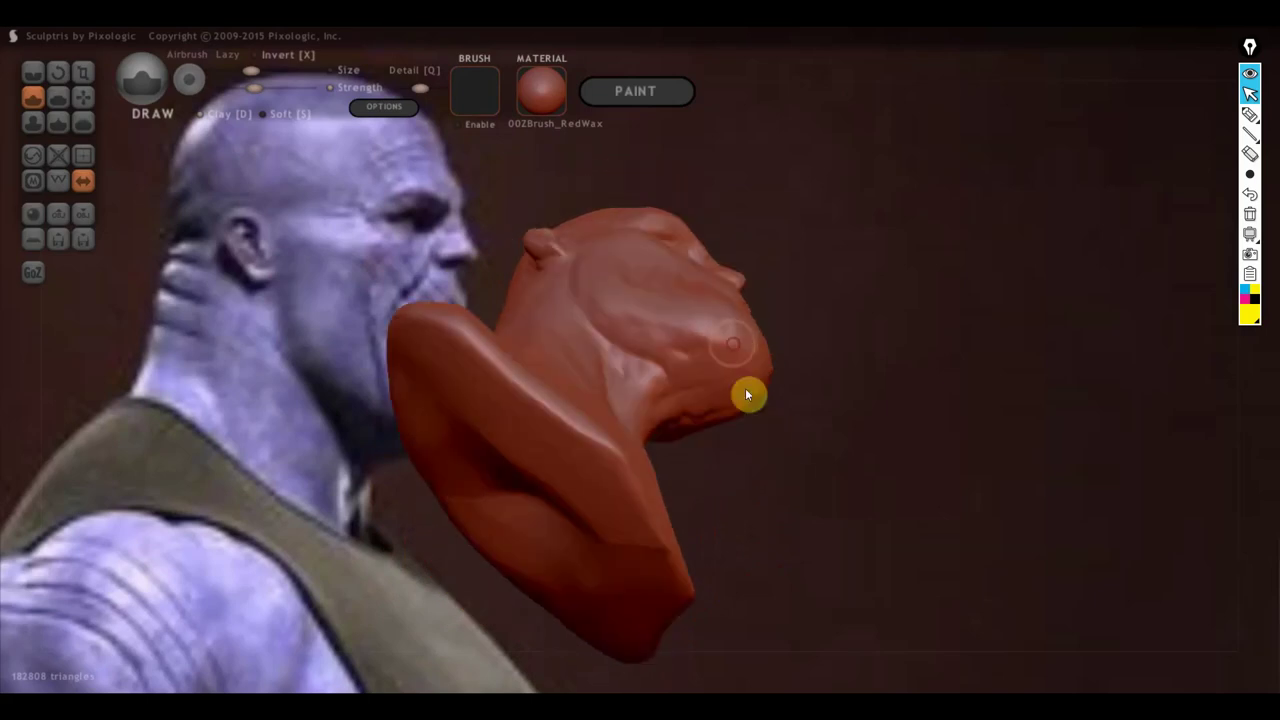
pyautogui.moveTo(757, 426)
pyautogui.mouseDown(button='right')
pyautogui.moveTo(748, 434)
pyautogui.moveTo(694, 377)
pyautogui.moveTo(731, 391)
pyautogui.mouseUp(button='right')
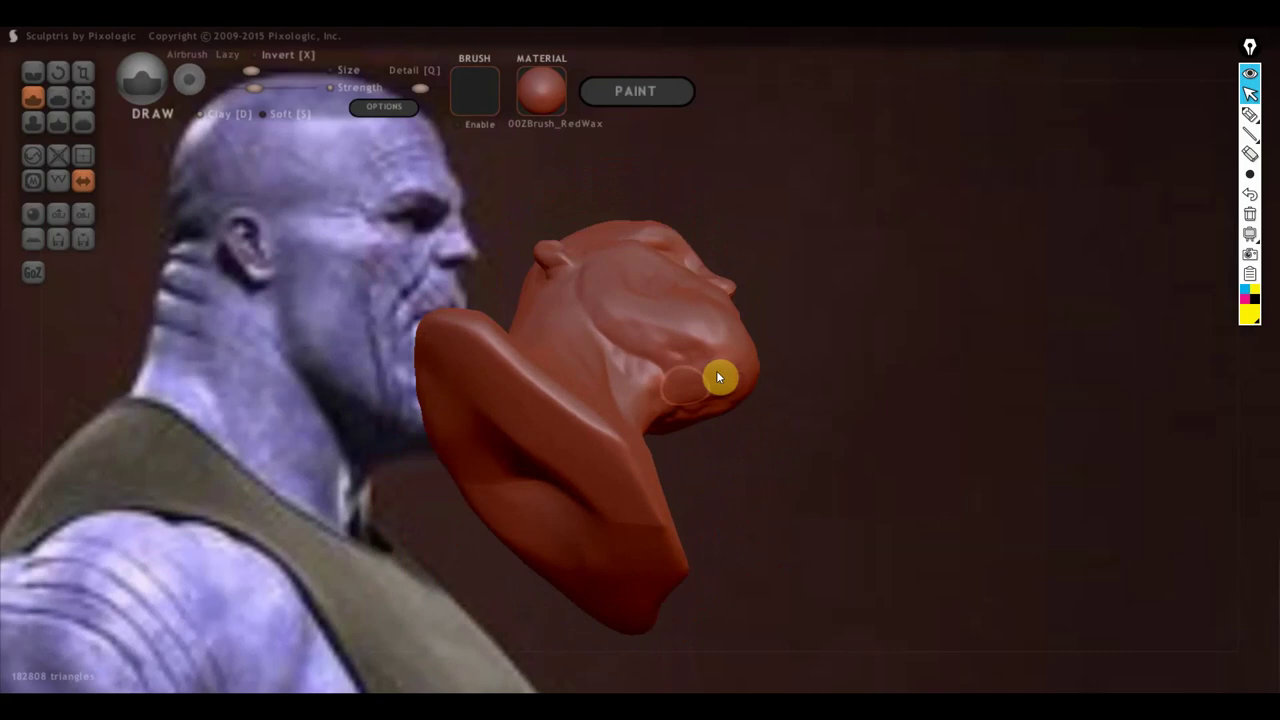
pyautogui.moveTo(712, 377); pyautogui.dragTo(652, 401)
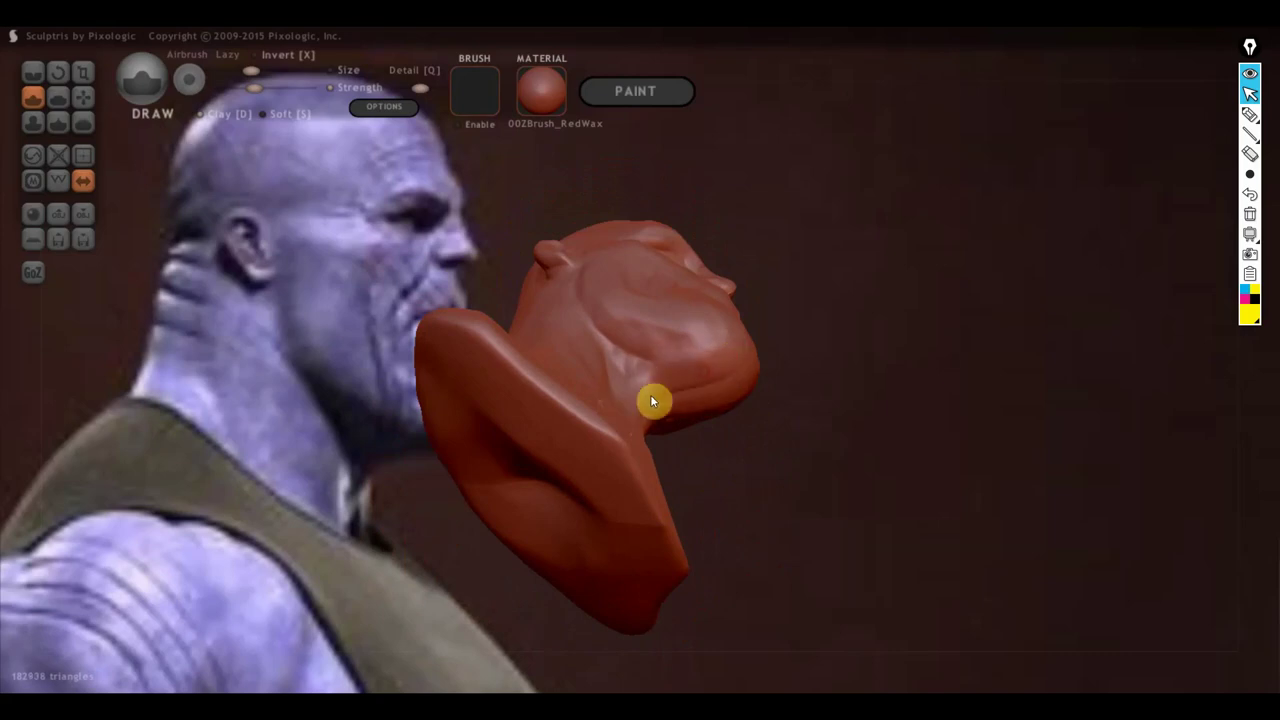
pyautogui.moveTo(748, 400)
pyautogui.mouseDown(button='right')
pyautogui.moveTo(819, 494)
pyautogui.moveTo(788, 511)
pyautogui.moveTo(823, 609)
pyautogui.moveTo(830, 588)
pyautogui.moveTo(813, 553)
pyautogui.moveTo(748, 487)
pyautogui.moveTo(772, 492)
pyautogui.mouseUp(button='right')
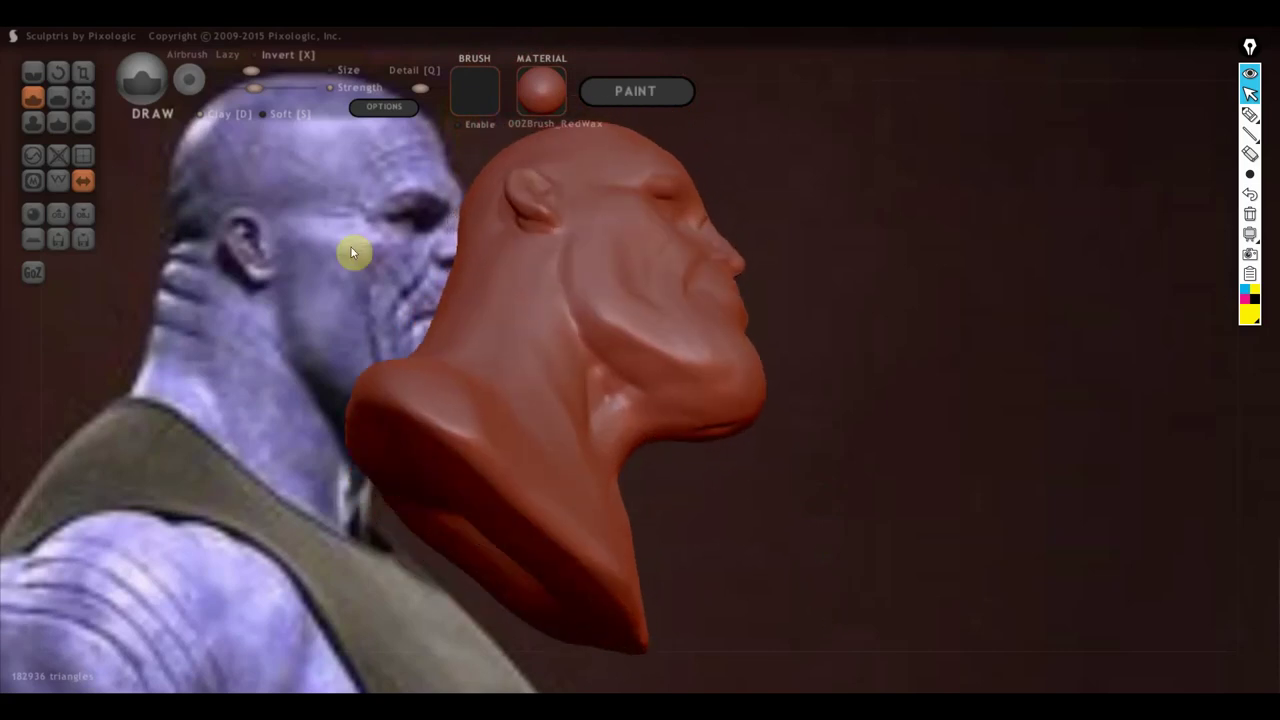
# Step: With the Flatten brush, smooth the neck crease, neck, jaw and cheek surfaces
pyautogui.click(56, 97)
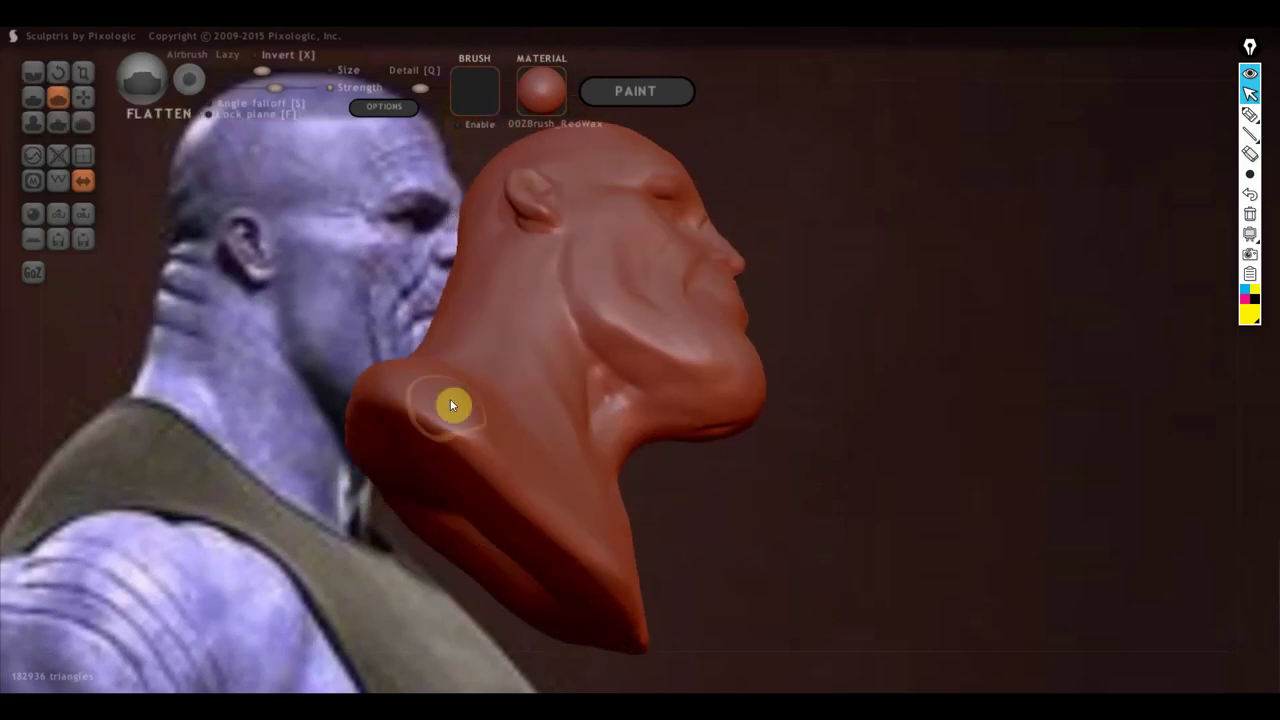
pyautogui.scroll(5, 510, 390)
pyautogui.moveTo(548, 384)
pyautogui.mouseDown()
pyautogui.moveTo(586, 363)
pyautogui.moveTo(506, 271)
pyautogui.moveTo(674, 409)
pyautogui.moveTo(577, 332)
pyautogui.moveTo(569, 251)
pyautogui.moveTo(746, 366)
pyautogui.moveTo(462, 183)
pyautogui.moveTo(514, 174)
pyautogui.moveTo(620, 254)
pyautogui.moveTo(631, 426)
pyautogui.moveTo(670, 456)
pyautogui.moveTo(514, 549)
pyautogui.moveTo(543, 503)
pyautogui.moveTo(486, 320)
pyautogui.moveTo(531, 474)
pyautogui.moveTo(529, 391)
pyautogui.moveTo(631, 440)
pyautogui.moveTo(531, 557)
pyautogui.mouseUp()
pyautogui.moveTo(531, 557)
pyautogui.mouseDown(button='right')
pyautogui.moveTo(614, 549)
pyautogui.moveTo(571, 534)
pyautogui.mouseUp(button='right')
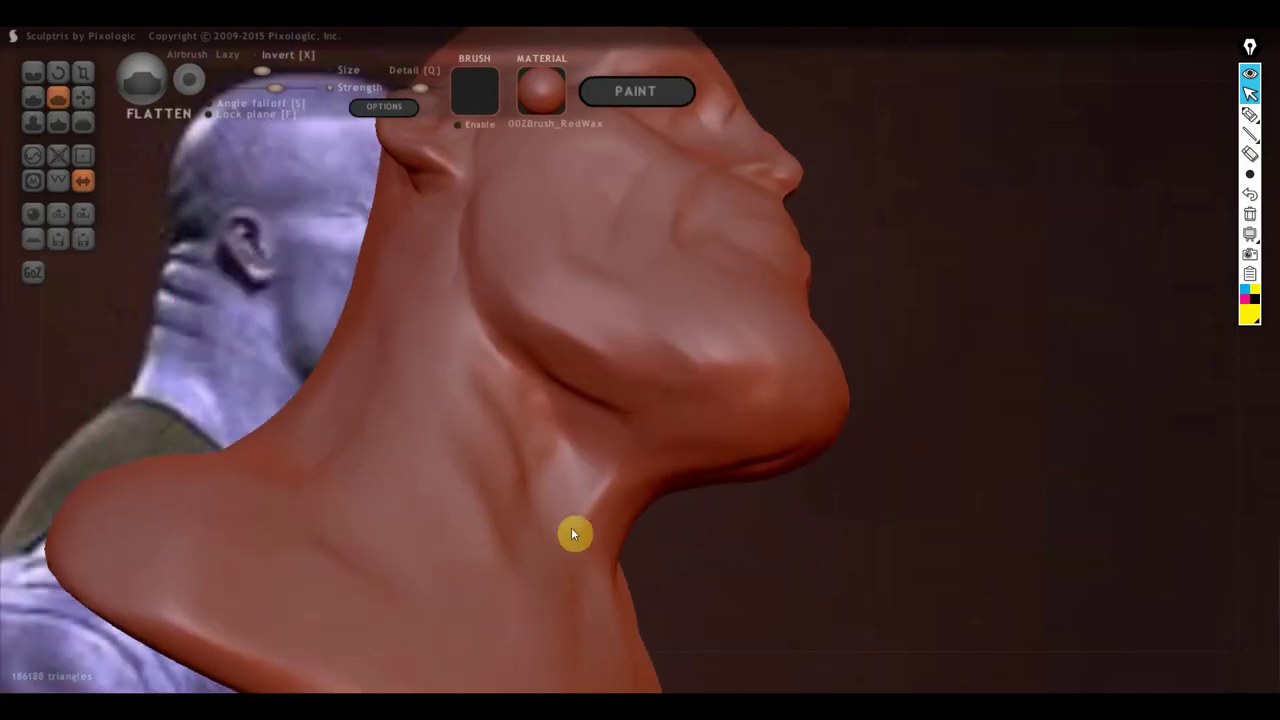
pyautogui.moveTo(591, 517); pyautogui.dragTo(628, 463)
pyautogui.moveTo(657, 509); pyautogui.dragTo(583, 460, button='right')
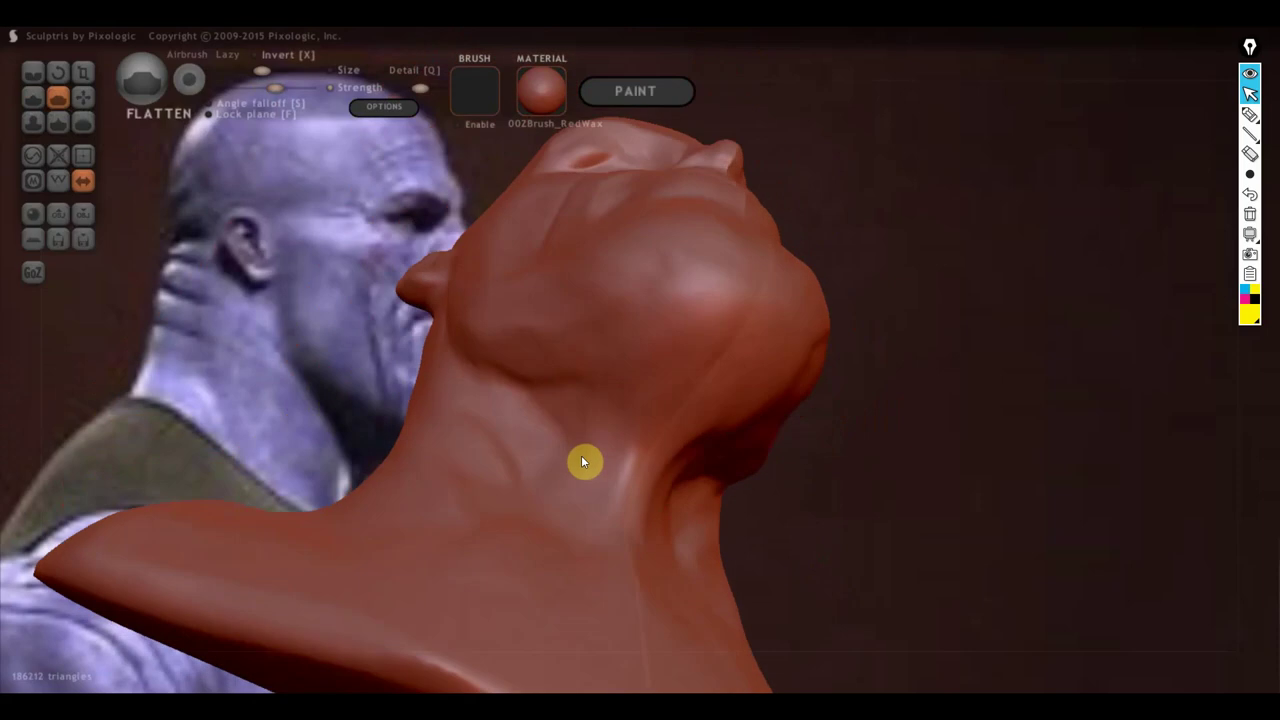
pyautogui.moveTo(714, 323); pyautogui.dragTo(622, 450)
pyautogui.moveTo(651, 406); pyautogui.dragTo(711, 366)
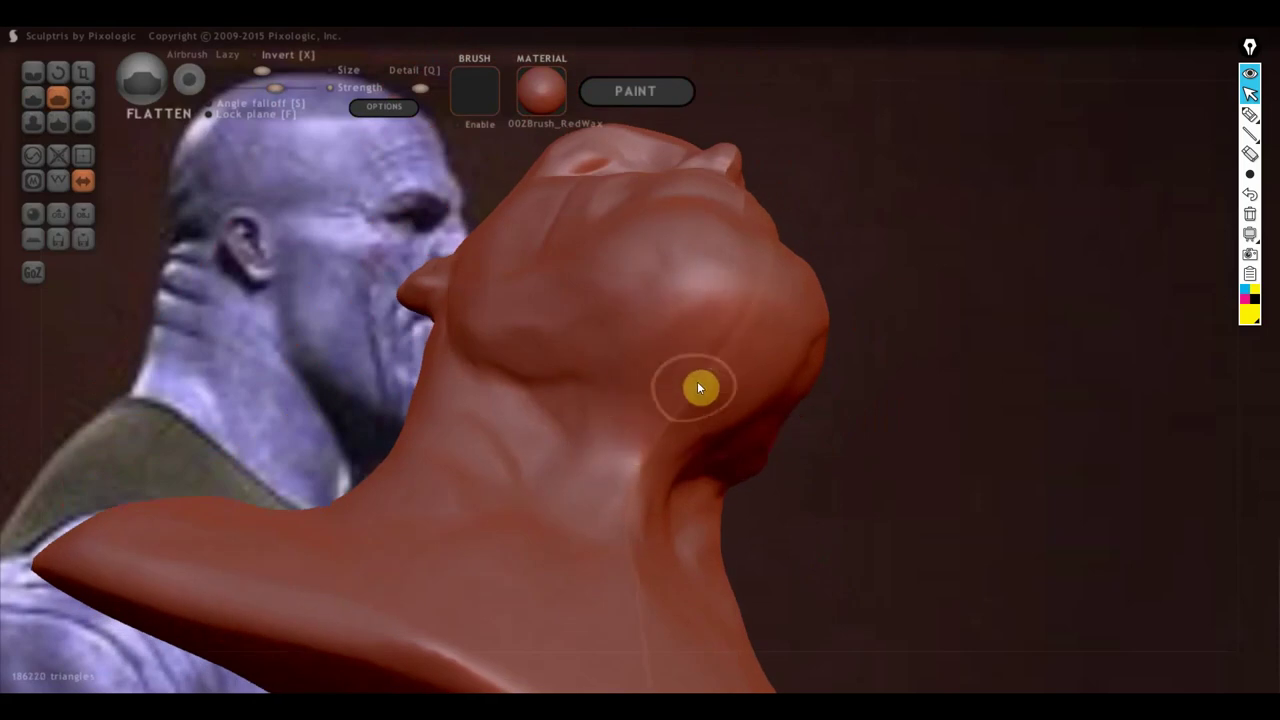
pyautogui.moveTo(638, 388)
pyautogui.mouseDown()
pyautogui.moveTo(728, 278)
pyautogui.moveTo(704, 303)
pyautogui.moveTo(778, 320)
pyautogui.moveTo(691, 303)
pyautogui.moveTo(717, 297)
pyautogui.moveTo(677, 320)
pyautogui.moveTo(641, 298)
pyautogui.moveTo(690, 281)
pyautogui.moveTo(477, 362)
pyautogui.moveTo(643, 284)
pyautogui.moveTo(560, 351)
pyautogui.mouseUp()
# Step: Compare the profile against the reference, then flatten the nose bridge and its side
pyautogui.moveTo(560, 351)
pyautogui.mouseDown(button='right')
pyautogui.moveTo(590, 408)
pyautogui.moveTo(834, 456)
pyautogui.moveTo(893, 560)
pyautogui.mouseUp(button='right')
pyautogui.scroll(-3, 808, 452)
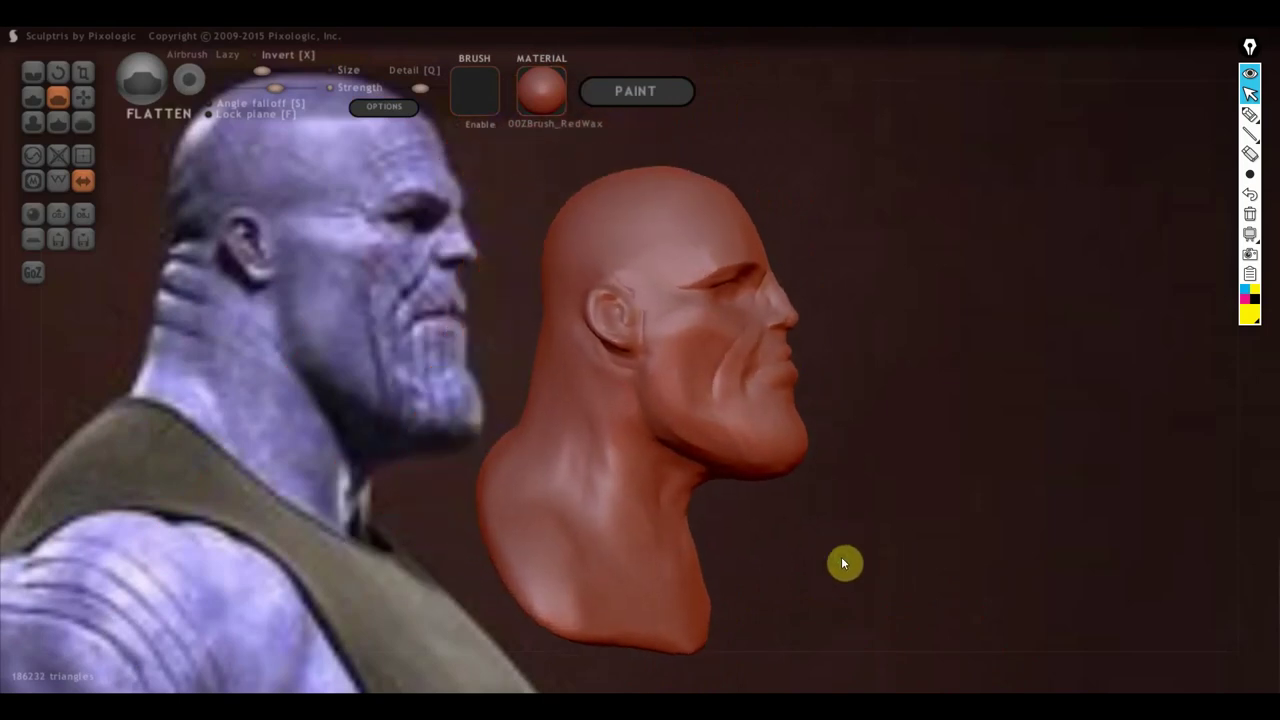
pyautogui.moveTo(801, 545)
pyautogui.mouseDown(button='right')
pyautogui.moveTo(791, 517)
pyautogui.moveTo(803, 531)
pyautogui.moveTo(891, 477)
pyautogui.moveTo(884, 525)
pyautogui.mouseUp(button='right')
pyautogui.scroll(2, 895, 476)
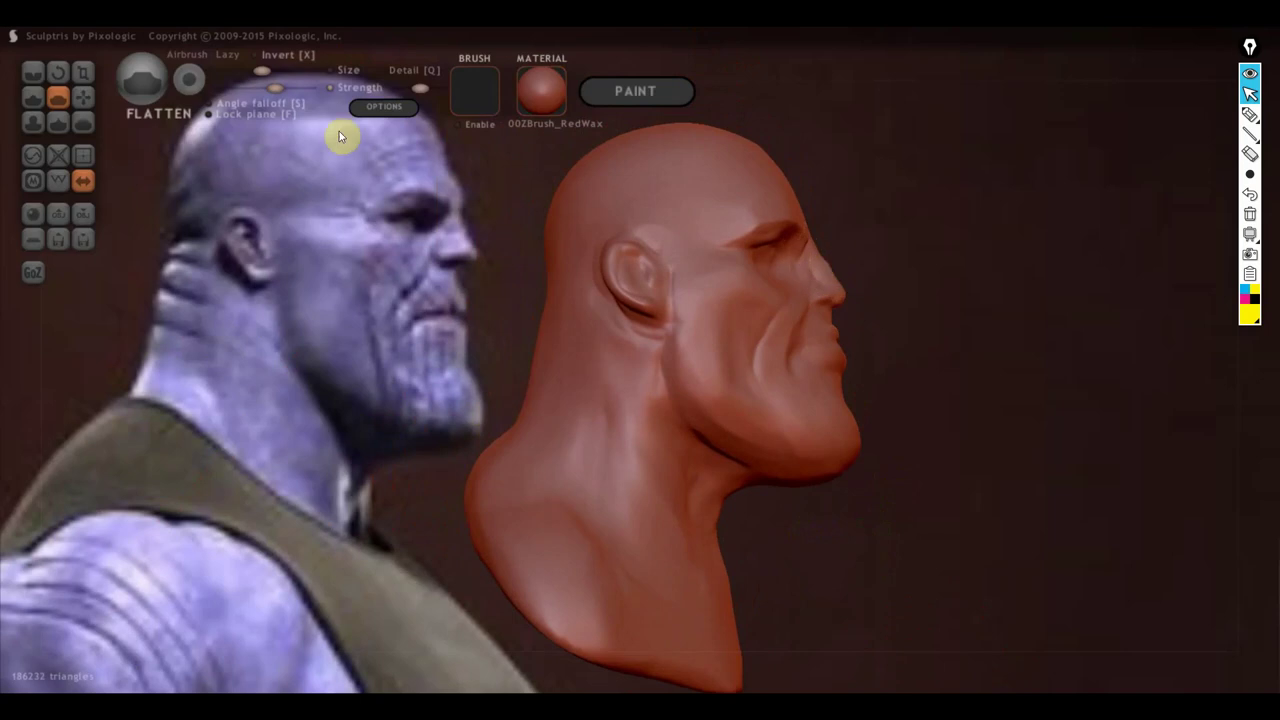
pyautogui.moveTo(800, 280); pyautogui.dragTo(642, 317, button='right')
pyautogui.scroll(1, 640, 317)
pyautogui.scroll(2, 622, 318)
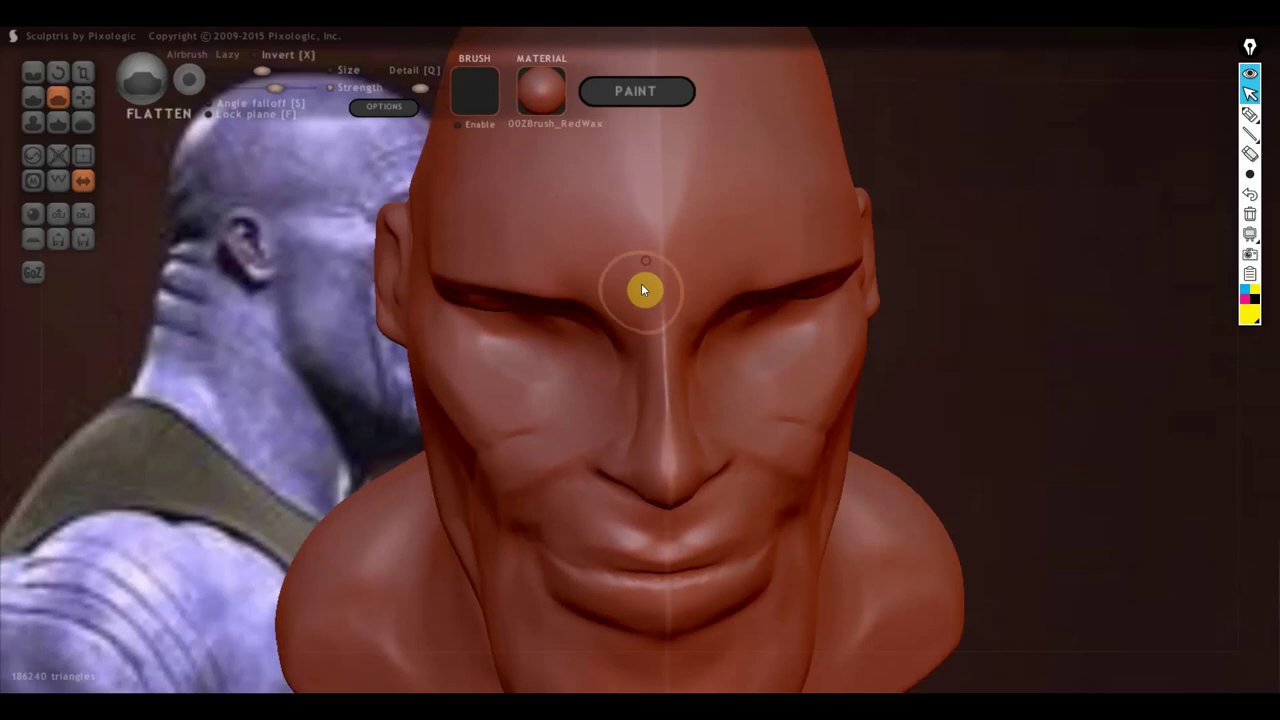
pyautogui.moveTo(623, 338)
pyautogui.mouseDown(button='right')
pyautogui.moveTo(746, 332)
pyautogui.moveTo(693, 354)
pyautogui.mouseUp(button='right')
pyautogui.moveTo(691, 354)
pyautogui.mouseDown()
pyautogui.moveTo(700, 271)
pyautogui.moveTo(726, 329)
pyautogui.mouseUp()
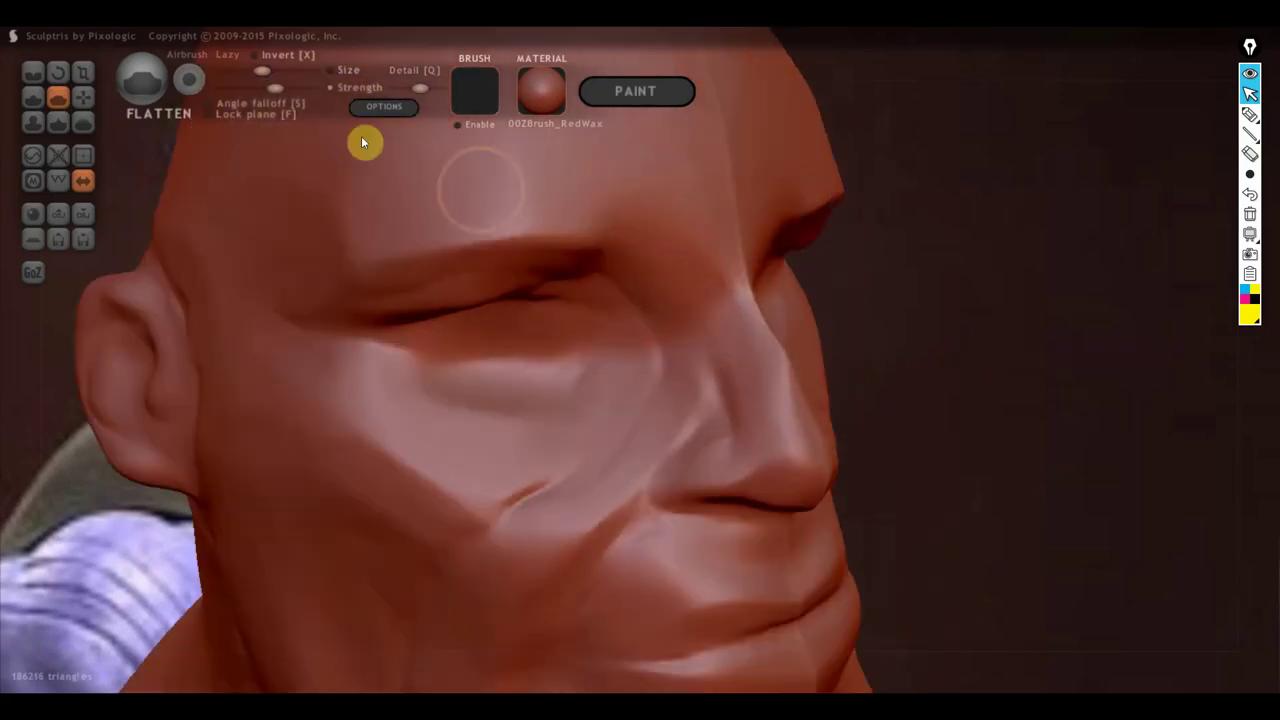
# Step: With the Draw brush, build up the side of the nose with three downward strokes
pyautogui.click(40, 95)
pyautogui.moveTo(293, 178); pyautogui.dragTo(588, 282, button='right')
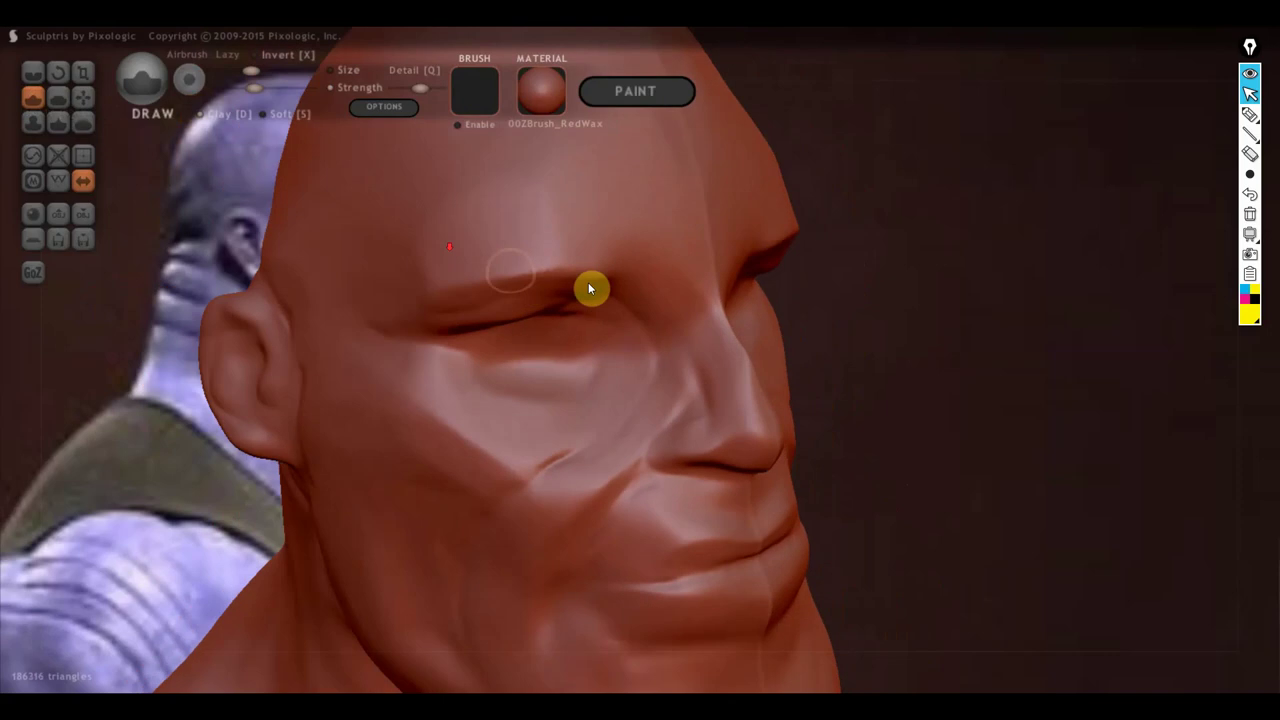
pyautogui.moveTo(695, 296); pyautogui.dragTo(743, 402)
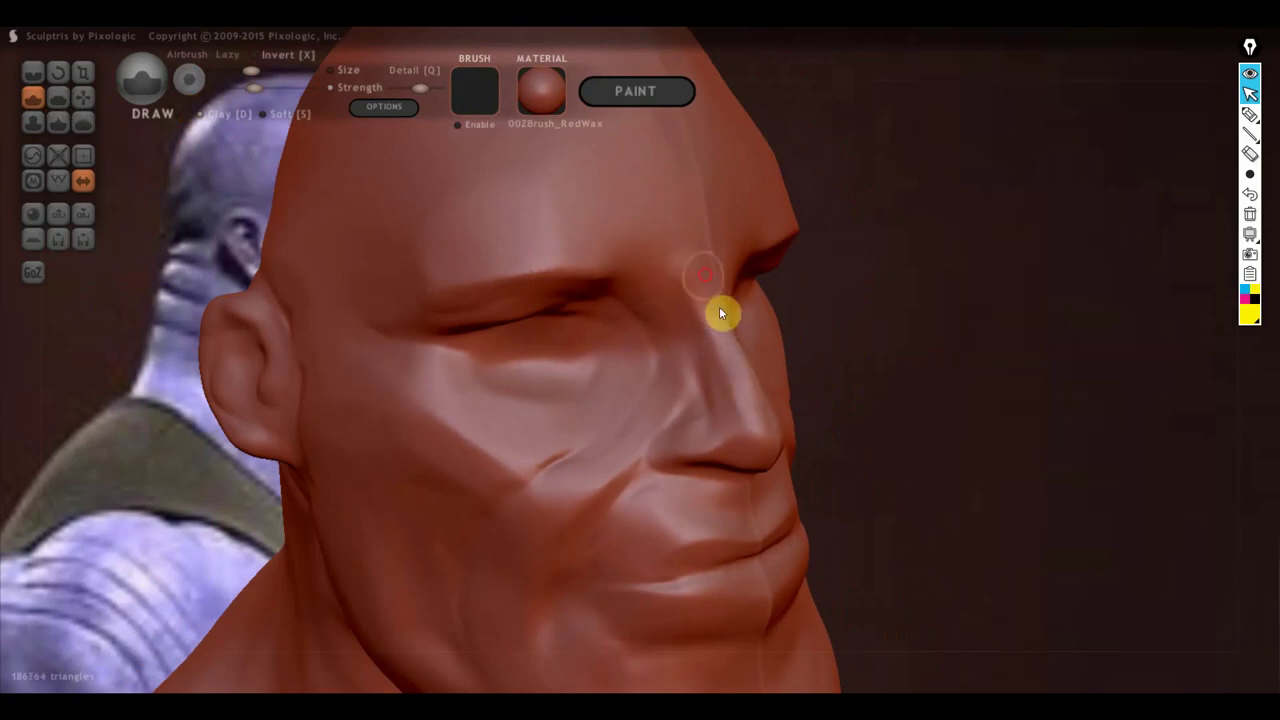
pyautogui.moveTo(684, 250); pyautogui.dragTo(731, 397)
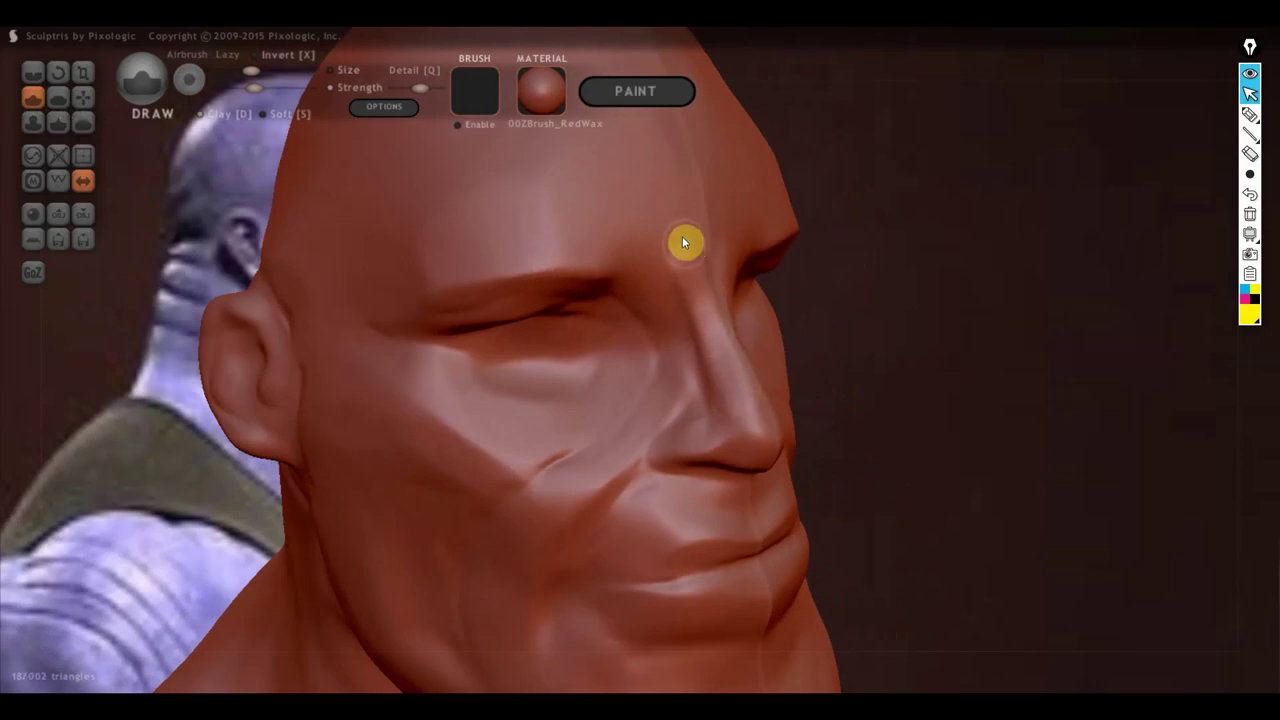
pyautogui.moveTo(684, 253); pyautogui.dragTo(714, 357)
# Step: Add further strokes along the nose from near-profile angles, then return to a frontal view
pyautogui.moveTo(790, 300)
pyautogui.mouseDown()
pyautogui.moveTo(826, 317)
pyautogui.moveTo(668, 309)
pyautogui.mouseUp()
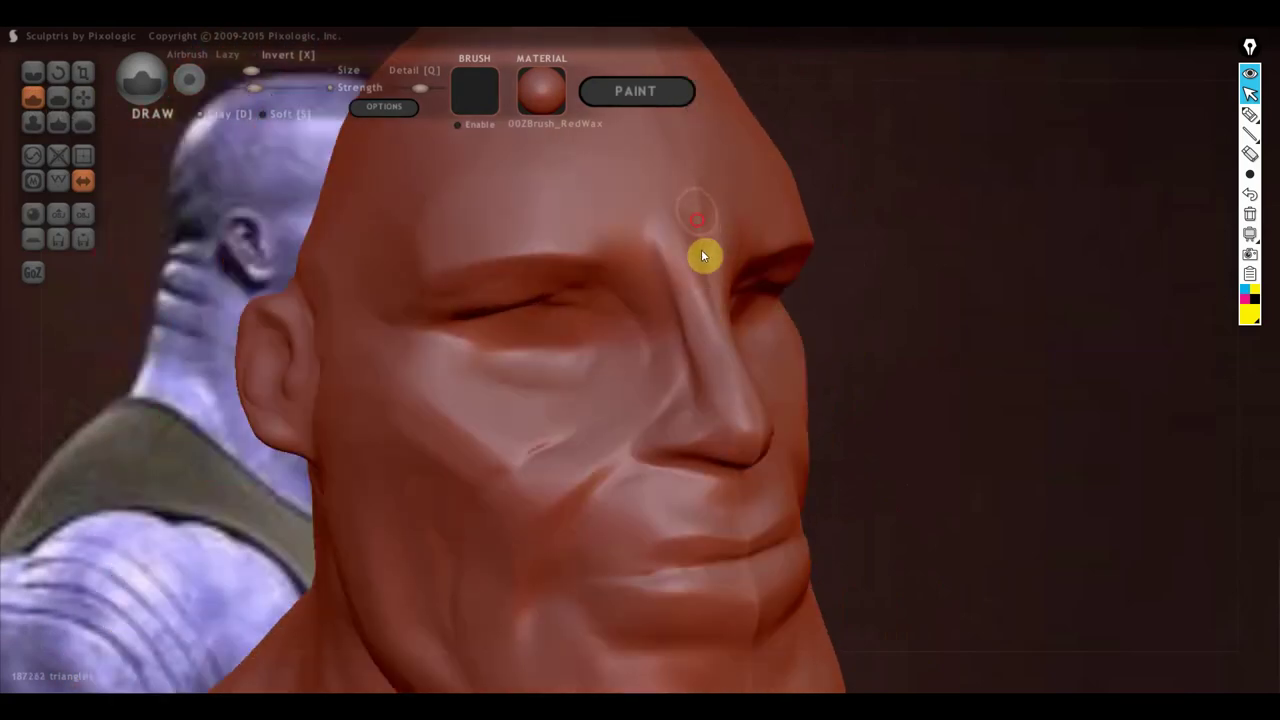
pyautogui.moveTo(680, 191); pyautogui.dragTo(726, 329)
pyautogui.moveTo(689, 334); pyautogui.dragTo(717, 297, button='right')
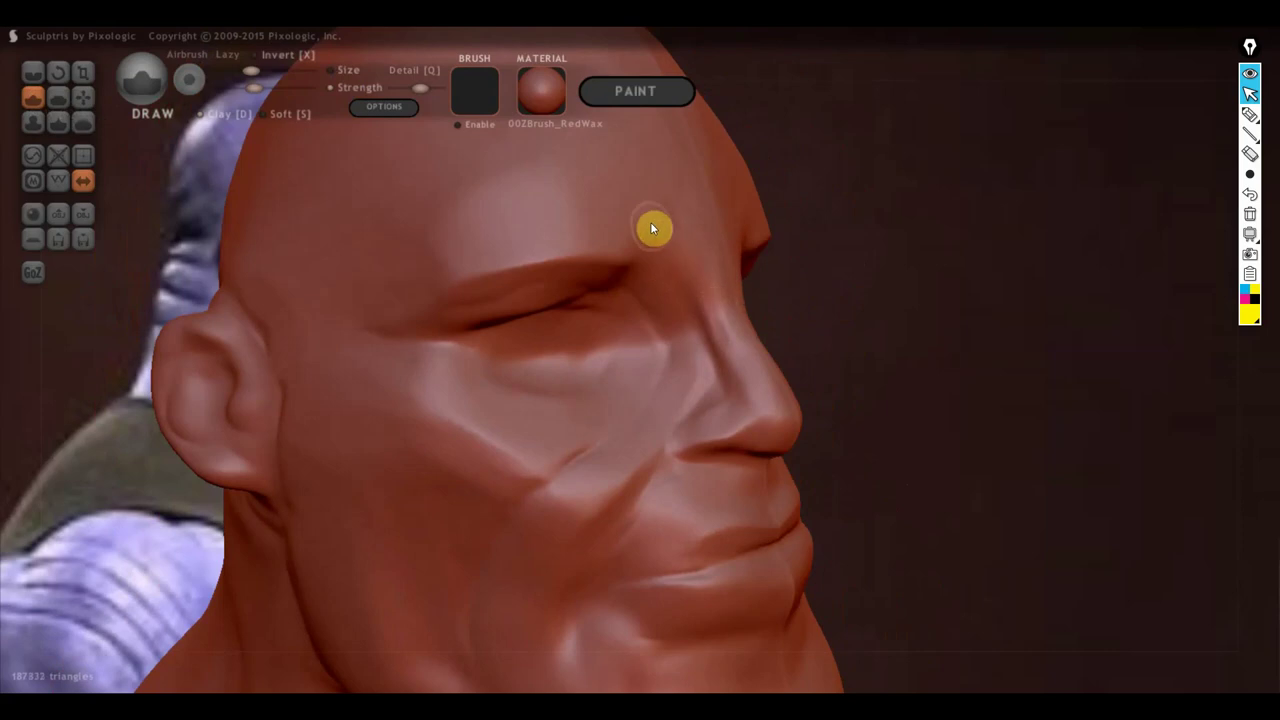
pyautogui.moveTo(734, 337)
pyautogui.mouseDown()
pyautogui.moveTo(686, 208)
pyautogui.moveTo(726, 294)
pyautogui.mouseUp()
pyautogui.moveTo(726, 294); pyautogui.dragTo(620, 300, button='right')
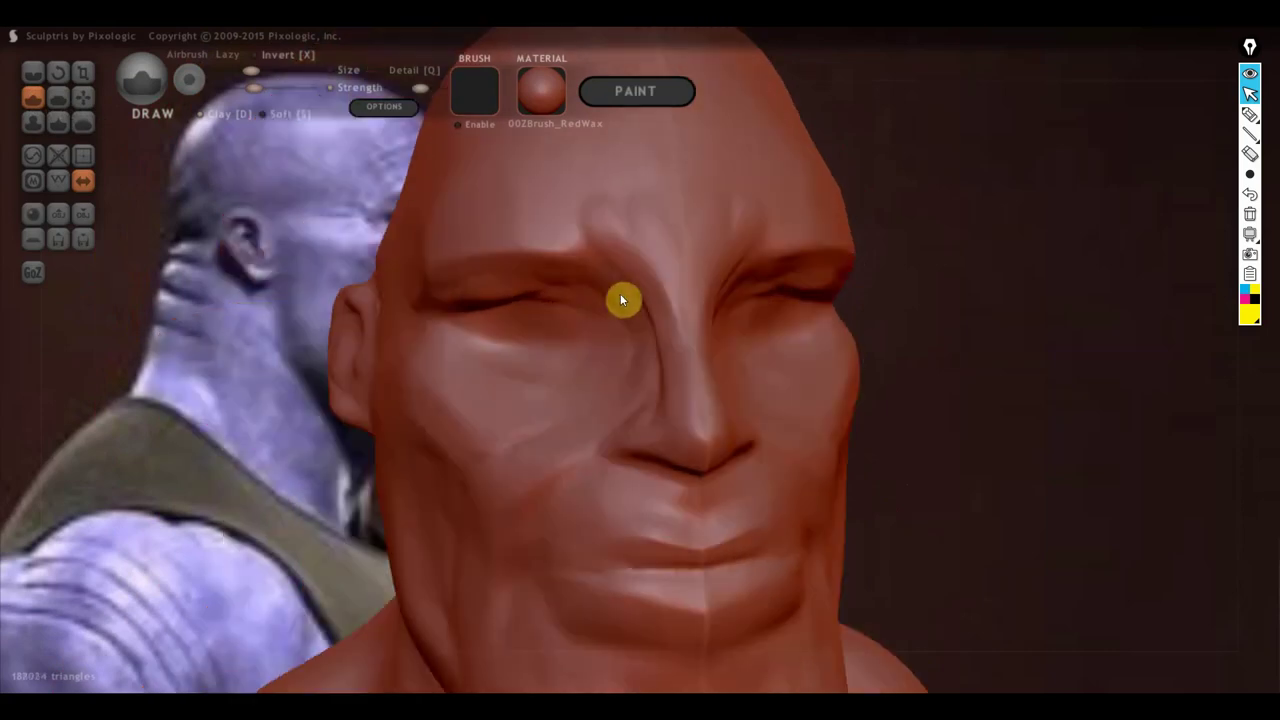
pyautogui.scroll(-2, 621, 297)
pyautogui.scroll(-2, 615, 270)
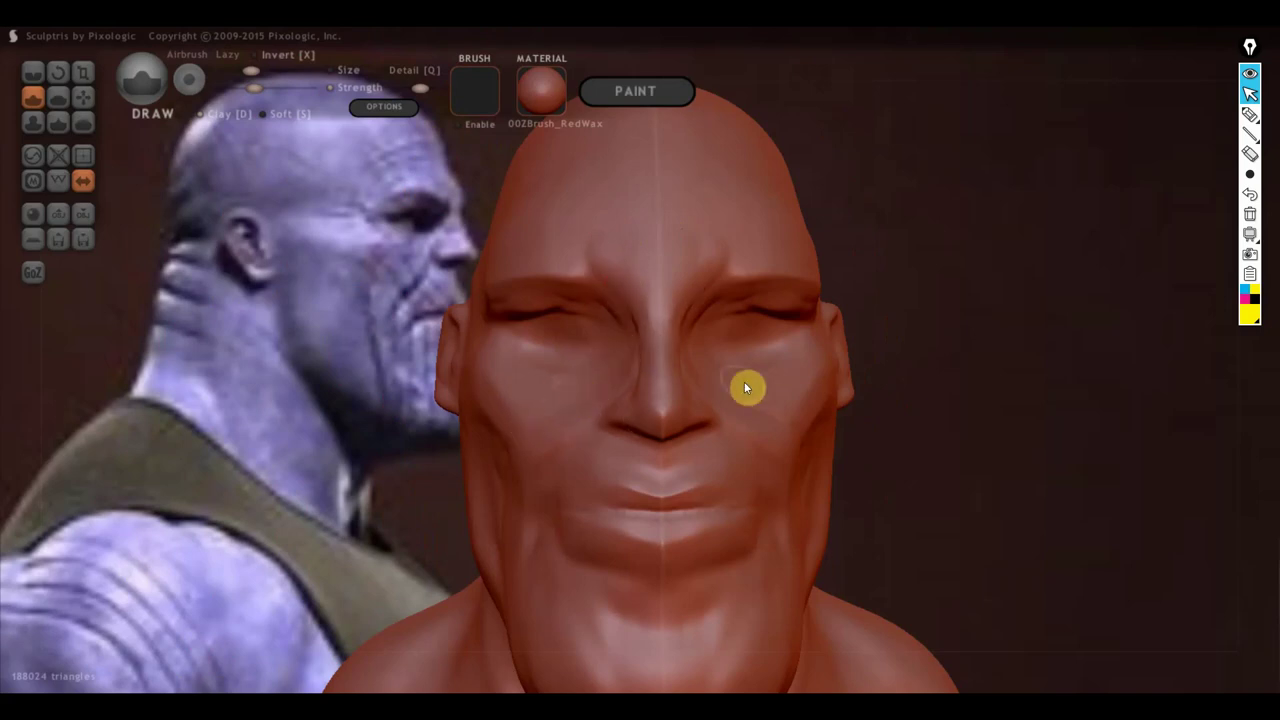
pyautogui.moveTo(744, 384)
pyautogui.mouseDown(button='right')
pyautogui.moveTo(652, 396)
pyautogui.moveTo(606, 354)
pyautogui.mouseUp(button='right')
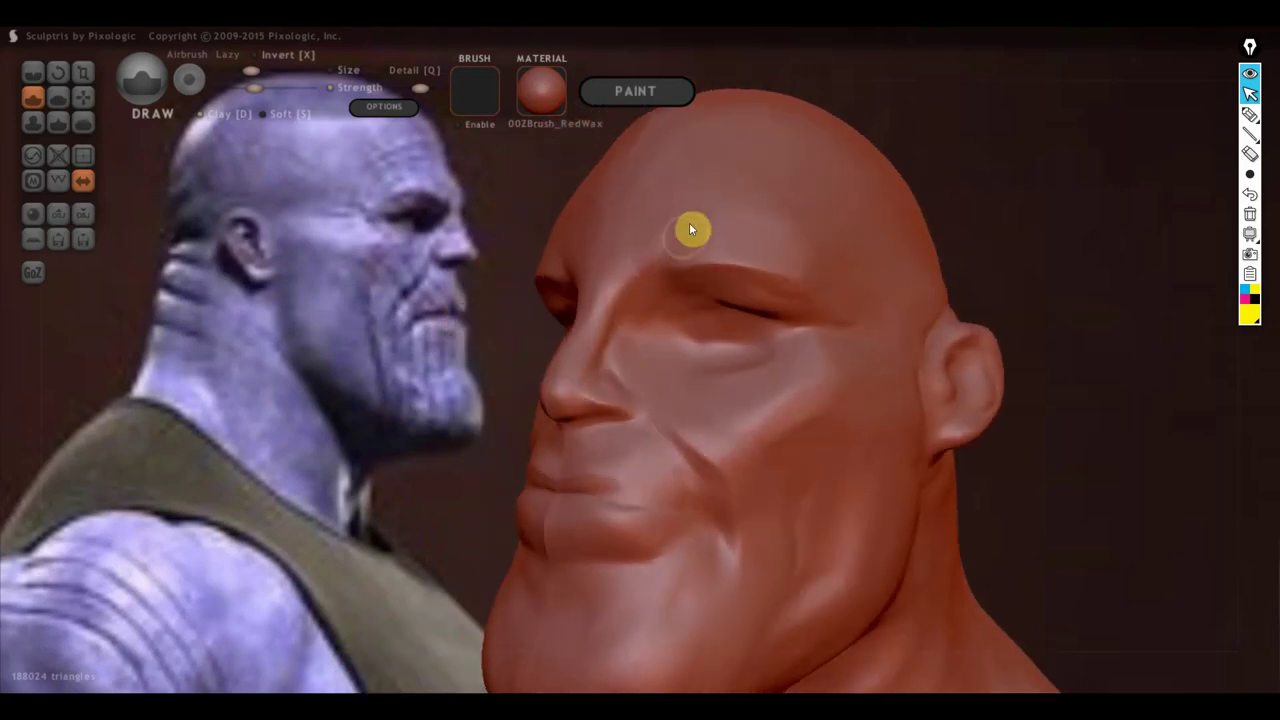
pyautogui.moveTo(648, 270)
pyautogui.mouseDown(button='right')
pyautogui.moveTo(749, 323)
pyautogui.moveTo(797, 323)
pyautogui.mouseUp(button='right')
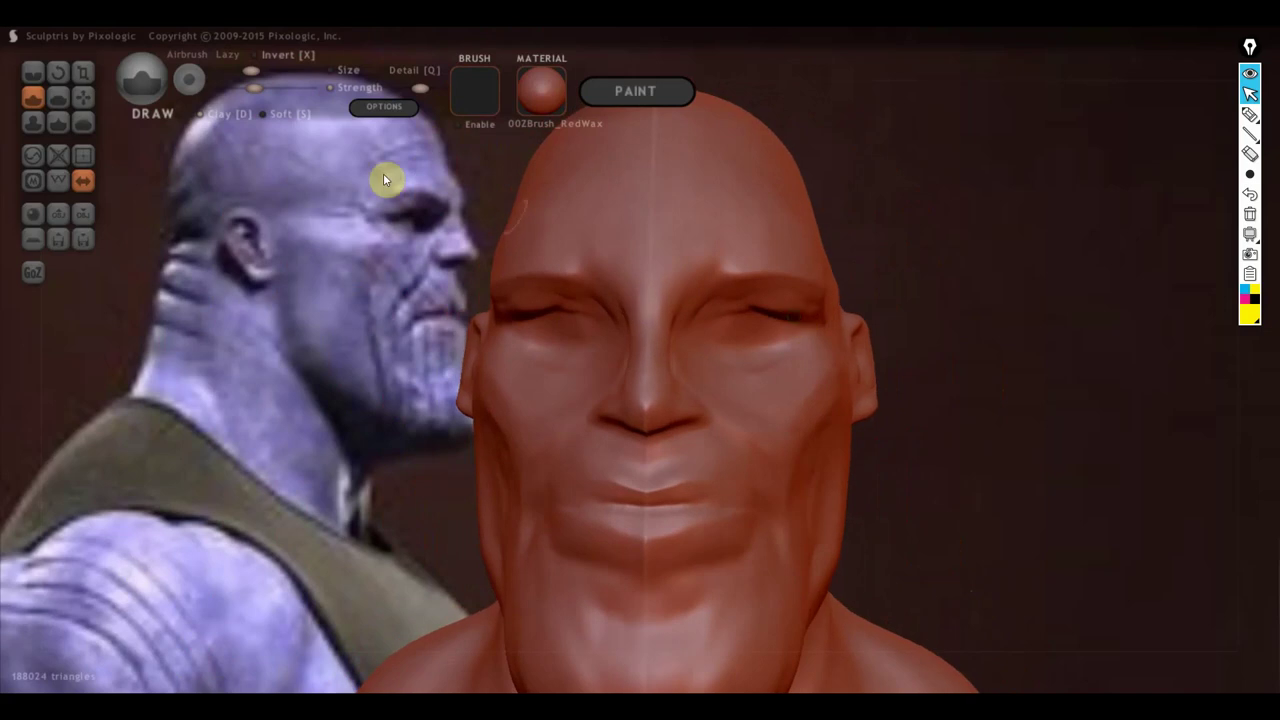
# Step: Carve a vertical crease from between the brows up the forehead, then view the side profile
pyautogui.click(32, 72)
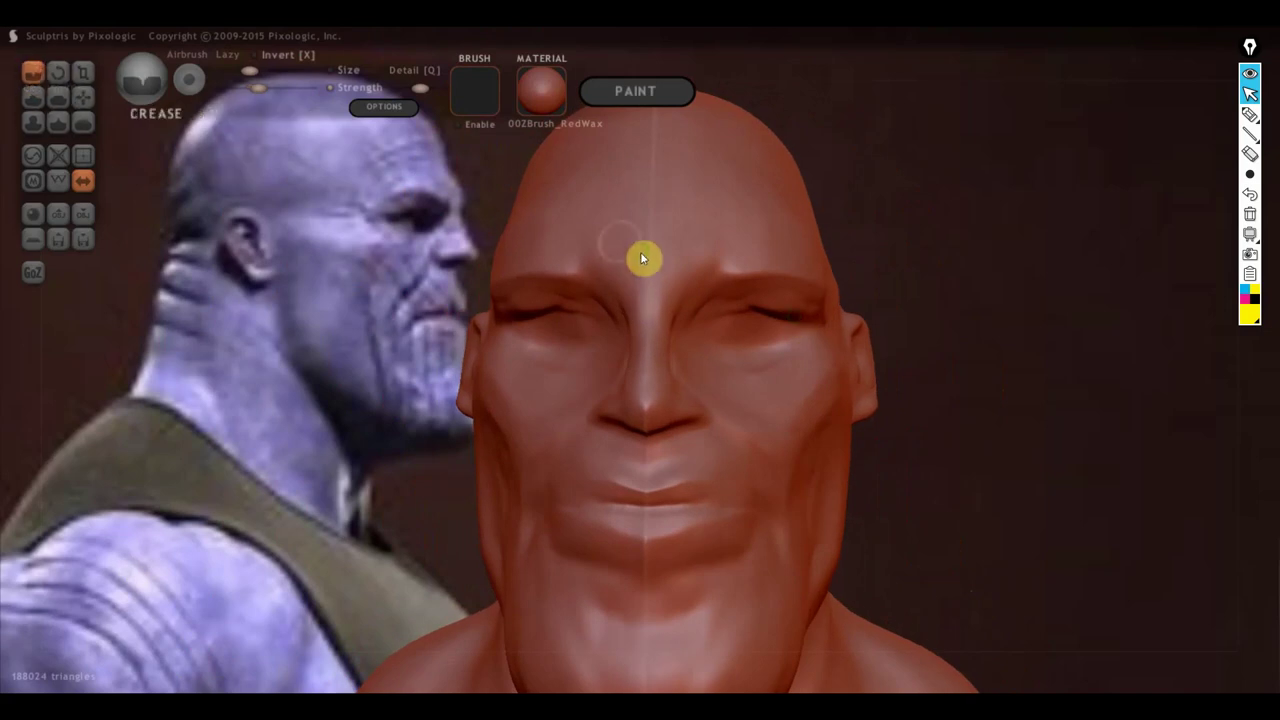
pyautogui.moveTo(640, 252)
pyautogui.mouseDown(button='right')
pyautogui.moveTo(648, 283)
pyautogui.moveTo(588, 217)
pyautogui.mouseUp(button='right')
pyautogui.moveTo(588, 217); pyautogui.dragTo(620, 330)
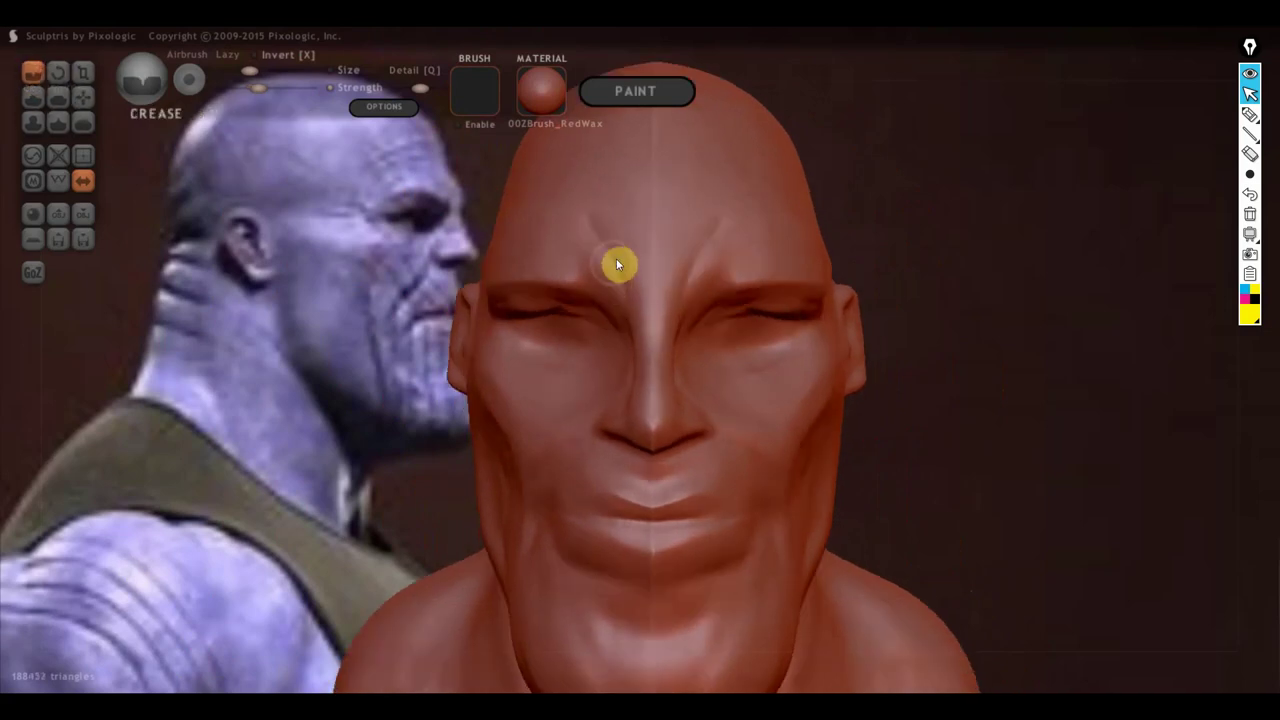
pyautogui.moveTo(616, 264); pyautogui.dragTo(606, 304)
pyautogui.moveTo(600, 251); pyautogui.dragTo(623, 366)
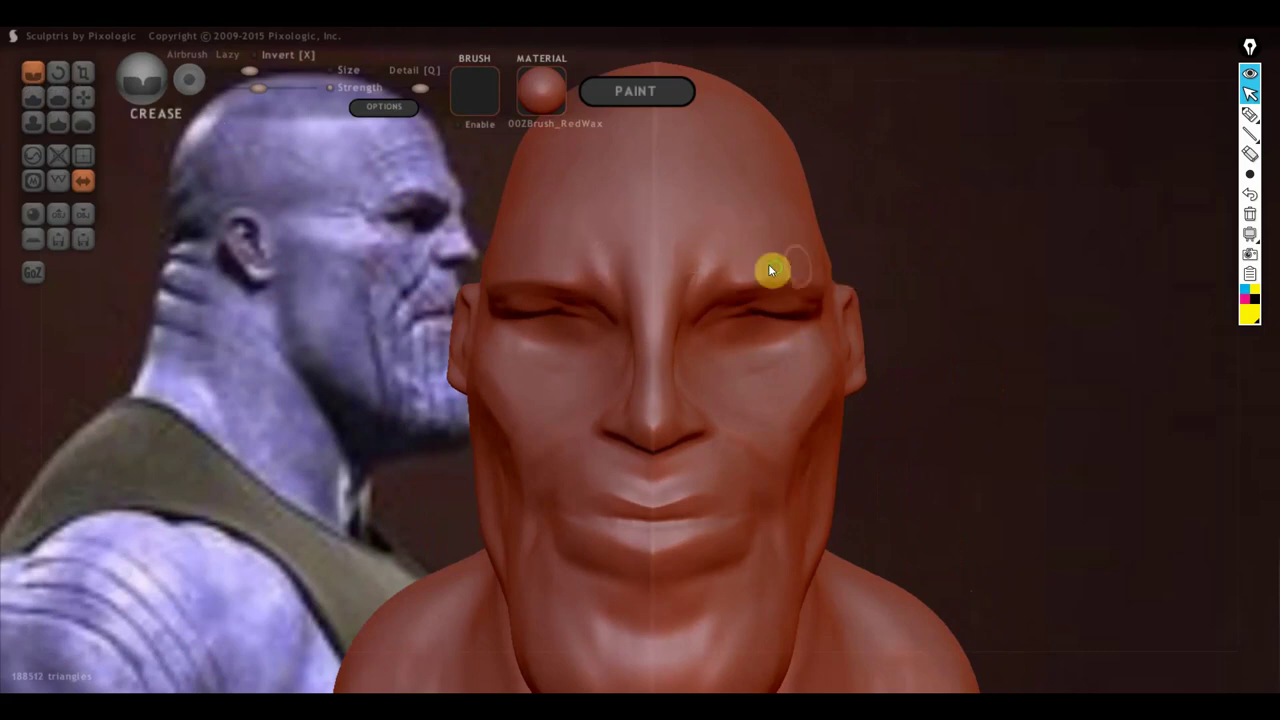
pyautogui.moveTo(768, 264)
pyautogui.mouseDown(button='right')
pyautogui.moveTo(593, 259)
pyautogui.moveTo(765, 333)
pyautogui.moveTo(983, 349)
pyautogui.moveTo(1077, 337)
pyautogui.mouseUp(button='right')
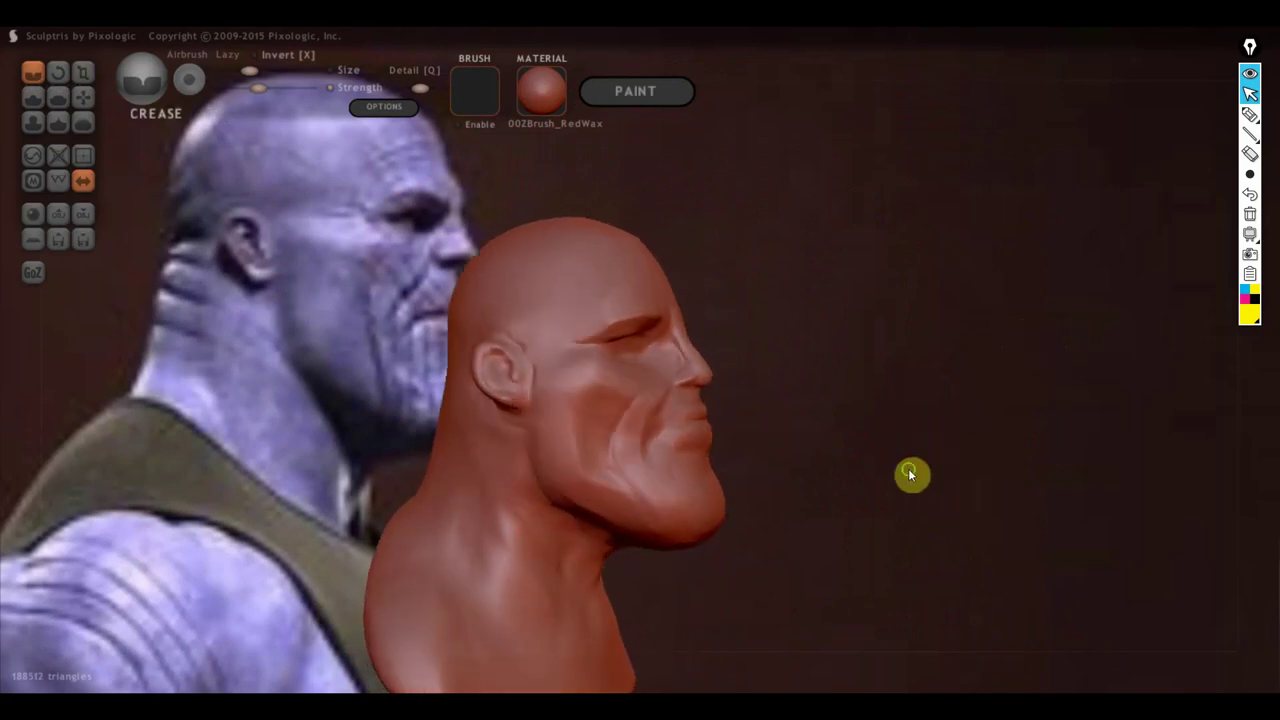
pyautogui.moveTo(910, 475)
pyautogui.mouseDown(button='right')
pyautogui.moveTo(949, 397)
pyautogui.moveTo(1009, 369)
pyautogui.mouseUp(button='right')
pyautogui.moveTo(989, 420); pyautogui.dragTo(1007, 418, button='right')
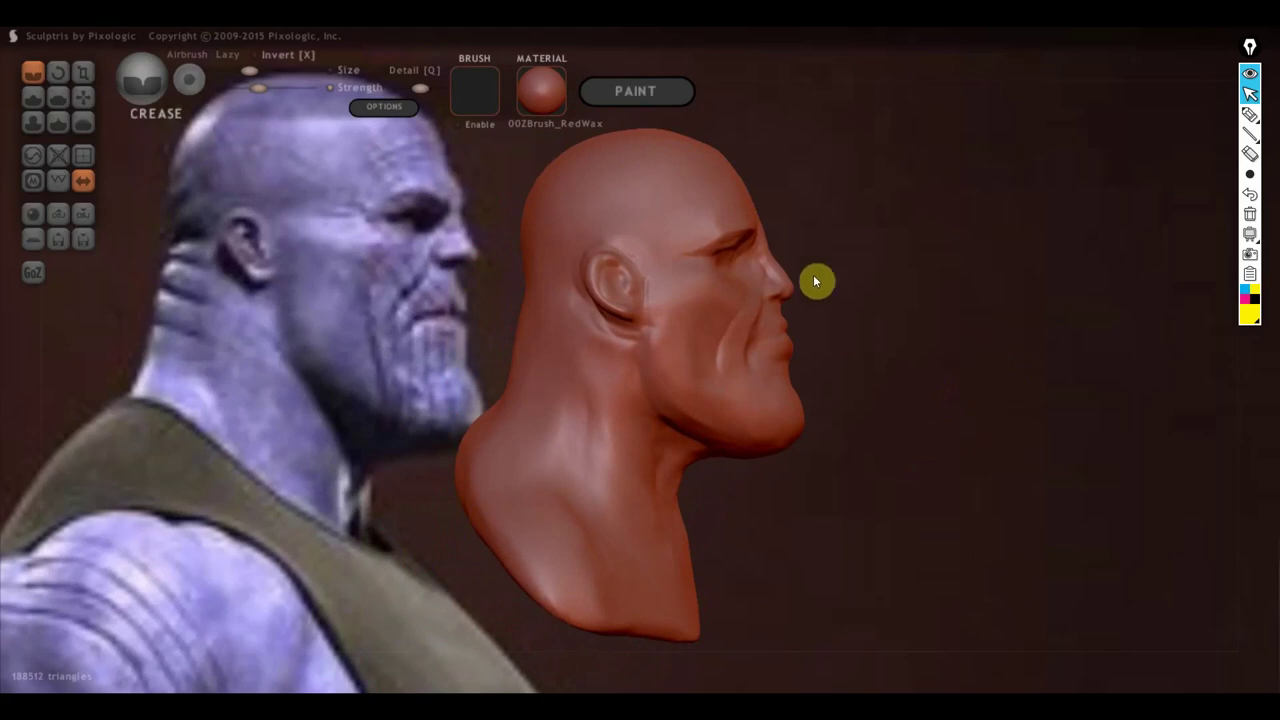
# Step: With the Grab brush, round the nose tip out into a fuller shape
pyautogui.click(83, 96)
pyautogui.scroll(3, 723, 229)
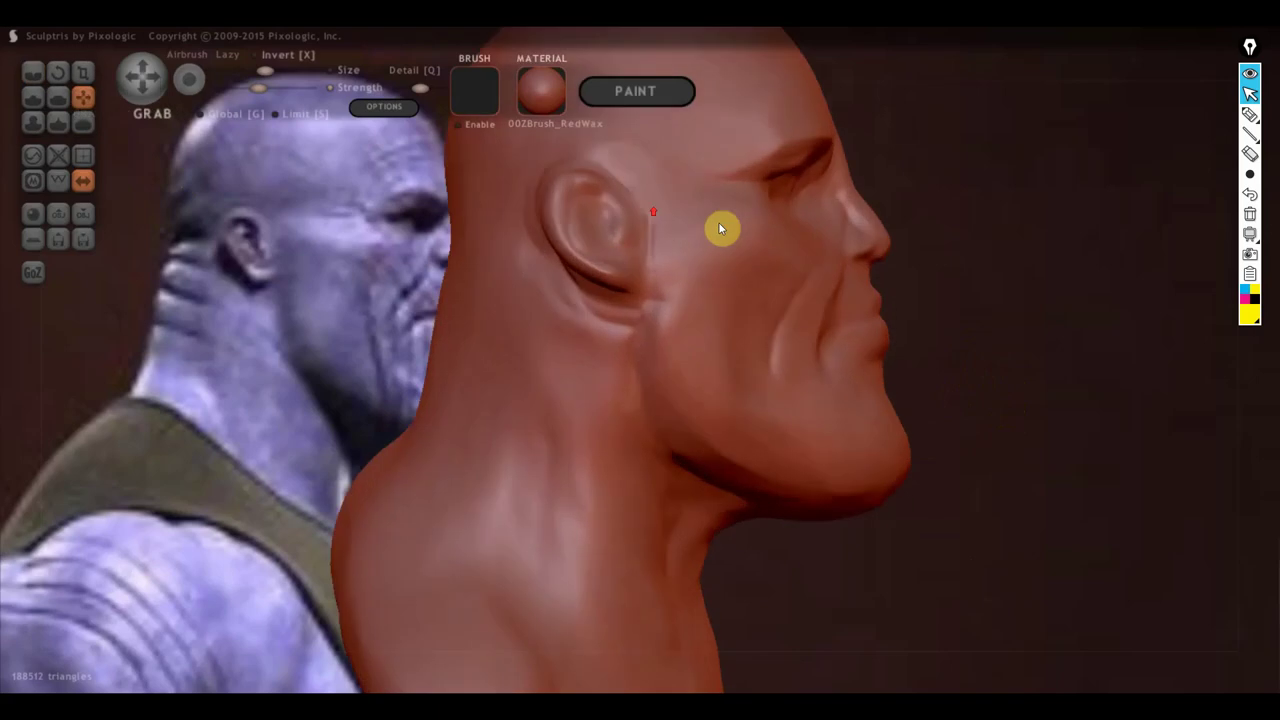
pyautogui.scroll(2, 912, 240)
pyautogui.moveTo(990, 258); pyautogui.dragTo(748, 391, button='middle')
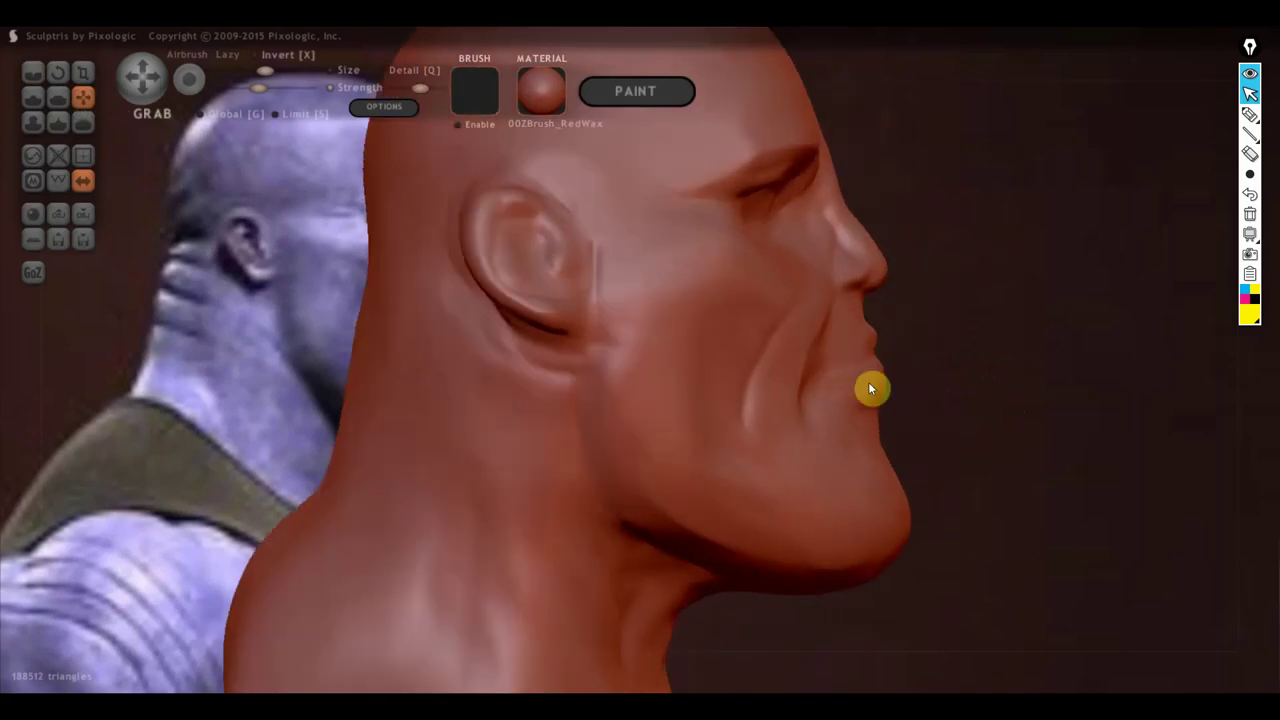
pyautogui.scroll(2, 760, 385)
pyautogui.scroll(-3, 735, 365)
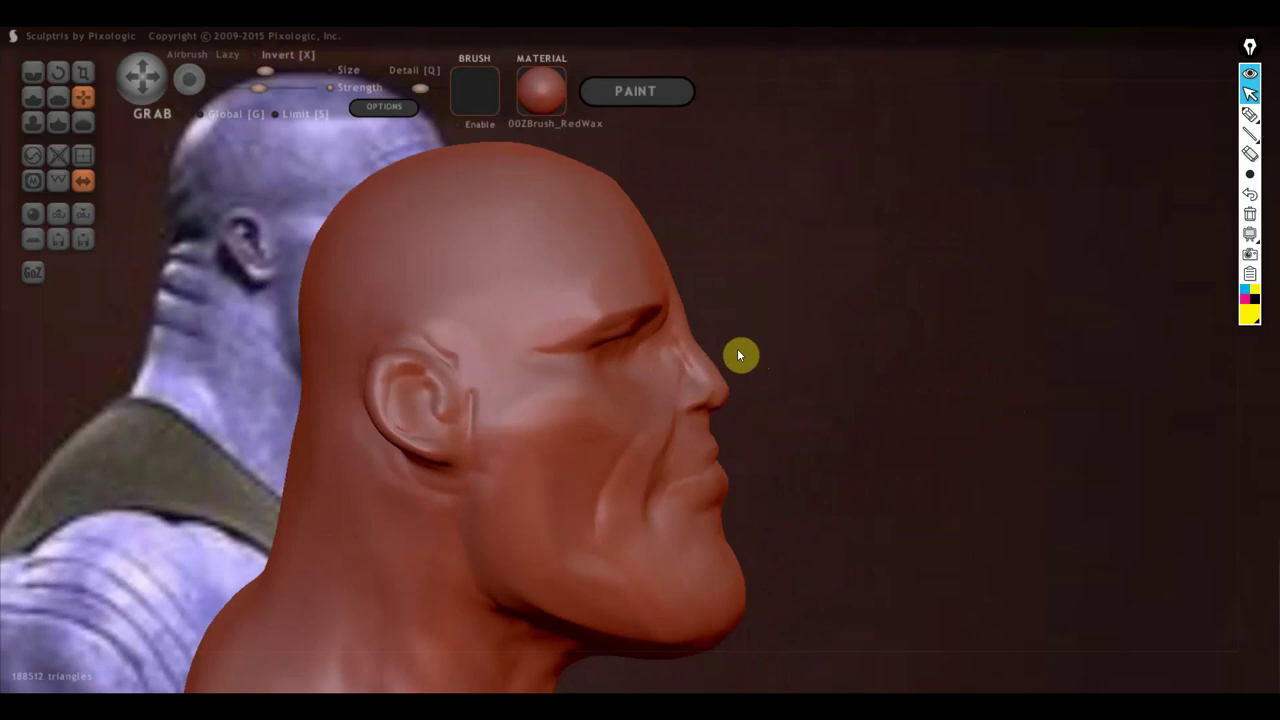
pyautogui.moveTo(737, 348)
pyautogui.mouseDown(button='middle')
pyautogui.moveTo(1076, 300)
pyautogui.moveTo(834, 308)
pyautogui.mouseUp(button='middle')
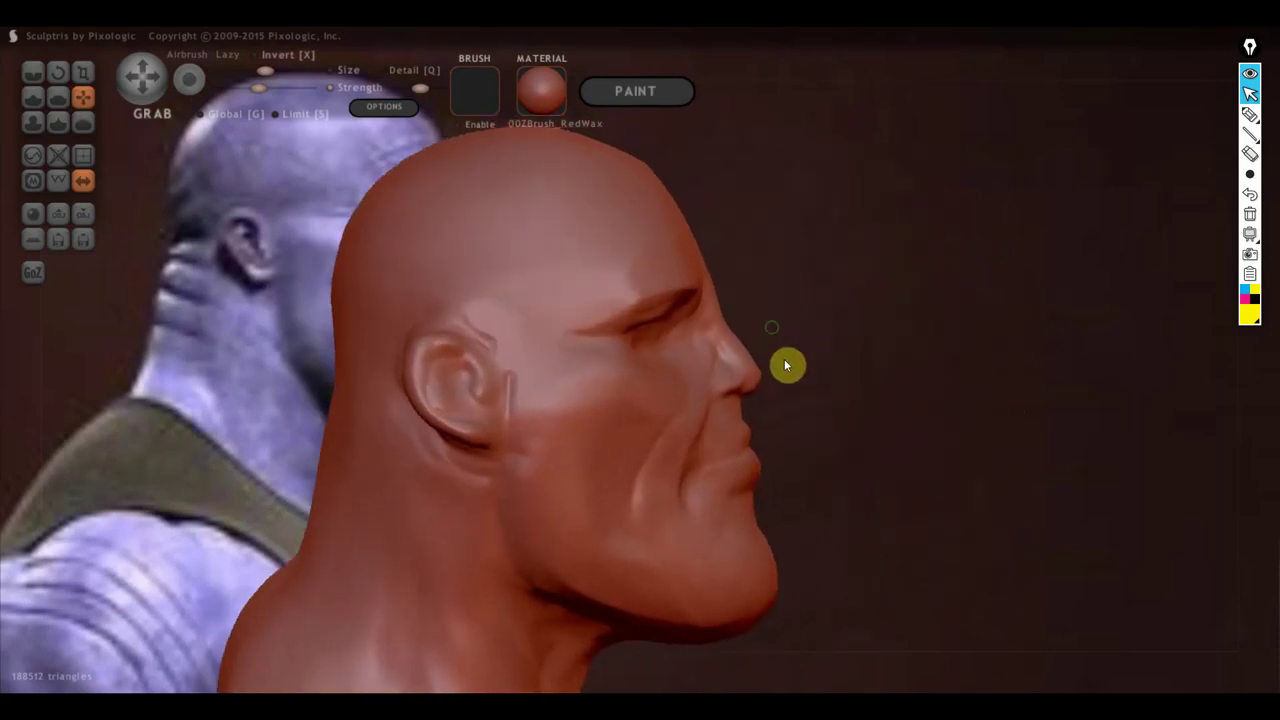
pyautogui.scroll(2, 765, 395)
pyautogui.moveTo(798, 383)
pyautogui.mouseDown()
pyautogui.moveTo(811, 394)
pyautogui.moveTo(755, 316)
pyautogui.mouseUp()
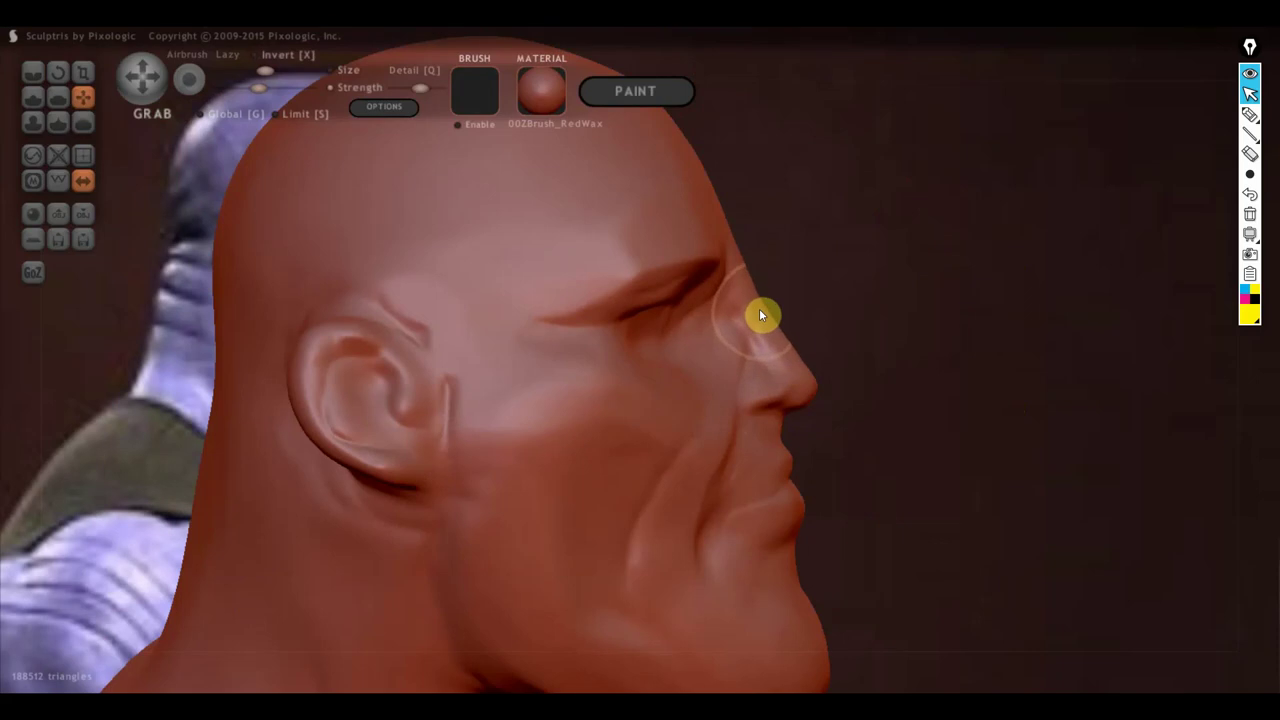
pyautogui.moveTo(767, 311); pyautogui.dragTo(806, 364)
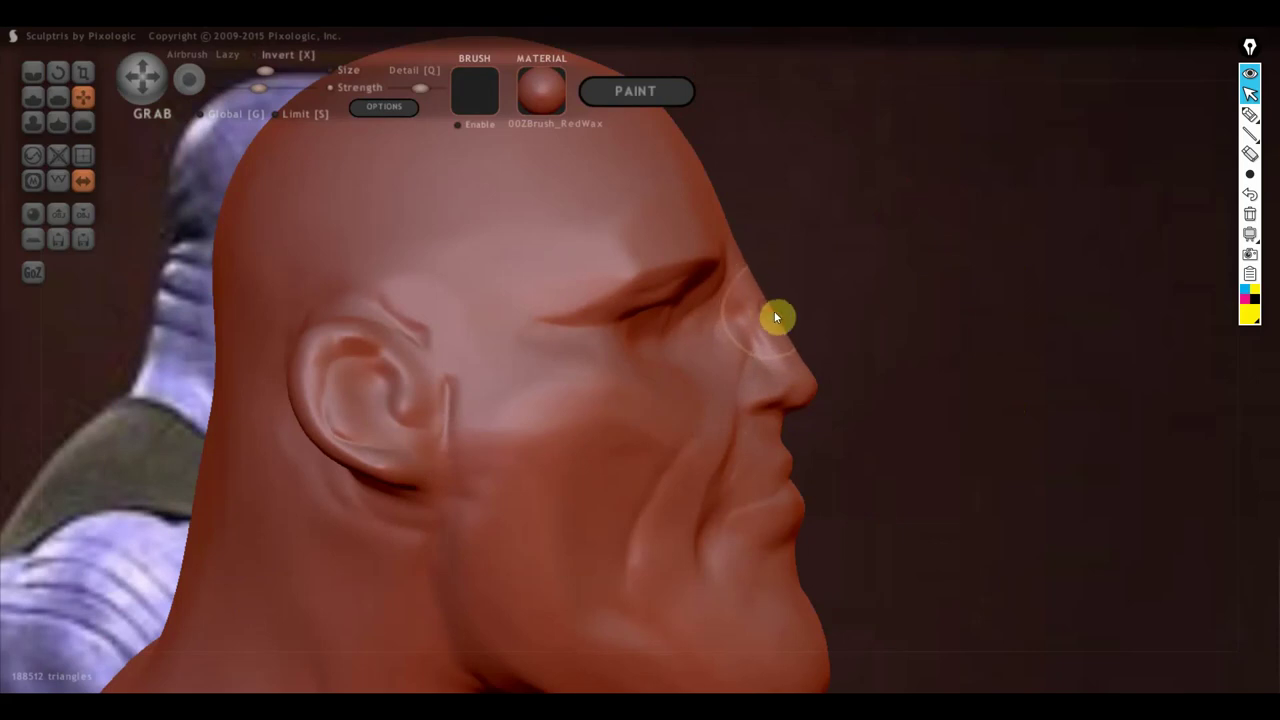
pyautogui.hotkey('ctrl', 'z')
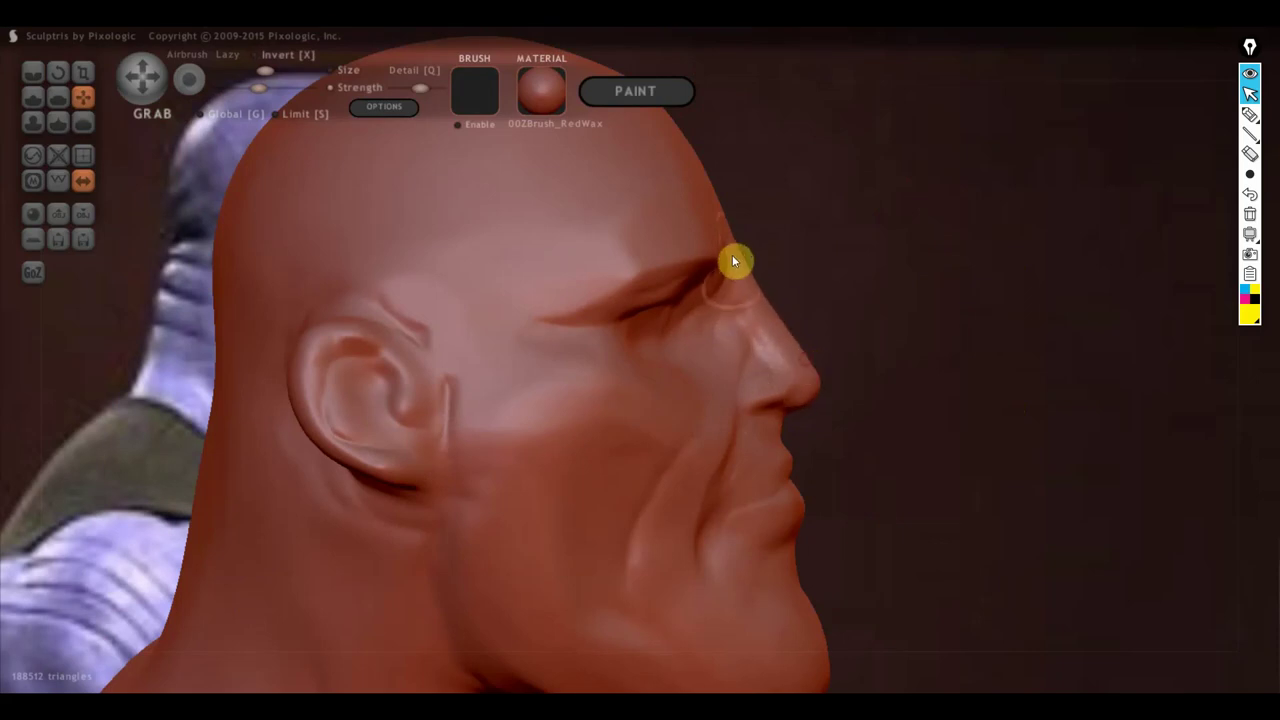
# Step: Straighten the nose bridge and pull the tip down and outward so the nose is more prominent
pyautogui.moveTo(741, 256)
pyautogui.mouseDown()
pyautogui.moveTo(760, 296)
pyautogui.moveTo(924, 352)
pyautogui.moveTo(960, 410)
pyautogui.moveTo(926, 345)
pyautogui.mouseUp()
pyautogui.scroll(-3, 790, 305)
pyautogui.scroll(2, 900, 378)
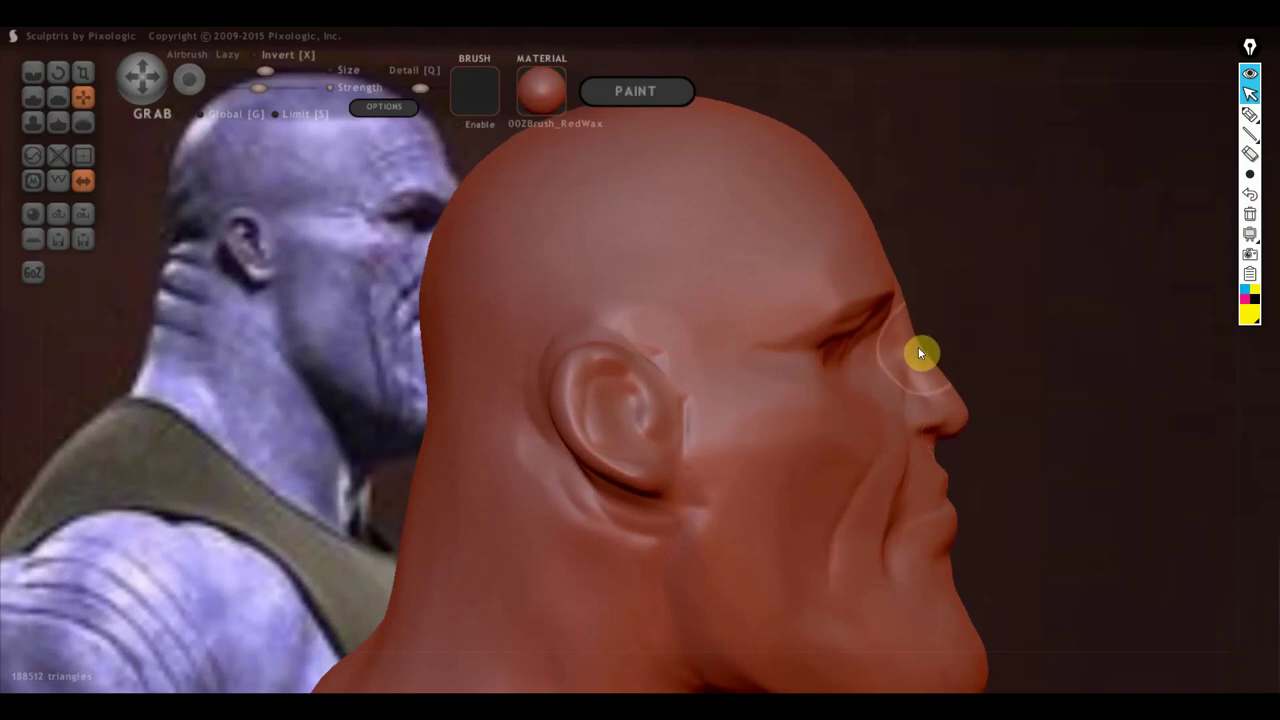
pyautogui.scroll(-2, 912, 341)
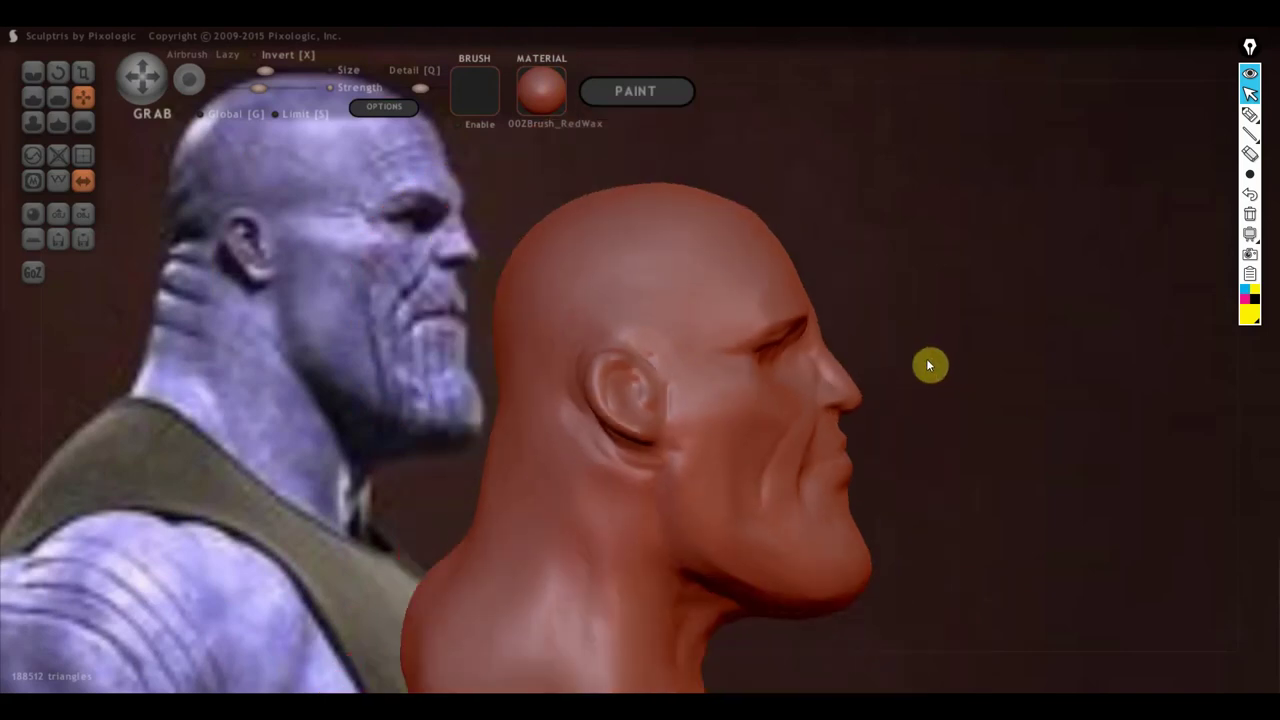
pyautogui.scroll(2, 926, 358)
pyautogui.scroll(2, 930, 400)
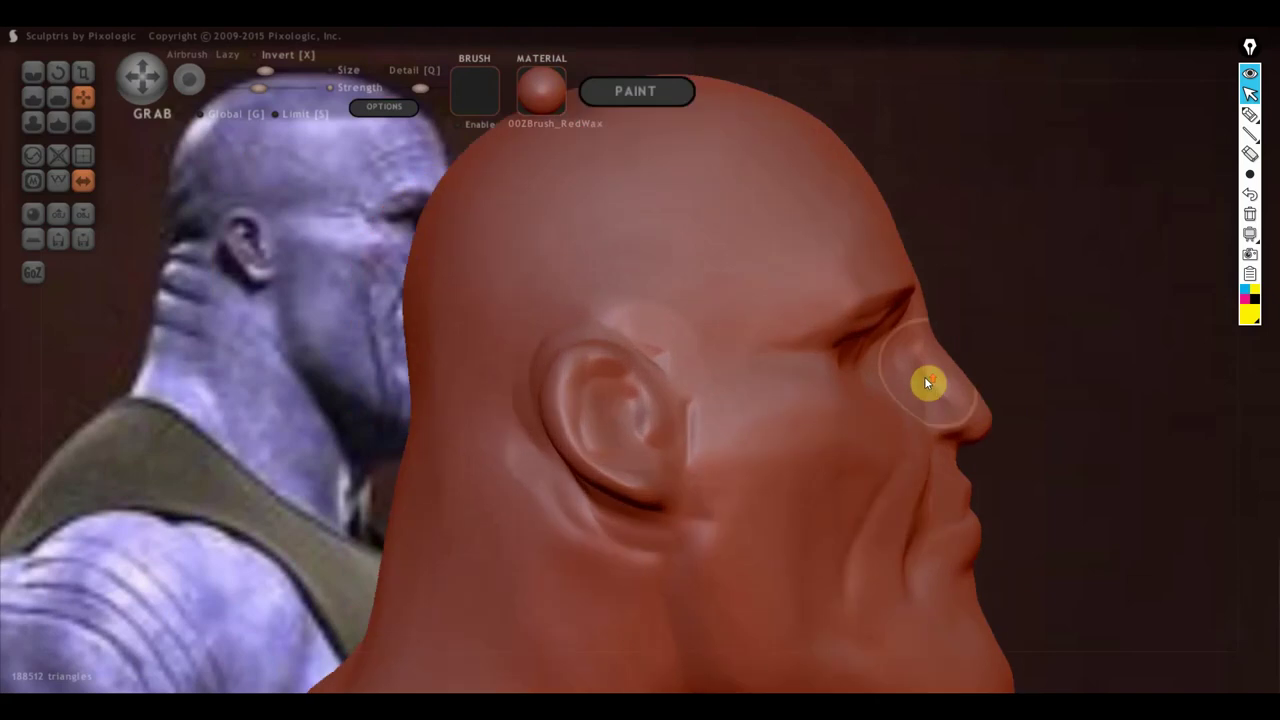
pyautogui.scroll(1, 926, 382)
pyautogui.moveTo(993, 367); pyautogui.dragTo(1040, 438)
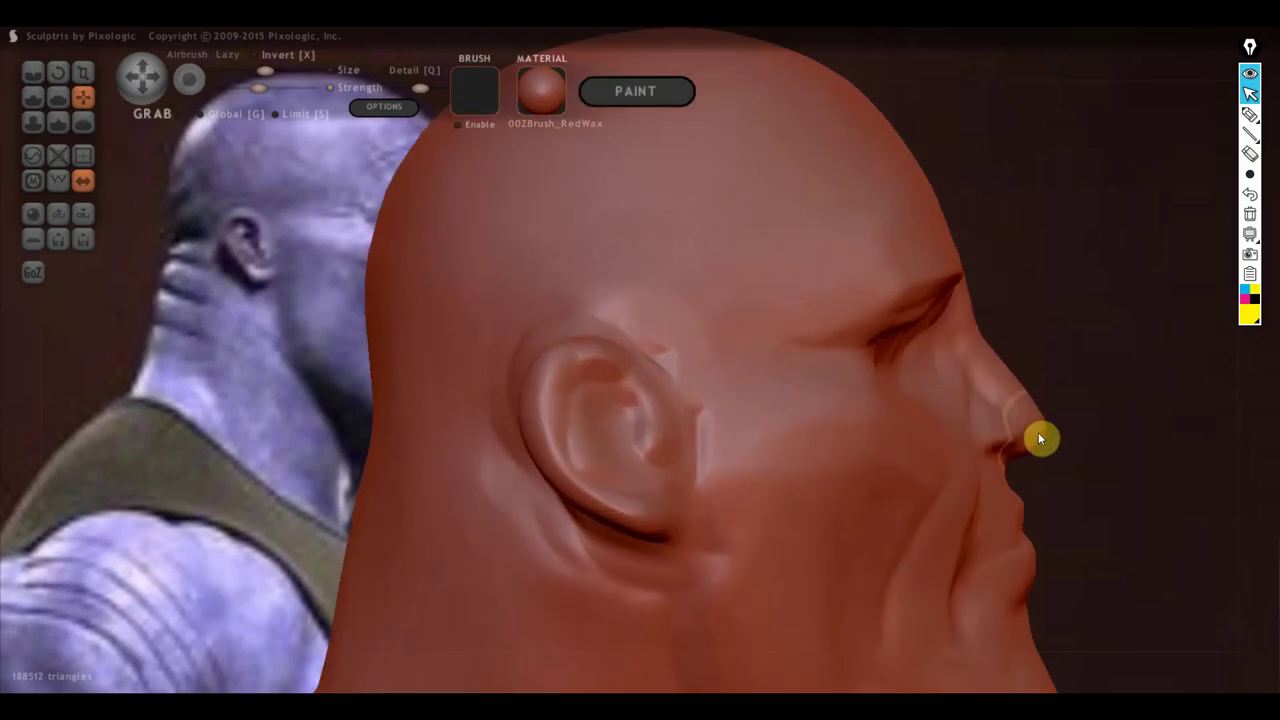
pyautogui.scroll(-3, 1033, 430)
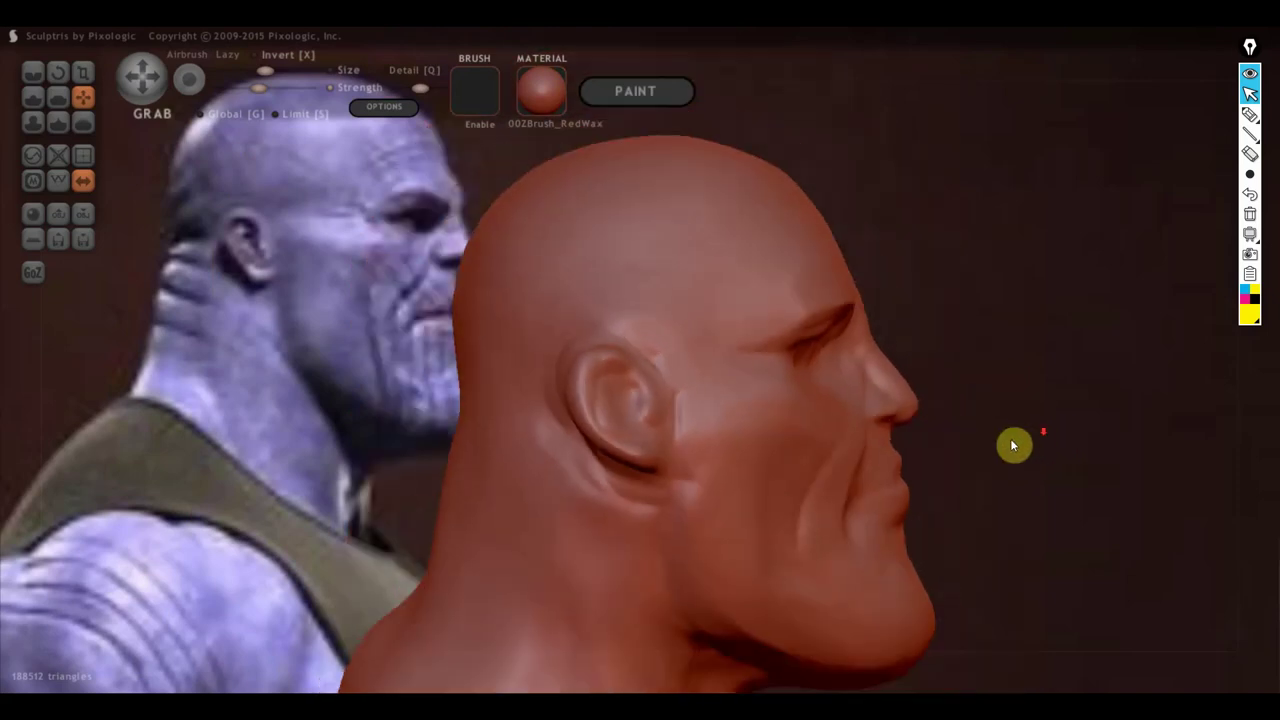
# Step: From a front view, add a faint crease along the left cheek, then check it from above and three-quarter
pyautogui.moveTo(1010, 438); pyautogui.dragTo(654, 453)
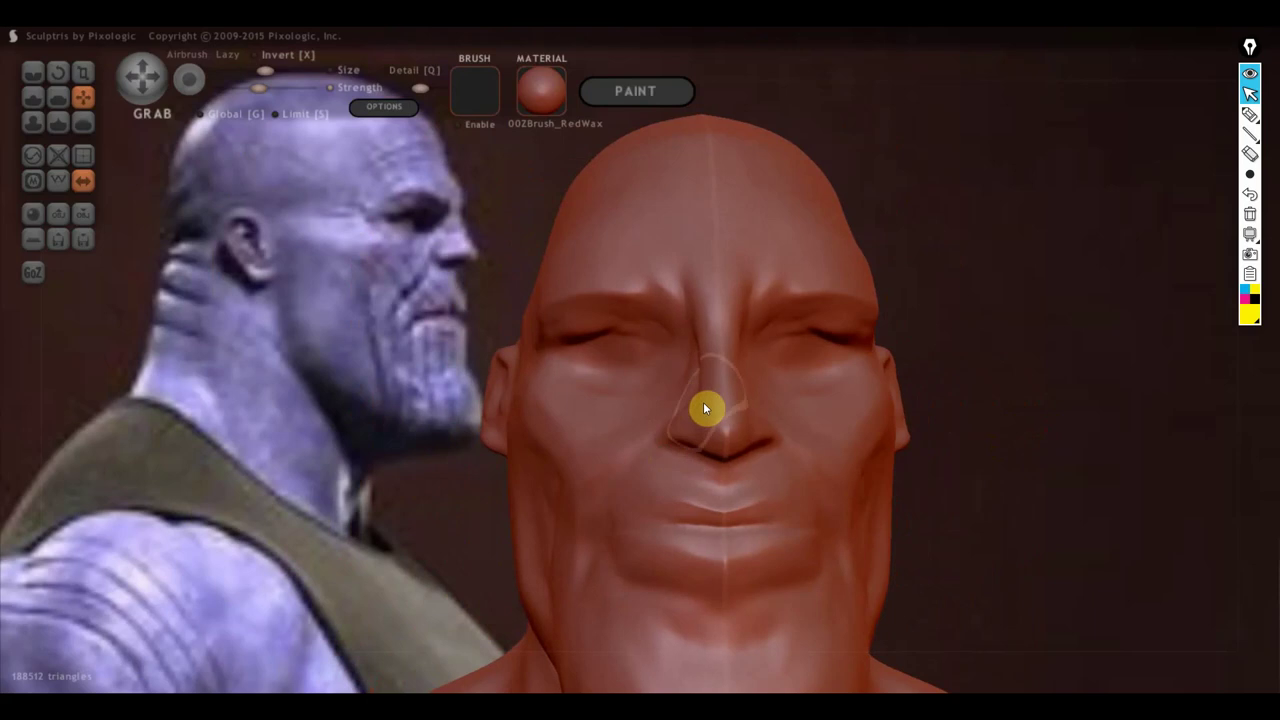
pyautogui.scroll(-2, 703, 402)
pyautogui.scroll(-1, 725, 430)
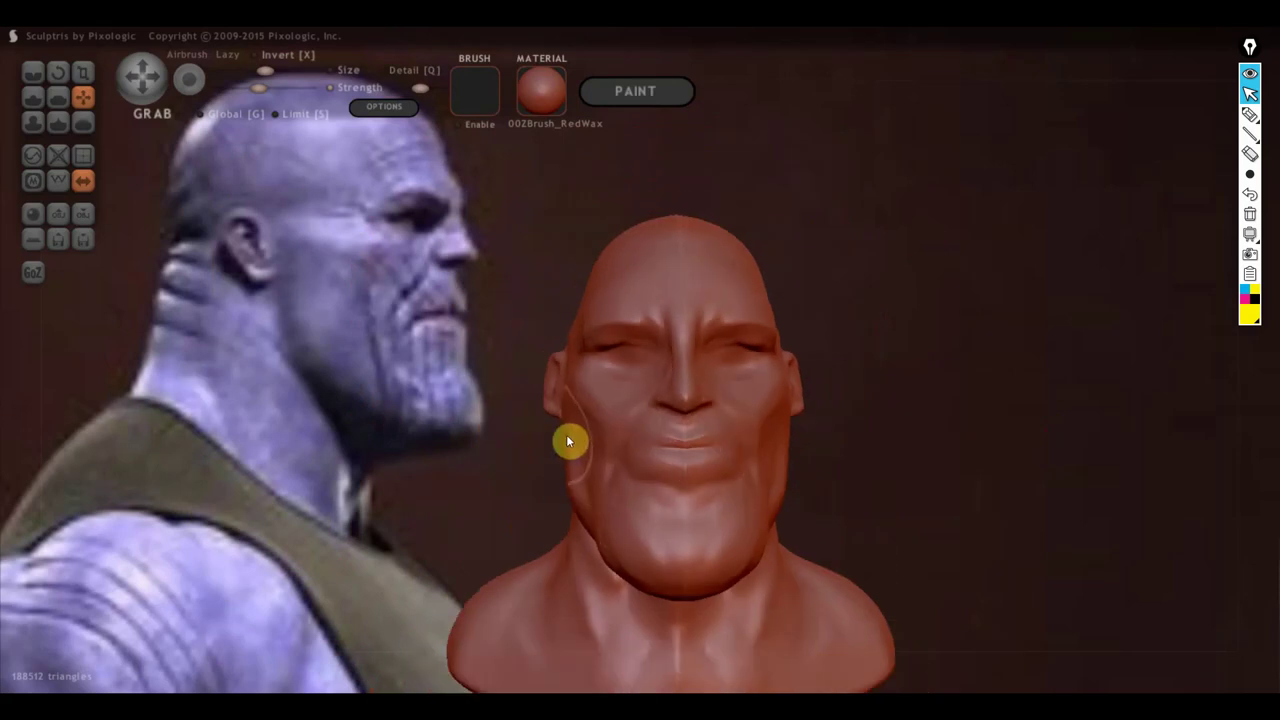
pyautogui.scroll(-1, 600, 440)
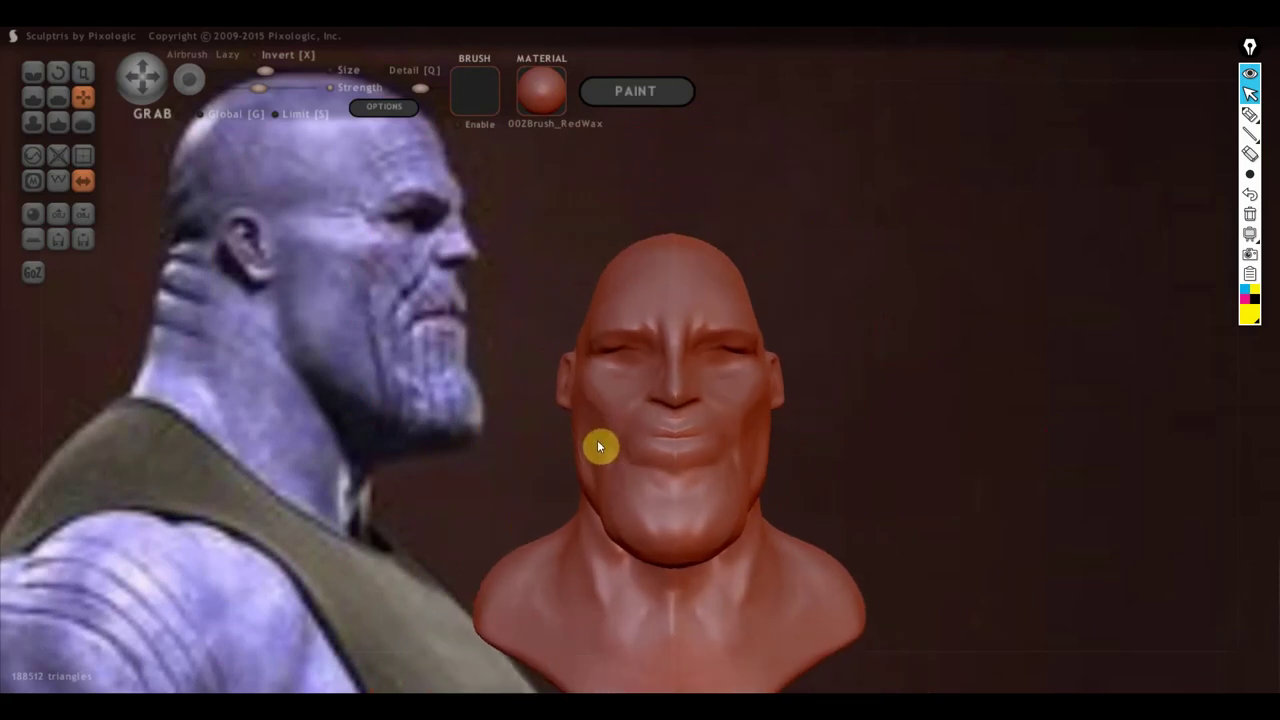
pyautogui.scroll(1, 574, 443)
pyautogui.moveTo(560, 436); pyautogui.dragTo(568, 432)
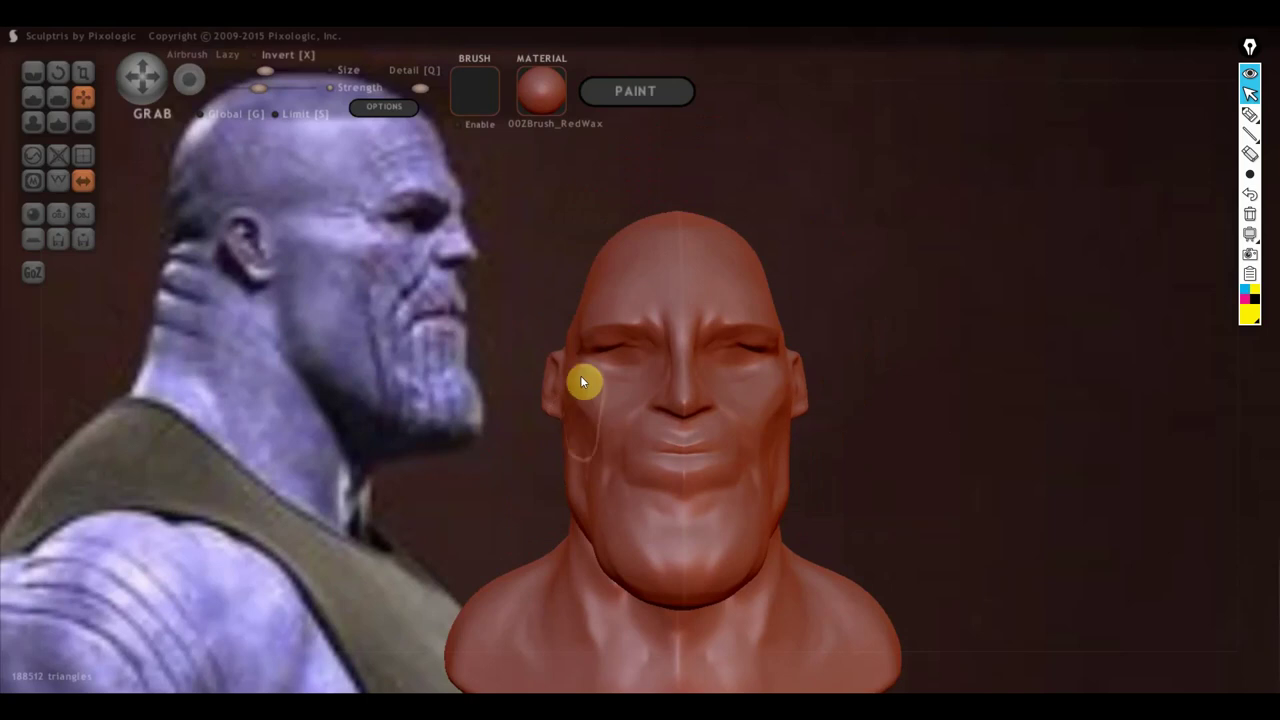
pyautogui.scroll(-1, 596, 287)
pyautogui.scroll(-1, 596, 287)
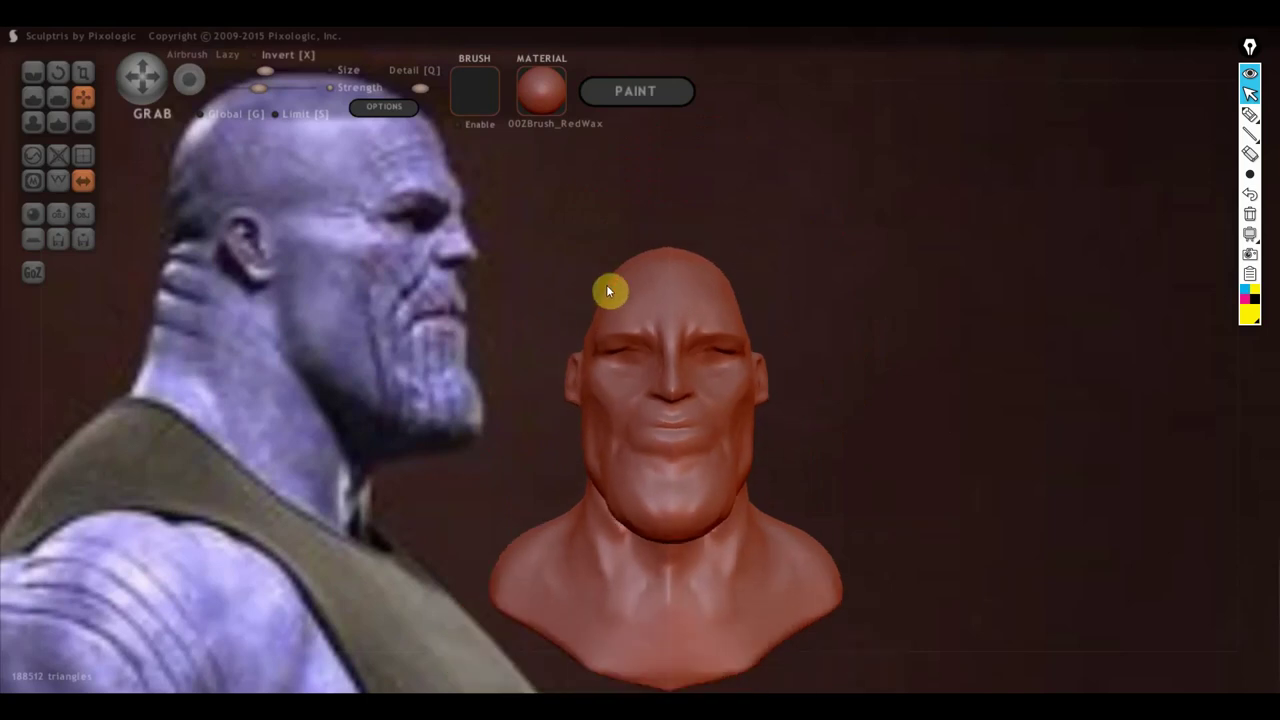
pyautogui.moveTo(601, 290)
pyautogui.mouseDown(button='right')
pyautogui.moveTo(618, 357)
pyautogui.moveTo(620, 305)
pyautogui.moveTo(650, 392)
pyautogui.moveTo(609, 320)
pyautogui.mouseUp(button='right')
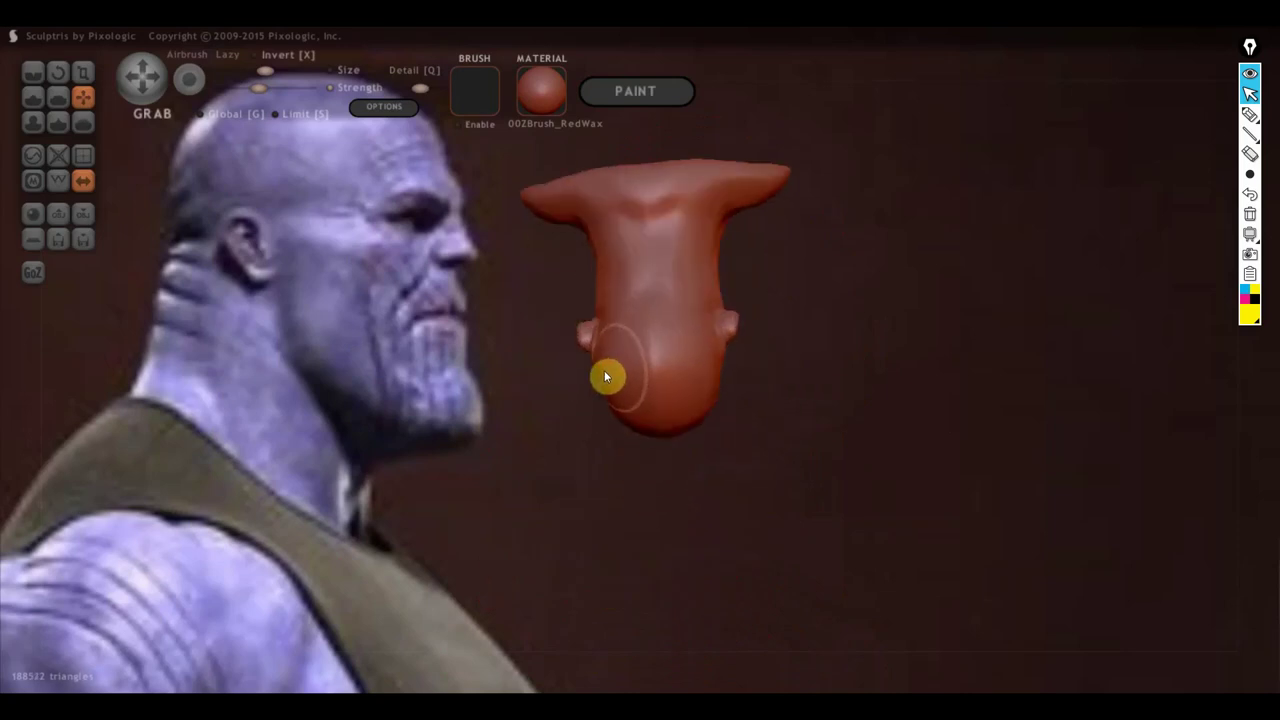
pyautogui.moveTo(615, 375)
pyautogui.mouseDown(button='right')
pyautogui.moveTo(620, 317)
pyautogui.moveTo(458, 175)
pyautogui.moveTo(551, 304)
pyautogui.moveTo(481, 392)
pyautogui.moveTo(324, 434)
pyautogui.moveTo(306, 427)
pyautogui.mouseUp(button='right')
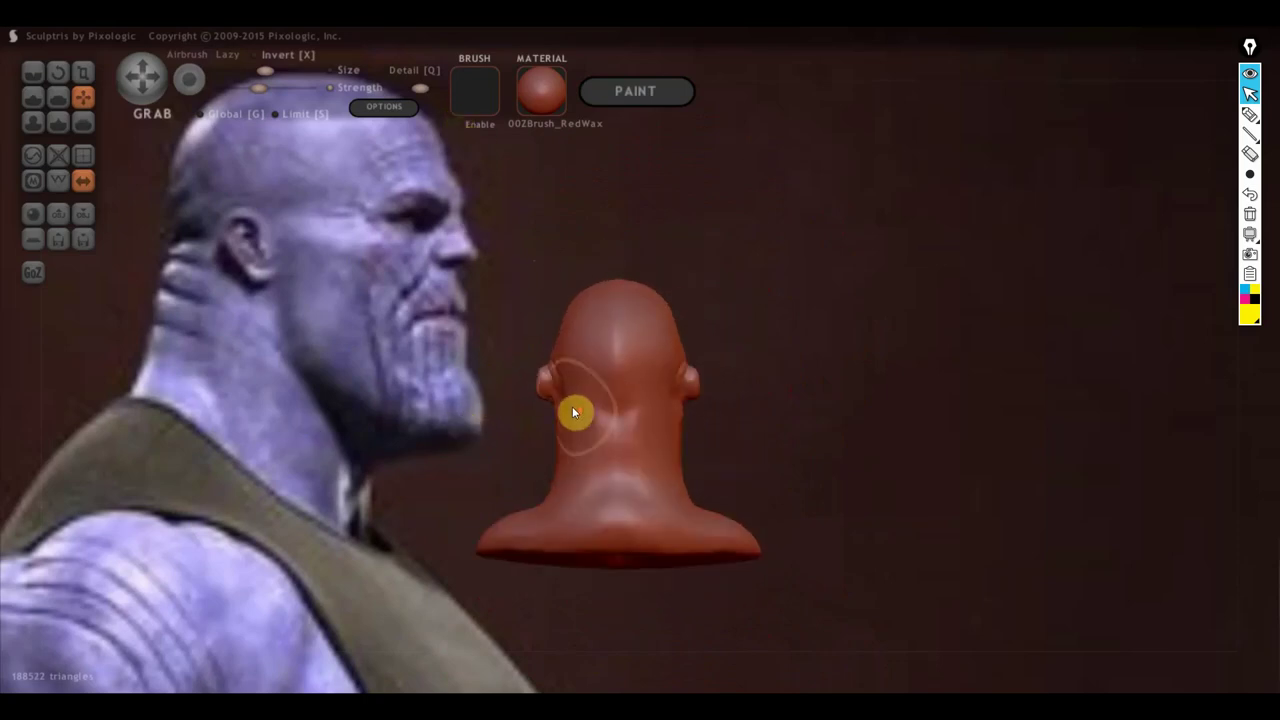
pyautogui.scroll(3, 560, 410)
# Step: With the Crease brush, etch lines across the back of the neck and a V-groove at the sternum
pyautogui.click(35, 77)
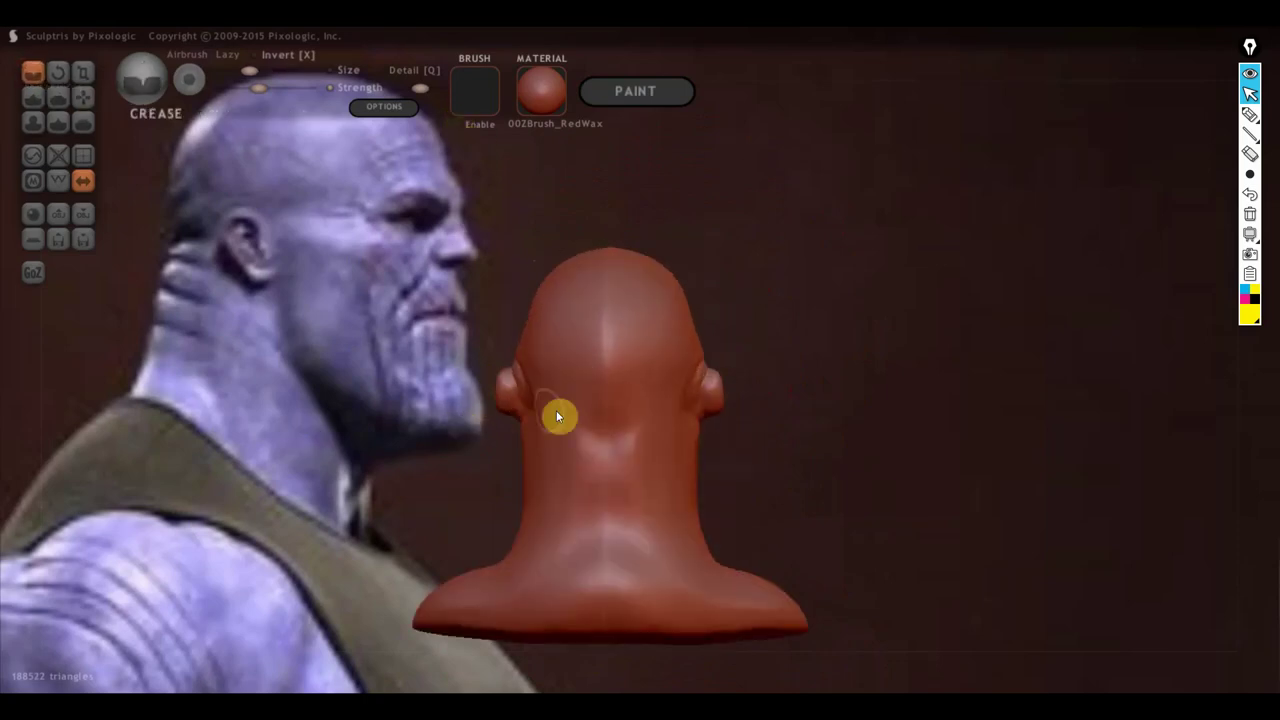
pyautogui.moveTo(632, 440)
pyautogui.mouseDown()
pyautogui.moveTo(537, 428)
pyautogui.moveTo(657, 440)
pyautogui.mouseUp()
pyautogui.moveTo(657, 440); pyautogui.dragTo(441, 429, button='right')
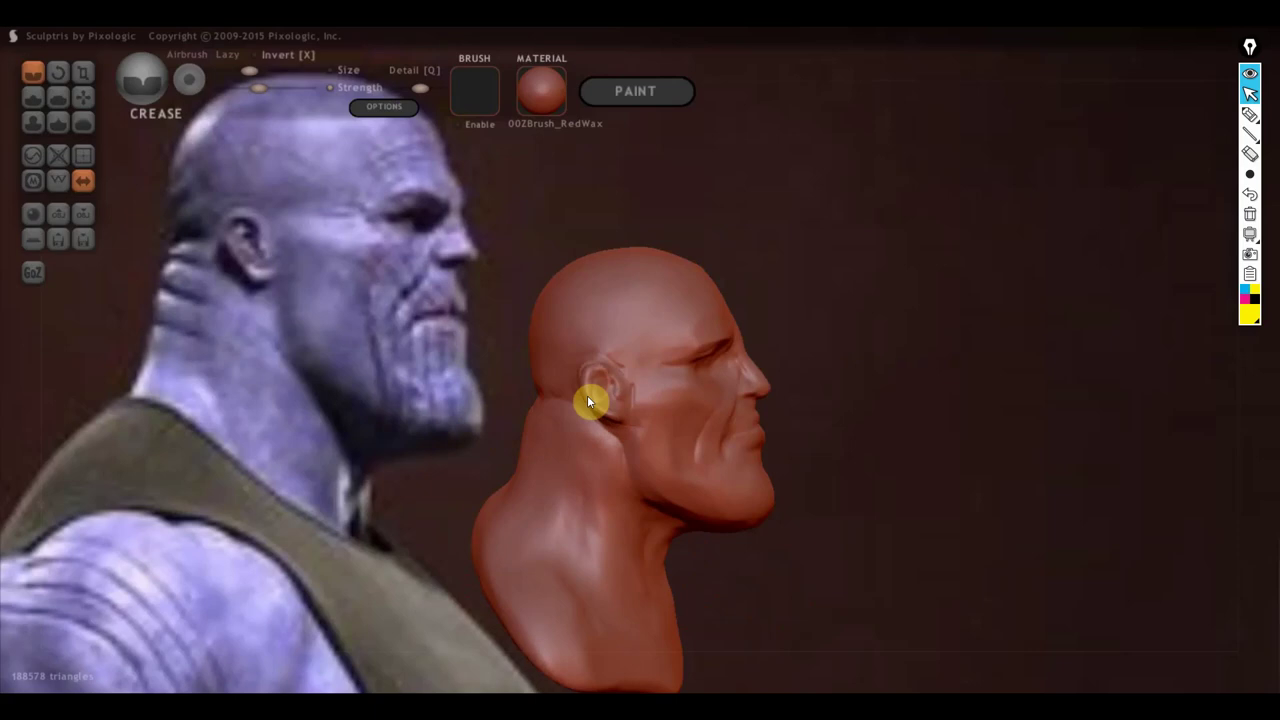
pyautogui.moveTo(596, 461)
pyautogui.mouseDown(button='right')
pyautogui.moveTo(837, 471)
pyautogui.moveTo(789, 451)
pyautogui.moveTo(760, 477)
pyautogui.moveTo(957, 480)
pyautogui.moveTo(930, 490)
pyautogui.mouseUp(button='right')
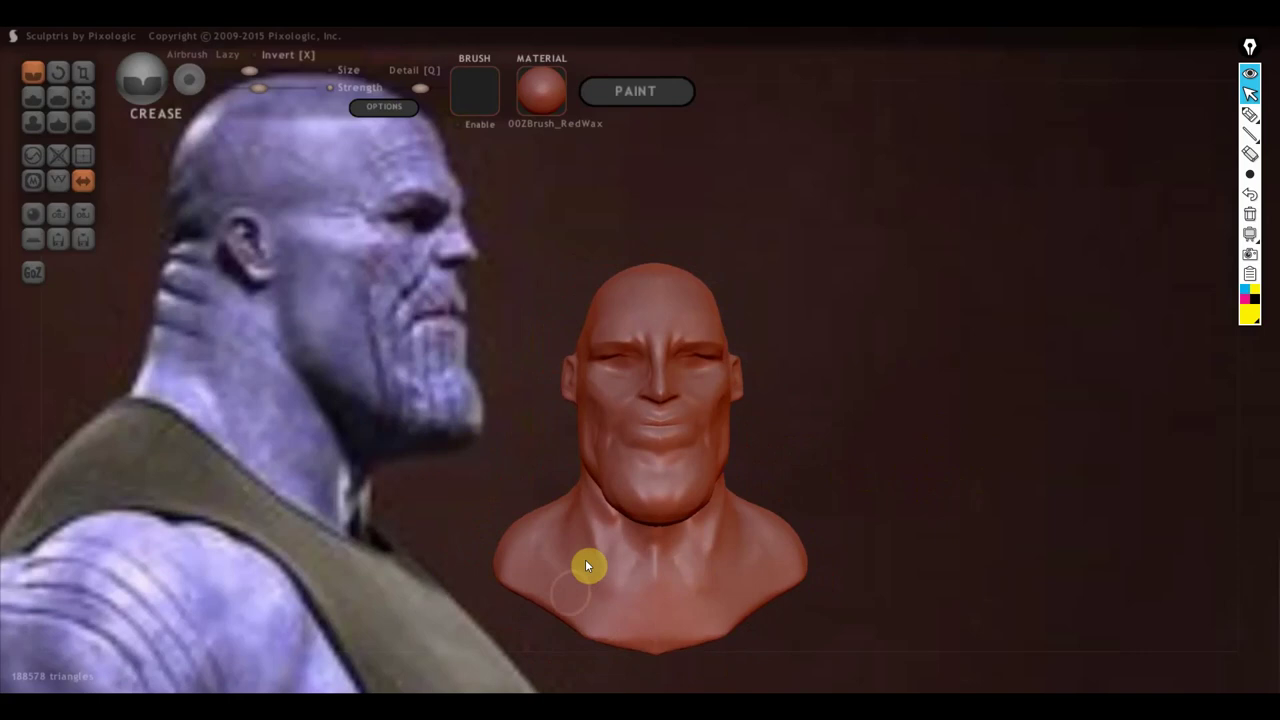
pyautogui.moveTo(645, 590); pyautogui.dragTo(650, 610)
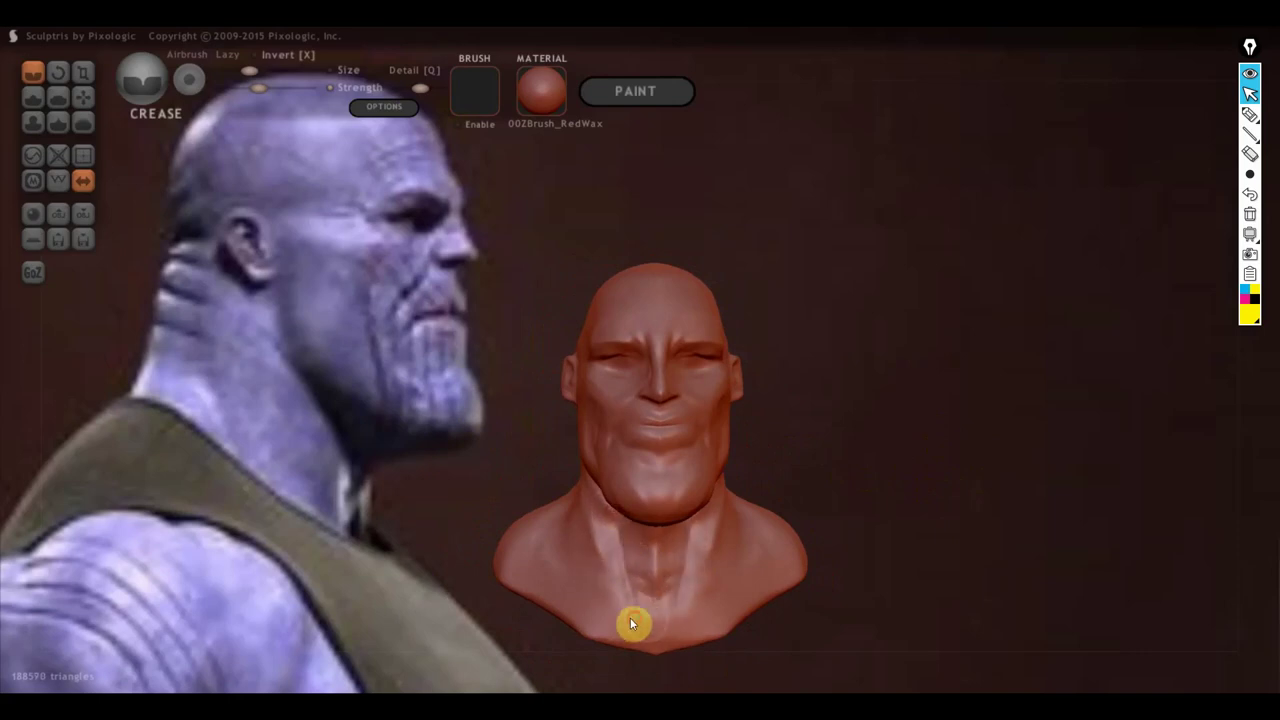
pyautogui.moveTo(608, 593); pyautogui.dragTo(534, 589)
# Step: Carve cord-like crease lines down the left side and lower neck toward the shoulder
pyautogui.moveTo(577, 600)
pyautogui.mouseDown(button='right')
pyautogui.moveTo(624, 570)
pyautogui.moveTo(564, 522)
pyautogui.mouseUp(button='right')
pyautogui.moveTo(550, 520); pyautogui.dragTo(528, 586)
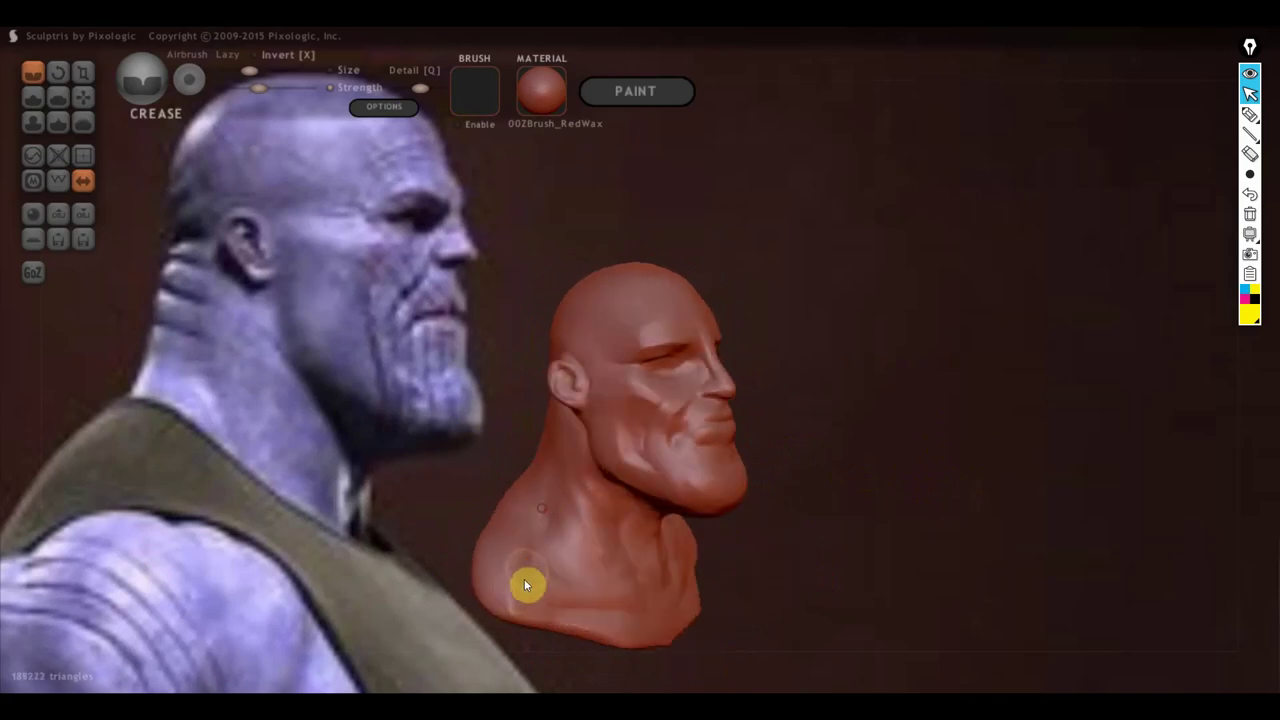
pyautogui.moveTo(528, 586)
pyautogui.mouseDown(button='right')
pyautogui.moveTo(466, 583)
pyautogui.moveTo(546, 521)
pyautogui.mouseUp(button='right')
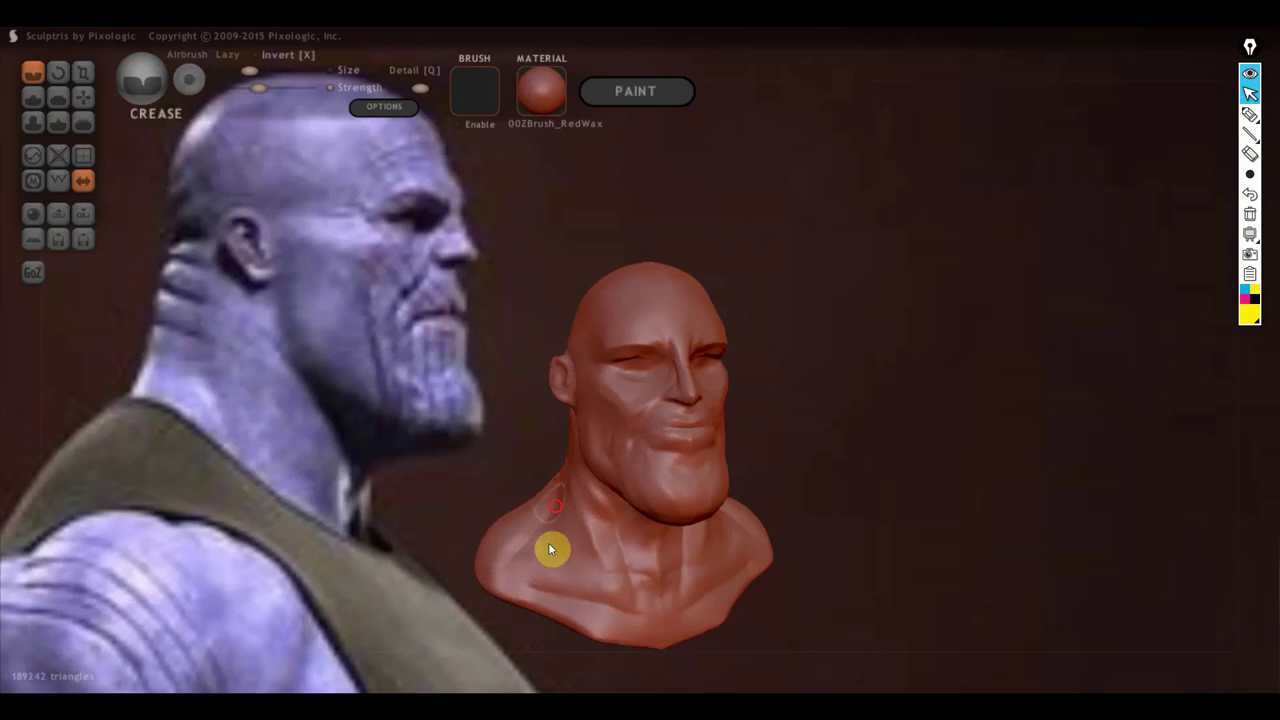
pyautogui.moveTo(551, 543); pyautogui.dragTo(549, 514)
pyautogui.moveTo(586, 594); pyautogui.dragTo(560, 509)
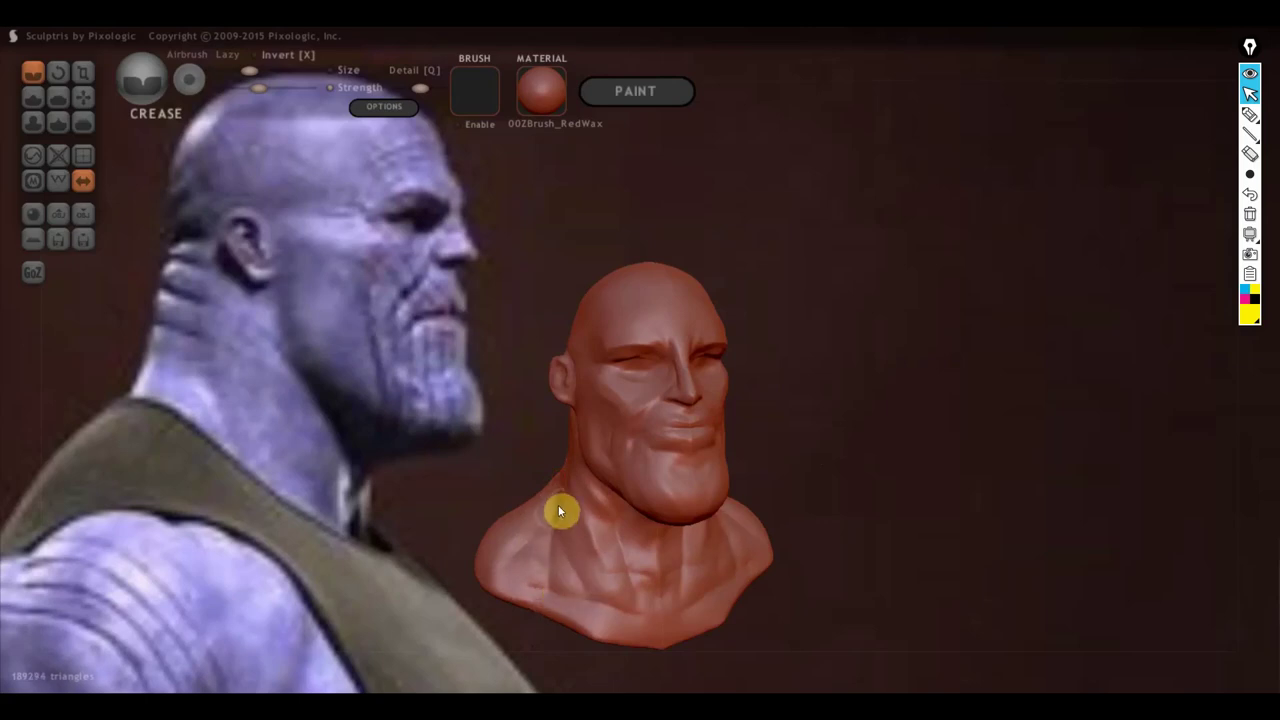
pyautogui.moveTo(594, 594); pyautogui.dragTo(561, 512)
pyautogui.moveTo(586, 586); pyautogui.dragTo(586, 560)
pyautogui.moveTo(615, 606)
pyautogui.mouseDown()
pyautogui.moveTo(591, 562)
pyautogui.moveTo(622, 598)
pyautogui.mouseUp()
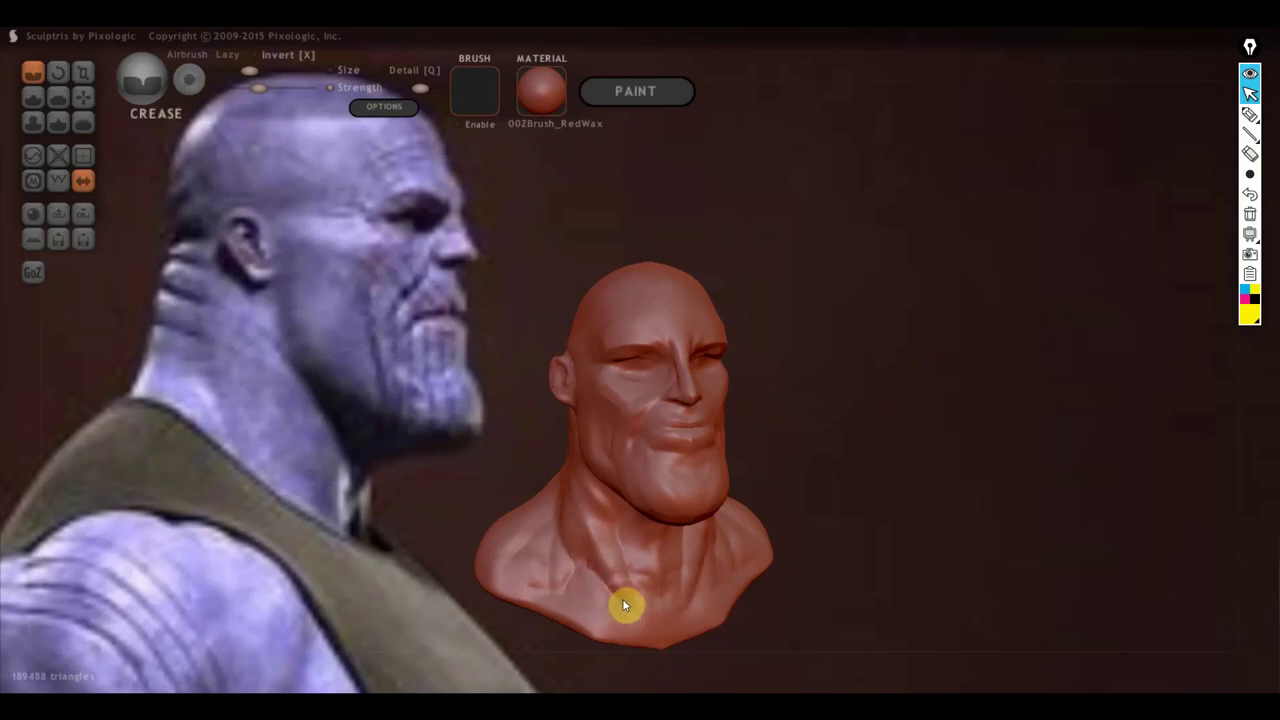
pyautogui.moveTo(622, 598)
pyautogui.mouseDown(button='right')
pyautogui.moveTo(560, 597)
pyautogui.moveTo(623, 594)
pyautogui.moveTo(576, 578)
pyautogui.mouseUp(button='right')
pyautogui.moveTo(558, 593)
pyautogui.mouseDown()
pyautogui.moveTo(566, 537)
pyautogui.moveTo(558, 559)
pyautogui.mouseUp()
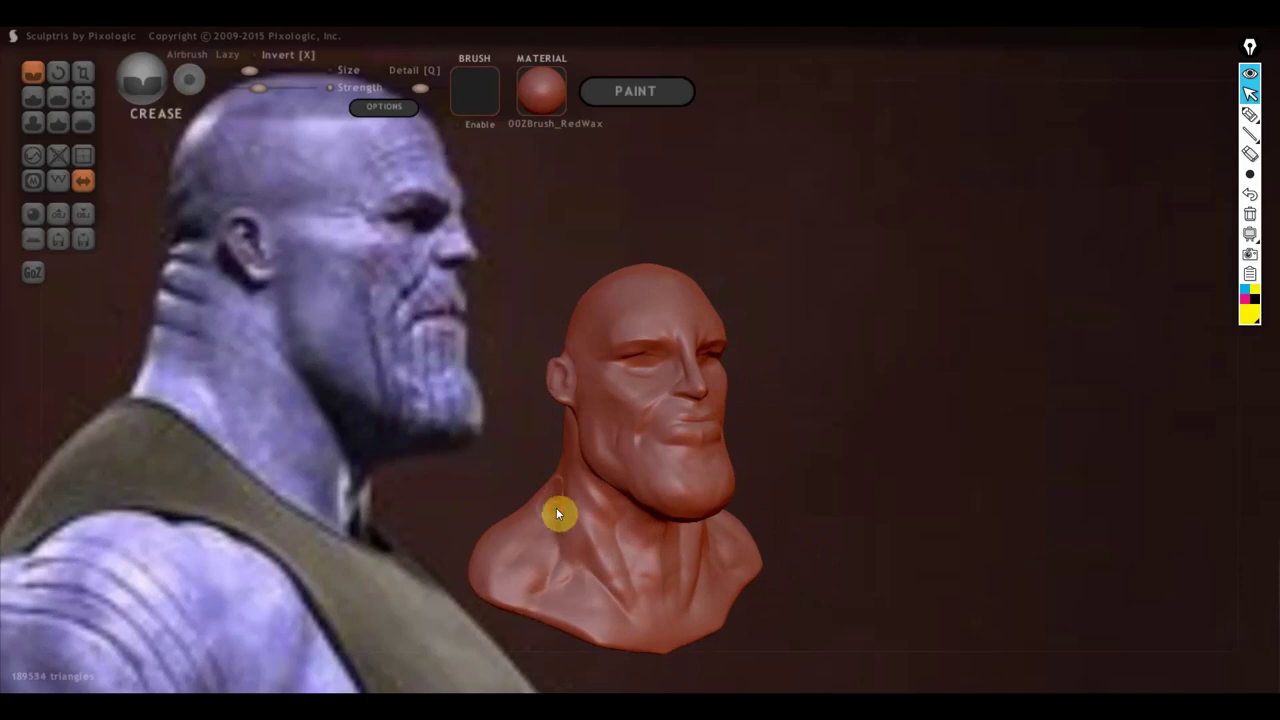
pyautogui.moveTo(560, 514); pyautogui.dragTo(543, 566)
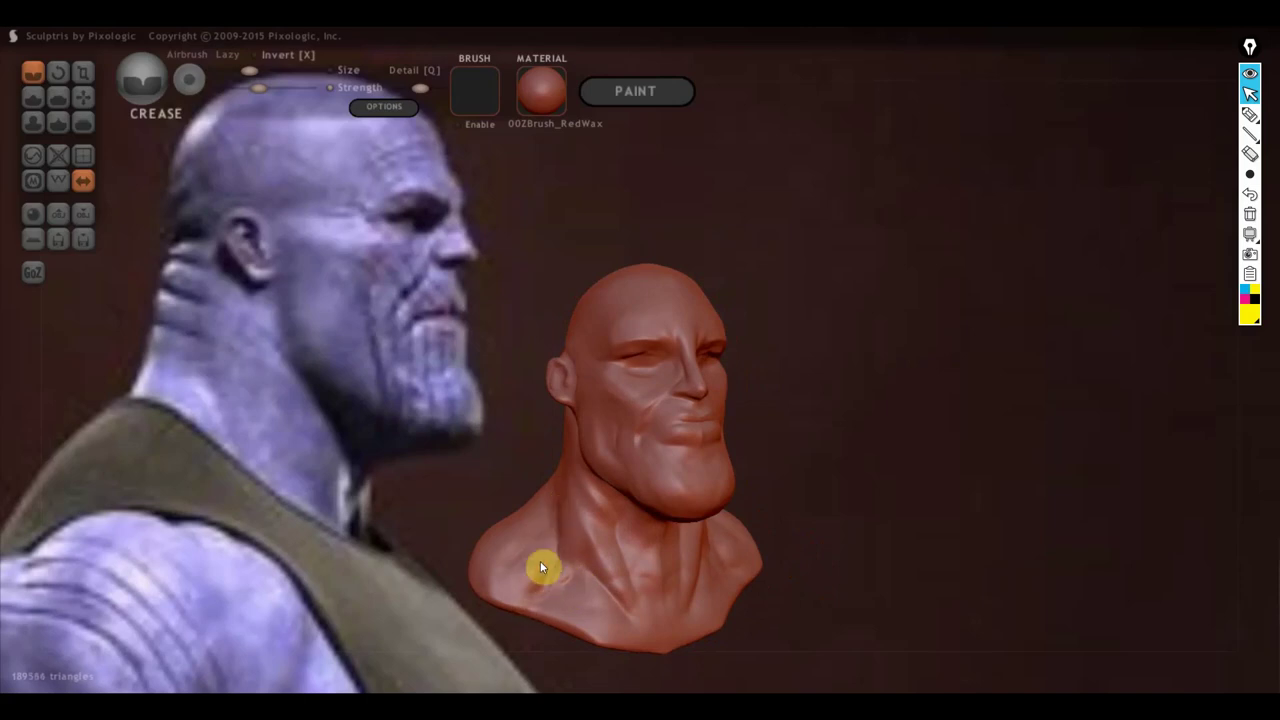
# Step: With the Draw brush and symmetry, build up the neck muscles and add a raised stroke on the shoulder
pyautogui.click(34, 96)
pyautogui.scroll(2, 522, 455)
pyautogui.moveTo(1023, 491); pyautogui.dragTo(1000, 294, button='right')
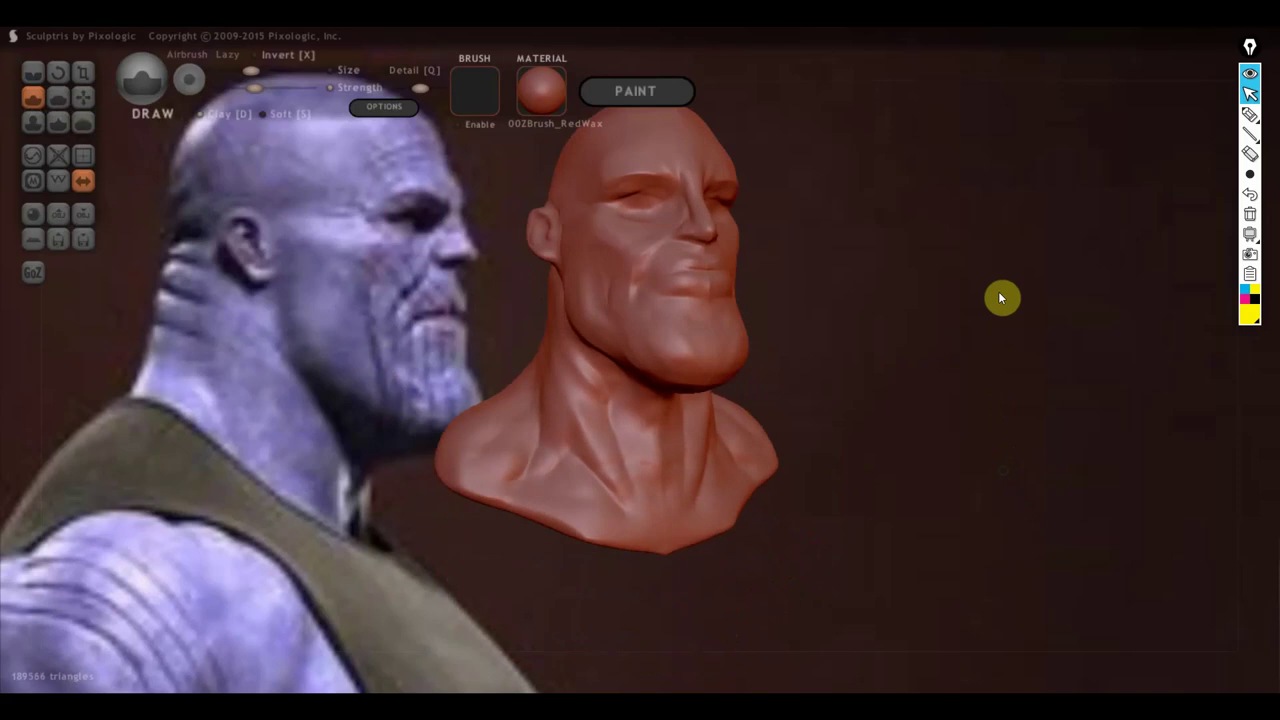
pyautogui.scroll(2, 498, 481)
pyautogui.scroll(-2, 498, 487)
pyautogui.moveTo(472, 482); pyautogui.dragTo(499, 456, button='right')
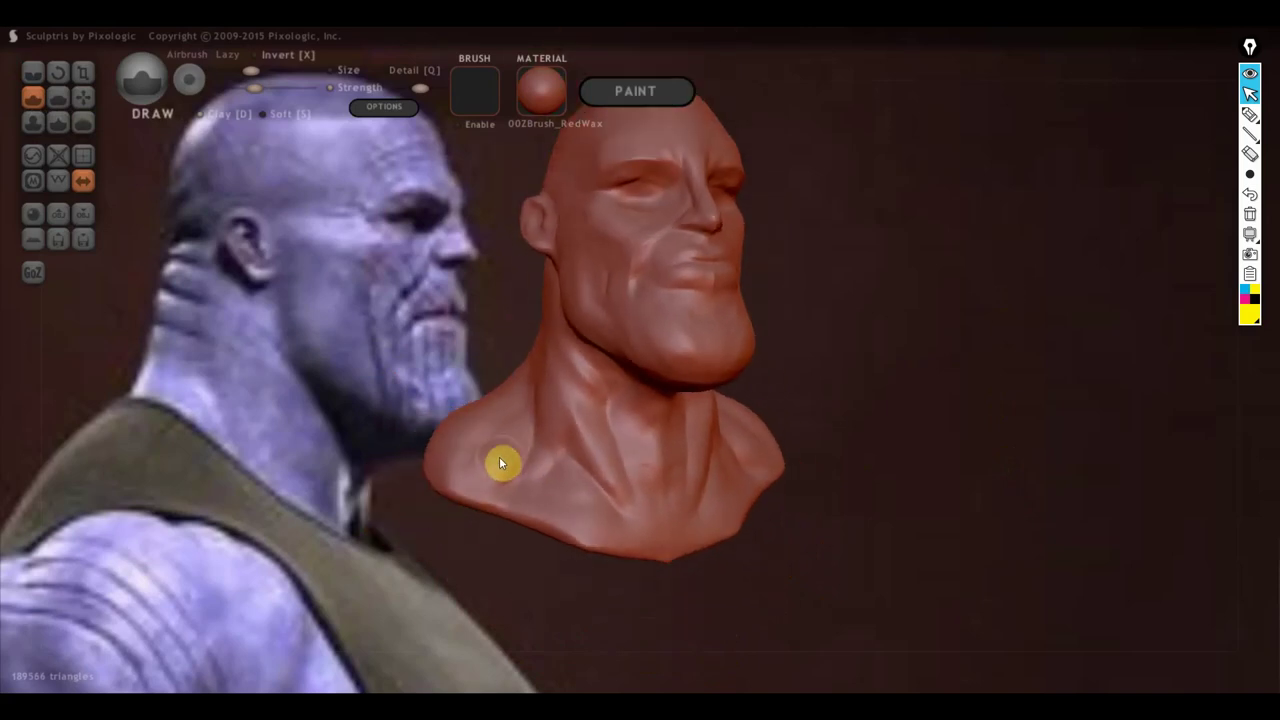
pyautogui.moveTo(504, 438)
pyautogui.mouseDown()
pyautogui.moveTo(505, 449)
pyautogui.moveTo(524, 415)
pyautogui.moveTo(514, 440)
pyautogui.moveTo(457, 483)
pyautogui.moveTo(510, 431)
pyautogui.moveTo(512, 475)
pyautogui.moveTo(520, 447)
pyautogui.moveTo(566, 511)
pyautogui.mouseUp()
pyautogui.moveTo(566, 511); pyautogui.dragTo(637, 471, button='right')
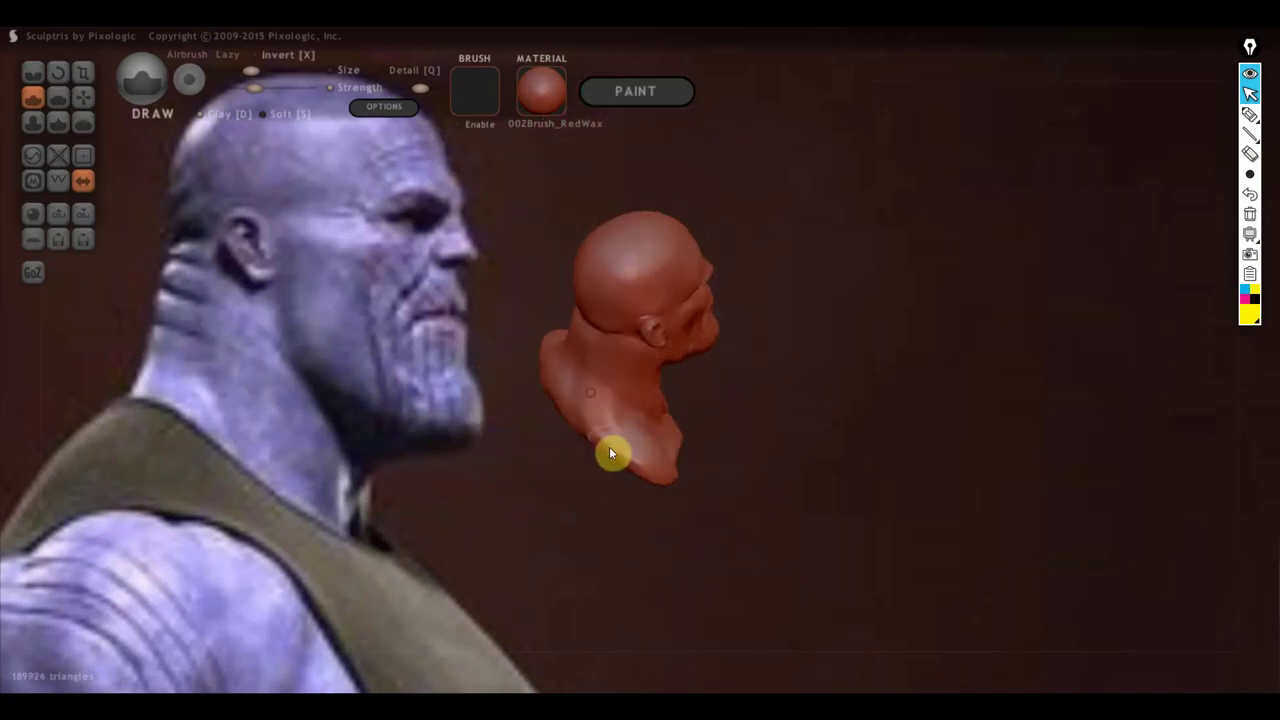
pyautogui.moveTo(611, 453)
pyautogui.mouseDown()
pyautogui.moveTo(595, 413)
pyautogui.moveTo(580, 426)
pyautogui.moveTo(600, 456)
pyautogui.moveTo(624, 460)
pyautogui.moveTo(540, 470)
pyautogui.moveTo(414, 441)
pyautogui.moveTo(576, 383)
pyautogui.moveTo(565, 376)
pyautogui.mouseUp()
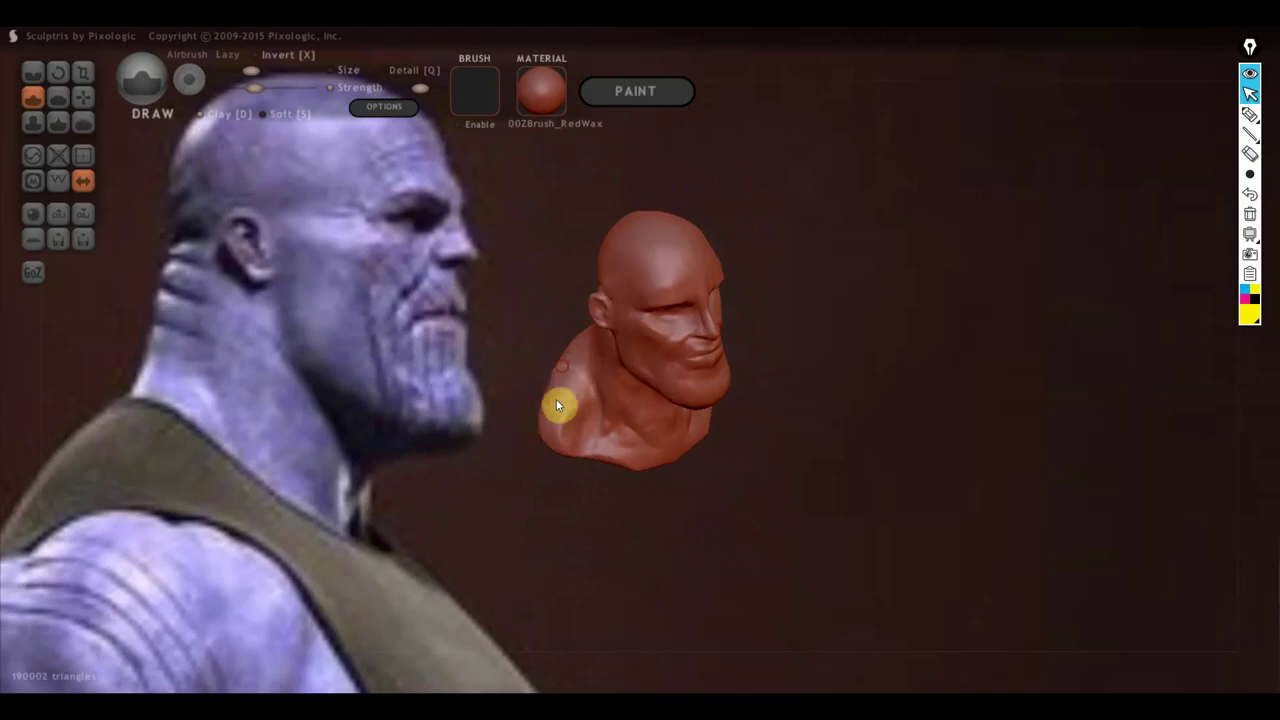
pyautogui.moveTo(543, 437)
pyautogui.mouseDown()
pyautogui.moveTo(497, 380)
pyautogui.moveTo(462, 375)
pyautogui.moveTo(671, 397)
pyautogui.moveTo(879, 396)
pyautogui.mouseUp()
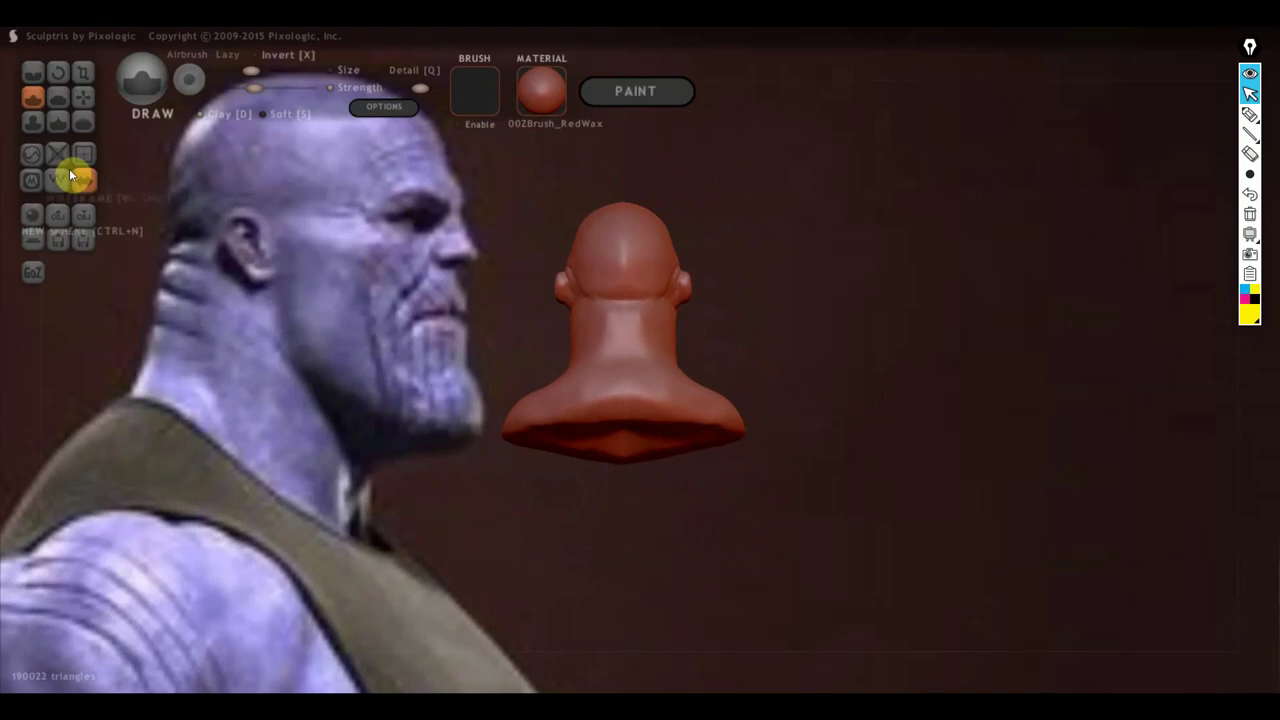
# Step: Grab-drag the shoulder edge to flatten and narrow both shoulders, reviewing from front and side
pyautogui.click(85, 94)
pyautogui.moveTo(696, 397); pyautogui.dragTo(716, 403)
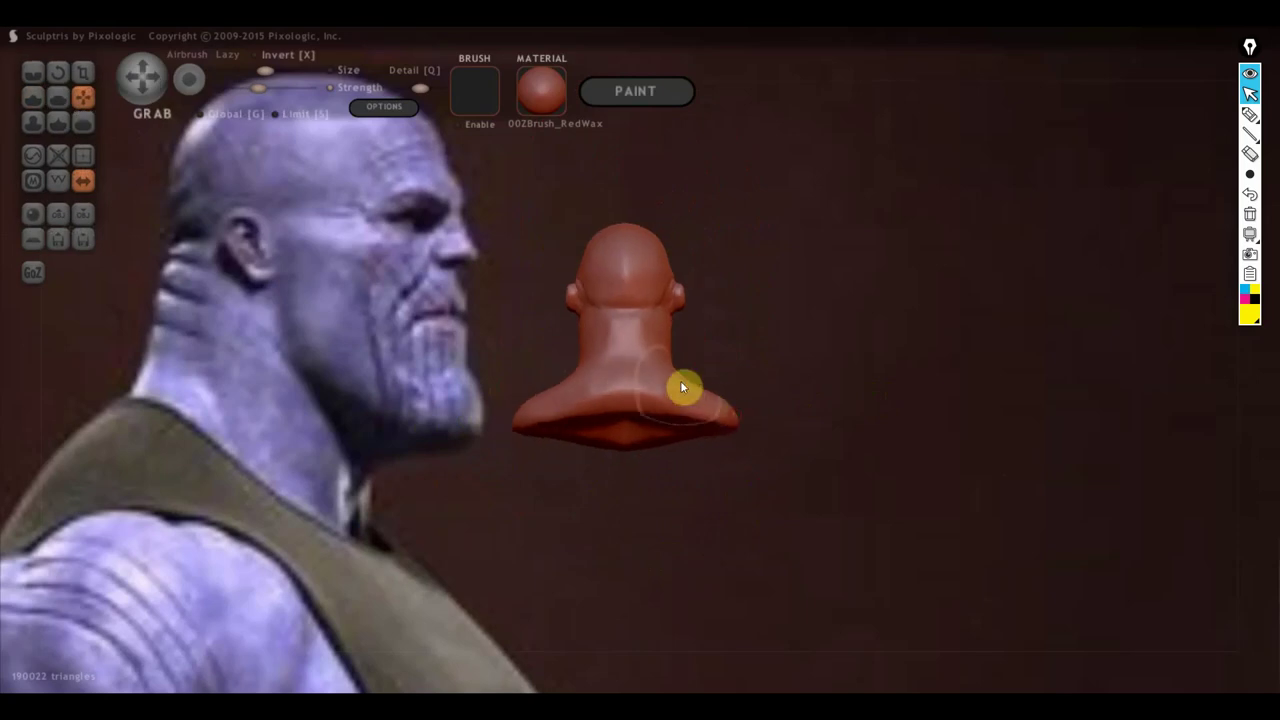
pyautogui.scroll(2, 688, 387)
pyautogui.scroll(3, 695, 391)
pyautogui.moveTo(712, 405); pyautogui.dragTo(733, 398)
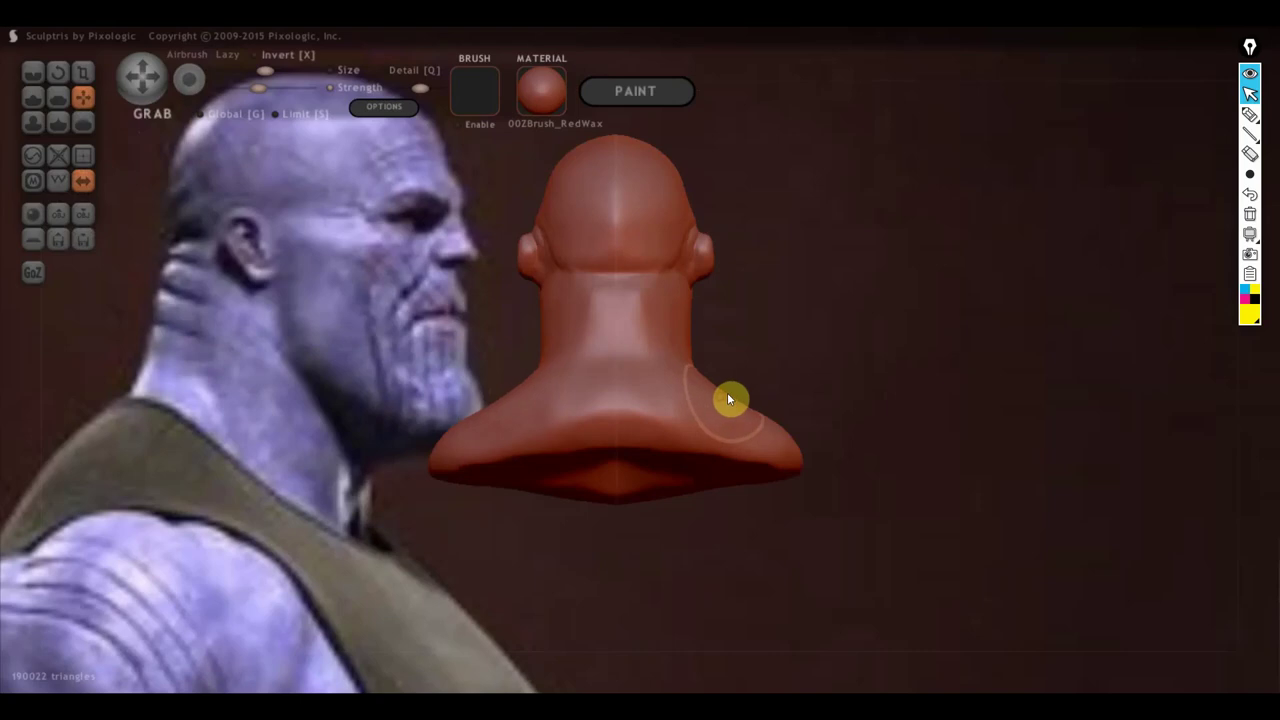
pyautogui.moveTo(688, 374)
pyautogui.mouseDown(button='right')
pyautogui.moveTo(363, 403)
pyautogui.moveTo(491, 443)
pyautogui.mouseUp(button='right')
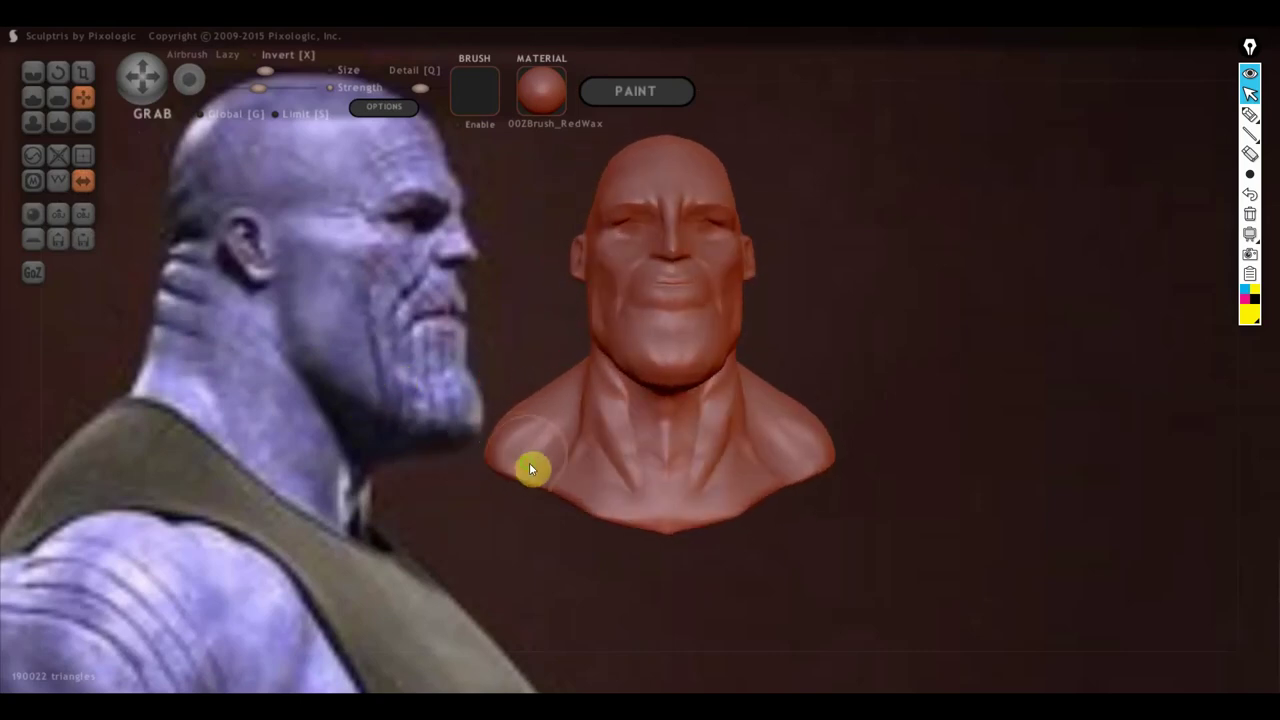
pyautogui.moveTo(531, 466); pyautogui.dragTo(602, 495, button='right')
pyautogui.scroll(-3, 580, 452)
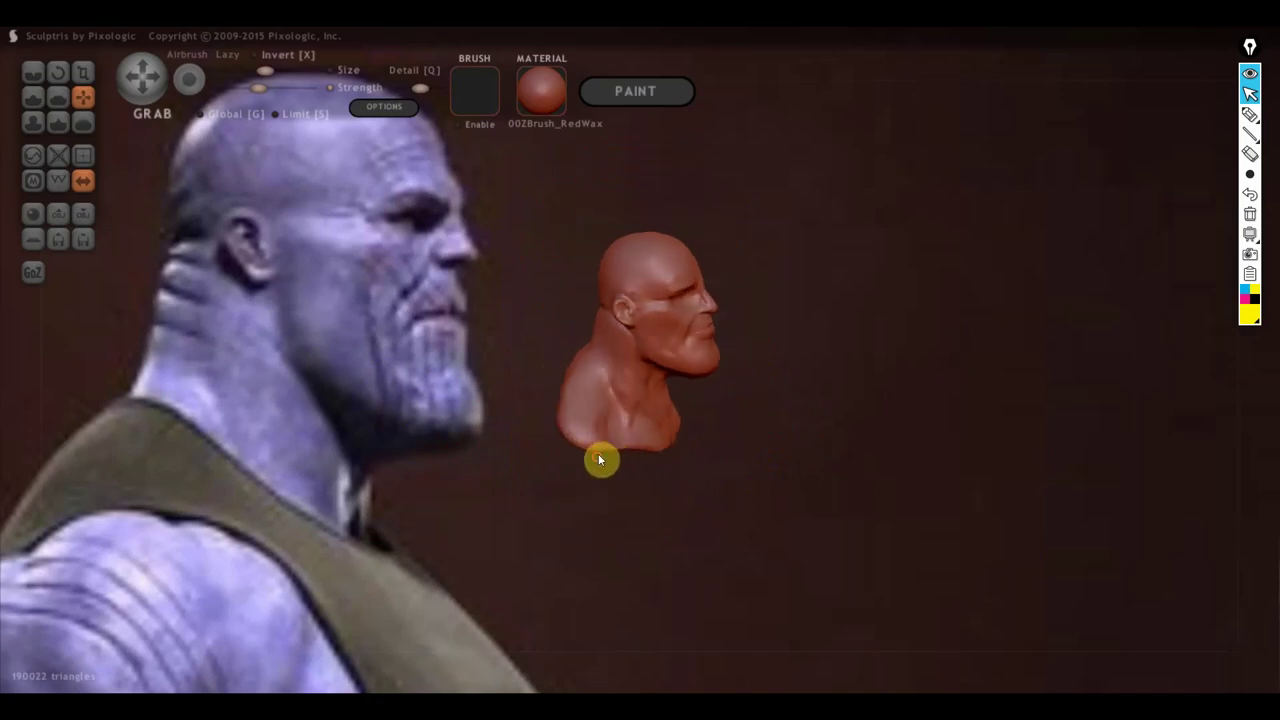
pyautogui.scroll(3, 605, 455)
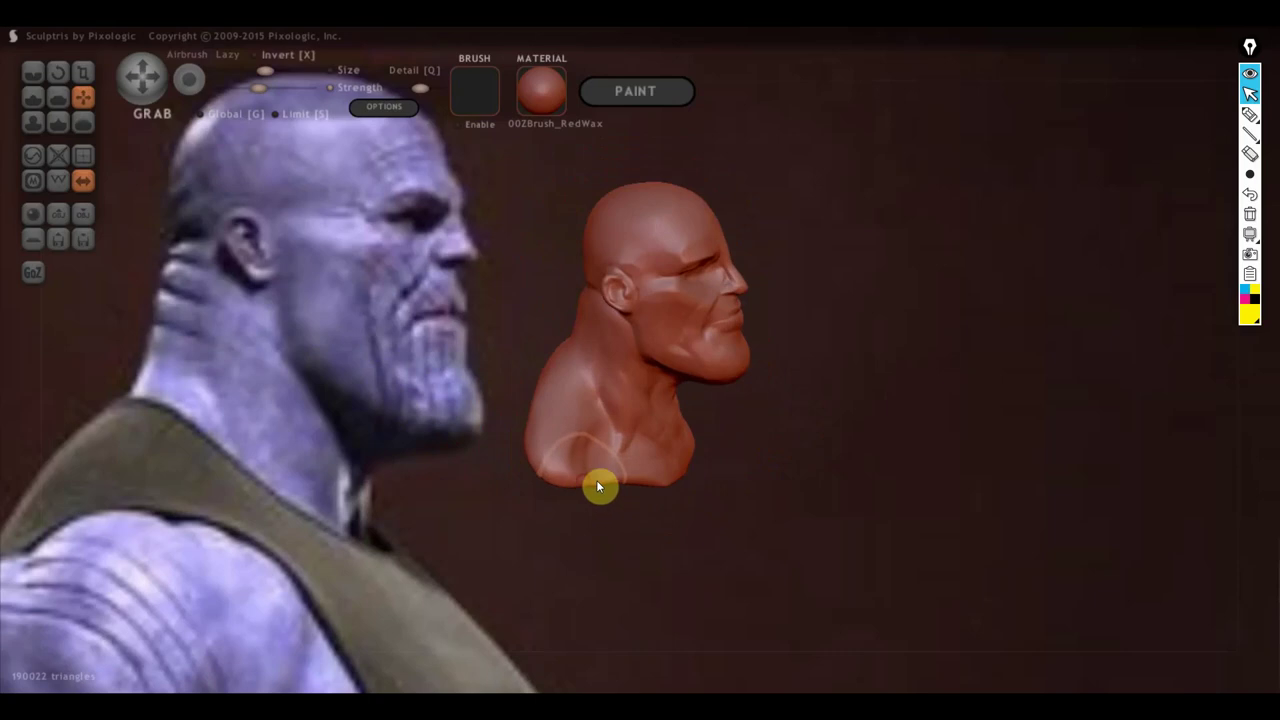
pyautogui.moveTo(596, 480); pyautogui.dragTo(537, 523)
pyautogui.moveTo(586, 474)
pyautogui.mouseDown()
pyautogui.moveTo(533, 417)
pyautogui.moveTo(614, 371)
pyautogui.moveTo(614, 400)
pyautogui.moveTo(649, 434)
pyautogui.moveTo(563, 446)
pyautogui.moveTo(840, 449)
pyautogui.moveTo(726, 443)
pyautogui.moveTo(660, 363)
pyautogui.mouseUp()
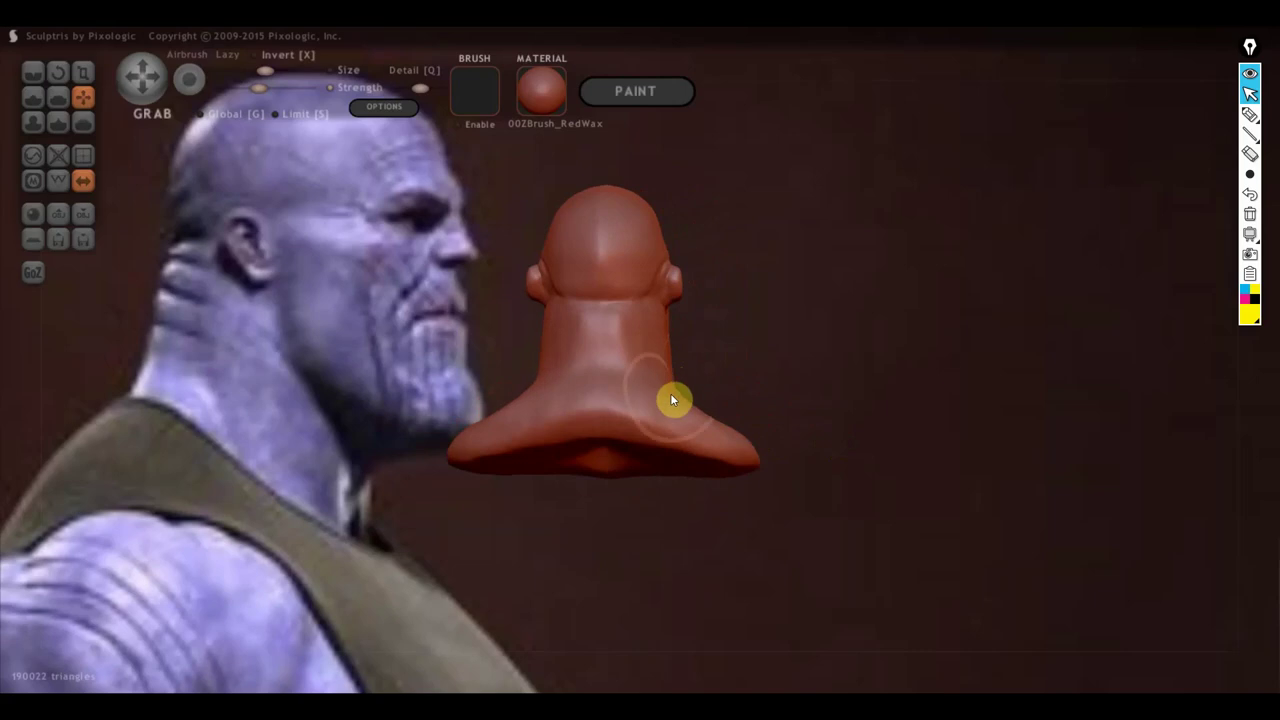
pyautogui.moveTo(682, 389)
pyautogui.mouseDown()
pyautogui.moveTo(644, 425)
pyautogui.moveTo(383, 394)
pyautogui.mouseUp()
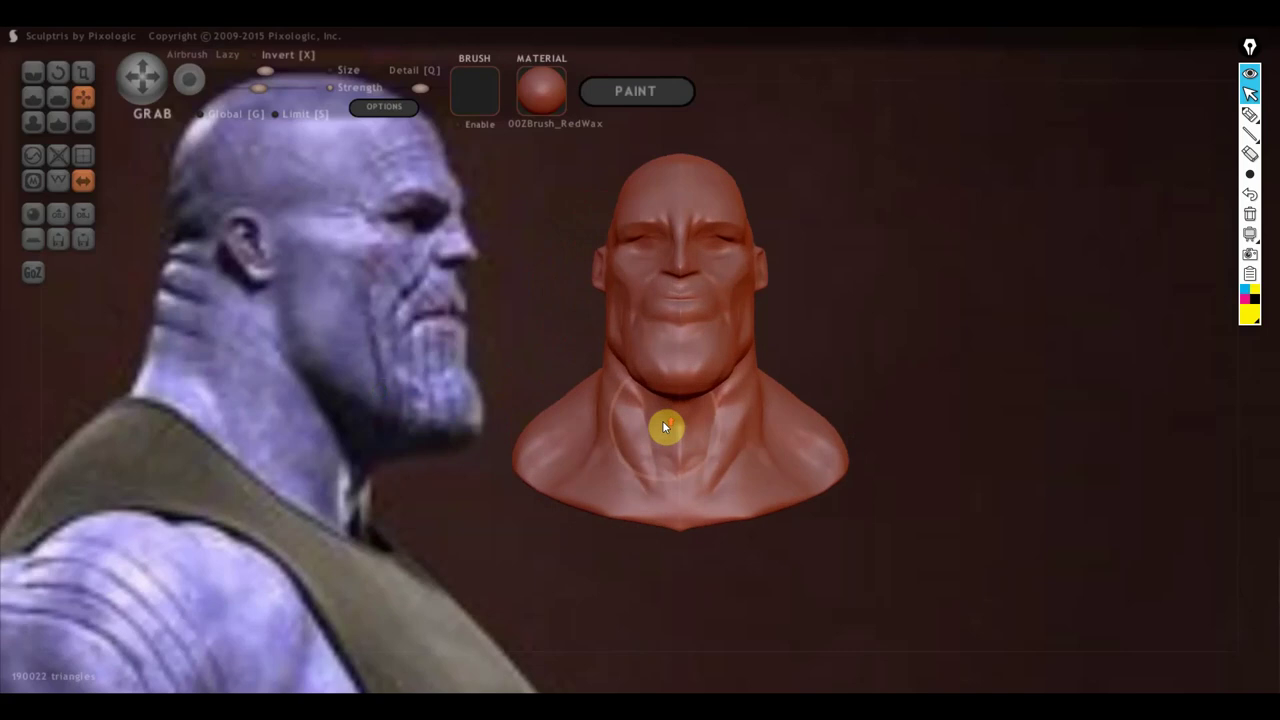
# Step: From a near side profile, pull the back of the neck and shoulder outward into a bulge
pyautogui.scroll(2, 662, 420)
pyautogui.moveTo(920, 437)
pyautogui.mouseDown()
pyautogui.moveTo(907, 472)
pyautogui.moveTo(1023, 496)
pyautogui.mouseUp()
pyautogui.scroll(2, 830, 480)
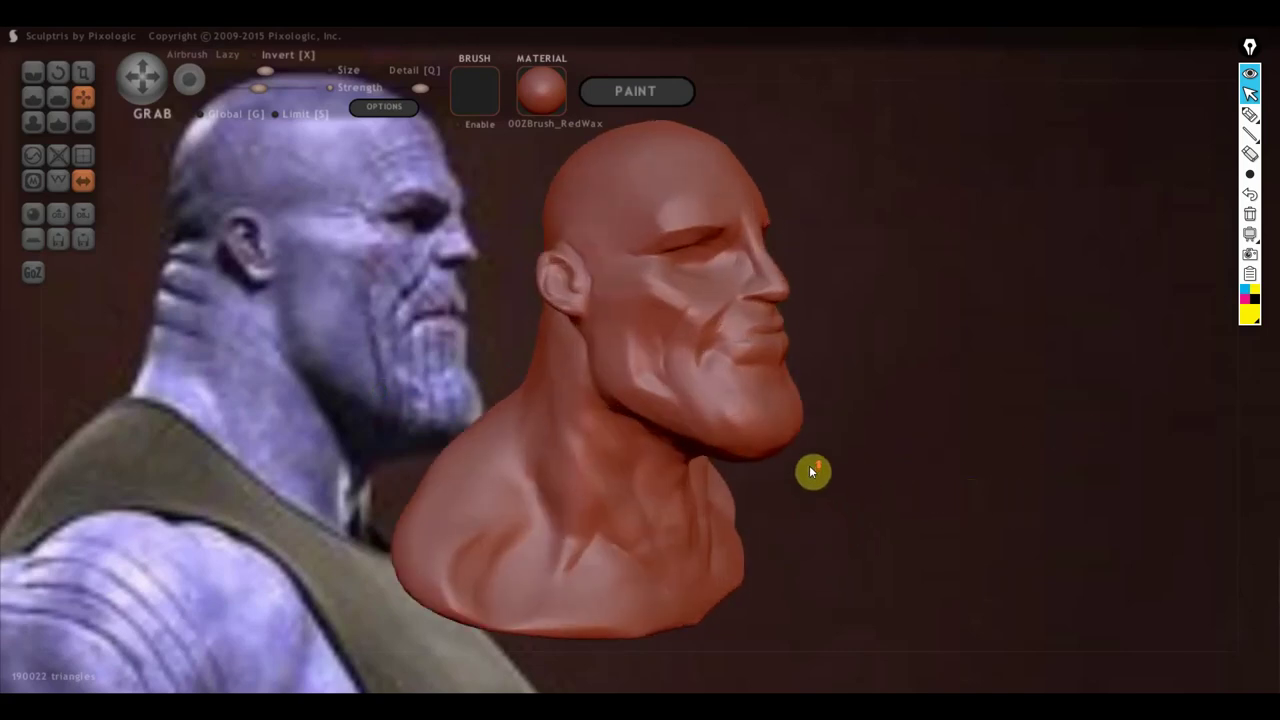
pyautogui.moveTo(817, 464)
pyautogui.mouseDown()
pyautogui.moveTo(794, 468)
pyautogui.moveTo(920, 457)
pyautogui.moveTo(844, 442)
pyautogui.mouseUp()
pyautogui.scroll(-2, 843, 448)
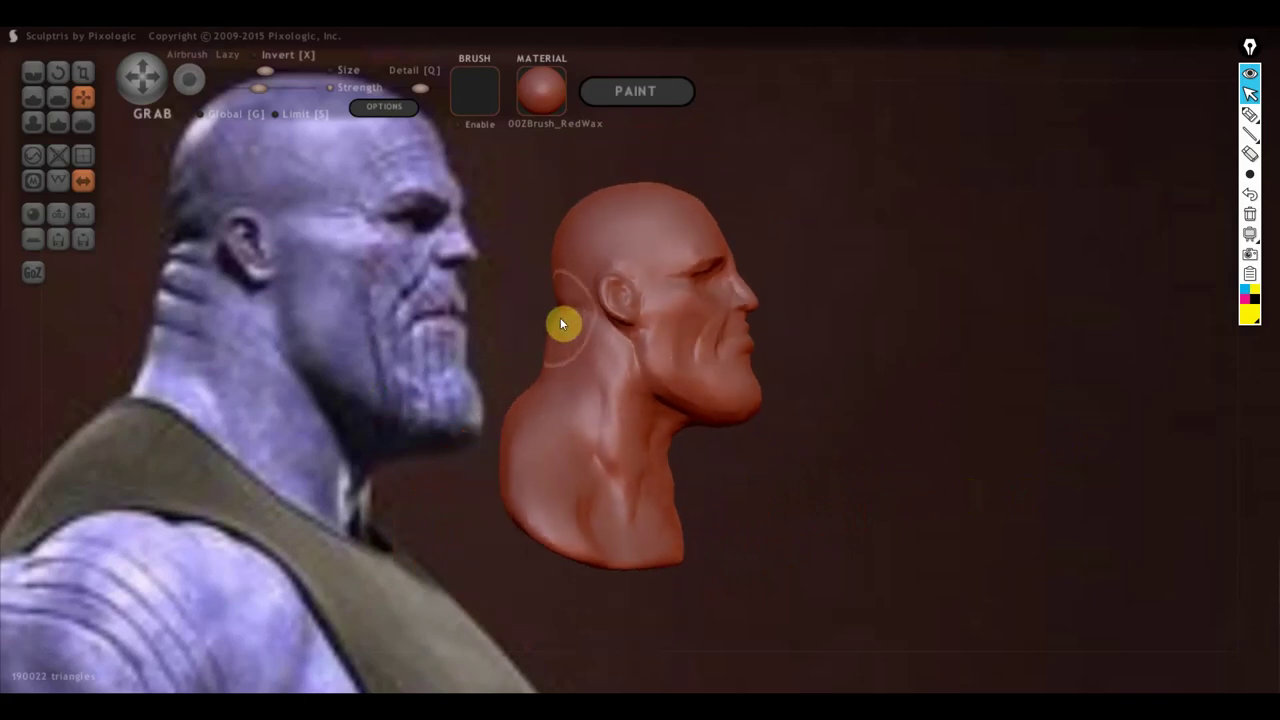
pyautogui.scroll(2, 560, 317)
pyautogui.scroll(-1, 546, 335)
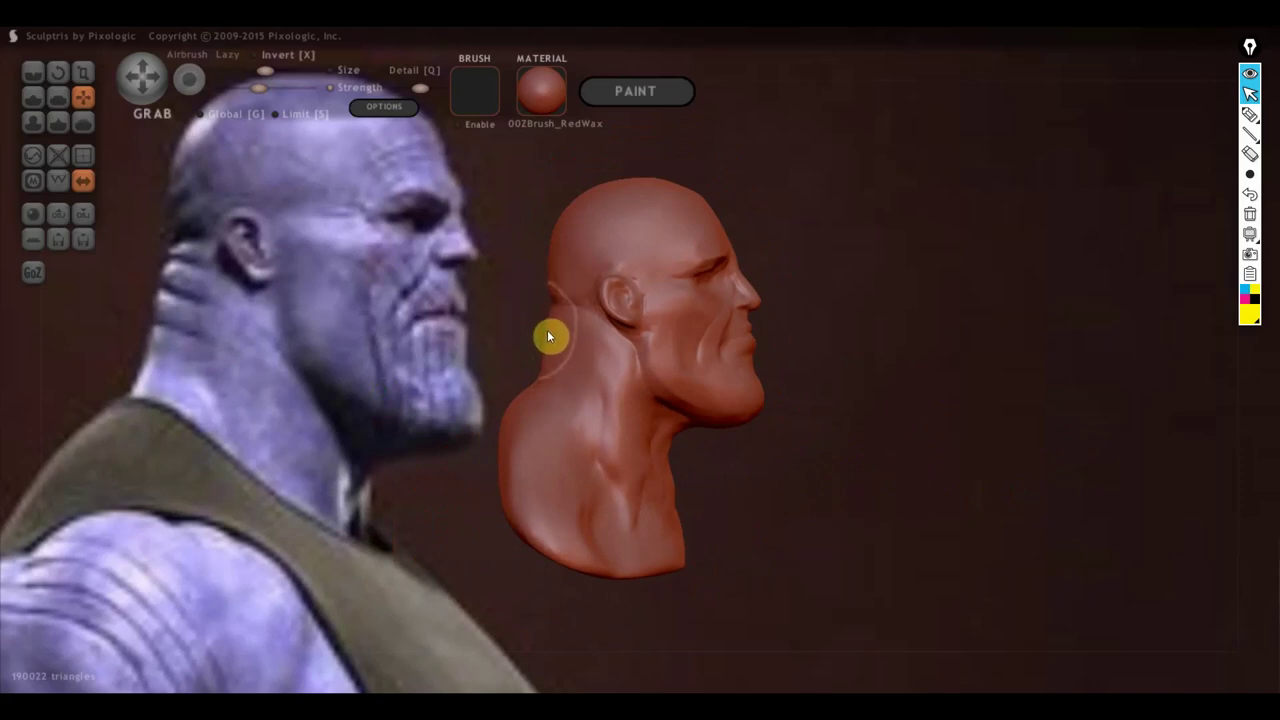
pyautogui.scroll(-2, 537, 397)
pyautogui.scroll(-1, 528, 415)
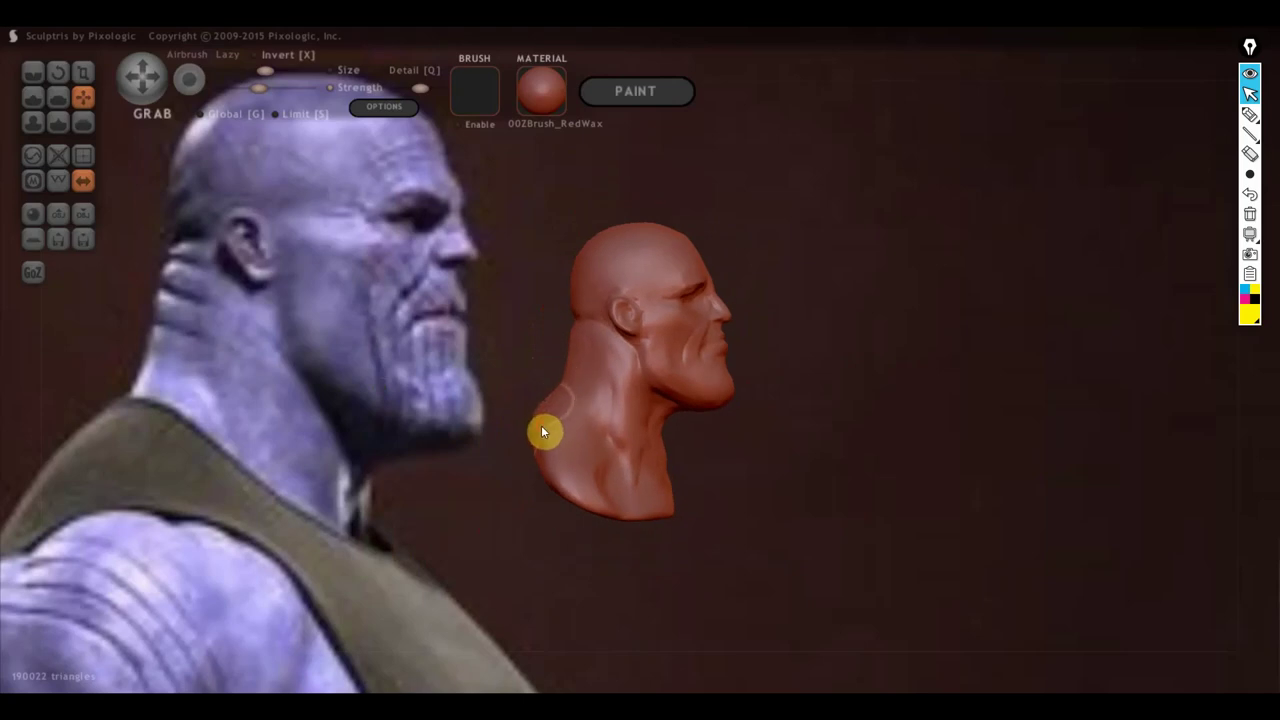
pyautogui.moveTo(551, 434)
pyautogui.mouseDown()
pyautogui.moveTo(518, 448)
pyautogui.moveTo(389, 441)
pyautogui.mouseUp()
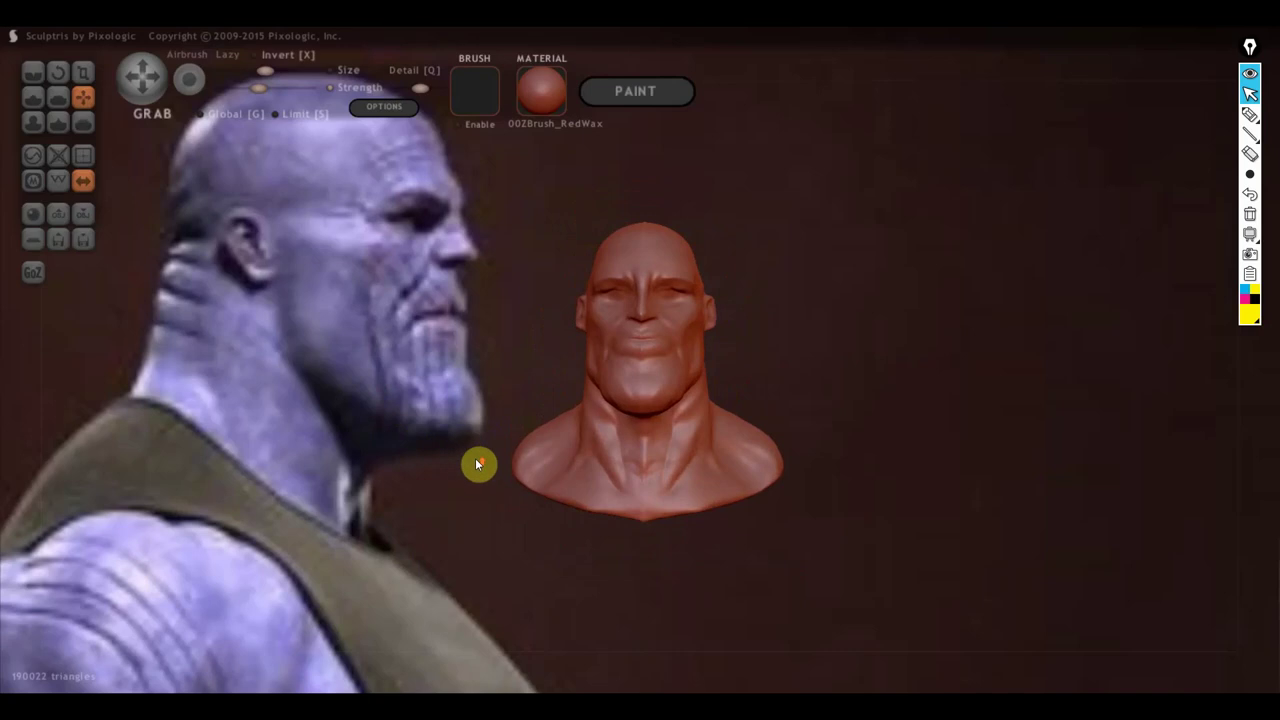
pyautogui.scroll(3, 520, 475)
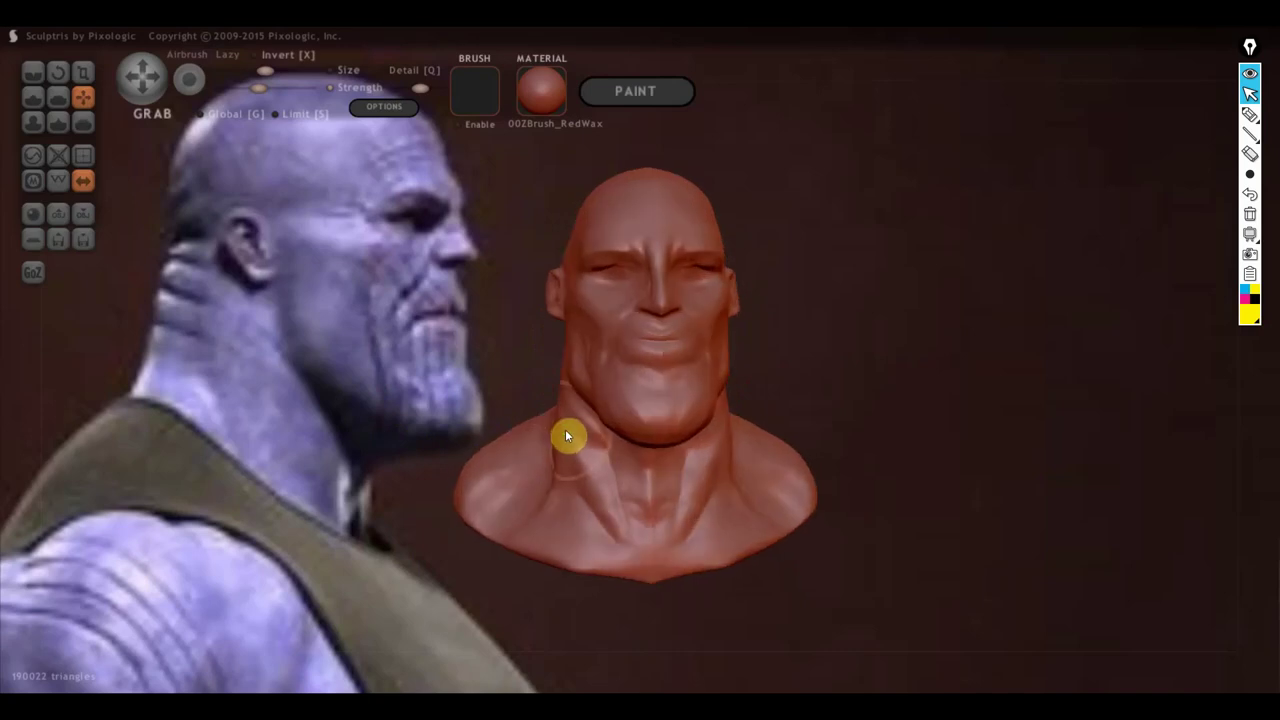
pyautogui.scroll(2, 578, 345)
# Step: Grab the cheek below the eye into a crease, then check symmetry from the front
pyautogui.moveTo(580, 338)
pyautogui.mouseDown(button='right')
pyautogui.moveTo(603, 417)
pyautogui.moveTo(583, 429)
pyautogui.moveTo(574, 372)
pyautogui.mouseUp(button='right')
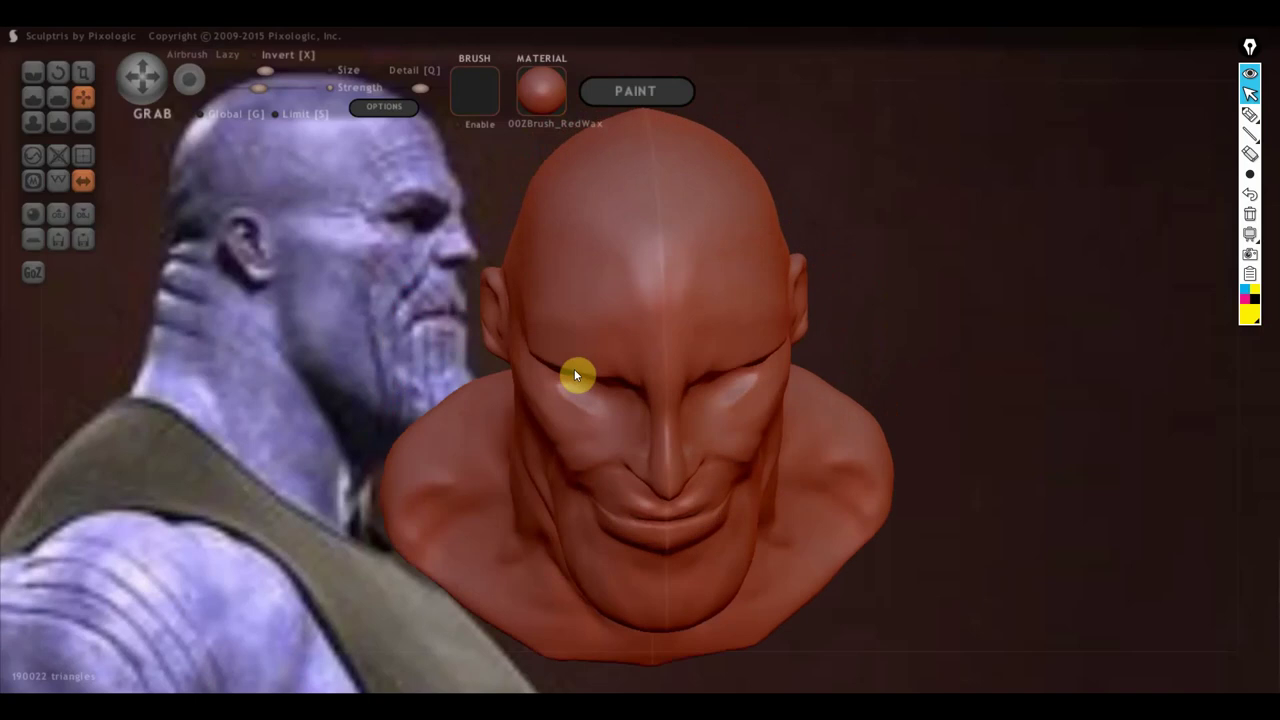
pyautogui.moveTo(574, 372); pyautogui.dragTo(540, 431)
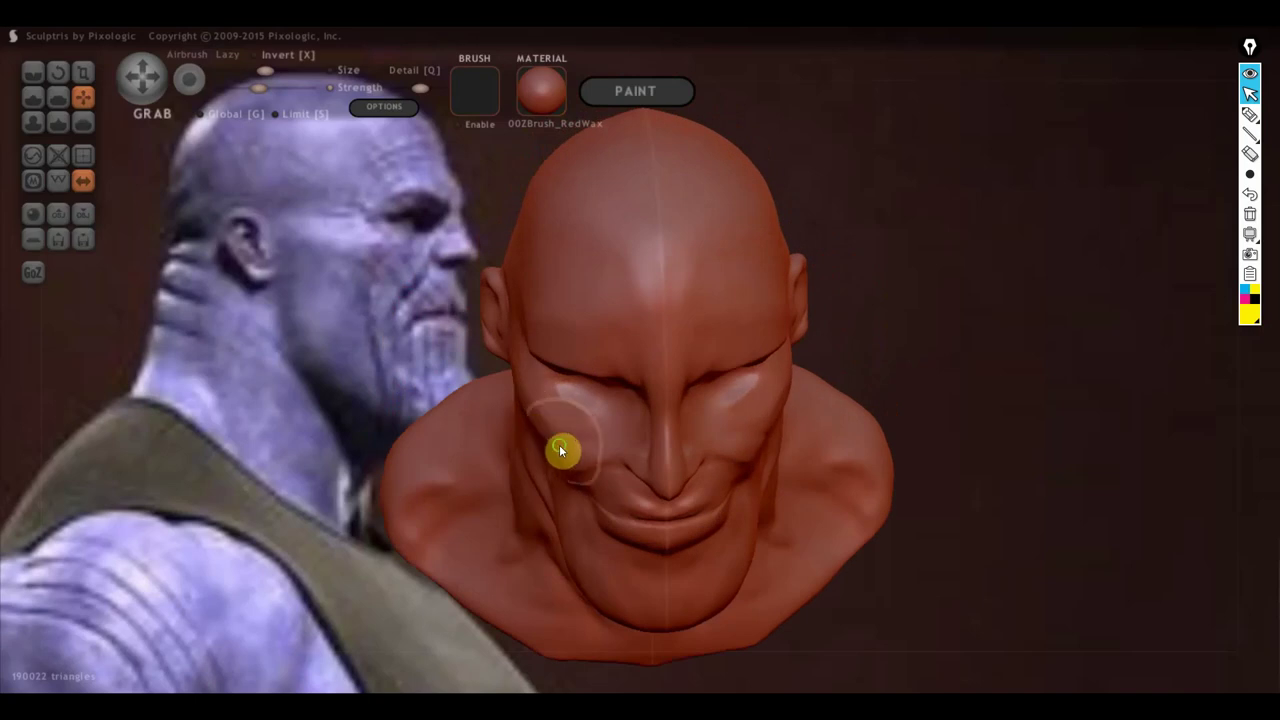
pyautogui.moveTo(559, 444); pyautogui.dragTo(534, 438, button='right')
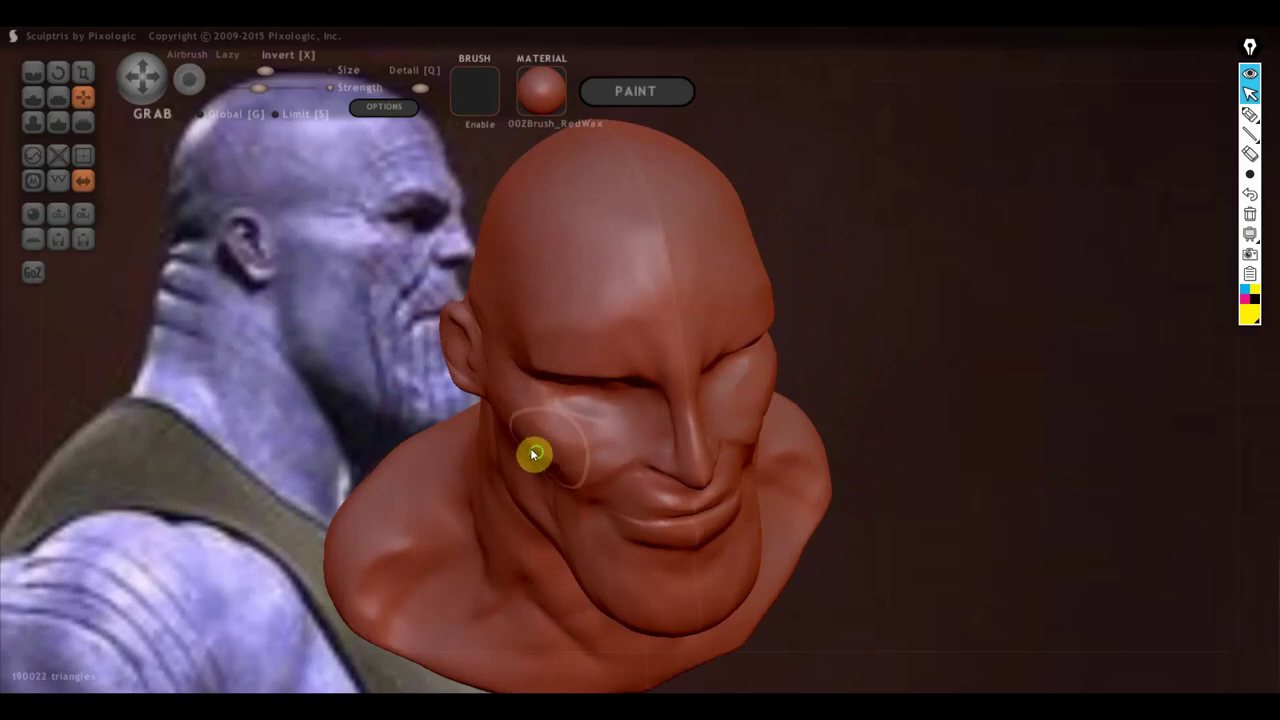
pyautogui.moveTo(531, 451); pyautogui.dragTo(493, 398, button='right')
pyautogui.scroll(-2, 528, 440)
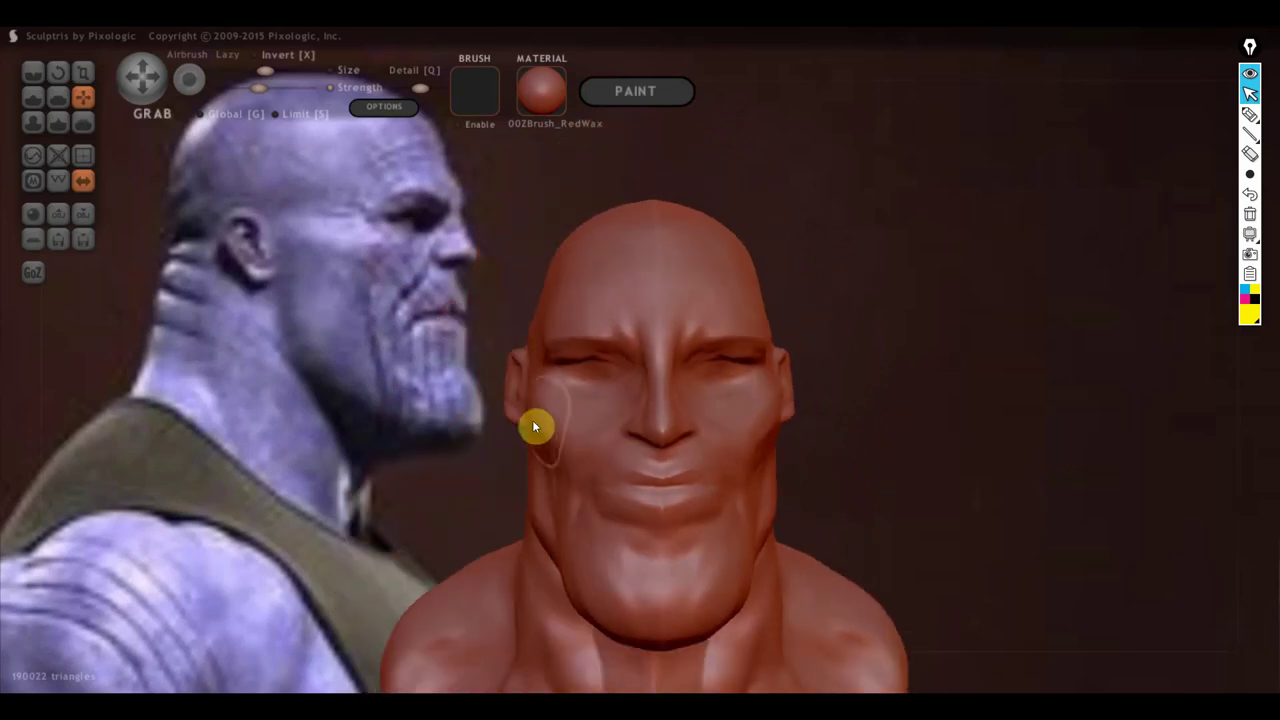
pyautogui.scroll(1, 600, 520)
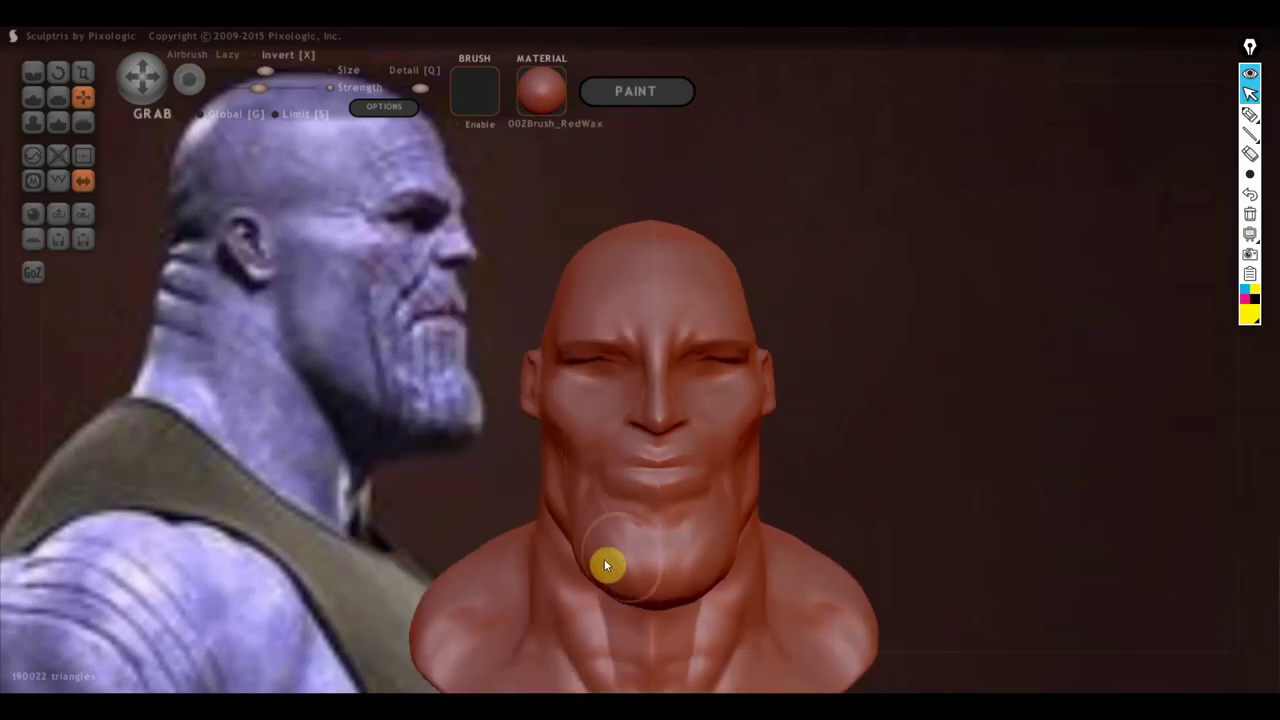
pyautogui.moveTo(606, 560); pyautogui.dragTo(603, 567, button='right')
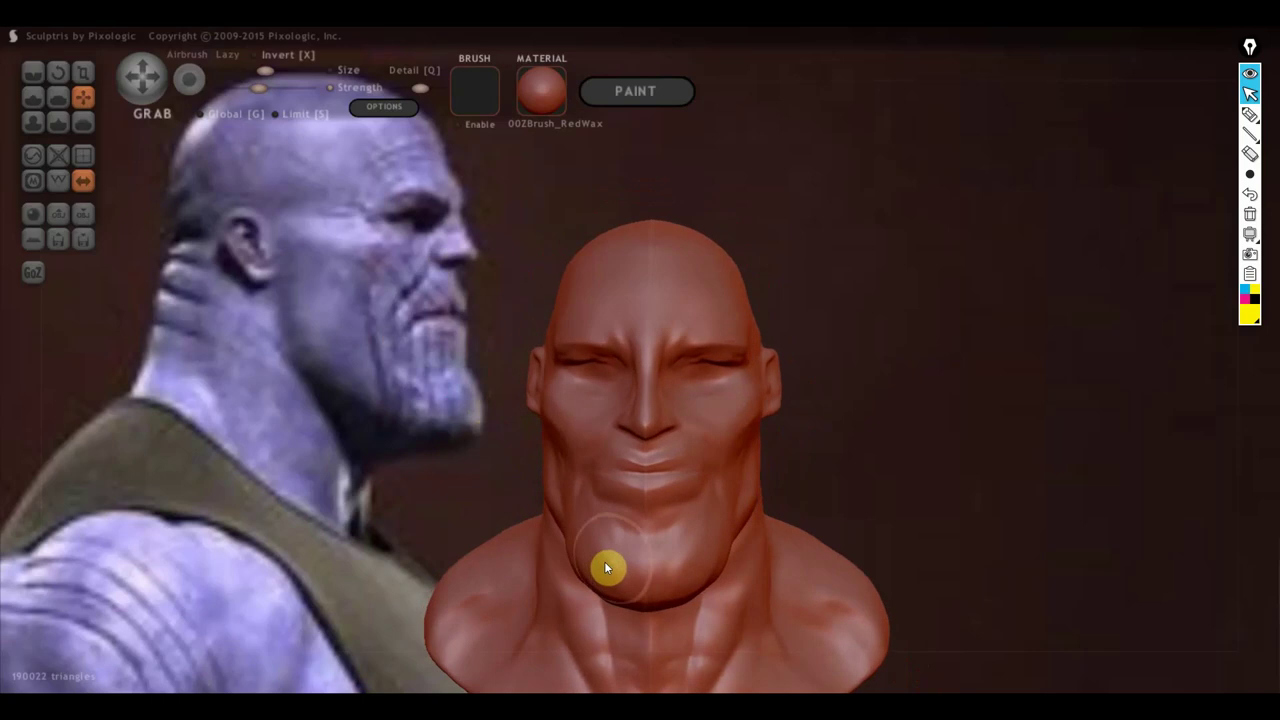
# Step: With the Crease brush, carve and deepen crease lines in the cheek beside the mouth
pyautogui.scroll(2, 920, 400)
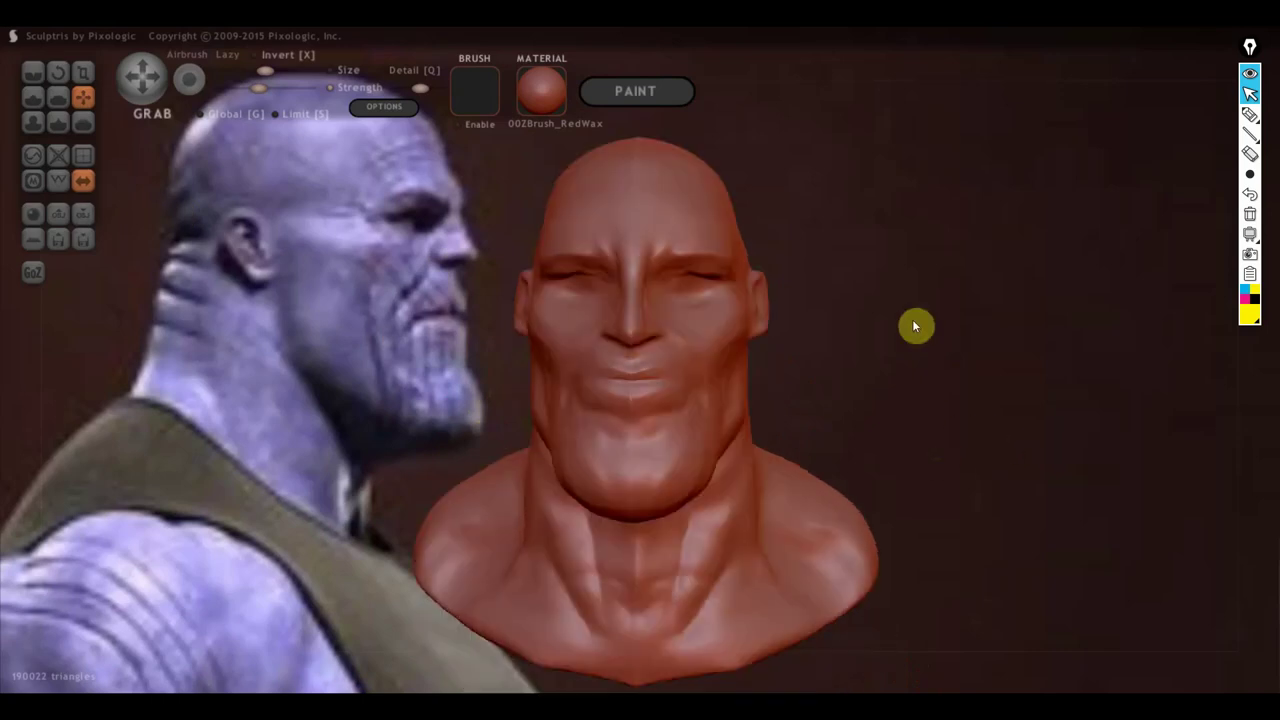
pyautogui.scroll(1, 849, 424)
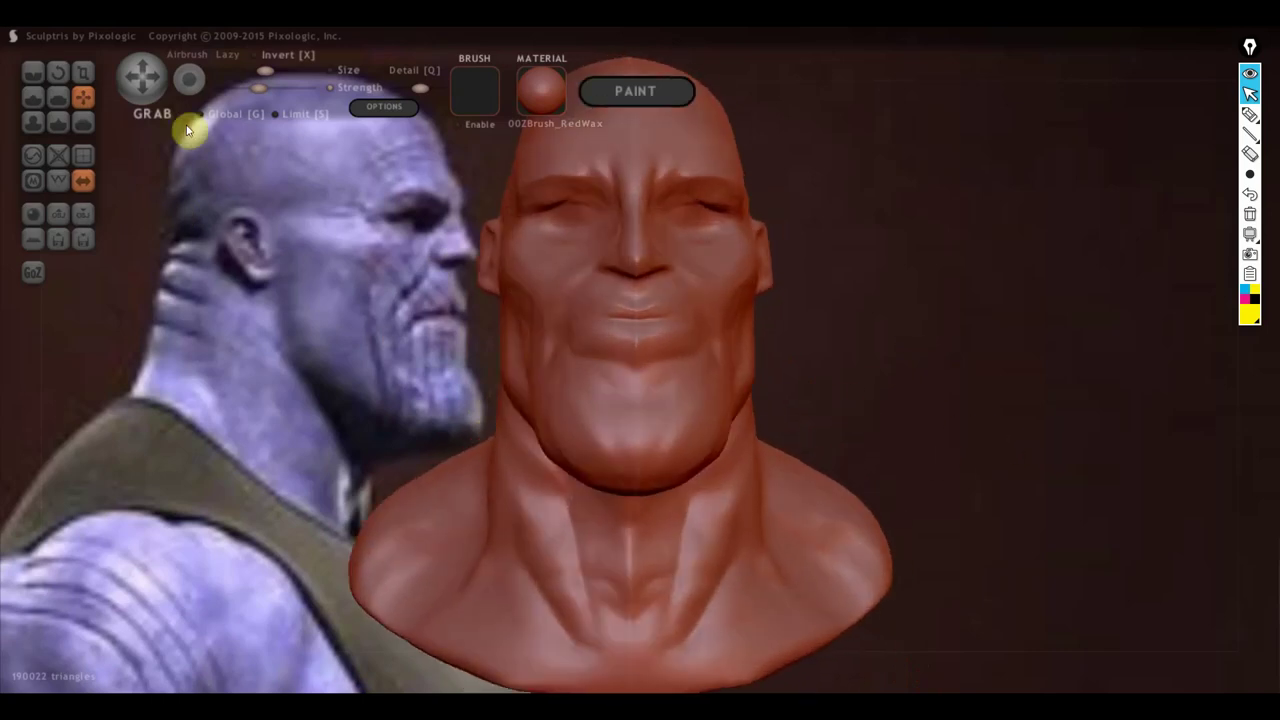
pyautogui.click(36, 74)
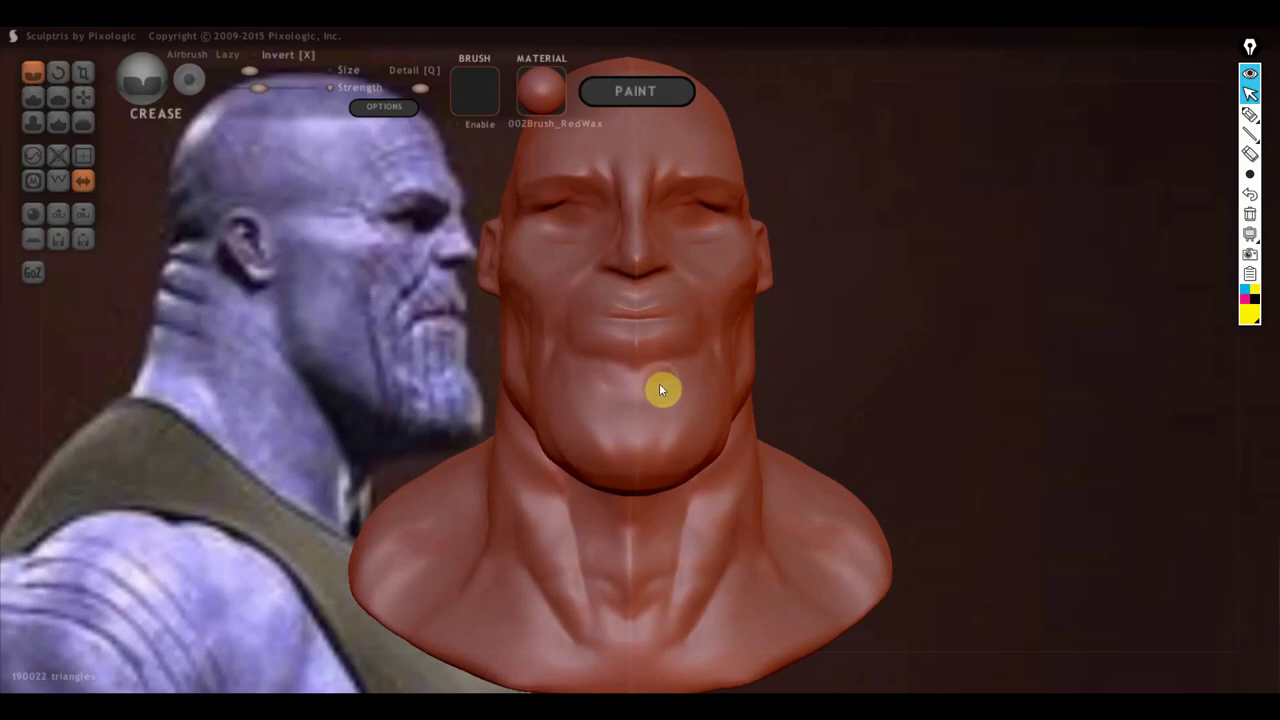
pyautogui.moveTo(666, 394)
pyautogui.mouseDown()
pyautogui.moveTo(623, 383)
pyautogui.moveTo(537, 403)
pyautogui.mouseUp()
pyautogui.moveTo(537, 403)
pyautogui.mouseDown(button='right')
pyautogui.moveTo(628, 428)
pyautogui.moveTo(610, 403)
pyautogui.moveTo(624, 414)
pyautogui.mouseUp(button='right')
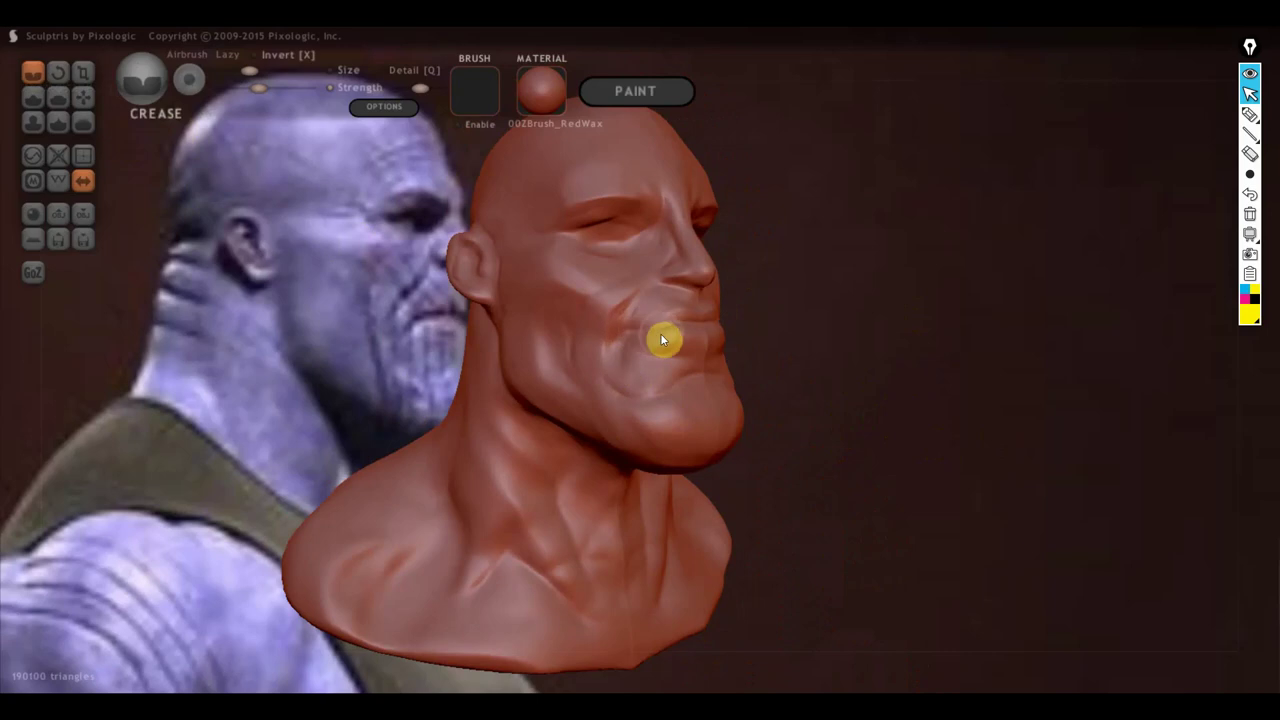
pyautogui.moveTo(661, 340); pyautogui.dragTo(582, 355, button='right')
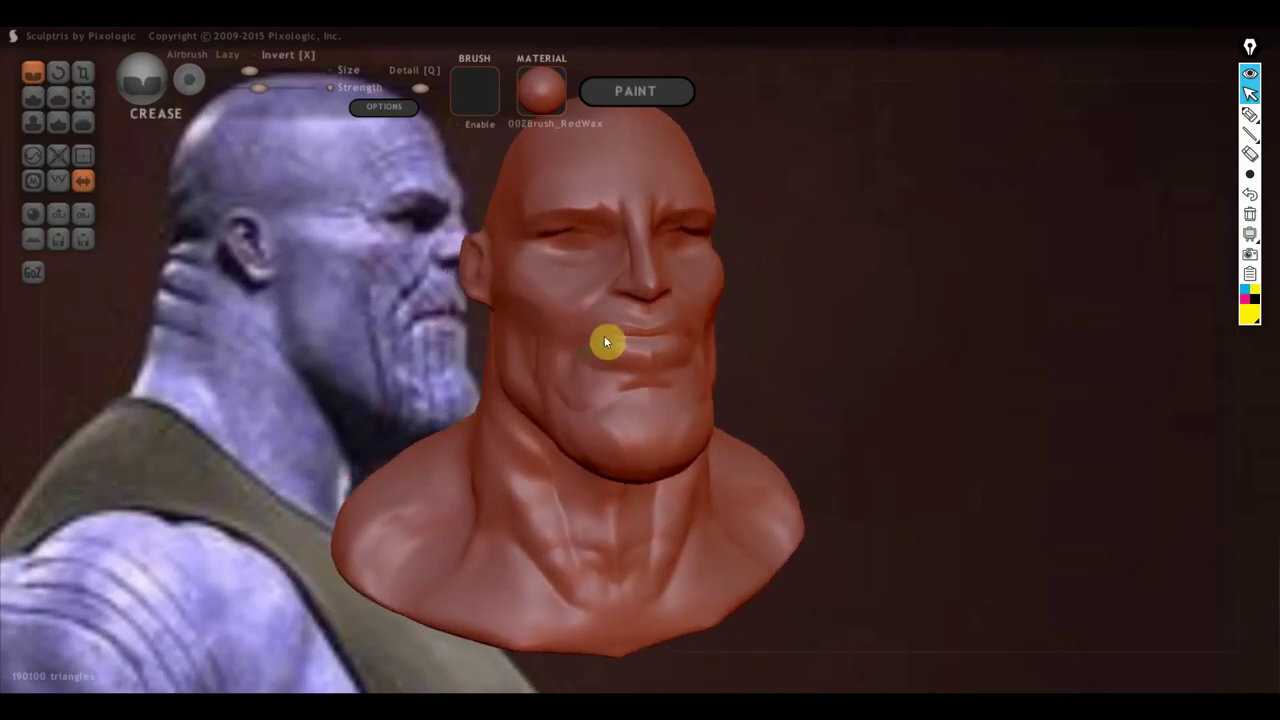
pyautogui.moveTo(653, 323); pyautogui.dragTo(626, 304, button='right')
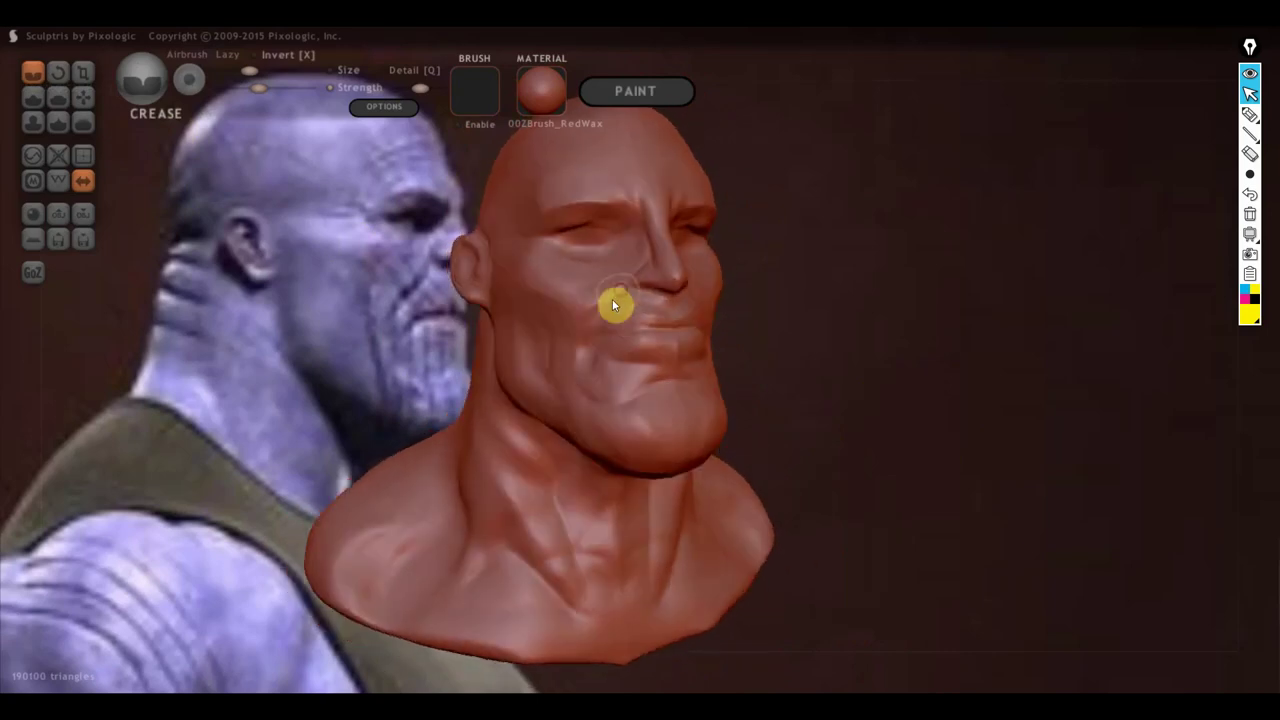
# Step: With the Grab brush, drag the cheek crease up toward the nose and refine its shape
pyautogui.click(80, 95)
pyautogui.scroll(3, 545, 270)
pyautogui.scroll(1, 545, 270)
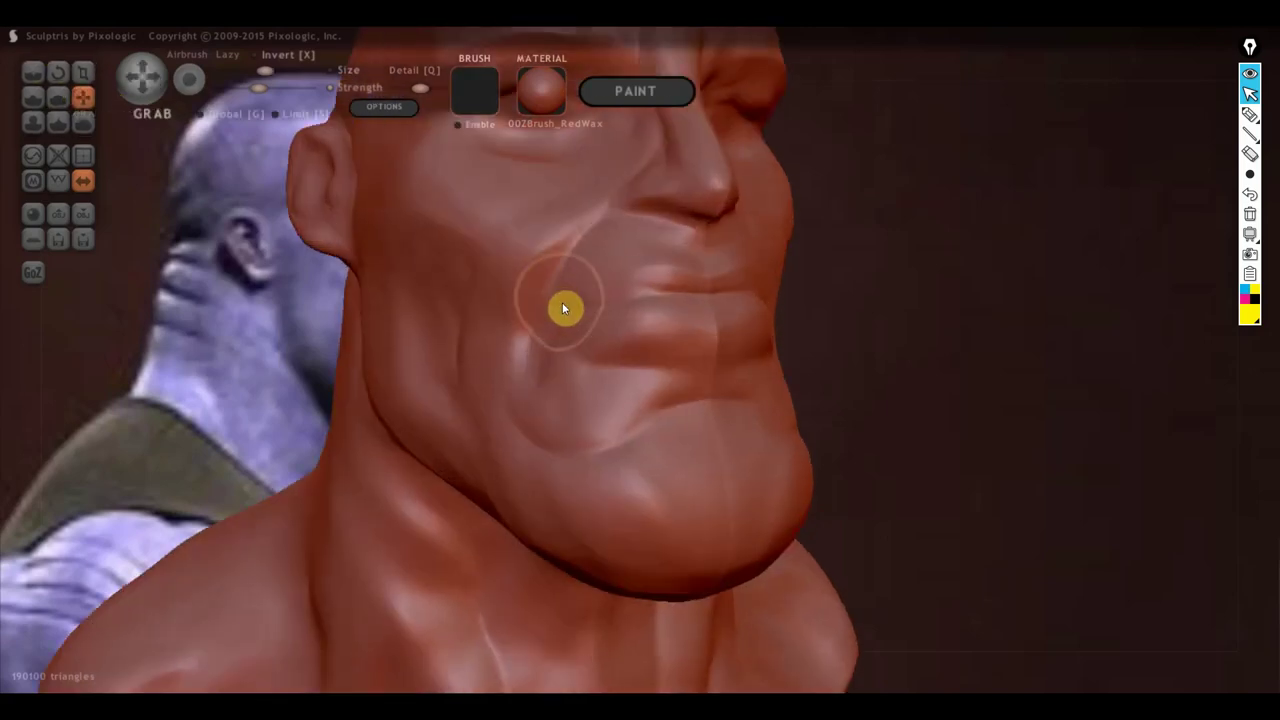
pyautogui.scroll(-3, 545, 311)
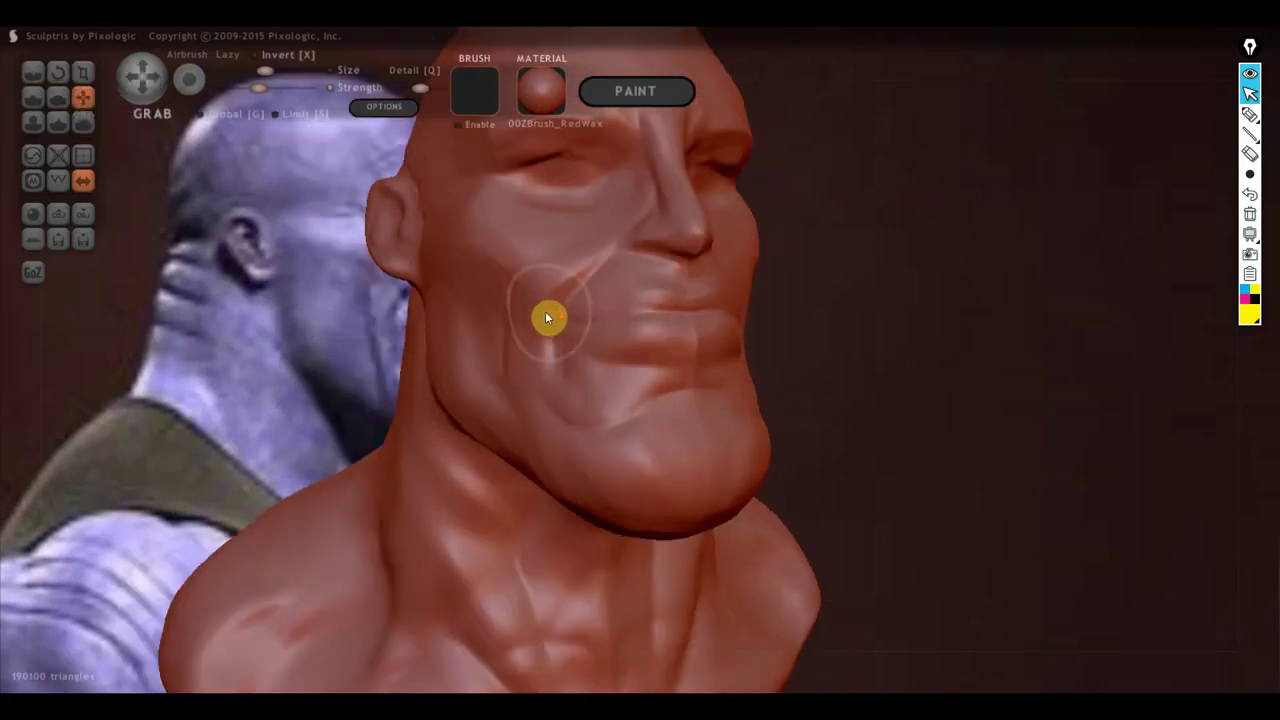
pyautogui.scroll(-3, 544, 311)
pyautogui.scroll(5, 546, 311)
pyautogui.moveTo(546, 314); pyautogui.dragTo(583, 229)
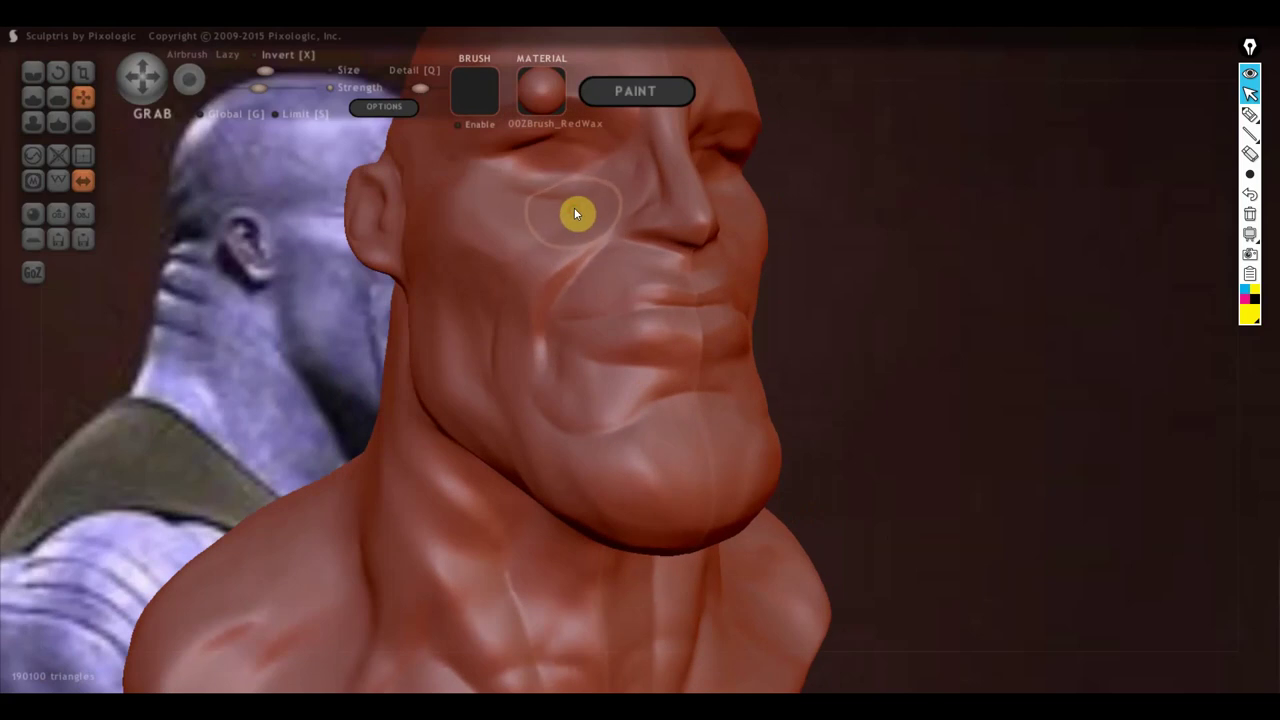
pyautogui.moveTo(523, 306); pyautogui.dragTo(563, 266)
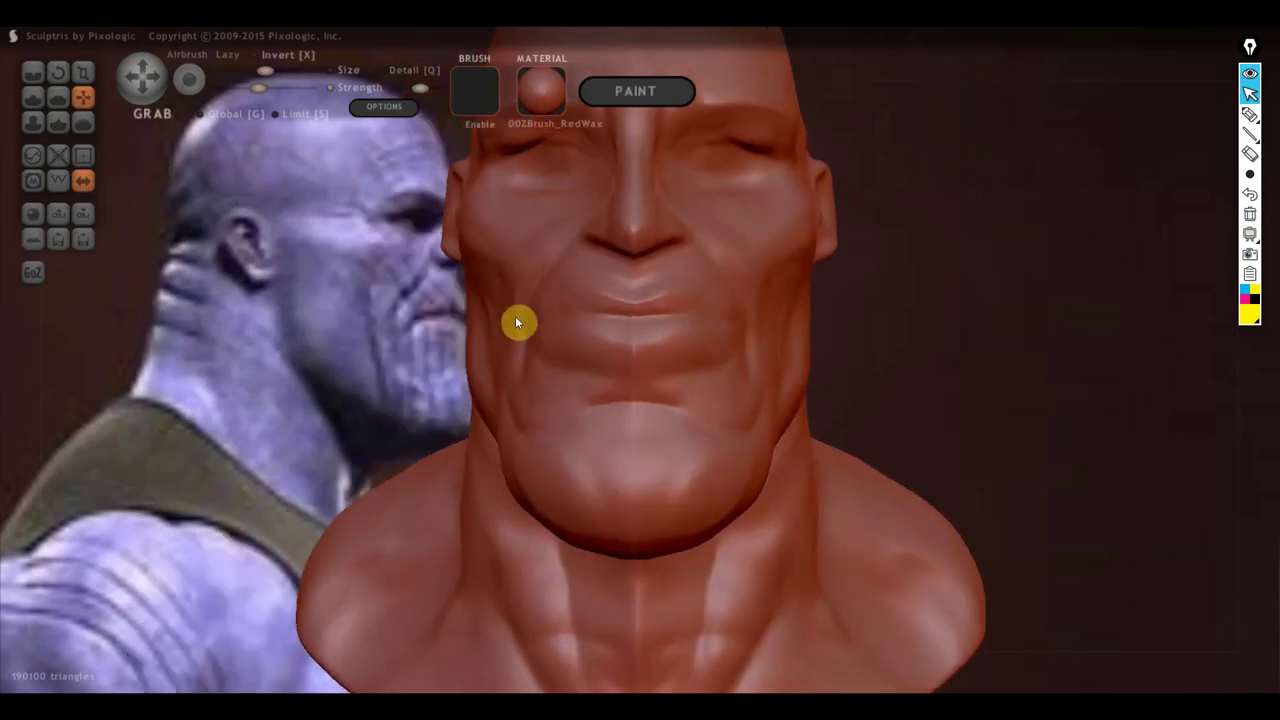
pyautogui.moveTo(515, 320)
pyautogui.mouseDown(button='right')
pyautogui.moveTo(562, 284)
pyautogui.moveTo(528, 232)
pyautogui.moveTo(527, 244)
pyautogui.mouseUp(button='right')
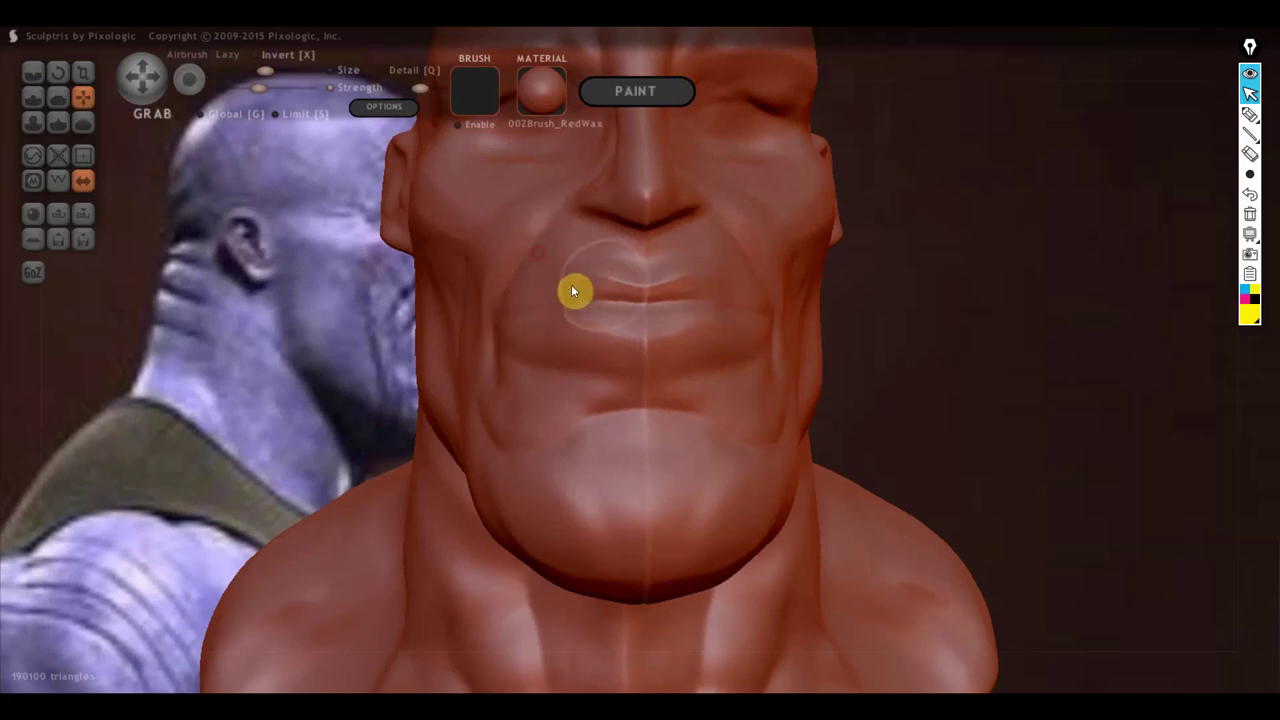
pyautogui.scroll(-2, 568, 295)
pyautogui.scroll(-2, 590, 318)
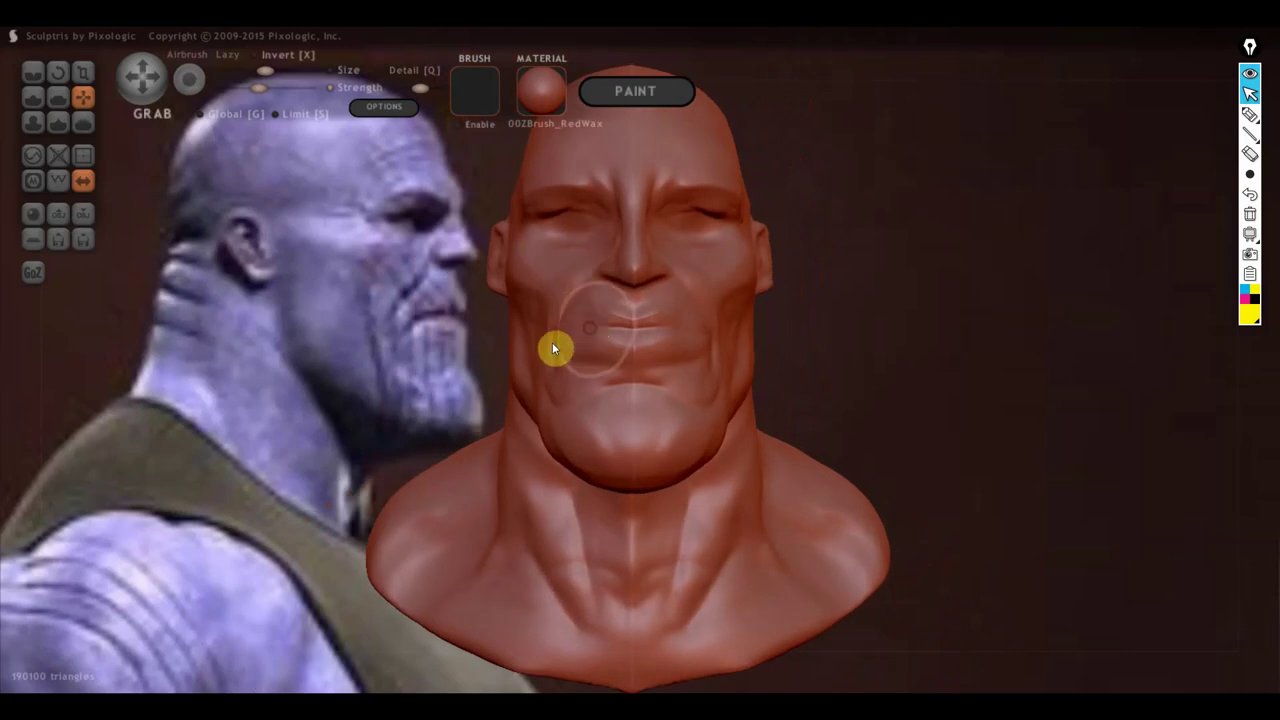
# Step: From a three-quarter view, pull the mouth corner slightly down and lift the chin's lower contour
pyautogui.moveTo(554, 346); pyautogui.dragTo(729, 351, button='right')
pyautogui.scroll(2, 730, 345)
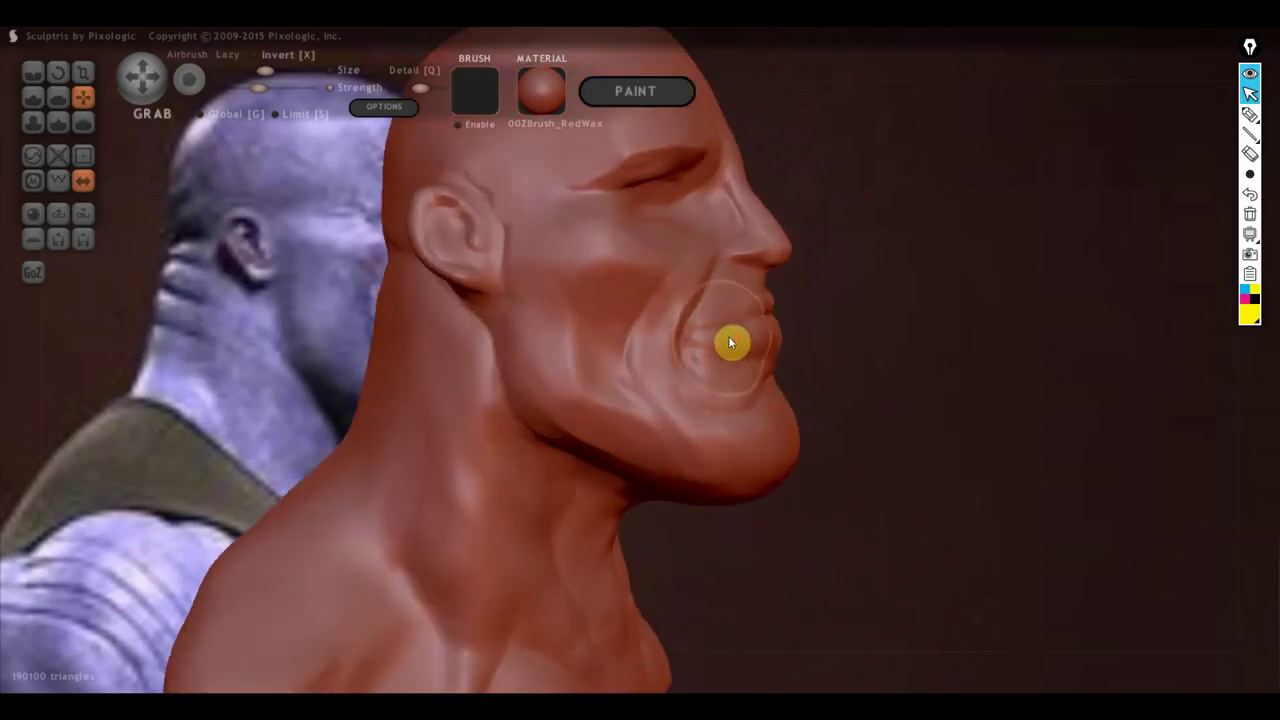
pyautogui.scroll(2, 690, 340)
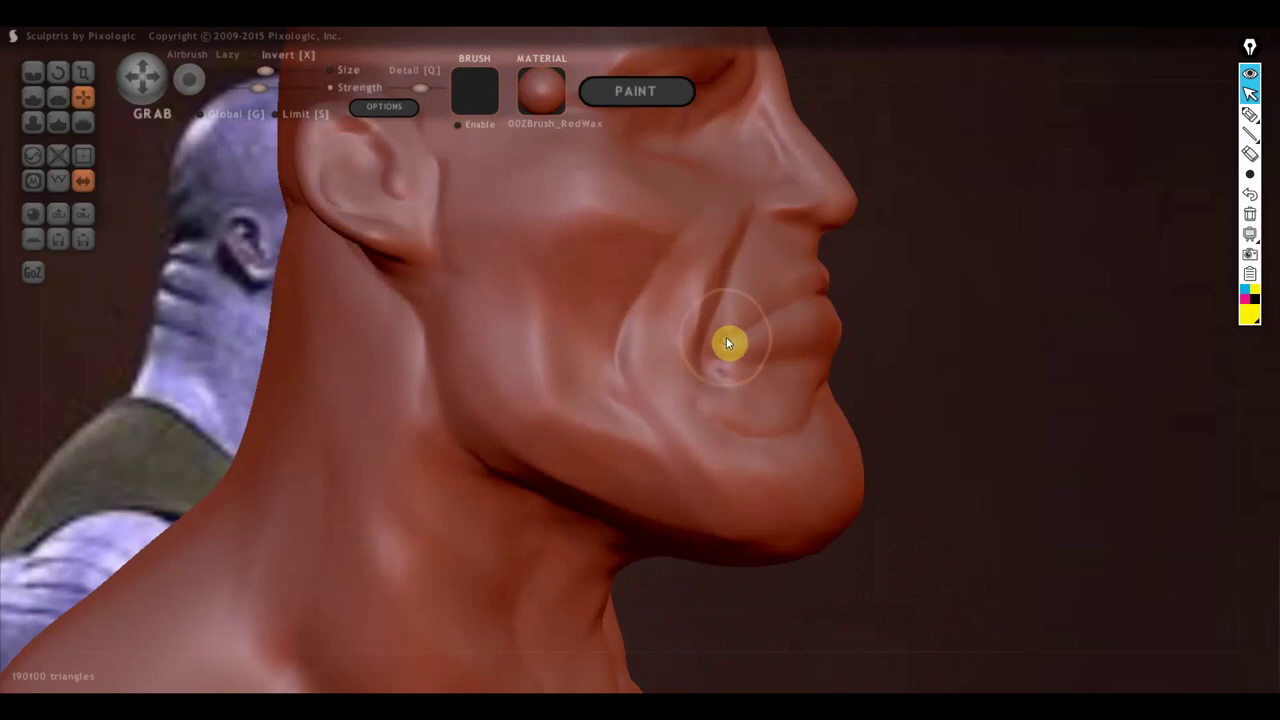
pyautogui.moveTo(726, 333); pyautogui.dragTo(756, 335)
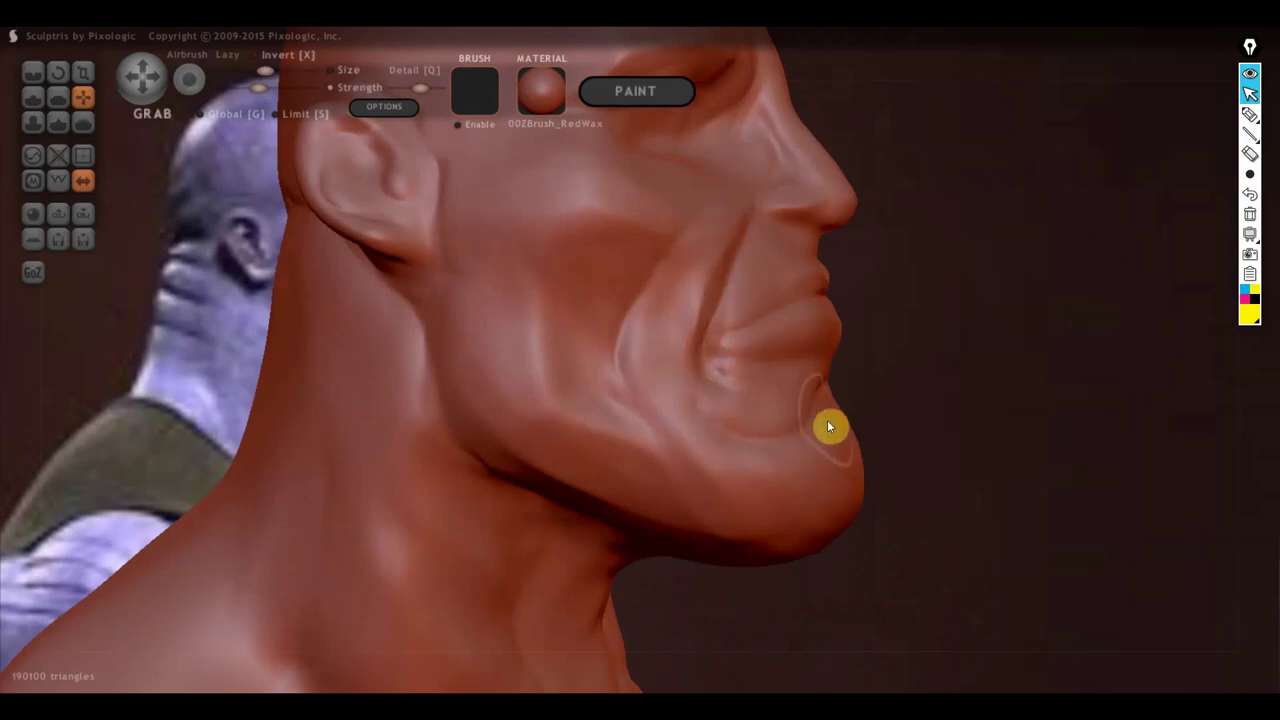
pyautogui.moveTo(830, 422)
pyautogui.mouseDown(button='right')
pyautogui.moveTo(779, 417)
pyautogui.moveTo(837, 460)
pyautogui.moveTo(815, 455)
pyautogui.moveTo(814, 483)
pyautogui.mouseUp(button='right')
pyautogui.scroll(2, 778, 417)
pyautogui.scroll(-2, 837, 460)
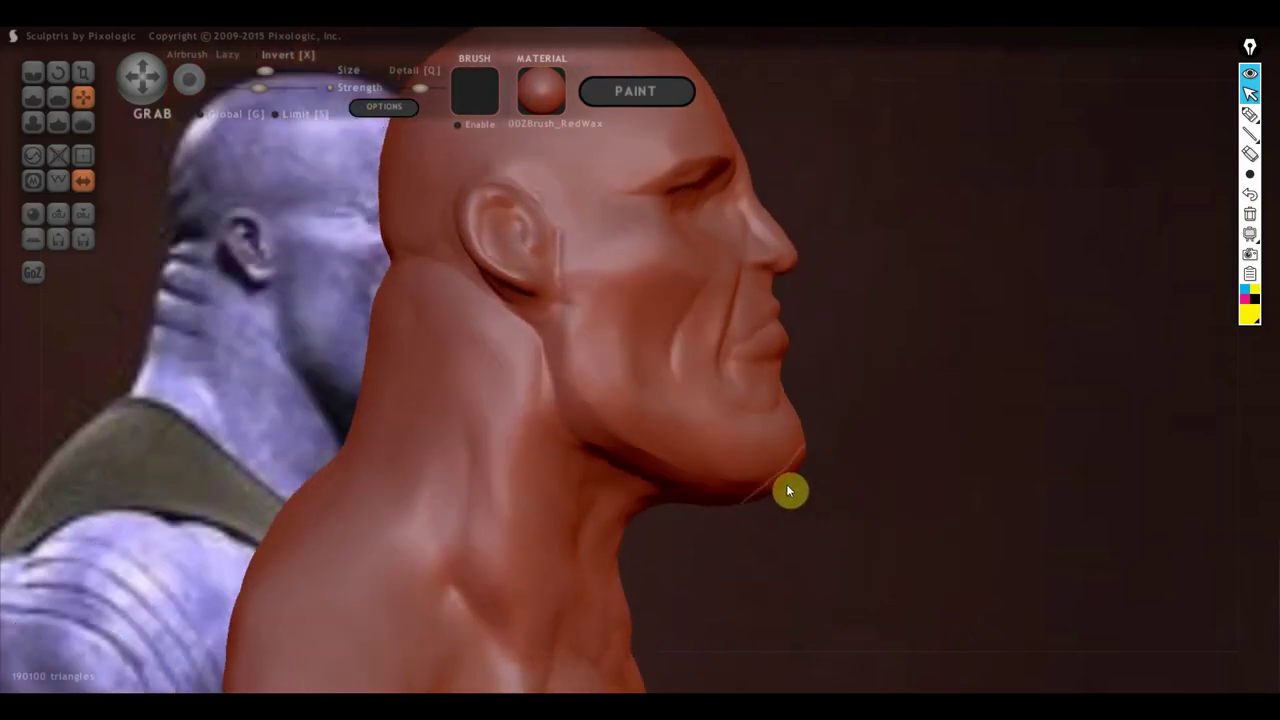
pyautogui.moveTo(782, 492)
pyautogui.mouseDown()
pyautogui.moveTo(788, 421)
pyautogui.moveTo(806, 454)
pyautogui.moveTo(792, 446)
pyautogui.mouseUp()
# Step: Orbit the bust between front and three-quarter views to check the jaw proportions
pyautogui.moveTo(788, 447)
pyautogui.mouseDown(button='right')
pyautogui.moveTo(708, 491)
pyautogui.moveTo(553, 472)
pyautogui.mouseUp(button='right')
pyautogui.scroll(-3, 655, 452)
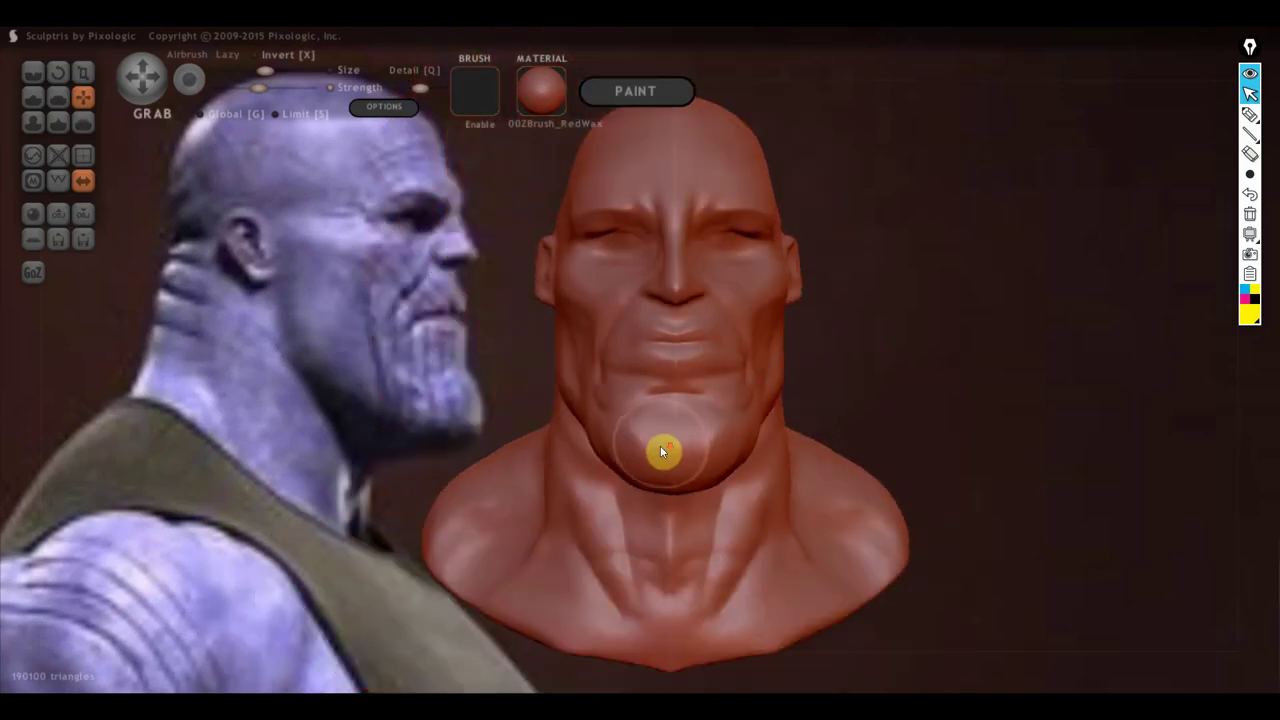
pyautogui.scroll(-2, 849, 335)
pyautogui.moveTo(849, 335); pyautogui.dragTo(845, 397, button='right')
pyautogui.scroll(-1, 850, 407)
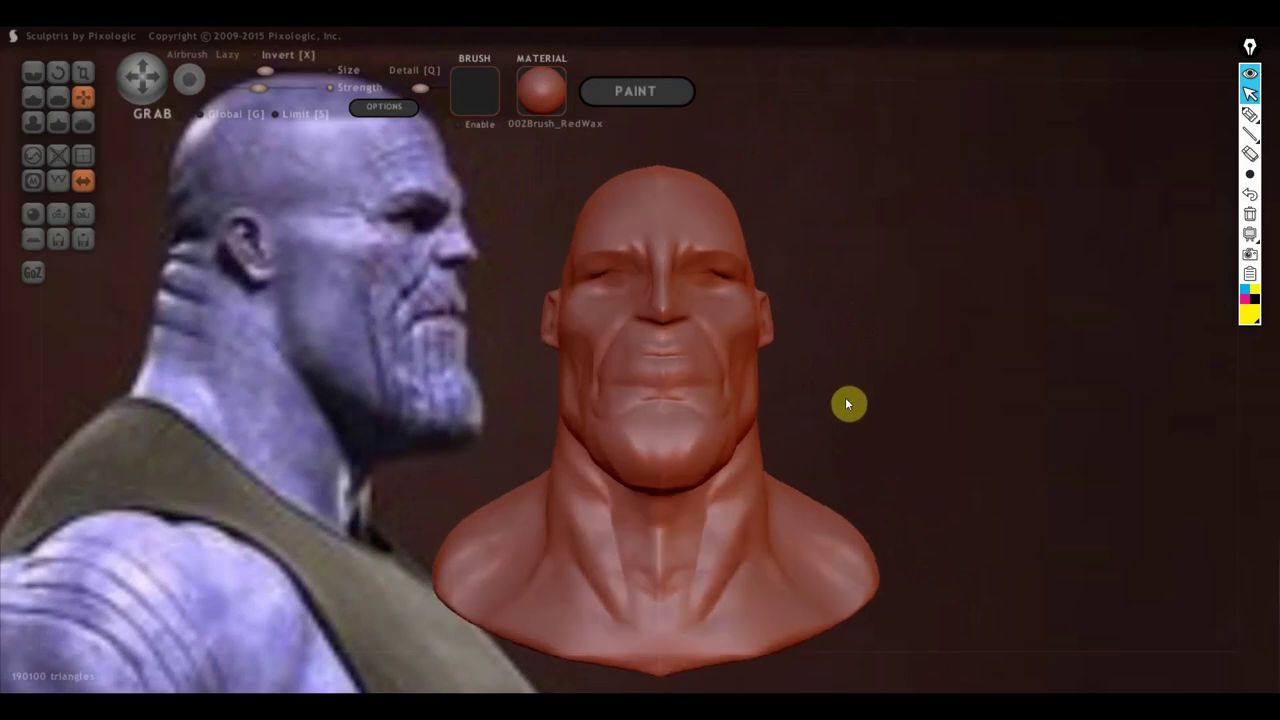
pyautogui.moveTo(829, 440)
pyautogui.mouseDown(button='right')
pyautogui.moveTo(831, 386)
pyautogui.moveTo(794, 429)
pyautogui.moveTo(789, 420)
pyautogui.moveTo(829, 417)
pyautogui.moveTo(929, 423)
pyautogui.moveTo(903, 437)
pyautogui.mouseUp(button='right')
pyautogui.scroll(1, 903, 437)
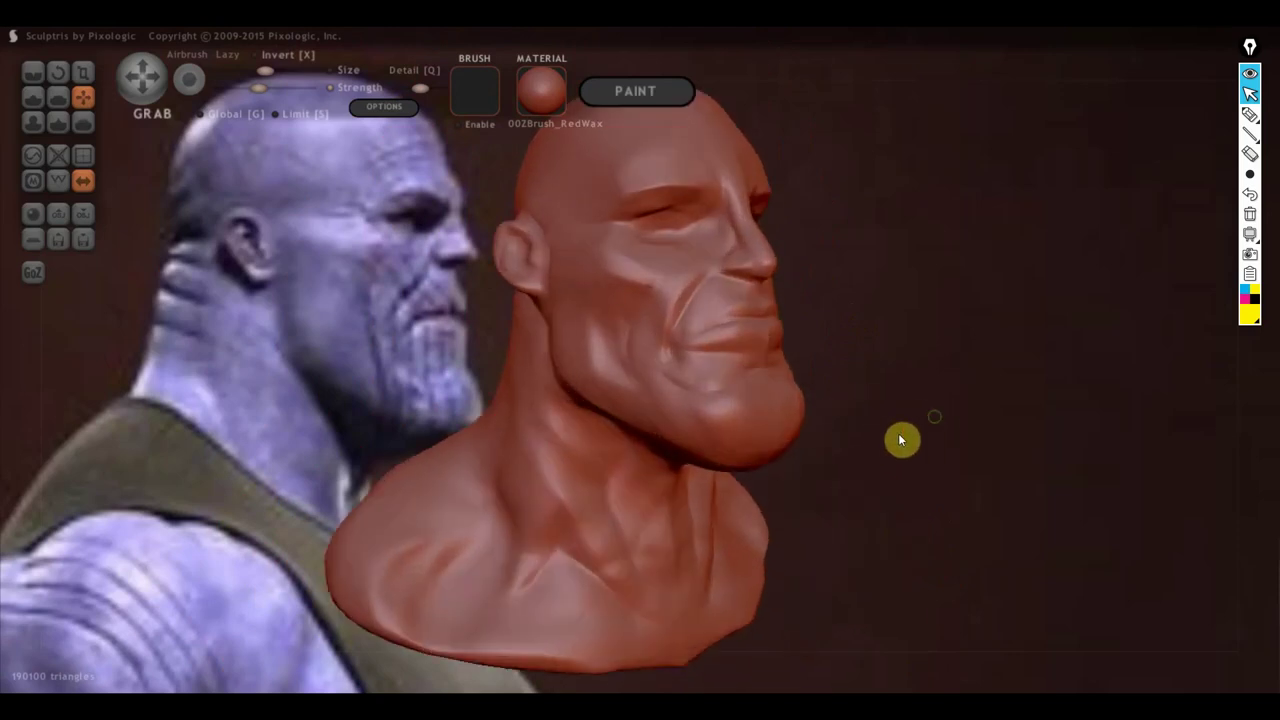
pyautogui.scroll(-2, 766, 403)
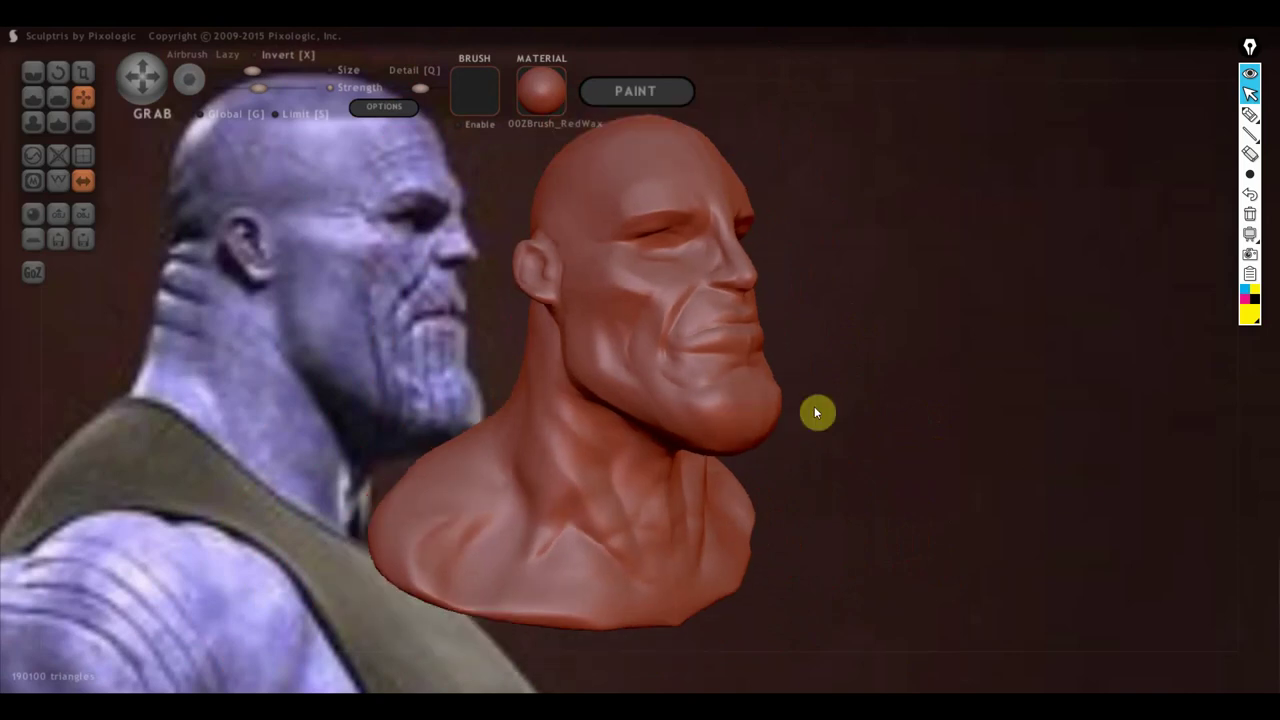
pyautogui.scroll(-1, 842, 407)
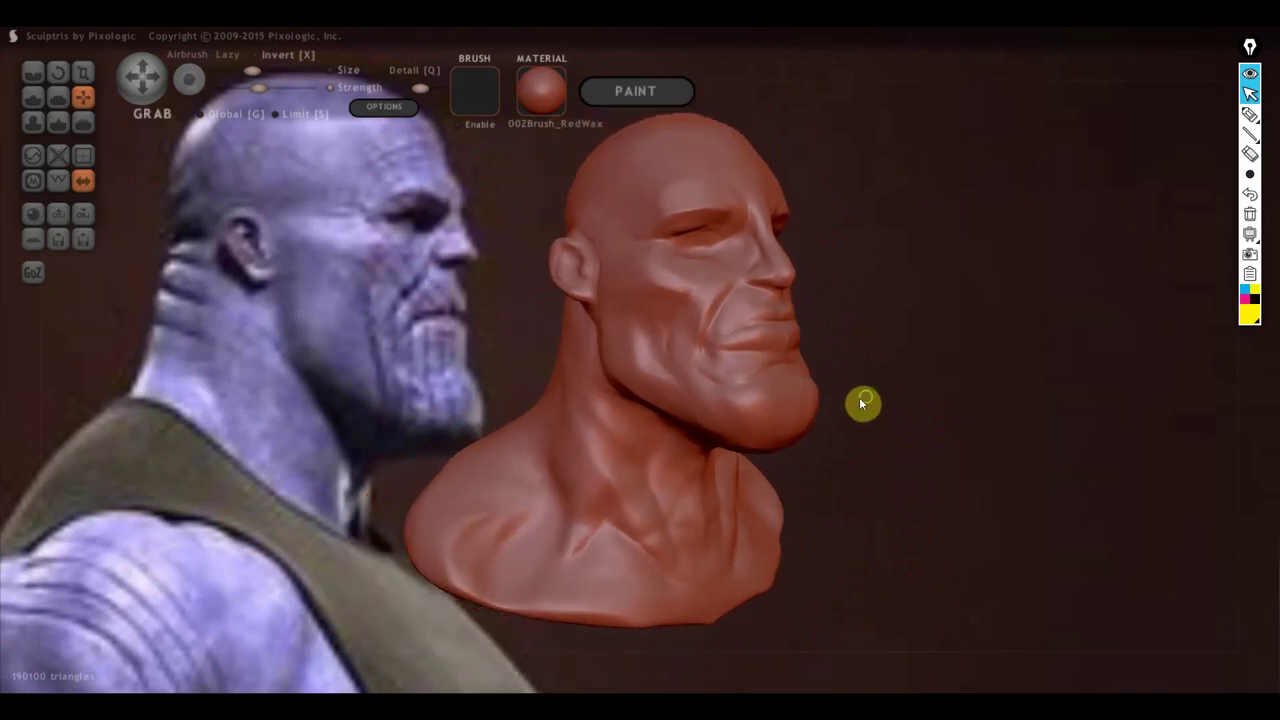
pyautogui.moveTo(860, 403)
pyautogui.mouseDown(button='right')
pyautogui.moveTo(766, 409)
pyautogui.moveTo(782, 400)
pyautogui.mouseUp(button='right')
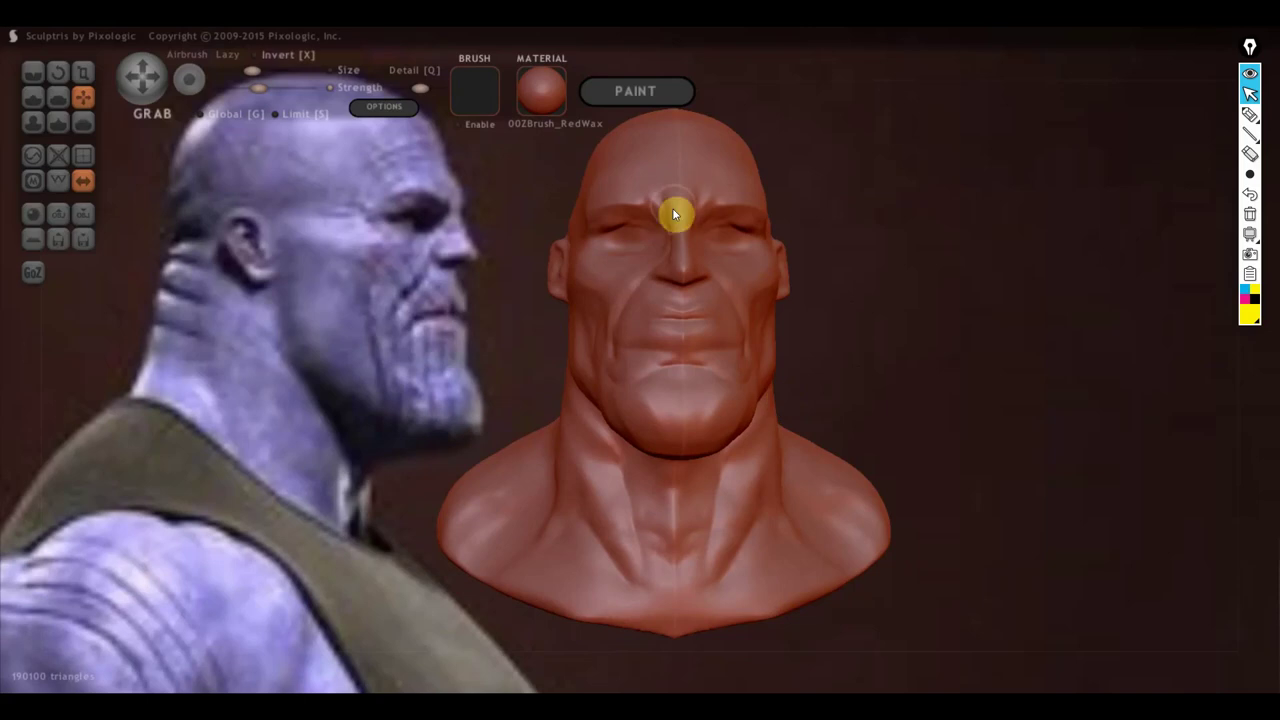
# Step: In side profile, enlarge the Grab brush and pull the brow and eye region up and outward
pyautogui.moveTo(887, 308)
pyautogui.mouseDown()
pyautogui.moveTo(839, 338)
pyautogui.moveTo(770, 324)
pyautogui.mouseUp()
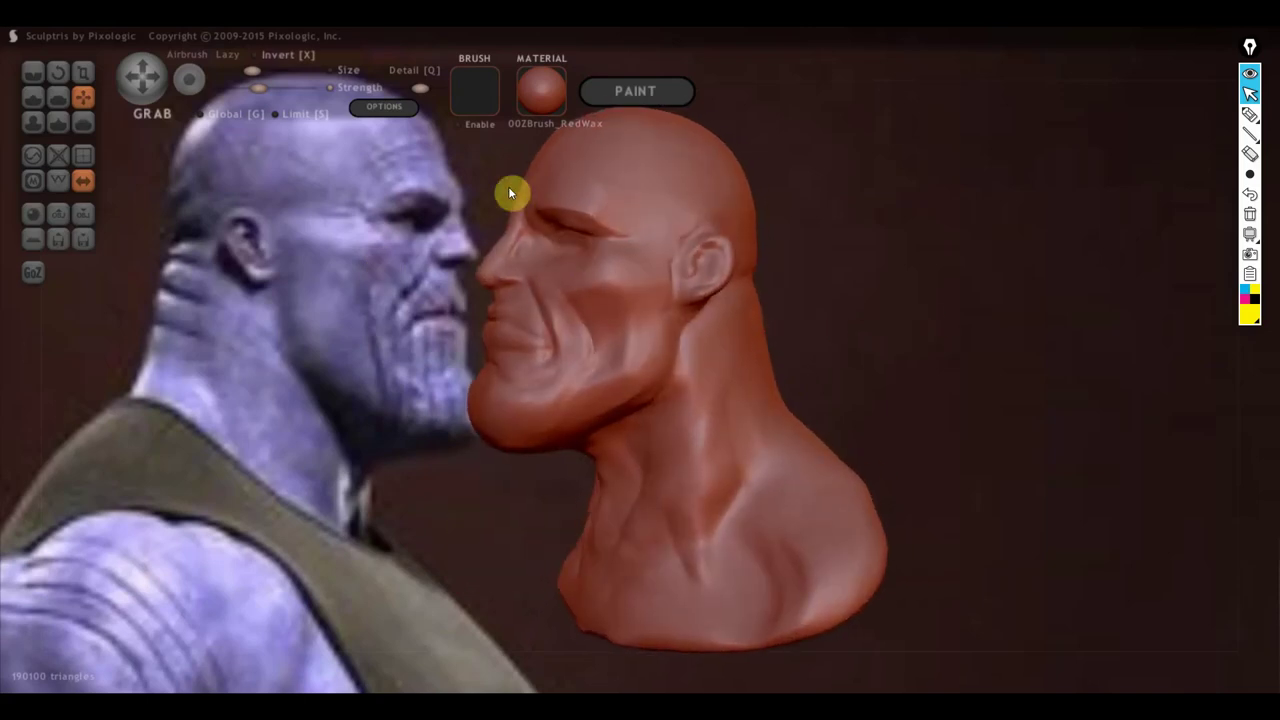
pyautogui.scroll(-3, 535, 195)
pyautogui.scroll(-2, 570, 255)
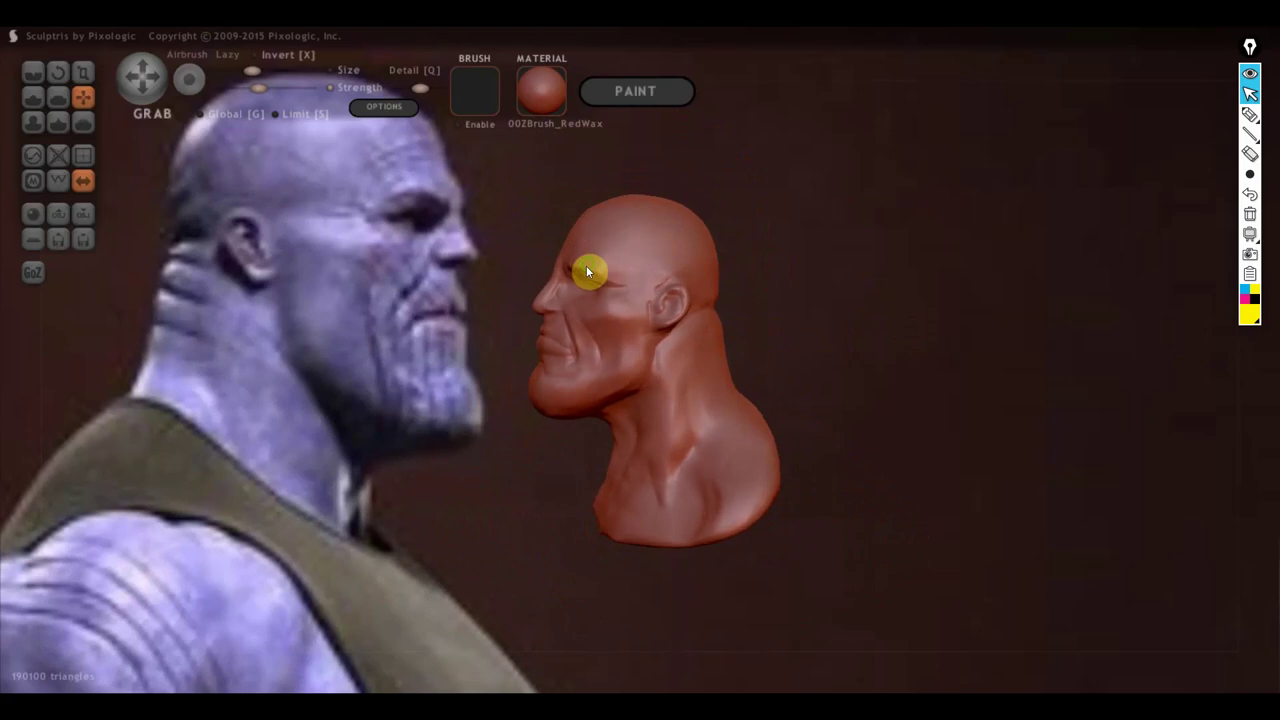
pyautogui.scroll(-3, 587, 285)
pyautogui.scroll(2, 580, 305)
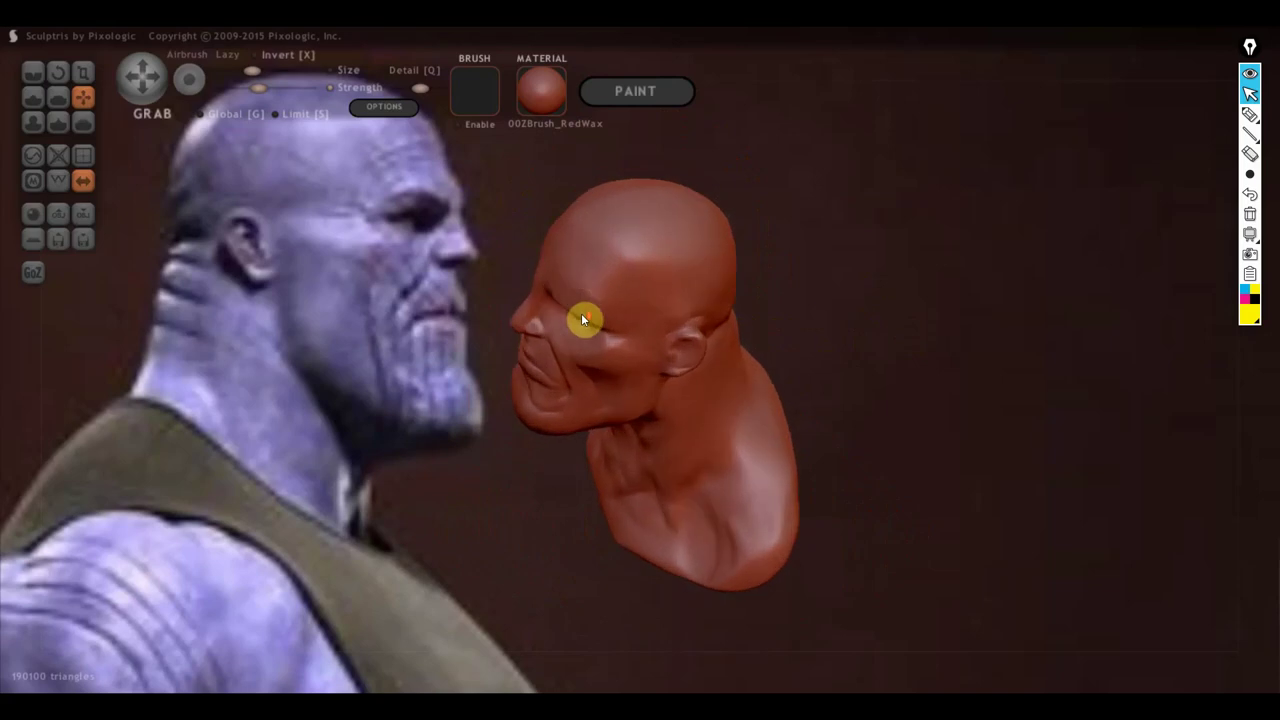
pyautogui.scroll(2, 581, 313)
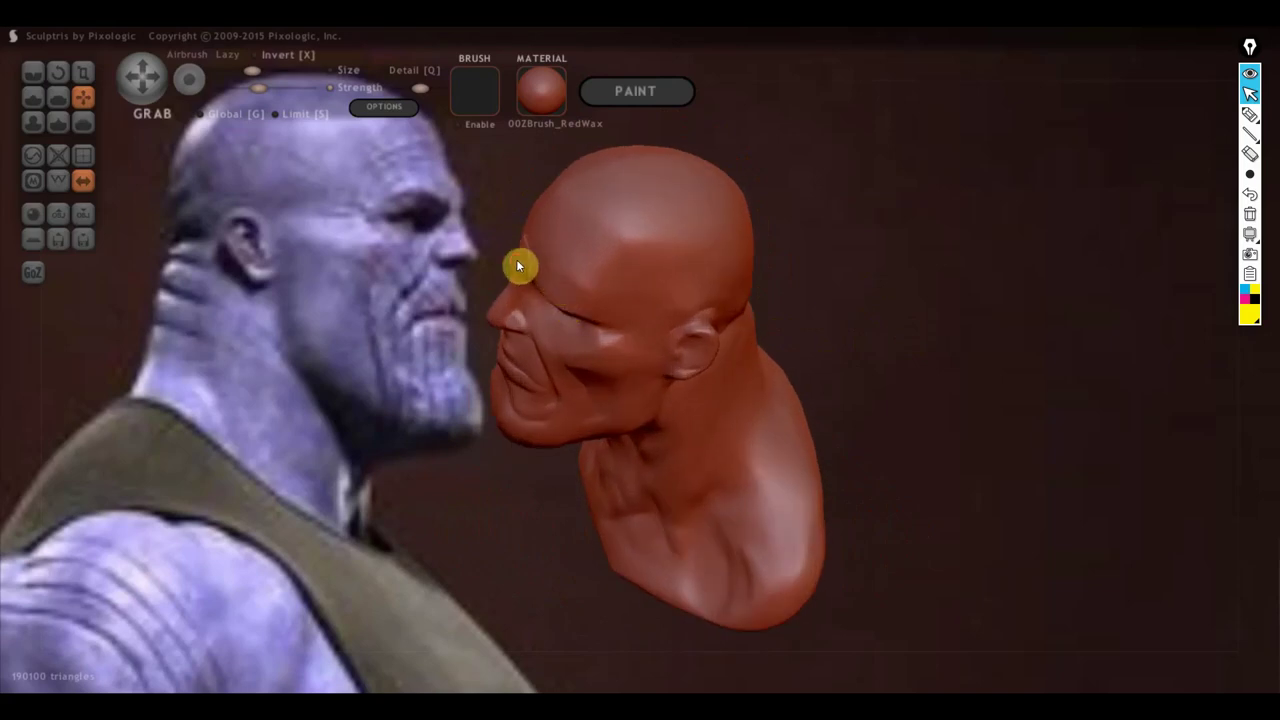
pyautogui.moveTo(517, 265)
pyautogui.mouseDown()
pyautogui.moveTo(649, 243)
pyautogui.moveTo(766, 203)
pyautogui.moveTo(650, 275)
pyautogui.moveTo(741, 300)
pyautogui.mouseUp()
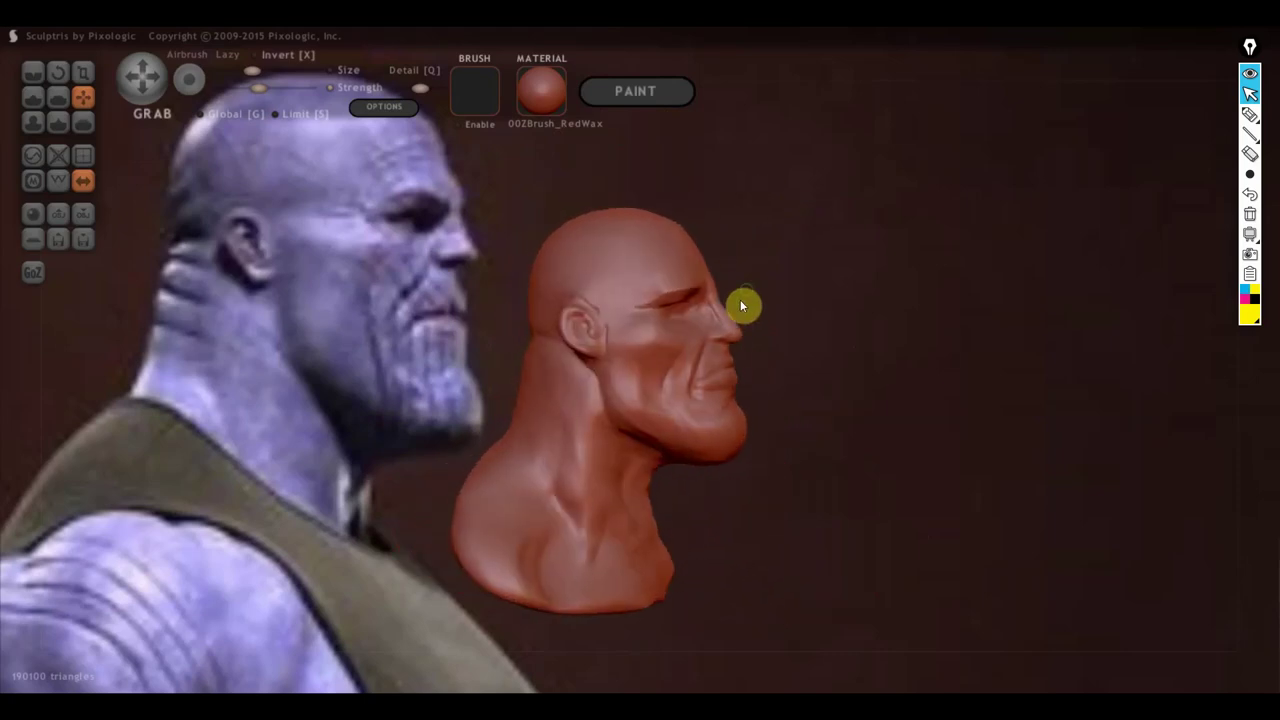
pyautogui.scroll(-2, 717, 298)
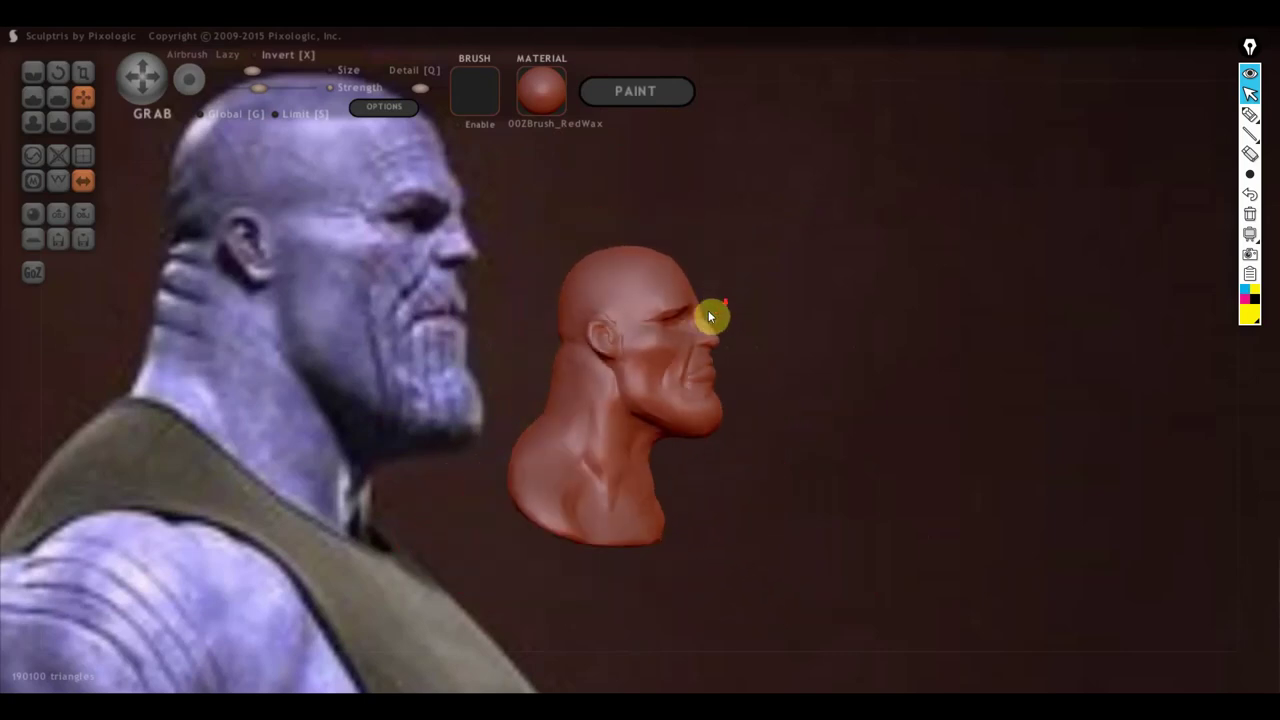
pyautogui.moveTo(252, 71); pyautogui.dragTo(270, 71)
pyautogui.scroll(1, 665, 307)
pyautogui.scroll(1, 665, 307)
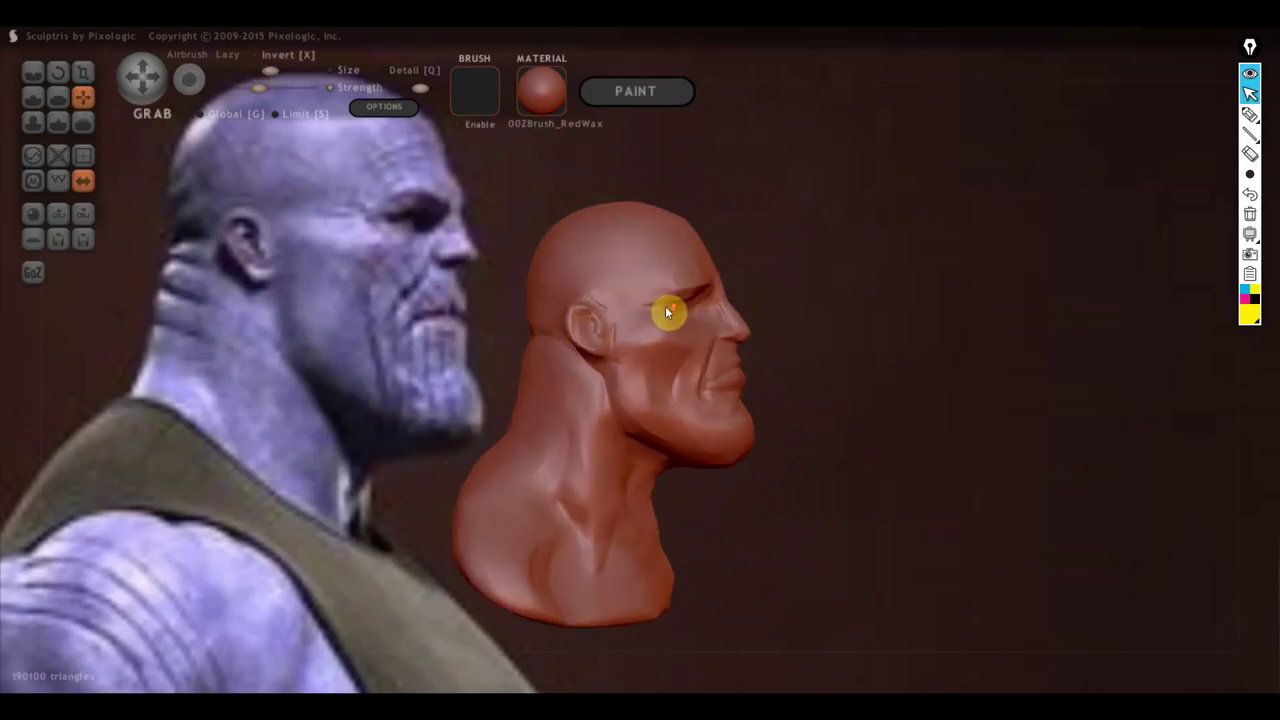
pyautogui.moveTo(662, 311); pyautogui.dragTo(698, 280)
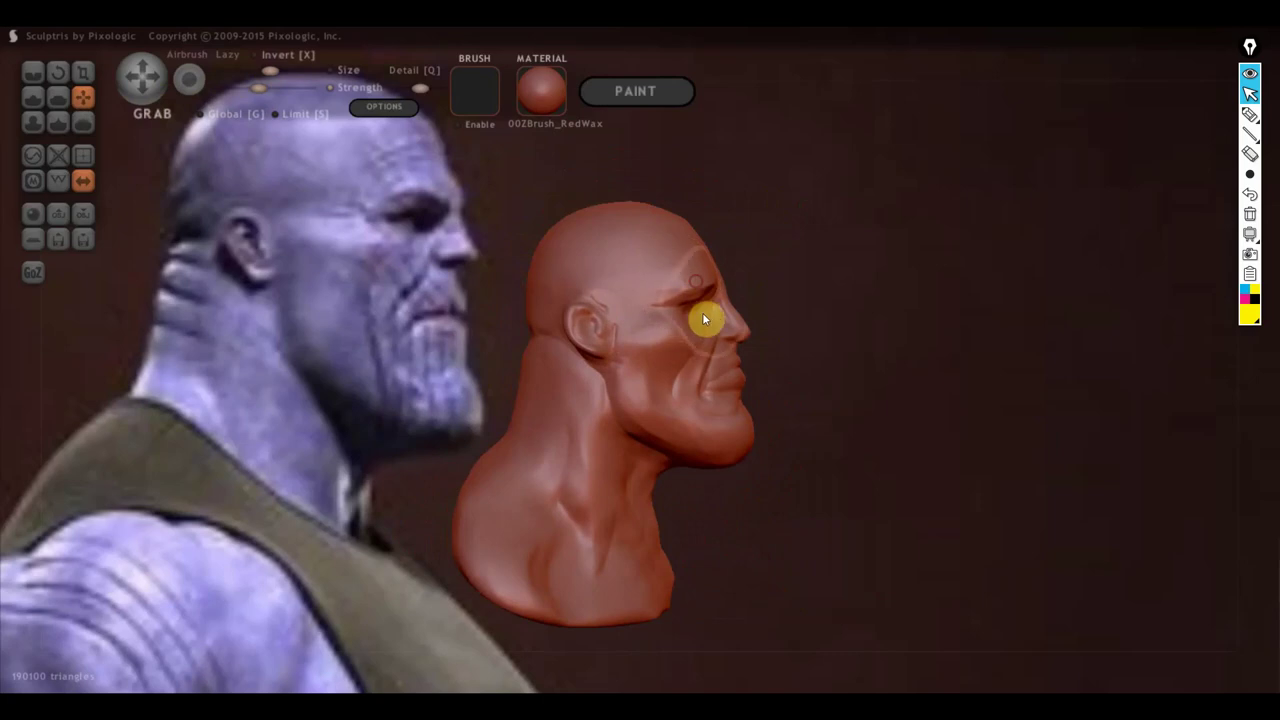
pyautogui.scroll(1, 710, 313)
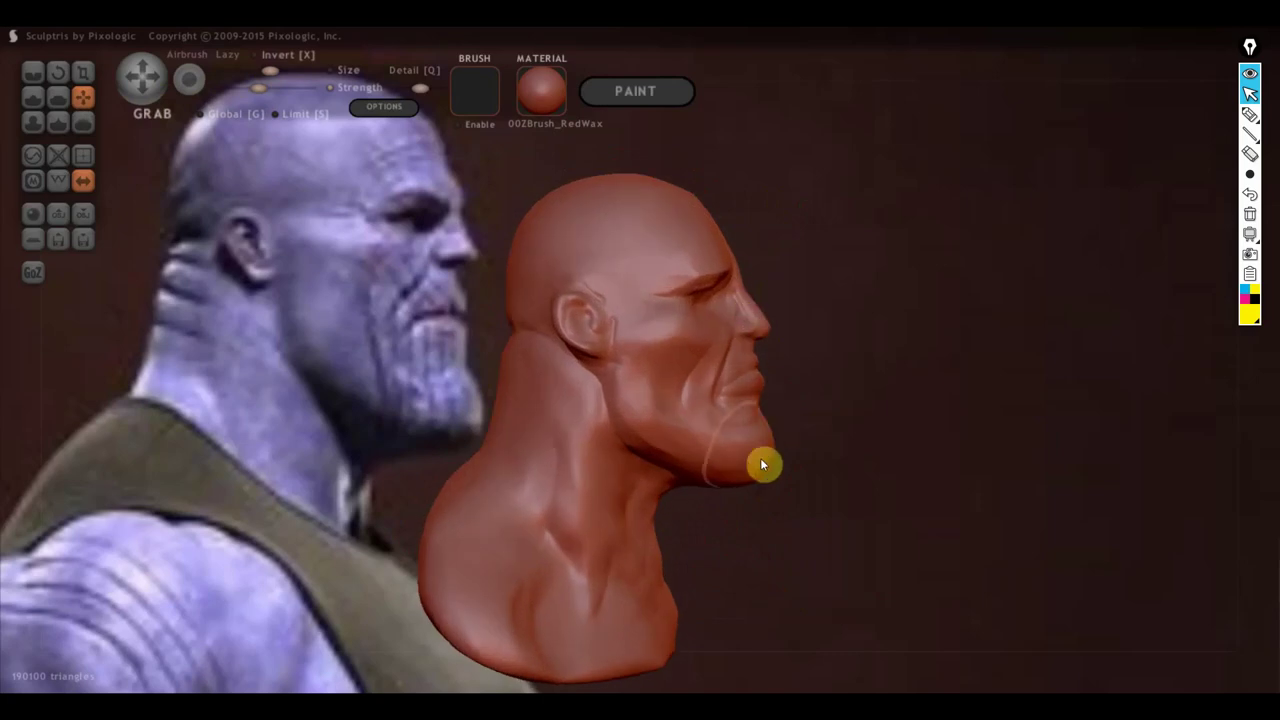
# Step: In profile, pull the lips forward with Grab and lift the upper lip beneath the nostril
pyautogui.scroll(2, 781, 418)
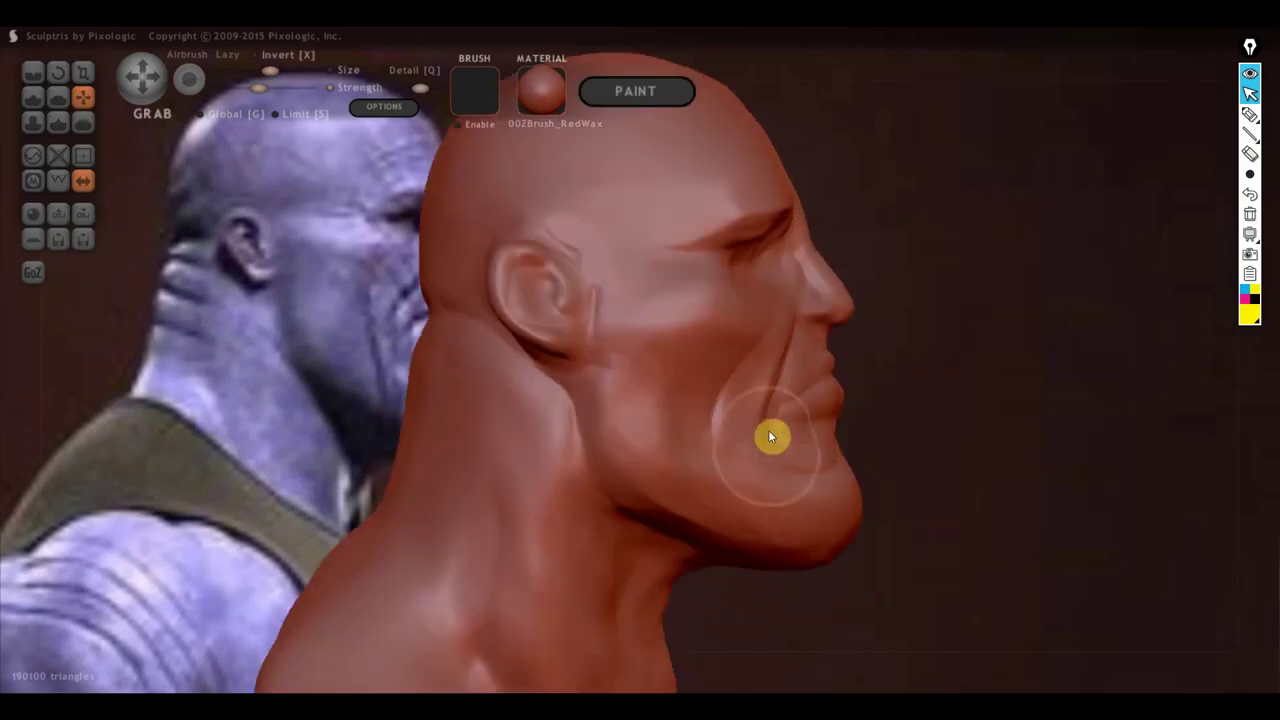
pyautogui.moveTo(784, 396); pyautogui.dragTo(831, 380)
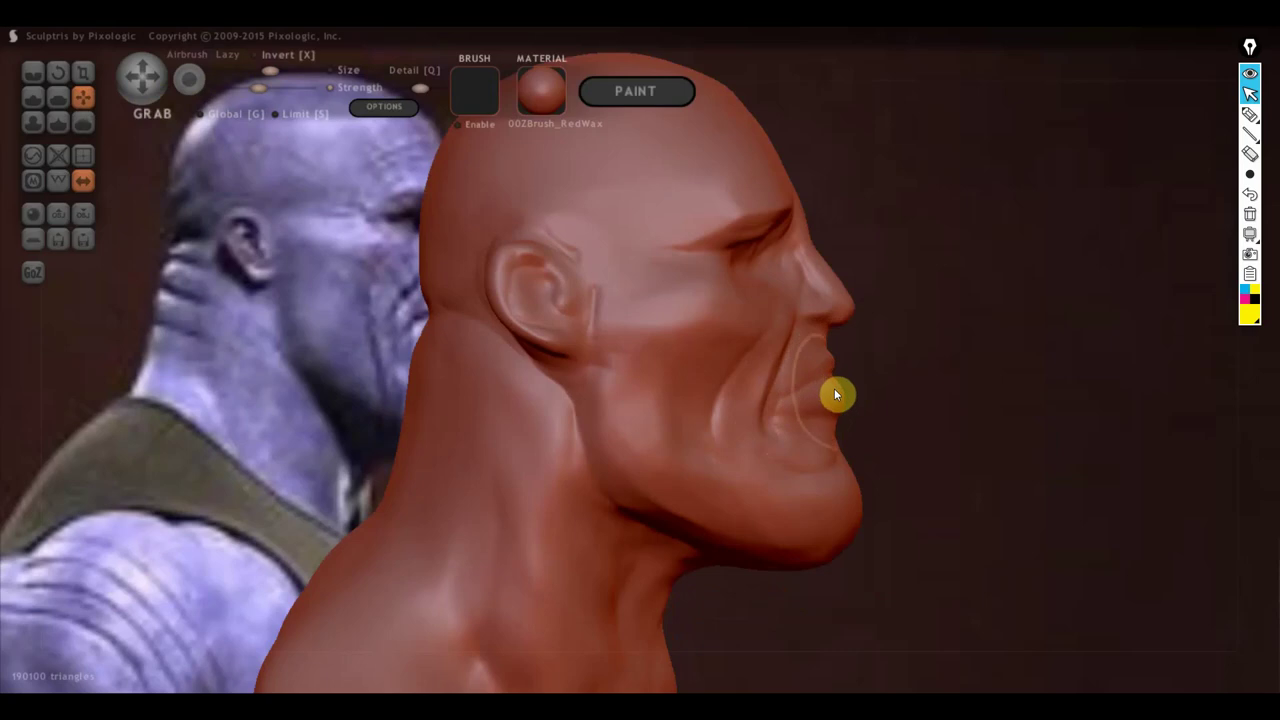
pyautogui.scroll(2, 852, 381)
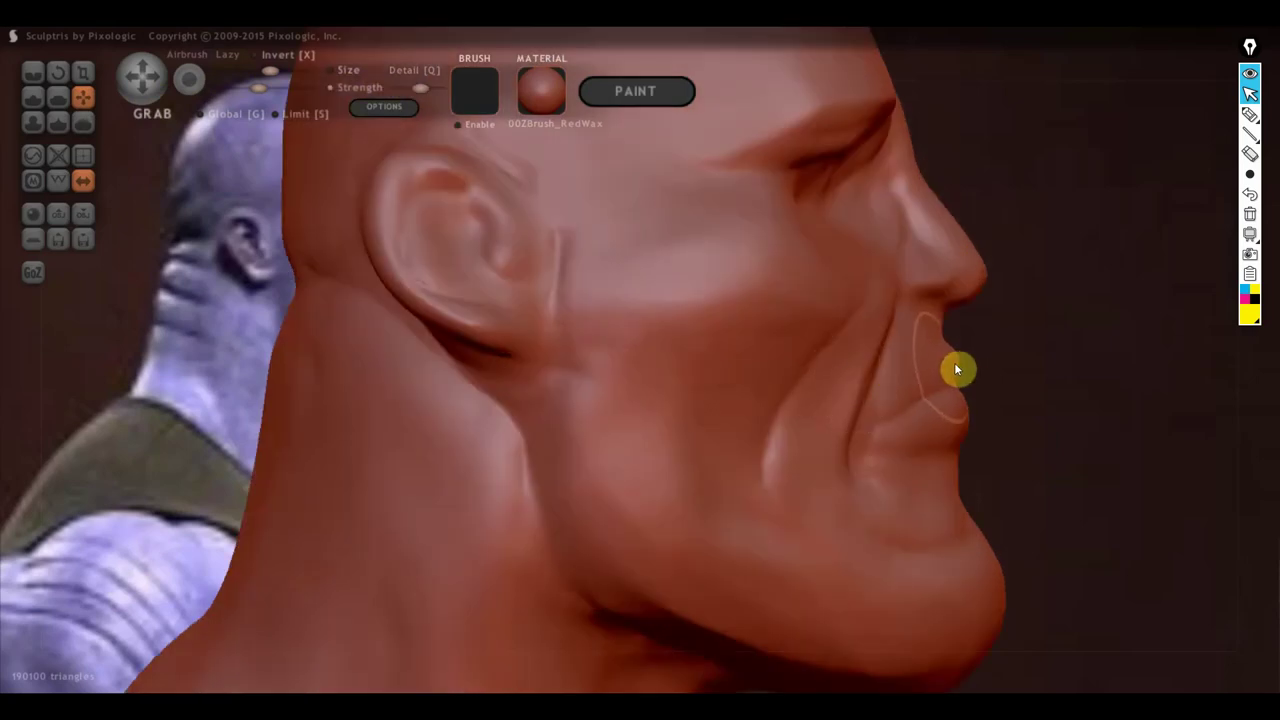
pyautogui.scroll(2, 962, 342)
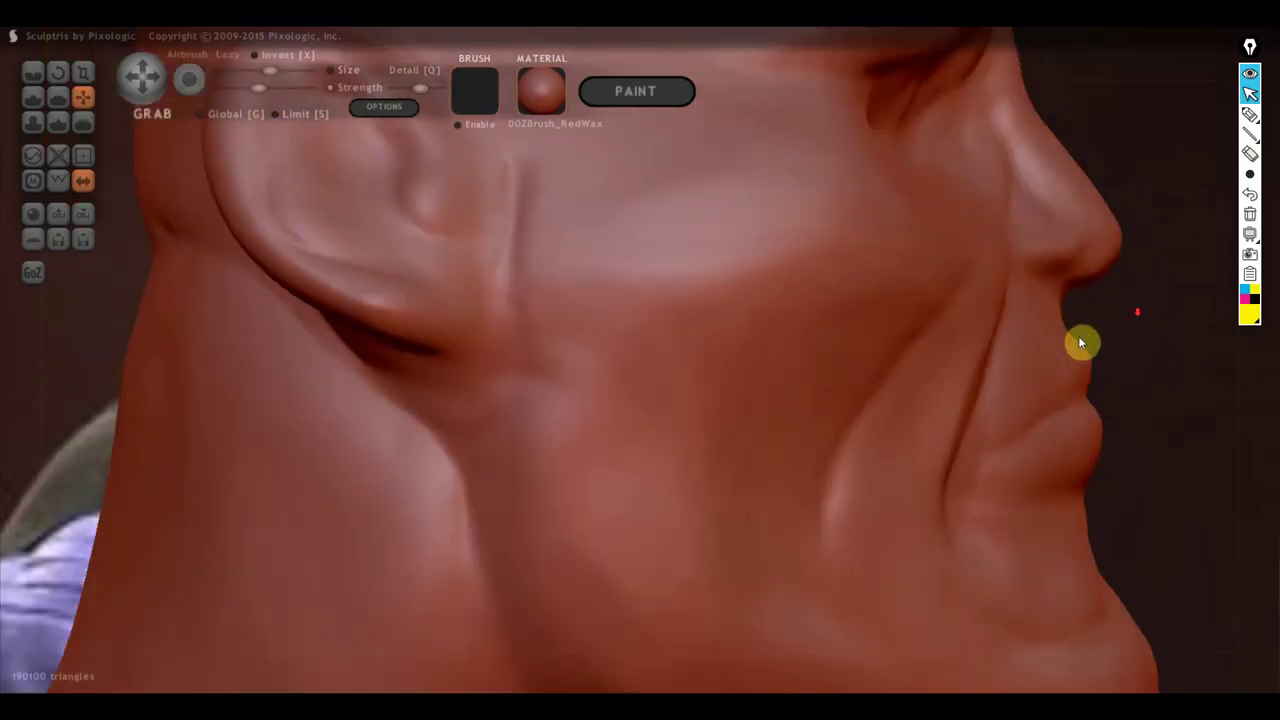
pyautogui.moveTo(1079, 343); pyautogui.dragTo(1078, 322)
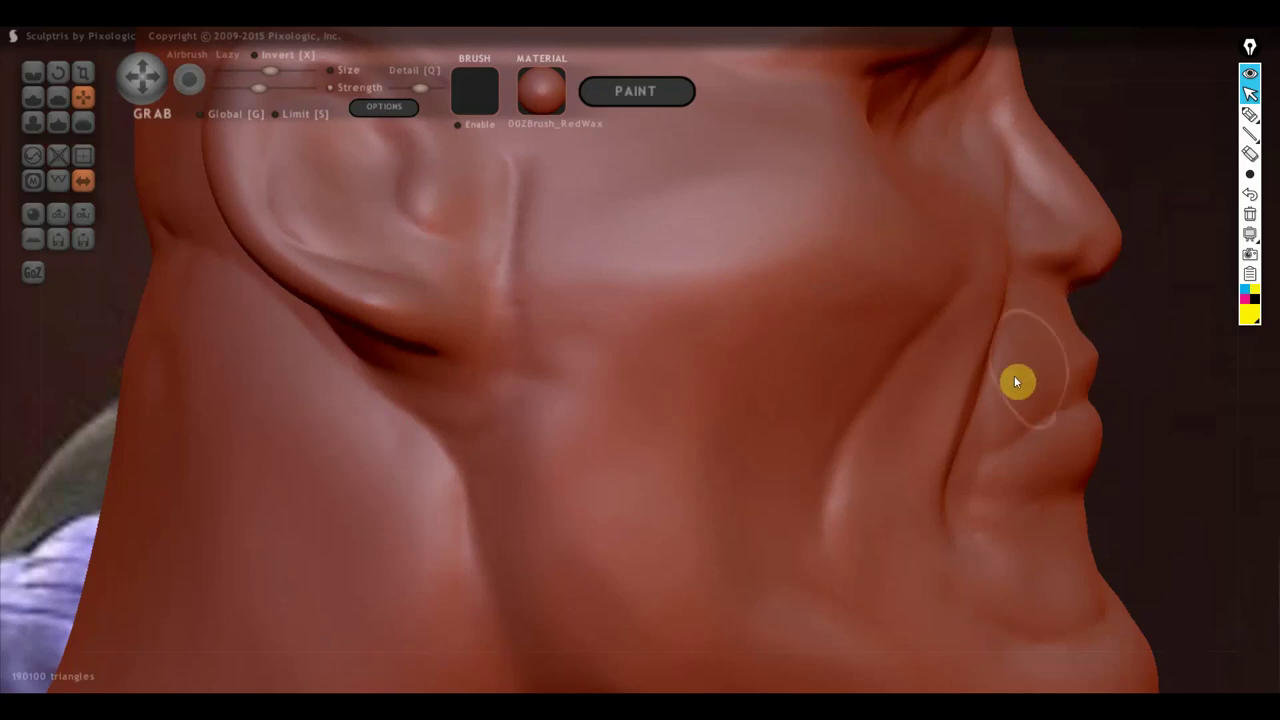
# Step: Orbit the bust to front and three-quarter views to review the reshaped mouth
pyautogui.scroll(-3, 1010, 385)
pyautogui.scroll(-2, 1008, 393)
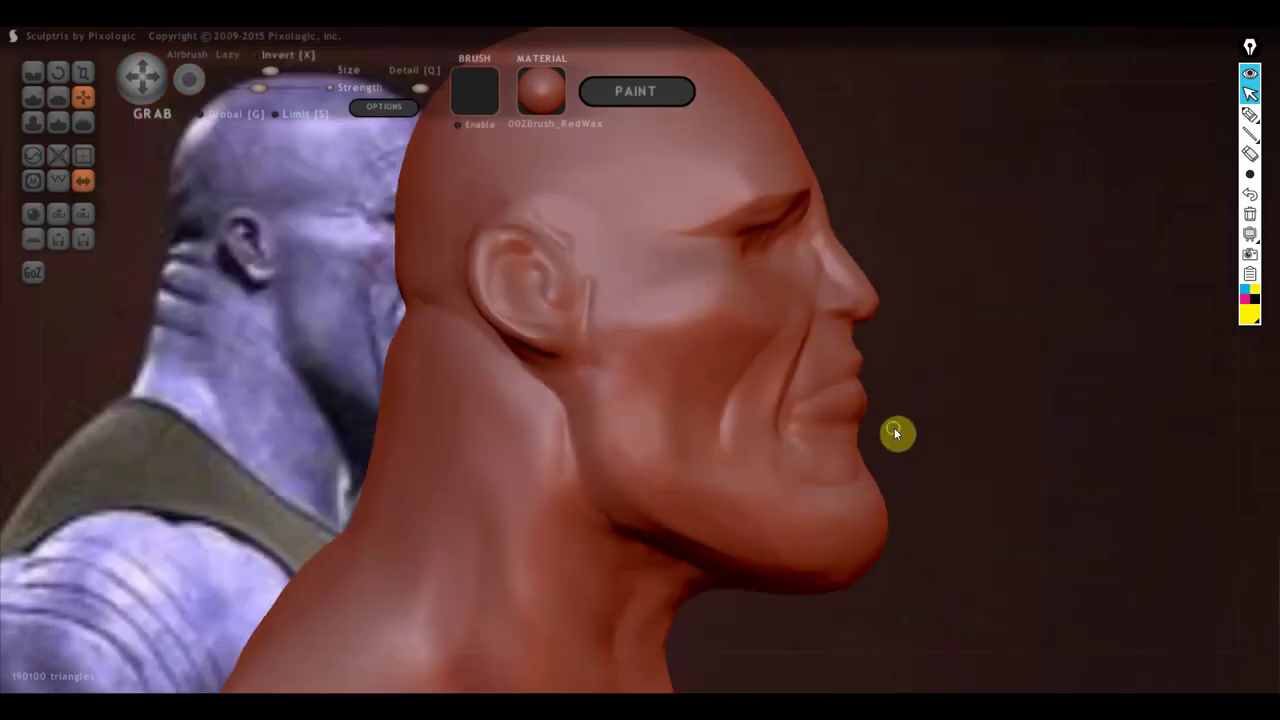
pyautogui.moveTo(886, 438); pyautogui.dragTo(680, 433)
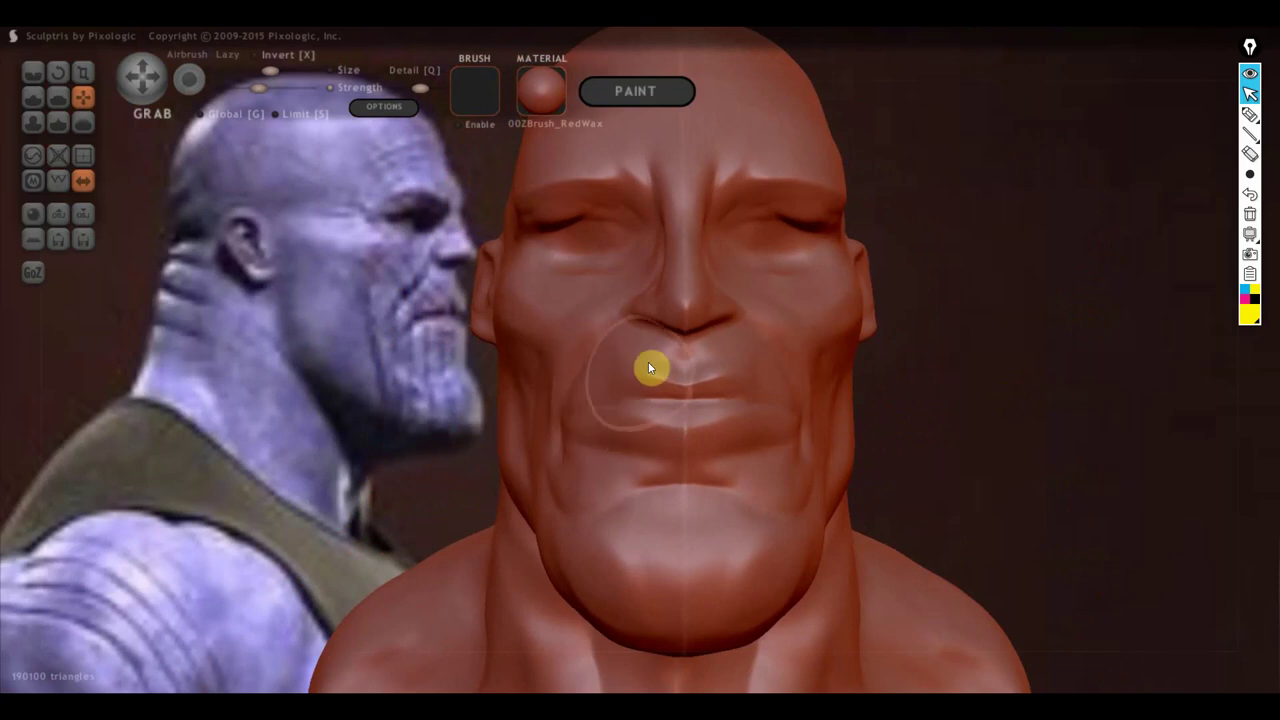
pyautogui.scroll(-2, 680, 558)
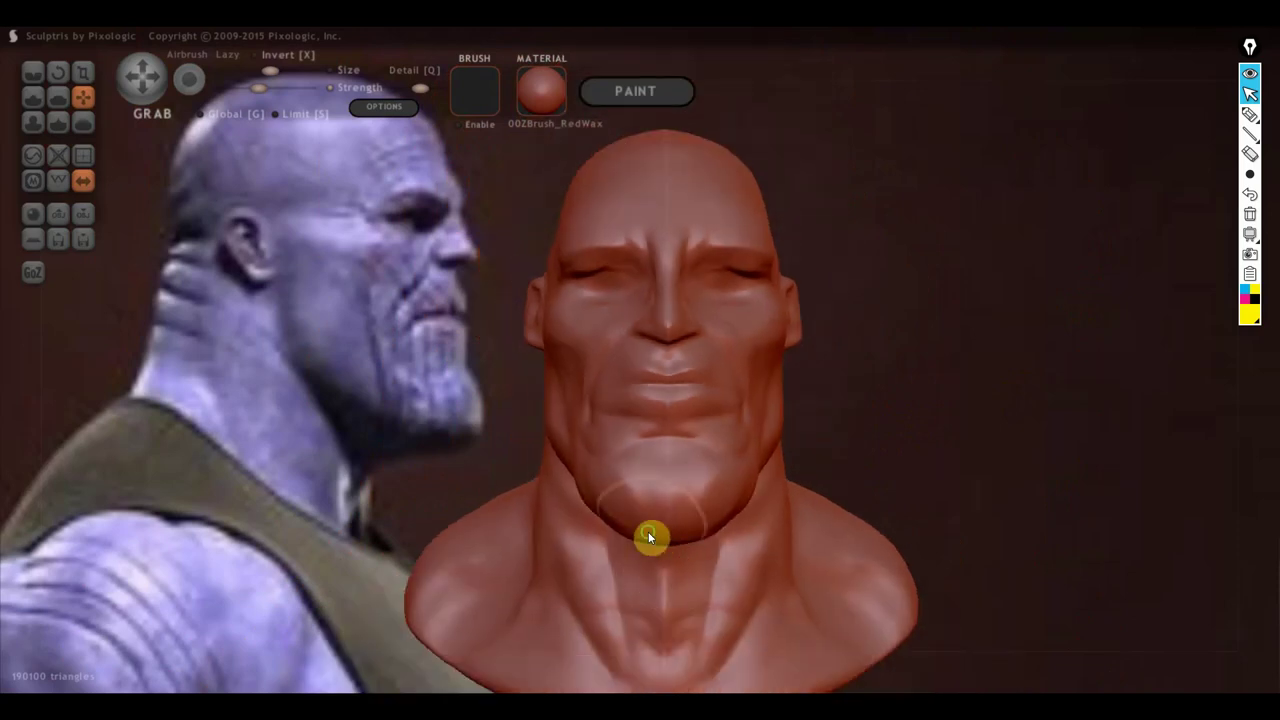
pyautogui.moveTo(651, 534); pyautogui.dragTo(771, 531, button='right')
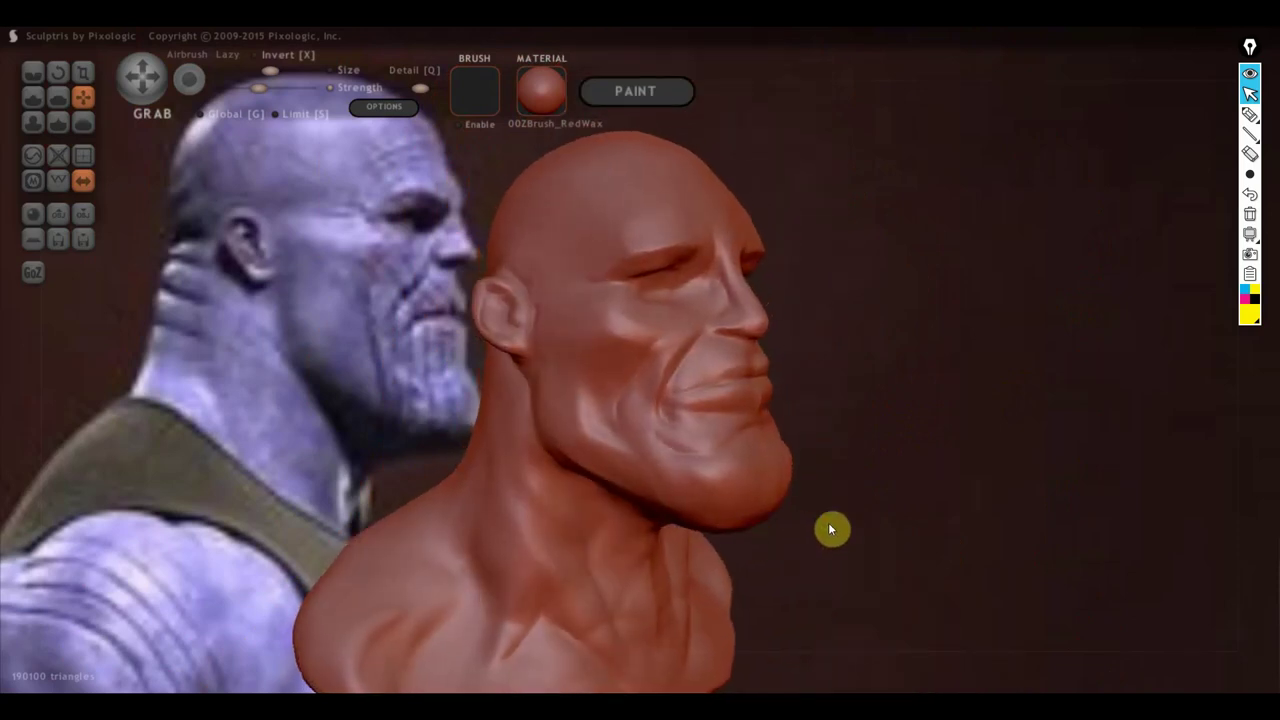
pyautogui.keyDown('alt'); pyautogui.moveTo(868, 527); pyautogui.dragTo(926, 494, button='right'); pyautogui.keyUp('alt')
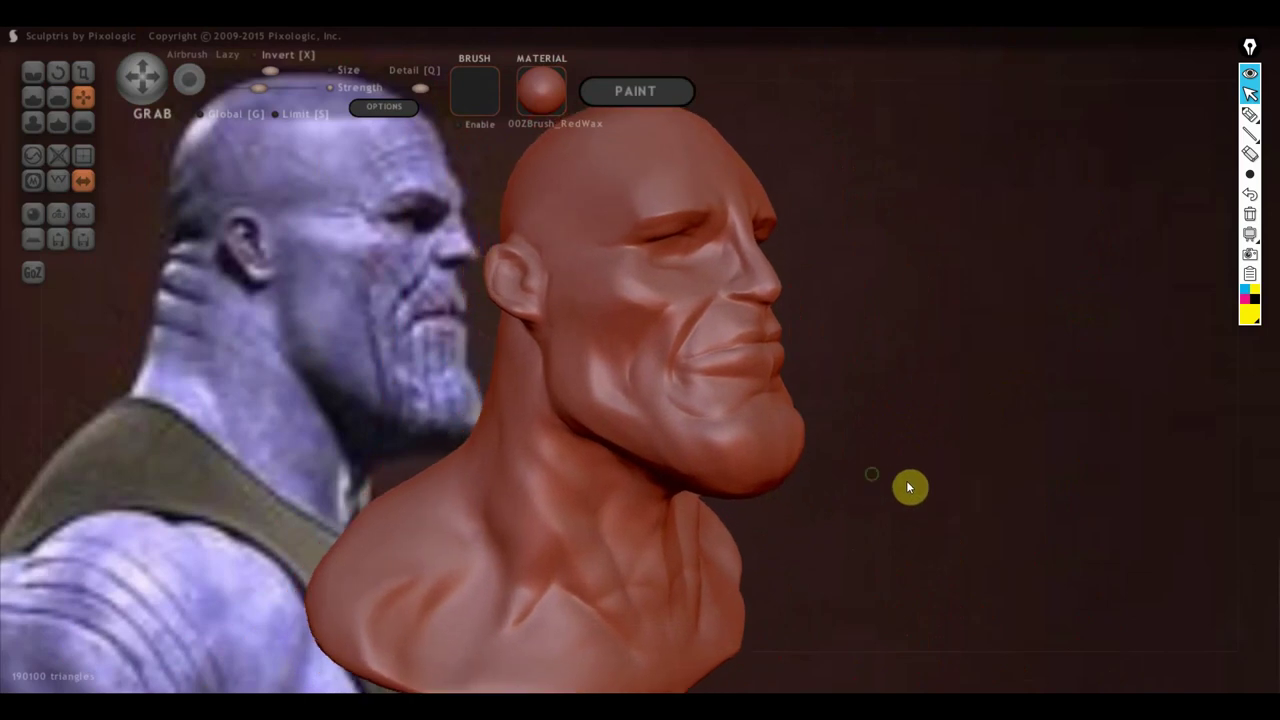